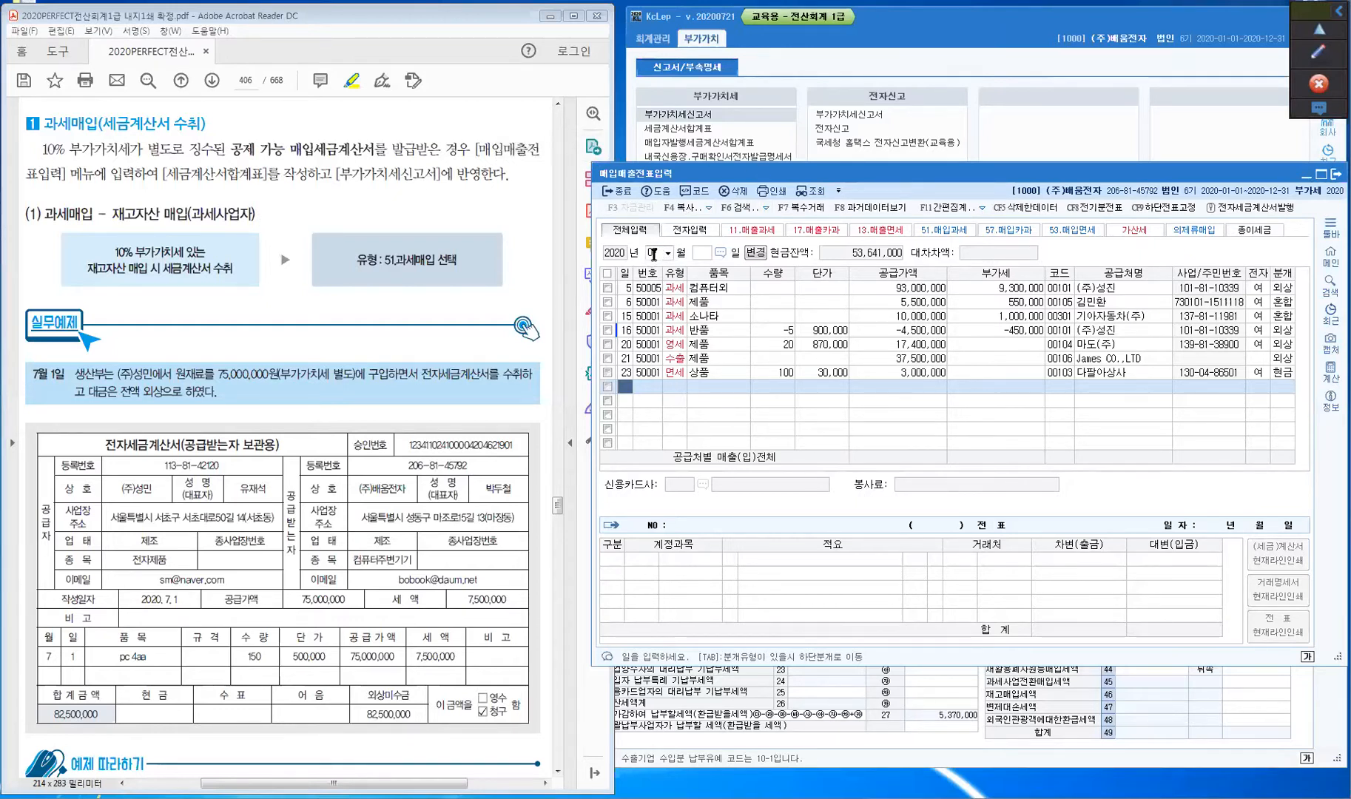
- Start a new July entry row dated day 1, then turn on the screen annotation pen
{"action": "left_click", "coordinate": [625, 386]}
{"action": "type", "text": "1"}
{"action": "key", "text": "Return"}
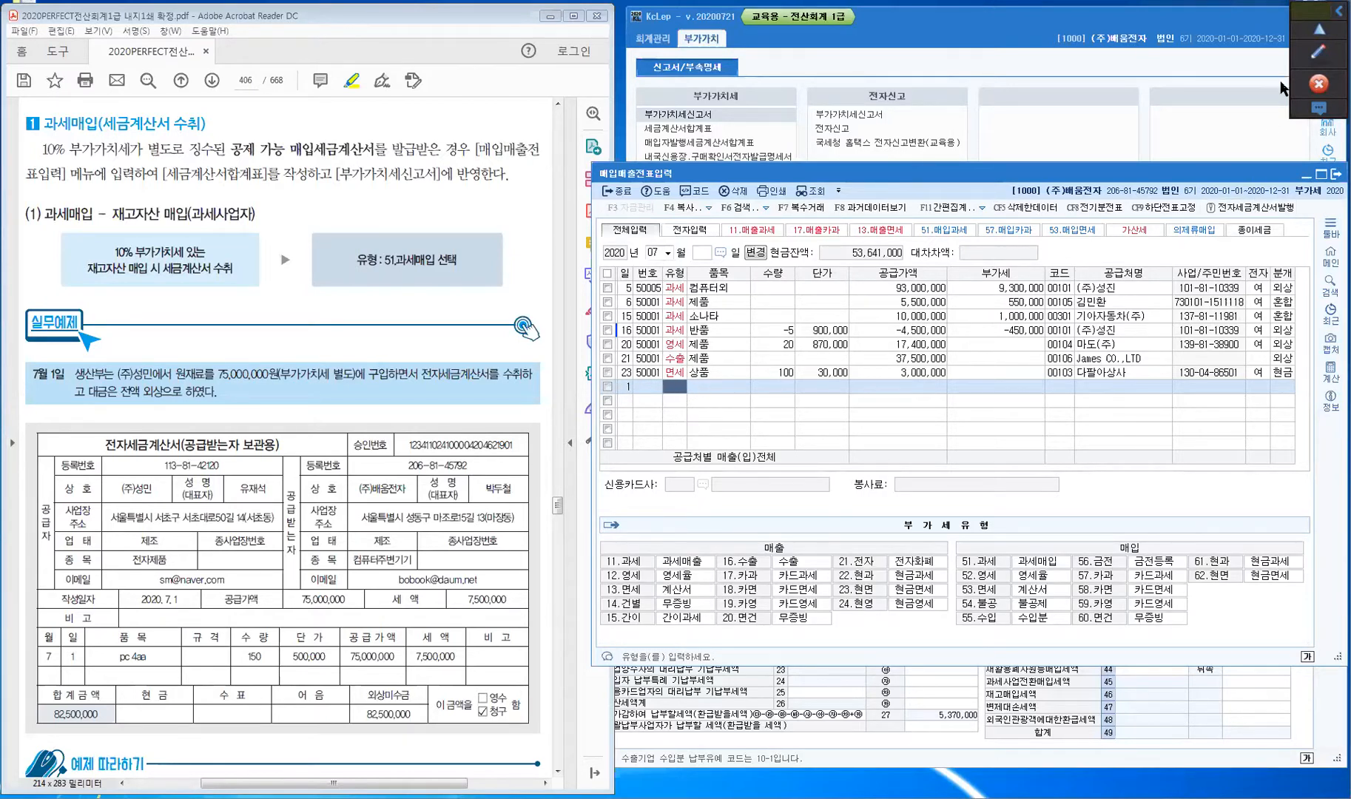
{"action": "left_click", "coordinate": [1313, 56]}
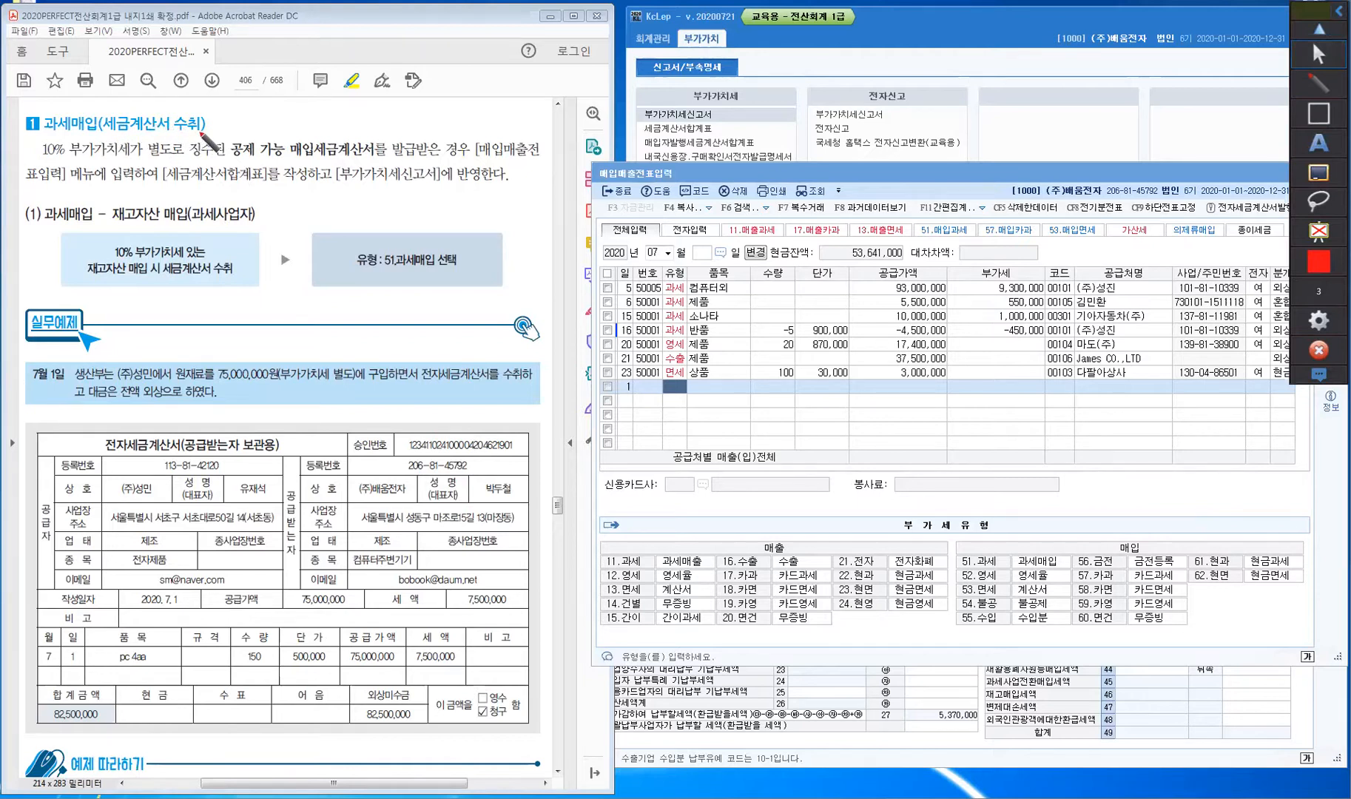
- In red, circle 수취, underline 공제 가능 and 과세사업자, note above 매입세금계산서, and tick 재고자산
{"action": "mouse_move", "coordinate": [204, 135]}
{"action": "left_mouse_down"}
{"action": "mouse_move", "coordinate": [172, 137]}
{"action": "mouse_move", "coordinate": [191, 104]}
{"action": "mouse_move", "coordinate": [205, 132]}
{"action": "mouse_move", "coordinate": [128, 105]}
{"action": "mouse_move", "coordinate": [176, 99]}
{"action": "left_mouse_up"}
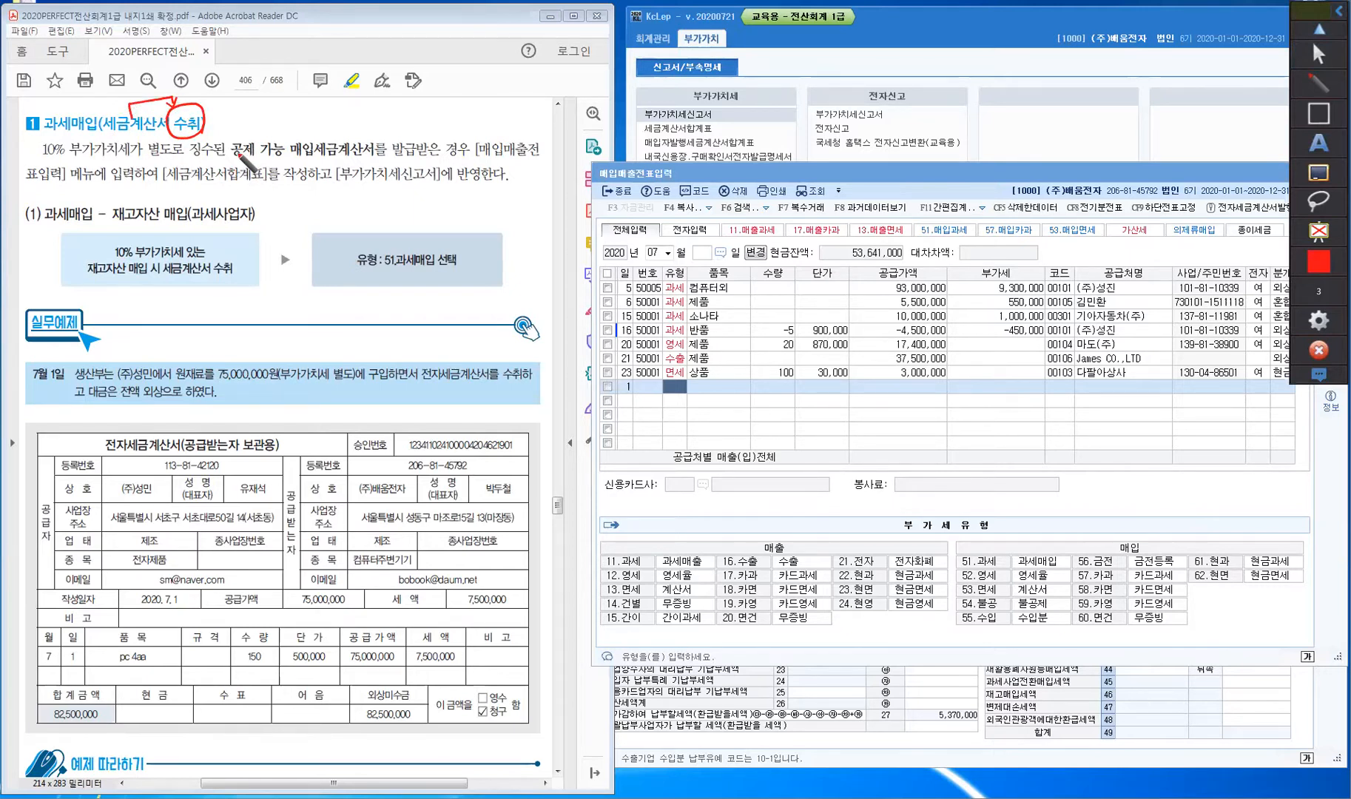
{"action": "mouse_move", "coordinate": [233, 159]}
{"action": "left_mouse_down"}
{"action": "mouse_move", "coordinate": [287, 162]}
{"action": "mouse_move", "coordinate": [279, 133]}
{"action": "mouse_move", "coordinate": [307, 120]}
{"action": "mouse_move", "coordinate": [313, 140]}
{"action": "left_mouse_up"}
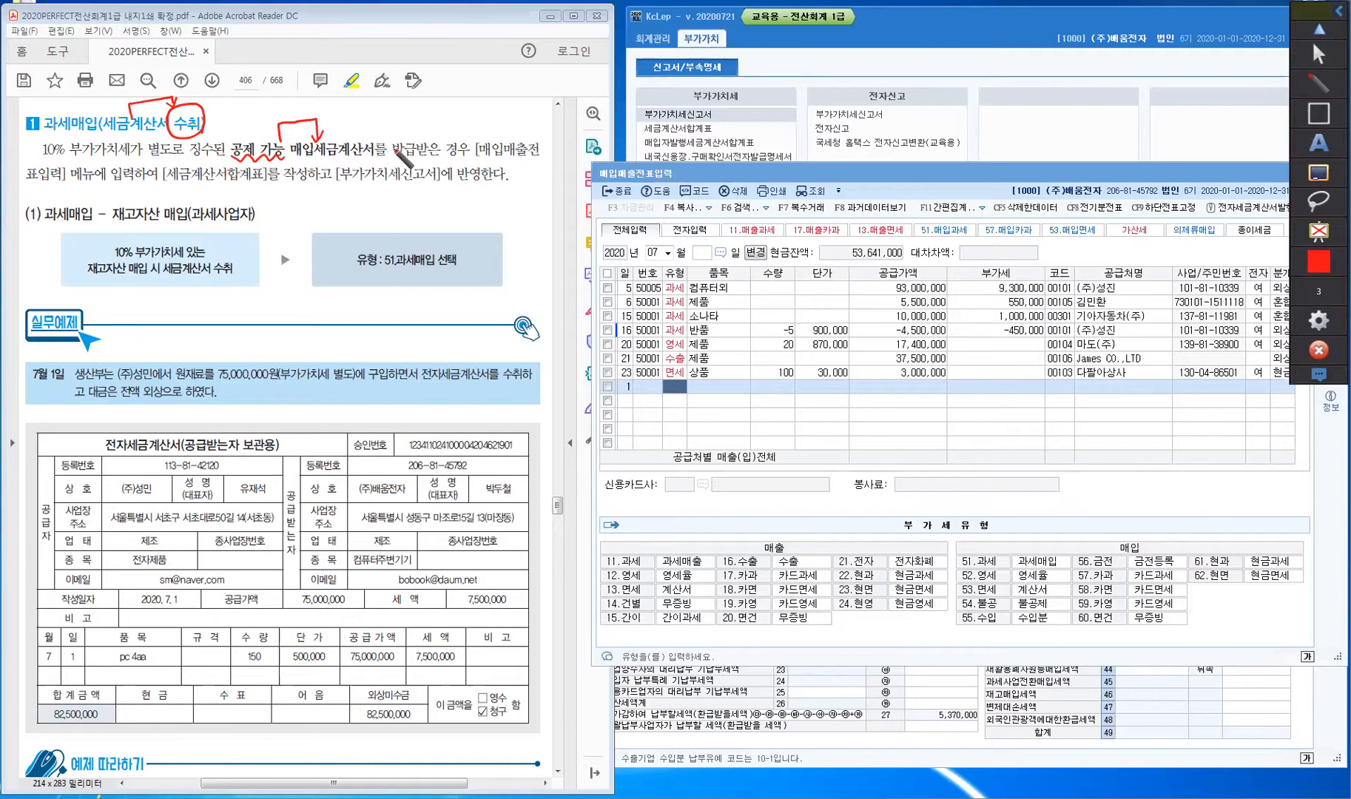
{"action": "mouse_move", "coordinate": [403, 119]}
{"action": "left_mouse_down"}
{"action": "mouse_move", "coordinate": [414, 126]}
{"action": "mouse_move", "coordinate": [427, 107]}
{"action": "mouse_move", "coordinate": [439, 130]}
{"action": "left_mouse_up"}
{"action": "mouse_move", "coordinate": [190, 223]}
{"action": "left_mouse_down"}
{"action": "mouse_move", "coordinate": [231, 223]}
{"action": "mouse_move", "coordinate": [261, 182]}
{"action": "mouse_move", "coordinate": [229, 201]}
{"action": "mouse_move", "coordinate": [322, 194]}
{"action": "left_mouse_up"}
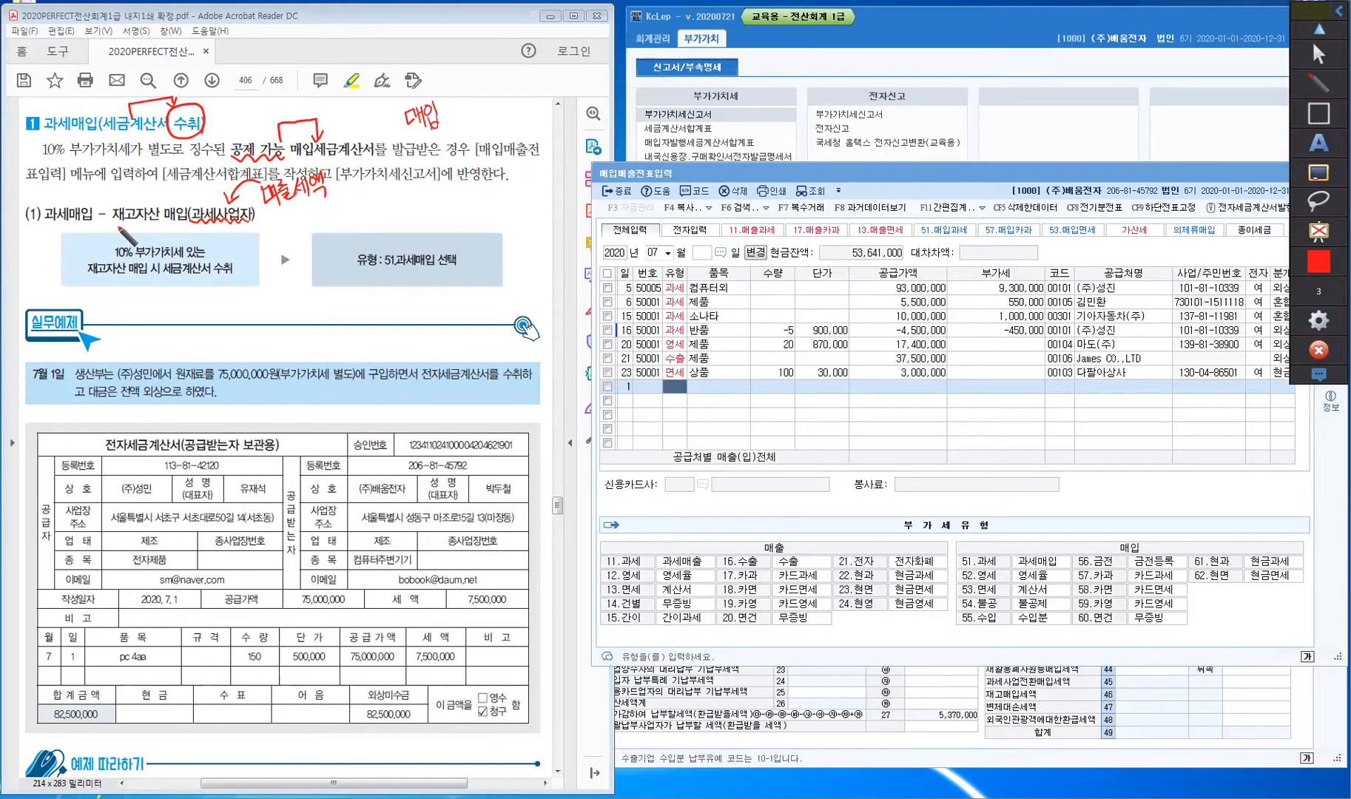
{"action": "left_click_drag", "start_coordinate": [134, 199], "coordinate": [142, 190]}
- Mark (주)성민 in the July 1 example, underline 전자세금계산서, and write 매입 and 과세 above it
{"action": "left_click_drag", "start_coordinate": [135, 349], "coordinate": [222, 381]}
{"action": "left_click_drag", "start_coordinate": [419, 353], "coordinate": [413, 392]}
{"action": "mouse_move", "coordinate": [363, 336]}
{"action": "left_mouse_down"}
{"action": "mouse_move", "coordinate": [388, 327]}
{"action": "mouse_move", "coordinate": [397, 346]}
{"action": "left_mouse_up"}
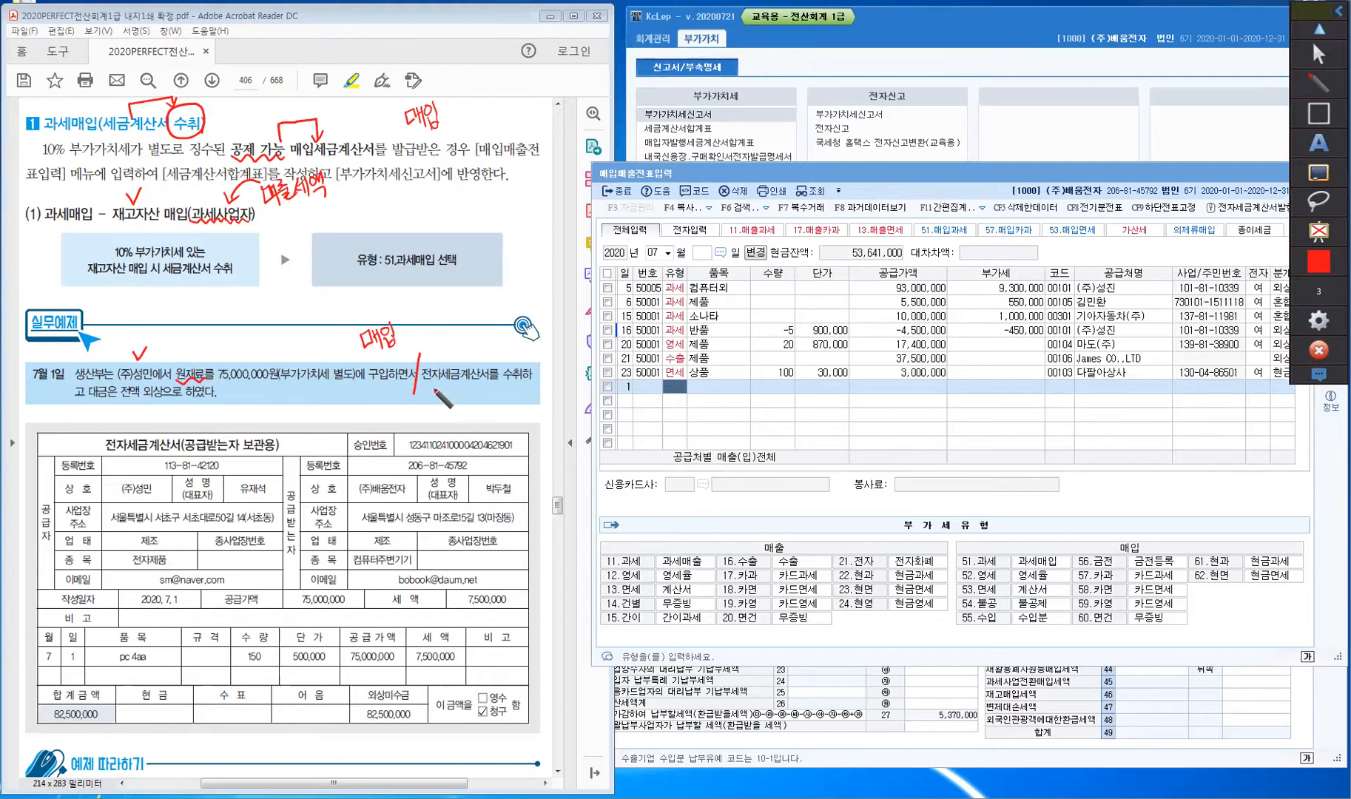
{"action": "left_click_drag", "start_coordinate": [425, 399], "coordinate": [505, 396]}
{"action": "mouse_move", "coordinate": [444, 338]}
{"action": "left_mouse_down"}
{"action": "mouse_move", "coordinate": [444, 351]}
{"action": "mouse_move", "coordinate": [477, 338]}
{"action": "left_mouse_up"}
{"action": "left_click", "coordinate": [468, 344]}
{"action": "left_click_drag", "start_coordinate": [474, 335], "coordinate": [488, 348]}
{"action": "left_click_drag", "start_coordinate": [486, 335], "coordinate": [489, 346]}
{"action": "left_click_drag", "start_coordinate": [493, 334], "coordinate": [505, 331]}
{"action": "left_click_drag", "start_coordinate": [505, 318], "coordinate": [512, 347]}
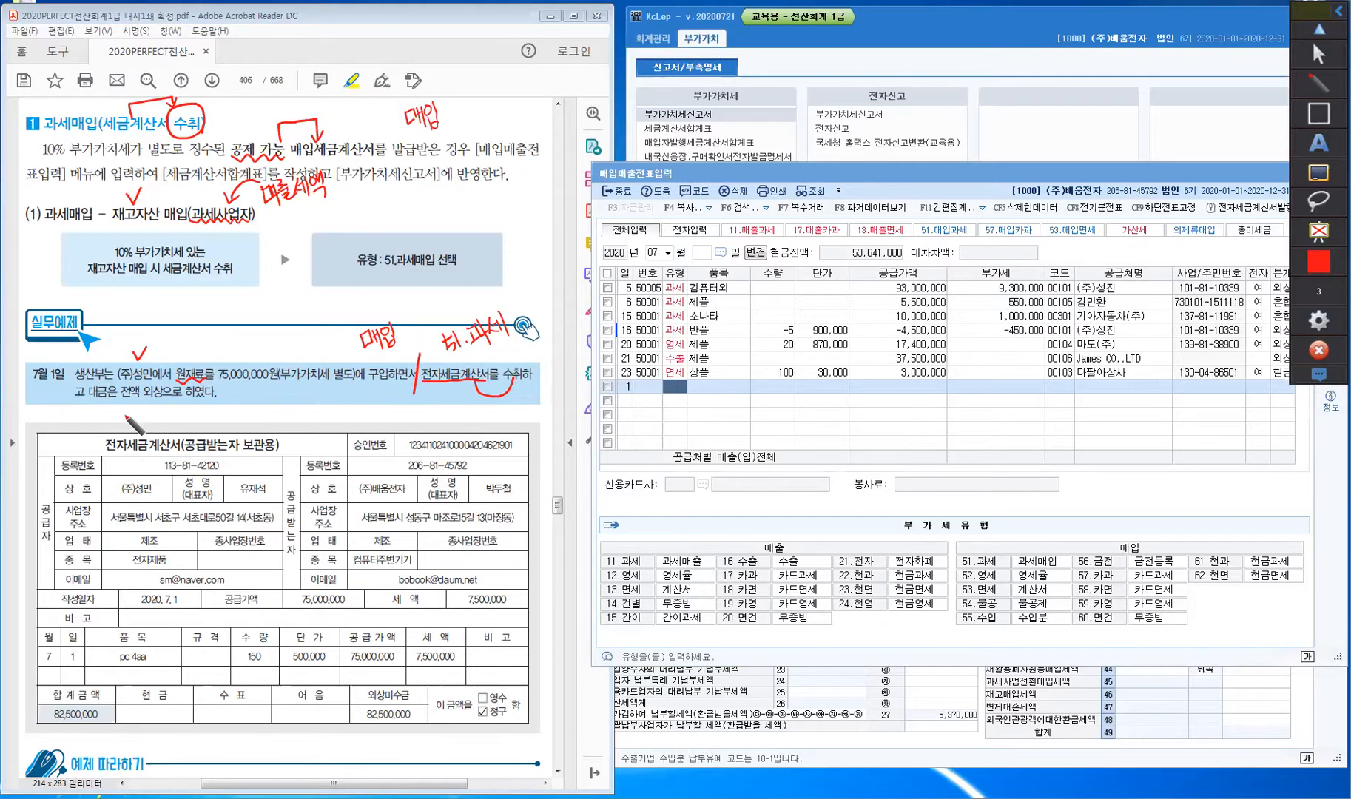
- Underline 외상 and (주)성민, circle 공급자, and tick (주)배움전자 on the invoice
{"action": "mouse_move", "coordinate": [146, 404]}
{"action": "left_mouse_down"}
{"action": "mouse_move", "coordinate": [200, 427]}
{"action": "mouse_move", "coordinate": [216, 412]}
{"action": "mouse_move", "coordinate": [235, 441]}
{"action": "mouse_move", "coordinate": [222, 423]}
{"action": "mouse_move", "coordinate": [191, 432]}
{"action": "left_mouse_up"}
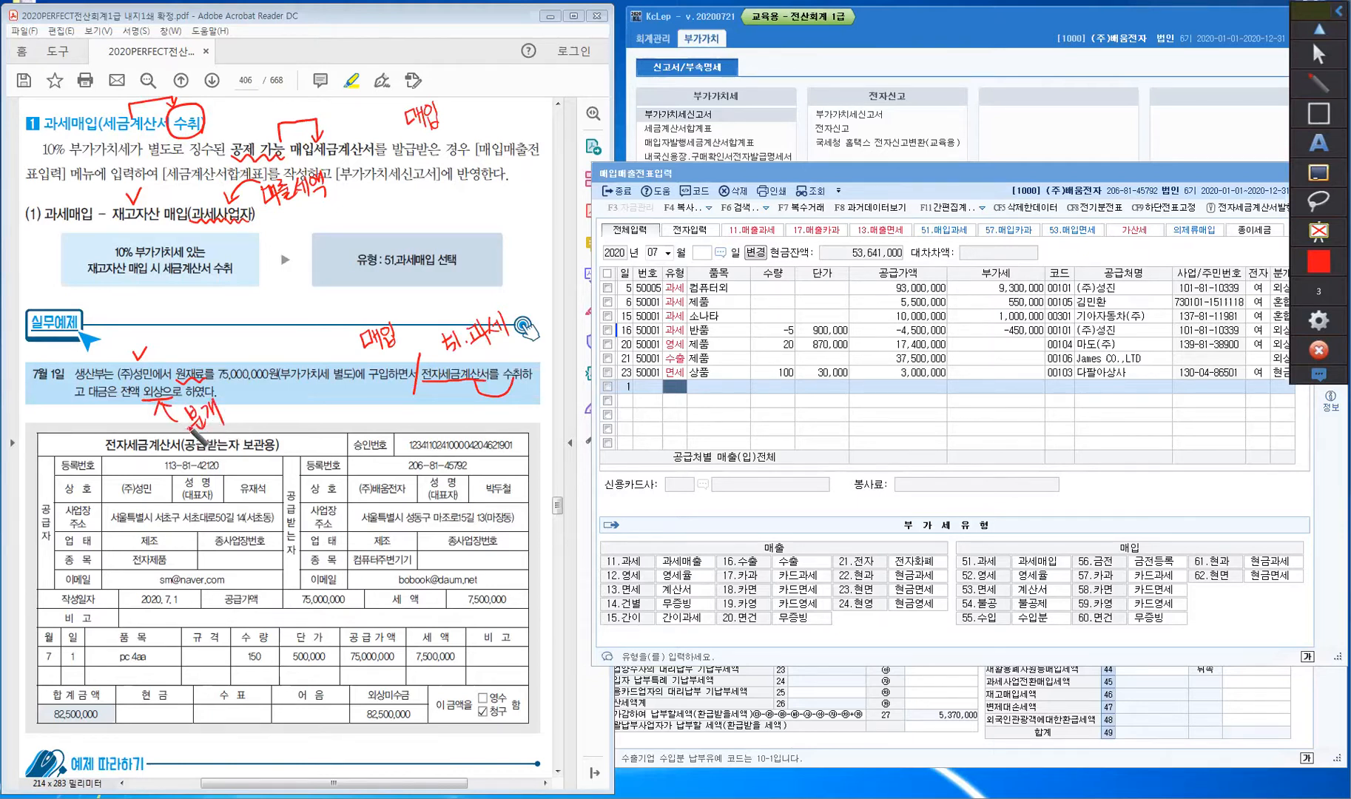
{"action": "left_click_drag", "start_coordinate": [119, 494], "coordinate": [159, 502]}
{"action": "mouse_move", "coordinate": [45, 548]}
{"action": "left_mouse_down"}
{"action": "mouse_move", "coordinate": [28, 518]}
{"action": "mouse_move", "coordinate": [47, 544]}
{"action": "left_mouse_up"}
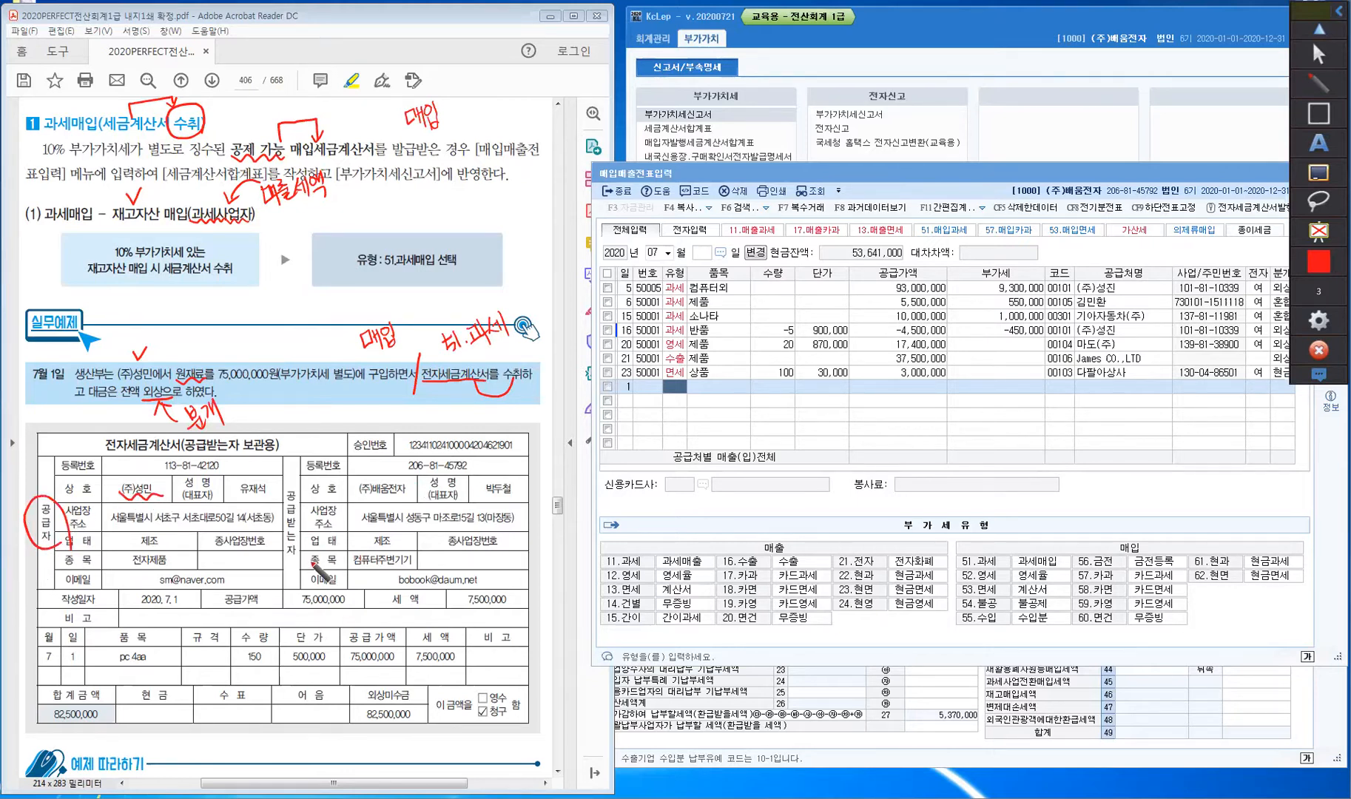
{"action": "left_click_drag", "start_coordinate": [379, 472], "coordinate": [393, 464]}
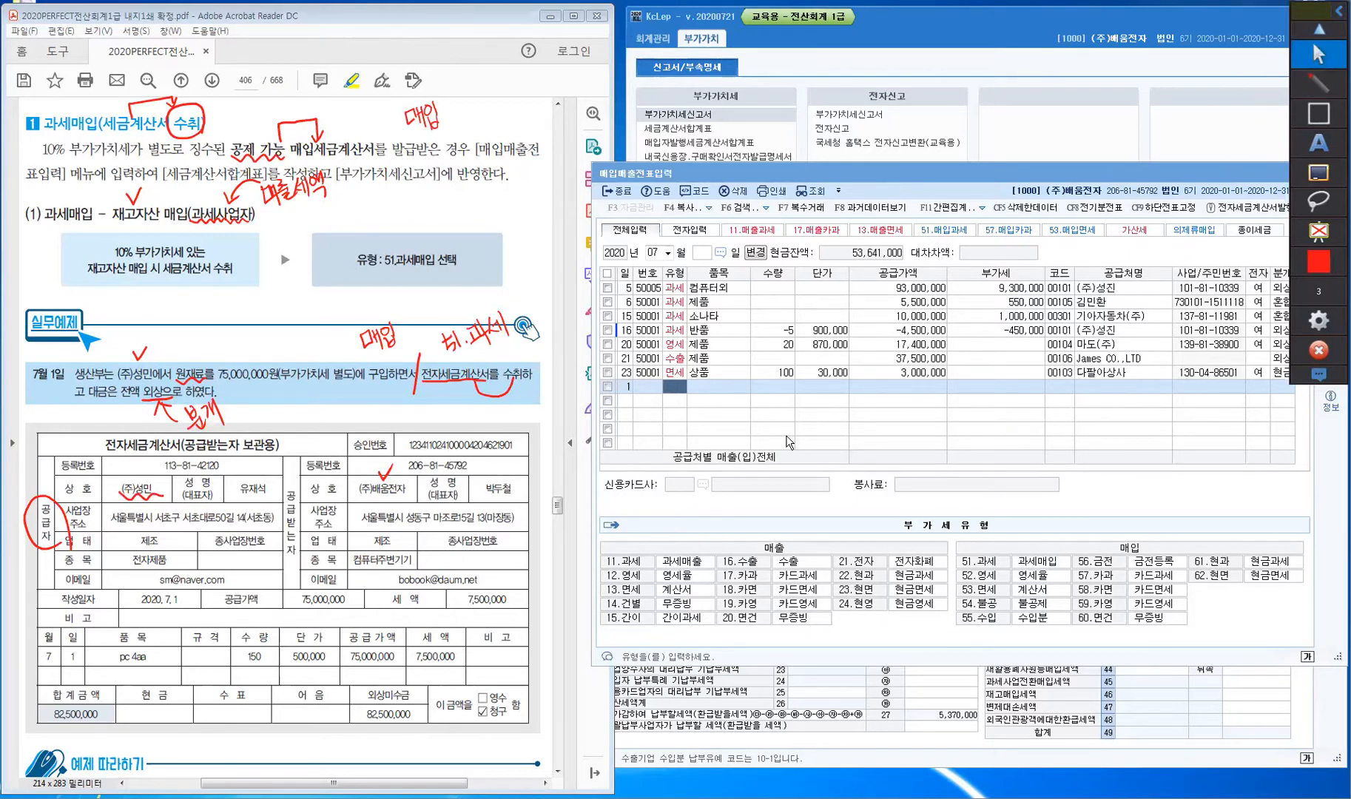
- Enter type 51 for 원재료, quantity 150 at 500,000 each, accepting the supply amount
{"action": "left_click", "coordinate": [675, 383]}
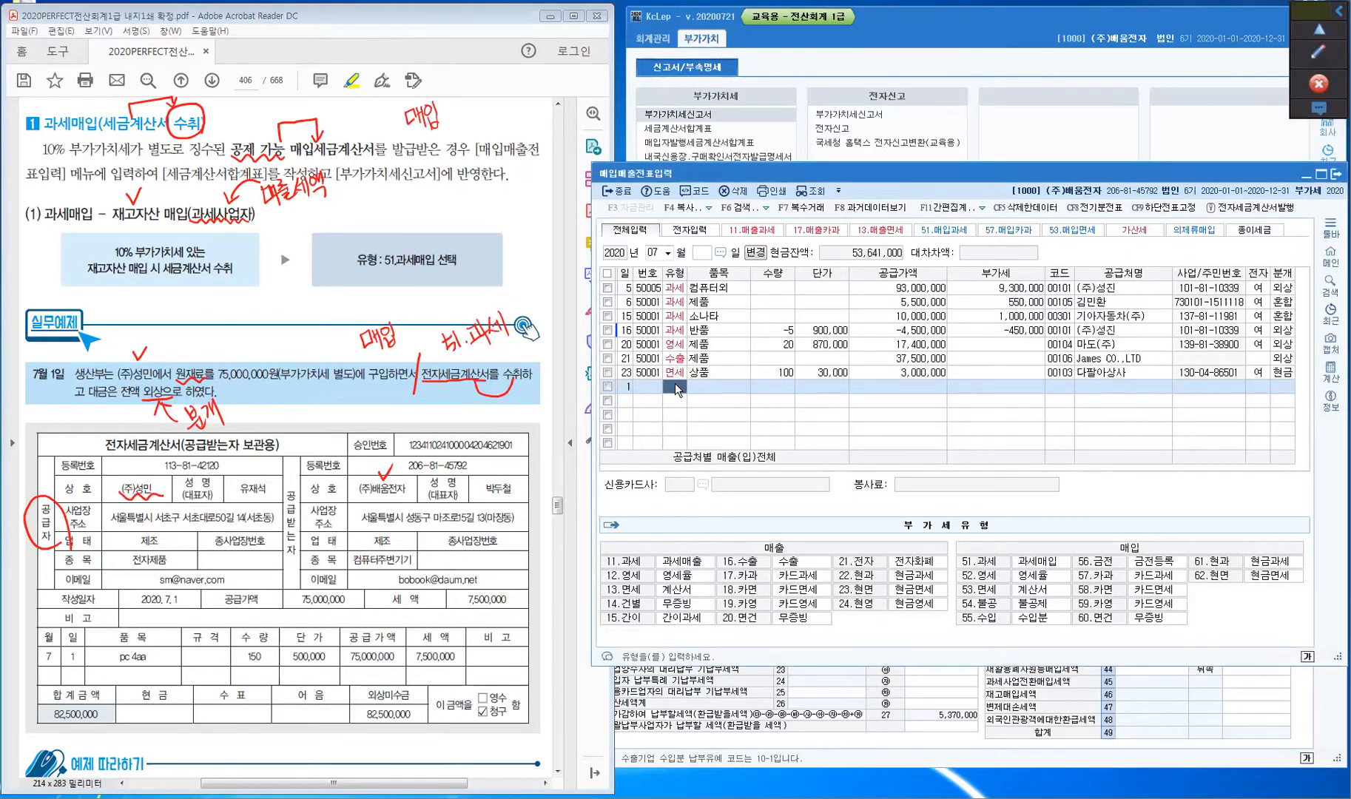
{"action": "type", "text": "51"}
{"action": "key", "text": "Return"}
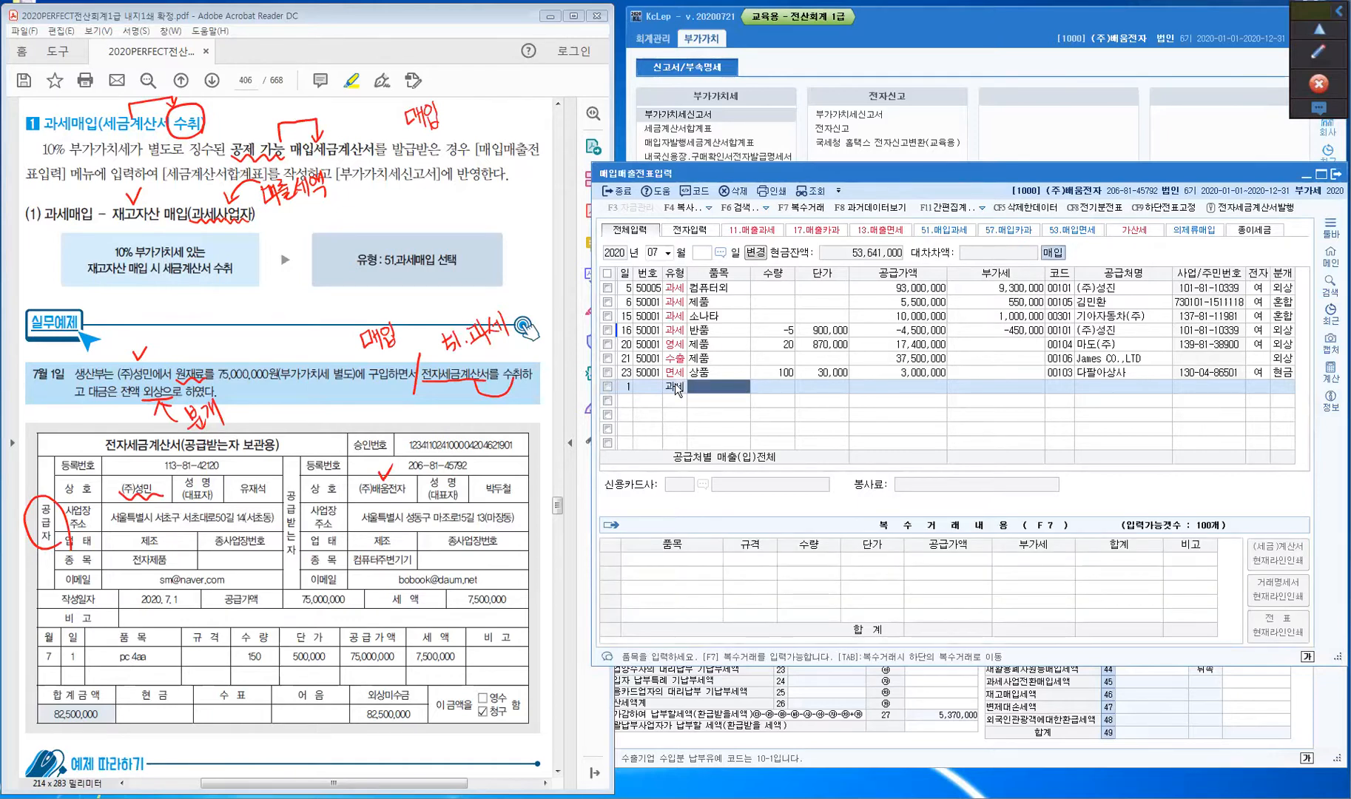
{"action": "type", "text": "원재료"}
{"action": "key", "text": "Return"}
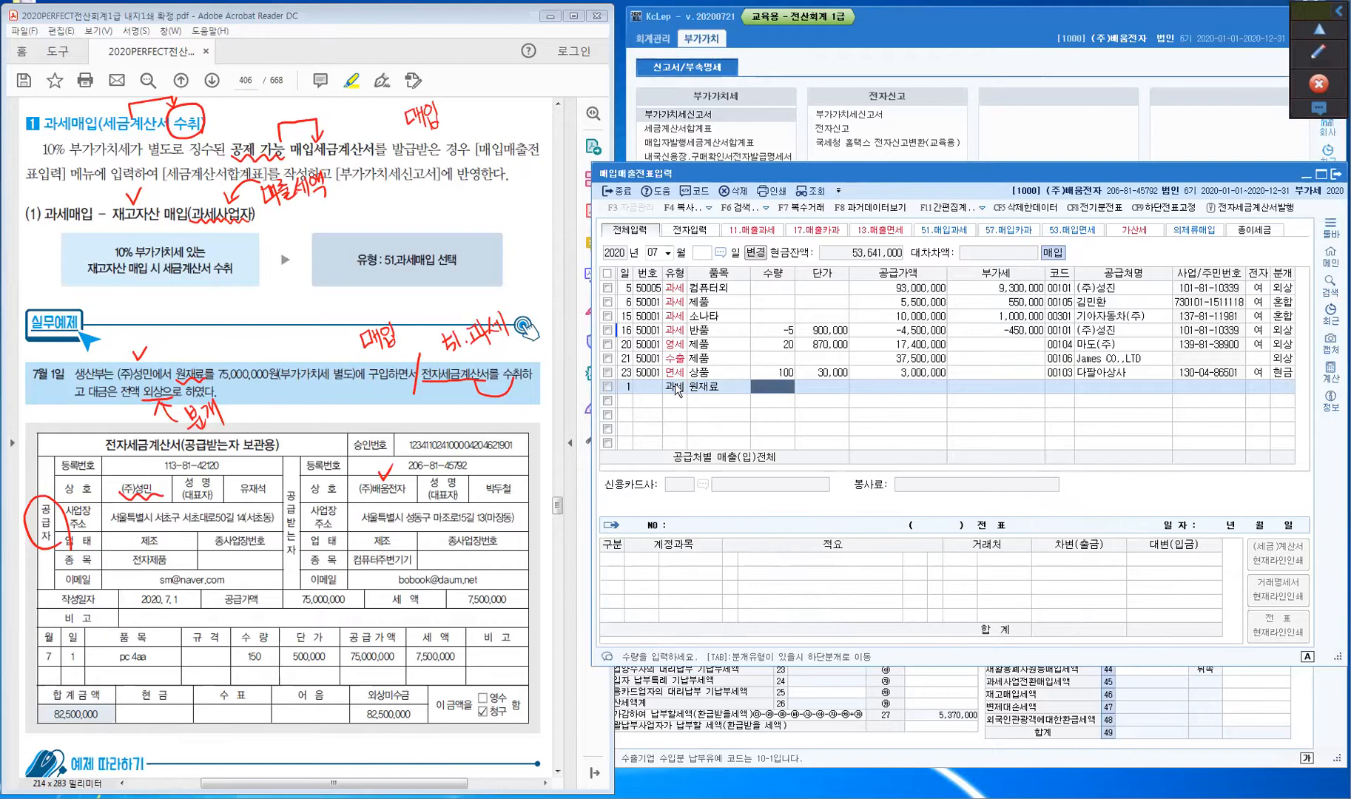
{"action": "type", "text": "150"}
{"action": "key", "text": "Return"}
{"action": "type", "text": "500000"}
{"action": "key", "text": "Return"}
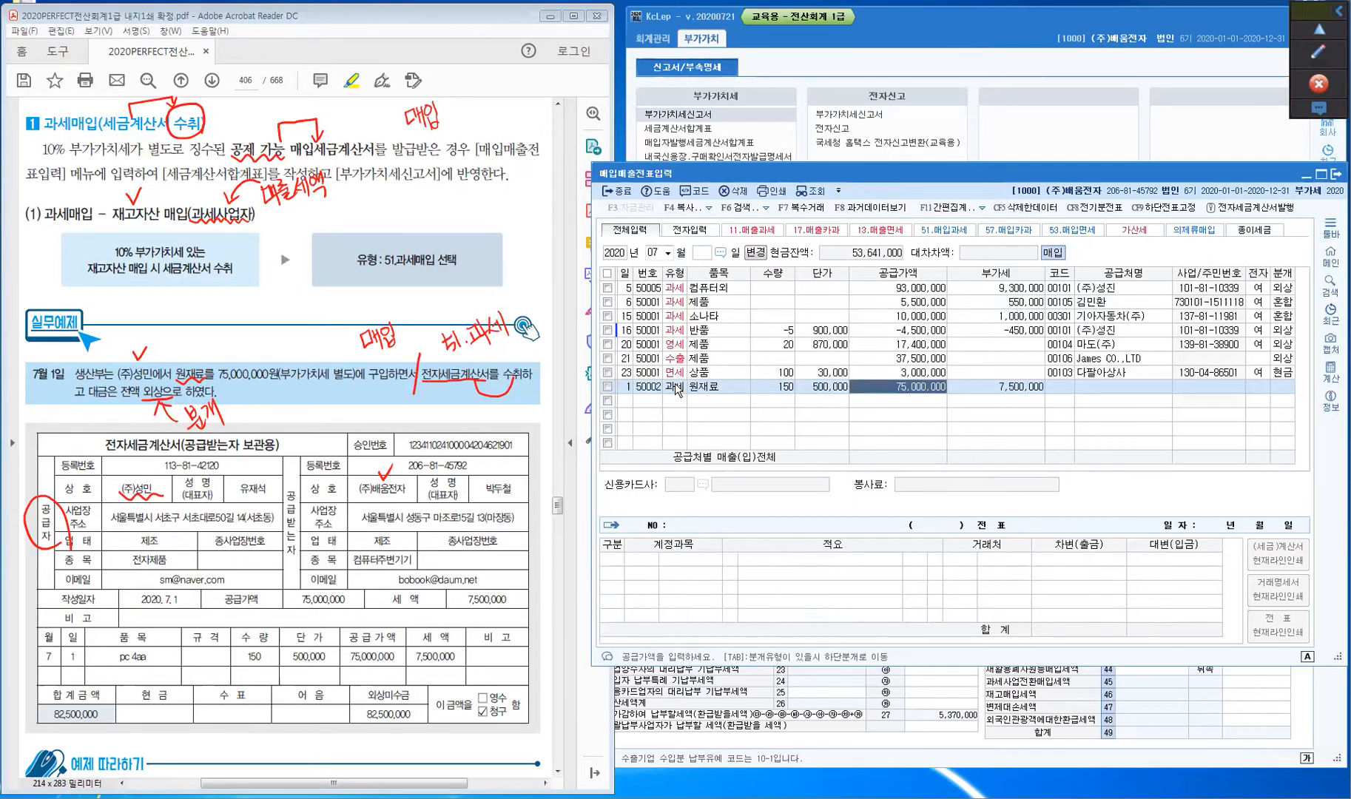
{"action": "key", "text": "Return"}
- Choose supplier (주)성민, mark the invoice electronic, and settle on credit (외상) to generate the journal
{"action": "key", "text": "Return"}
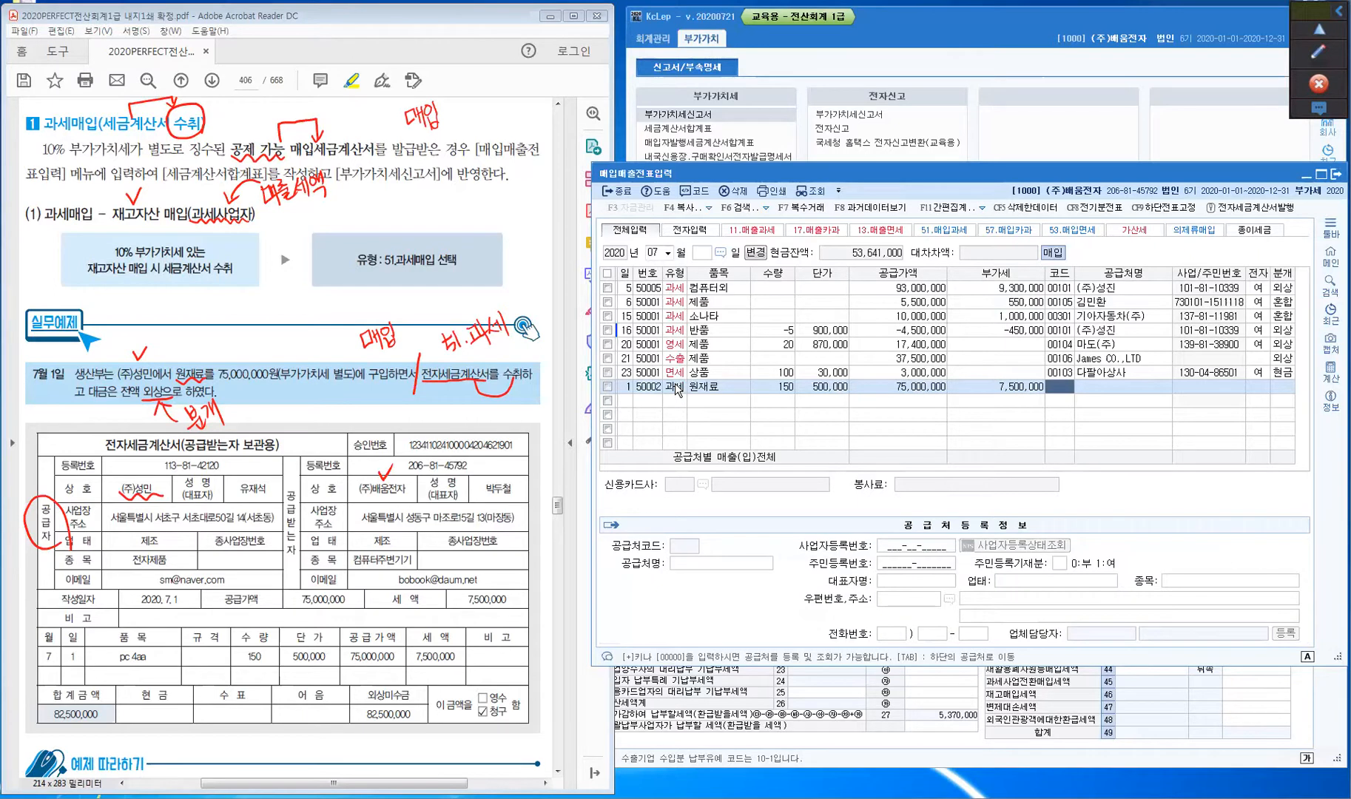
{"action": "type", "text": "성민"}
{"action": "key", "text": "Return"}
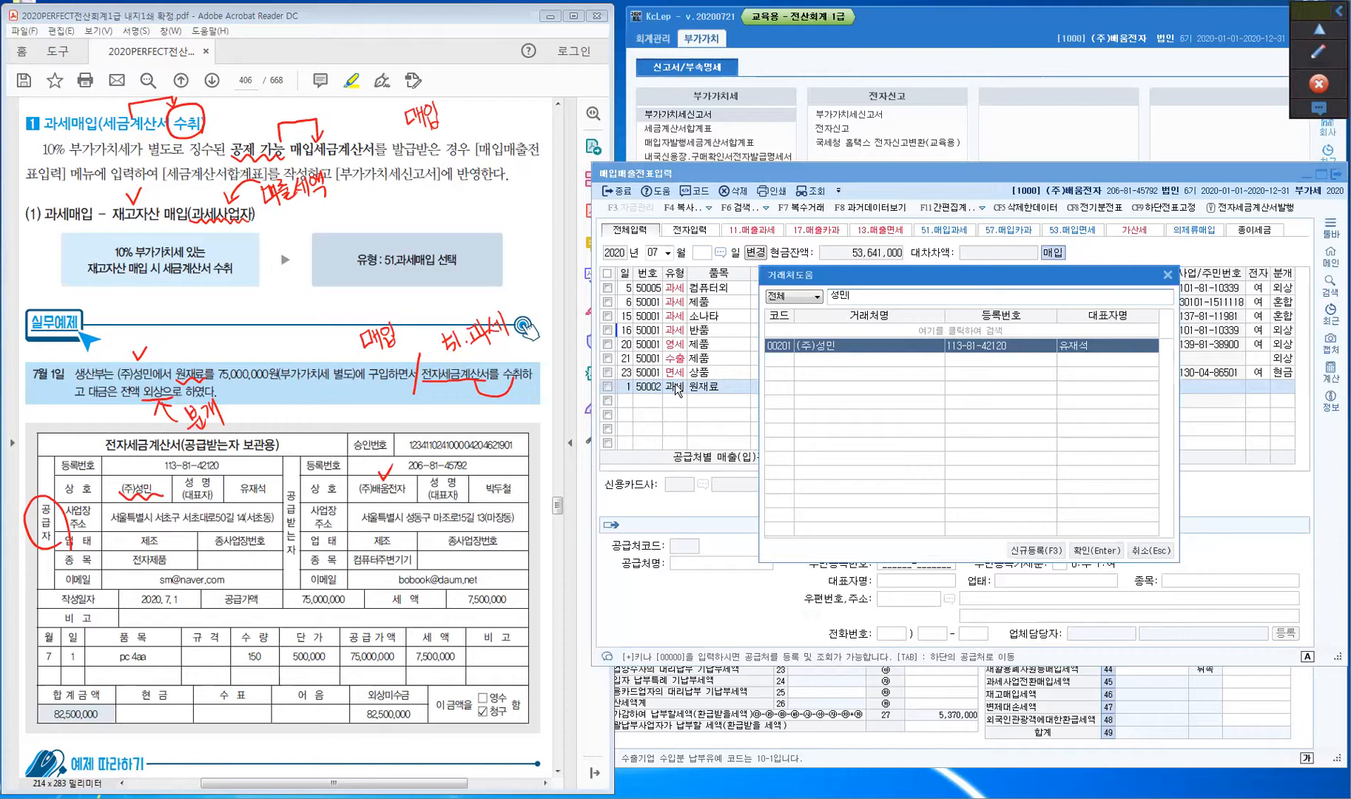
{"action": "key", "text": "Return"}
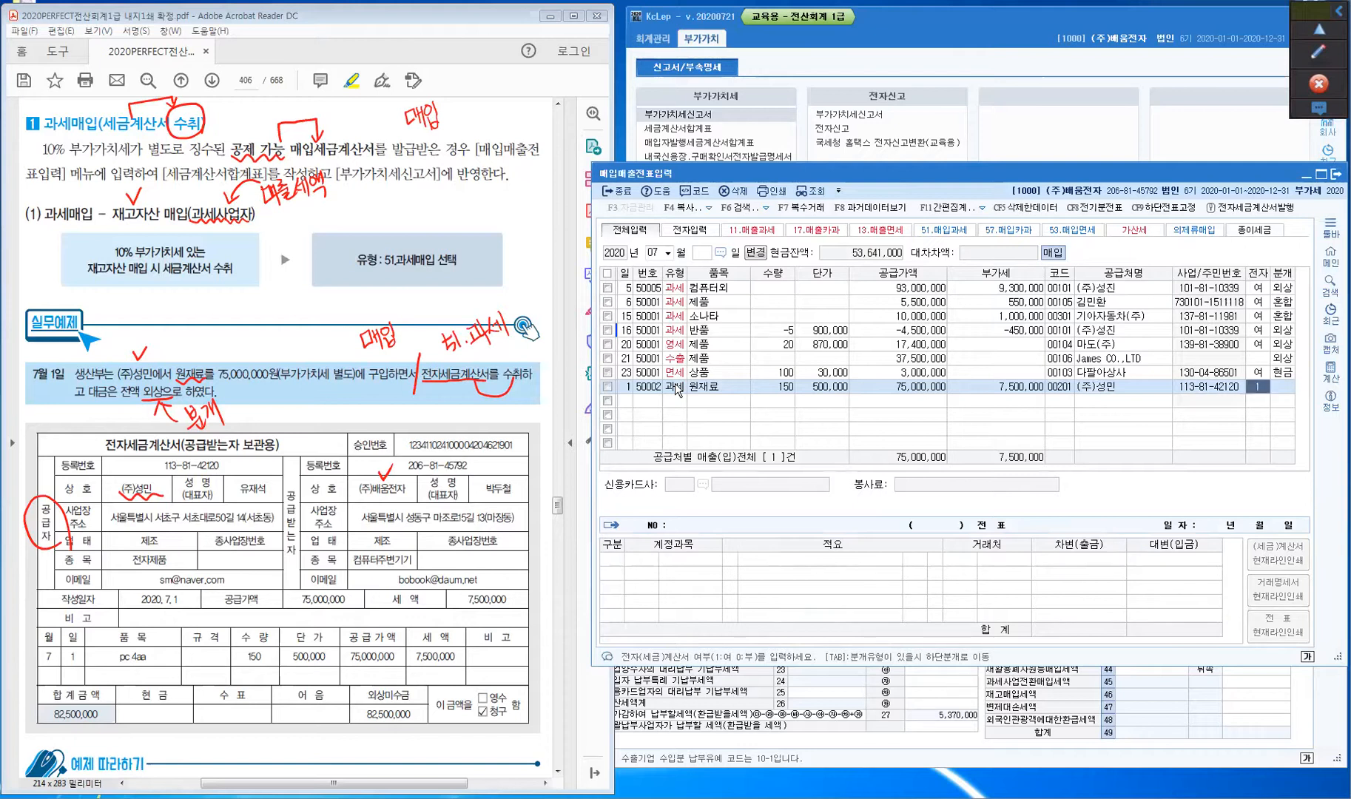
{"action": "type", "text": "12"}
{"action": "key", "text": "Return"}
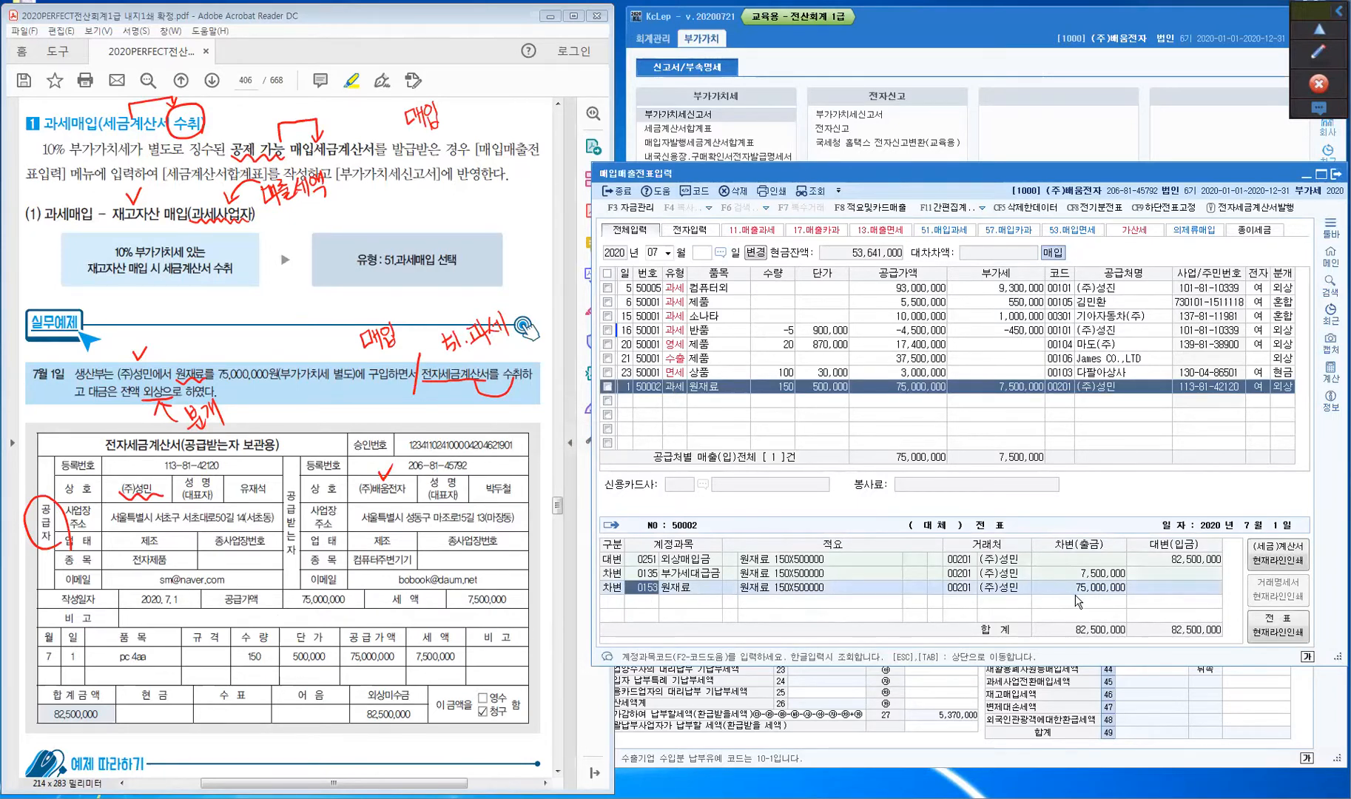
- Review the 부가세대급금 and 외상매입금 journal lines, then clear all red pen marks
{"action": "left_click", "coordinate": [650, 574]}
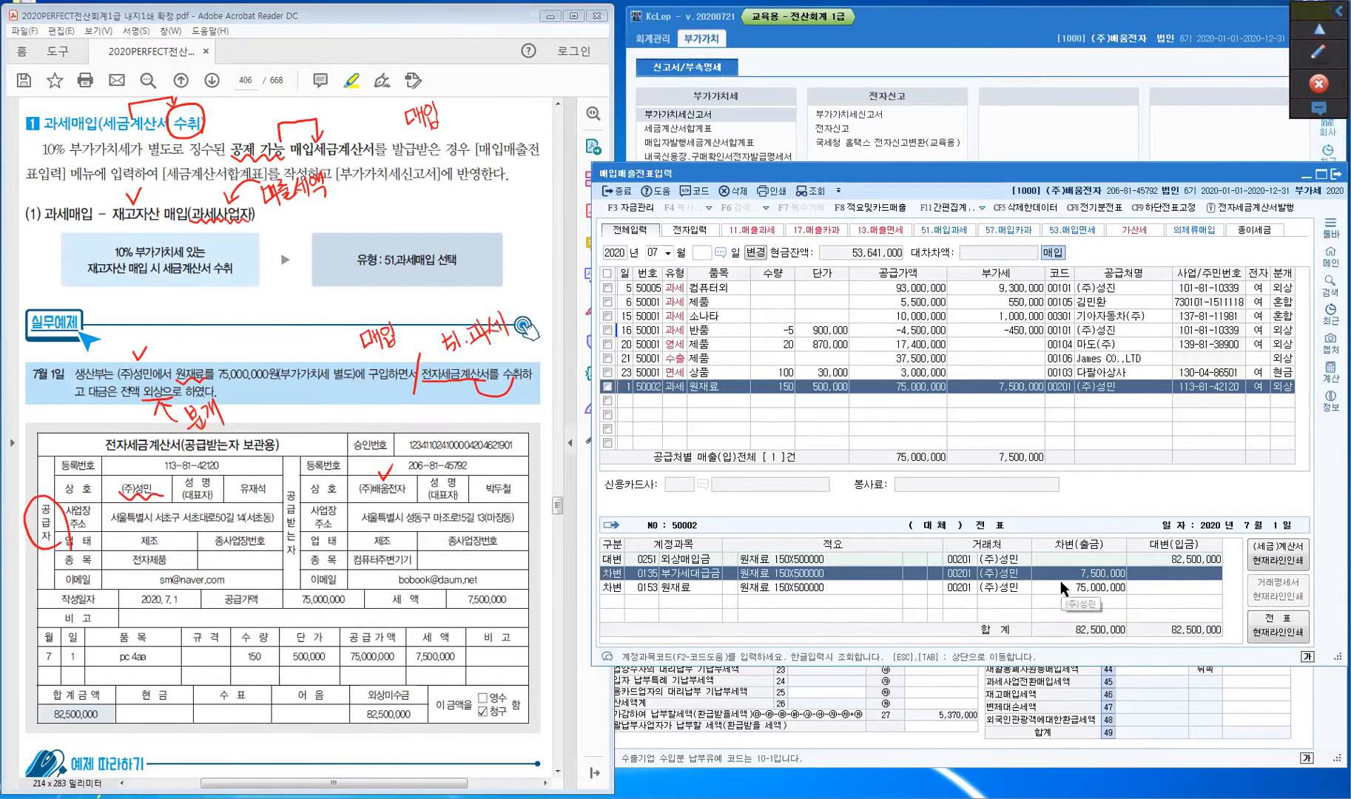
{"action": "left_click", "coordinate": [645, 560]}
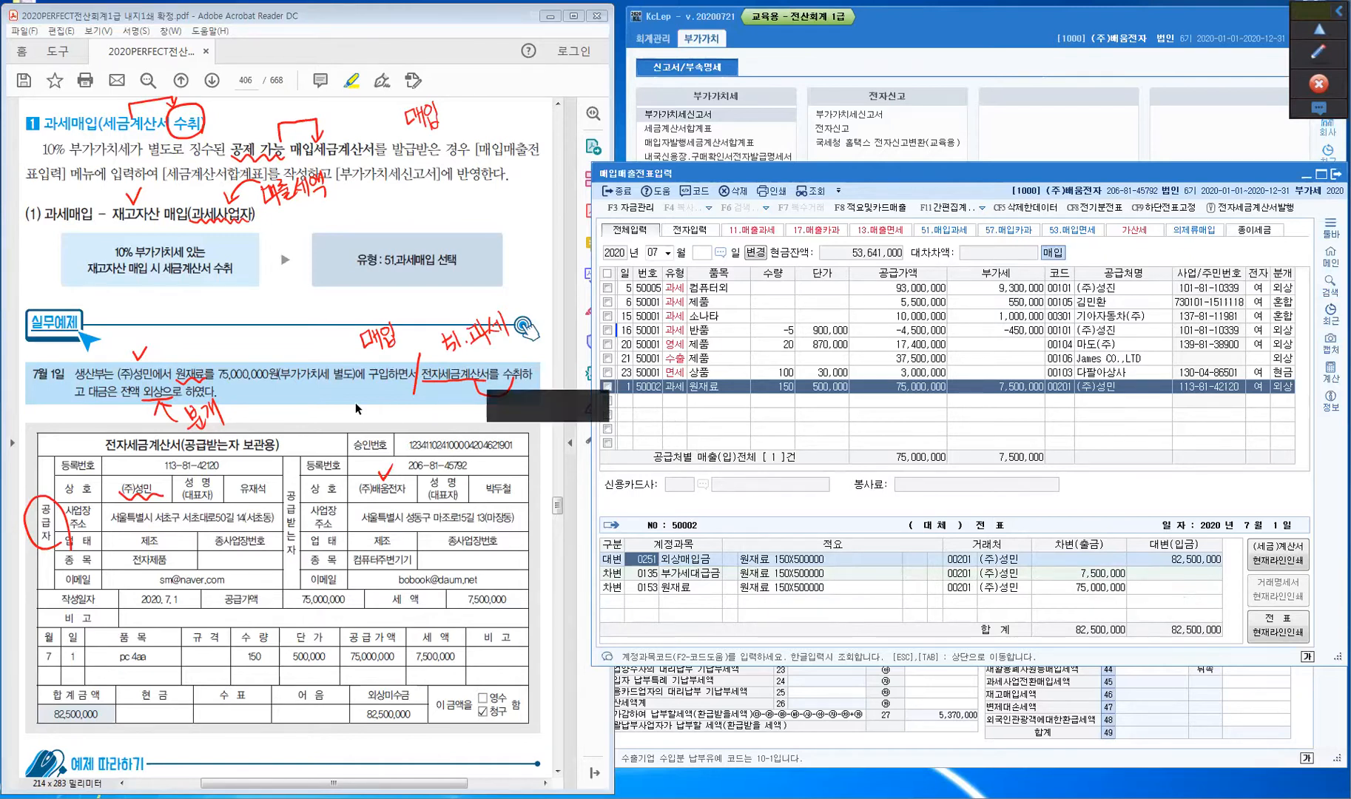
{"action": "left_click", "coordinate": [1319, 52]}
{"action": "left_click", "coordinate": [1318, 173]}
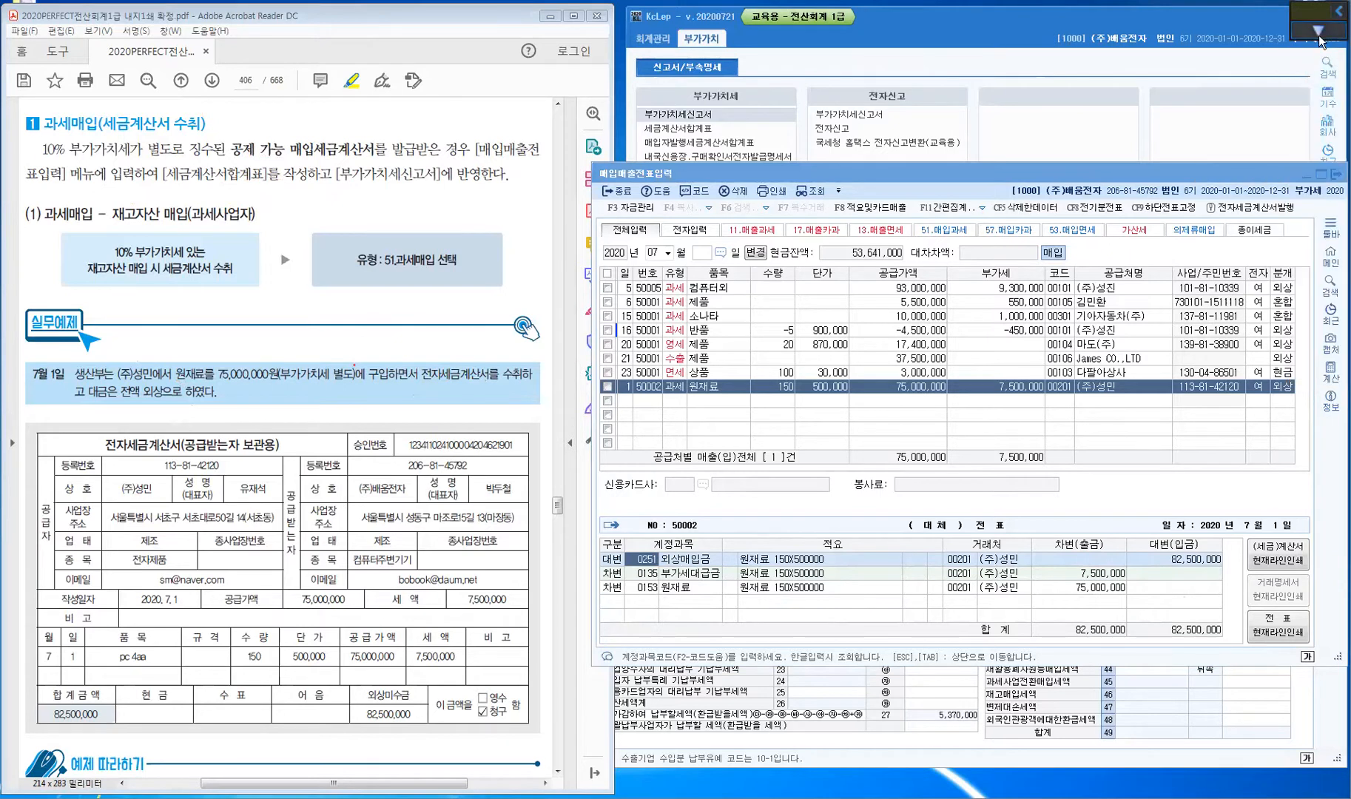
- Scroll the textbook to the 고정자산 매입 section, highlight 고정자산, and bring back the drawing tools
{"action": "left_click", "coordinate": [1316, 55]}
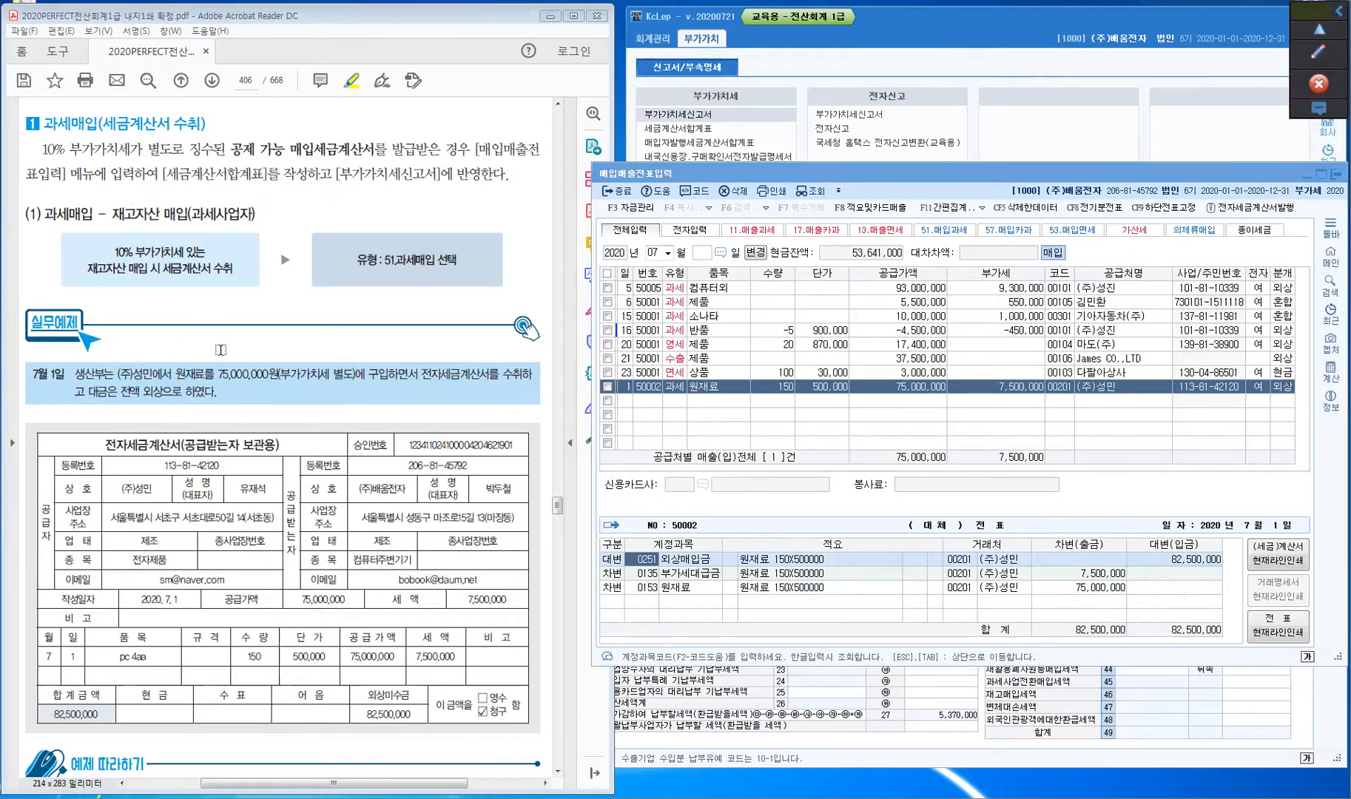
{"action": "left_click", "coordinate": [216, 349]}
{"action": "scroll", "coordinate": [217, 349], "scroll_direction": "down", "scroll_amount": 6}
{"action": "scroll", "coordinate": [217, 349], "scroll_direction": "down", "scroll_amount": 10}
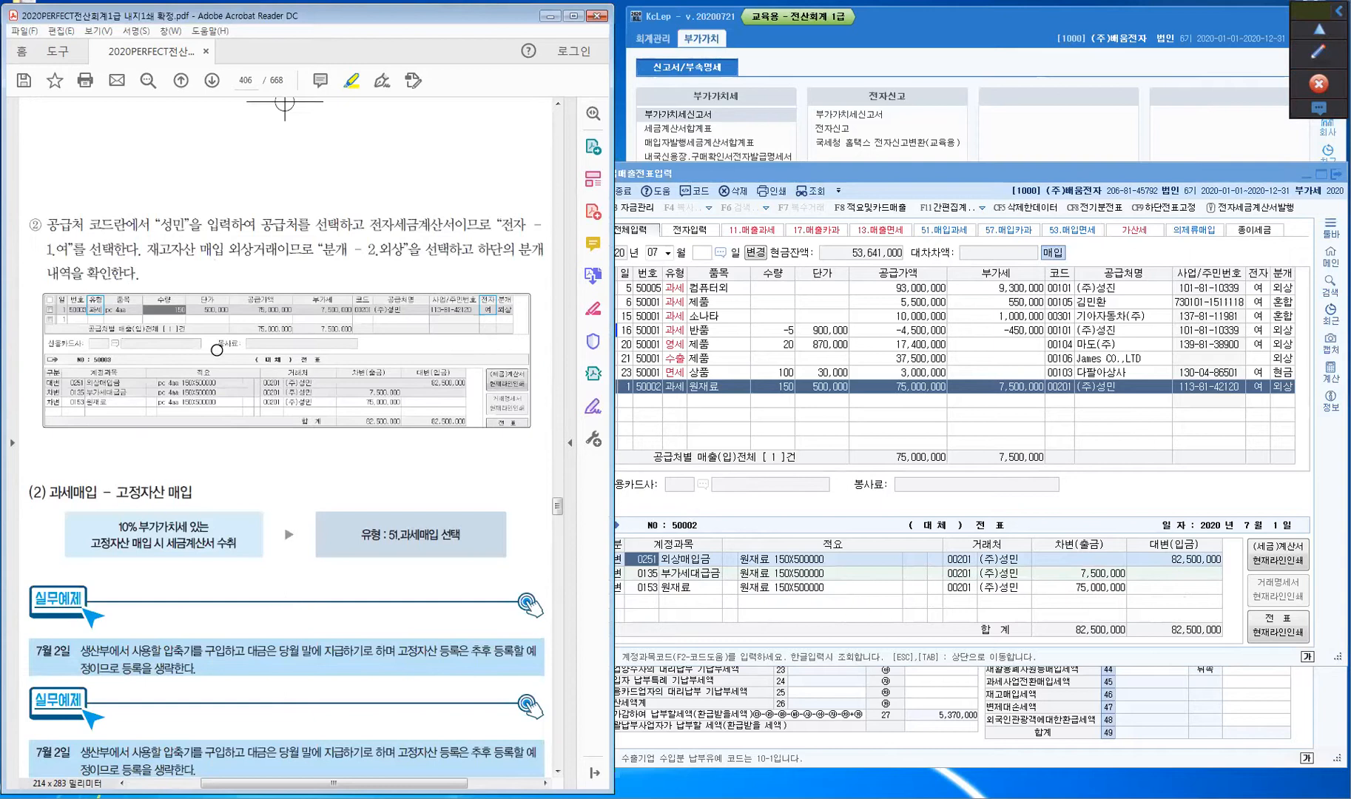
{"action": "scroll", "coordinate": [216, 348], "scroll_direction": "down", "scroll_amount": 1}
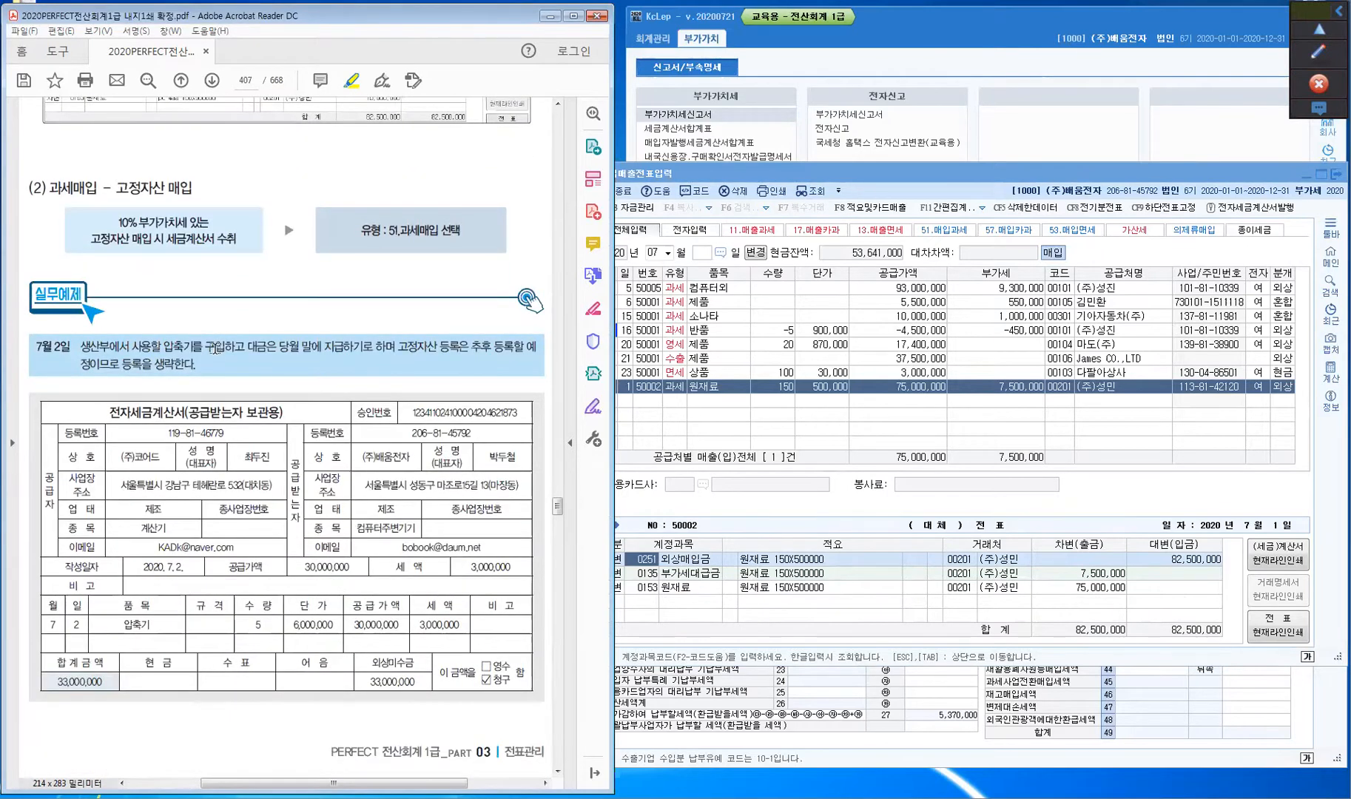
{"action": "scroll", "coordinate": [215, 349], "scroll_direction": "down", "scroll_amount": 1}
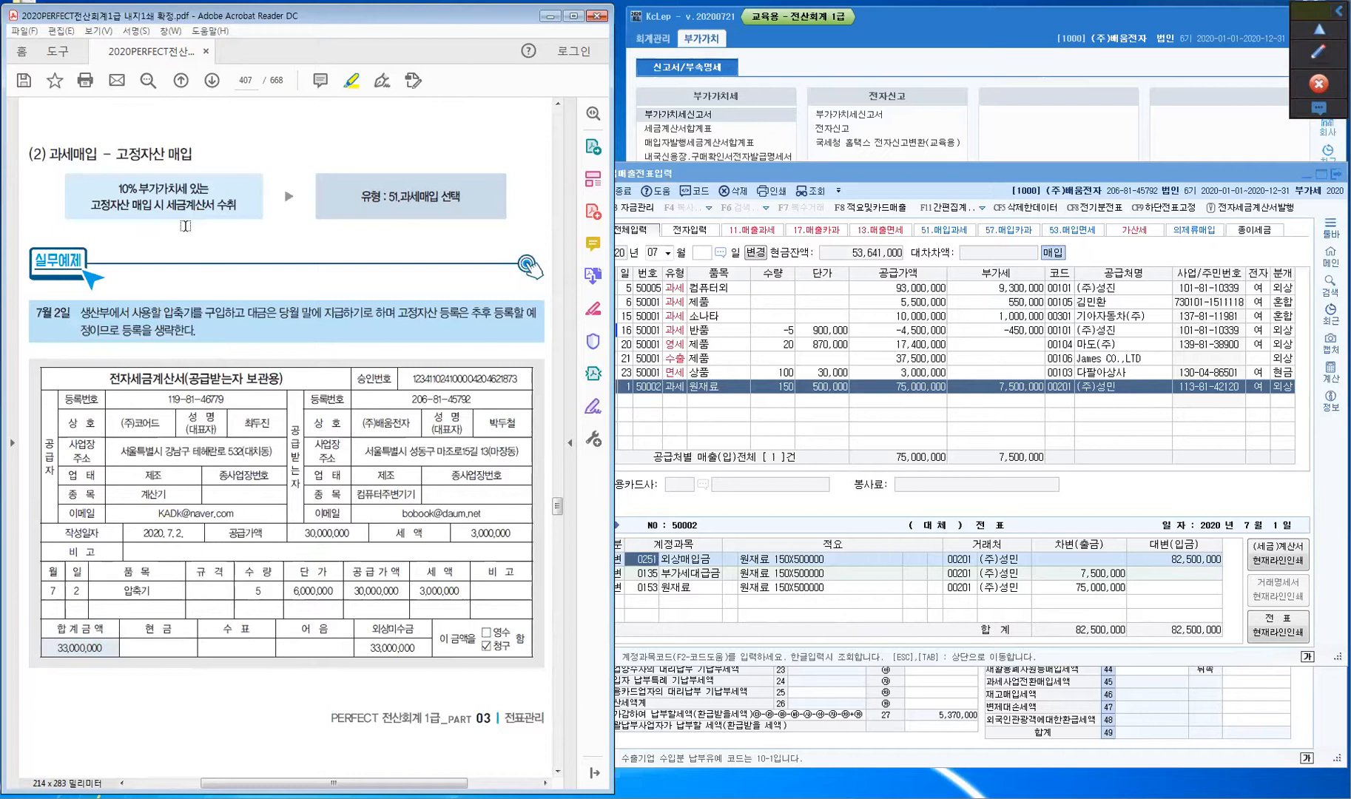
{"action": "left_click_drag", "start_coordinate": [117, 154], "coordinate": [166, 155]}
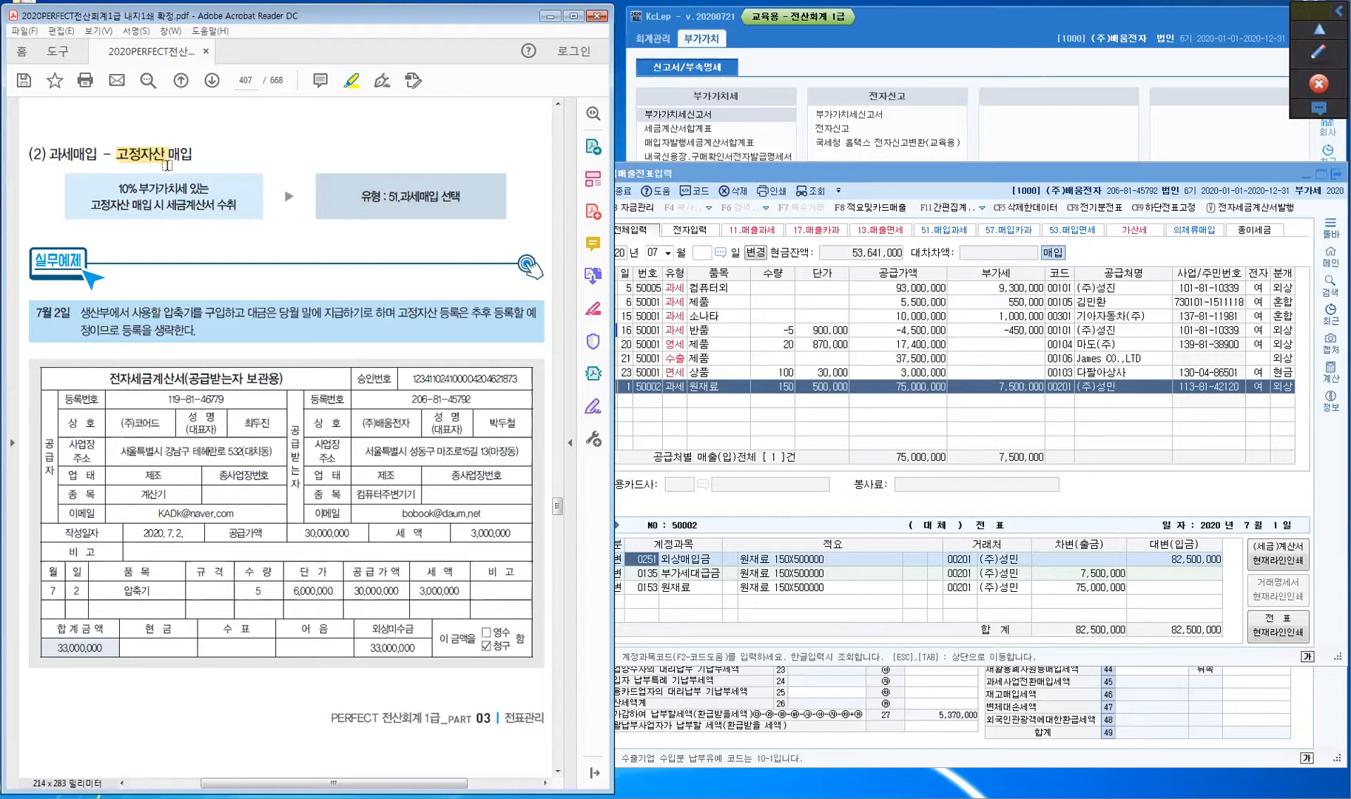
{"action": "key", "text": "ctrl"}
{"action": "left_click", "coordinate": [1324, 52]}
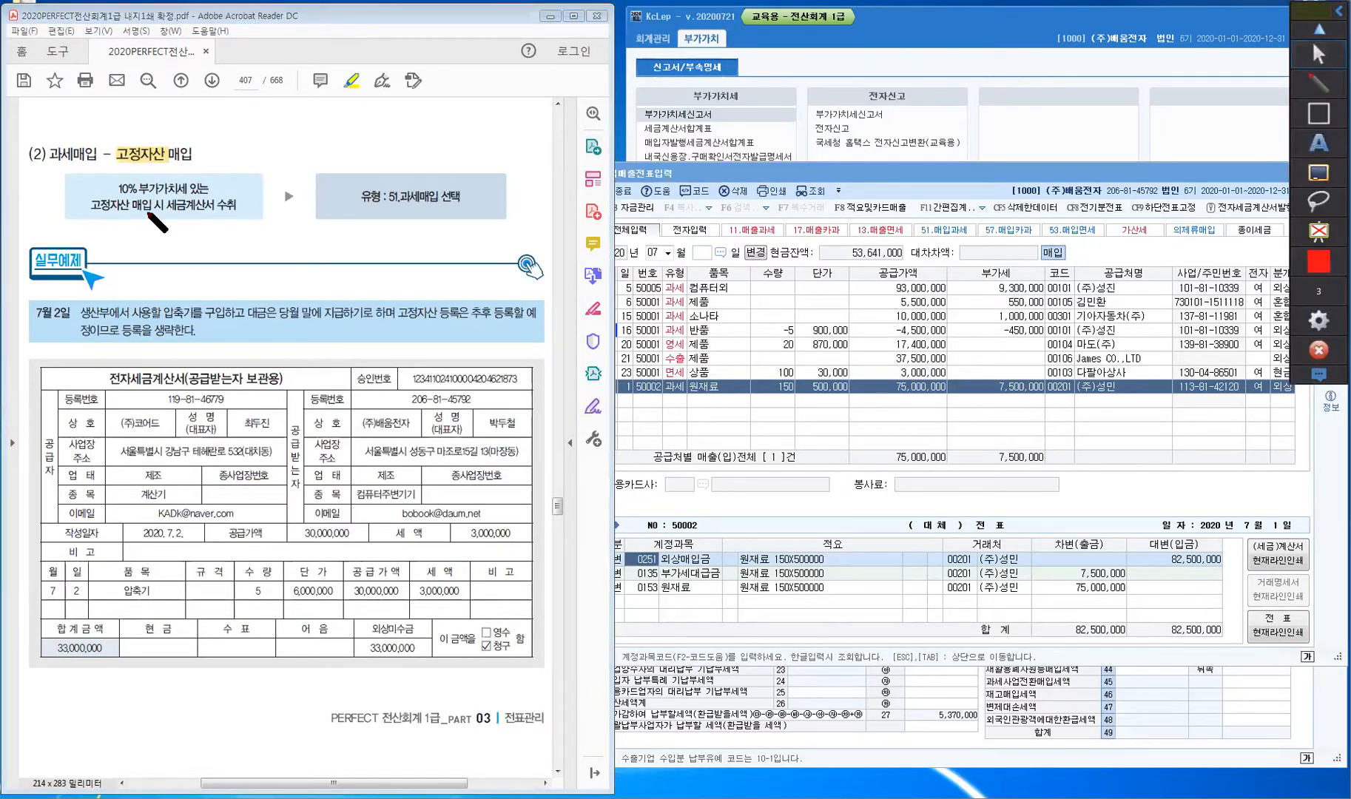
- Draw an arrow to 고정자산 and handwrite 유형·무형 above the heading
{"action": "mouse_move", "coordinate": [171, 112]}
{"action": "left_mouse_down"}
{"action": "mouse_move", "coordinate": [152, 145]}
{"action": "mouse_move", "coordinate": [186, 100]}
{"action": "mouse_move", "coordinate": [198, 109]}
{"action": "left_mouse_up"}
{"action": "mouse_move", "coordinate": [188, 114]}
{"action": "left_mouse_down"}
{"action": "mouse_move", "coordinate": [200, 119]}
{"action": "mouse_move", "coordinate": [205, 99]}
{"action": "left_mouse_up"}
{"action": "left_click_drag", "start_coordinate": [203, 104], "coordinate": [212, 111]}
{"action": "left_click_drag", "start_coordinate": [210, 111], "coordinate": [230, 95]}
{"action": "left_click", "coordinate": [221, 109]}
{"action": "left_click_drag", "start_coordinate": [227, 87], "coordinate": [241, 89]}
{"action": "mouse_move", "coordinate": [239, 94]}
{"action": "left_mouse_down"}
{"action": "mouse_move", "coordinate": [245, 103]}
{"action": "mouse_move", "coordinate": [249, 79]}
{"action": "left_mouse_up"}
{"action": "left_click_drag", "start_coordinate": [243, 86], "coordinate": [247, 87]}
{"action": "left_click_drag", "start_coordinate": [253, 82], "coordinate": [258, 80]}
{"action": "left_click_drag", "start_coordinate": [255, 86], "coordinate": [260, 85]}
{"action": "left_click_drag", "start_coordinate": [260, 73], "coordinate": [257, 96]}
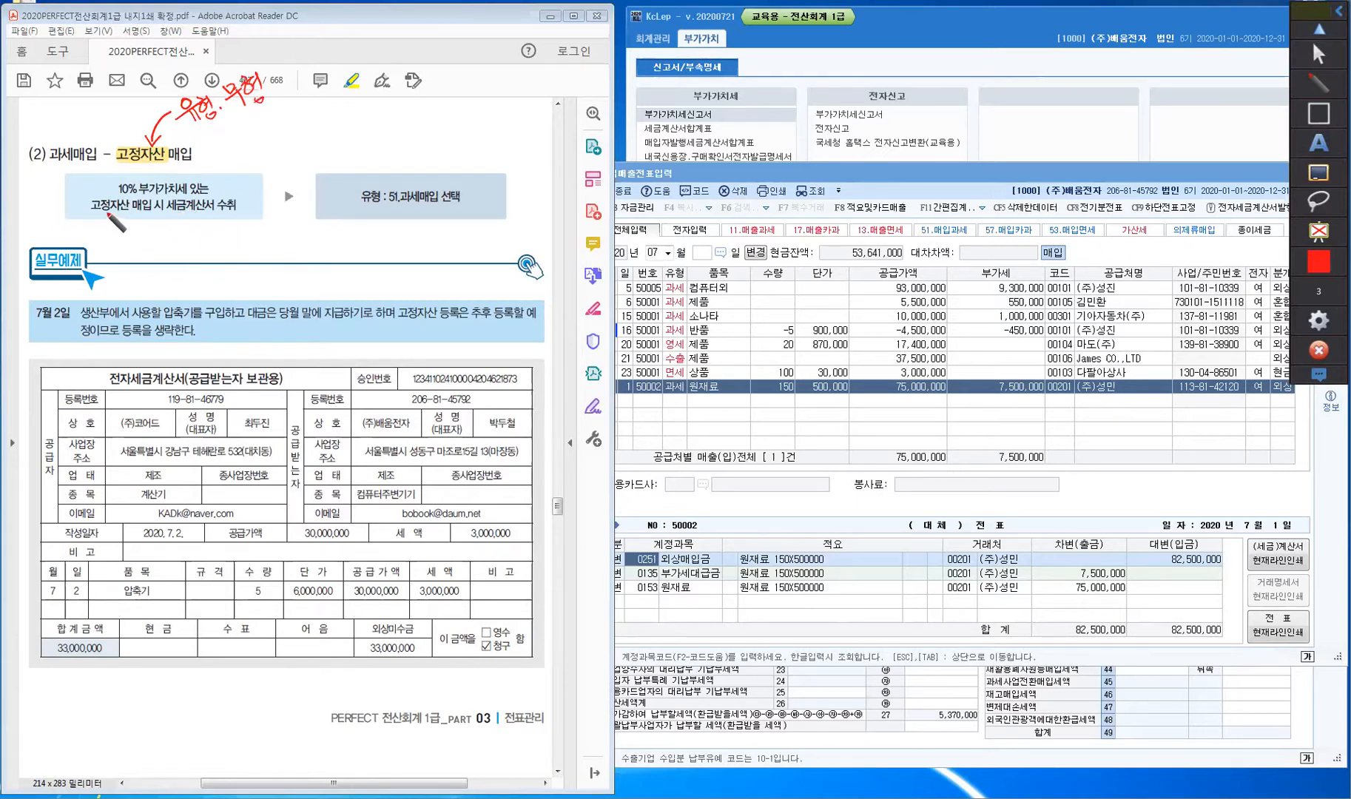
- Box 세금계산서, add a 비영업용 자산 note beside 무형, and label 압축기 as 기계장치
{"action": "mouse_move", "coordinate": [88, 212]}
{"action": "left_mouse_down"}
{"action": "mouse_move", "coordinate": [217, 215]}
{"action": "mouse_move", "coordinate": [193, 191]}
{"action": "mouse_move", "coordinate": [165, 194]}
{"action": "left_mouse_up"}
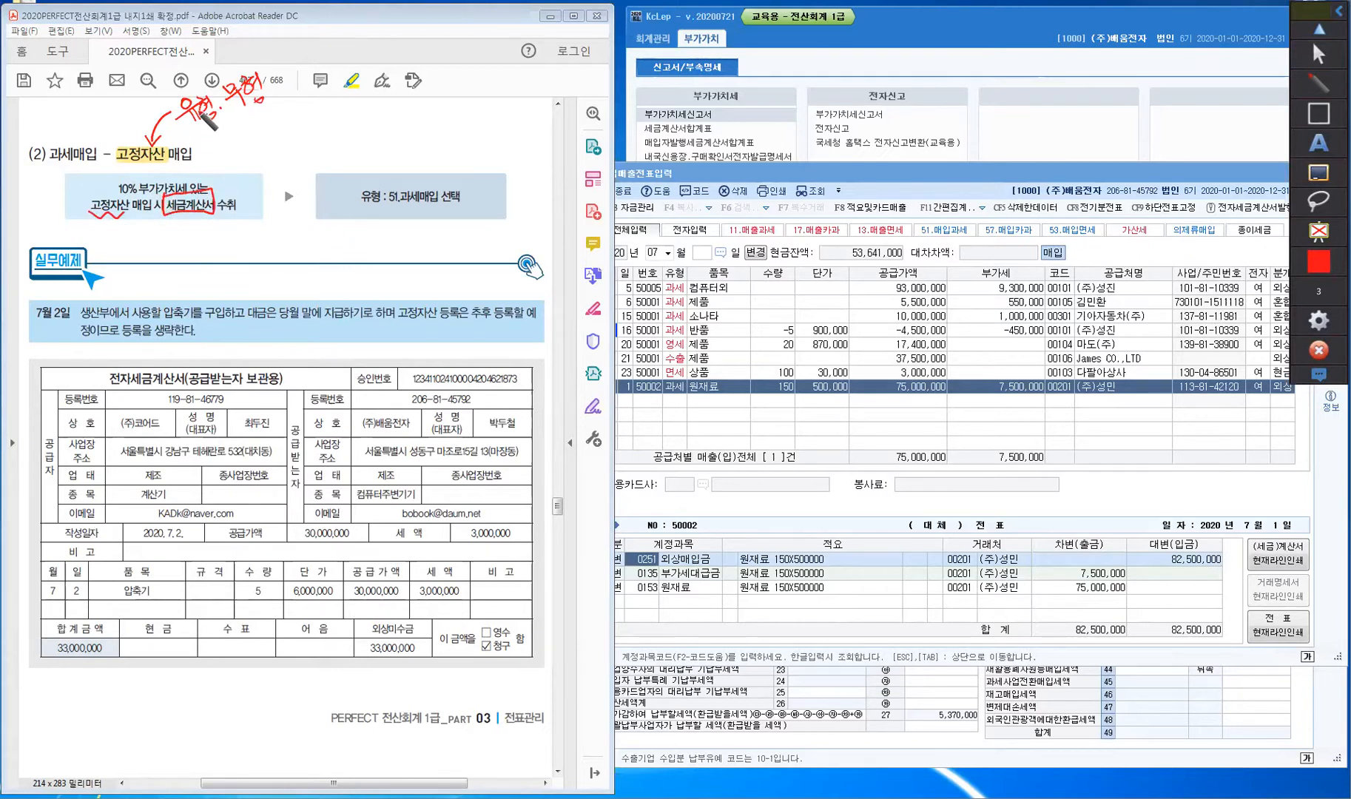
{"action": "left_click_drag", "start_coordinate": [217, 127], "coordinate": [255, 127]}
{"action": "left_click_drag", "start_coordinate": [279, 129], "coordinate": [292, 138]}
{"action": "left_click_drag", "start_coordinate": [292, 124], "coordinate": [301, 136]}
{"action": "mouse_move", "coordinate": [306, 121]}
{"action": "left_mouse_down"}
{"action": "mouse_move", "coordinate": [314, 140]}
{"action": "mouse_move", "coordinate": [347, 113]}
{"action": "left_mouse_up"}
{"action": "mouse_move", "coordinate": [342, 117]}
{"action": "left_mouse_down"}
{"action": "mouse_move", "coordinate": [418, 83]}
{"action": "mouse_move", "coordinate": [416, 97]}
{"action": "left_mouse_up"}
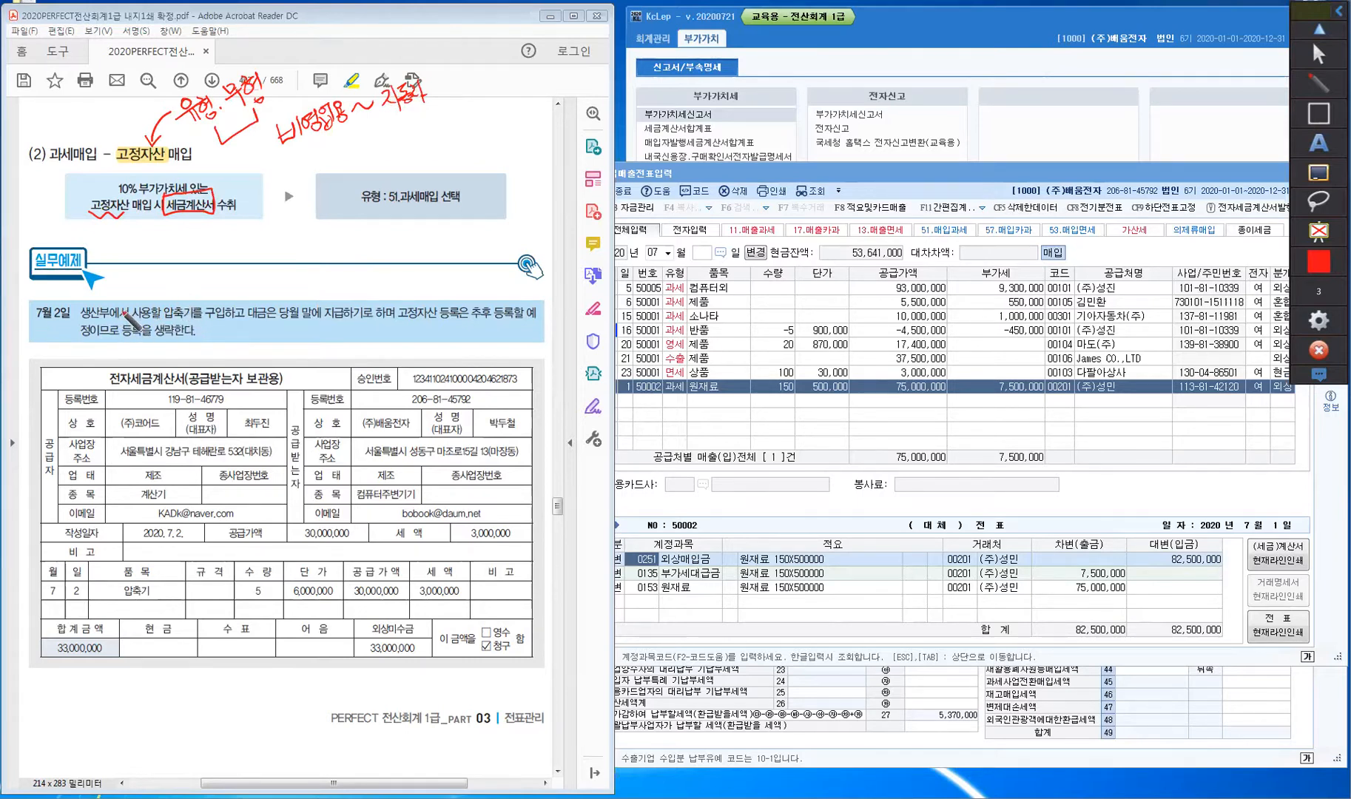
{"action": "mouse_move", "coordinate": [109, 303]}
{"action": "left_mouse_down"}
{"action": "mouse_move", "coordinate": [164, 270]}
{"action": "mouse_move", "coordinate": [180, 303]}
{"action": "mouse_move", "coordinate": [205, 285]}
{"action": "left_mouse_up"}
{"action": "mouse_move", "coordinate": [202, 273]}
{"action": "left_mouse_down"}
{"action": "mouse_move", "coordinate": [219, 266]}
{"action": "mouse_move", "coordinate": [225, 280]}
{"action": "mouse_move", "coordinate": [231, 256]}
{"action": "mouse_move", "coordinate": [244, 255]}
{"action": "mouse_move", "coordinate": [240, 285]}
{"action": "mouse_move", "coordinate": [255, 255]}
{"action": "mouse_move", "coordinate": [266, 267]}
{"action": "left_mouse_up"}
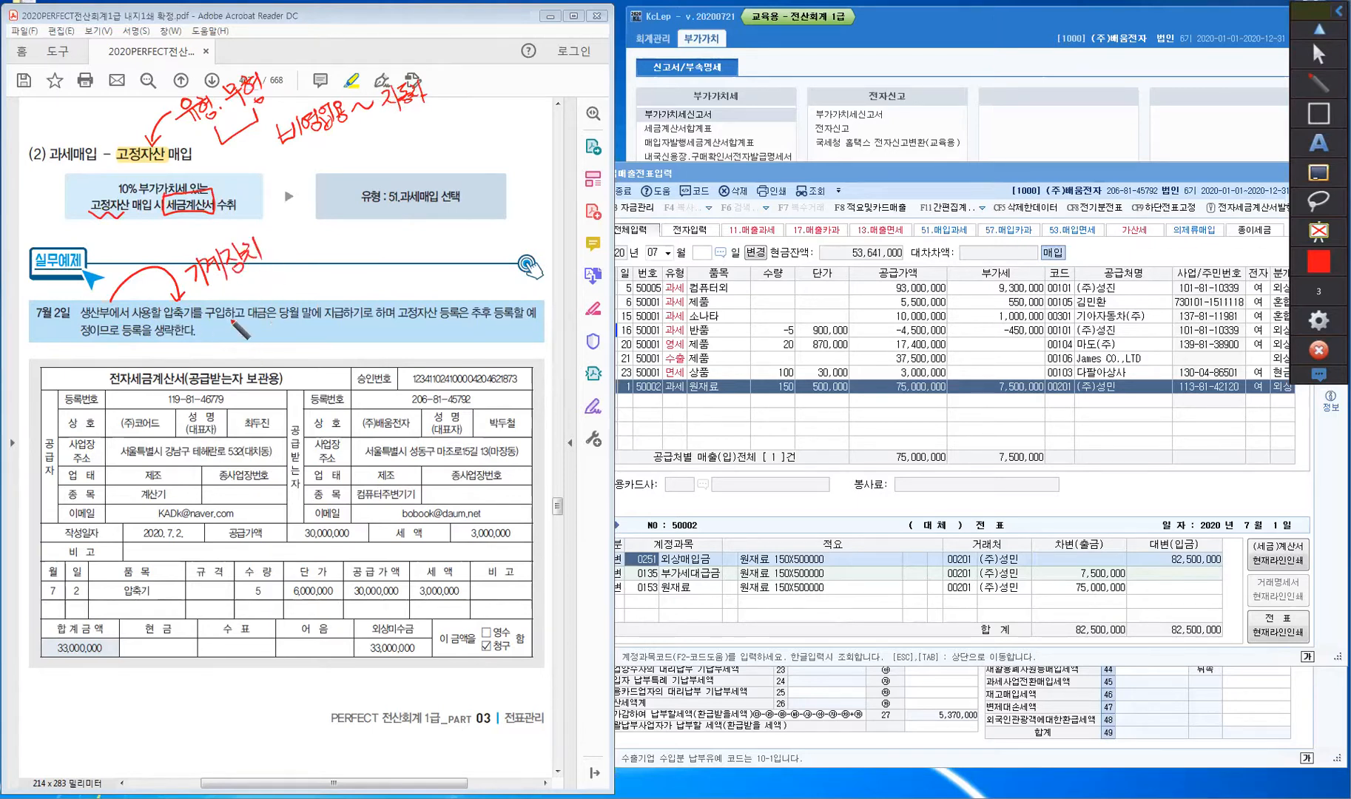
- Underline the month-end payment and write 미지급금, mark 추후 등록, circle 51.과세매입, tick (주)코어드
{"action": "left_click_drag", "start_coordinate": [247, 296], "coordinate": [246, 320]}
{"action": "left_click_drag", "start_coordinate": [277, 338], "coordinate": [343, 338]}
{"action": "left_click_drag", "start_coordinate": [324, 276], "coordinate": [318, 295]}
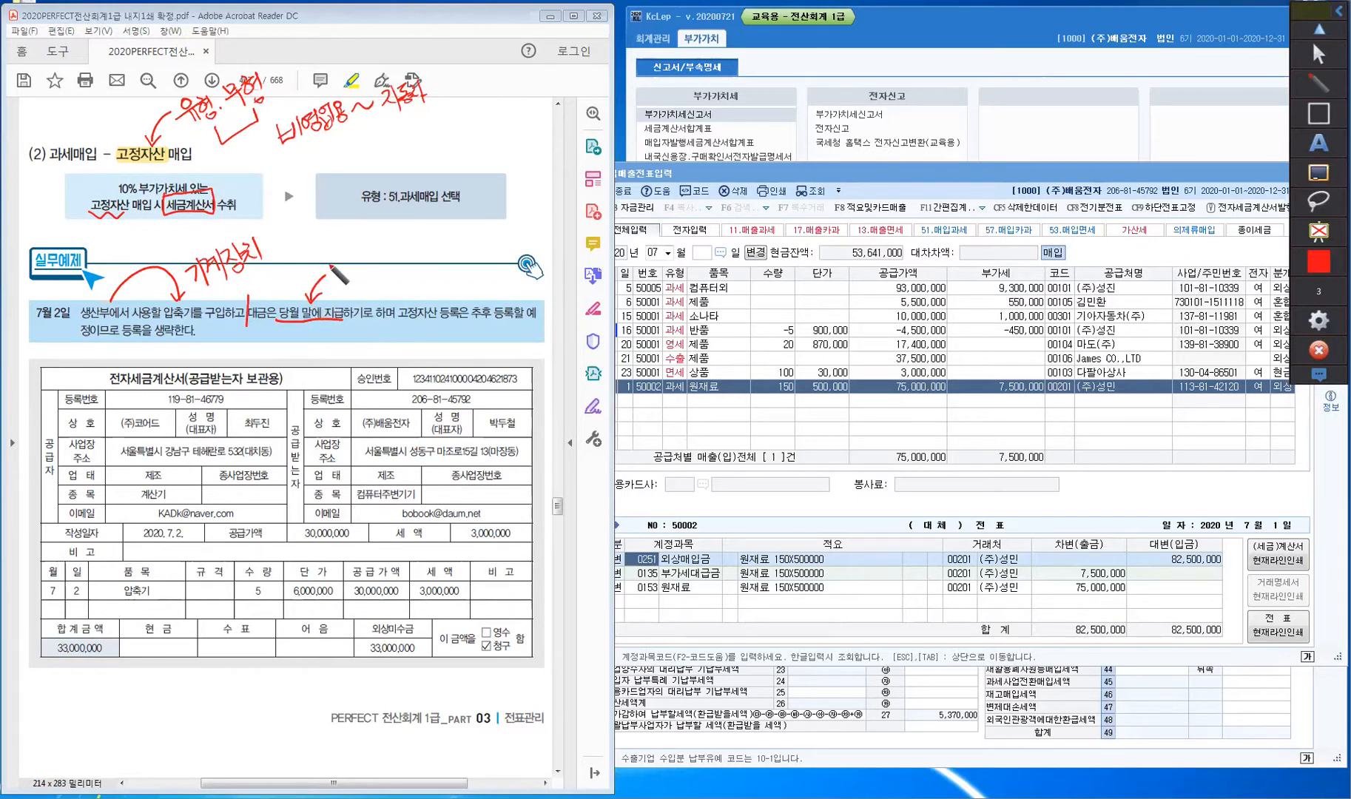
{"action": "mouse_move", "coordinate": [270, 231]}
{"action": "left_mouse_down"}
{"action": "mouse_move", "coordinate": [268, 253]}
{"action": "mouse_move", "coordinate": [275, 235]}
{"action": "mouse_move", "coordinate": [299, 263]}
{"action": "mouse_move", "coordinate": [304, 216]}
{"action": "left_mouse_up"}
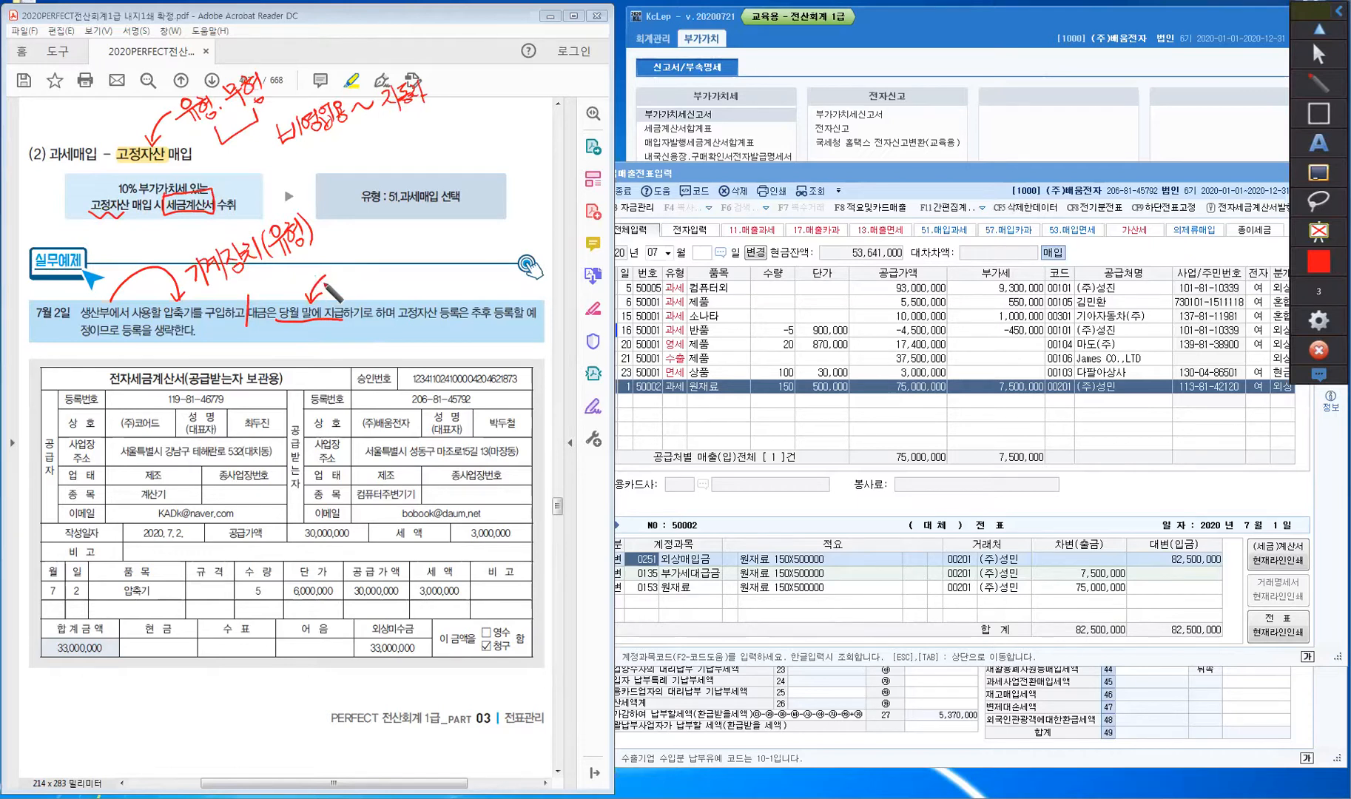
{"action": "left_click_drag", "start_coordinate": [325, 321], "coordinate": [344, 321]}
{"action": "mouse_move", "coordinate": [338, 272]}
{"action": "left_mouse_down"}
{"action": "mouse_move", "coordinate": [357, 272]}
{"action": "mouse_move", "coordinate": [373, 247]}
{"action": "mouse_move", "coordinate": [381, 270]}
{"action": "mouse_move", "coordinate": [396, 266]}
{"action": "mouse_move", "coordinate": [400, 250]}
{"action": "left_mouse_up"}
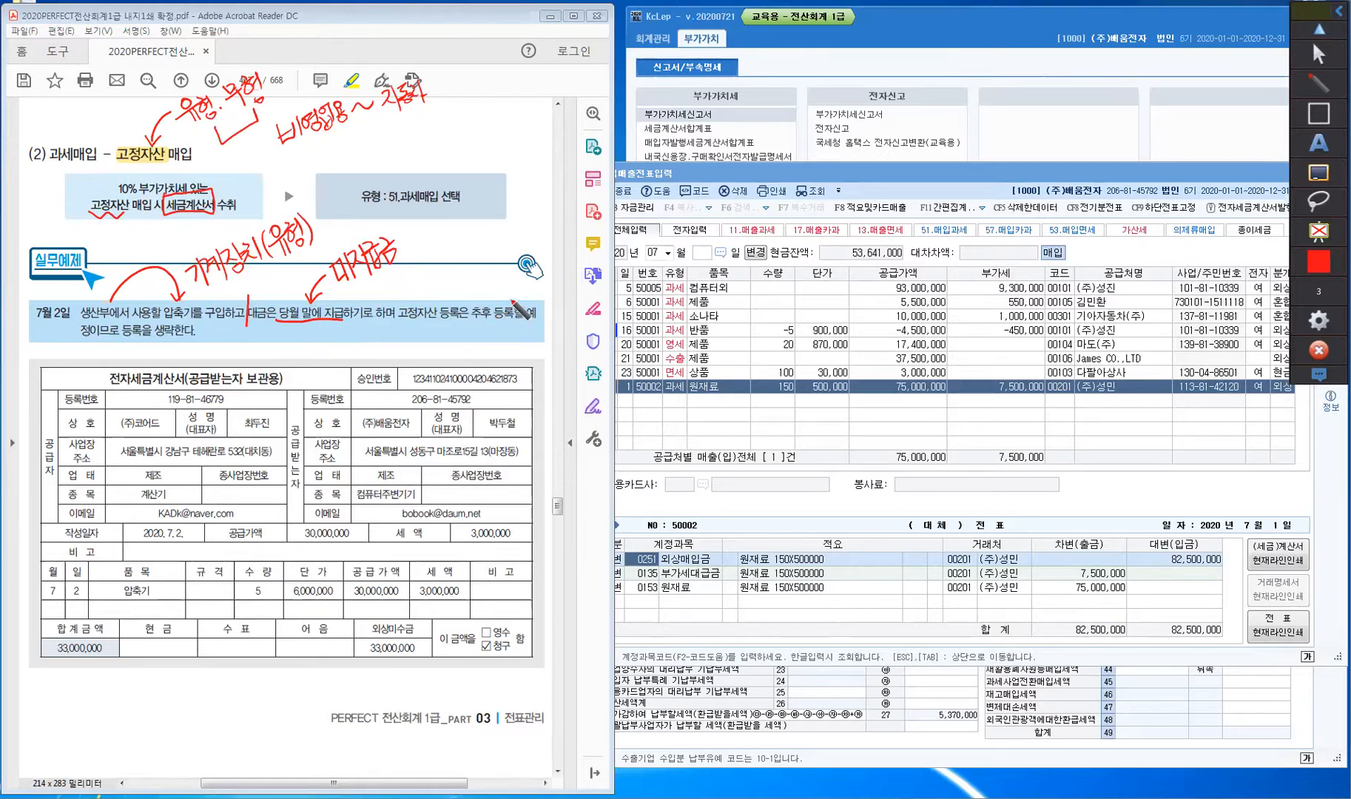
{"action": "mouse_move", "coordinate": [477, 318]}
{"action": "left_mouse_down"}
{"action": "mouse_move", "coordinate": [509, 319]}
{"action": "mouse_move", "coordinate": [487, 300]}
{"action": "mouse_move", "coordinate": [498, 299]}
{"action": "left_mouse_up"}
{"action": "mouse_move", "coordinate": [431, 198]}
{"action": "left_mouse_down"}
{"action": "mouse_move", "coordinate": [388, 204]}
{"action": "mouse_move", "coordinate": [436, 194]}
{"action": "left_mouse_up"}
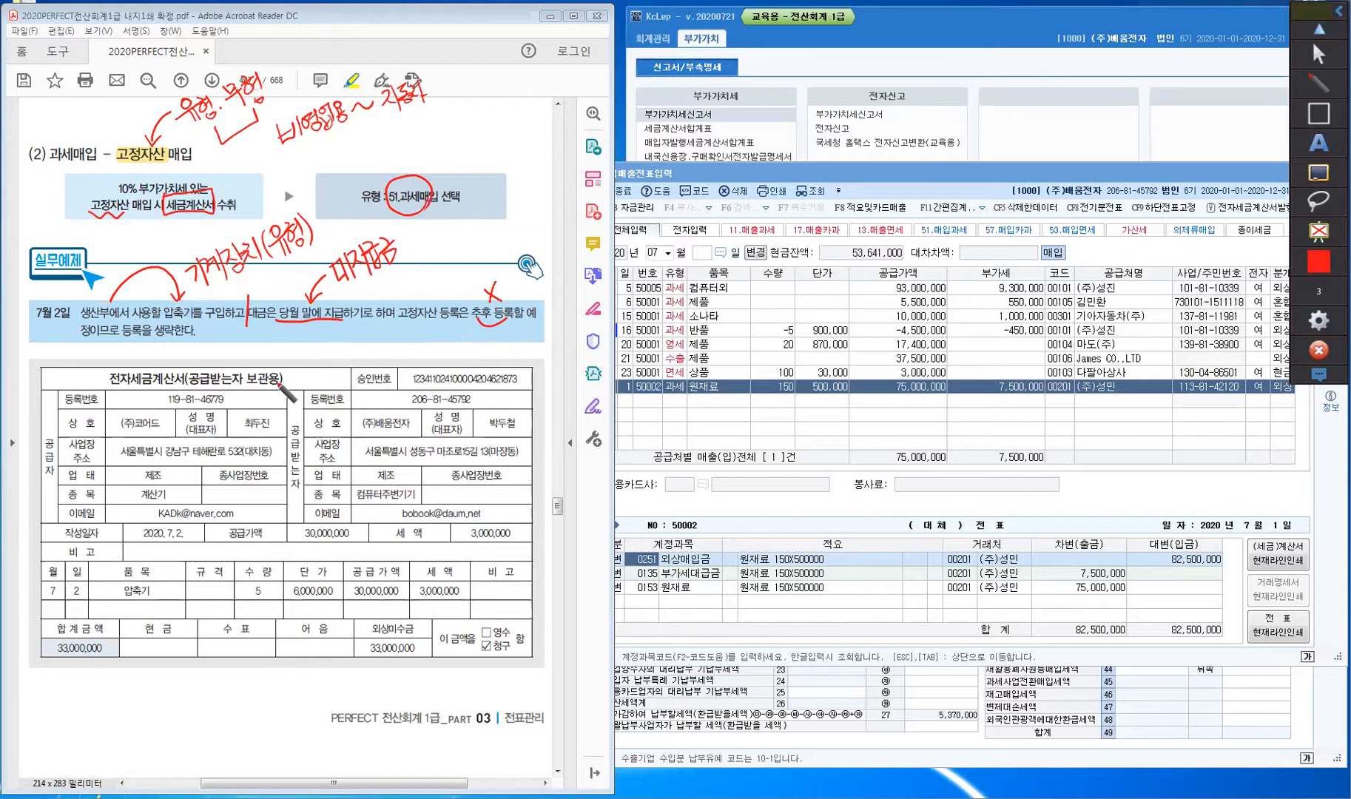
{"action": "mouse_move", "coordinate": [130, 404]}
{"action": "left_mouse_down"}
{"action": "mouse_move", "coordinate": [136, 412]}
{"action": "mouse_move", "coordinate": [151, 395]}
{"action": "left_mouse_up"}
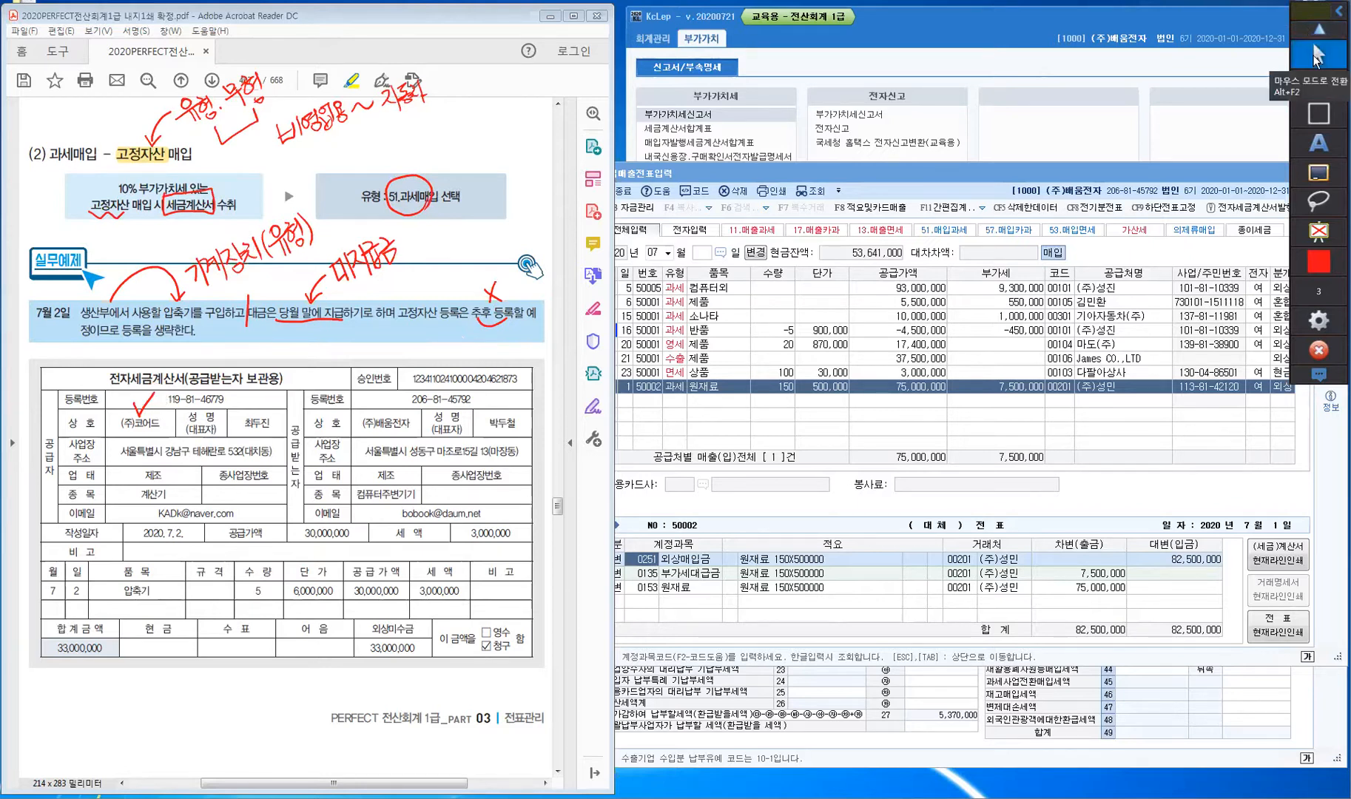
- Back in KcLep, start a new row dated July 2 with type 51 과세 purchase
{"action": "left_click", "coordinate": [1316, 56]}
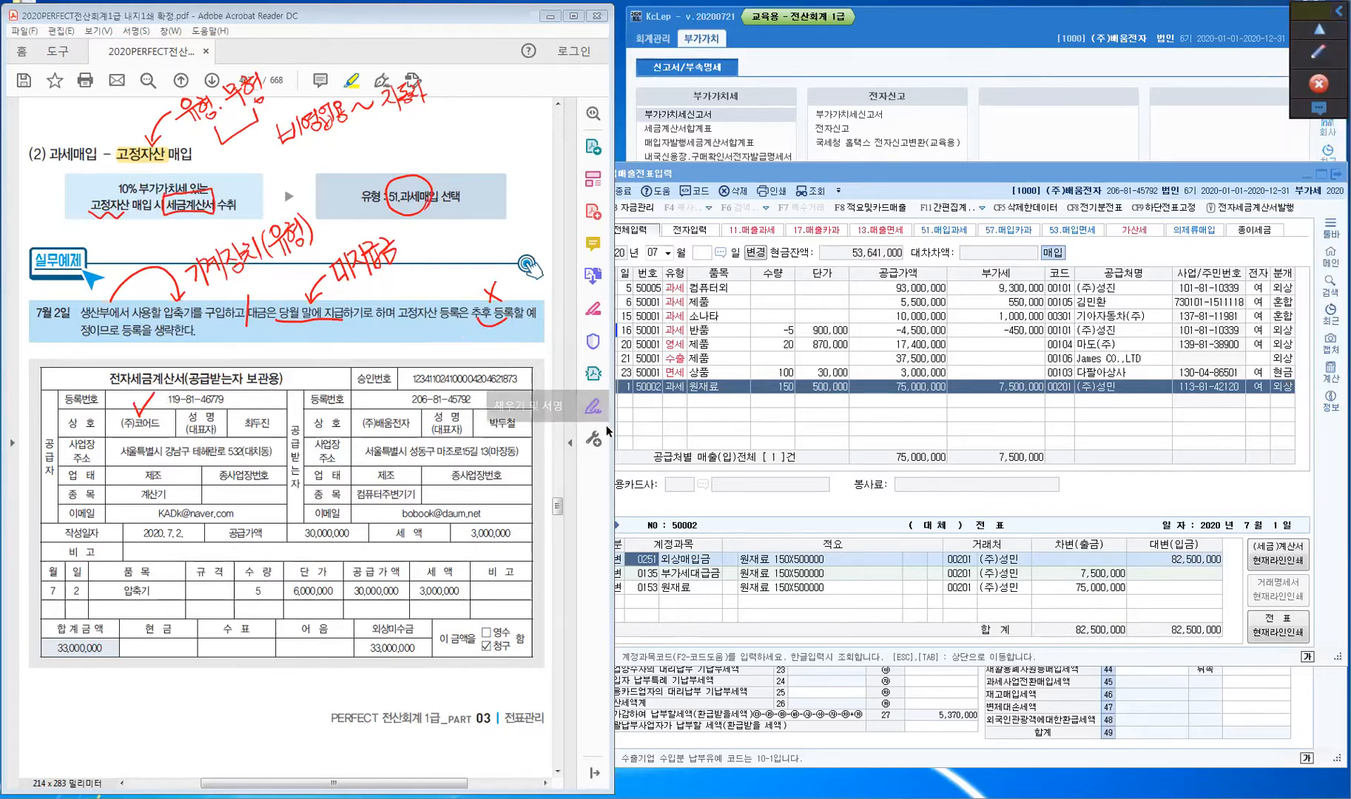
{"action": "left_click", "coordinate": [764, 405]}
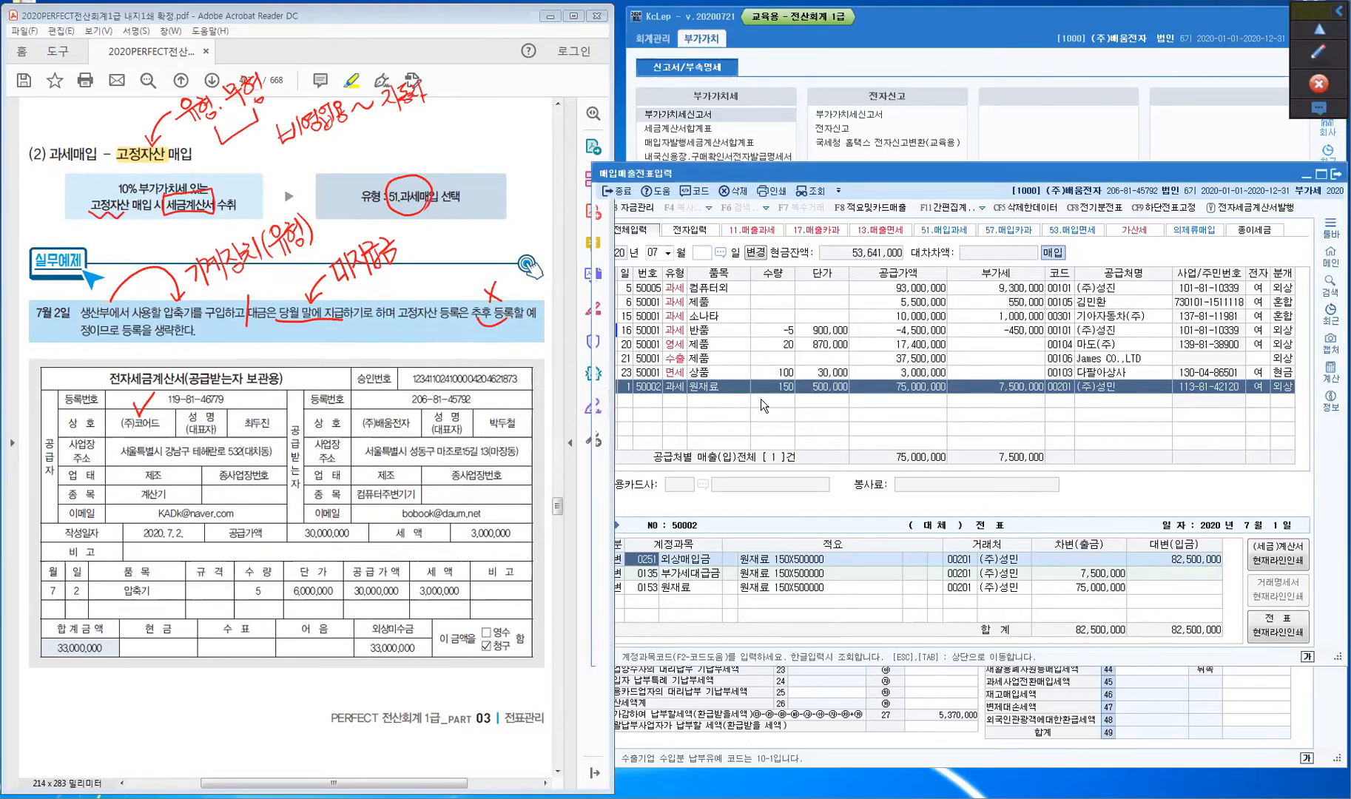
{"action": "left_click", "coordinate": [627, 399]}
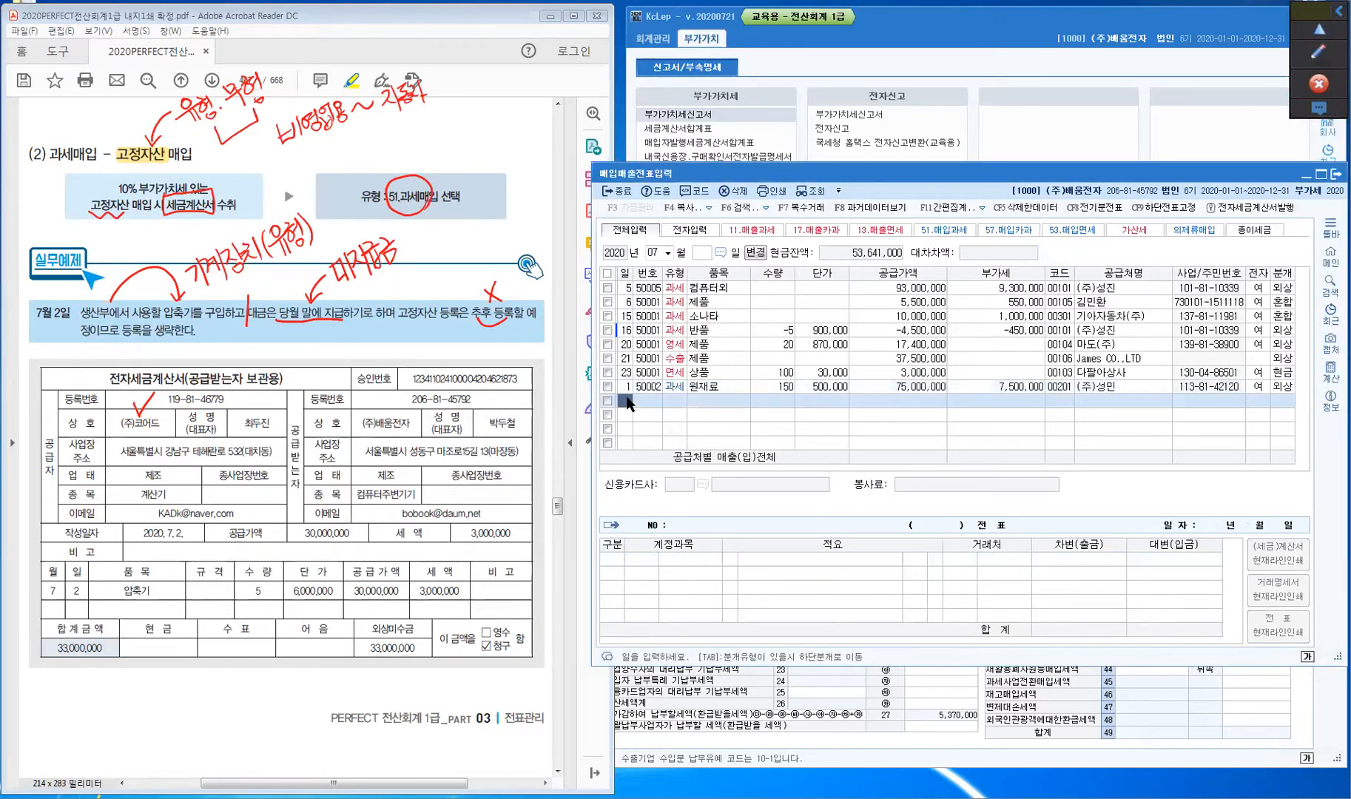
{"action": "type", "text": "2"}
{"action": "key", "text": "Return"}
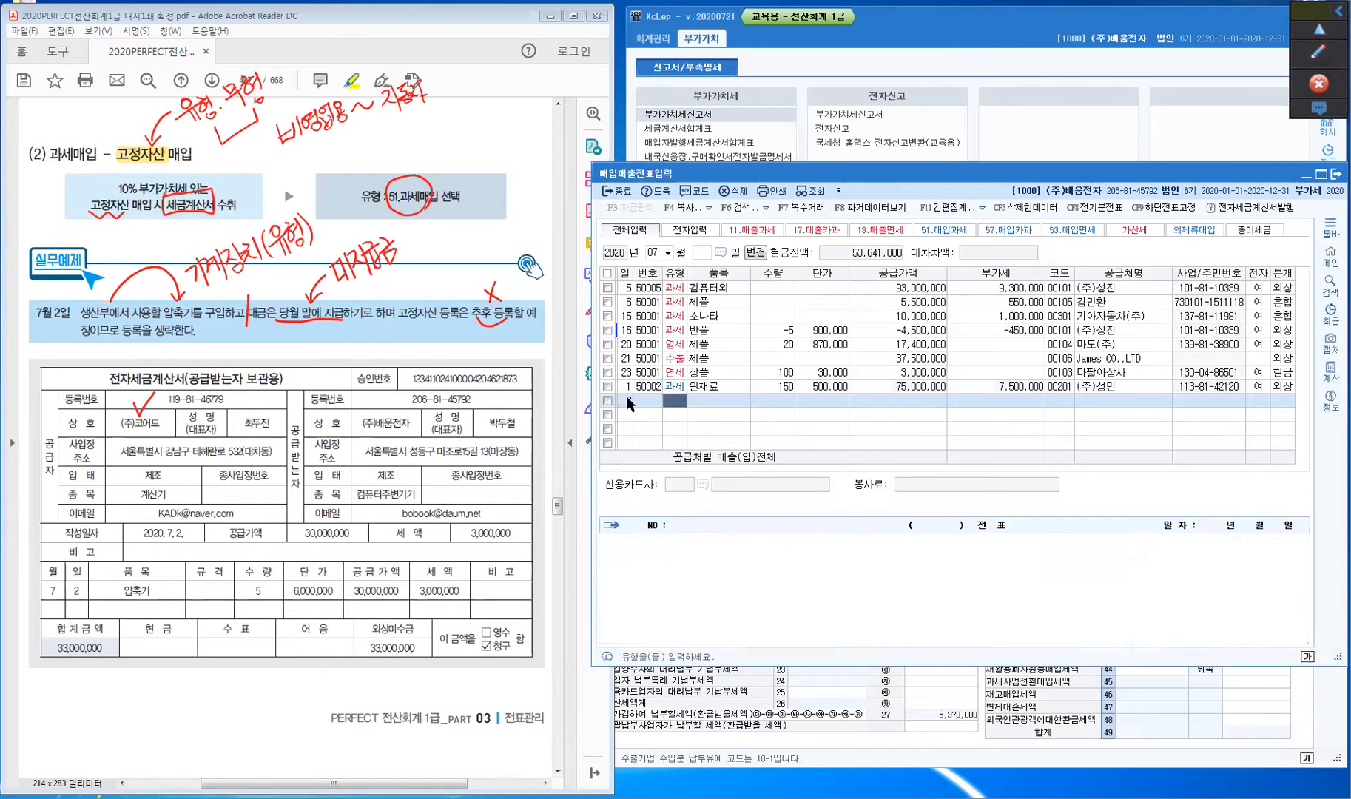
{"action": "type", "text": "5"}
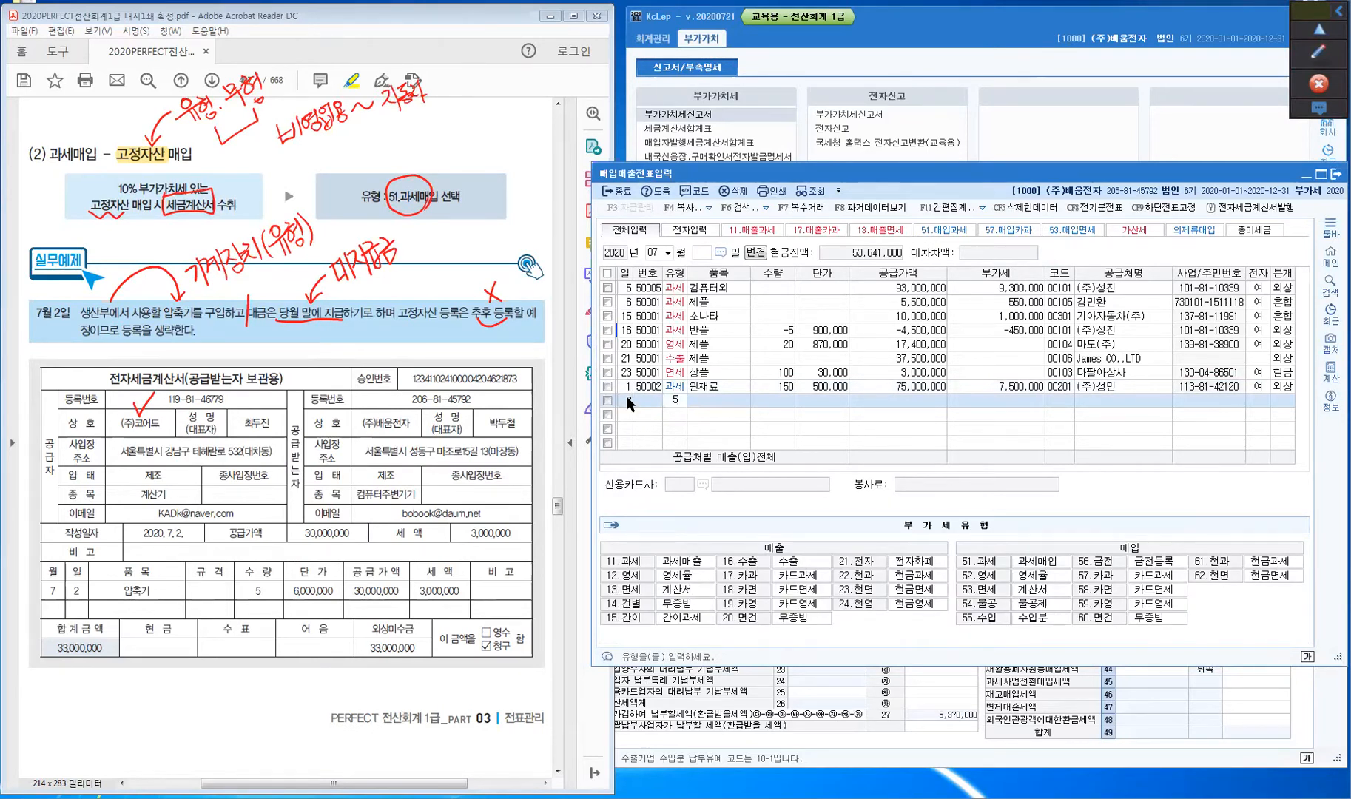
{"action": "type", "text": "1"}
{"action": "key", "text": "Return"}
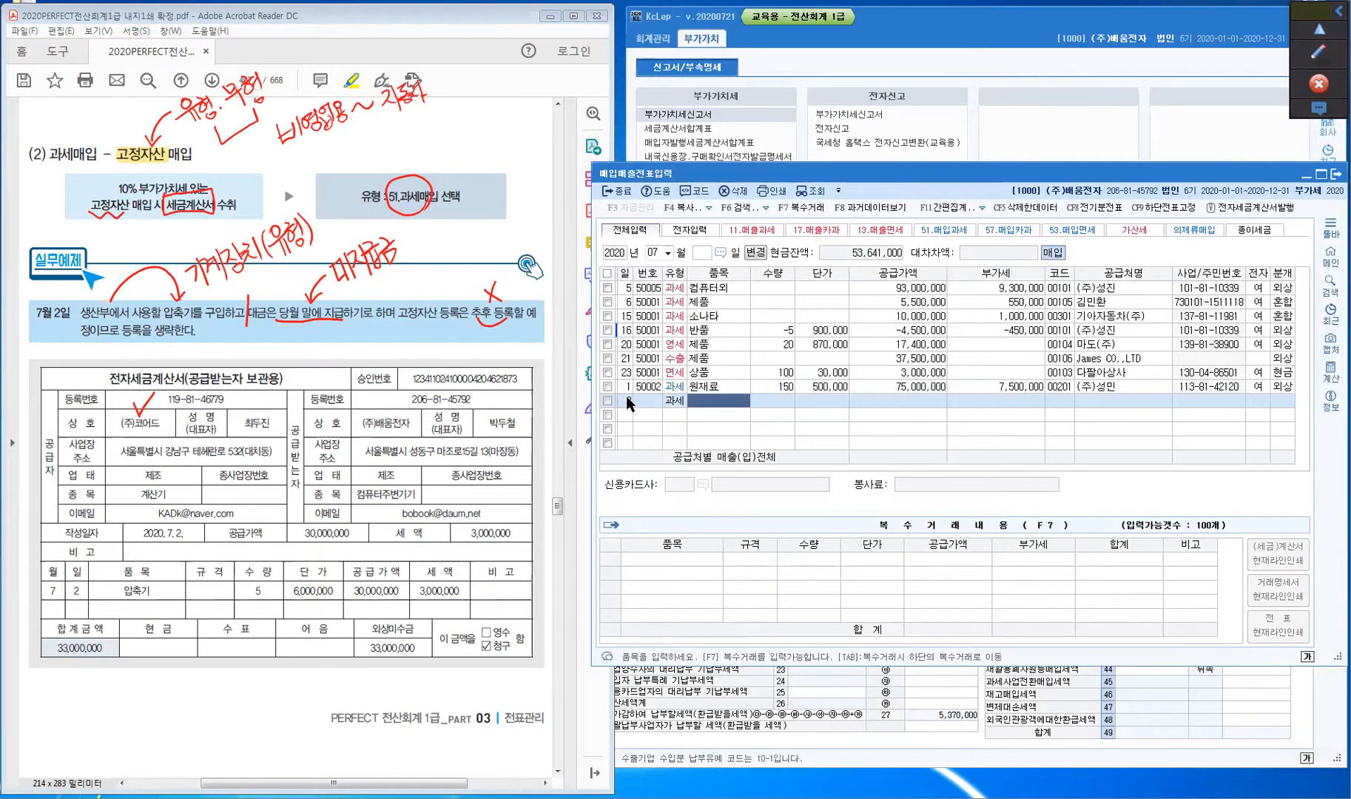
- Enter 압축기, quantity 5 at 6,000,000, accepting supply 30,000,000 and VAT 3,000,000
{"action": "type", "text": "압축기"}
{"action": "key", "text": "Return"}
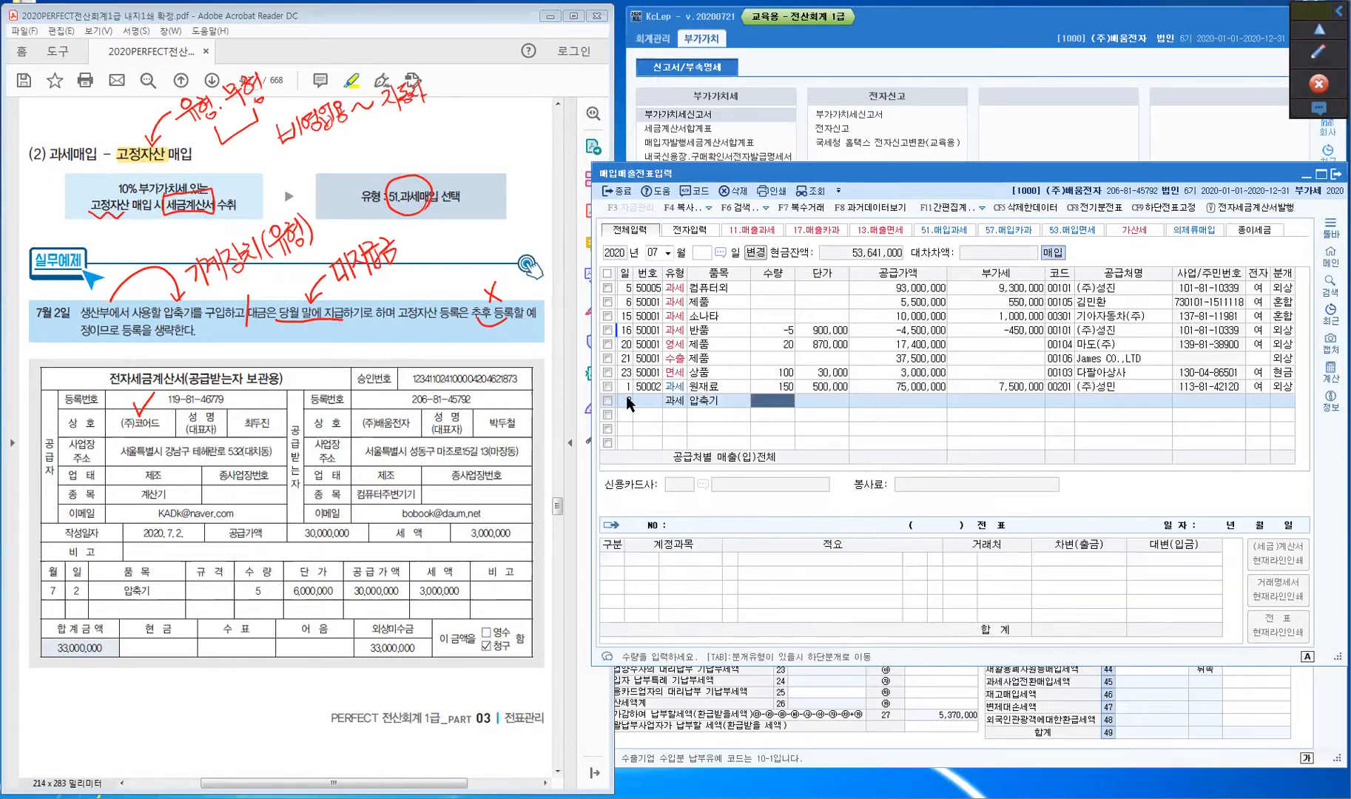
{"action": "type", "text": "5"}
{"action": "key", "text": "Return"}
{"action": "type", "text": "6,000,000"}
{"action": "key", "text": "Return"}
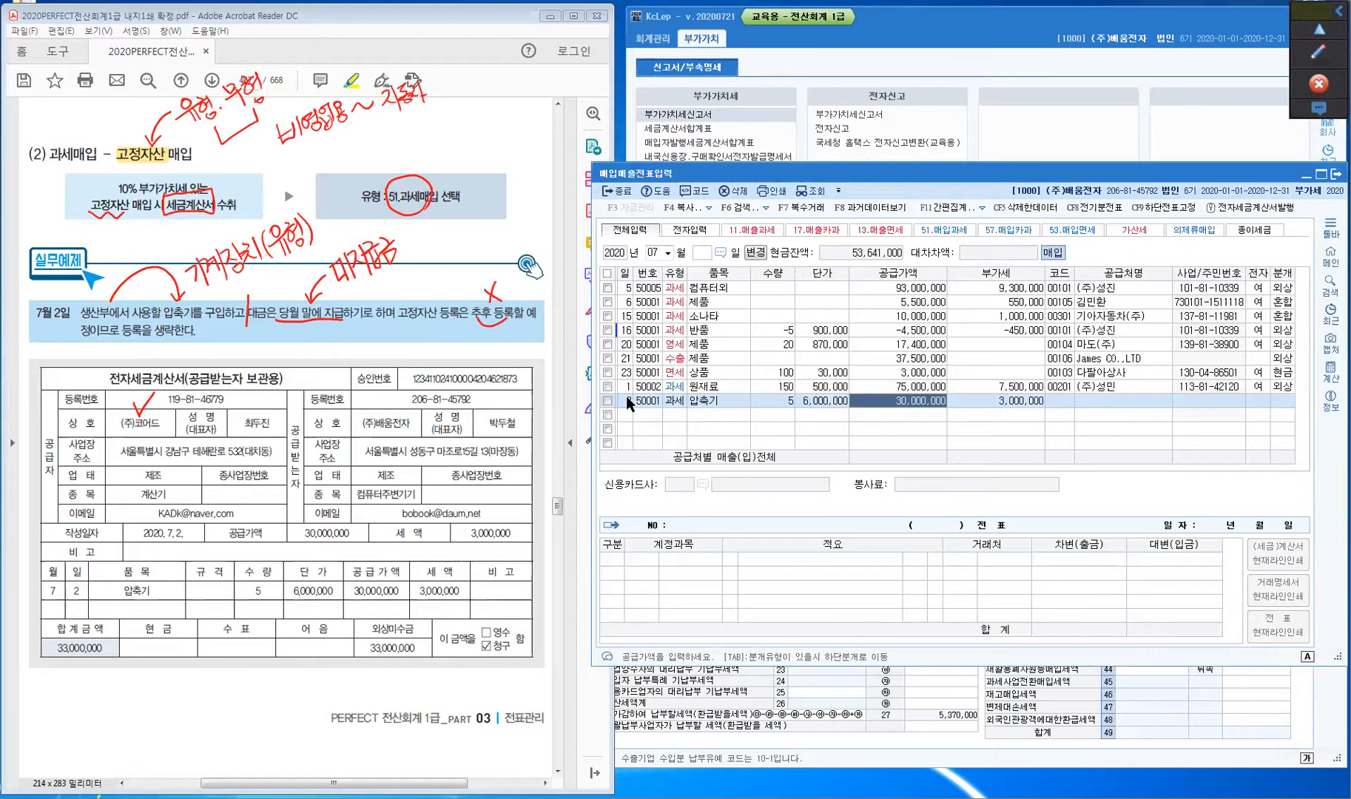
{"action": "key", "text": "Return"}
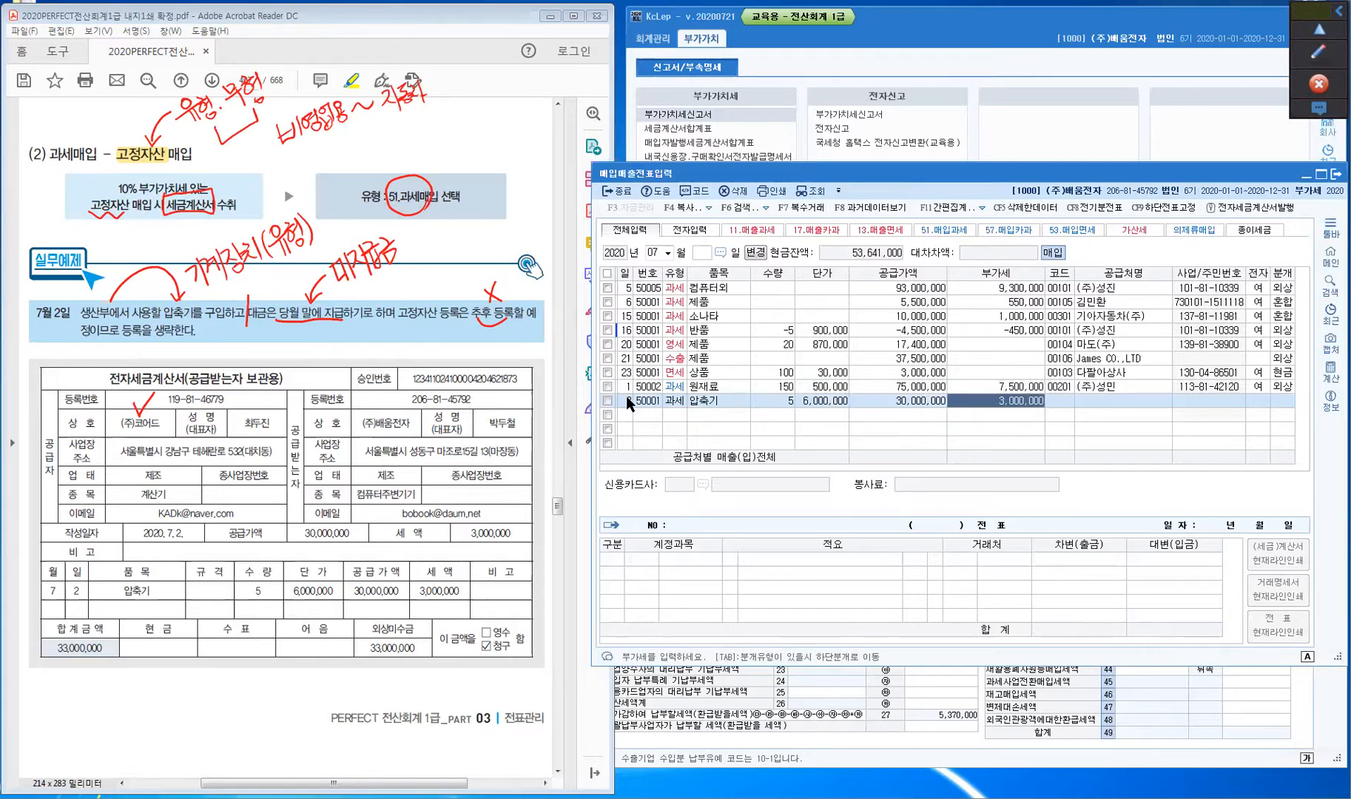
{"action": "key", "text": "Return"}
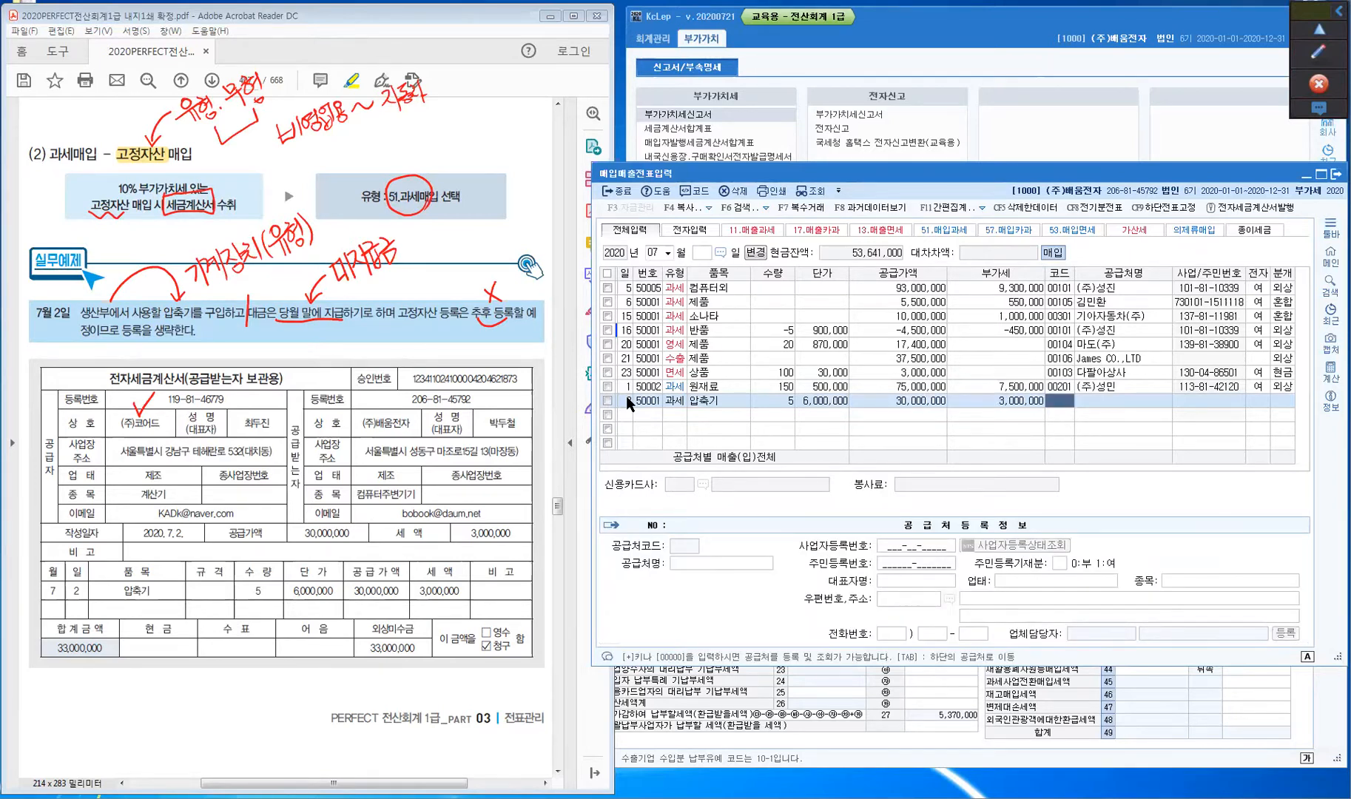
- Pick supplier (주)코어드 via 코어, set 전자 to 1 (여), and choose 분개 3 (혼합)
{"action": "type", "text": "코어"}
{"action": "key", "text": "Return"}
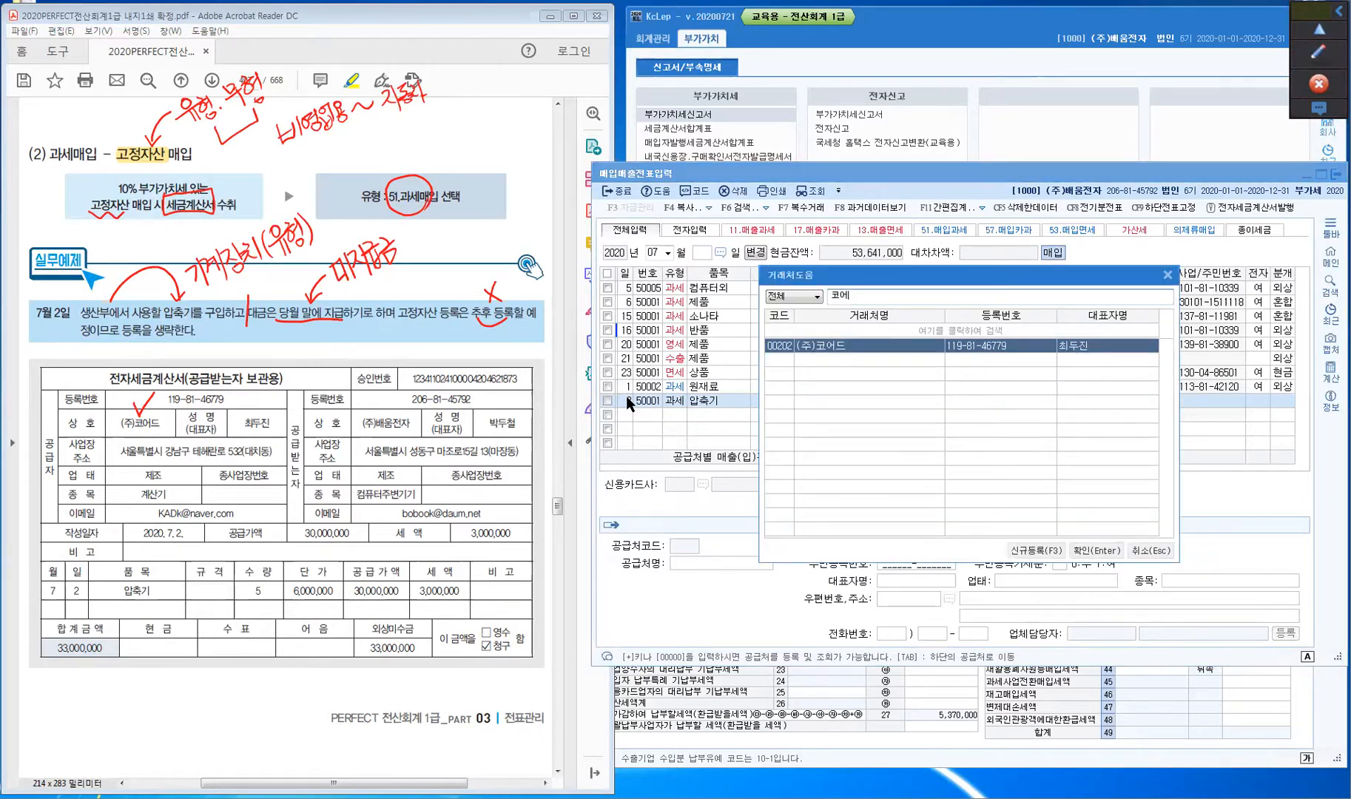
{"action": "key", "text": "Return"}
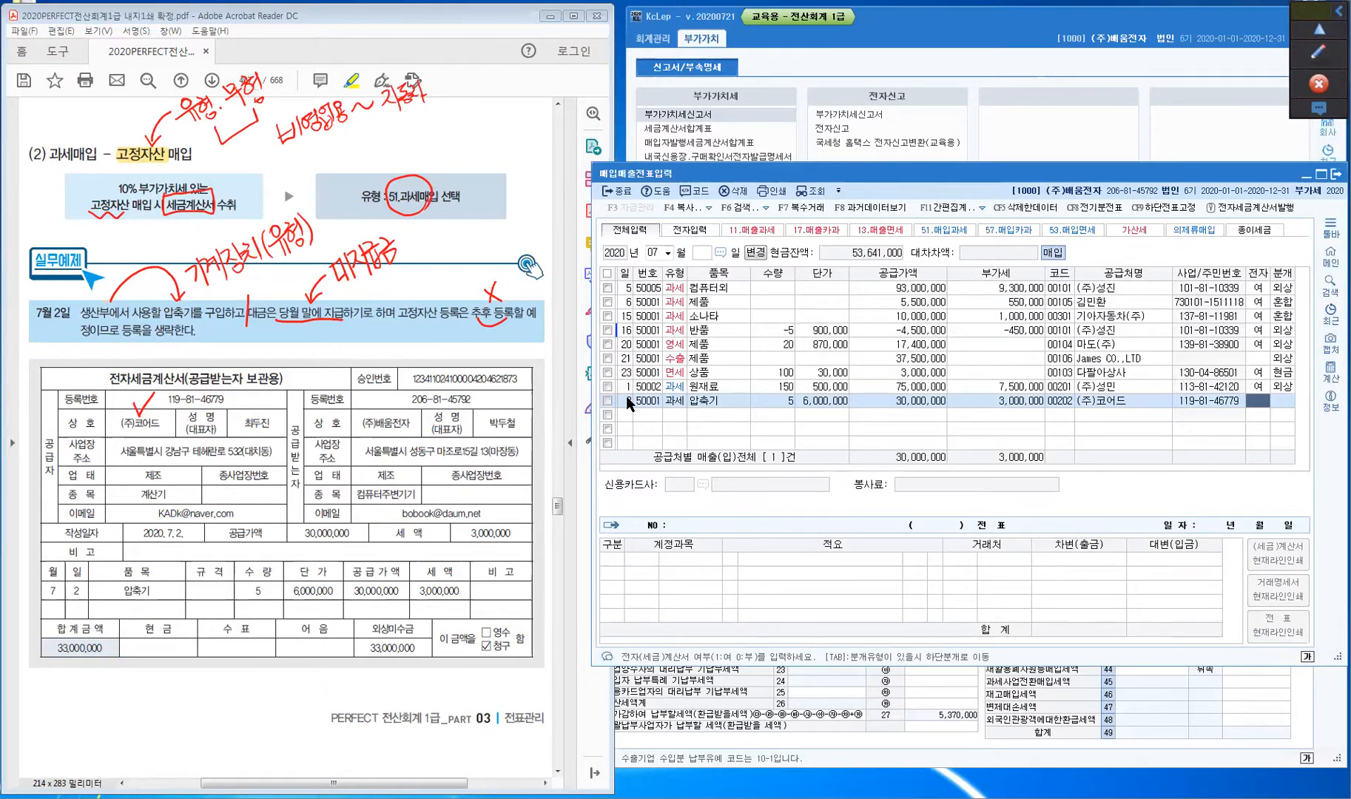
{"action": "type", "text": "1"}
{"action": "key", "text": "Return"}
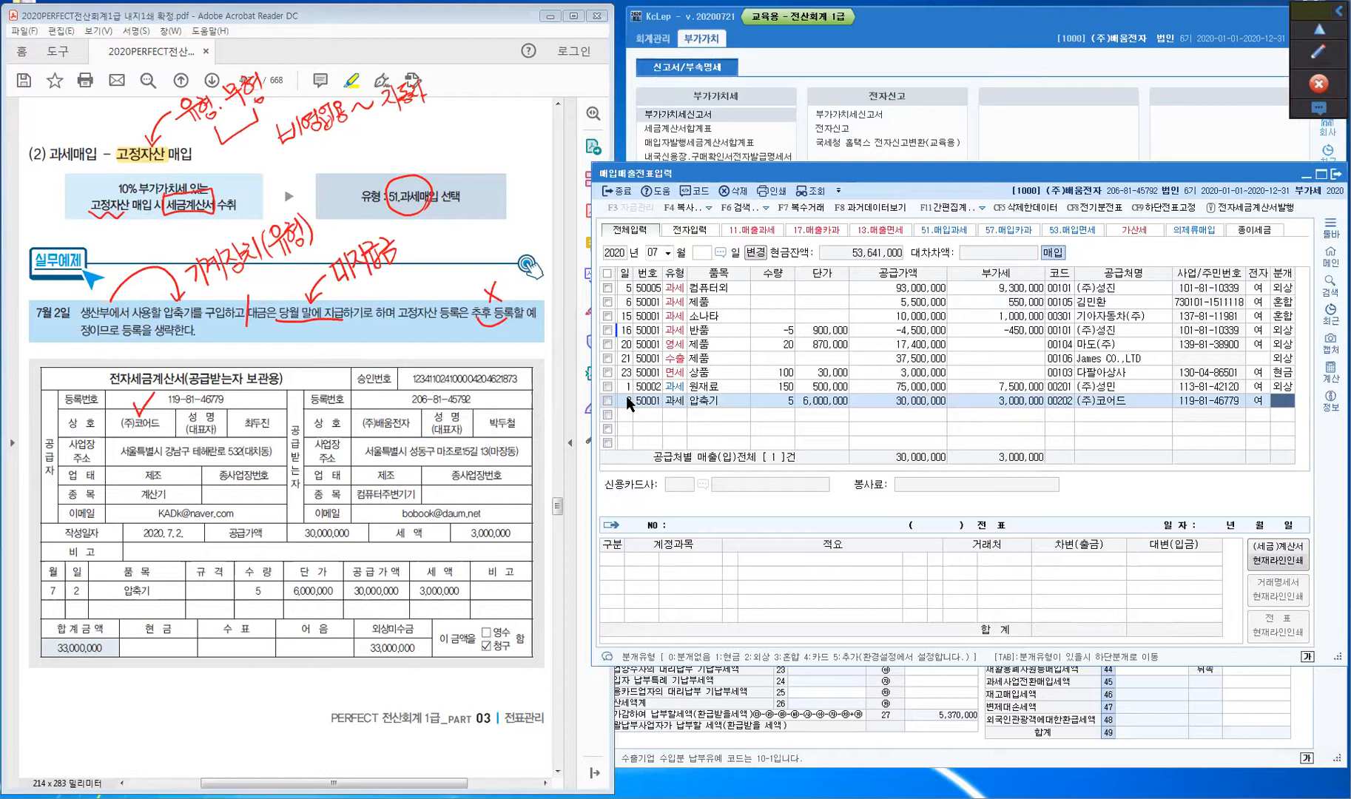
{"action": "type", "text": "3"}
{"action": "key", "text": "Return"}
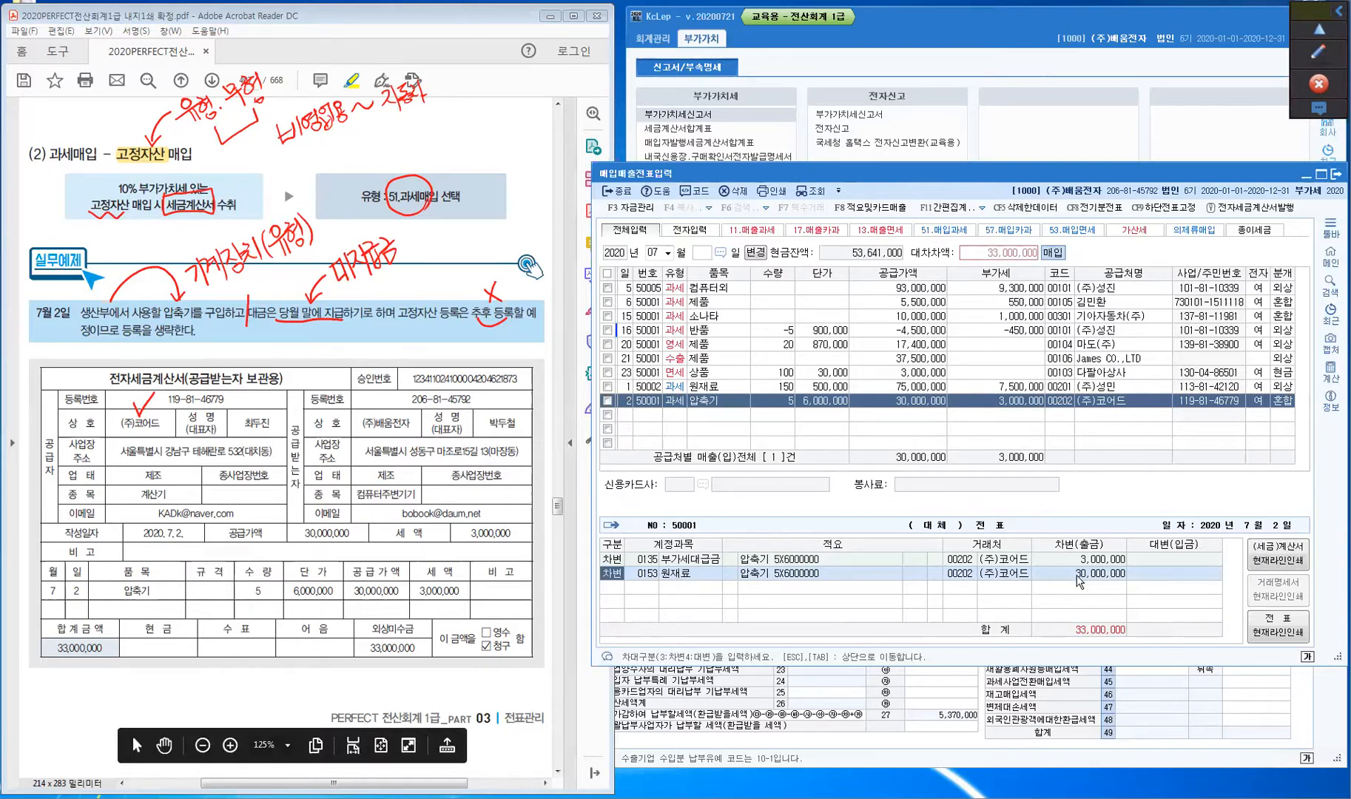
- Change the second line's debit account to 0206 기계장치, keeping the 30,000,000 amount
{"action": "left_click", "coordinate": [654, 578]}
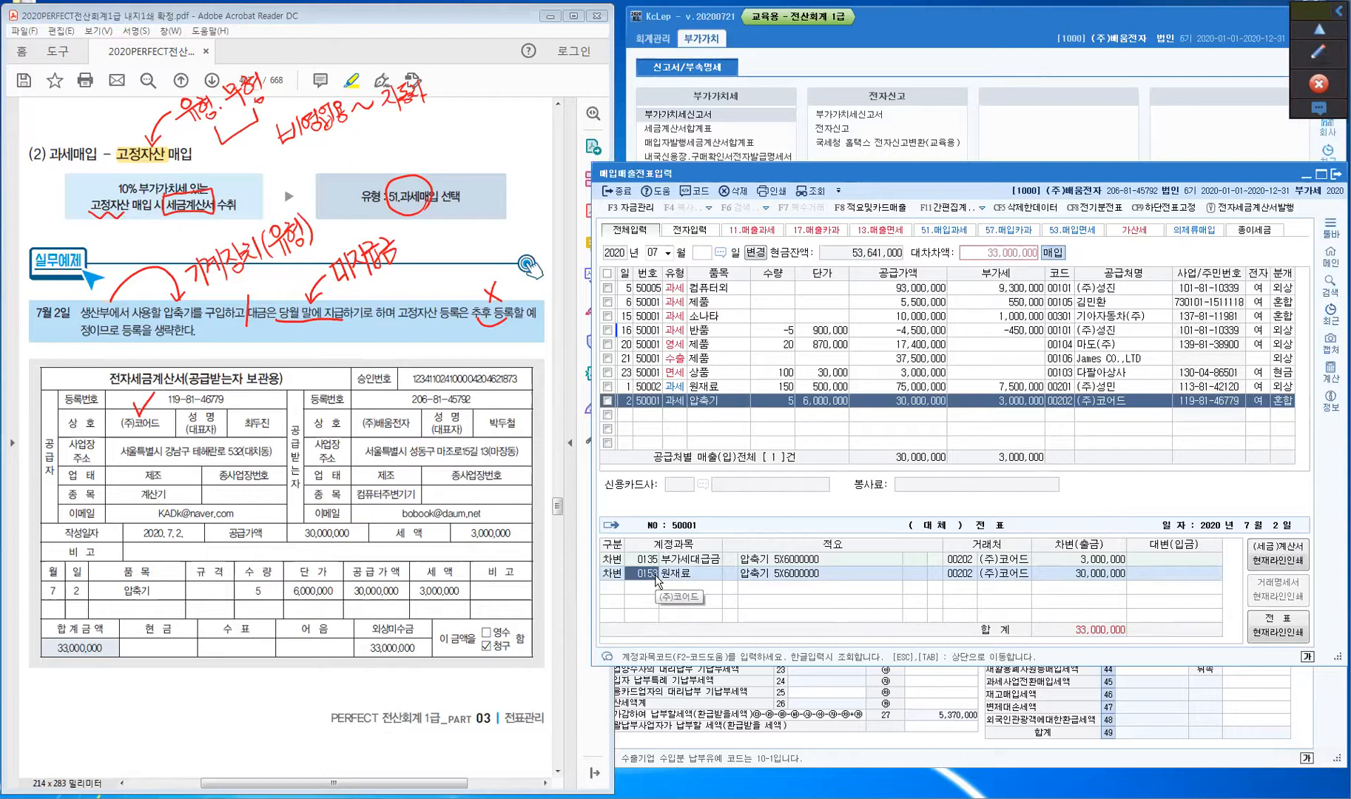
{"action": "type", "text": "206"}
{"action": "key", "text": "Return"}
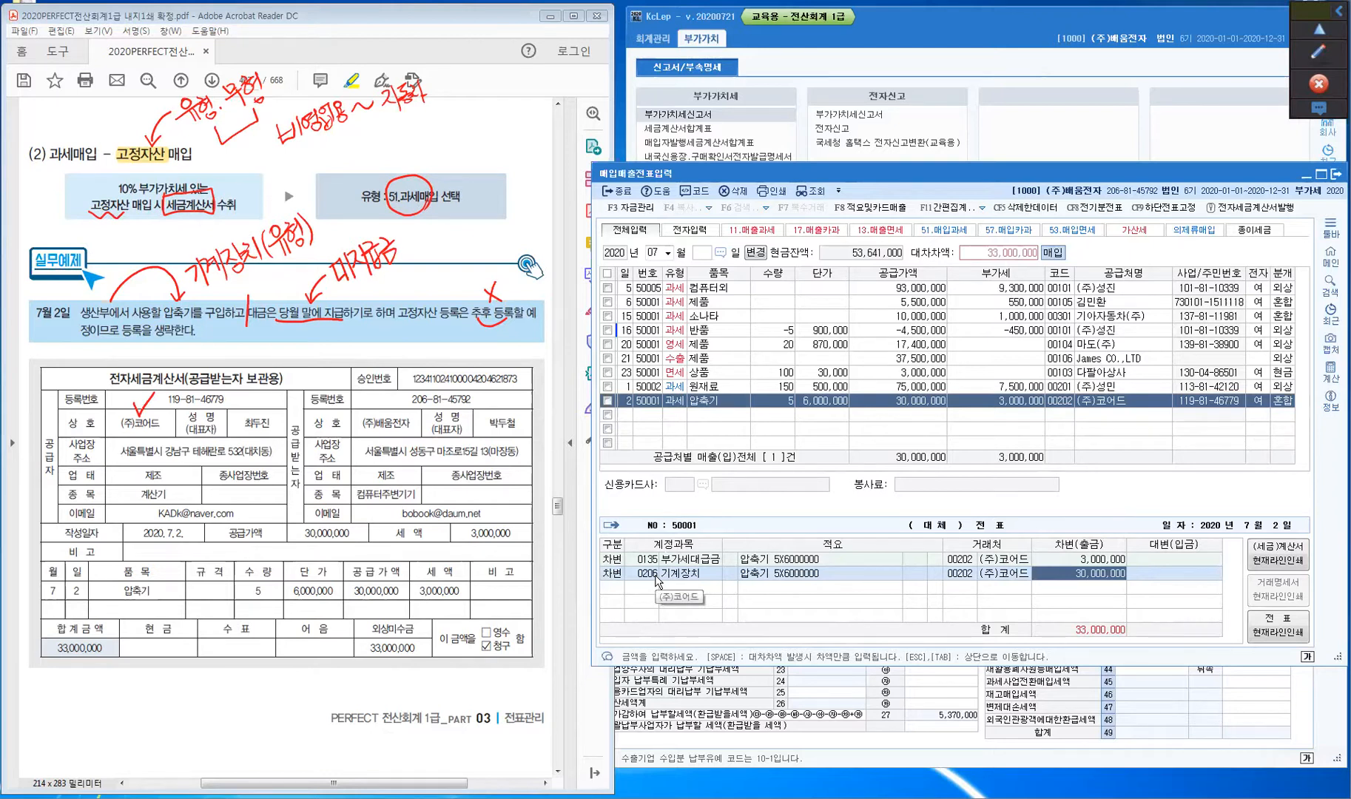
{"action": "key", "text": "Return"}
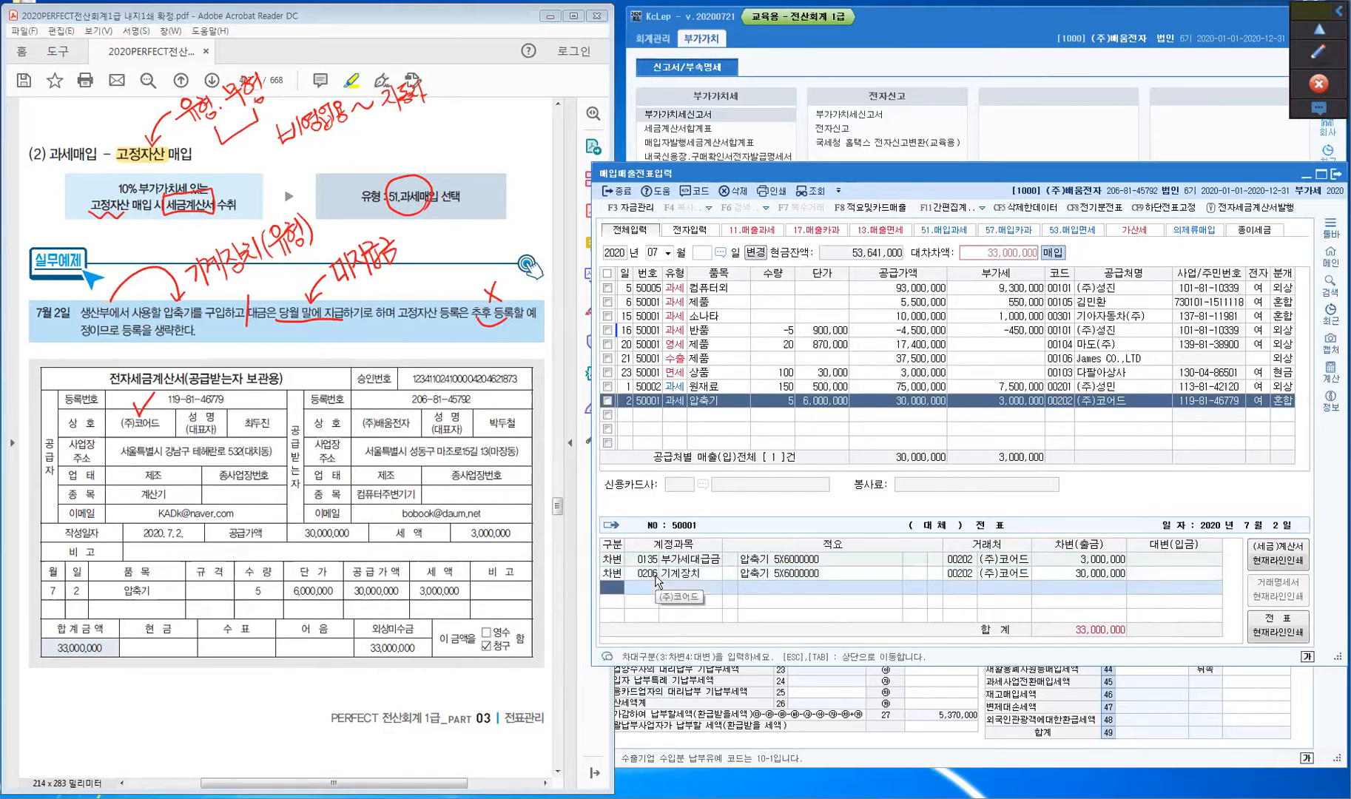
- Add a 대변 line to 0253 미지급금 for 33,000,000 and commit the balanced 압축기 voucher
{"action": "type", "text": "4"}
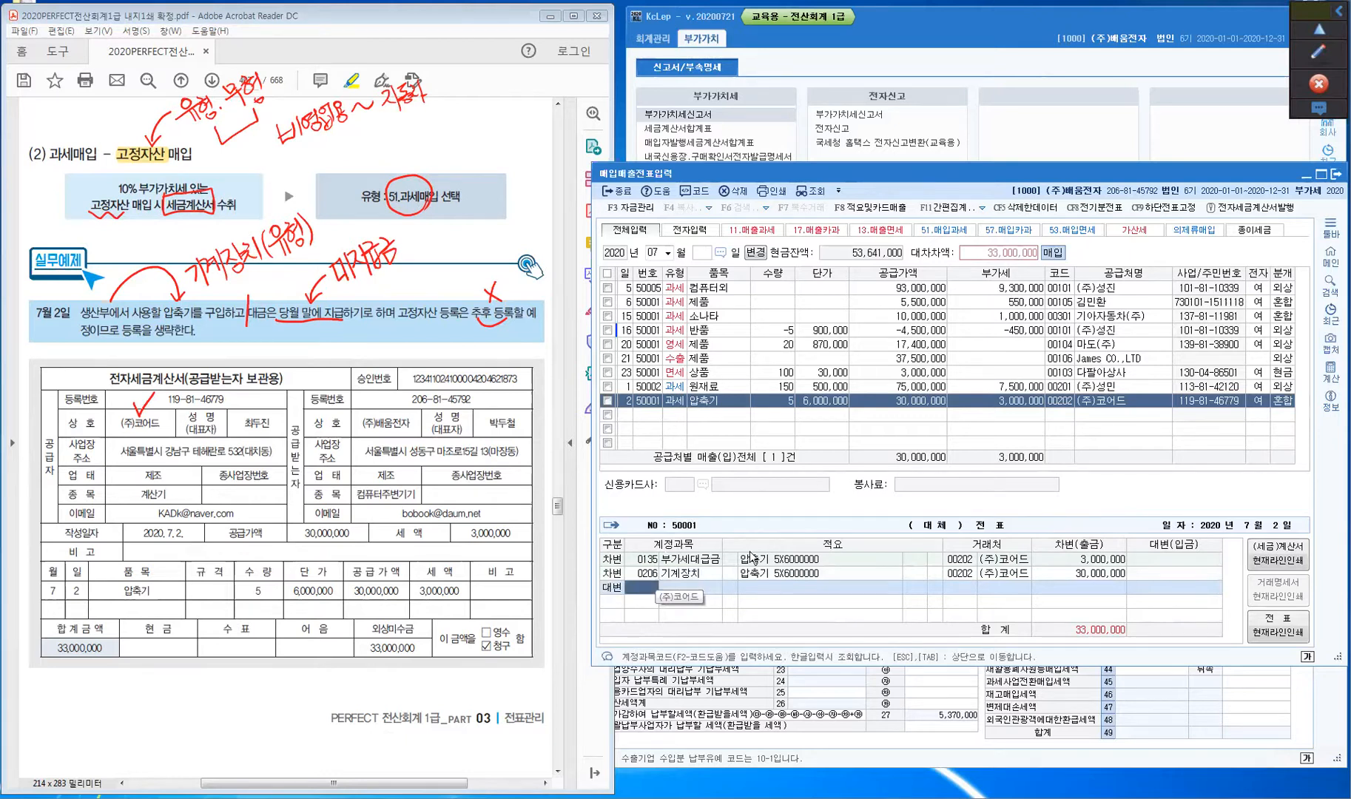
{"action": "type", "text": "253"}
{"action": "key", "text": "Return"}
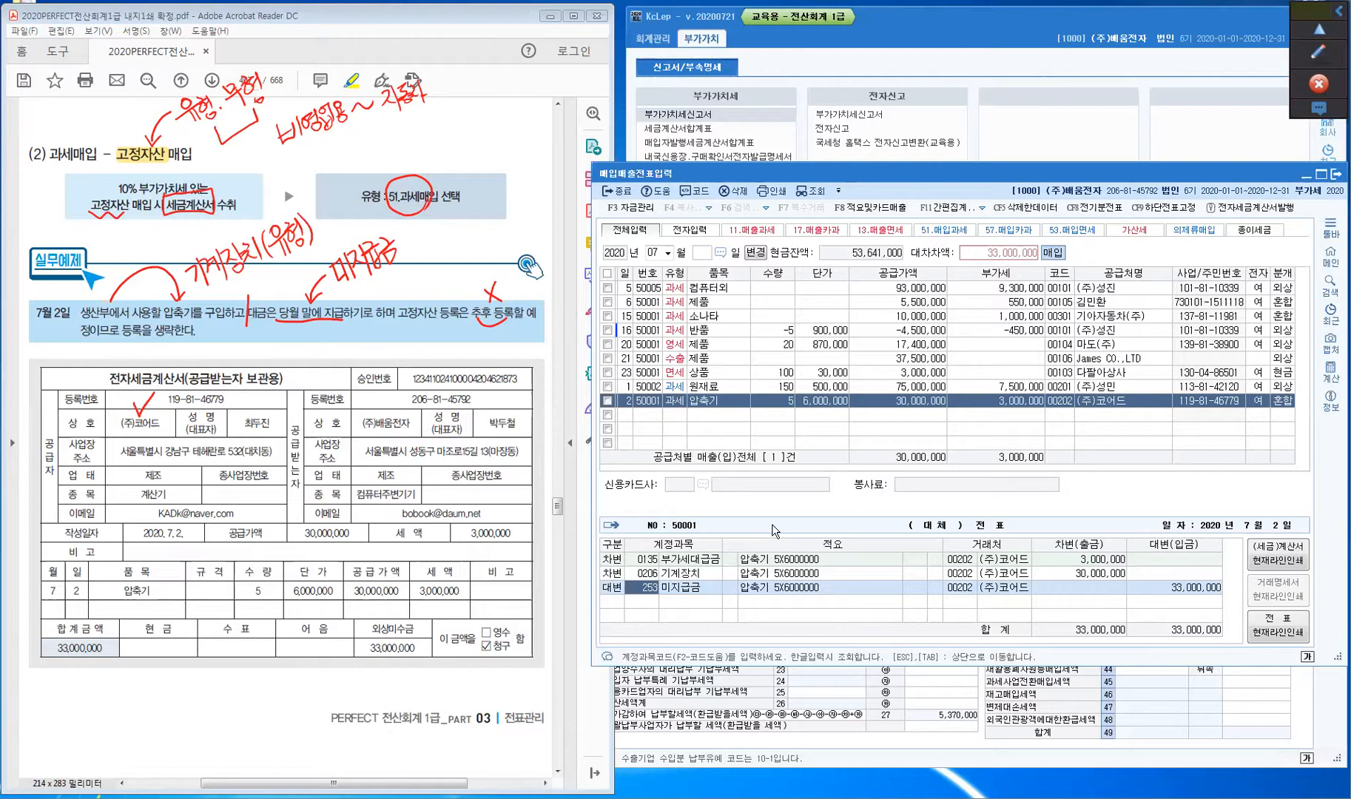
{"action": "key", "text": "Return"}
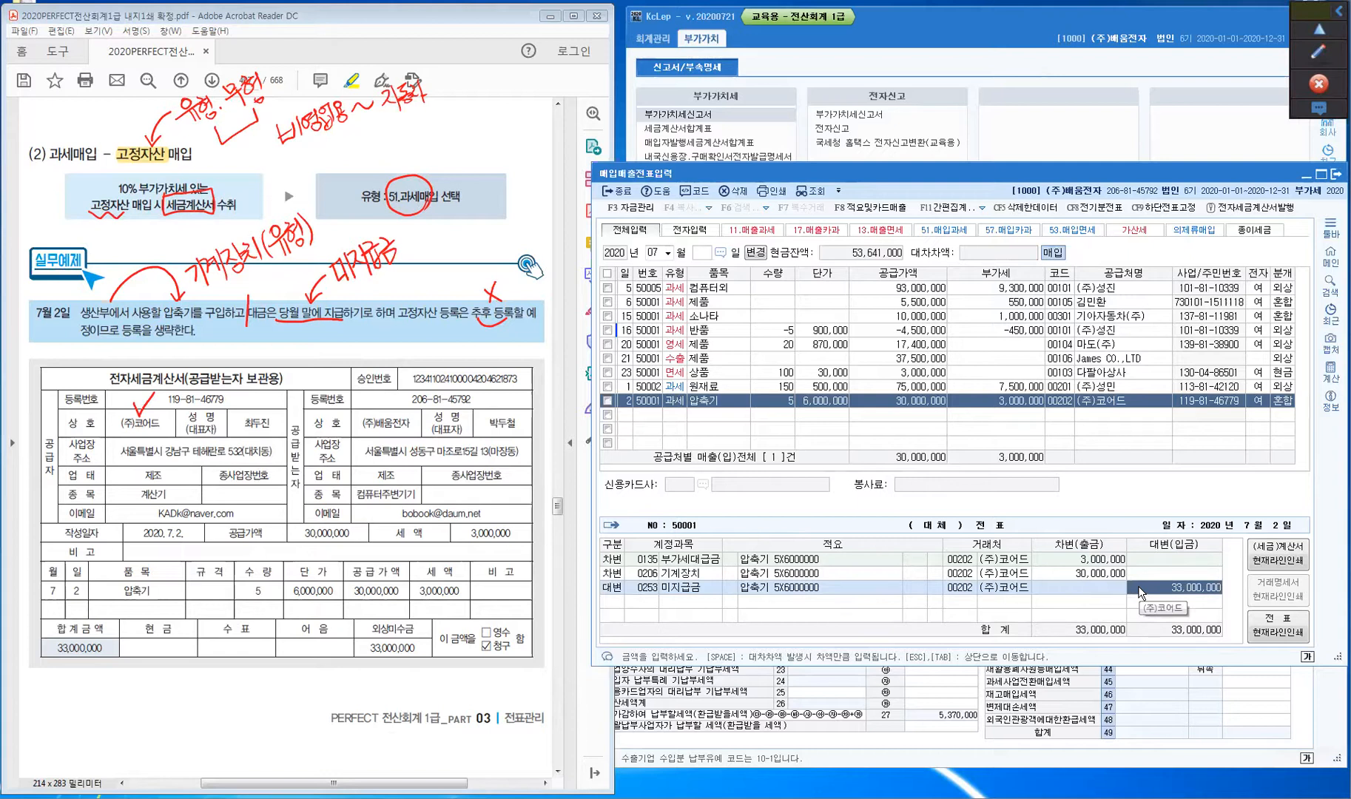
{"action": "key", "text": "Return"}
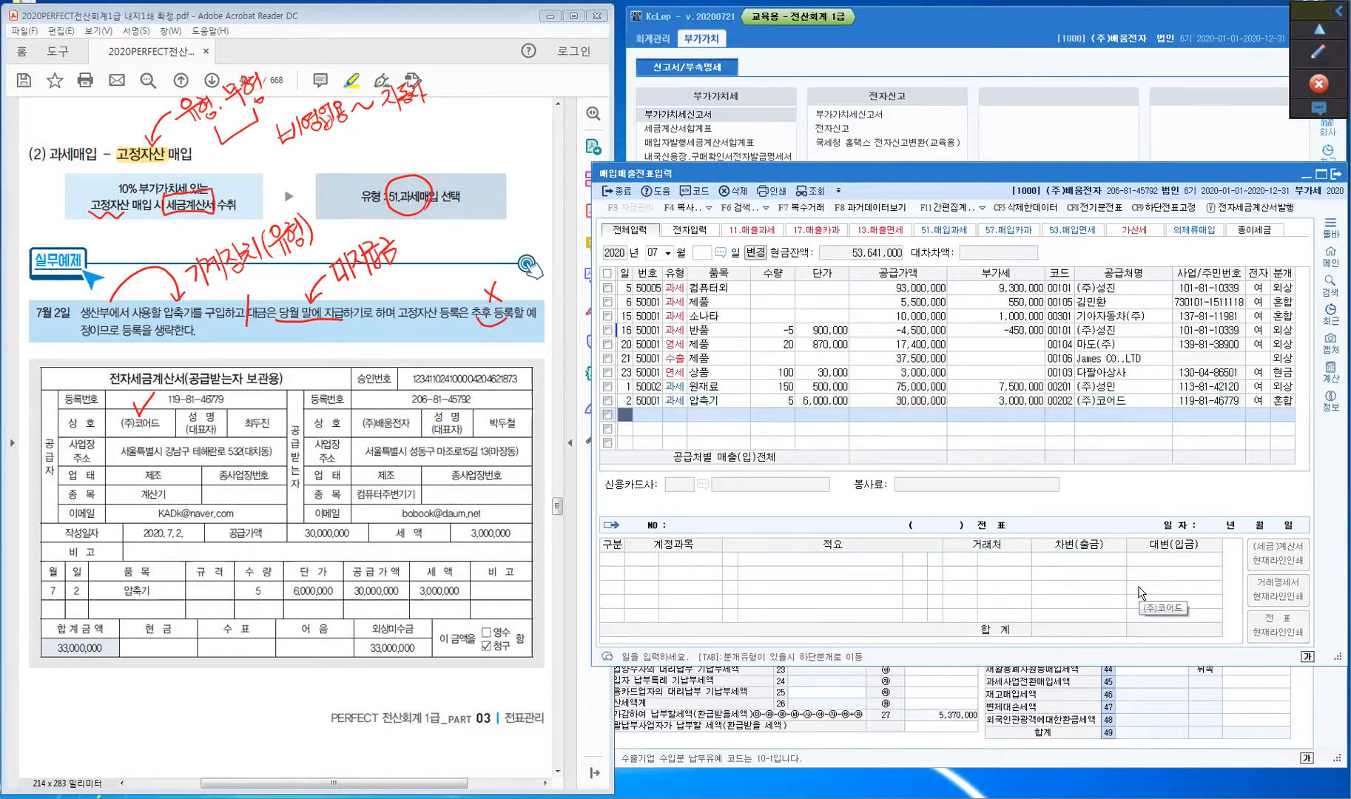
{"action": "key", "text": "Up"}
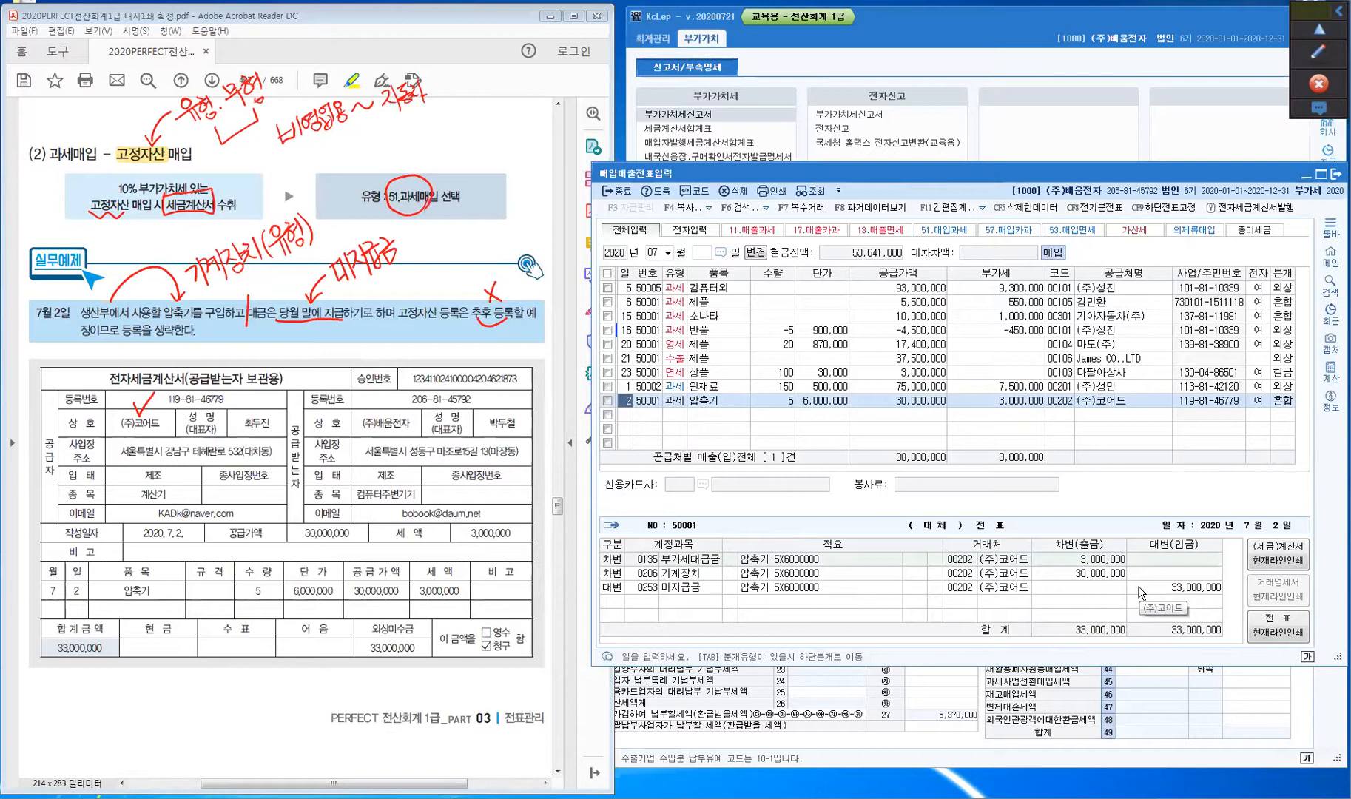
{"action": "left_click", "coordinate": [1315, 53]}
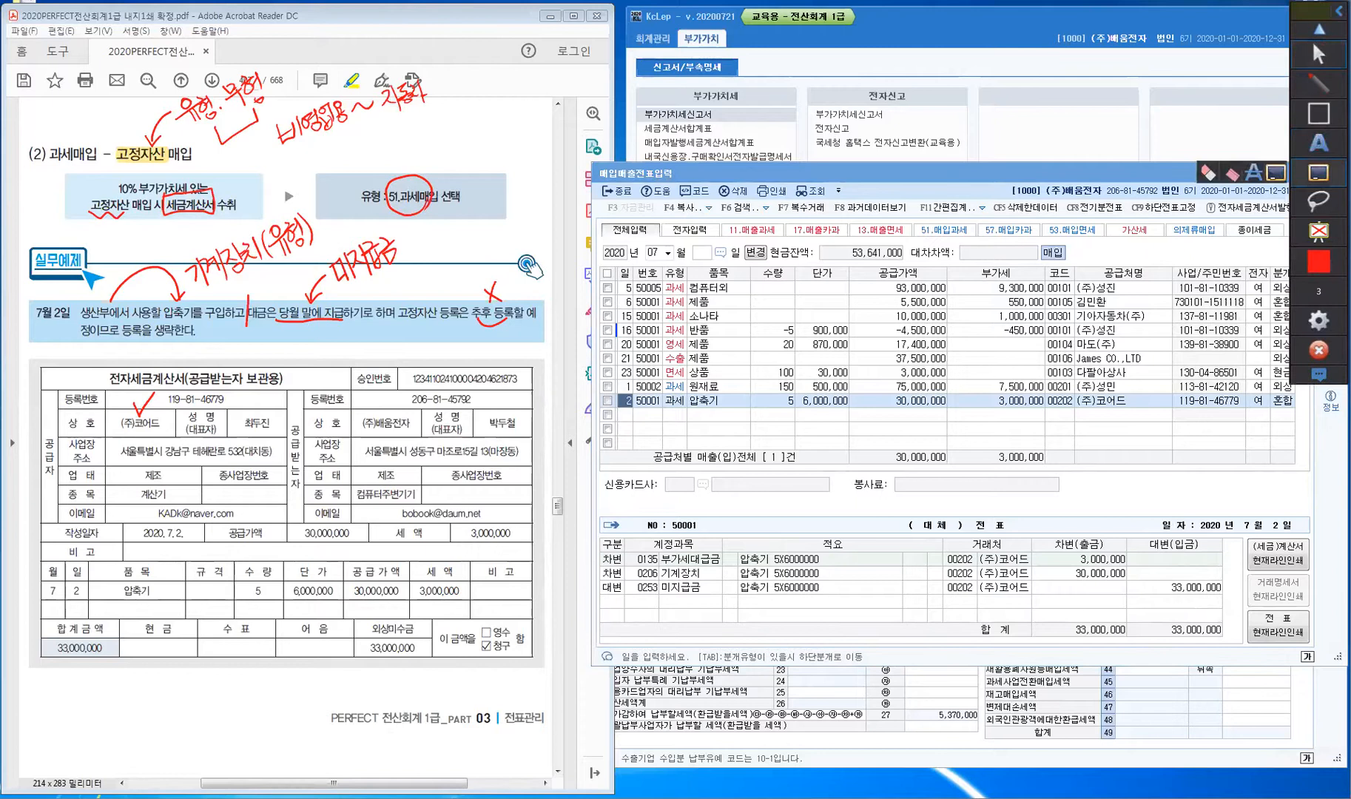
- Clear the red pen marks and scroll the textbook to the page 408 electricity-bill example
{"action": "left_click", "coordinate": [1317, 53]}
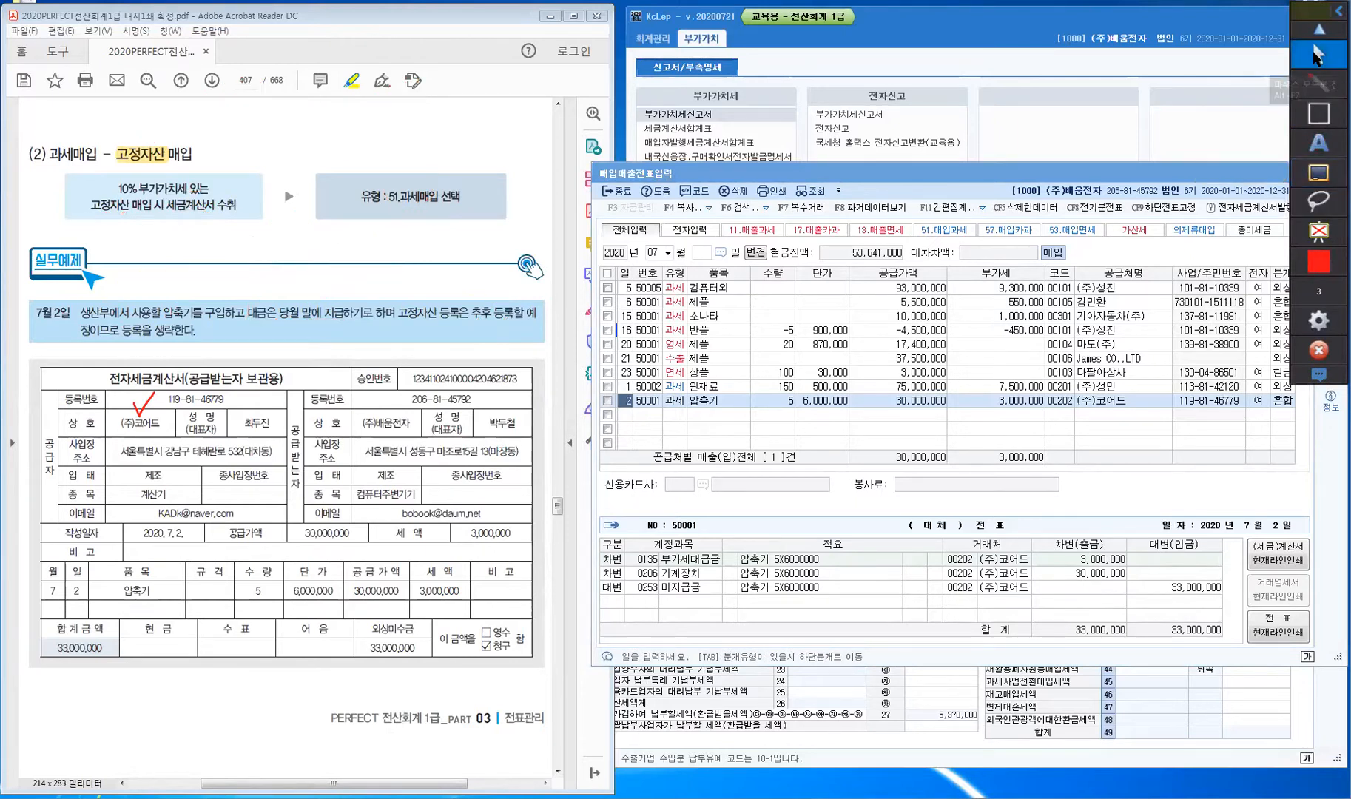
{"action": "left_click", "coordinate": [222, 390]}
{"action": "scroll", "coordinate": [222, 391], "scroll_direction": "down", "scroll_amount": 5}
{"action": "scroll", "coordinate": [222, 390], "scroll_direction": "down", "scroll_amount": 5}
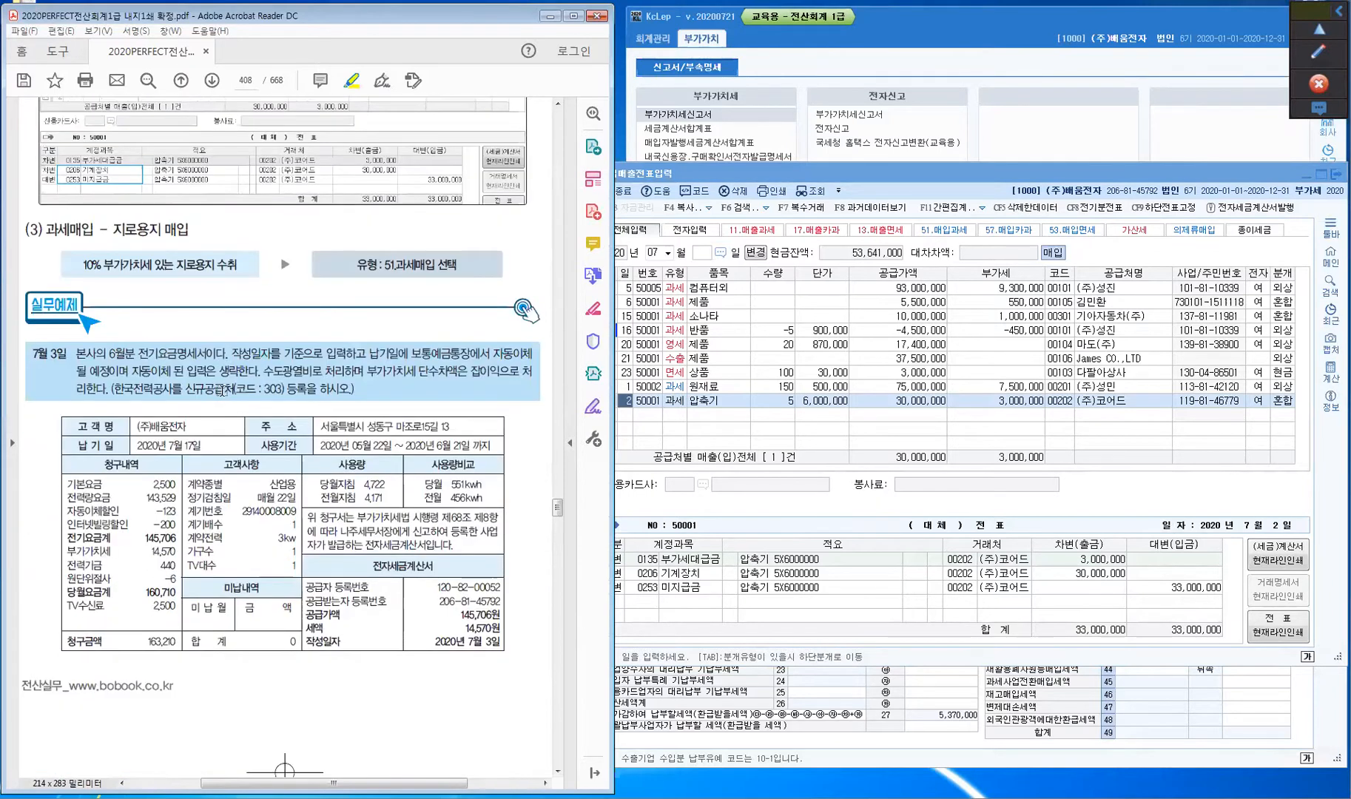
{"action": "scroll", "coordinate": [221, 390], "scroll_direction": "down", "scroll_amount": 1}
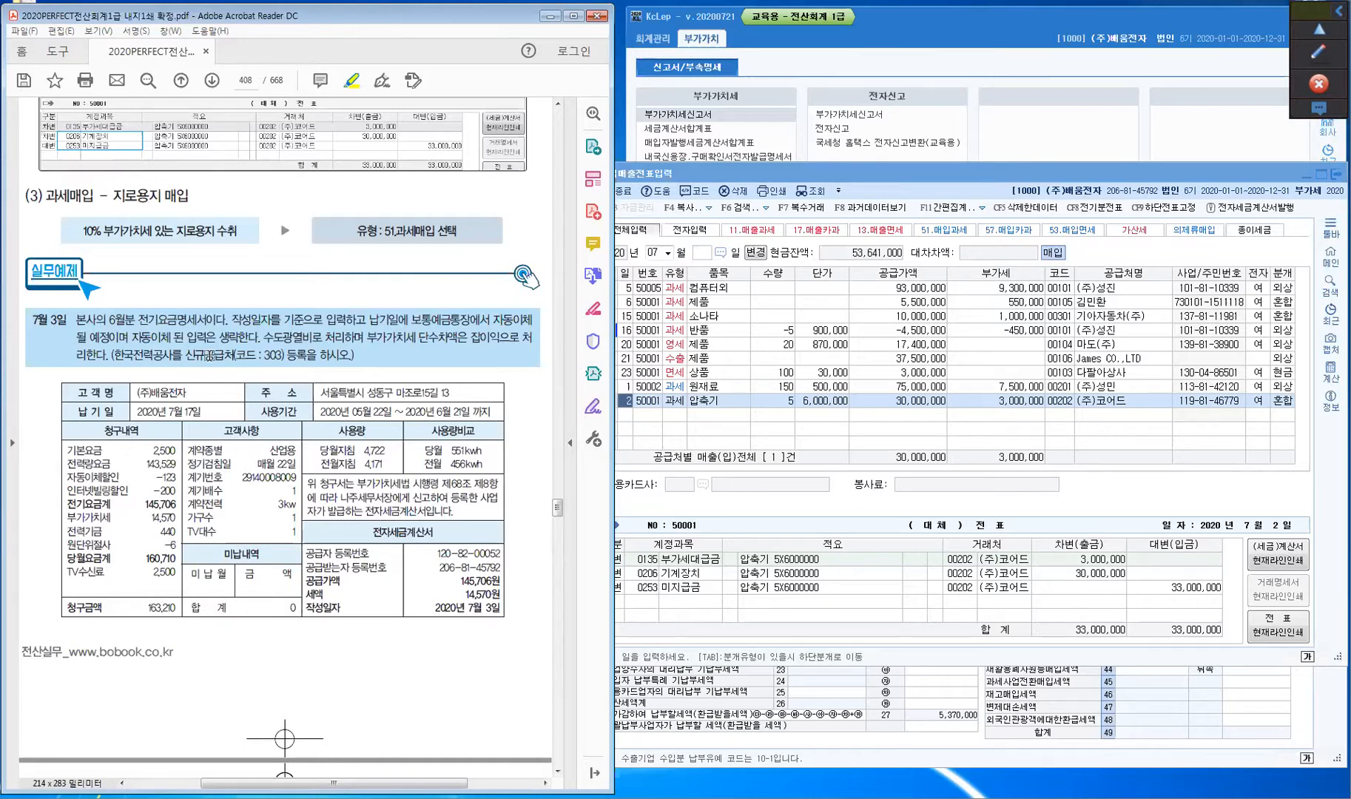
{"action": "scroll", "coordinate": [210, 356], "scroll_direction": "down", "scroll_amount": 1}
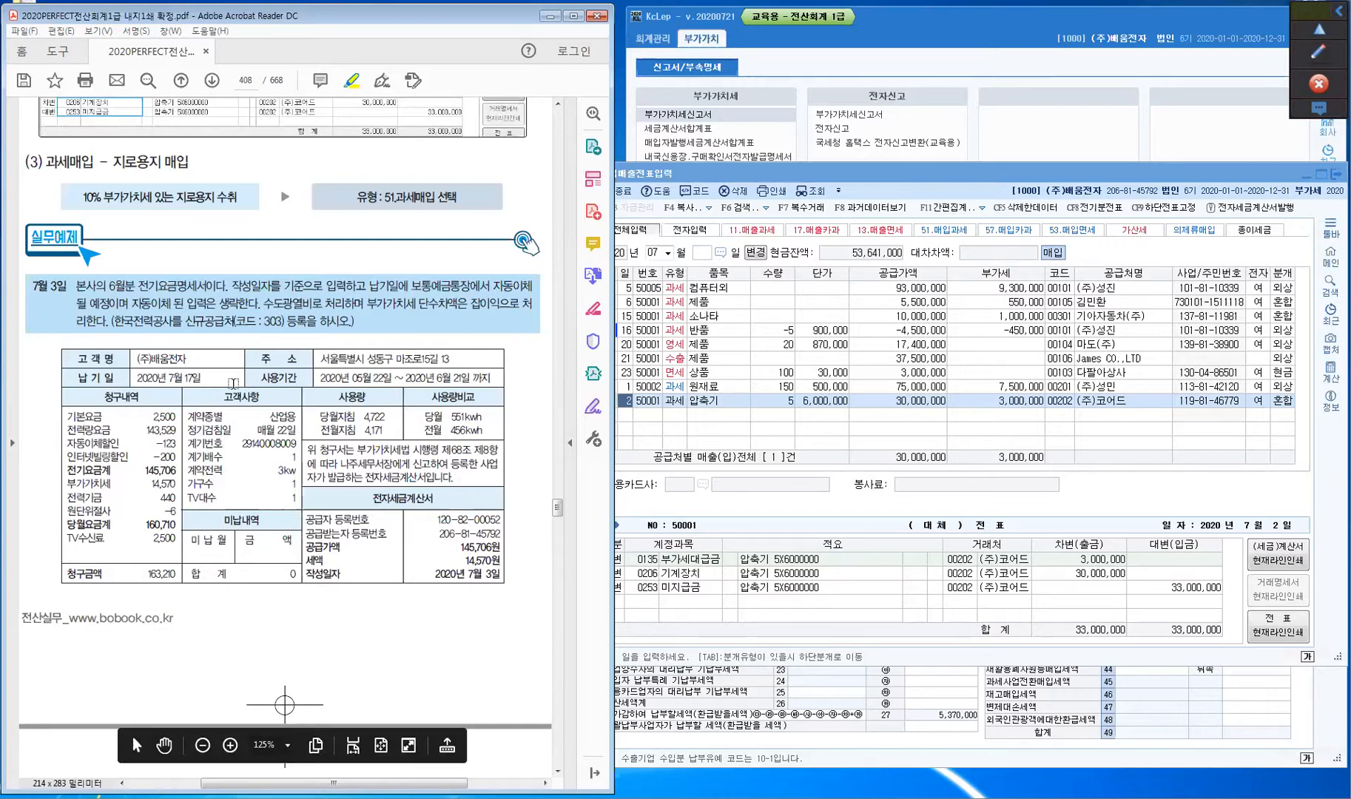
- Highlight the 지로용지 매입 heading plus the 부가가치세법 시행령 and 전자세금계산서 wording yellow
{"action": "left_click_drag", "start_coordinate": [114, 161], "coordinate": [194, 162]}
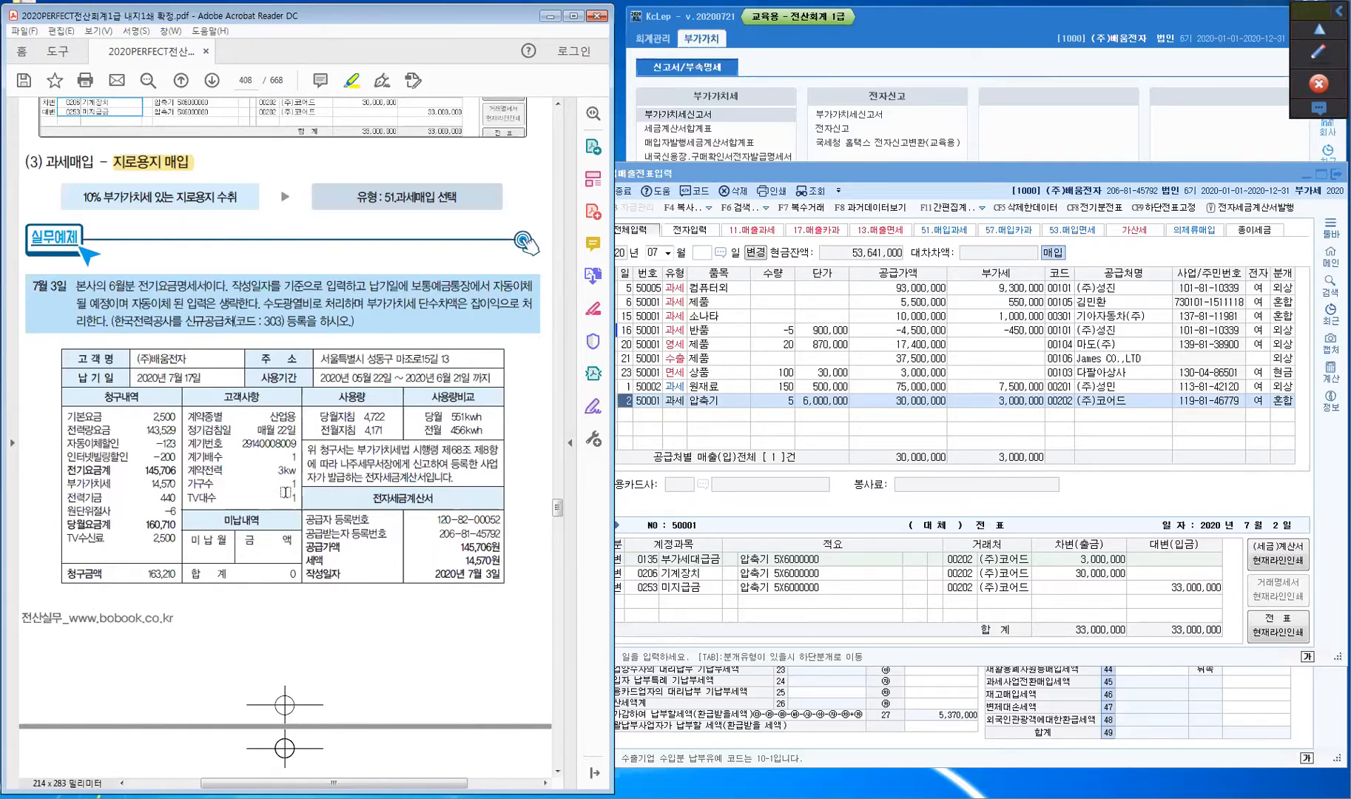
{"action": "key", "text": "ctrl"}
{"action": "mouse_move", "coordinate": [359, 450]}
{"action": "left_mouse_down"}
{"action": "mouse_move", "coordinate": [494, 450]}
{"action": "mouse_move", "coordinate": [492, 463]}
{"action": "mouse_move", "coordinate": [429, 467]}
{"action": "left_mouse_up"}
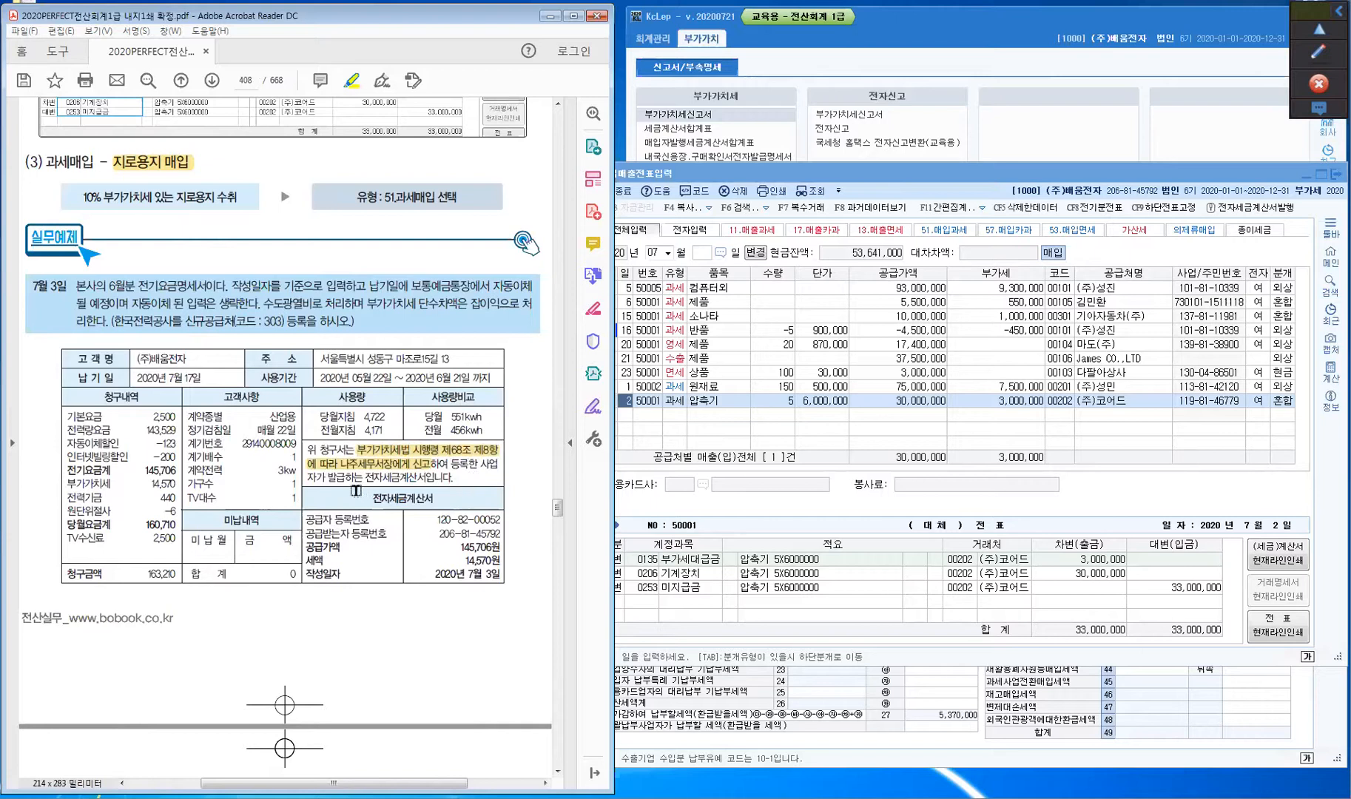
{"action": "double_click", "coordinate": [388, 478]}
{"action": "left_click_drag", "start_coordinate": [366, 479], "coordinate": [427, 480]}
- Highlight the bill's 전자세금계산서 heading in yellow
{"action": "key", "text": "ctrl"}
{"action": "key", "text": "ctrl"}
{"action": "key", "text": "ctrl"}
{"action": "key", "text": "ctrl"}
{"action": "key", "text": "ctrl"}
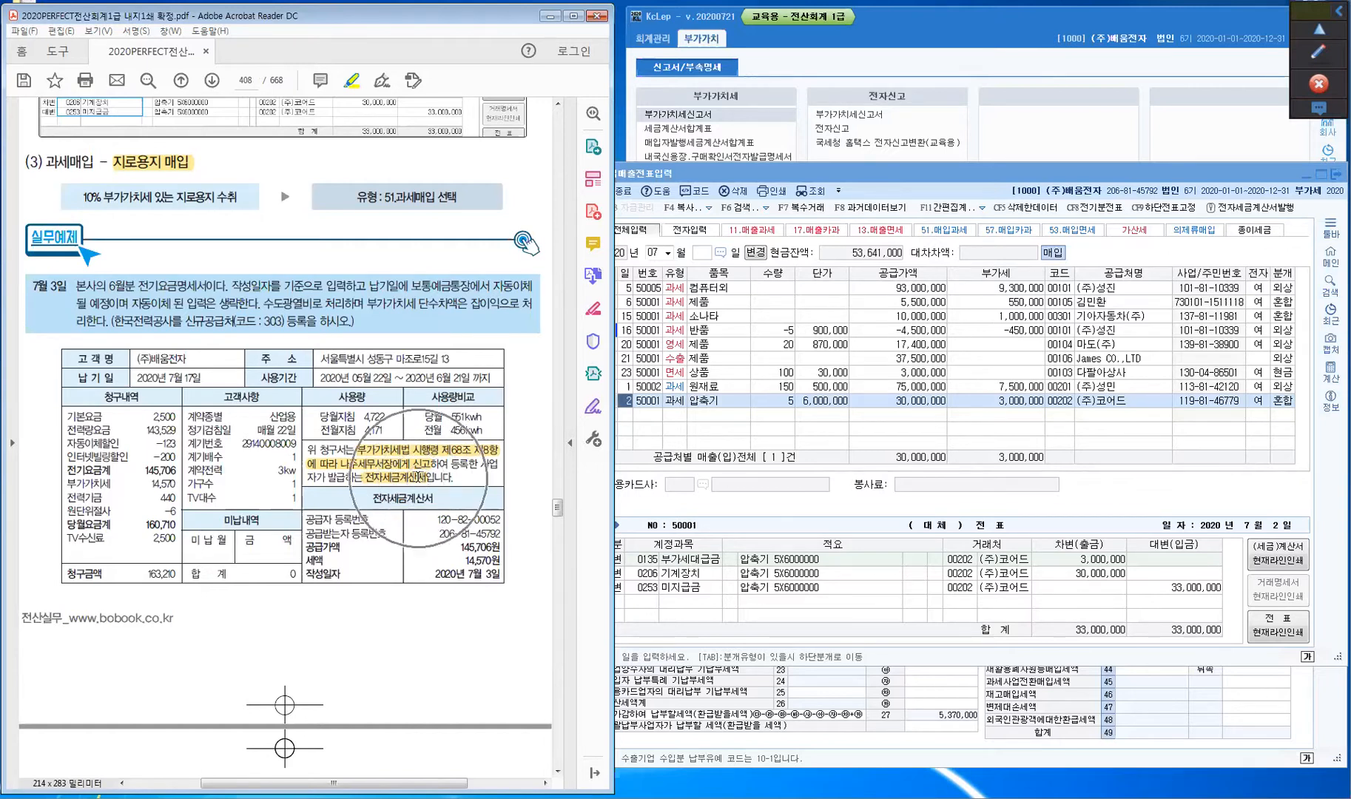
{"action": "key", "text": "ctrl"}
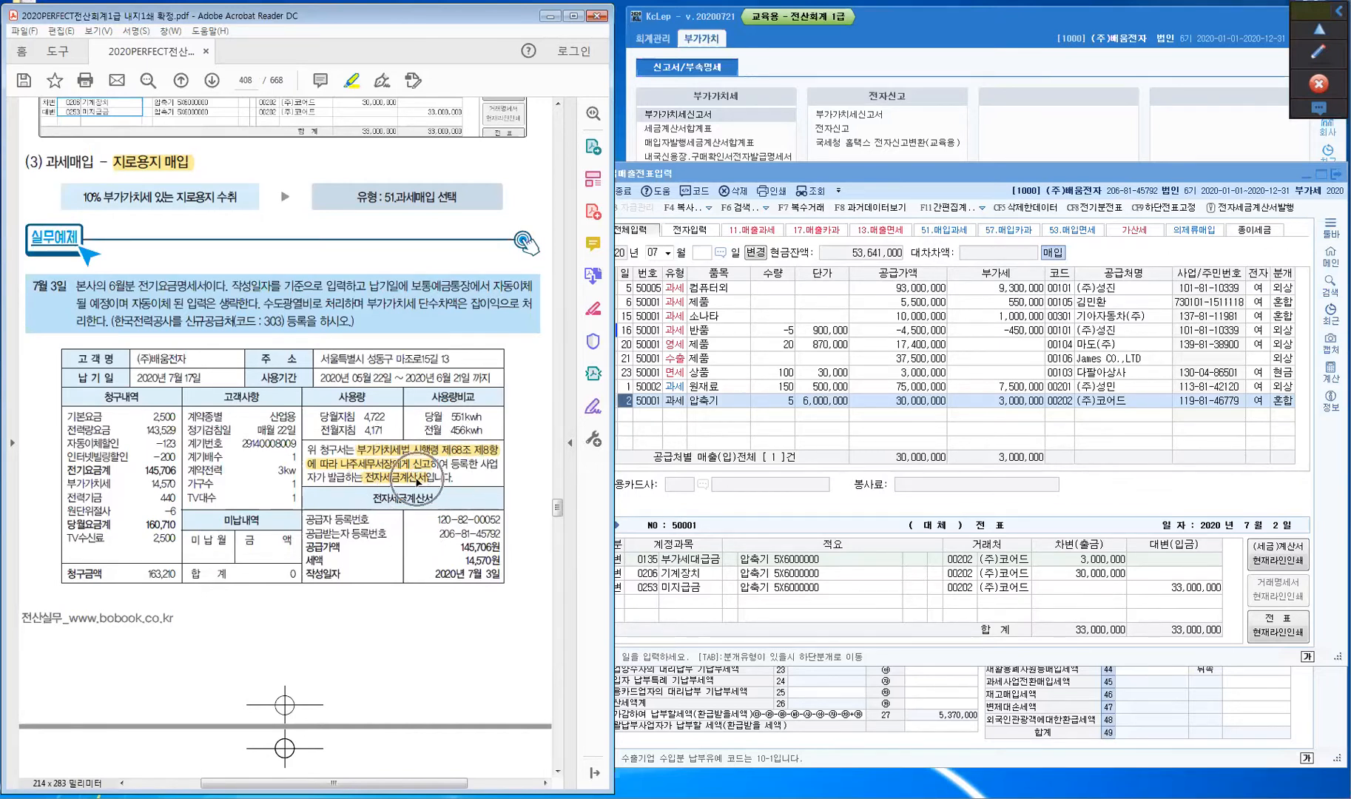
{"action": "key", "text": "ctrl"}
{"action": "double_click", "coordinate": [392, 500]}
{"action": "left_click", "coordinate": [433, 503]}
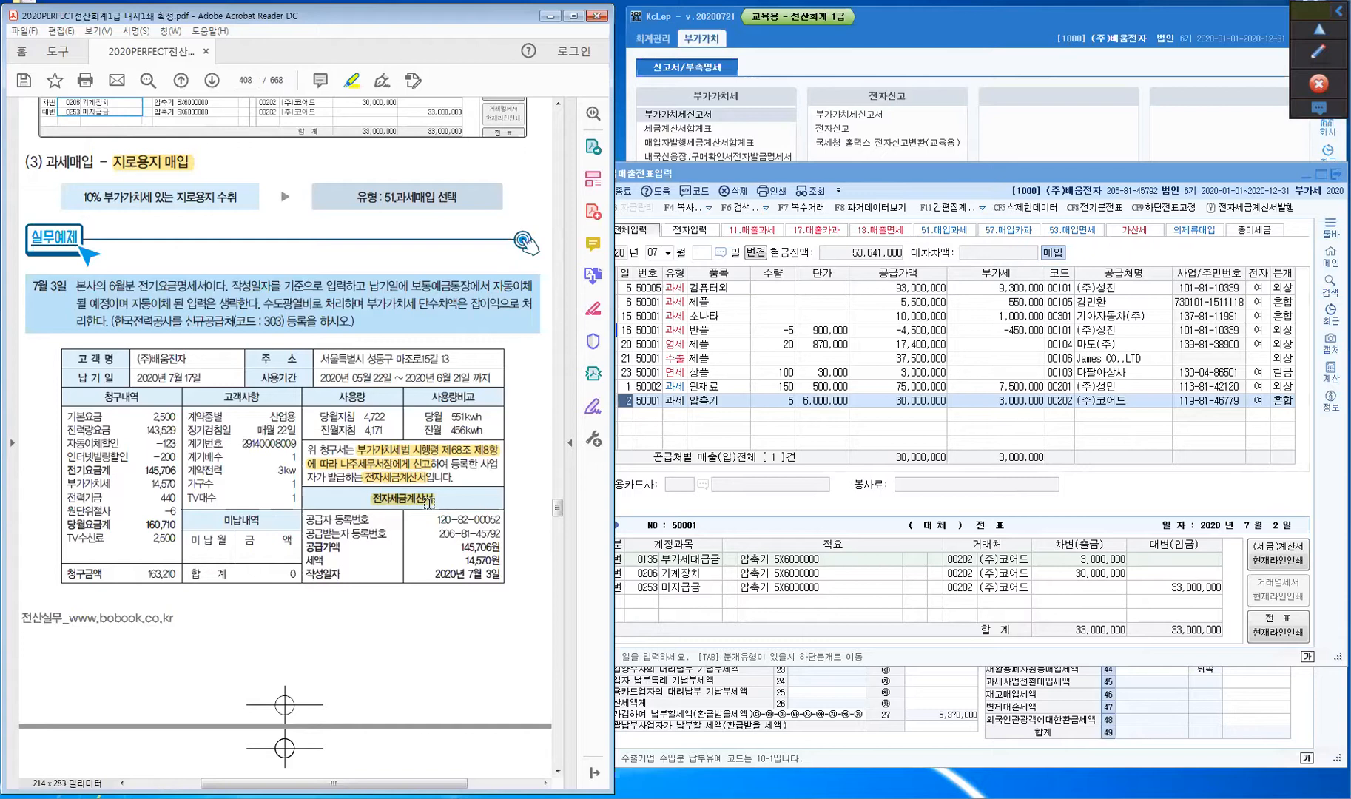
{"action": "left_click", "coordinate": [347, 378]}
- Highlight 작성일자, the issue date 2020년 7월 3일, and the 7월 17일 due date
{"action": "key", "text": "ctrl"}
{"action": "left_click_drag", "start_coordinate": [303, 574], "coordinate": [340, 573]}
{"action": "key", "text": "ctrl"}
{"action": "key", "text": "ctrl"}
{"action": "key", "text": "ctrl"}
{"action": "left_click_drag", "start_coordinate": [433, 574], "coordinate": [502, 575]}
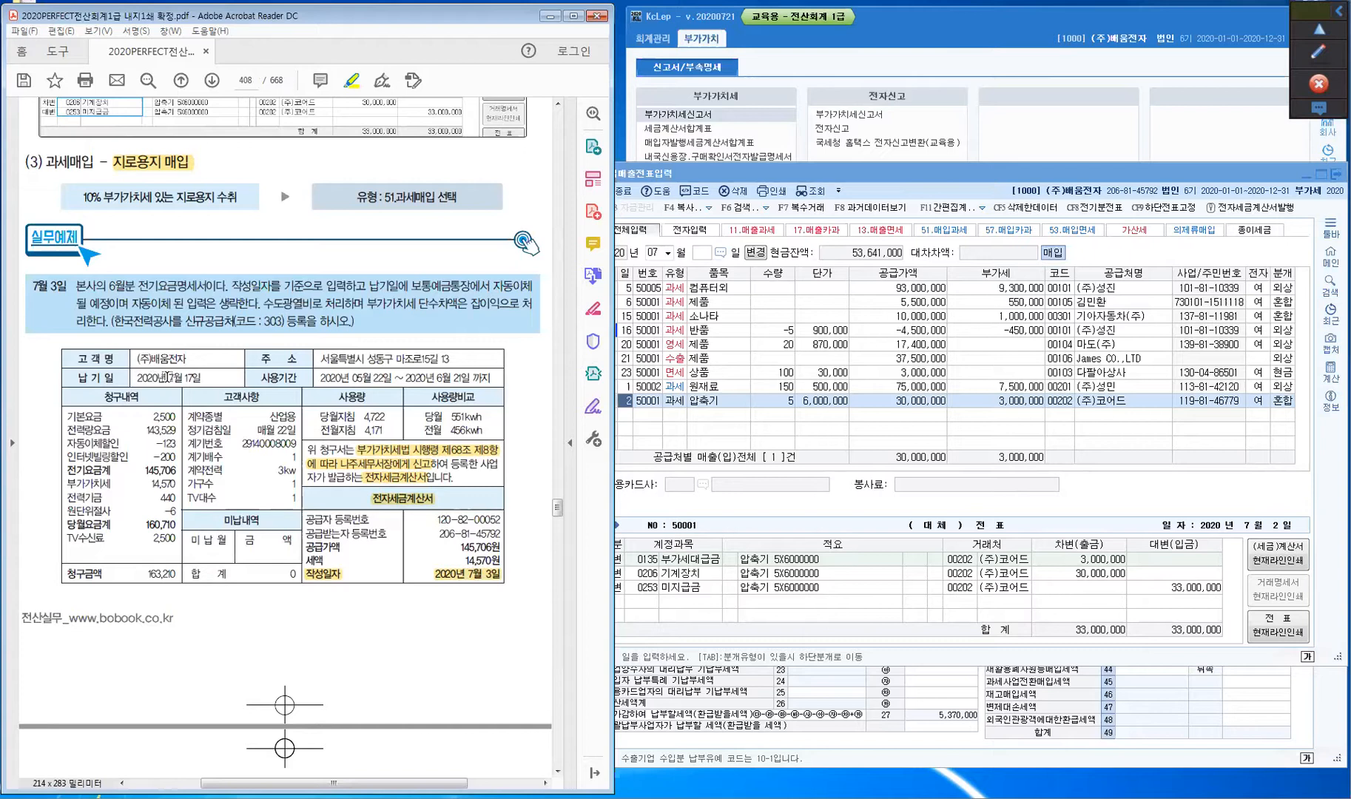
{"action": "left_click_drag", "start_coordinate": [167, 376], "coordinate": [201, 374]}
- In red pen, arrow the July 3 date with 매입전표입력 and payable notes, then arrow 7월 17일
{"action": "left_click", "coordinate": [1310, 53]}
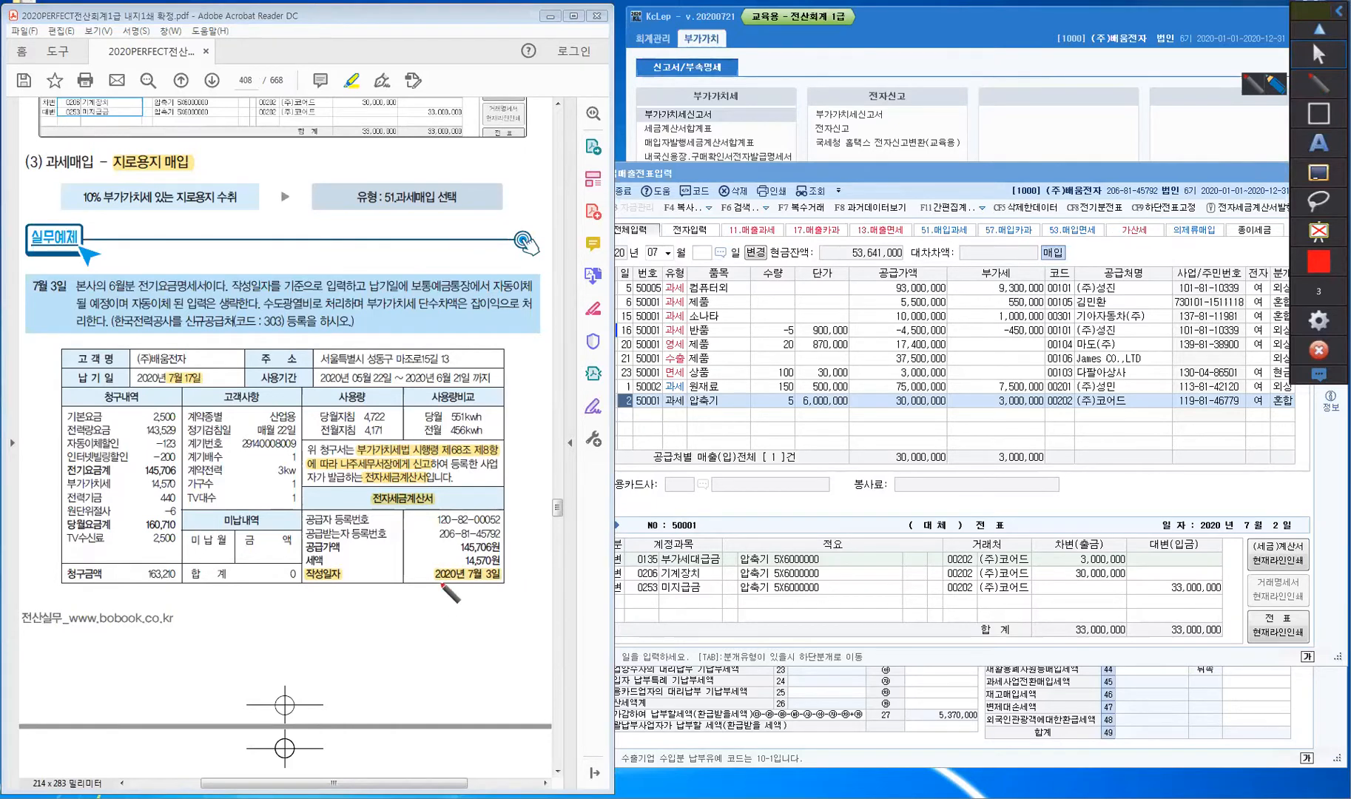
{"action": "left_click_drag", "start_coordinate": [445, 580], "coordinate": [478, 606]}
{"action": "left_click_drag", "start_coordinate": [478, 599], "coordinate": [485, 605]}
{"action": "mouse_move", "coordinate": [489, 587]}
{"action": "left_mouse_down"}
{"action": "mouse_move", "coordinate": [500, 601]}
{"action": "mouse_move", "coordinate": [519, 585]}
{"action": "left_mouse_up"}
{"action": "left_click_drag", "start_coordinate": [522, 578], "coordinate": [522, 585]}
{"action": "left_click_drag", "start_coordinate": [516, 587], "coordinate": [520, 592]}
{"action": "left_click_drag", "start_coordinate": [523, 585], "coordinate": [558, 589]}
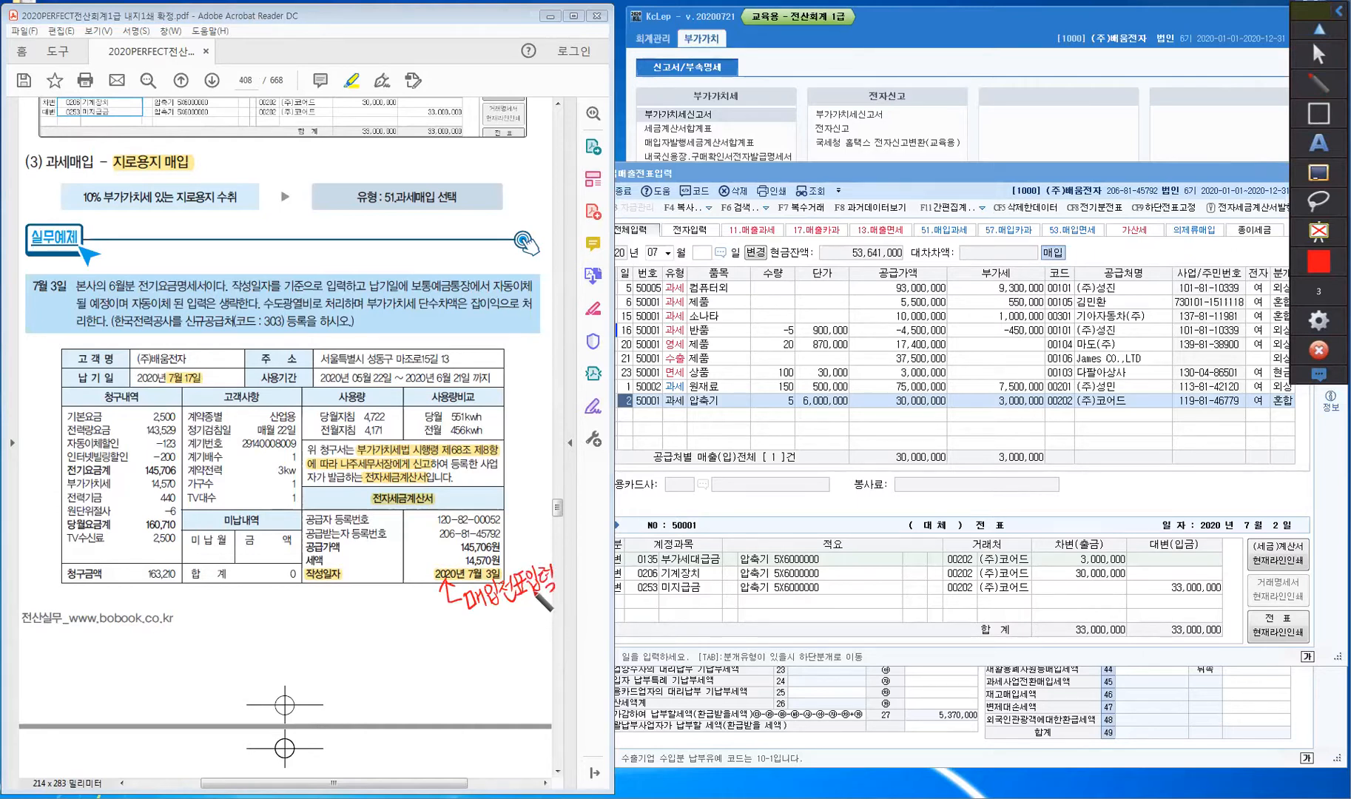
{"action": "mouse_move", "coordinate": [496, 640]}
{"action": "left_mouse_down"}
{"action": "mouse_move", "coordinate": [503, 625]}
{"action": "mouse_move", "coordinate": [516, 639]}
{"action": "mouse_move", "coordinate": [538, 618]}
{"action": "mouse_move", "coordinate": [540, 630]}
{"action": "mouse_move", "coordinate": [561, 599]}
{"action": "mouse_move", "coordinate": [596, 611]}
{"action": "left_mouse_up"}
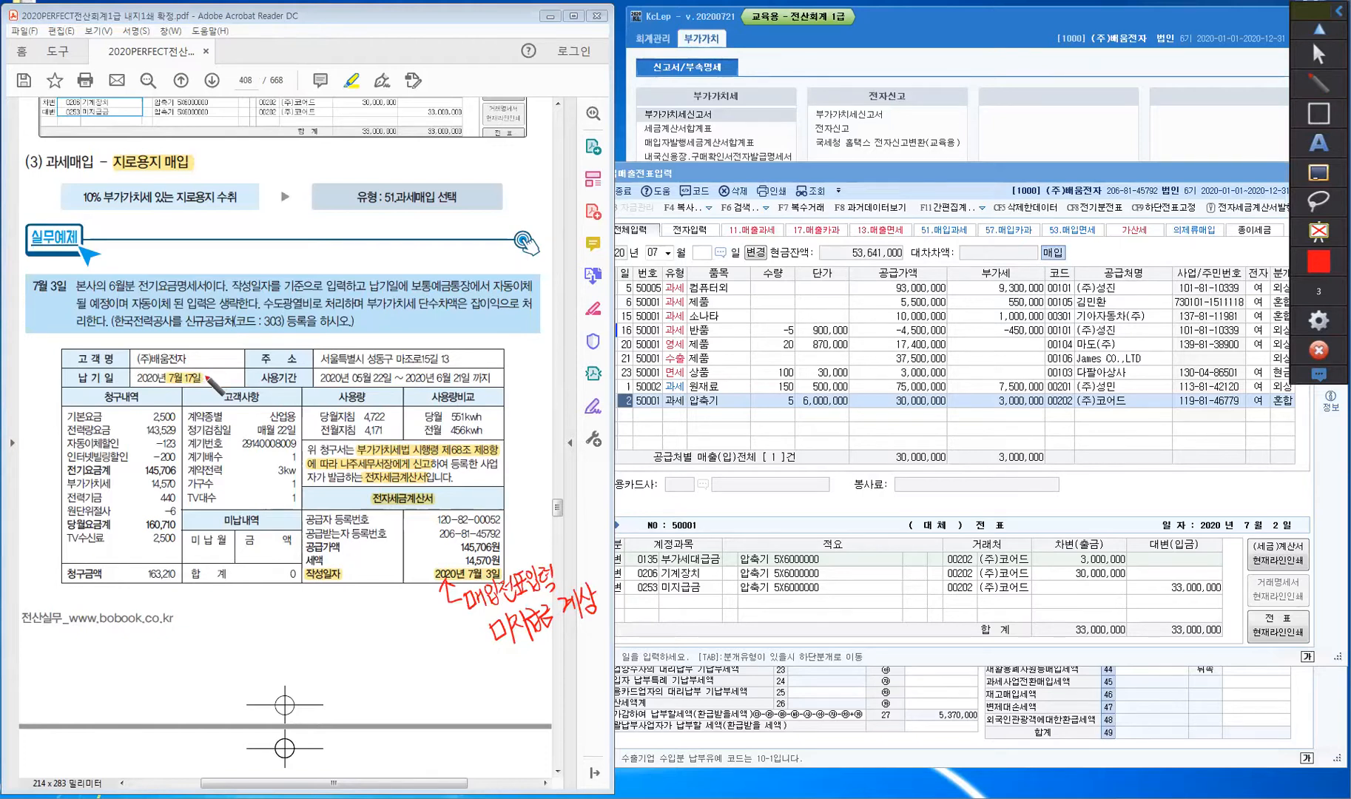
{"action": "mouse_move", "coordinate": [225, 360]}
{"action": "left_mouse_down"}
{"action": "mouse_move", "coordinate": [206, 379]}
{"action": "mouse_move", "coordinate": [245, 358]}
{"action": "left_mouse_up"}
{"action": "mouse_move", "coordinate": [245, 349]}
{"action": "left_mouse_down"}
{"action": "mouse_move", "coordinate": [247, 365]}
{"action": "mouse_move", "coordinate": [271, 354]}
{"action": "mouse_move", "coordinate": [300, 374]}
{"action": "mouse_move", "coordinate": [307, 347]}
{"action": "mouse_move", "coordinate": [307, 366]}
{"action": "mouse_move", "coordinate": [333, 345]}
{"action": "mouse_move", "coordinate": [329, 356]}
{"action": "left_mouse_up"}
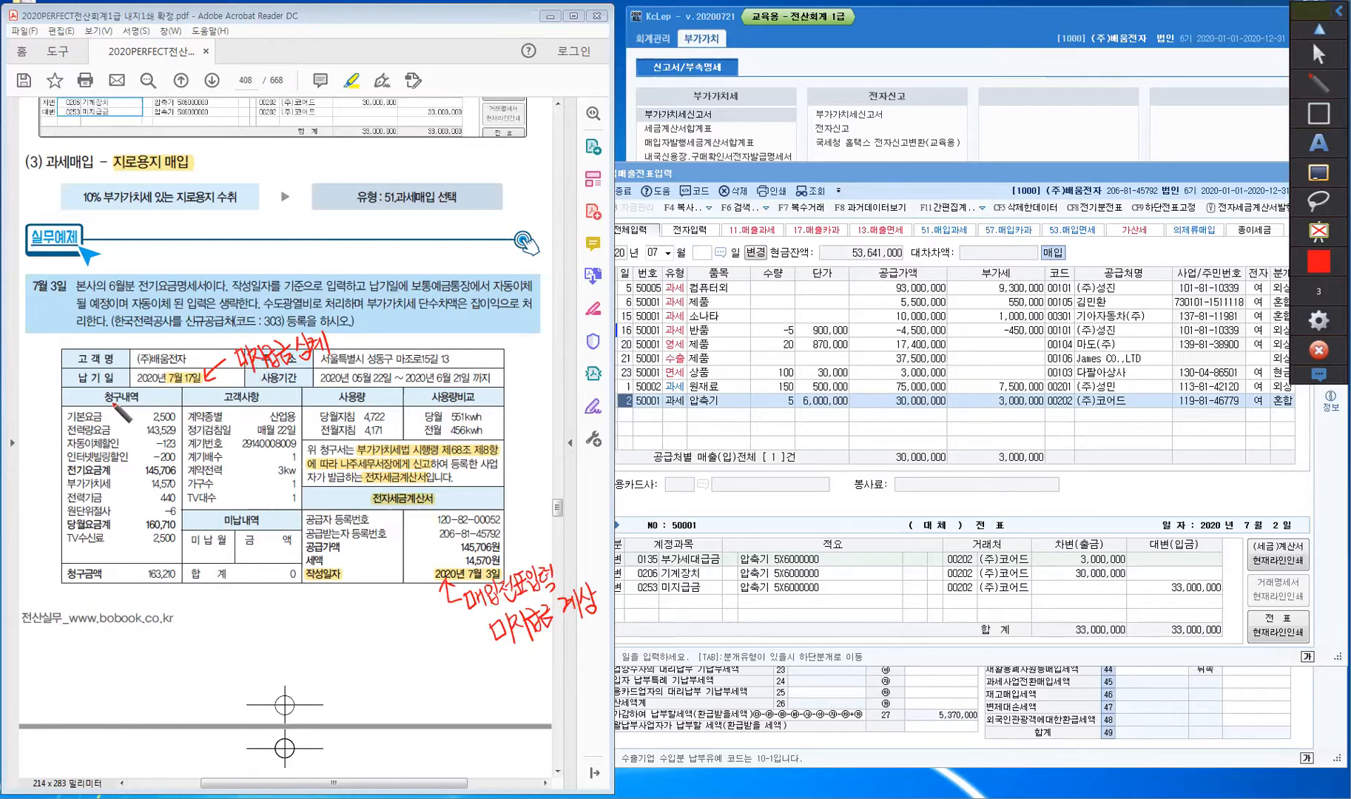
- Tick the 전기요금계, 전력기금 and TV수신료 lines and write 10% beside the charges
{"action": "key", "text": "ctrl"}
{"action": "key", "text": "ctrl"}
{"action": "key", "text": "ctrl"}
{"action": "key", "text": "ctrl"}
{"action": "key", "text": "ctrl"}
{"action": "key", "text": "ctrl"}
{"action": "key", "text": "ctrl"}
{"action": "key", "text": "ctrl"}
{"action": "key", "text": "ctrl"}
{"action": "left_click_drag", "start_coordinate": [62, 470], "coordinate": [68, 466]}
{"action": "left_click_drag", "start_coordinate": [31, 468], "coordinate": [31, 475]}
{"action": "left_click_drag", "start_coordinate": [39, 468], "coordinate": [68, 486]}
{"action": "left_click_drag", "start_coordinate": [104, 494], "coordinate": [110, 493]}
{"action": "left_click_drag", "start_coordinate": [105, 536], "coordinate": [113, 534]}
- Write the note 2,940원 VAT징수X below the bill table
{"action": "mouse_move", "coordinate": [147, 643]}
{"action": "left_mouse_down"}
{"action": "mouse_move", "coordinate": [170, 650]}
{"action": "mouse_move", "coordinate": [180, 627]}
{"action": "mouse_move", "coordinate": [196, 644]}
{"action": "mouse_move", "coordinate": [209, 611]}
{"action": "mouse_move", "coordinate": [219, 635]}
{"action": "mouse_move", "coordinate": [235, 628]}
{"action": "mouse_move", "coordinate": [202, 652]}
{"action": "mouse_move", "coordinate": [213, 667]}
{"action": "mouse_move", "coordinate": [228, 641]}
{"action": "mouse_move", "coordinate": [234, 669]}
{"action": "left_mouse_up"}
{"action": "mouse_move", "coordinate": [248, 638]}
{"action": "left_mouse_down"}
{"action": "mouse_move", "coordinate": [242, 655]}
{"action": "mouse_move", "coordinate": [257, 651]}
{"action": "left_mouse_up"}
{"action": "mouse_move", "coordinate": [240, 656]}
{"action": "left_mouse_down"}
{"action": "mouse_move", "coordinate": [263, 653]}
{"action": "mouse_move", "coordinate": [255, 669]}
{"action": "mouse_move", "coordinate": [277, 649]}
{"action": "left_mouse_up"}
- Tick the 145,706 and 14,570 amounts, underline 163,210, and bracket 전력기금 through TV수신료
{"action": "left_click_drag", "start_coordinate": [278, 633], "coordinate": [266, 651]}
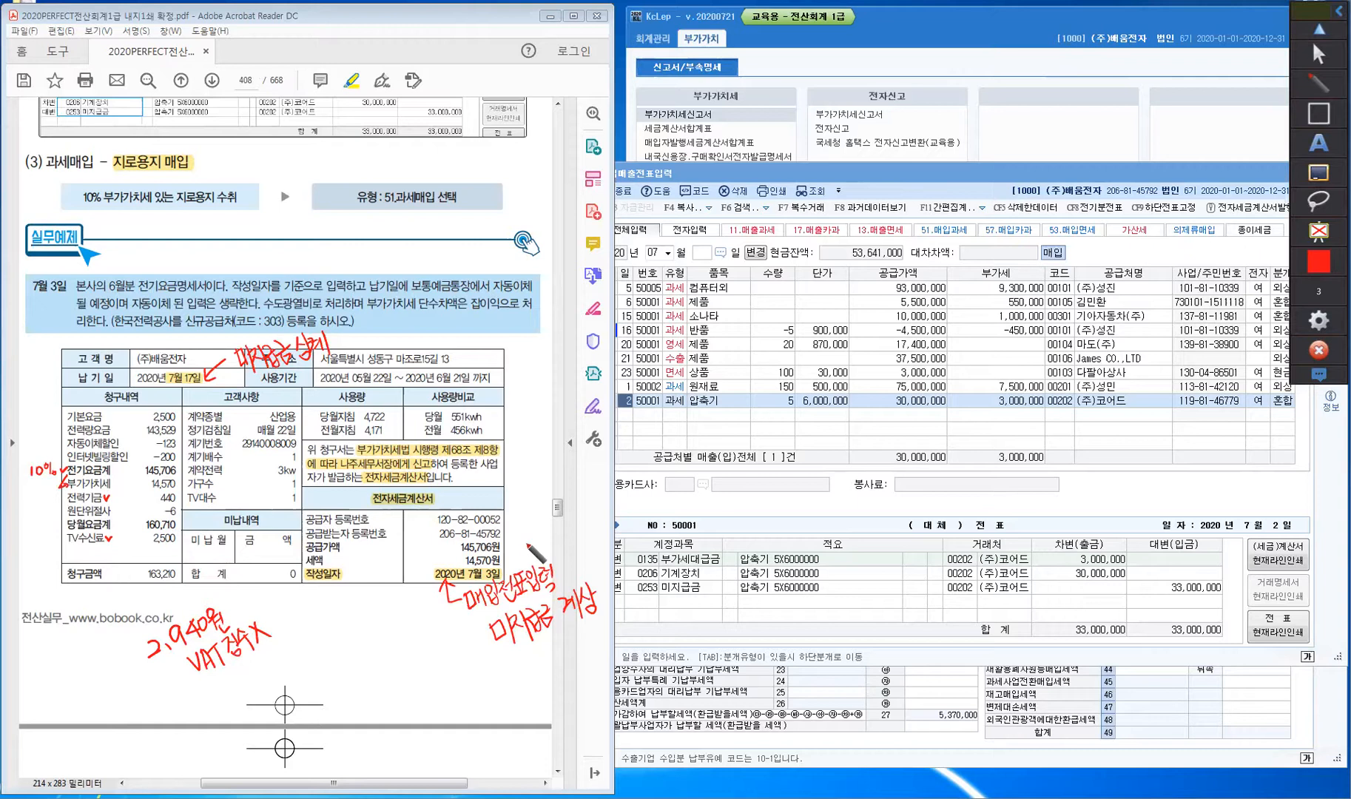
{"action": "left_click_drag", "start_coordinate": [504, 539], "coordinate": [512, 536]}
{"action": "left_click_drag", "start_coordinate": [110, 468], "coordinate": [119, 466]}
{"action": "left_click_drag", "start_coordinate": [506, 544], "coordinate": [514, 555]}
{"action": "left_click_drag", "start_coordinate": [501, 546], "coordinate": [513, 540]}
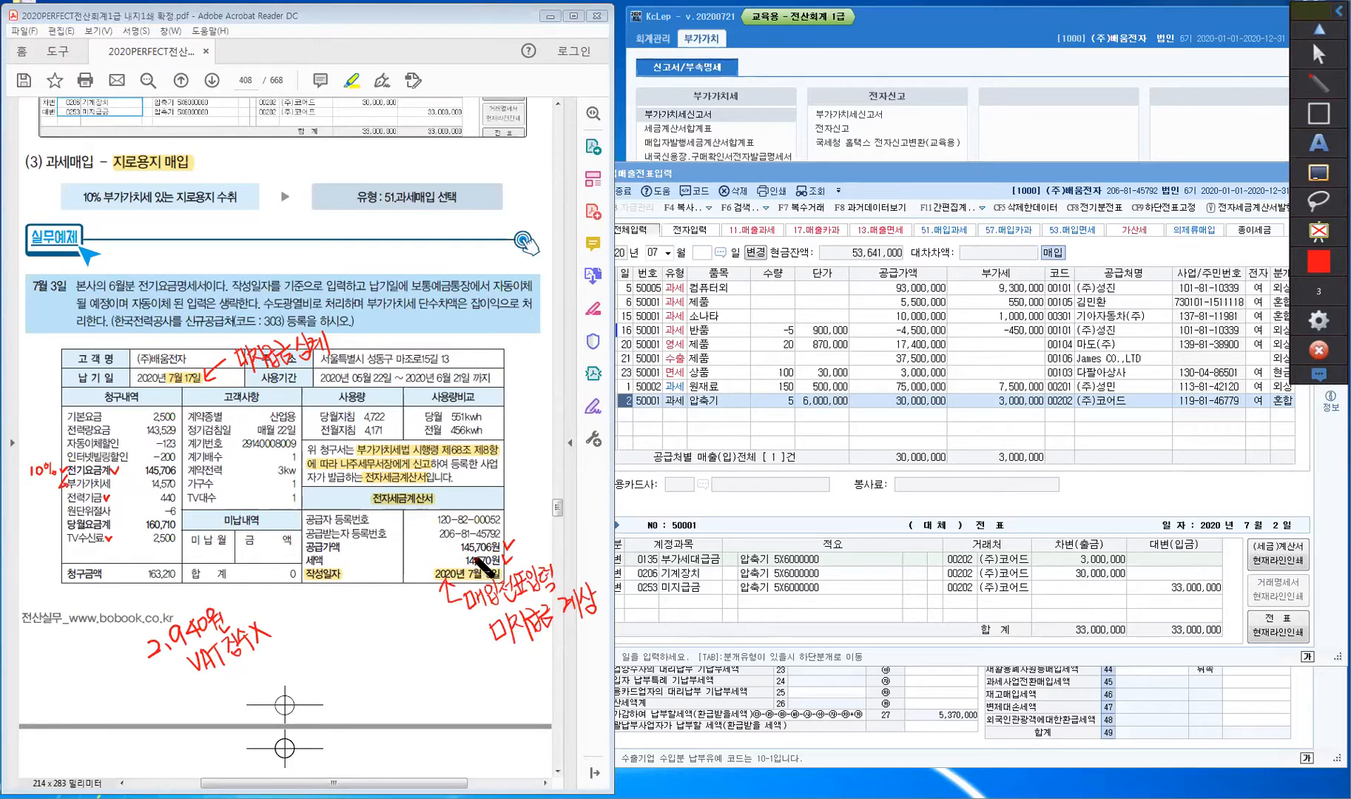
{"action": "left_click_drag", "start_coordinate": [142, 582], "coordinate": [183, 584]}
{"action": "mouse_move", "coordinate": [68, 500]}
{"action": "left_mouse_down"}
{"action": "mouse_move", "coordinate": [47, 518]}
{"action": "mouse_move", "coordinate": [49, 548]}
{"action": "mouse_move", "coordinate": [60, 544]}
{"action": "mouse_move", "coordinate": [53, 575]}
{"action": "mouse_move", "coordinate": [115, 648]}
{"action": "mouse_move", "coordinate": [127, 633]}
{"action": "mouse_move", "coordinate": [131, 654]}
{"action": "left_mouse_up"}
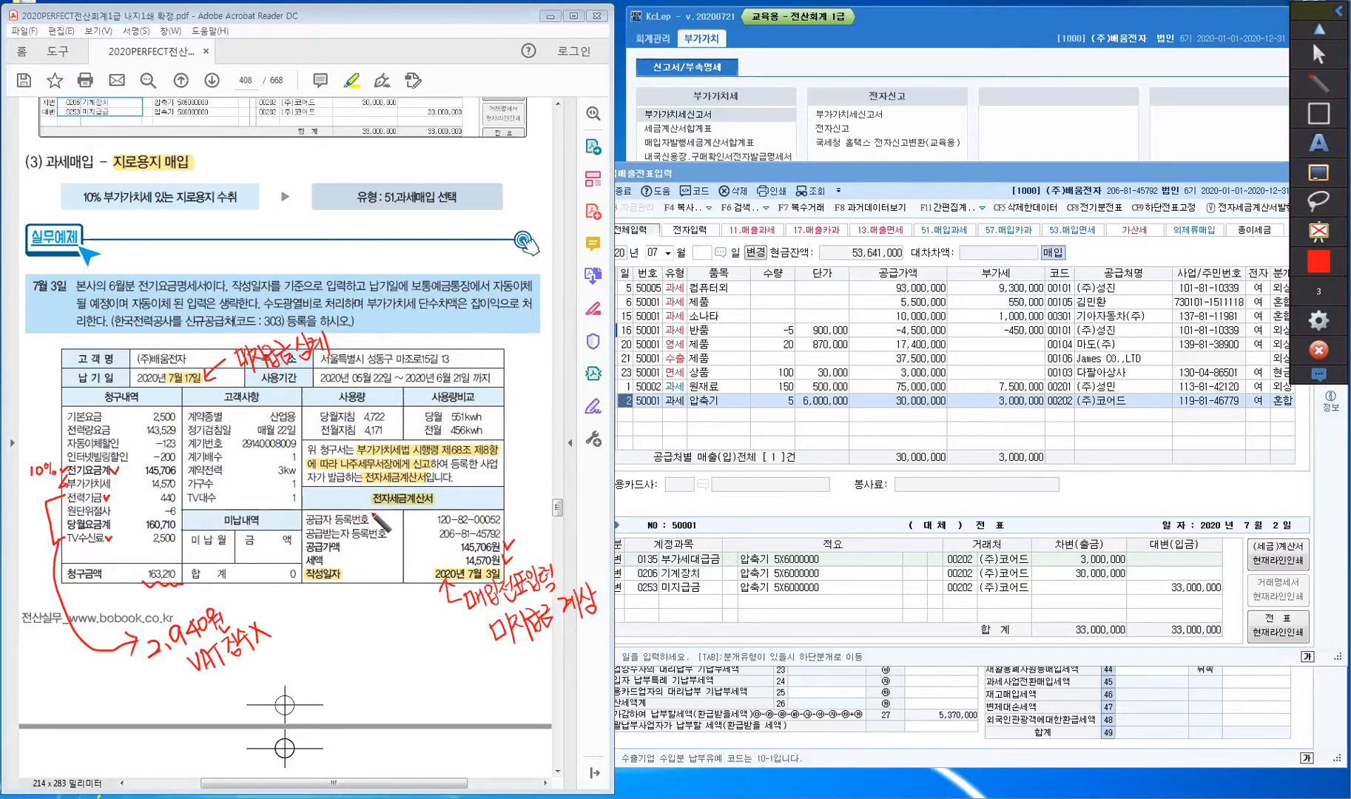
- Write red labels beside the supplier and recipient registration numbers on the invoice
{"action": "left_click_drag", "start_coordinate": [374, 511], "coordinate": [400, 515]}
{"action": "mouse_move", "coordinate": [387, 537]}
{"action": "left_mouse_down"}
{"action": "mouse_move", "coordinate": [435, 540]}
{"action": "mouse_move", "coordinate": [429, 555]}
{"action": "mouse_move", "coordinate": [450, 541]}
{"action": "left_mouse_up"}
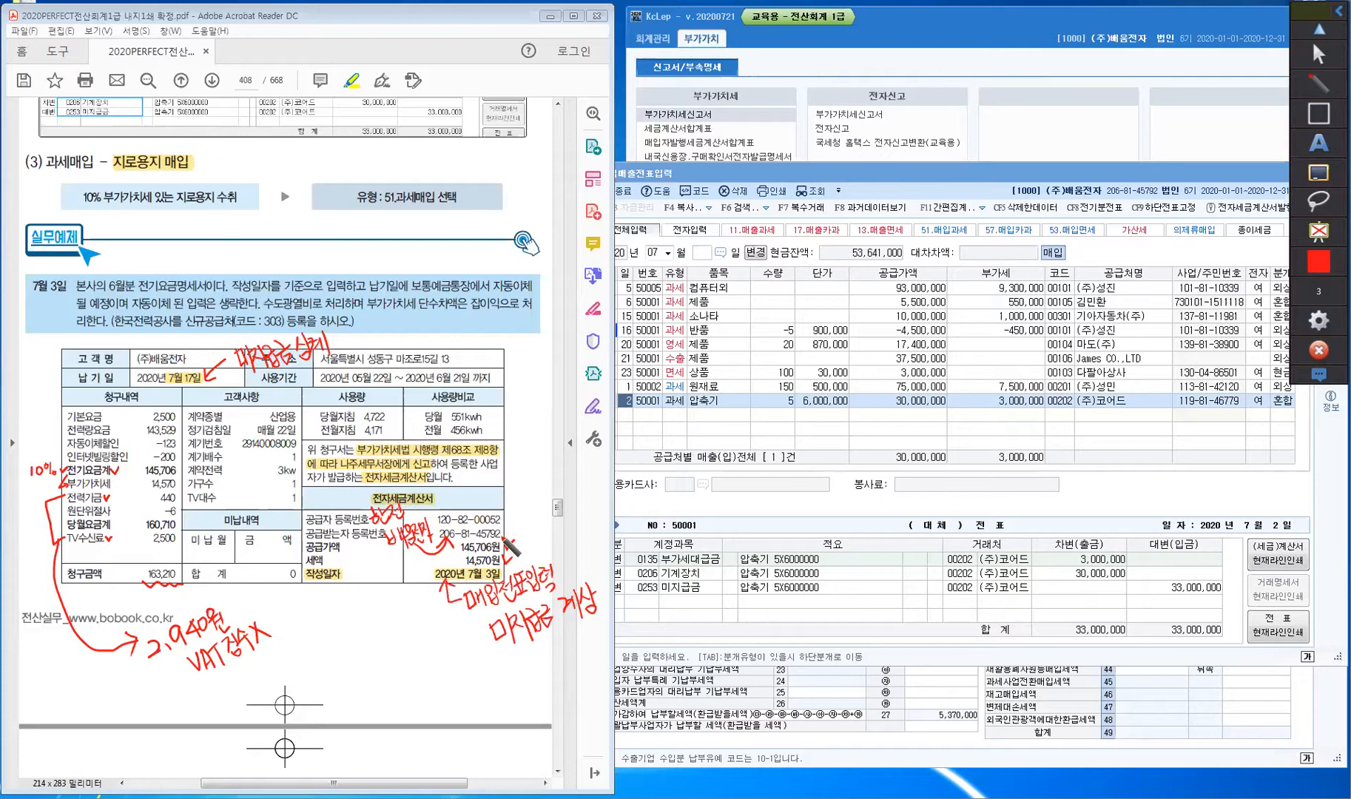
- Arrow the recipient registration number as 당사 and add (합산) beside the 2,940원 note
{"action": "mouse_move", "coordinate": [518, 523]}
{"action": "left_mouse_down"}
{"action": "mouse_move", "coordinate": [497, 532]}
{"action": "mouse_move", "coordinate": [543, 522]}
{"action": "left_mouse_up"}
{"action": "mouse_move", "coordinate": [229, 596]}
{"action": "left_mouse_down"}
{"action": "mouse_move", "coordinate": [256, 615]}
{"action": "mouse_move", "coordinate": [262, 590]}
{"action": "mouse_move", "coordinate": [279, 618]}
{"action": "mouse_move", "coordinate": [257, 635]}
{"action": "left_mouse_up"}
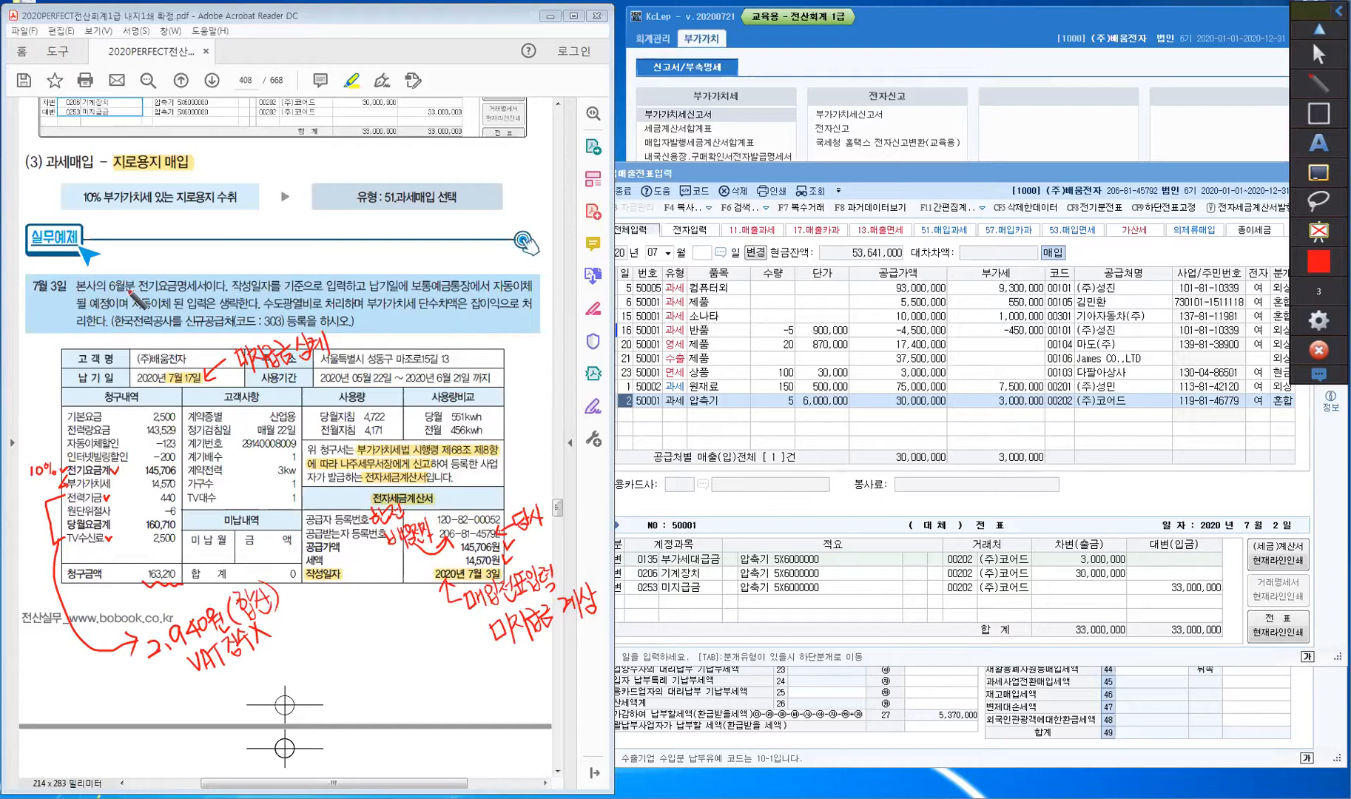
- Check the 전기요금 line and handwrite 매입 and a note above 납기일에 in the example
{"action": "left_click_drag", "start_coordinate": [167, 265], "coordinate": [177, 265]}
{"action": "left_click_drag", "start_coordinate": [236, 256], "coordinate": [246, 261]}
{"action": "left_click_drag", "start_coordinate": [247, 251], "coordinate": [254, 254]}
{"action": "mouse_move", "coordinate": [252, 248]}
{"action": "left_mouse_down"}
{"action": "mouse_move", "coordinate": [256, 260]}
{"action": "mouse_move", "coordinate": [258, 247]}
{"action": "left_mouse_up"}
{"action": "left_click_drag", "start_coordinate": [261, 242], "coordinate": [265, 255]}
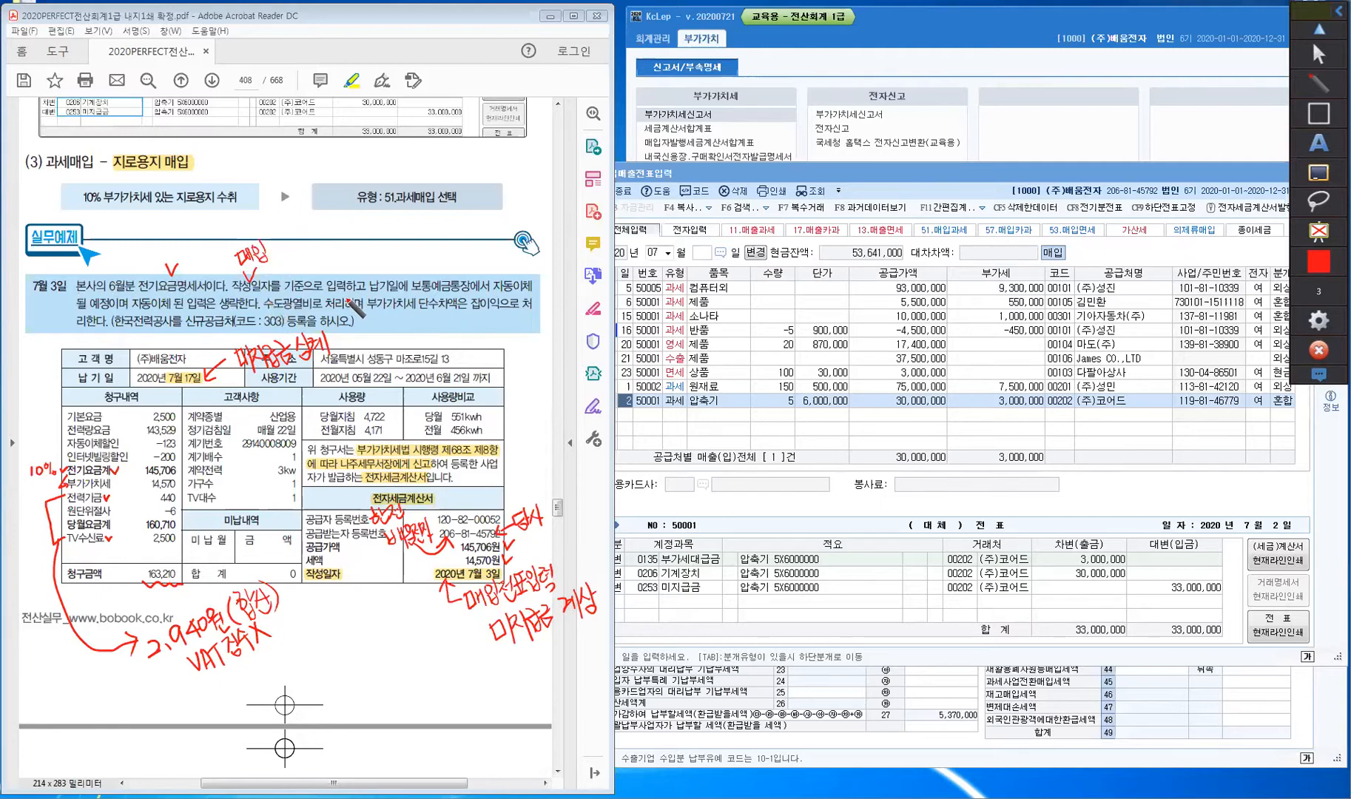
{"action": "left_click_drag", "start_coordinate": [369, 259], "coordinate": [392, 272]}
{"action": "left_click_drag", "start_coordinate": [131, 295], "coordinate": [131, 313]}
{"action": "left_click_drag", "start_coordinate": [257, 226], "coordinate": [307, 247]}
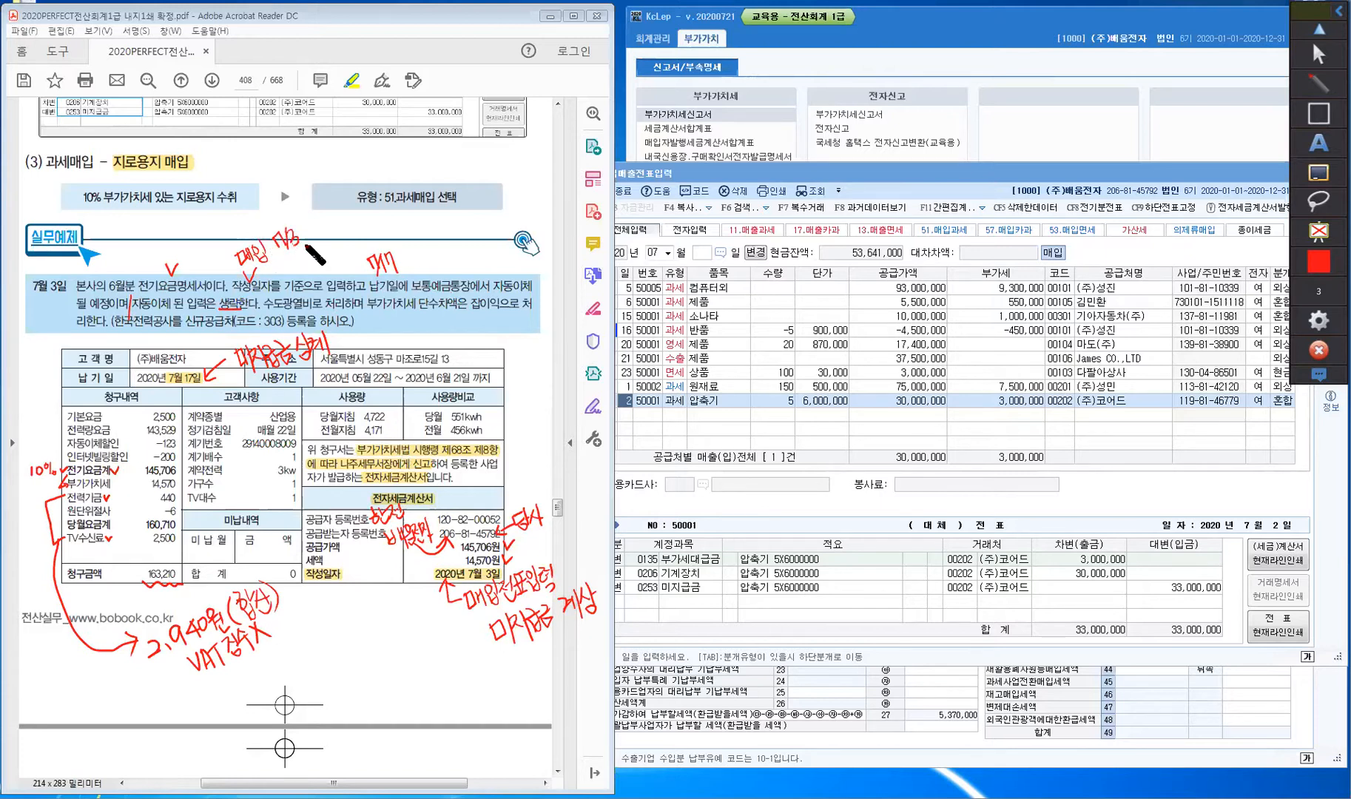
{"action": "left_click_drag", "start_coordinate": [405, 250], "coordinate": [416, 253]}
{"action": "mouse_move", "coordinate": [411, 259]}
{"action": "left_mouse_down"}
{"action": "mouse_move", "coordinate": [451, 244]}
{"action": "mouse_move", "coordinate": [428, 268]}
{"action": "left_mouse_up"}
- Add circled labels near the heading noting the 수도광열비 account
{"action": "mouse_move", "coordinate": [158, 278]}
{"action": "left_mouse_down"}
{"action": "mouse_move", "coordinate": [161, 198]}
{"action": "mouse_move", "coordinate": [235, 154]}
{"action": "mouse_move", "coordinate": [139, 276]}
{"action": "mouse_move", "coordinate": [162, 262]}
{"action": "left_mouse_up"}
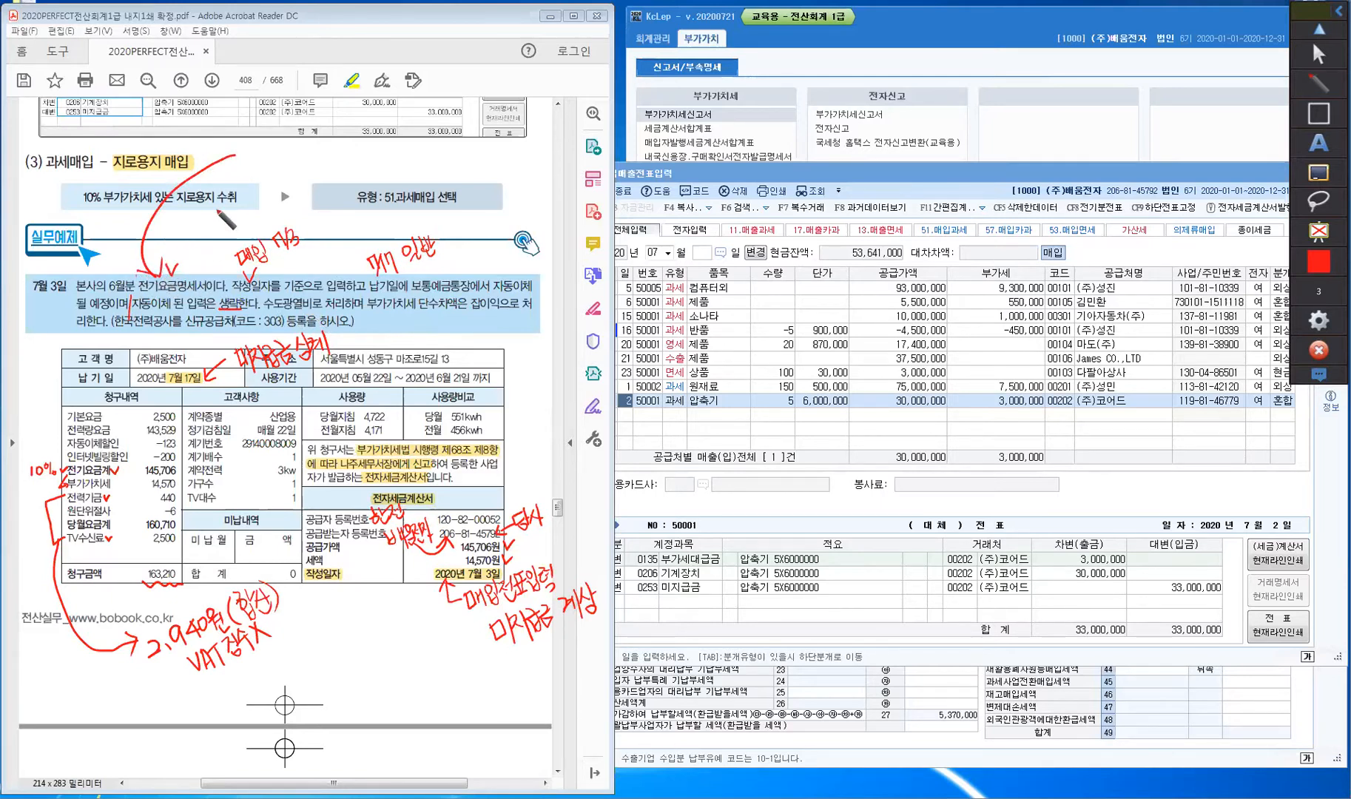
{"action": "left_click_drag", "start_coordinate": [247, 141], "coordinate": [258, 153]}
{"action": "left_click_drag", "start_coordinate": [247, 148], "coordinate": [265, 144]}
{"action": "mouse_move", "coordinate": [261, 139]}
{"action": "left_mouse_down"}
{"action": "mouse_move", "coordinate": [263, 152]}
{"action": "mouse_move", "coordinate": [241, 128]}
{"action": "mouse_move", "coordinate": [267, 163]}
{"action": "left_mouse_up"}
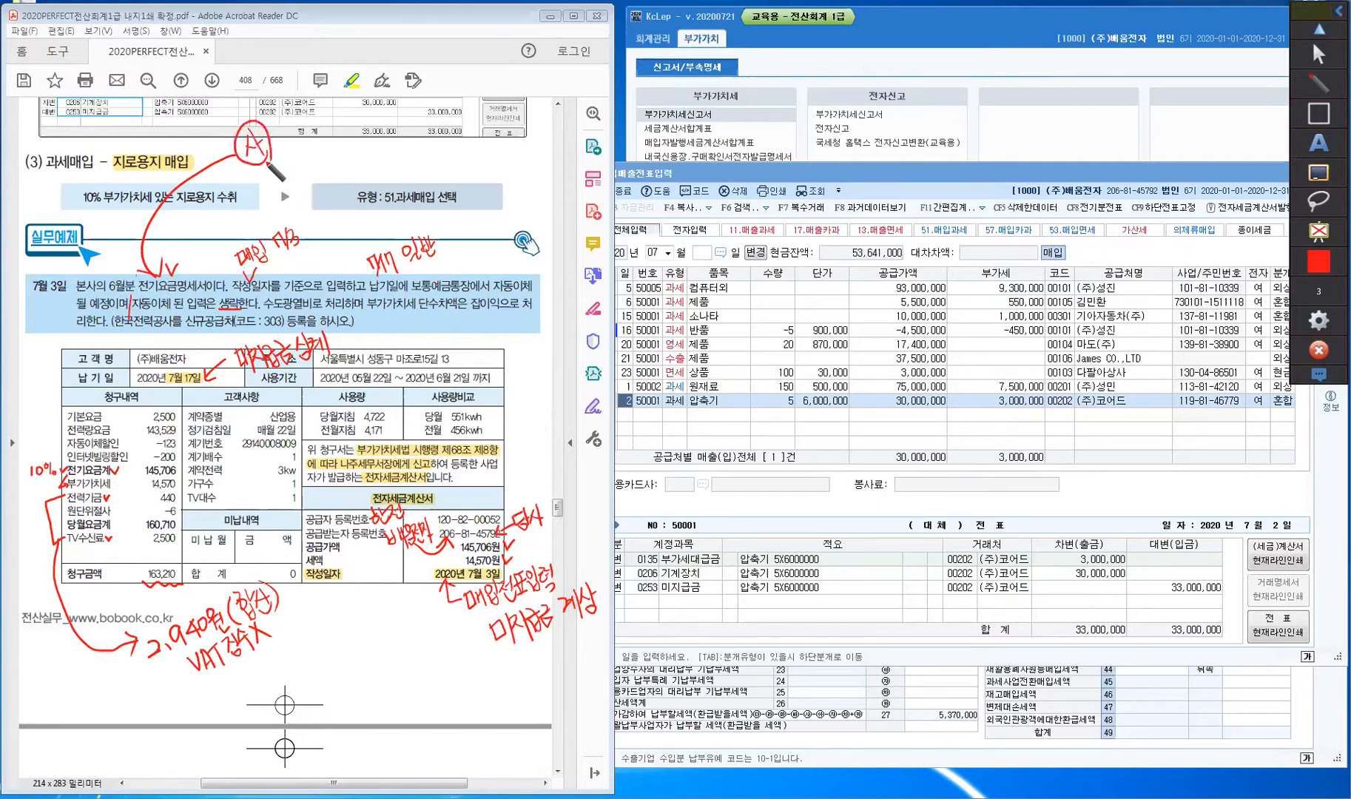
{"action": "mouse_move", "coordinate": [287, 116]}
{"action": "left_mouse_down"}
{"action": "mouse_move", "coordinate": [284, 129]}
{"action": "mouse_move", "coordinate": [304, 125]}
{"action": "left_mouse_up"}
{"action": "mouse_move", "coordinate": [300, 131]}
{"action": "left_mouse_down"}
{"action": "mouse_move", "coordinate": [304, 145]}
{"action": "mouse_move", "coordinate": [309, 117]}
{"action": "left_mouse_up"}
{"action": "left_click_drag", "start_coordinate": [302, 121], "coordinate": [310, 127]}
{"action": "left_click_drag", "start_coordinate": [306, 128], "coordinate": [324, 117]}
{"action": "left_click_drag", "start_coordinate": [321, 116], "coordinate": [330, 118]}
{"action": "mouse_move", "coordinate": [330, 100]}
{"action": "left_mouse_down"}
{"action": "mouse_move", "coordinate": [357, 122]}
{"action": "mouse_move", "coordinate": [366, 82]}
{"action": "mouse_move", "coordinate": [373, 104]}
{"action": "left_mouse_up"}
{"action": "mouse_move", "coordinate": [265, 180]}
{"action": "left_mouse_down"}
{"action": "mouse_move", "coordinate": [278, 193]}
{"action": "mouse_move", "coordinate": [262, 189]}
{"action": "mouse_move", "coordinate": [303, 180]}
{"action": "mouse_move", "coordinate": [300, 198]}
{"action": "mouse_move", "coordinate": [328, 156]}
{"action": "mouse_move", "coordinate": [315, 173]}
{"action": "mouse_move", "coordinate": [327, 170]}
{"action": "left_mouse_up"}
{"action": "left_click_drag", "start_coordinate": [328, 163], "coordinate": [335, 170]}
{"action": "mouse_move", "coordinate": [326, 170]}
{"action": "left_mouse_down"}
{"action": "mouse_move", "coordinate": [362, 170]}
{"action": "mouse_move", "coordinate": [372, 126]}
{"action": "left_mouse_up"}
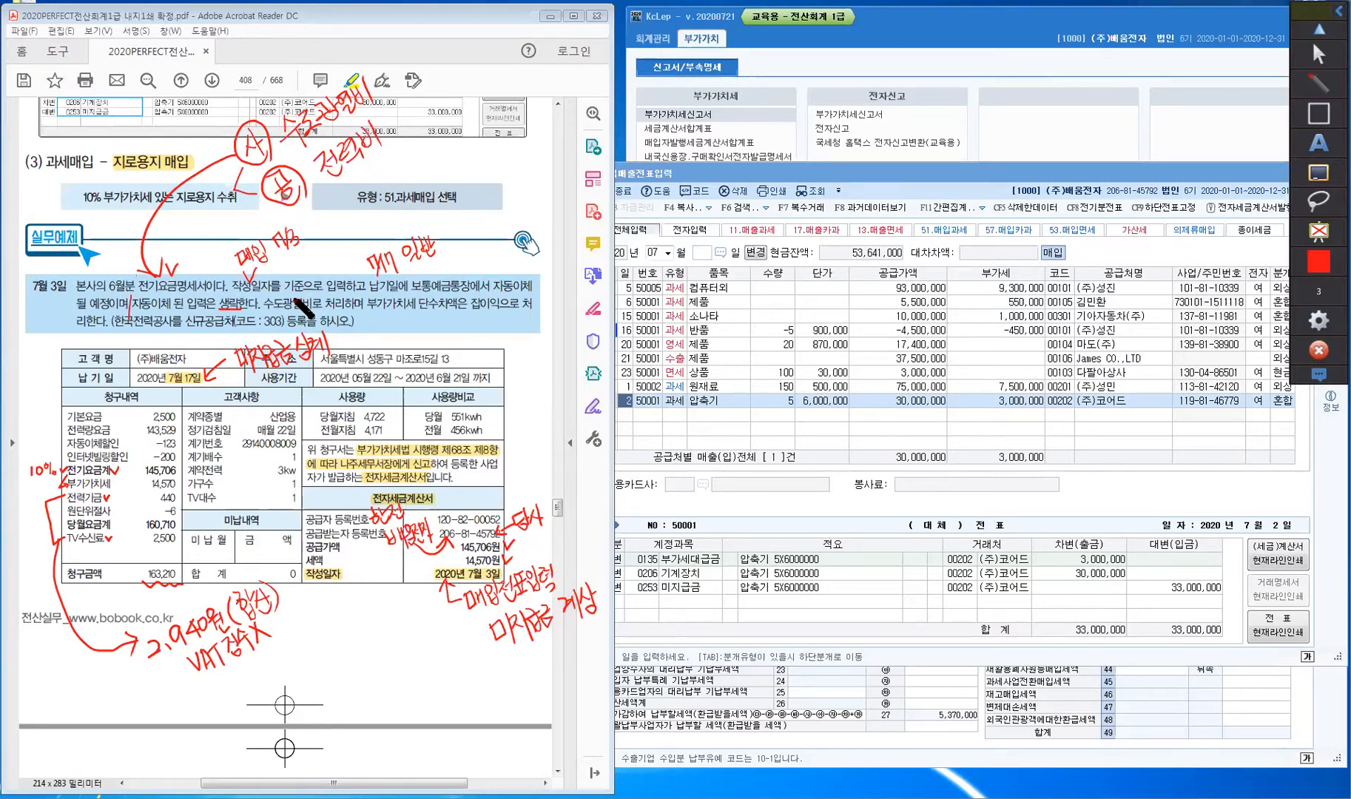
- Underline 본사의, circle the -6 rounding, and link the 6원 단수차액 to 잡이익 with a note
{"action": "left_click_drag", "start_coordinate": [76, 295], "coordinate": [101, 296]}
{"action": "mouse_move", "coordinate": [174, 517]}
{"action": "left_mouse_down"}
{"action": "mouse_move", "coordinate": [157, 509]}
{"action": "mouse_move", "coordinate": [176, 516]}
{"action": "left_mouse_up"}
{"action": "mouse_move", "coordinate": [420, 310]}
{"action": "left_mouse_down"}
{"action": "mouse_move", "coordinate": [459, 308]}
{"action": "mouse_move", "coordinate": [436, 327]}
{"action": "mouse_move", "coordinate": [454, 327]}
{"action": "left_mouse_up"}
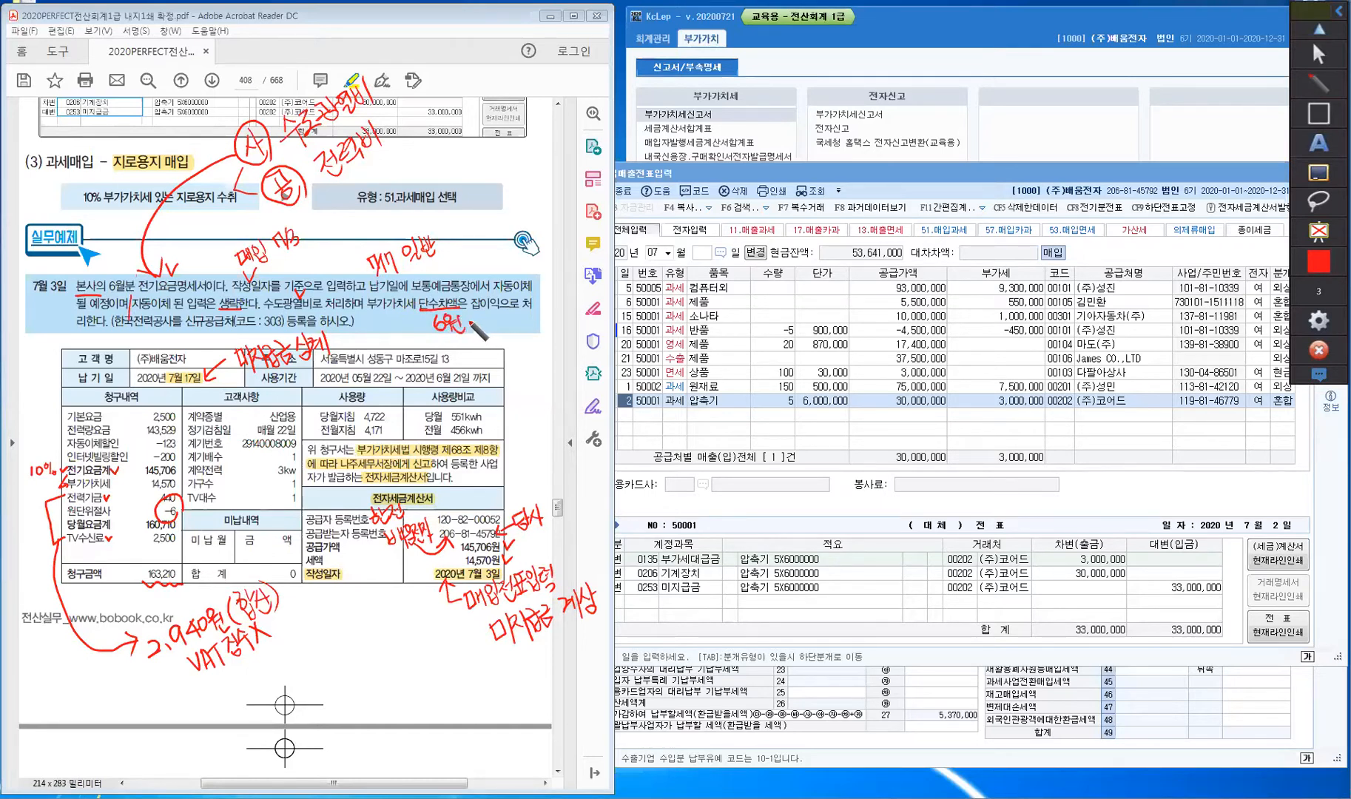
{"action": "left_click_drag", "start_coordinate": [487, 321], "coordinate": [493, 318]}
{"action": "mouse_move", "coordinate": [505, 256]}
{"action": "left_mouse_down"}
{"action": "mouse_move", "coordinate": [558, 250]}
{"action": "mouse_move", "coordinate": [568, 232]}
{"action": "mouse_move", "coordinate": [570, 247]}
{"action": "left_mouse_up"}
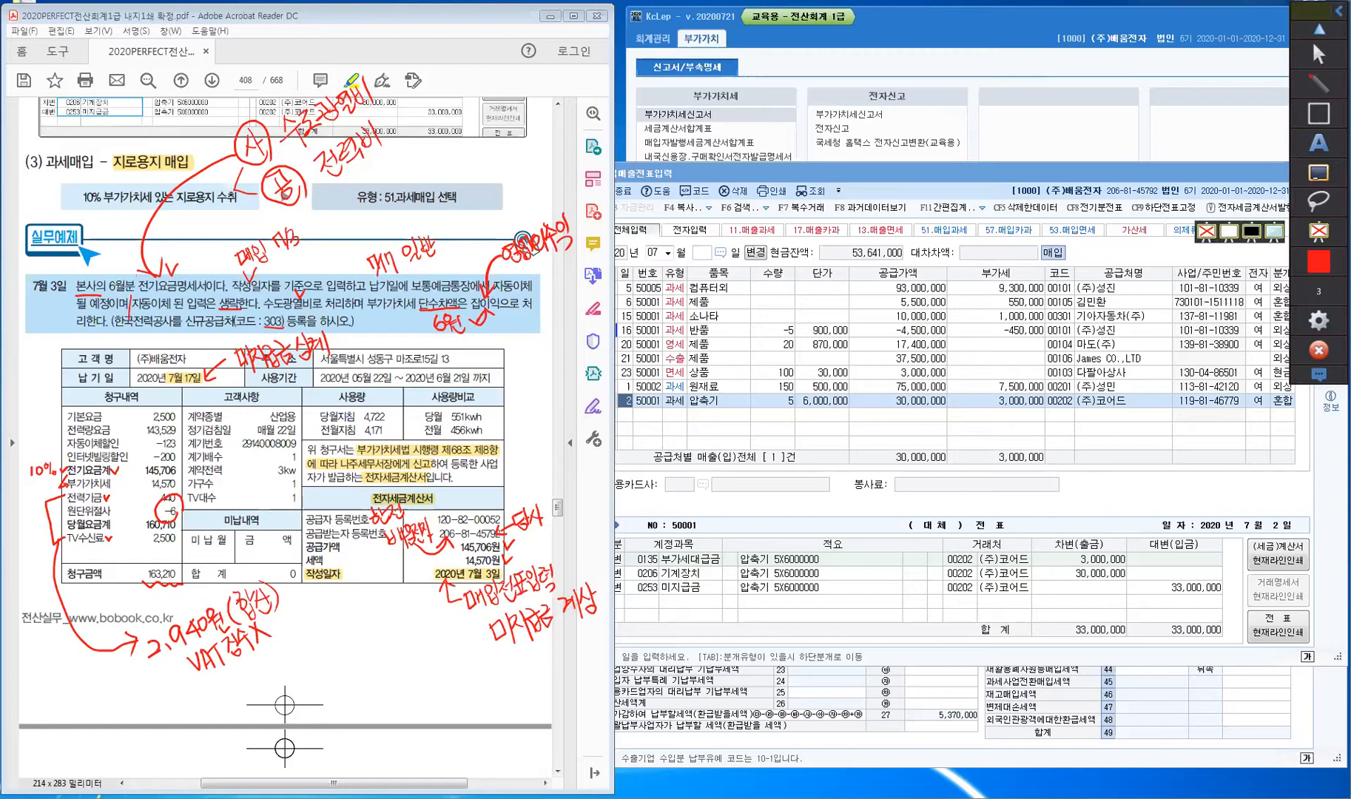
- Start a new purchase row on day 3 as type 51 과세 with item 전기요금
{"action": "left_click", "coordinate": [1317, 176]}
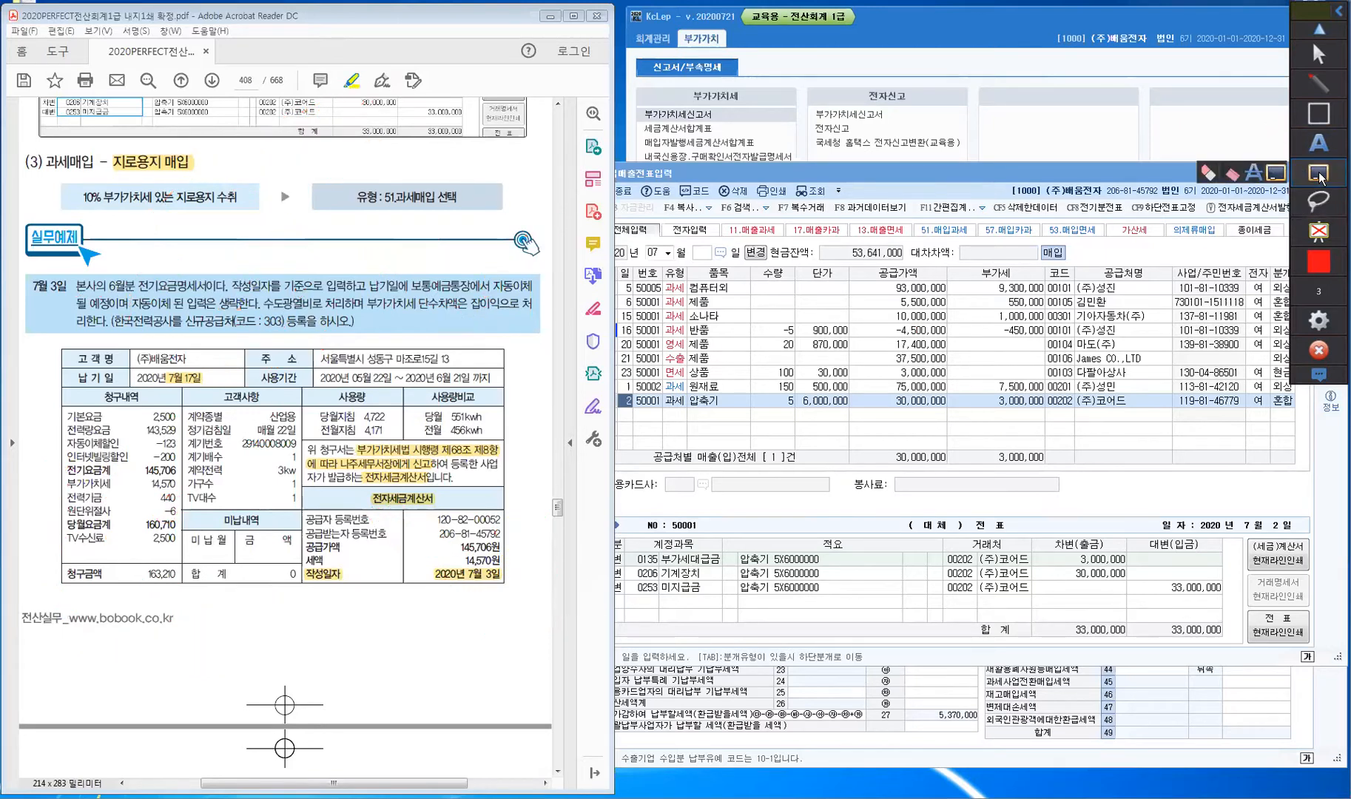
{"action": "left_click", "coordinate": [675, 412]}
{"action": "left_click", "coordinate": [626, 415]}
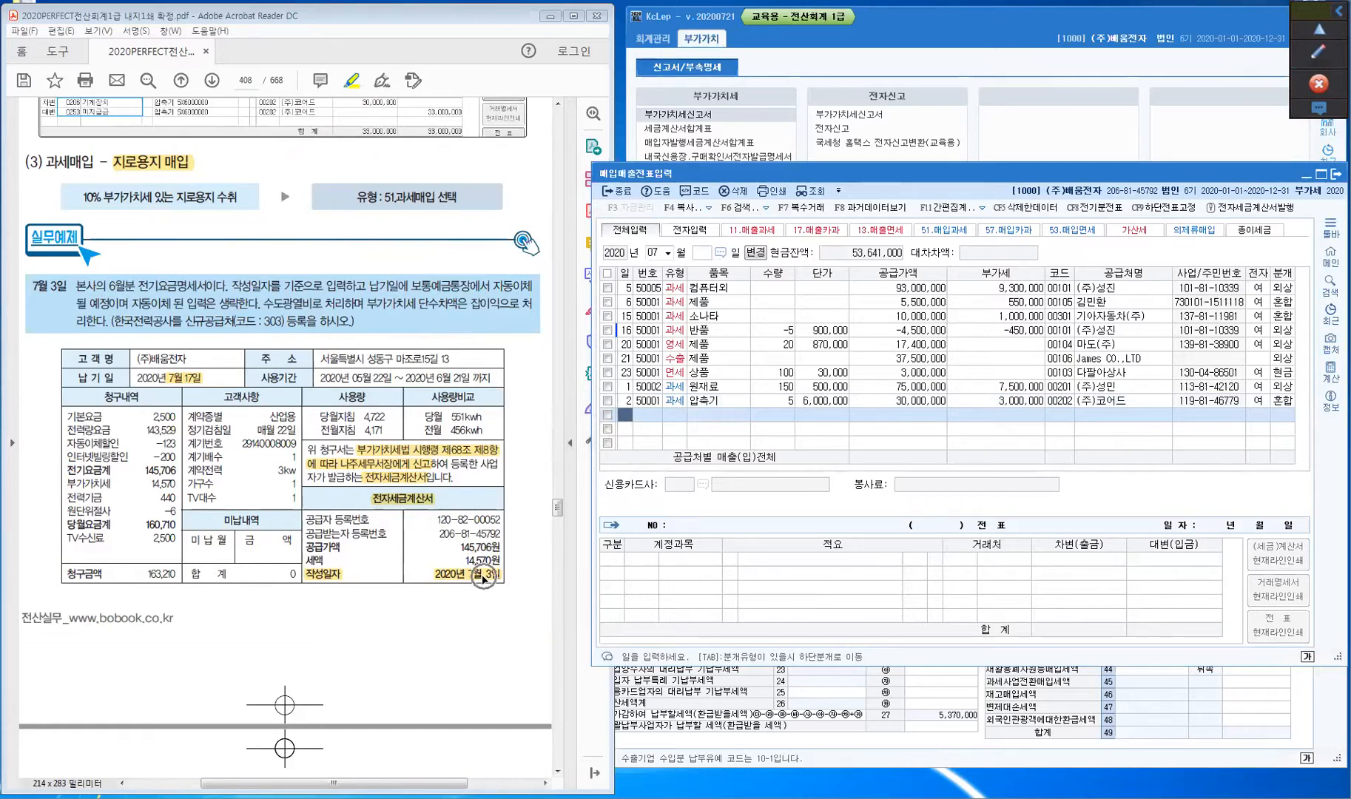
{"action": "type", "text": "3"}
{"action": "key", "text": "Return"}
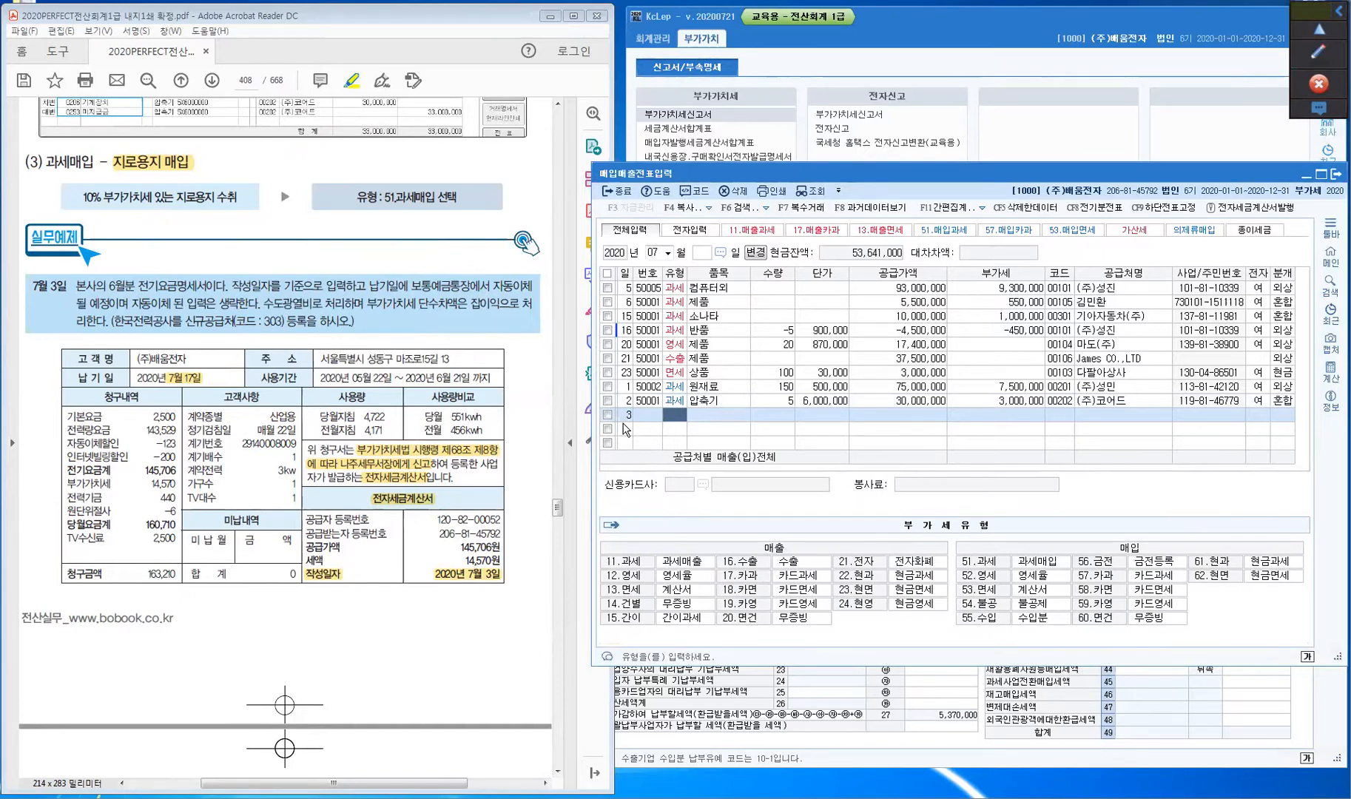
{"action": "left_click", "coordinate": [400, 508]}
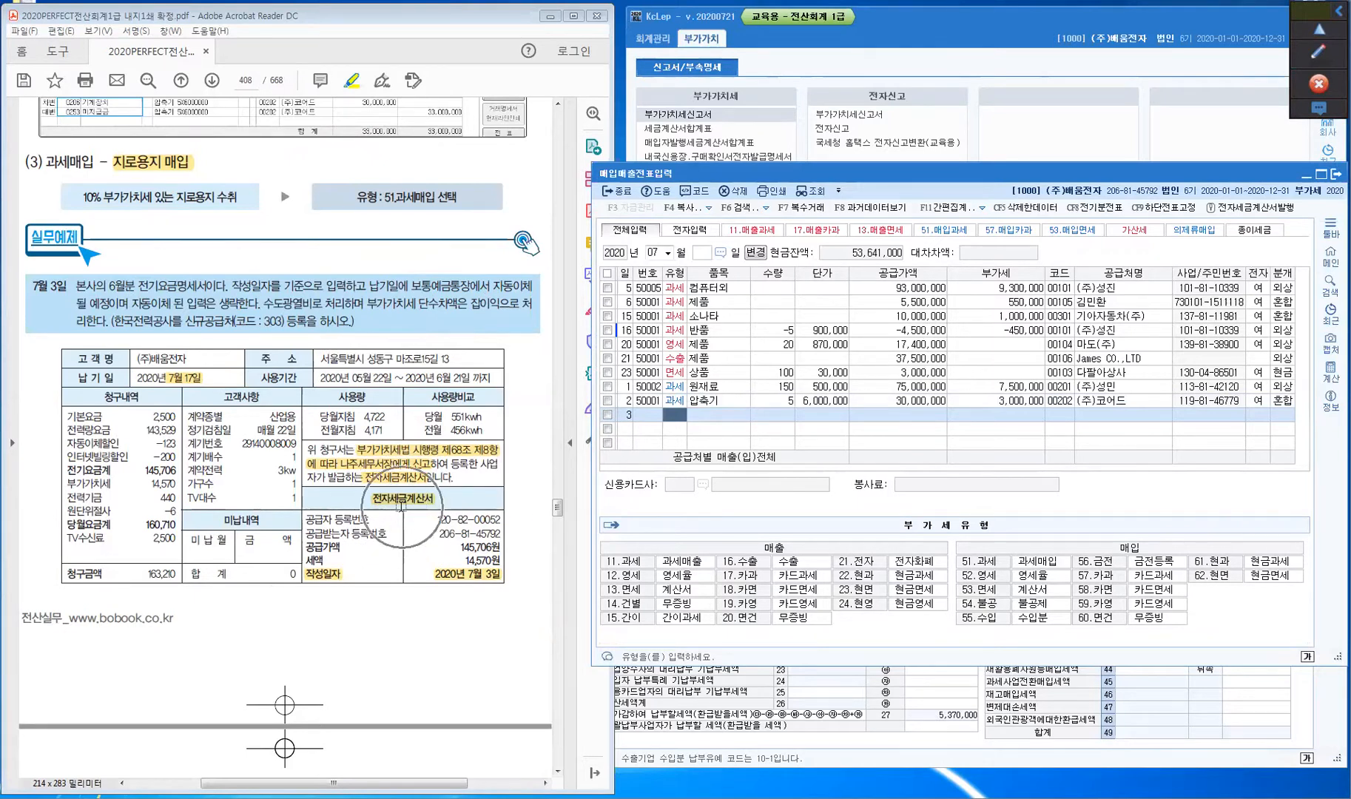
{"action": "left_click", "coordinate": [1024, 569]}
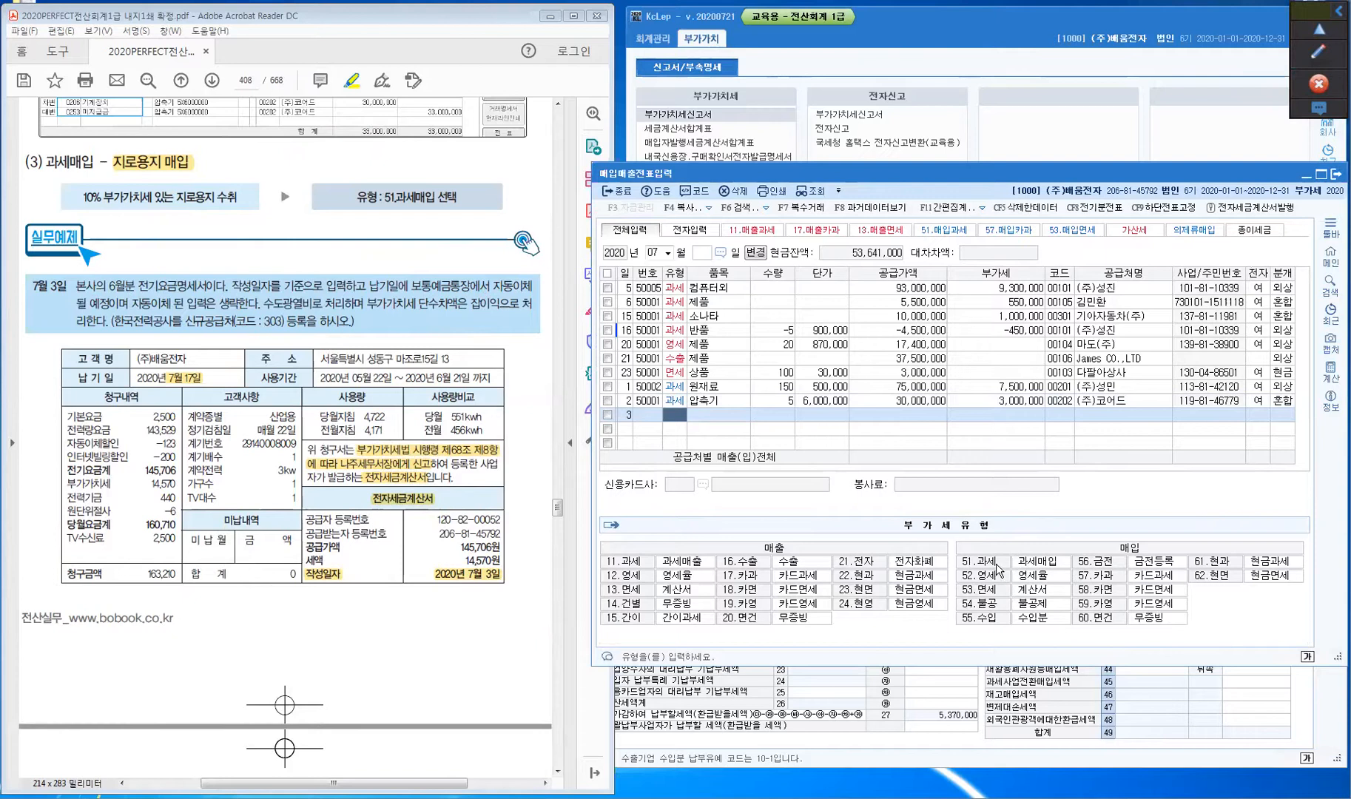
{"action": "type", "text": "51"}
{"action": "key", "text": "Return"}
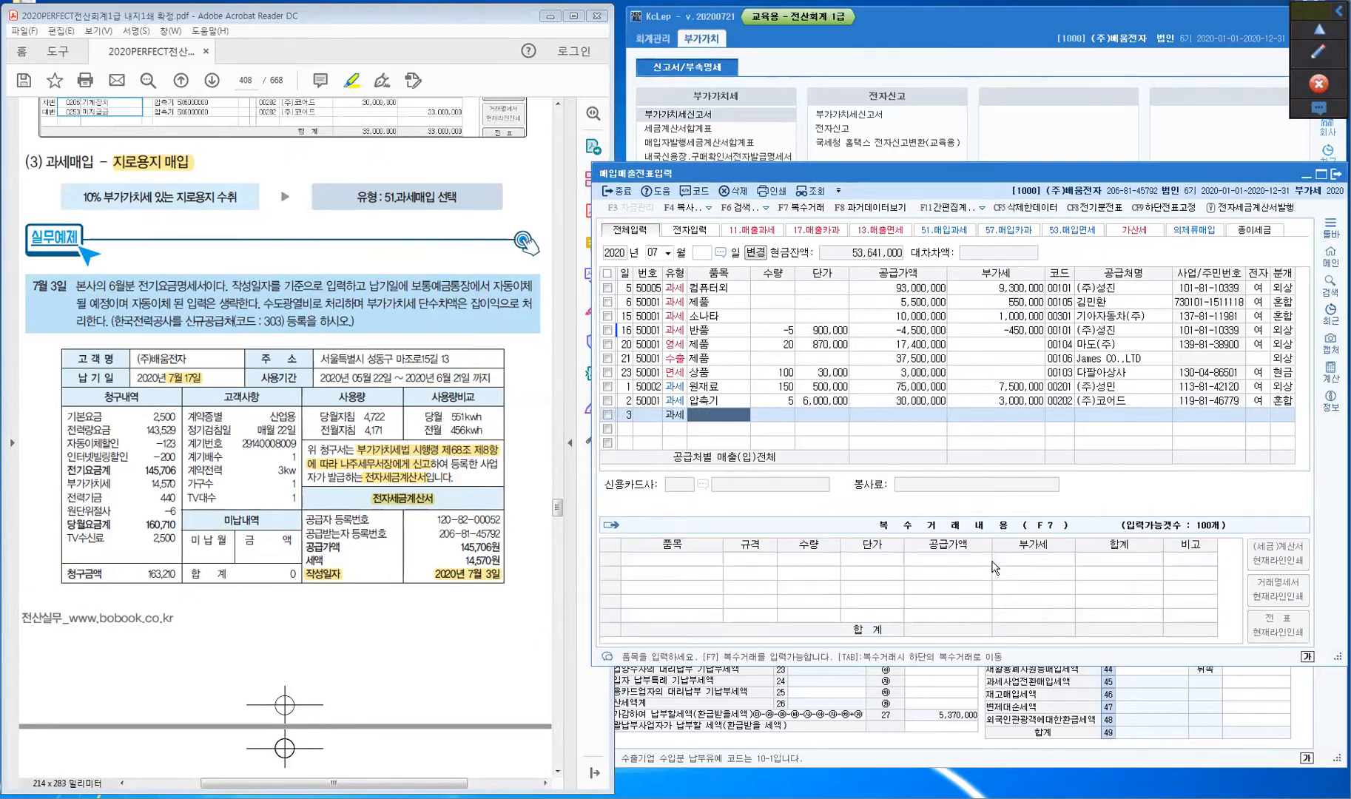
{"action": "type", "text": "전기요금"}
{"action": "key", "text": "Return"}
{"action": "key", "text": "Return"}
{"action": "key", "text": "Return"}
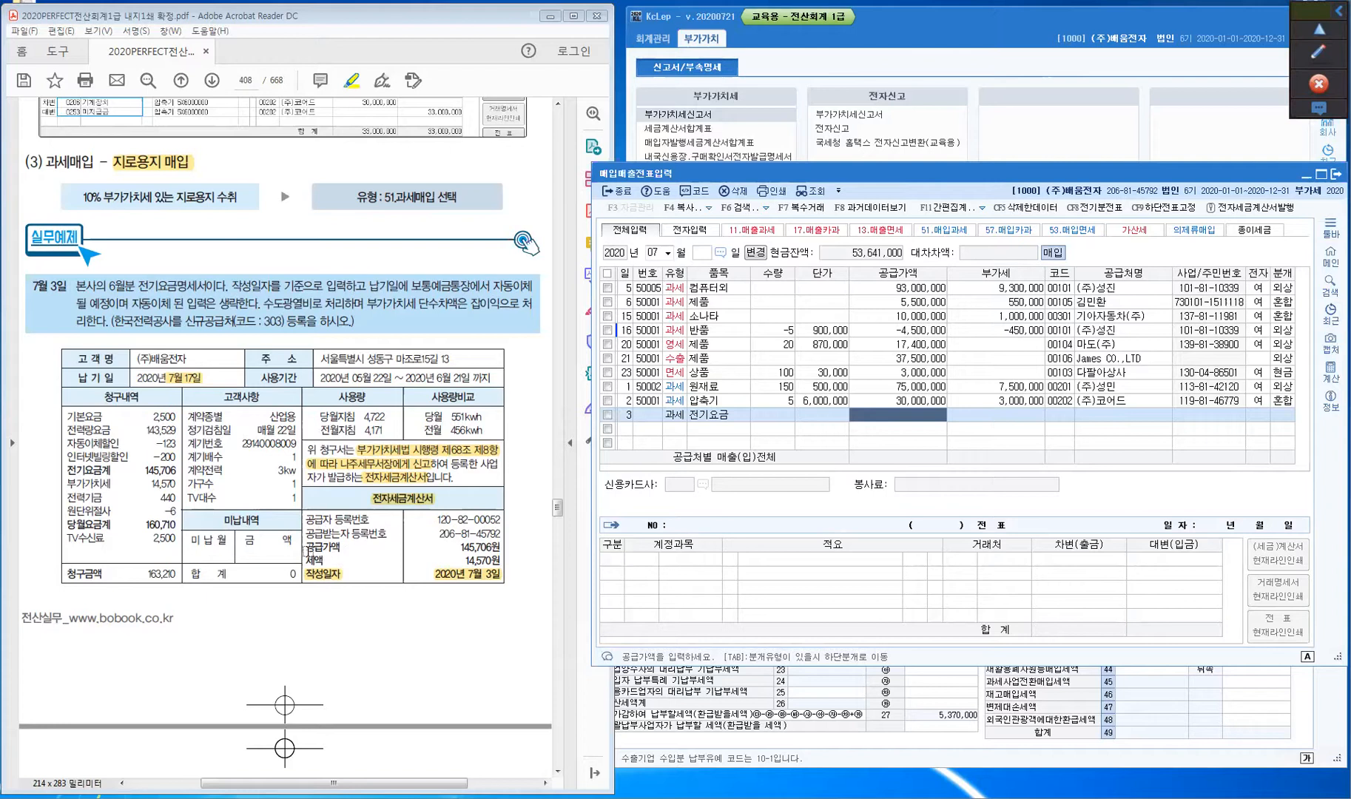
- Enter the bill's 145,706 supply amount and 14,570 VAT on the row
{"action": "left_click", "coordinate": [310, 556]}
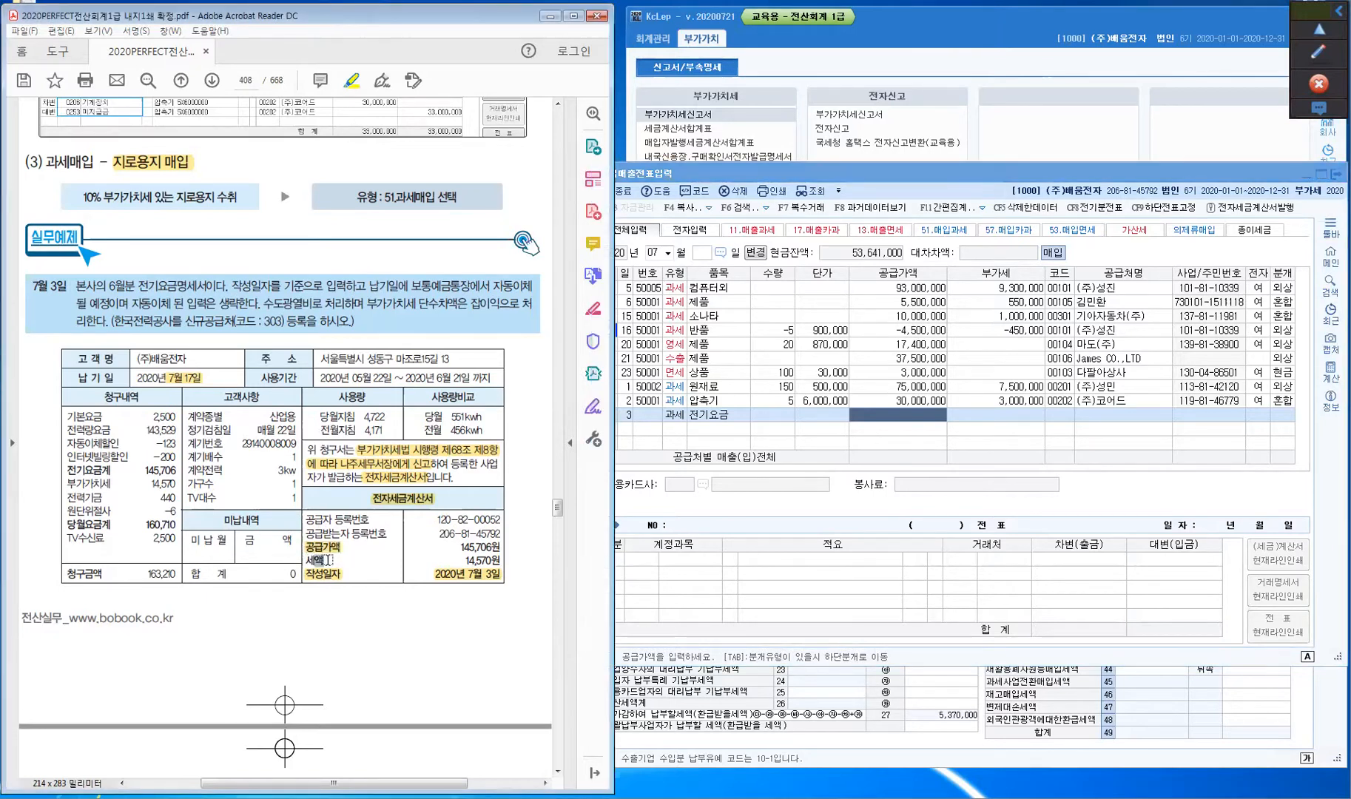
{"action": "left_click", "coordinate": [903, 405]}
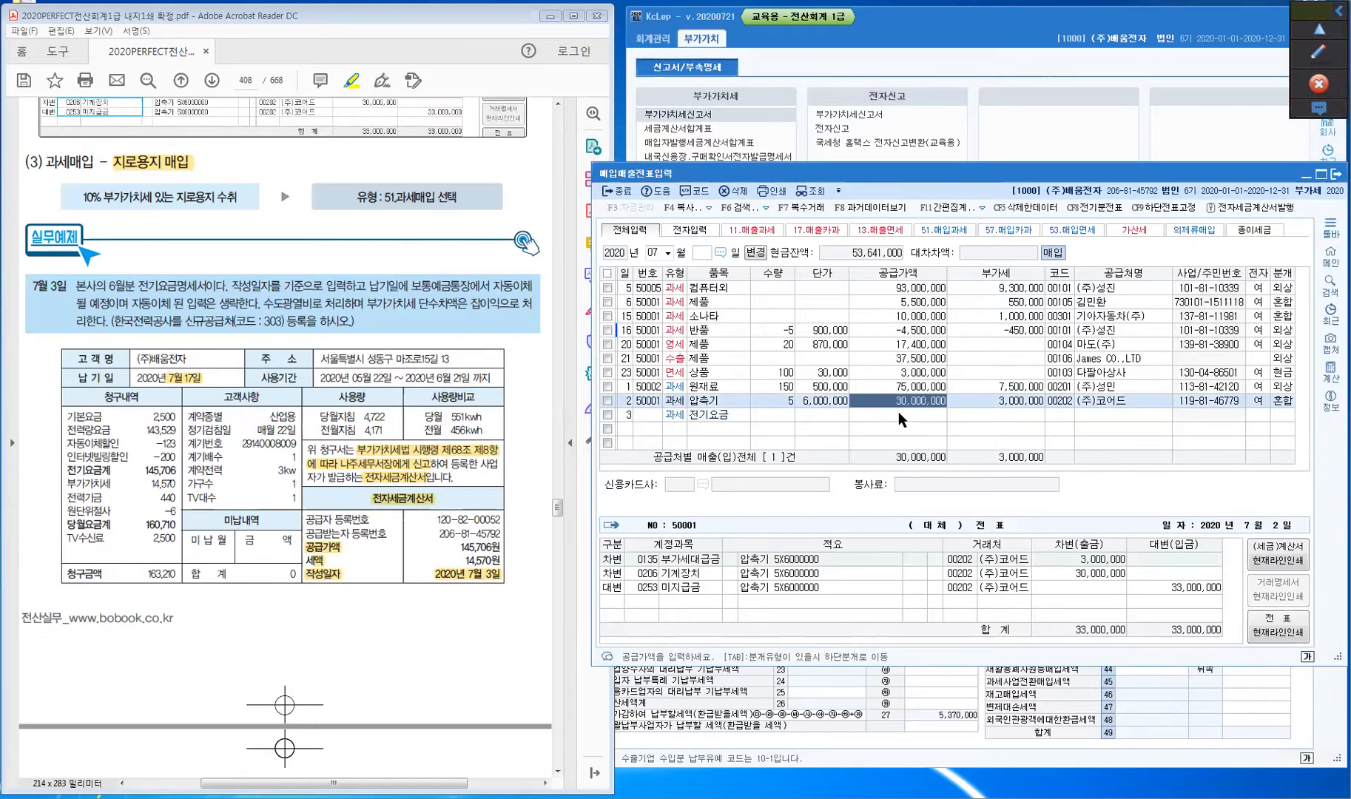
{"action": "left_click", "coordinate": [898, 411]}
{"action": "type", "text": "145,706"}
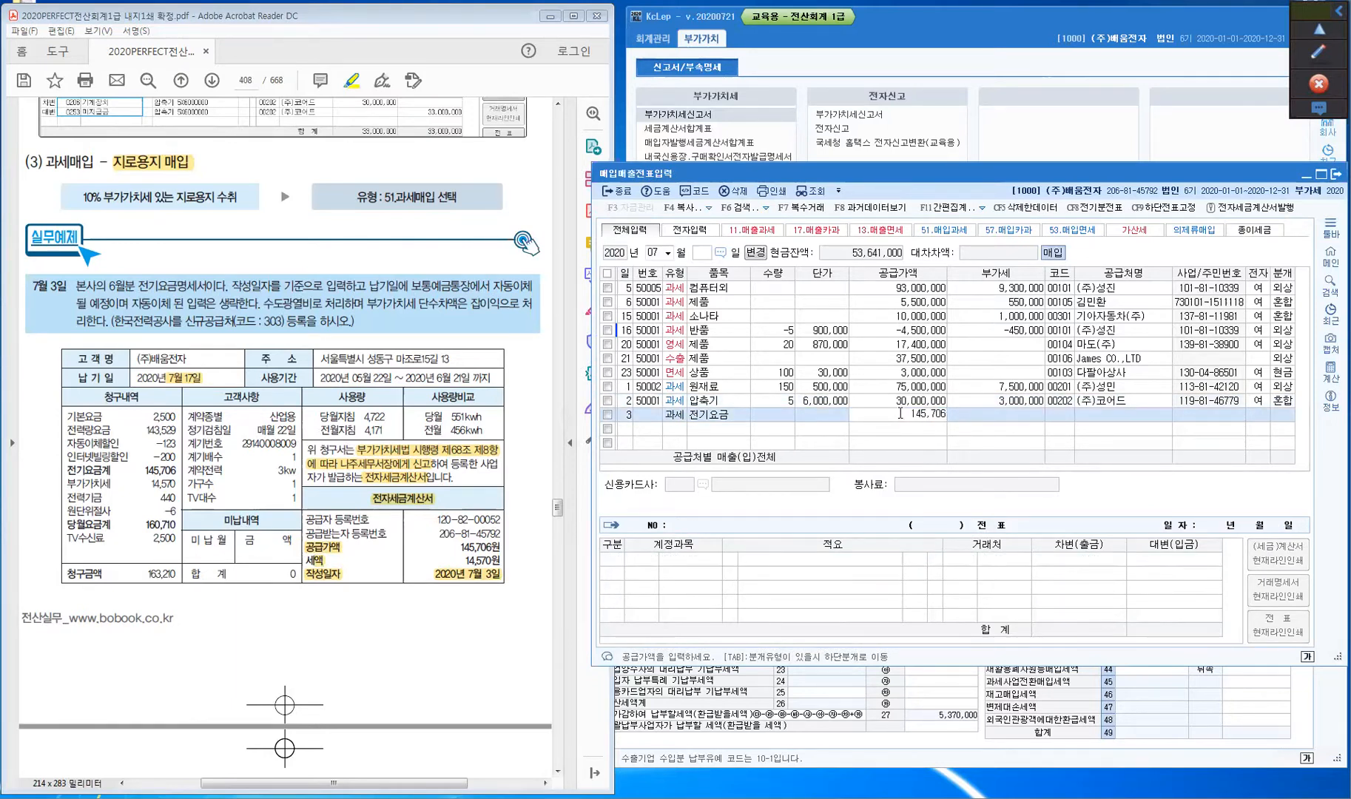
{"action": "key", "text": "Return"}
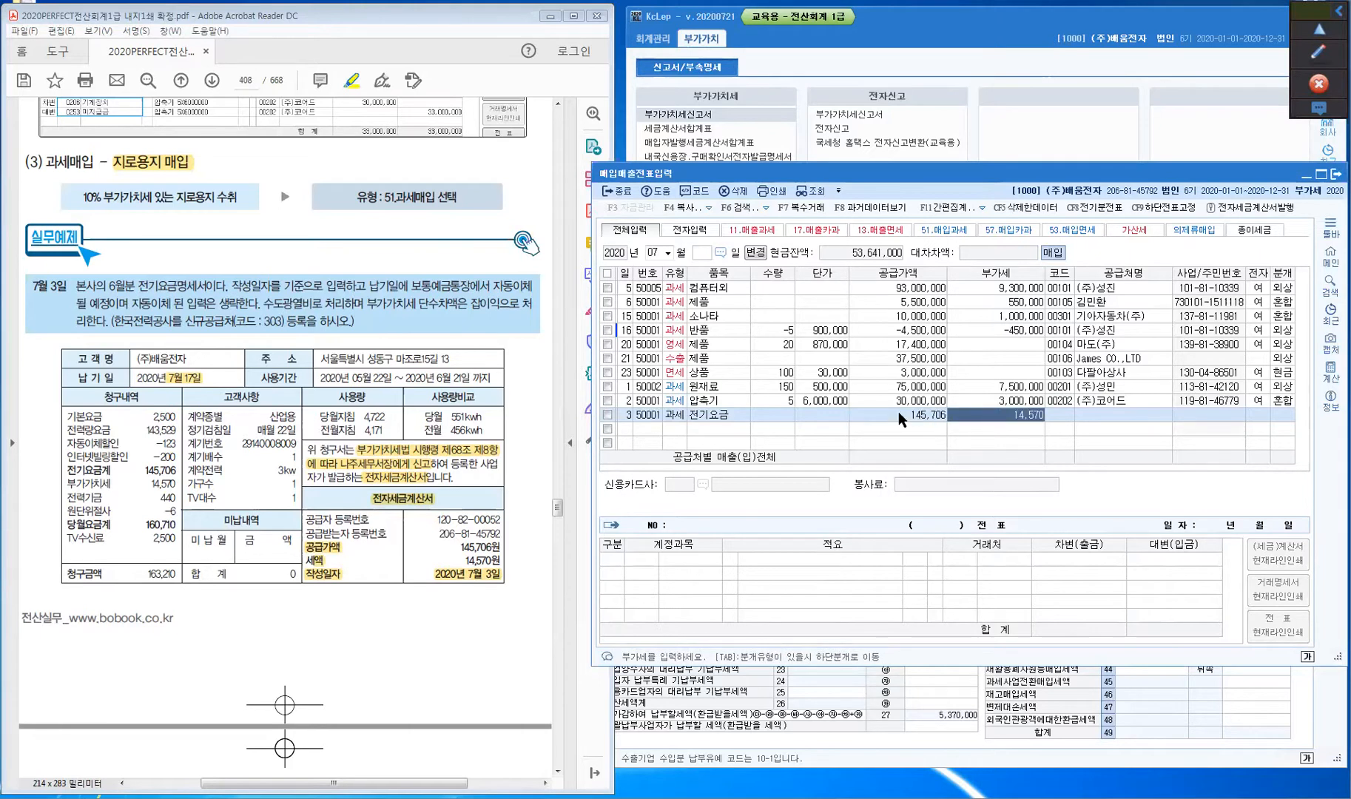
{"action": "key", "text": "Return"}
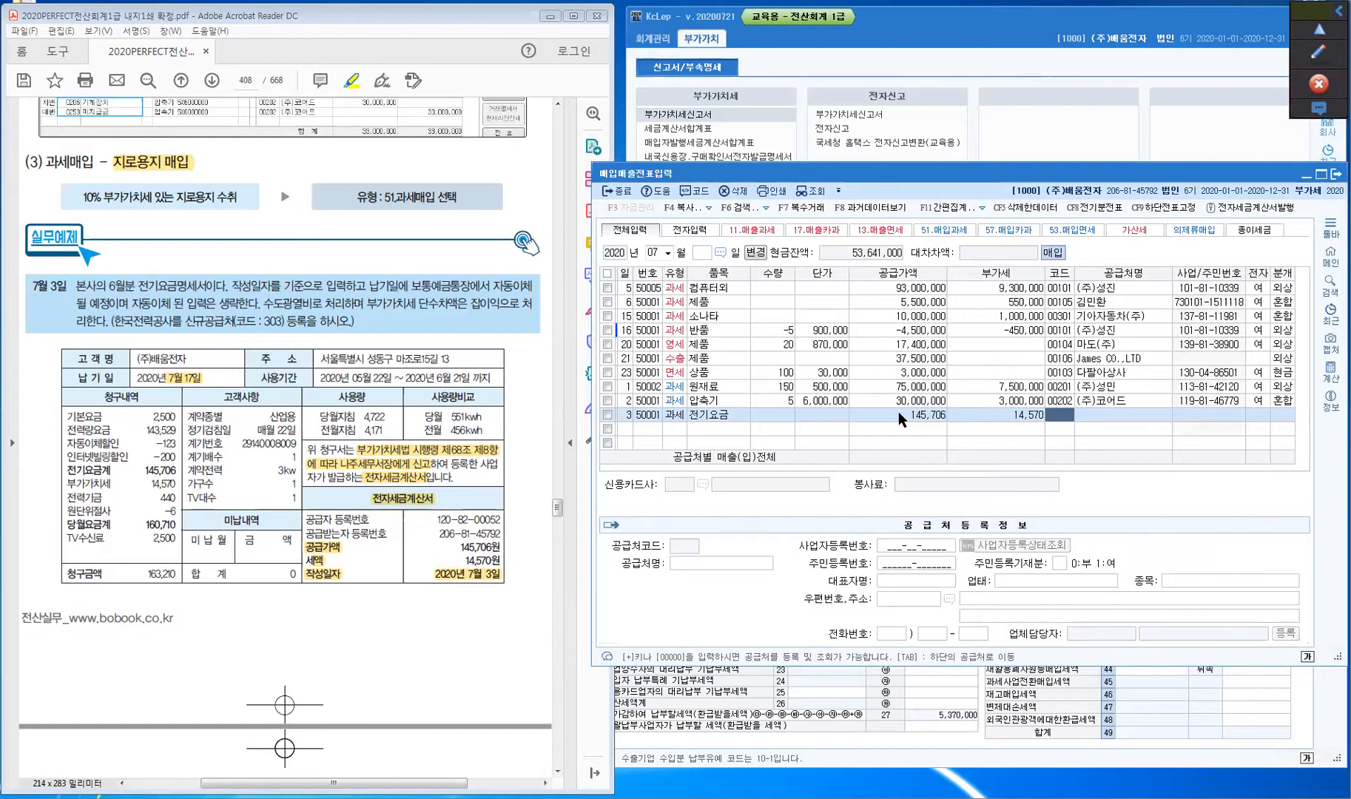
- Register 한국전력공사 under supplier code 303 and attach it to the 전기요금 row
{"action": "key", "text": "plus"}
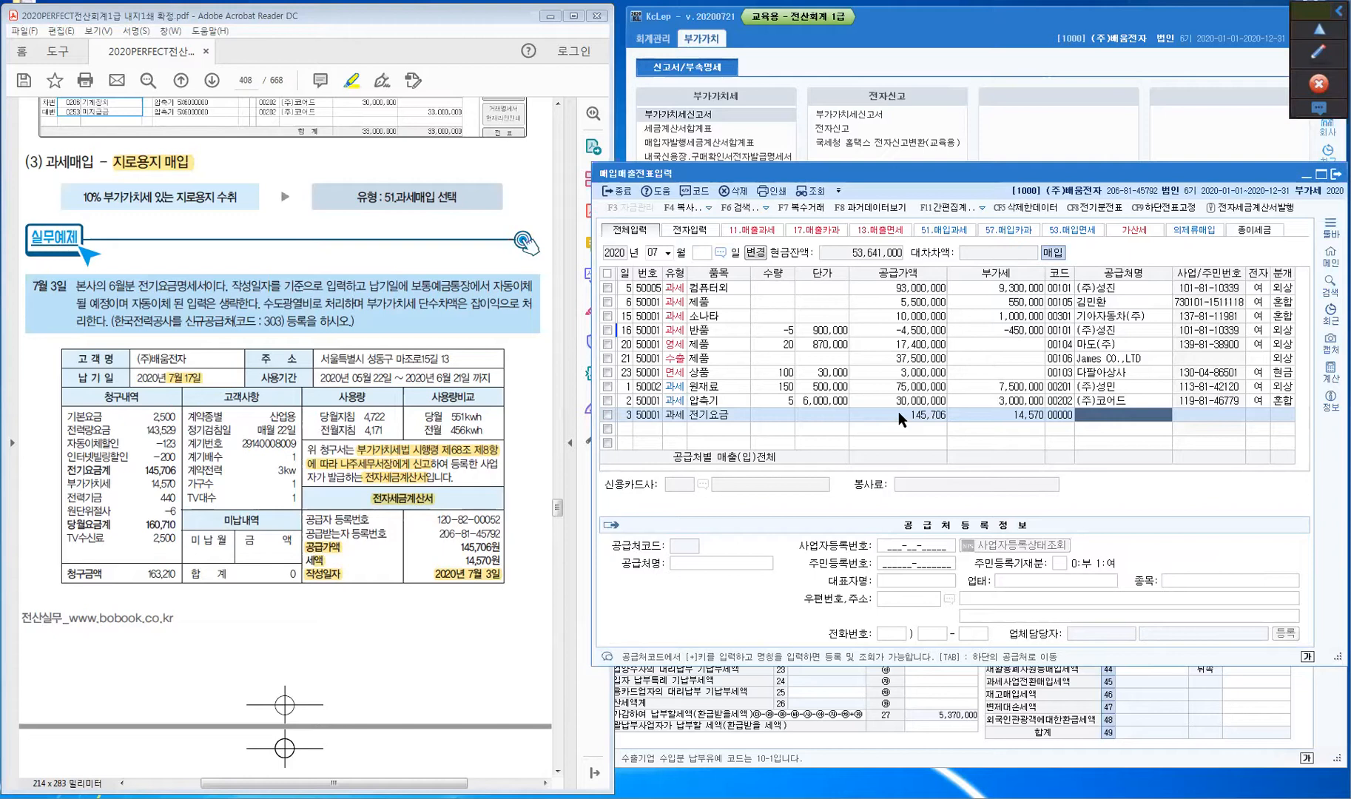
{"action": "type", "text": "한국전력"}
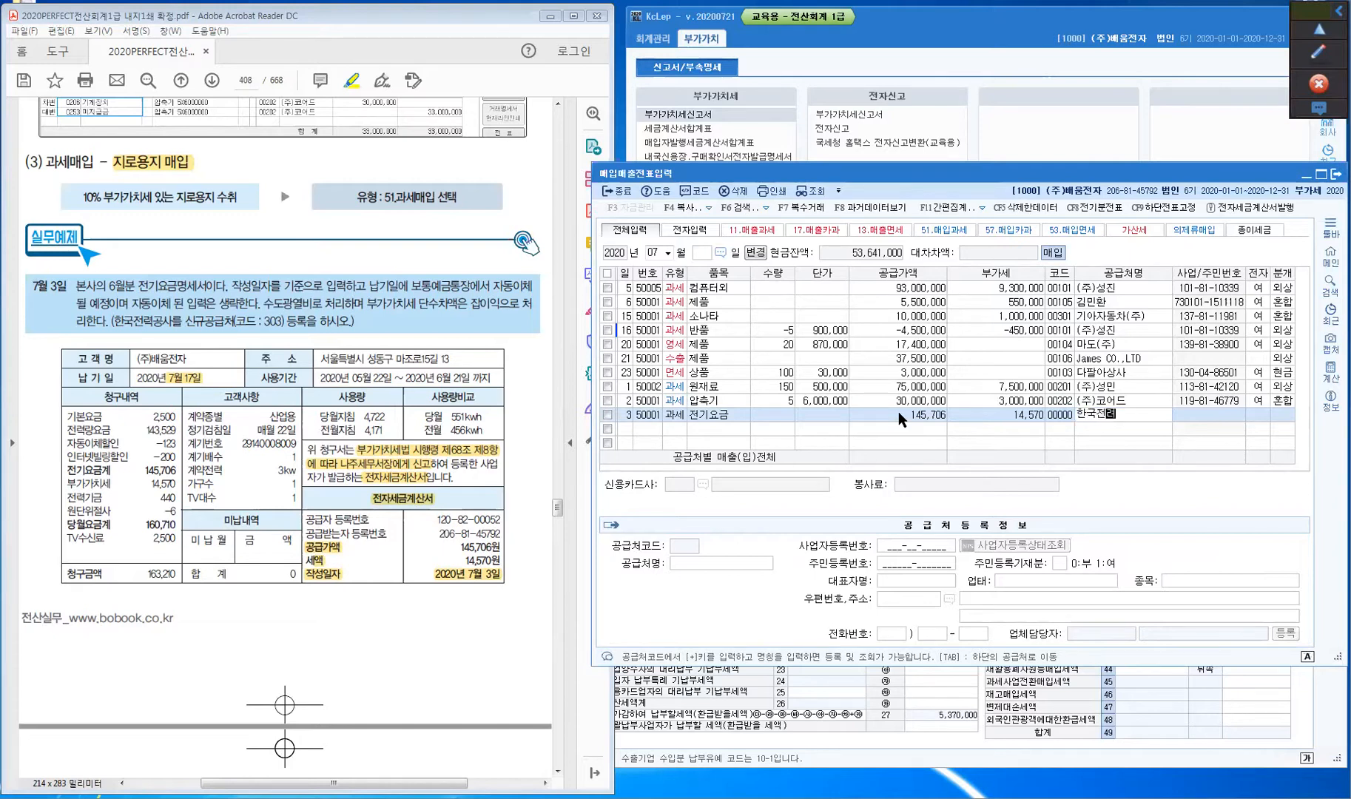
{"action": "type", "text": "공사"}
{"action": "key", "text": "Return"}
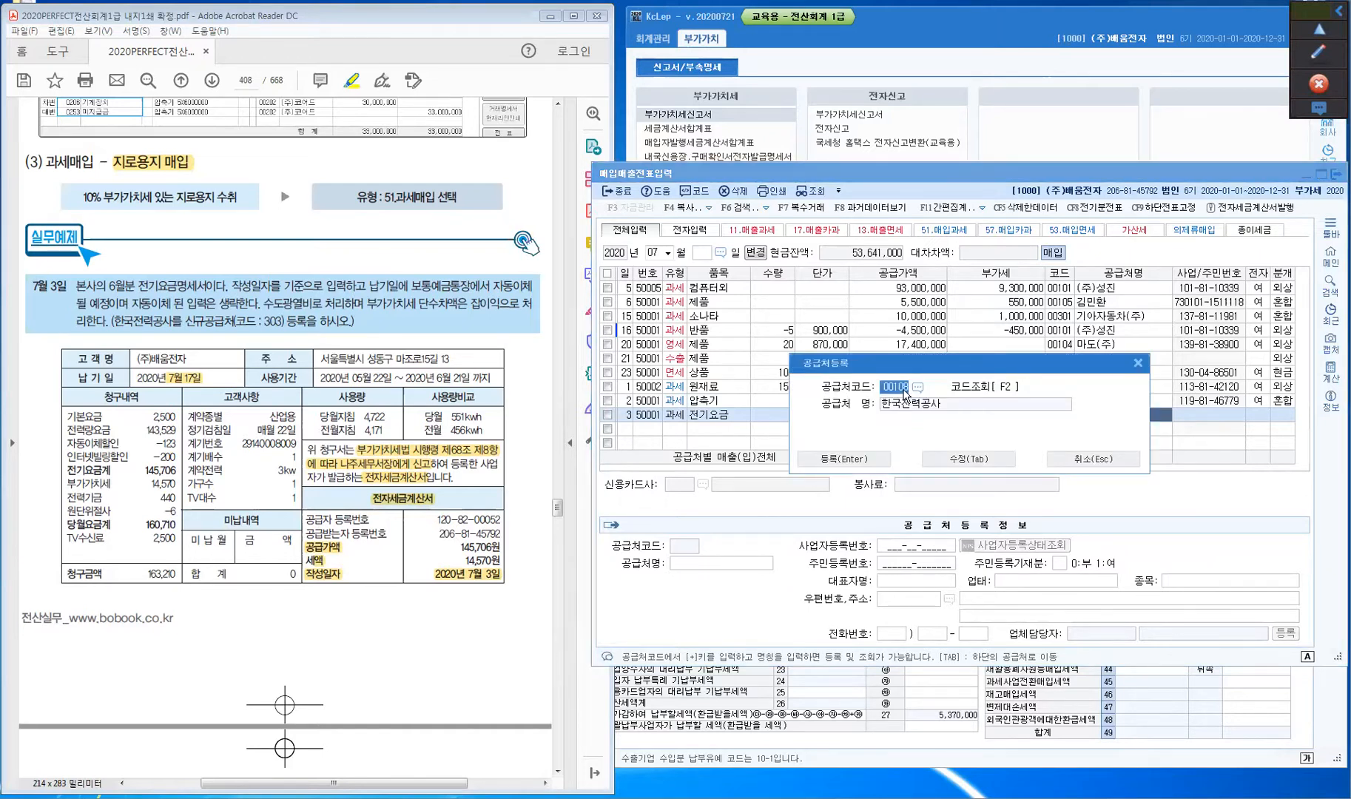
{"action": "left_click", "coordinate": [903, 390]}
{"action": "left_click_drag", "start_coordinate": [264, 323], "coordinate": [283, 326]}
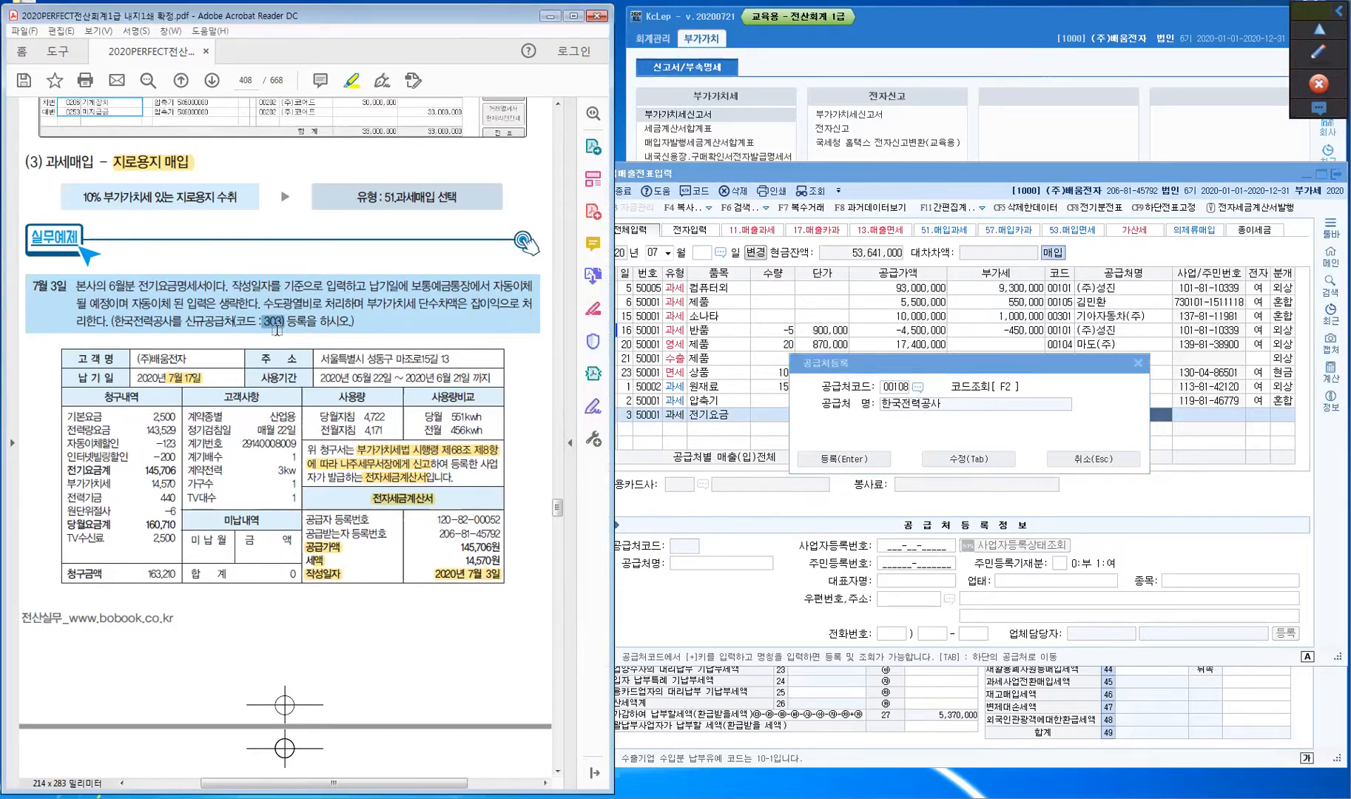
{"action": "left_click", "coordinate": [897, 397]}
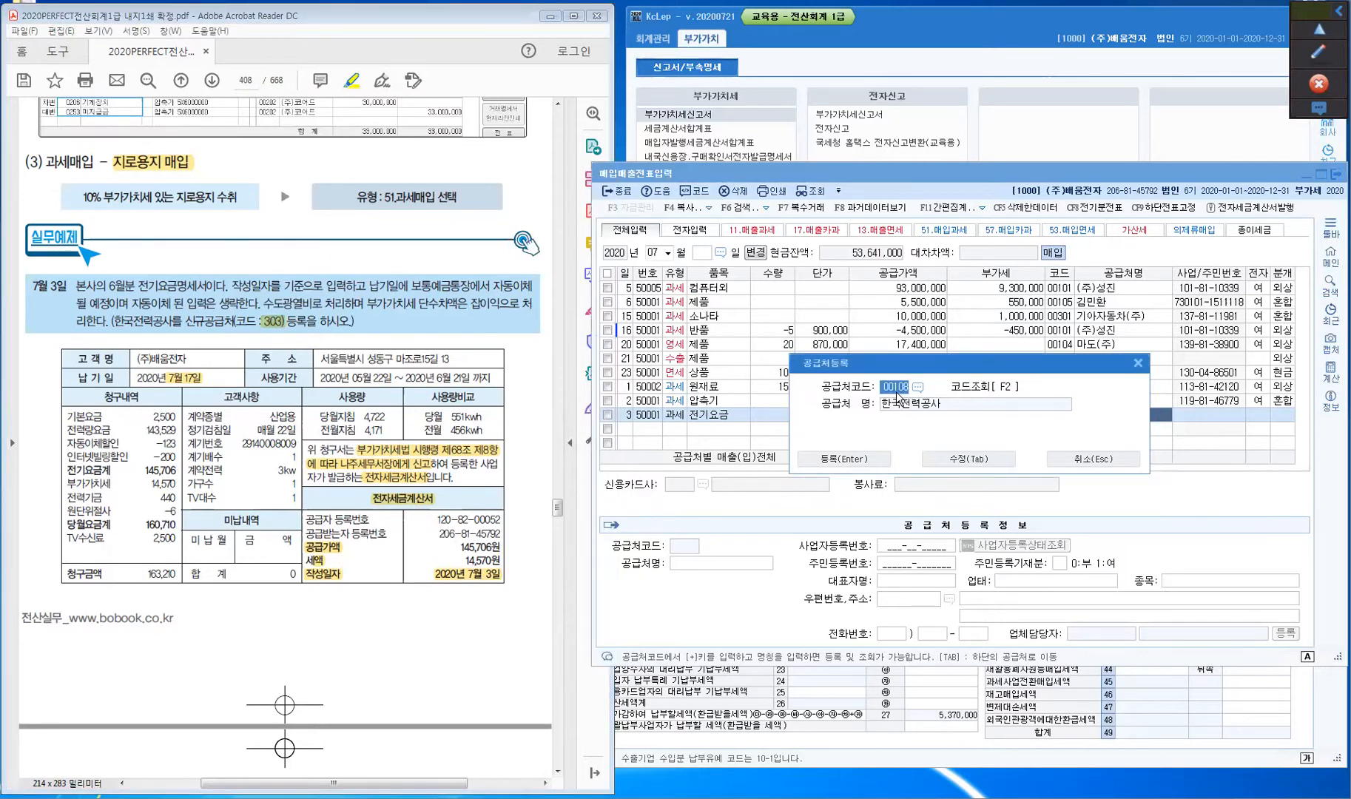
{"action": "type", "text": "303"}
{"action": "left_click", "coordinate": [975, 463]}
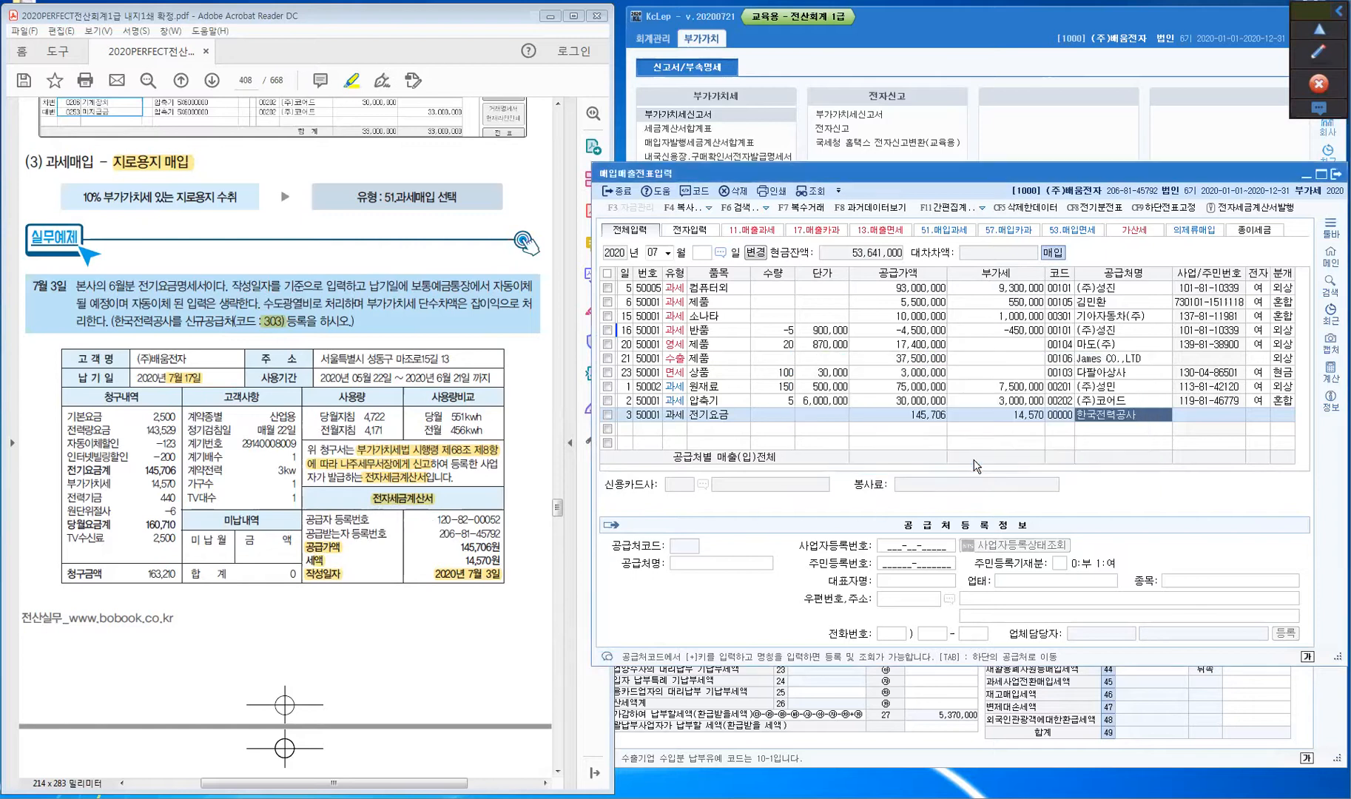
{"action": "left_click", "coordinate": [907, 546]}
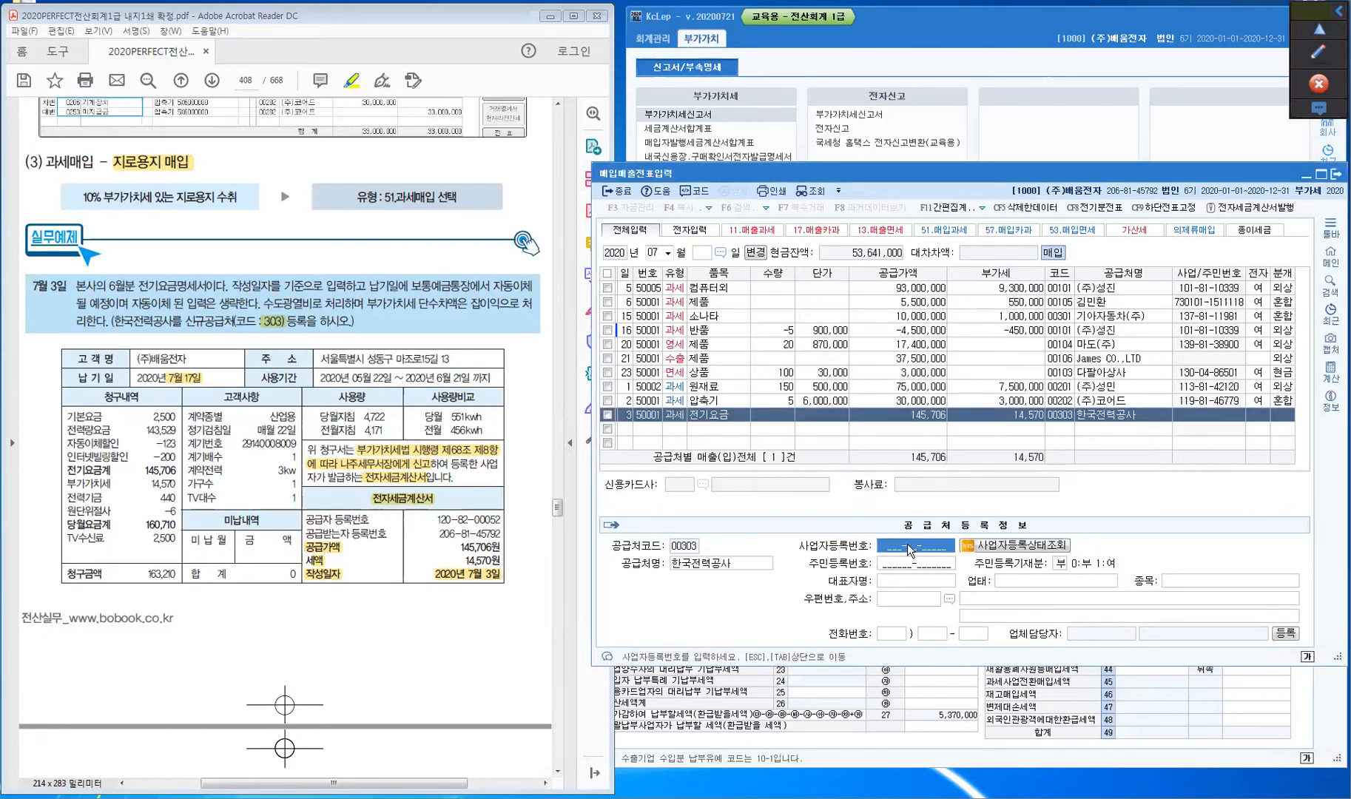
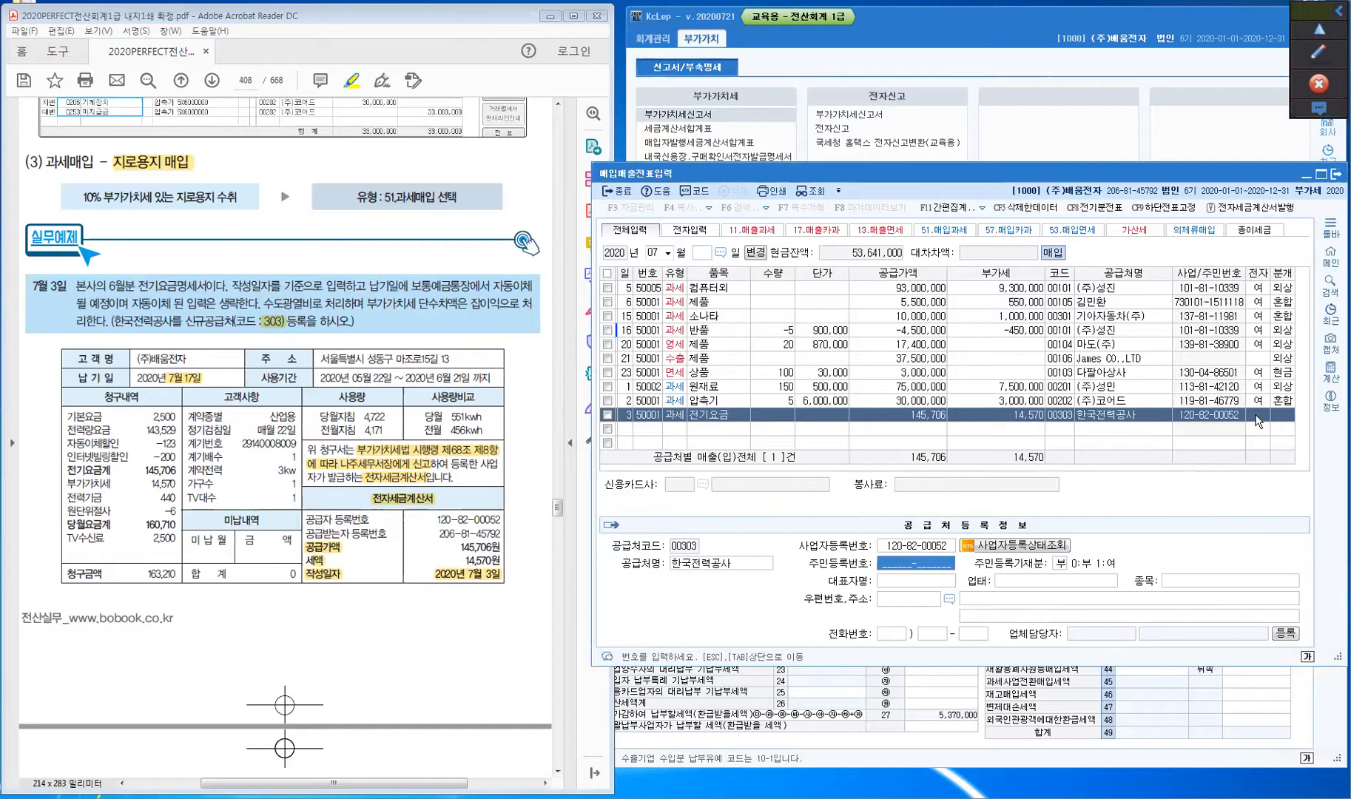
{"action": "left_click", "coordinate": [1258, 414]}
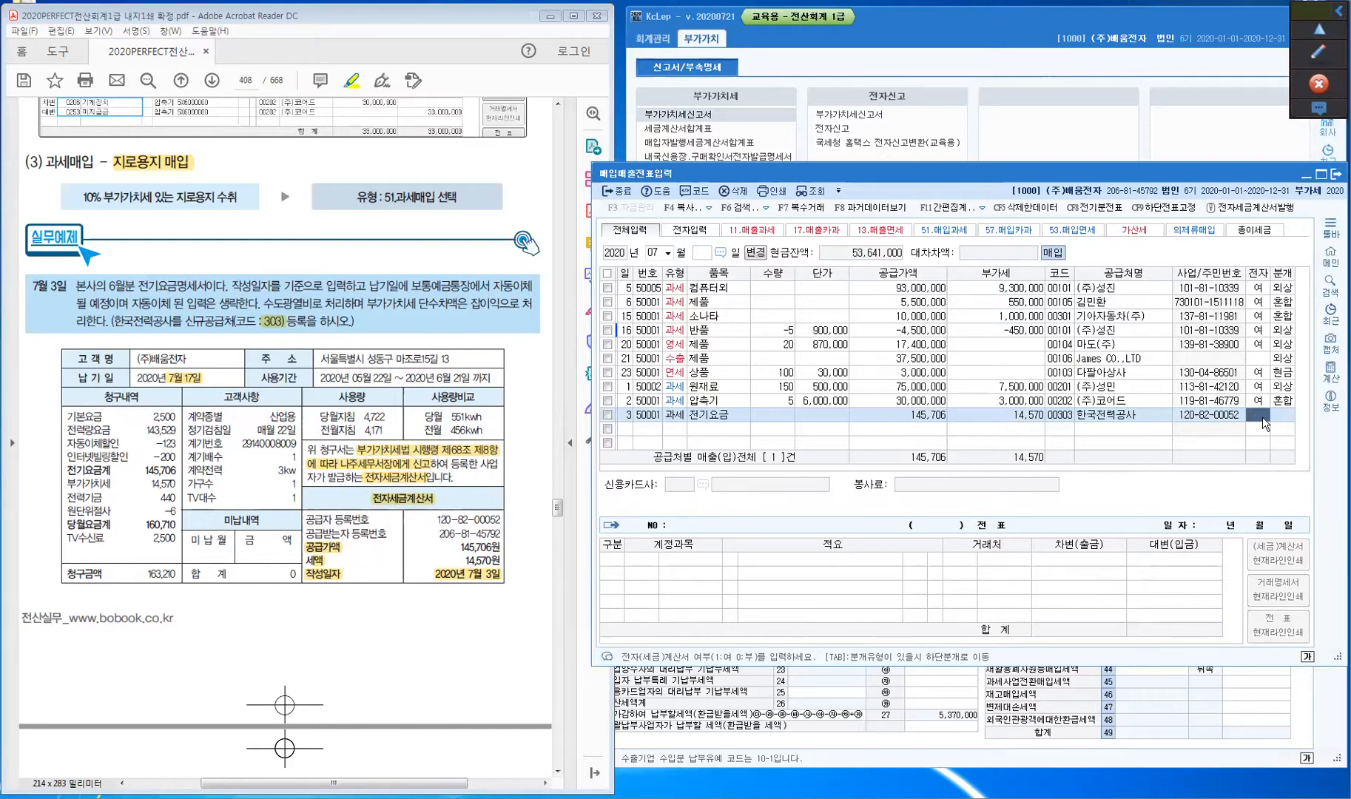
{"action": "type", "text": "1"}
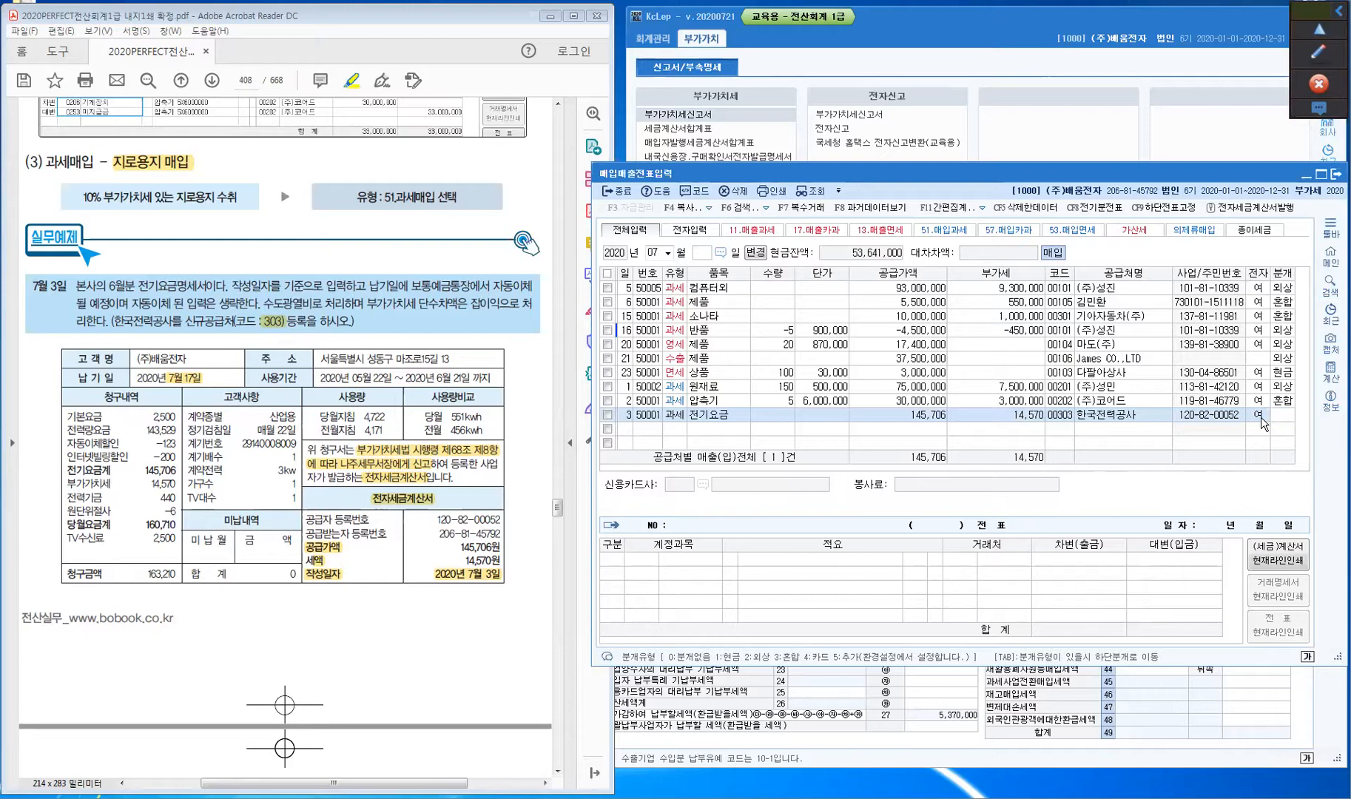
{"action": "type", "text": "3"}
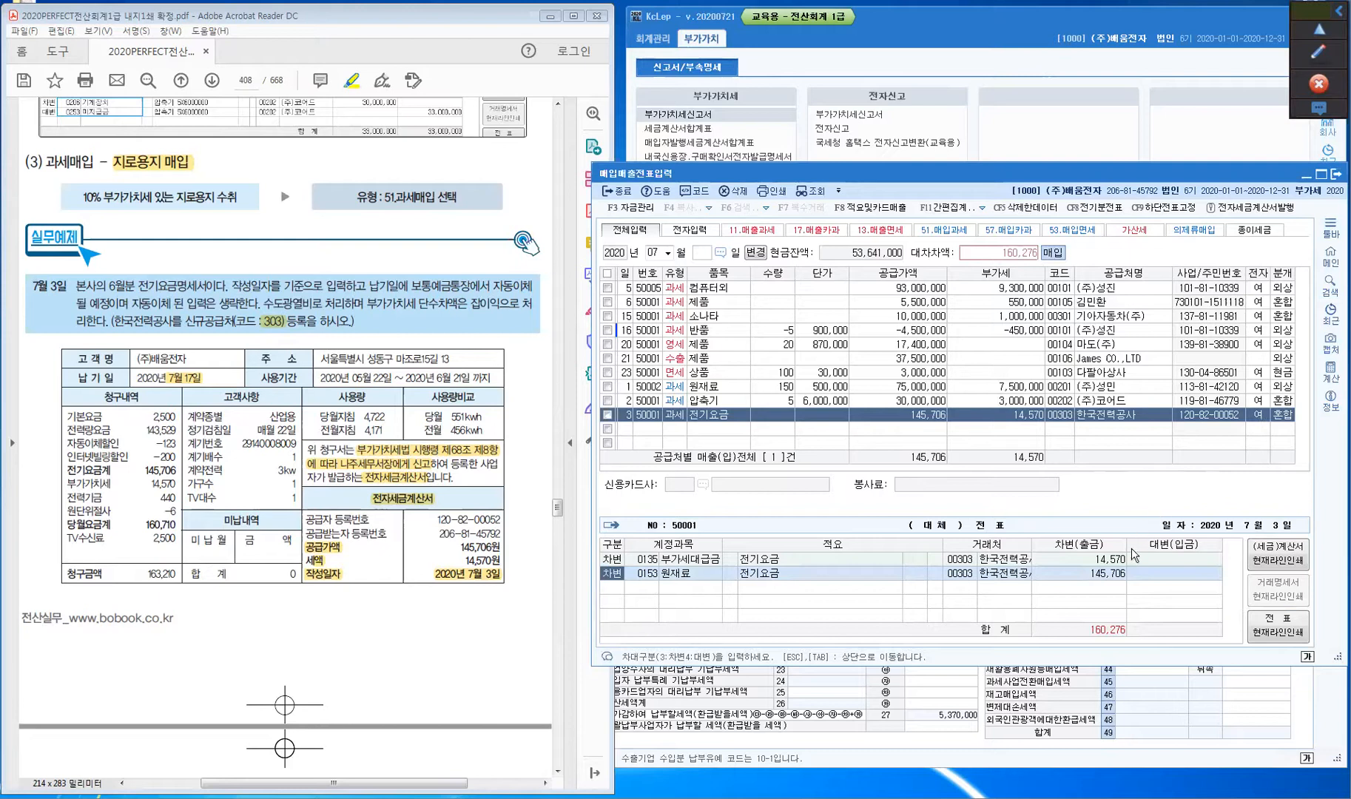
- Search 수도 and replace the 원재료 debit account with 0815 수도광열비
{"action": "key", "text": "ctrl"}
{"action": "key", "text": "Return"}
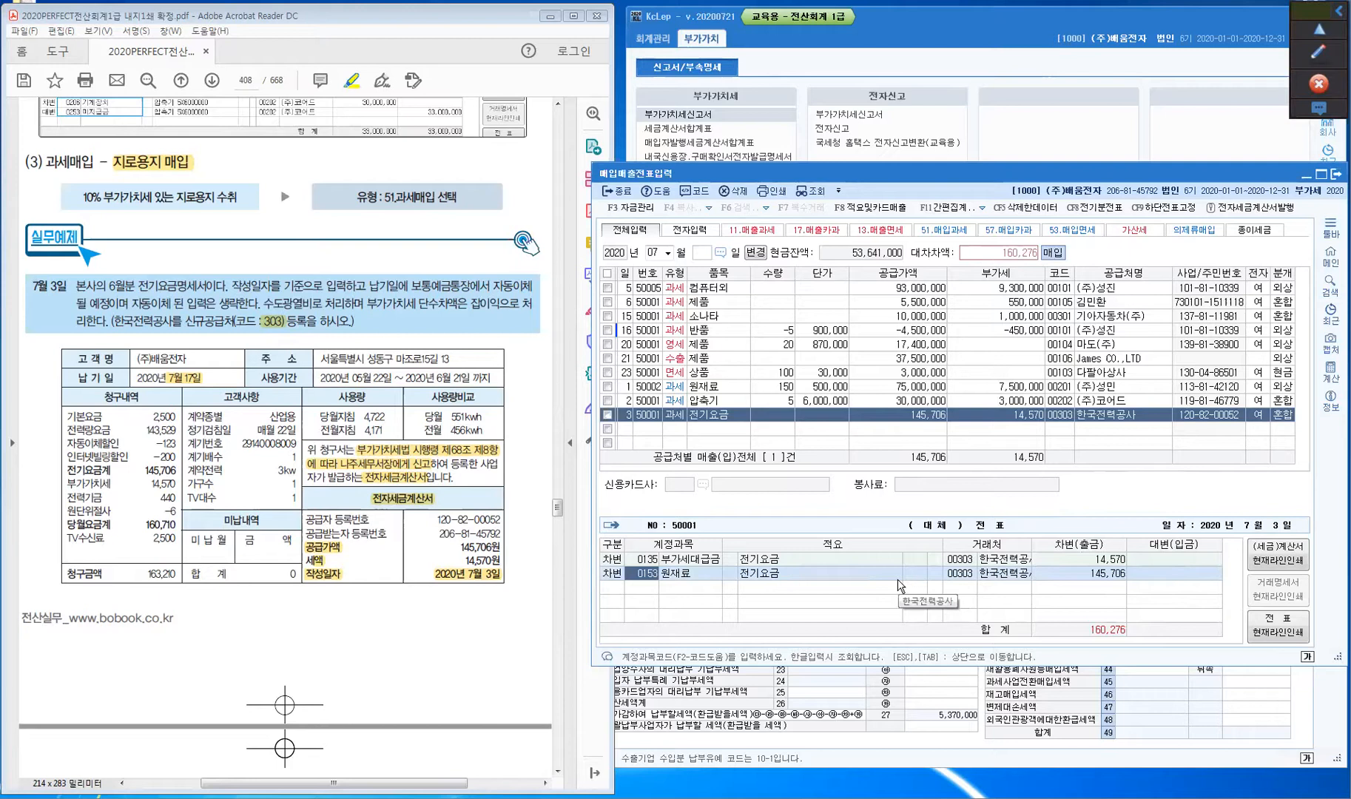
{"action": "type", "text": "수도"}
{"action": "key", "text": "Return"}
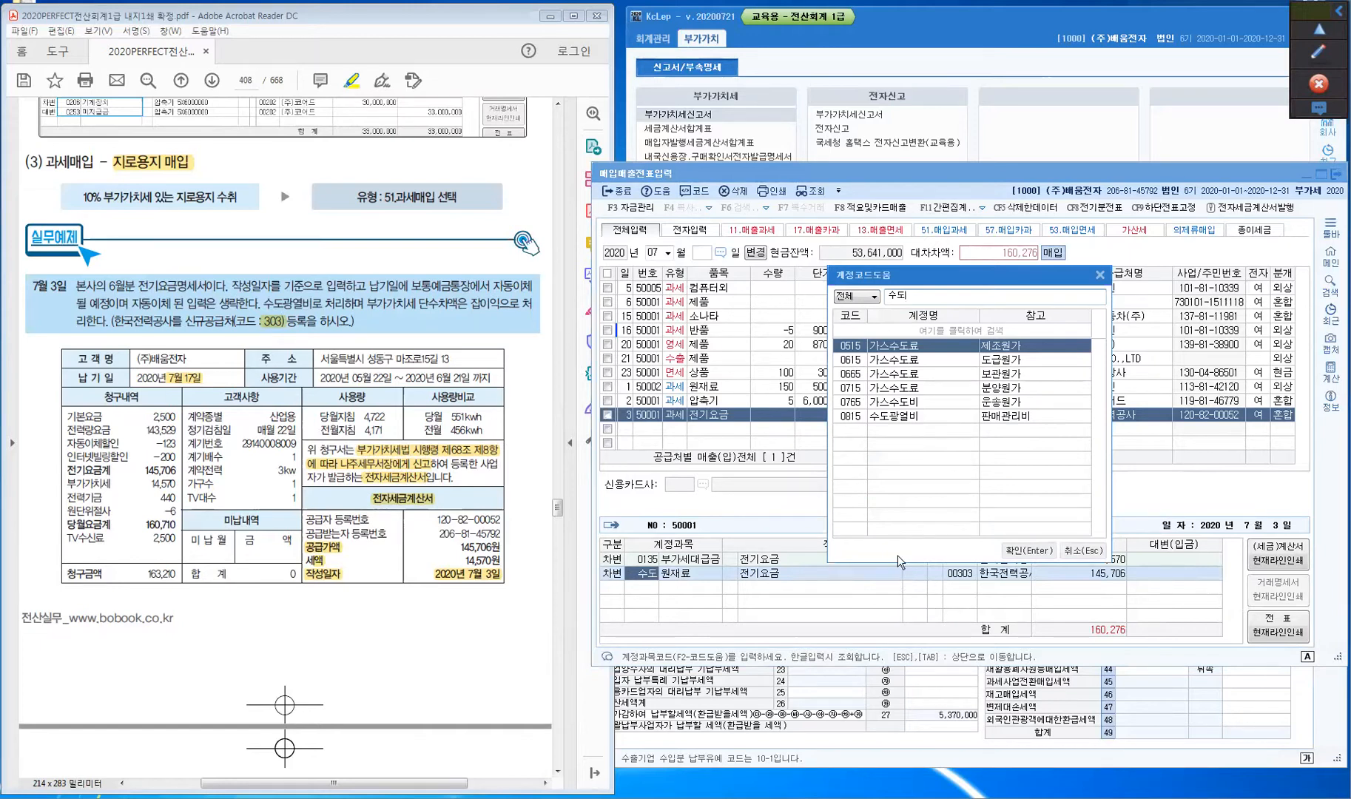
{"action": "left_click", "coordinate": [859, 418]}
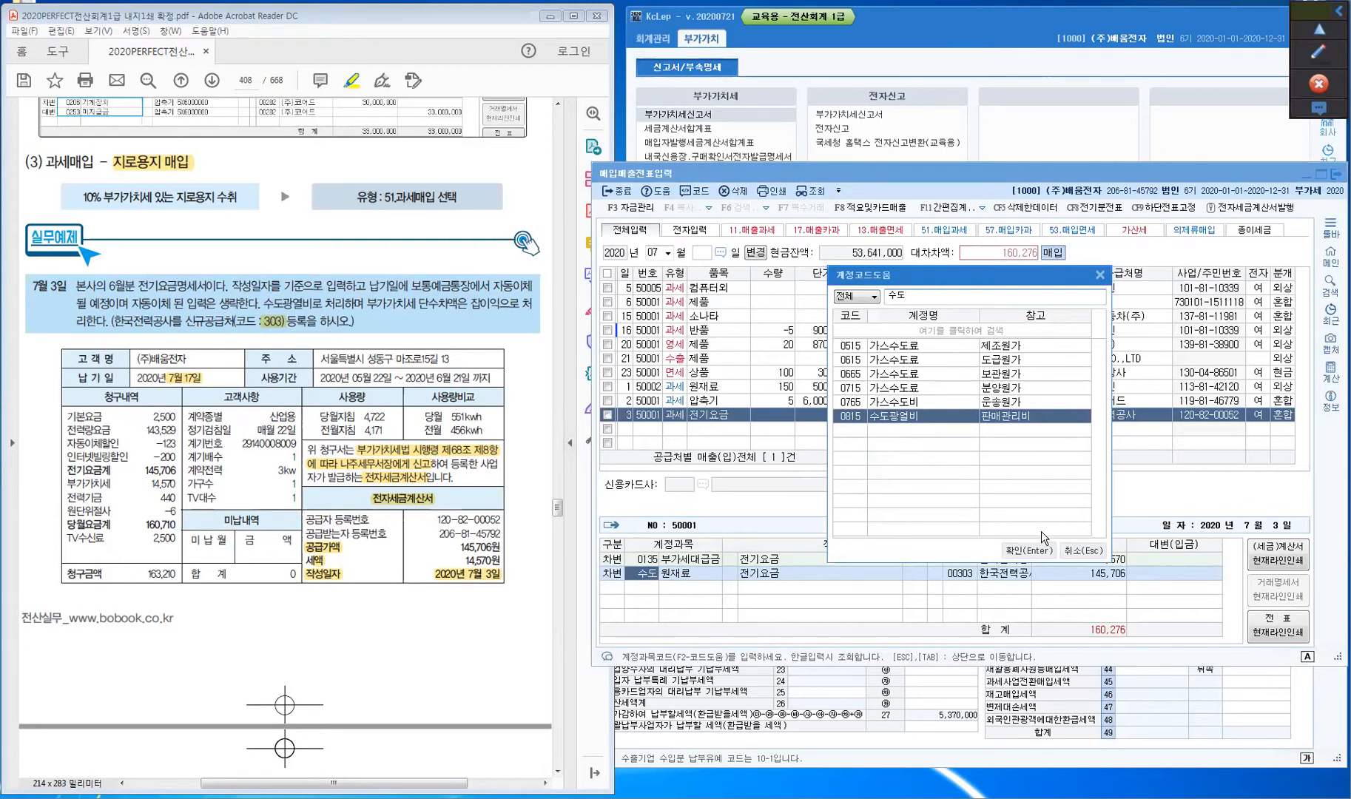
{"action": "left_click", "coordinate": [1037, 552]}
- In Calculator, add the bill's 440 electricity fund to 145,706
{"action": "left_click", "coordinate": [1102, 575]}
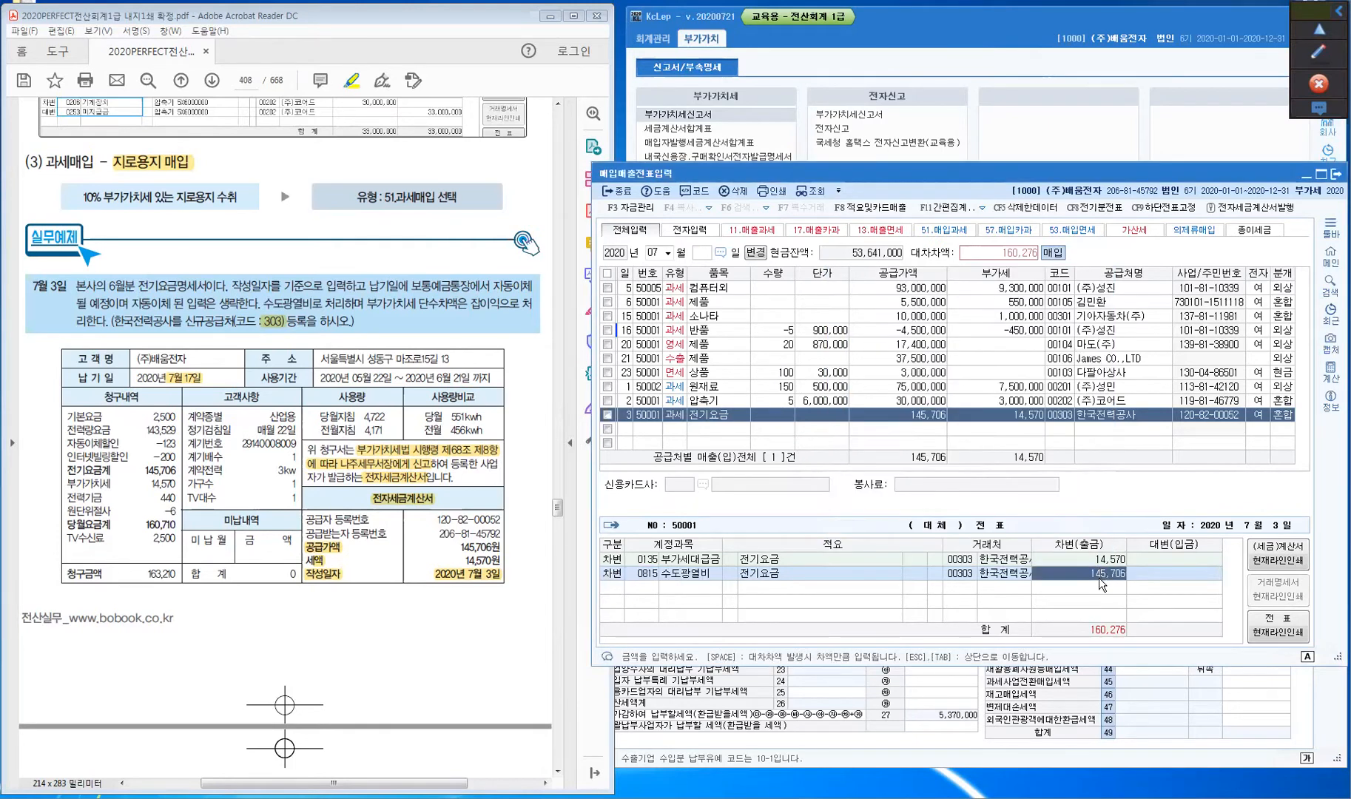
{"action": "key", "text": "ctrl"}
{"action": "key", "text": "ctrl"}
{"action": "key", "text": "ctrl"}
{"action": "left_click", "coordinate": [651, 797]}
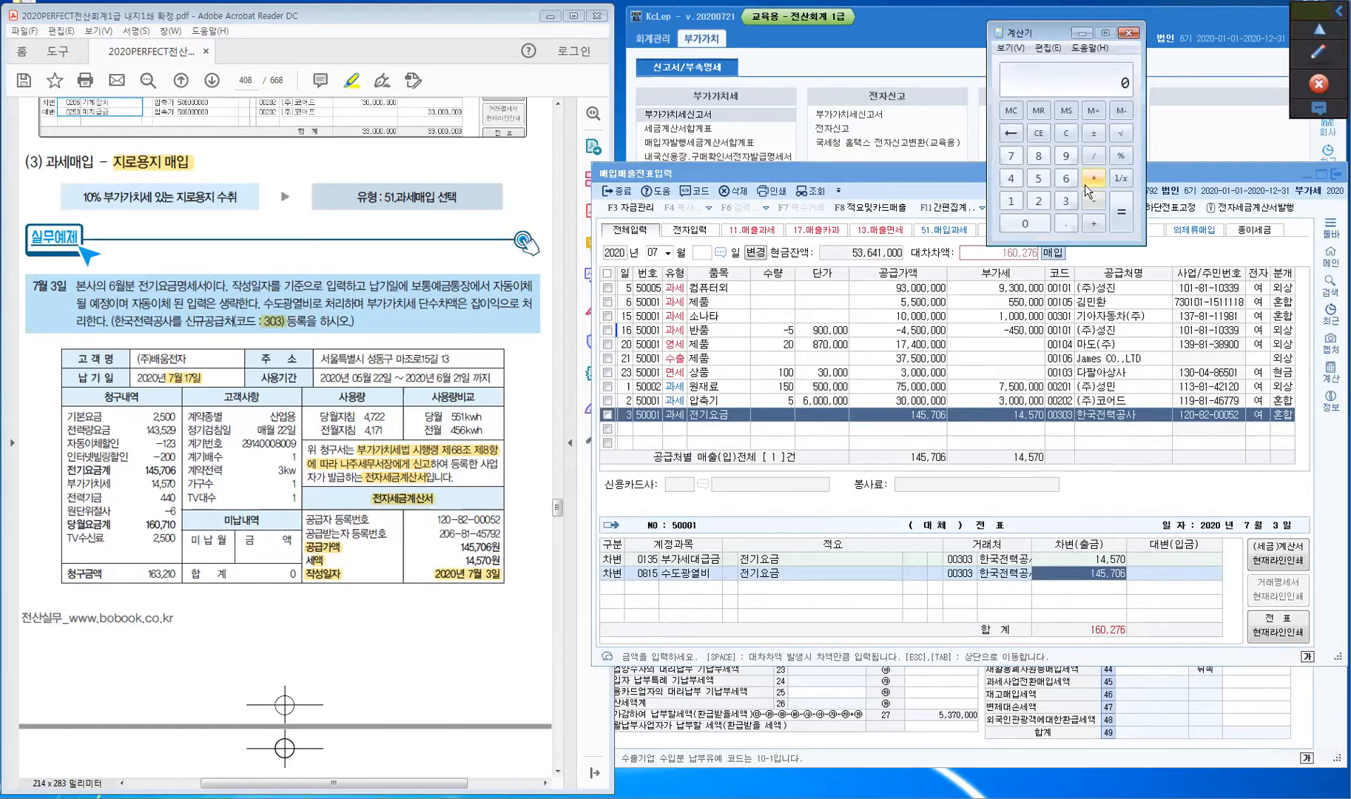
{"action": "type", "text": "145,706"}
{"action": "key", "text": "plus"}
{"action": "left_click_drag", "start_coordinate": [156, 502], "coordinate": [179, 500]}
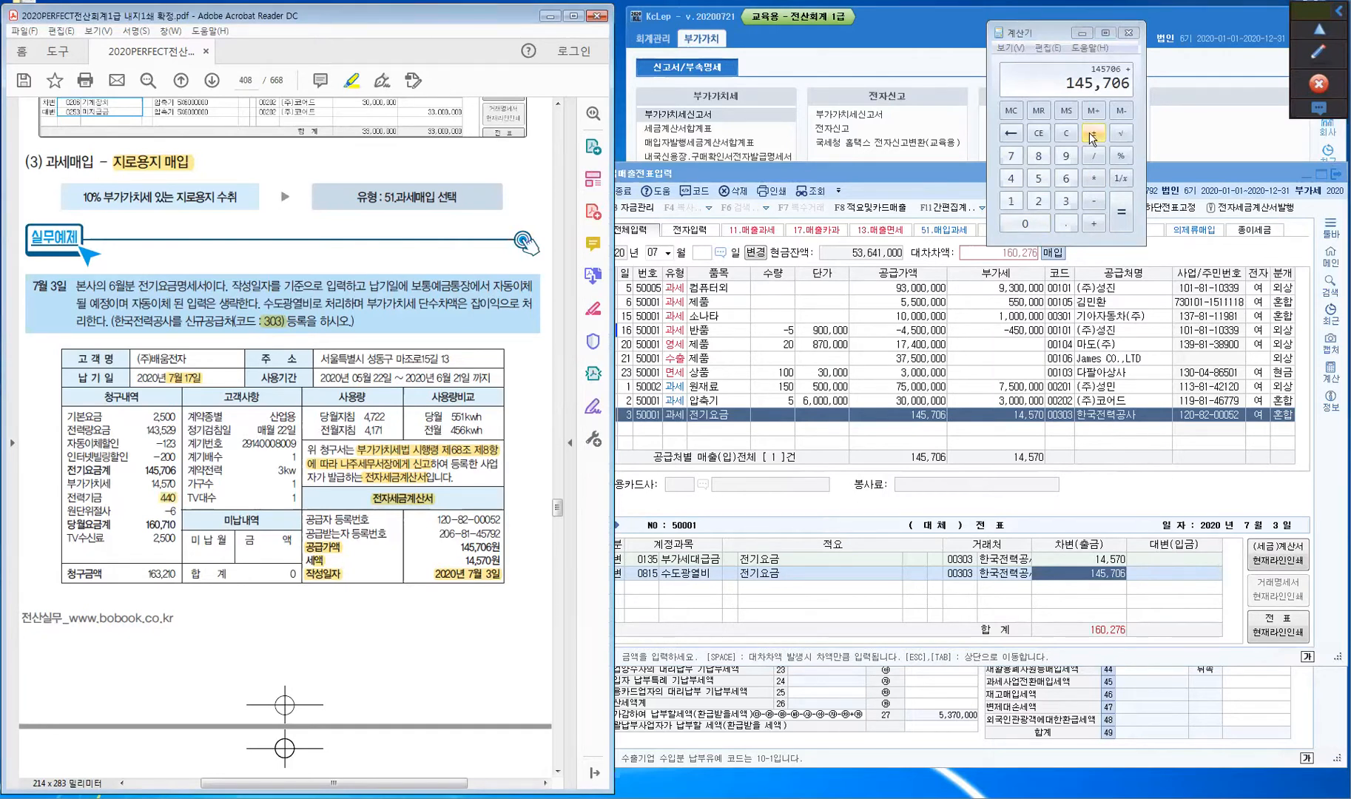
{"action": "left_click", "coordinate": [1011, 177]}
{"action": "left_click", "coordinate": [1025, 227]}
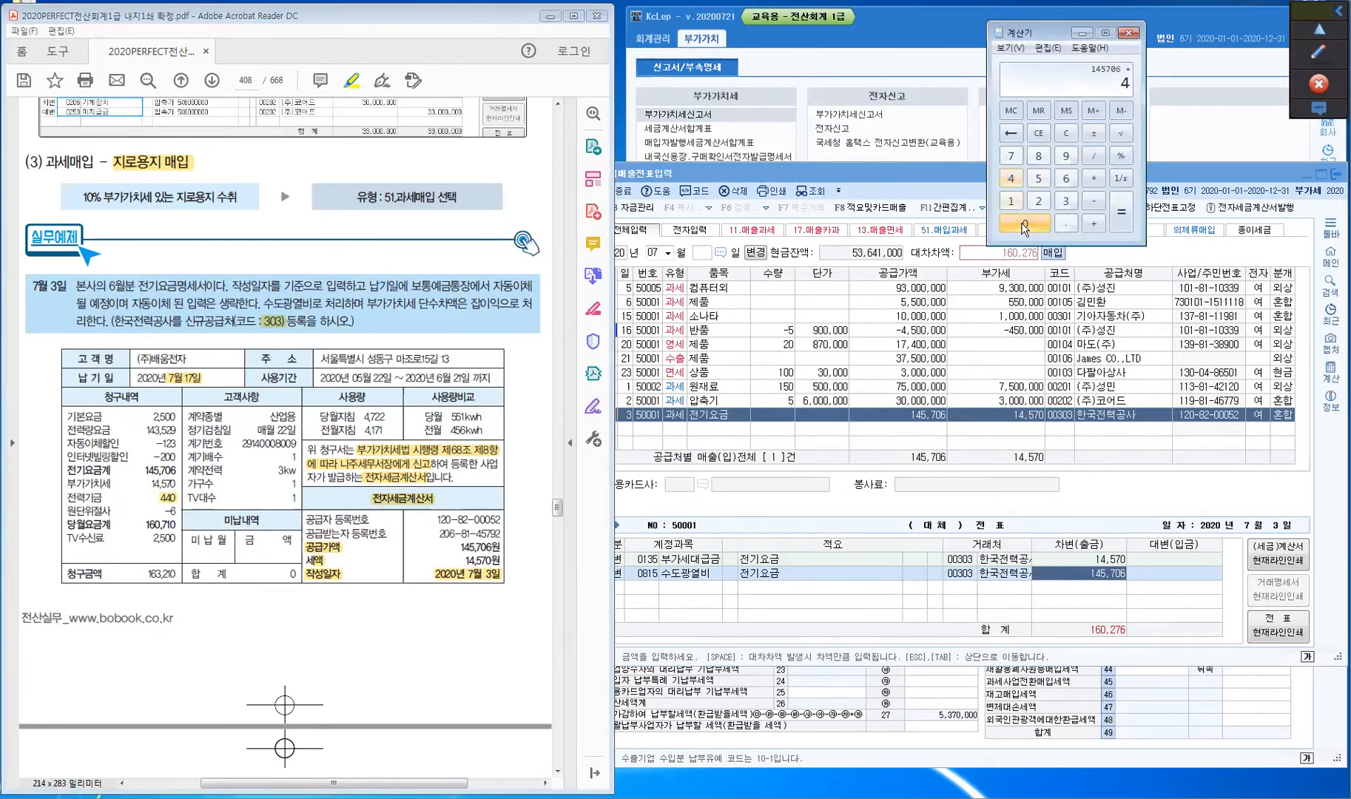
{"action": "left_click", "coordinate": [1094, 224]}
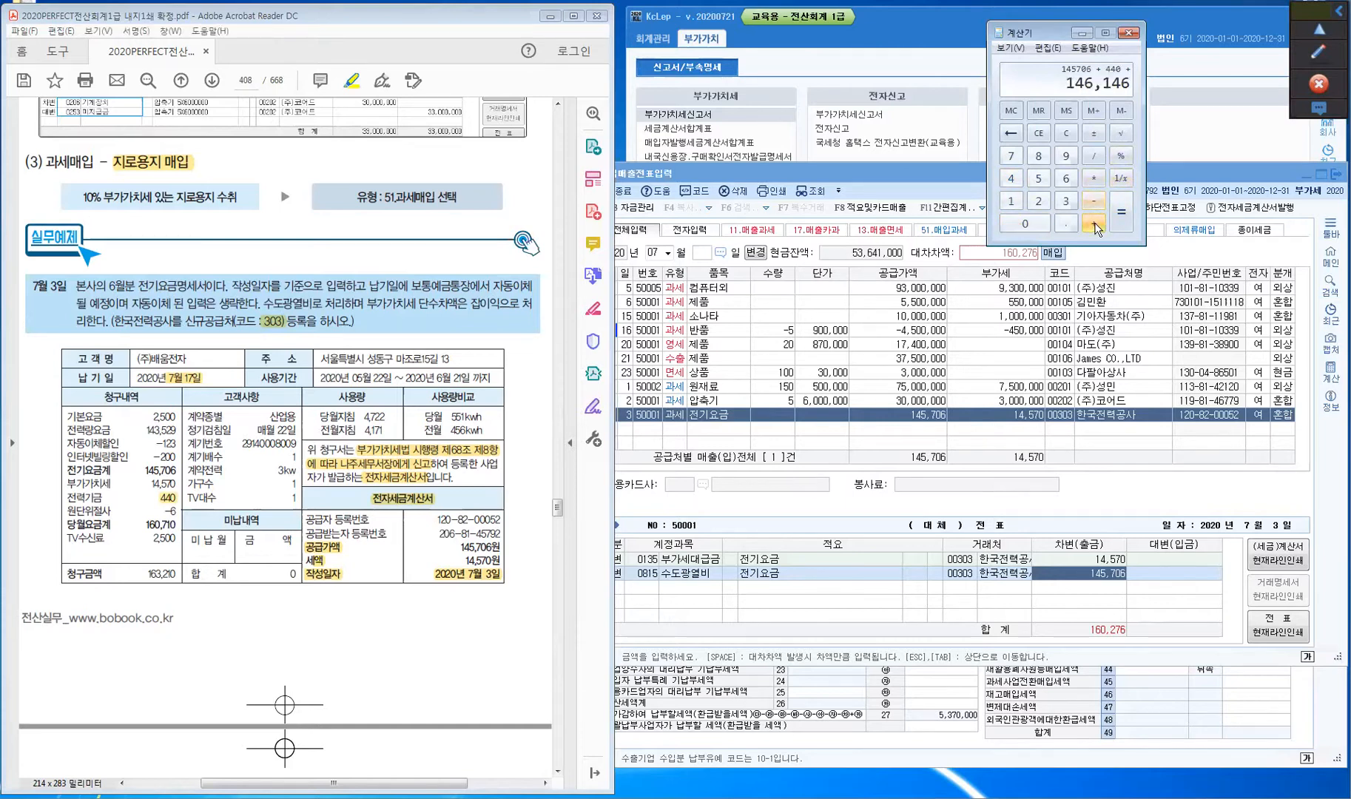
- Add the 2,500 TV fee to reach a total of 148,646
{"action": "left_click", "coordinate": [151, 543]}
{"action": "left_click_drag", "start_coordinate": [151, 543], "coordinate": [180, 544]}
{"action": "left_click", "coordinate": [1038, 200]}
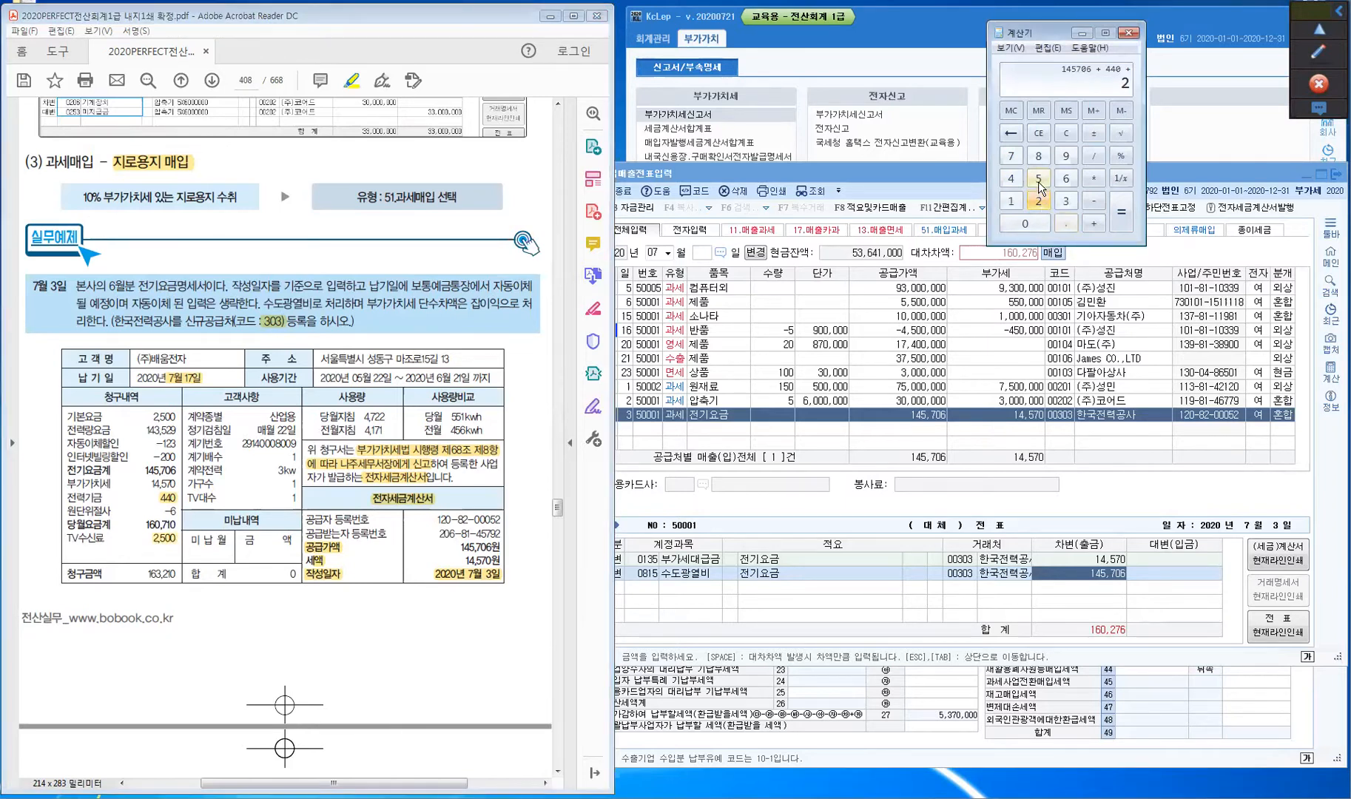
{"action": "left_click", "coordinate": [1026, 227]}
{"action": "left_click", "coordinate": [1027, 227]}
{"action": "left_click", "coordinate": [1121, 220]}
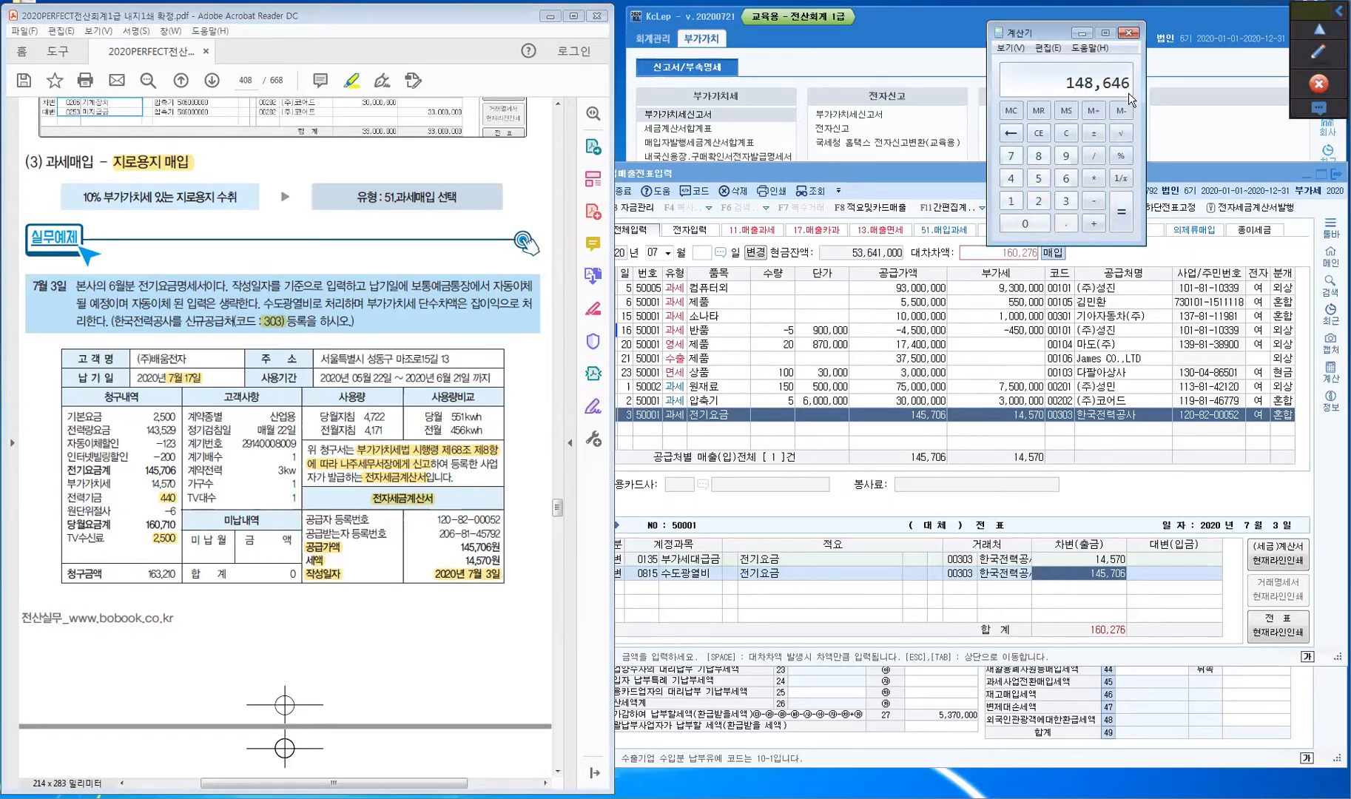
{"action": "left_click", "coordinate": [1098, 582]}
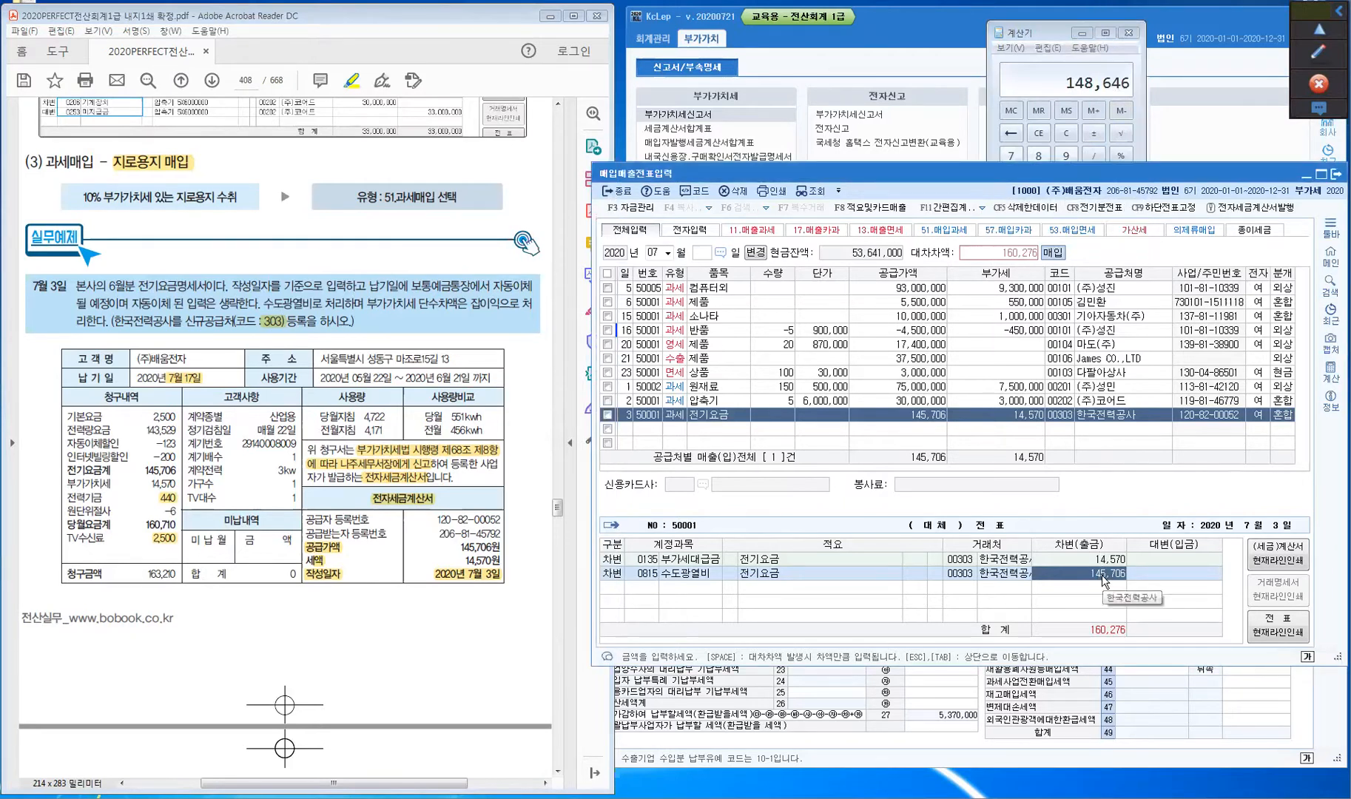
- Set the 수도광열비 debit amount to 148,646
{"action": "type", "text": "148,64"}
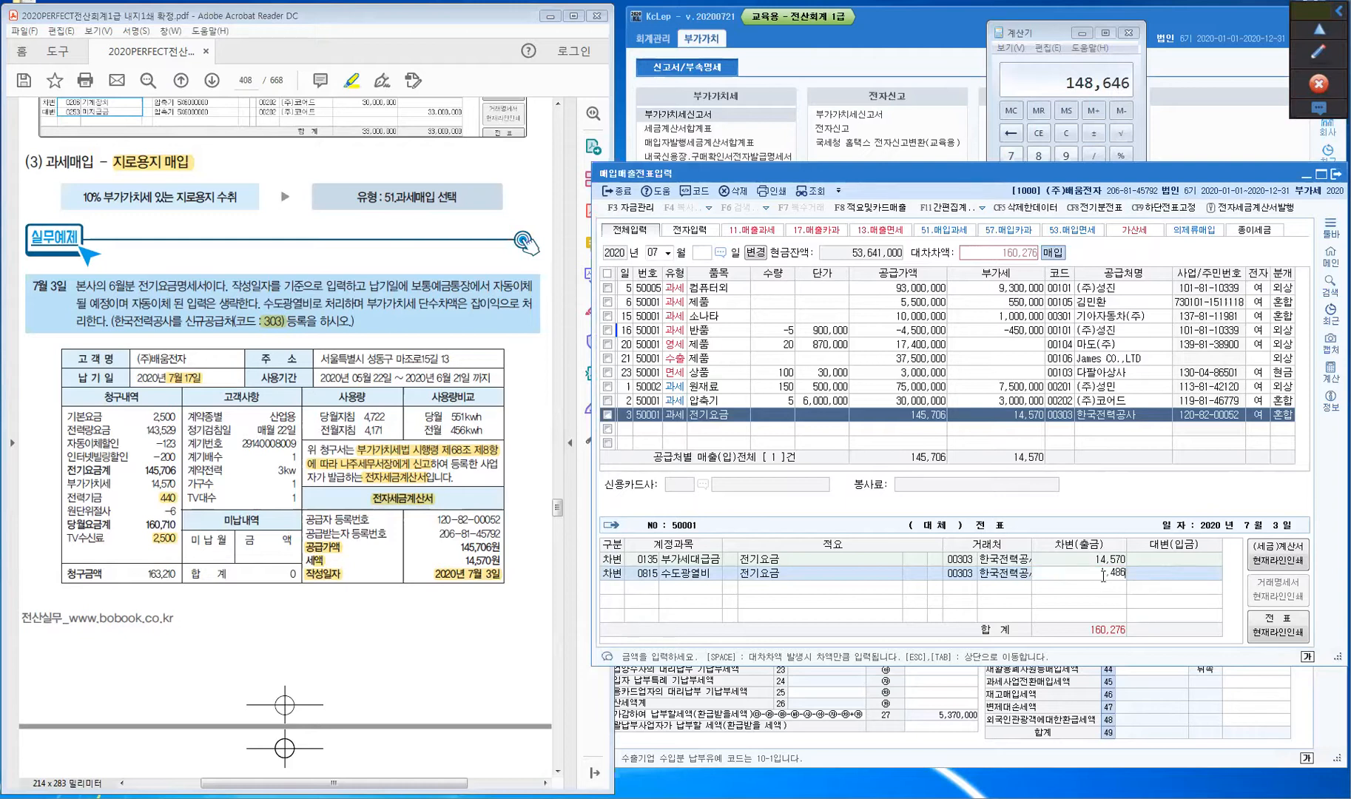
{"action": "type", "text": "6"}
{"action": "key", "text": "Return"}
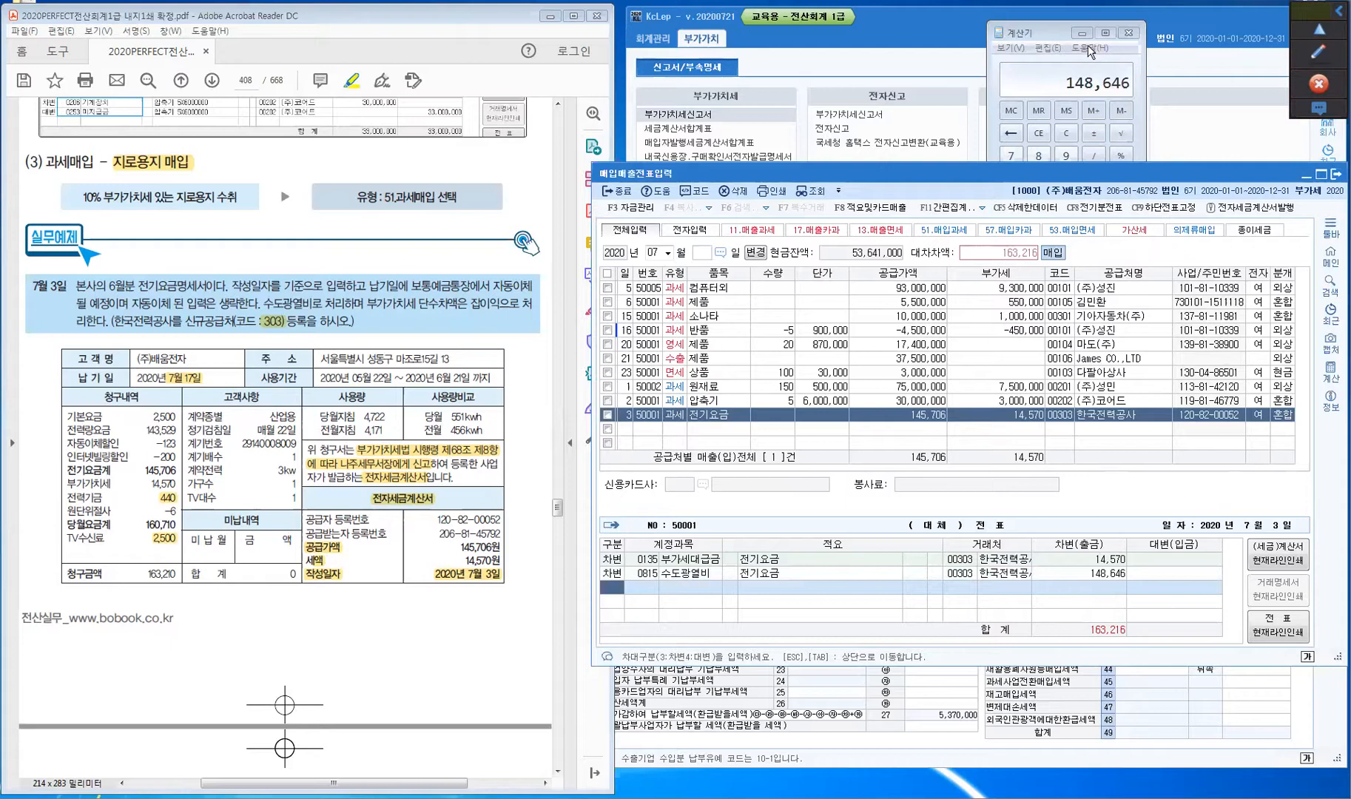
{"action": "left_click", "coordinate": [1037, 136]}
{"action": "left_click", "coordinate": [1063, 133]}
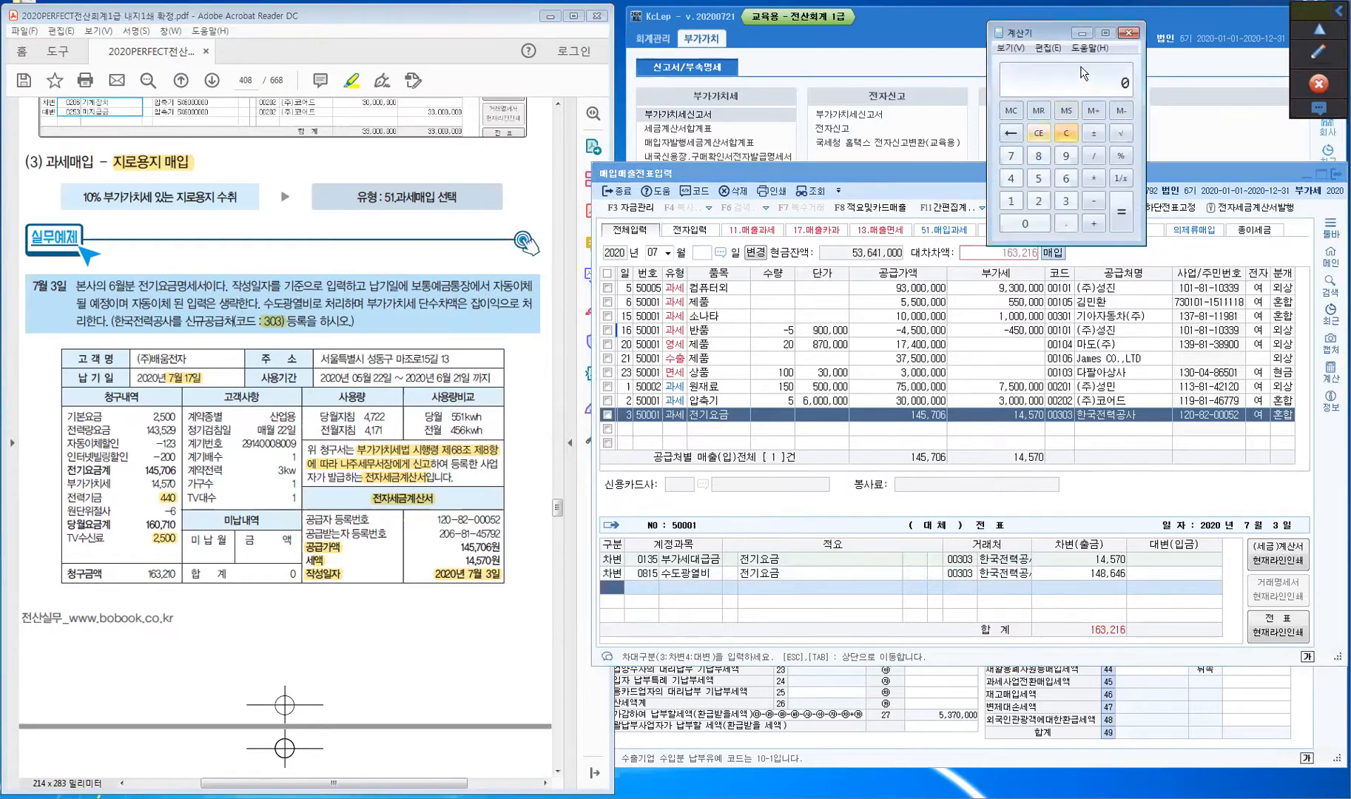
{"action": "left_click", "coordinate": [1081, 33]}
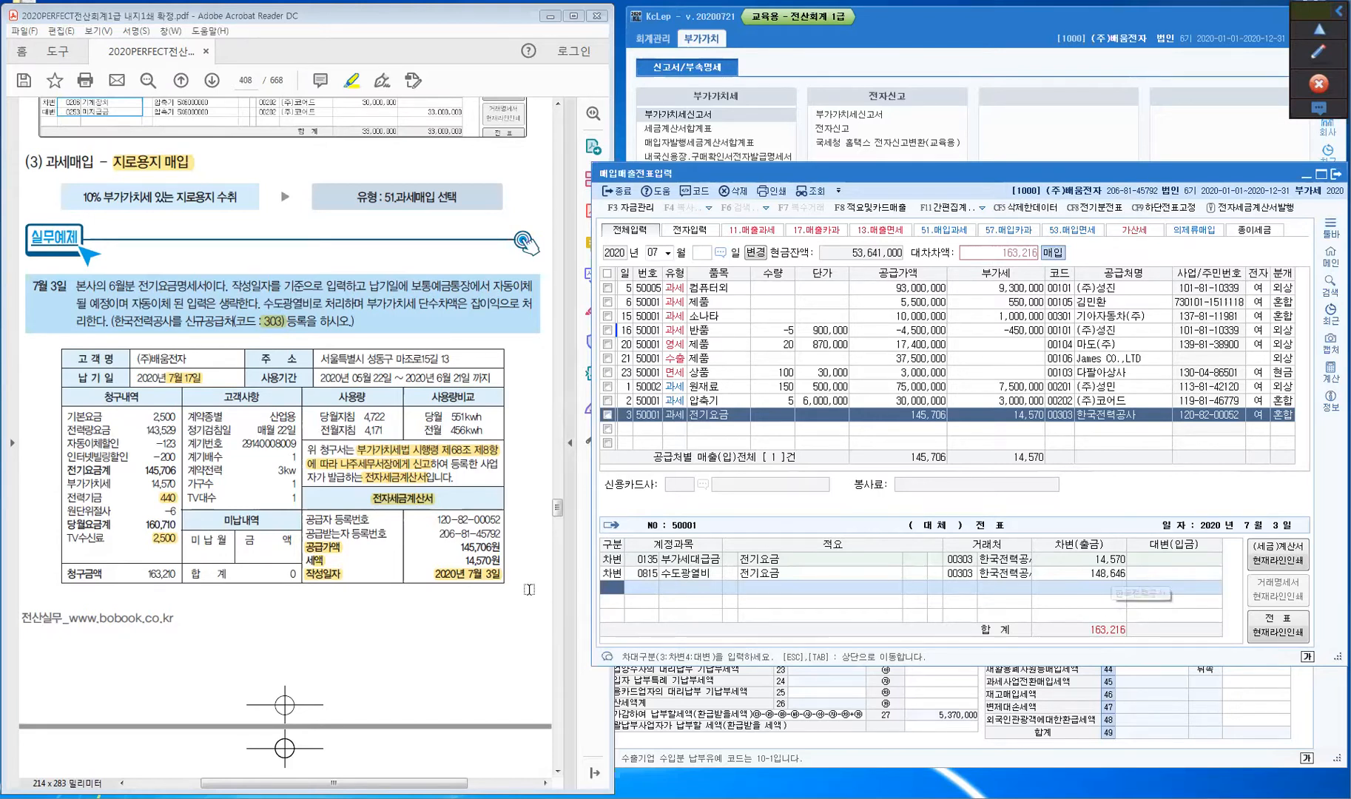
- Add a credit line to 0930 잡이익 for 6
{"action": "type", "text": "4"}
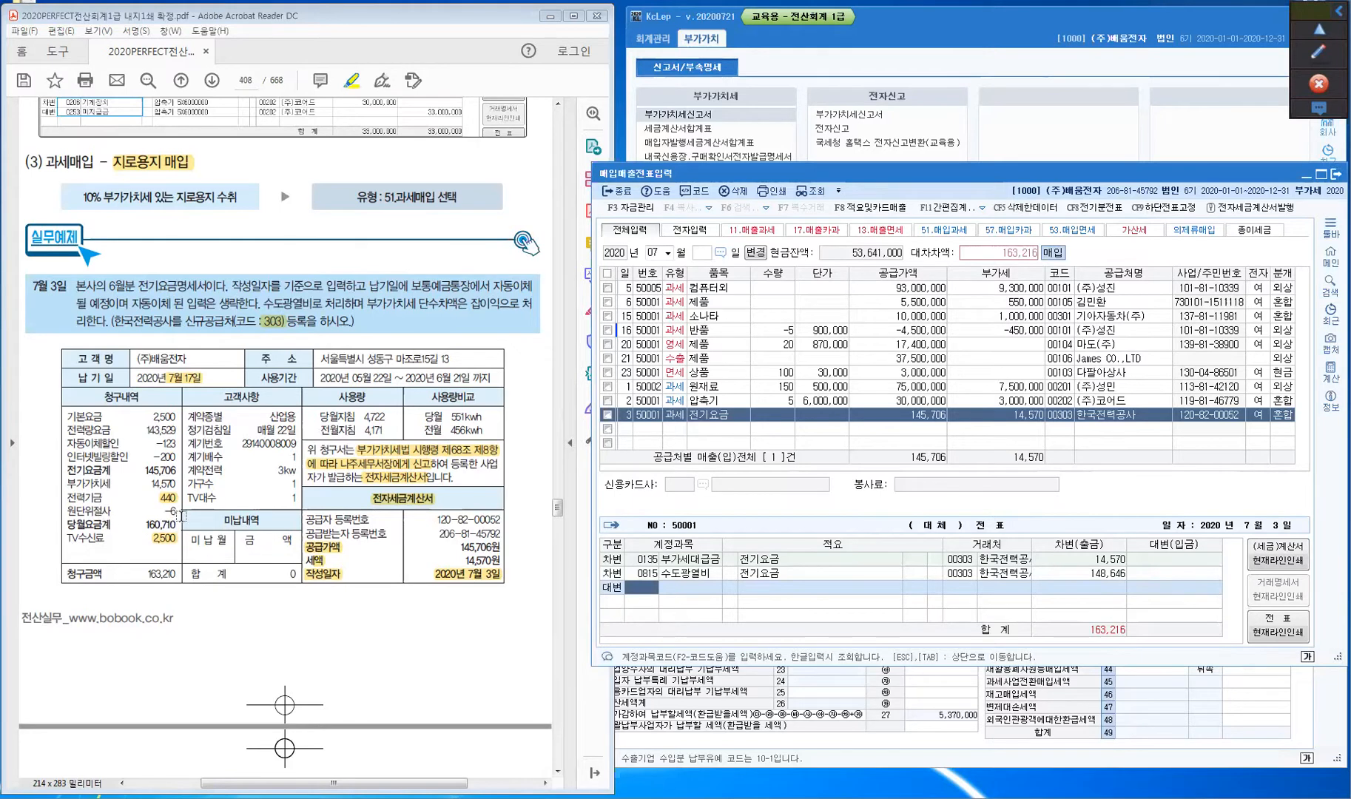
{"action": "left_click", "coordinate": [170, 517]}
{"action": "type", "text": "잡이익"}
{"action": "key", "text": "Return"}
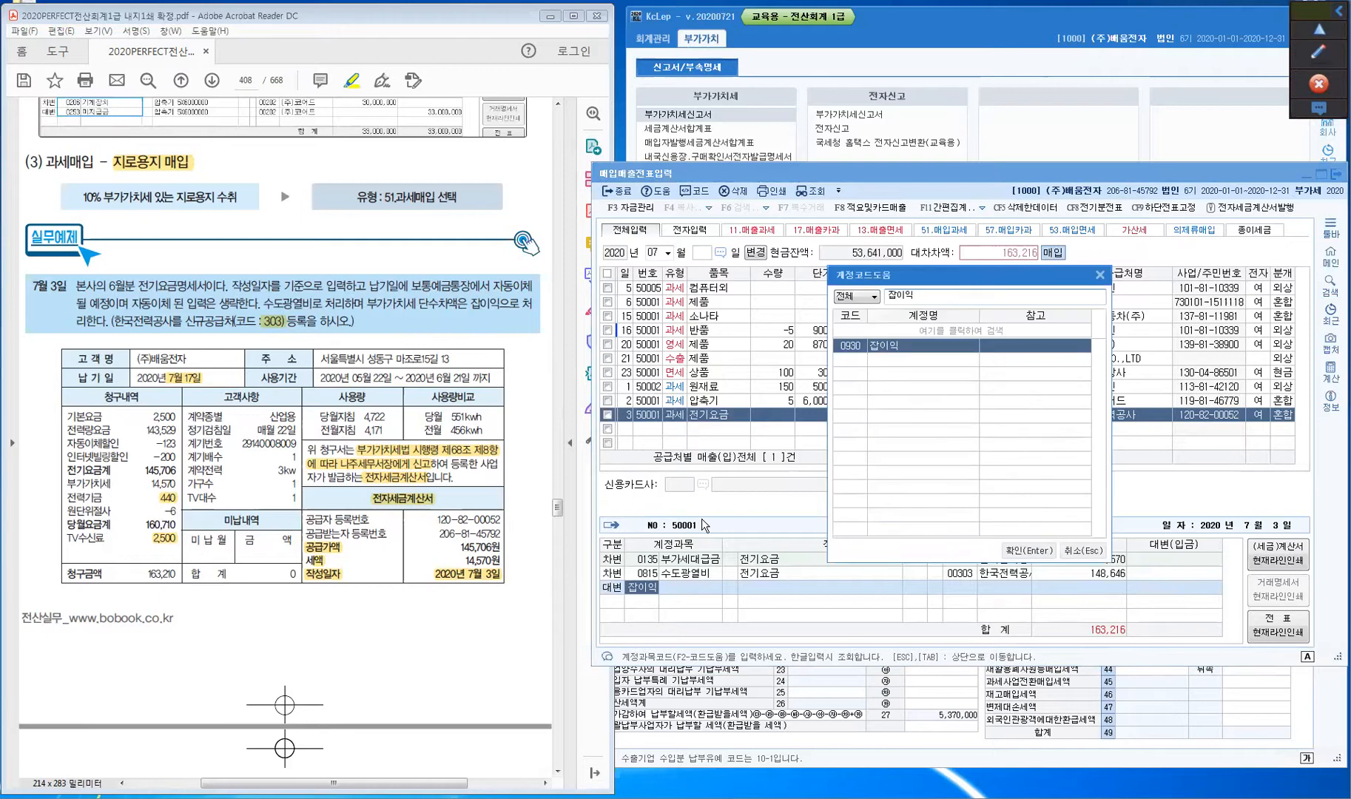
{"action": "key", "text": "Return"}
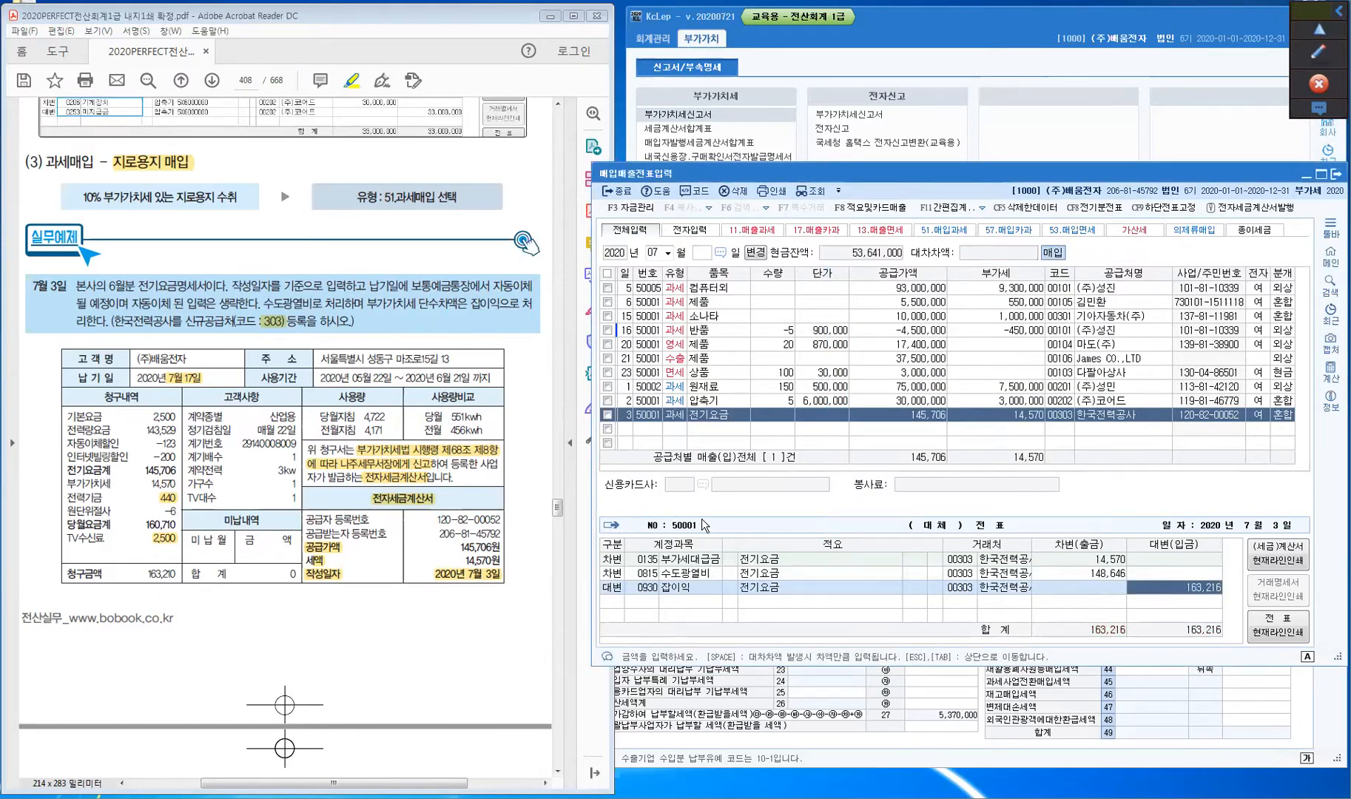
{"action": "type", "text": "6"}
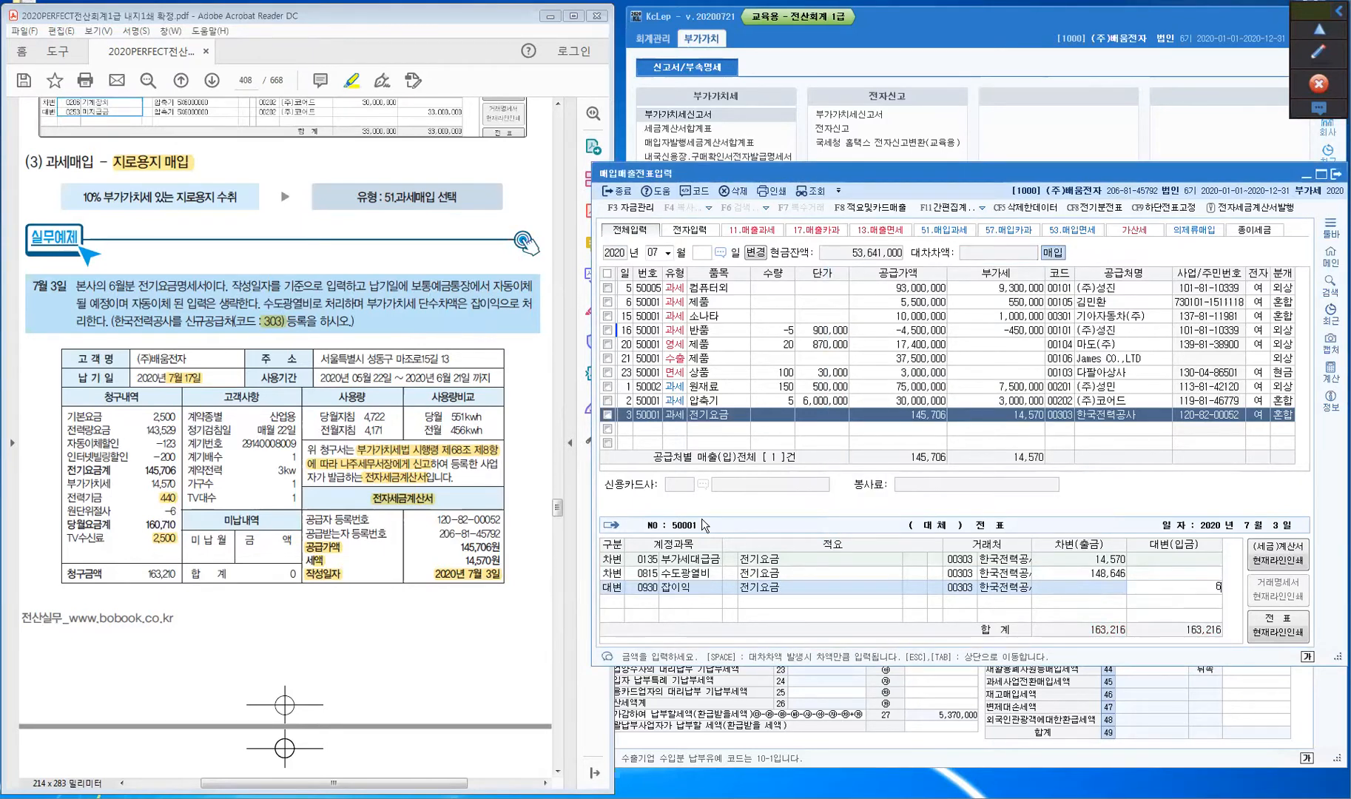
{"action": "key", "text": "Return"}
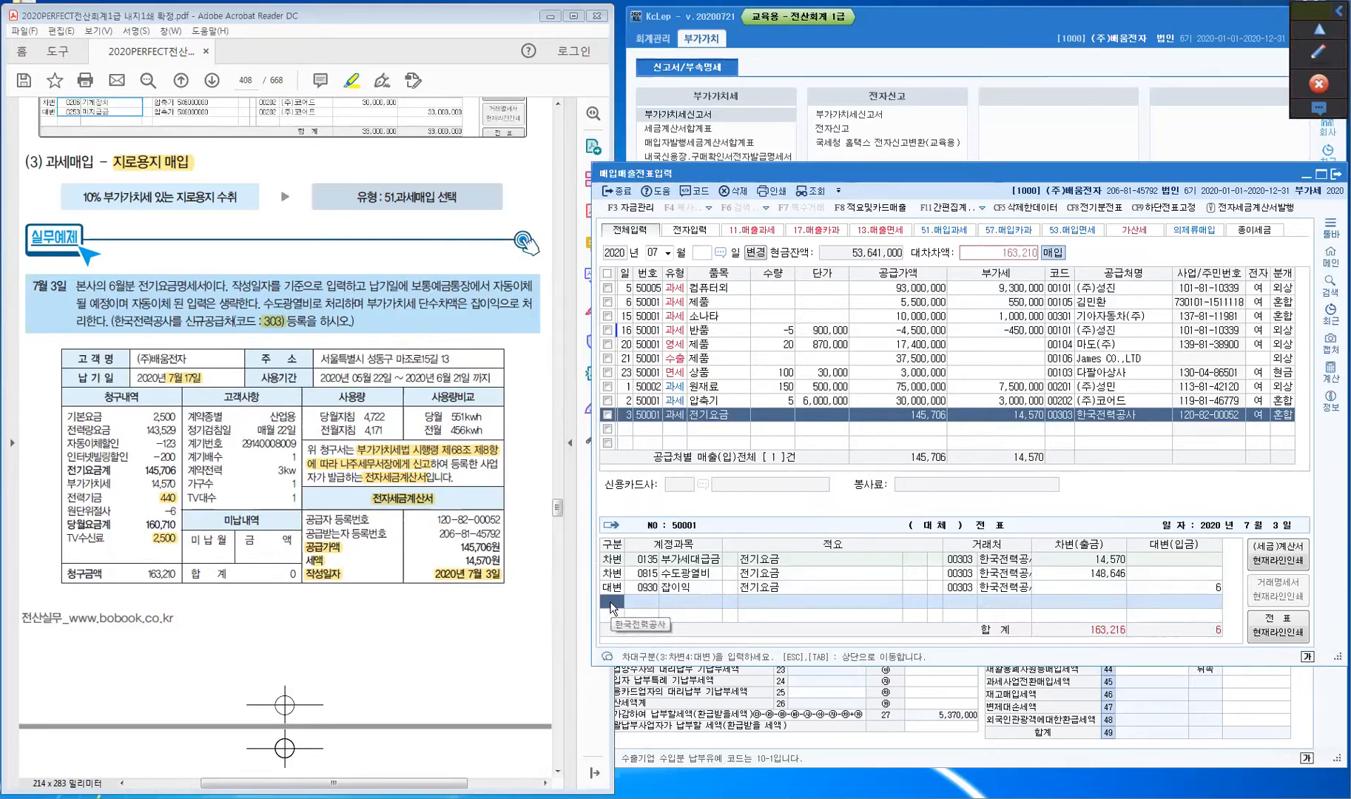
- Add a 0253 미지급금 credit of 163,210, balancing the voucher at 163,216
{"action": "type", "text": "4"}
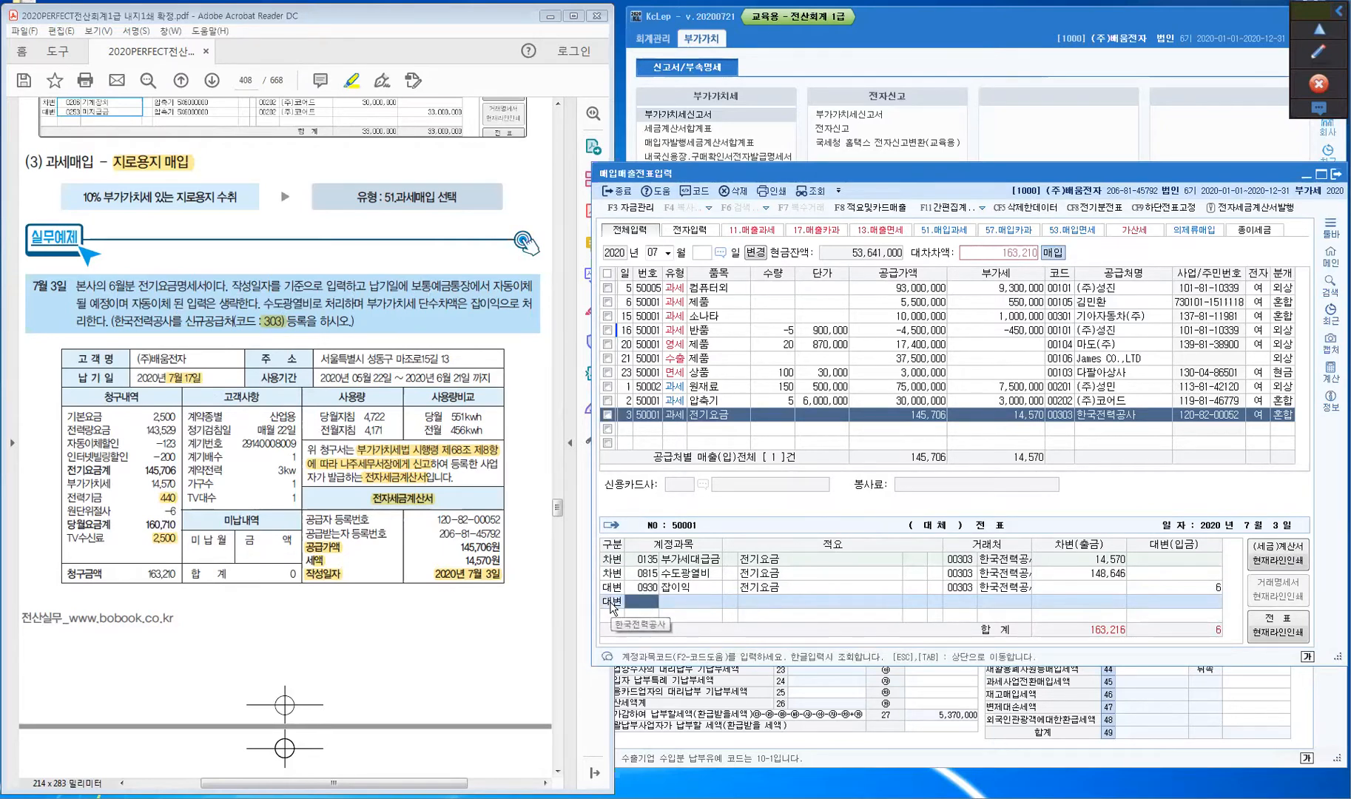
{"action": "type", "text": "253"}
{"action": "key", "text": "Return"}
{"action": "key", "text": "Return"}
{"action": "key", "text": "Return"}
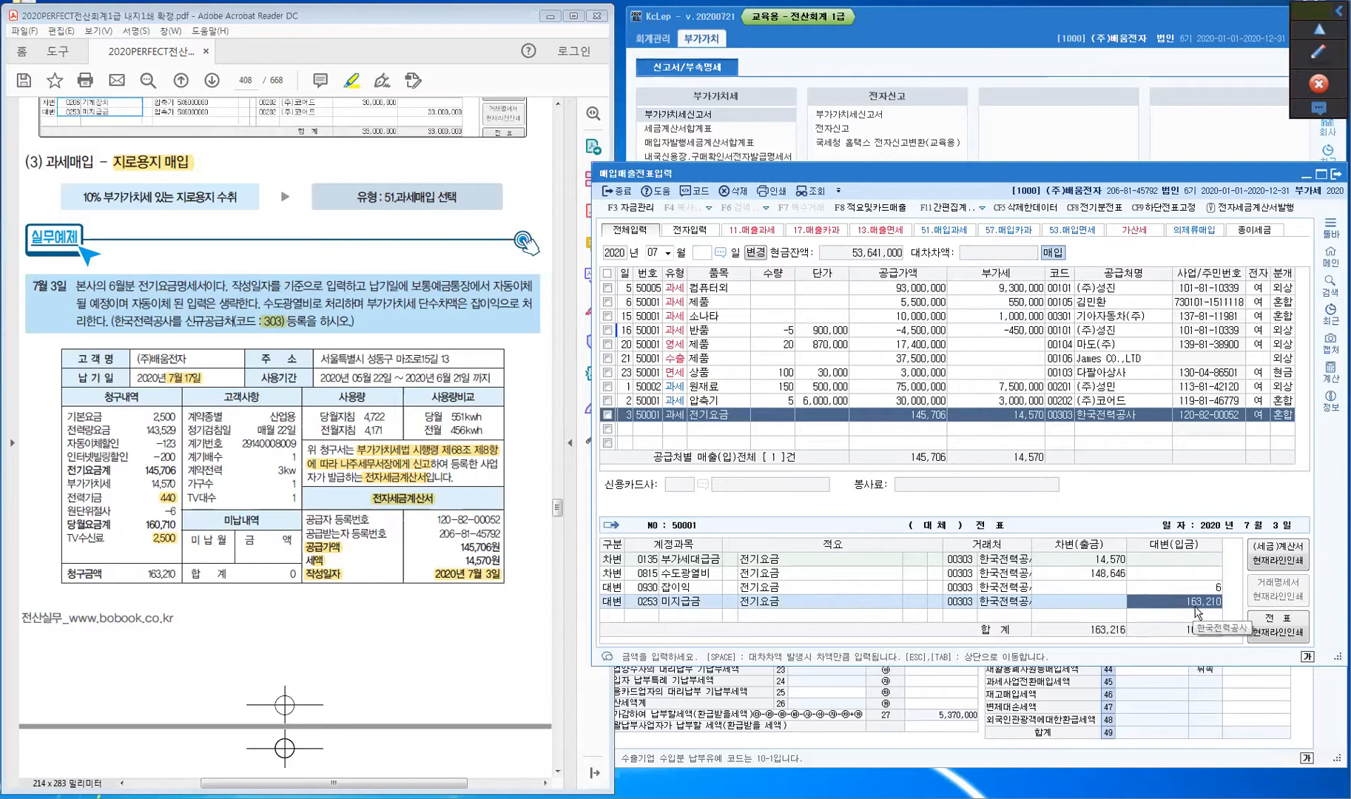
{"action": "key", "text": "ctrl"}
{"action": "key", "text": "ctrl"}
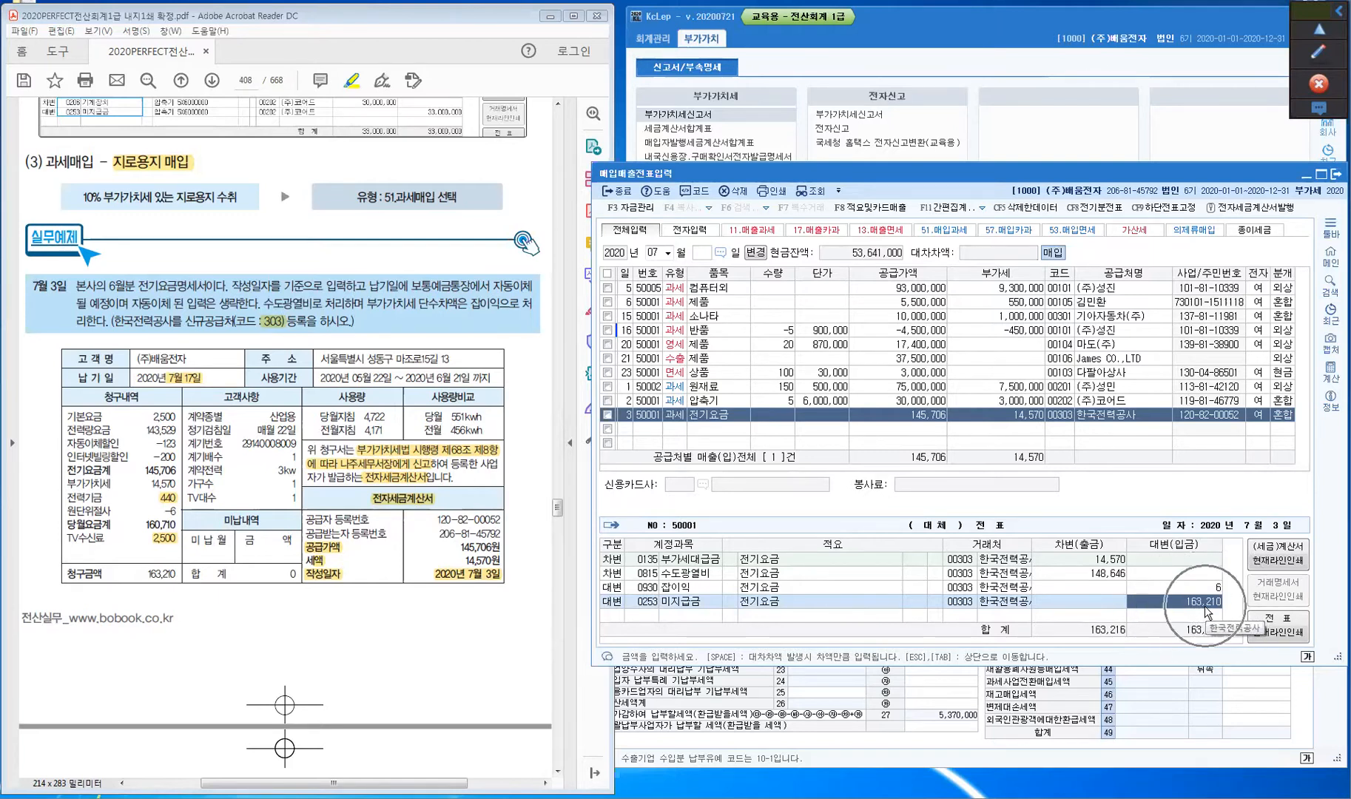
{"action": "left_click_drag", "start_coordinate": [140, 575], "coordinate": [184, 575]}
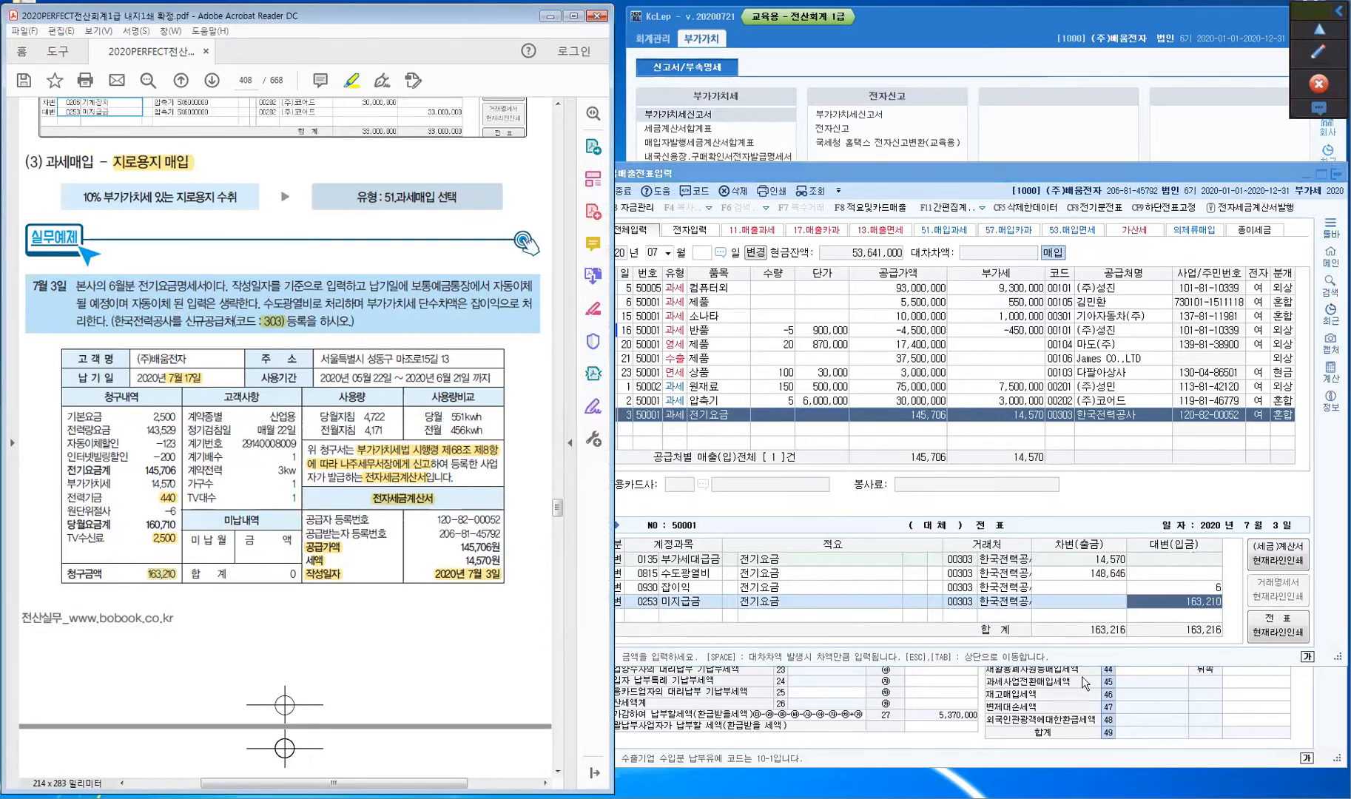
- Turn the textbook to page 409 and recheck the 전기요금 entry's type and day fields
{"action": "key", "text": "ctrl"}
{"action": "key", "text": "Page_Down"}
{"action": "left_click", "coordinate": [1210, 614]}
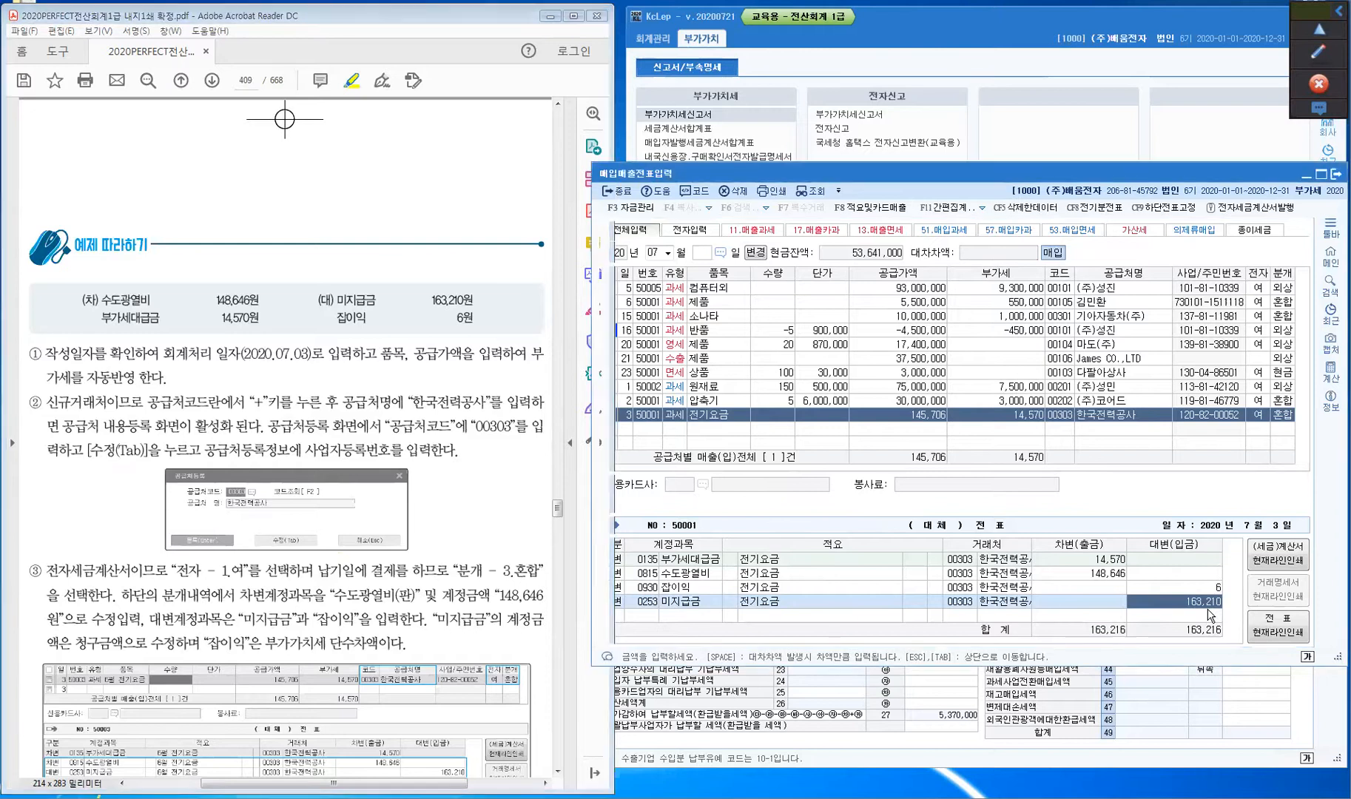
{"action": "left_click", "coordinate": [675, 416]}
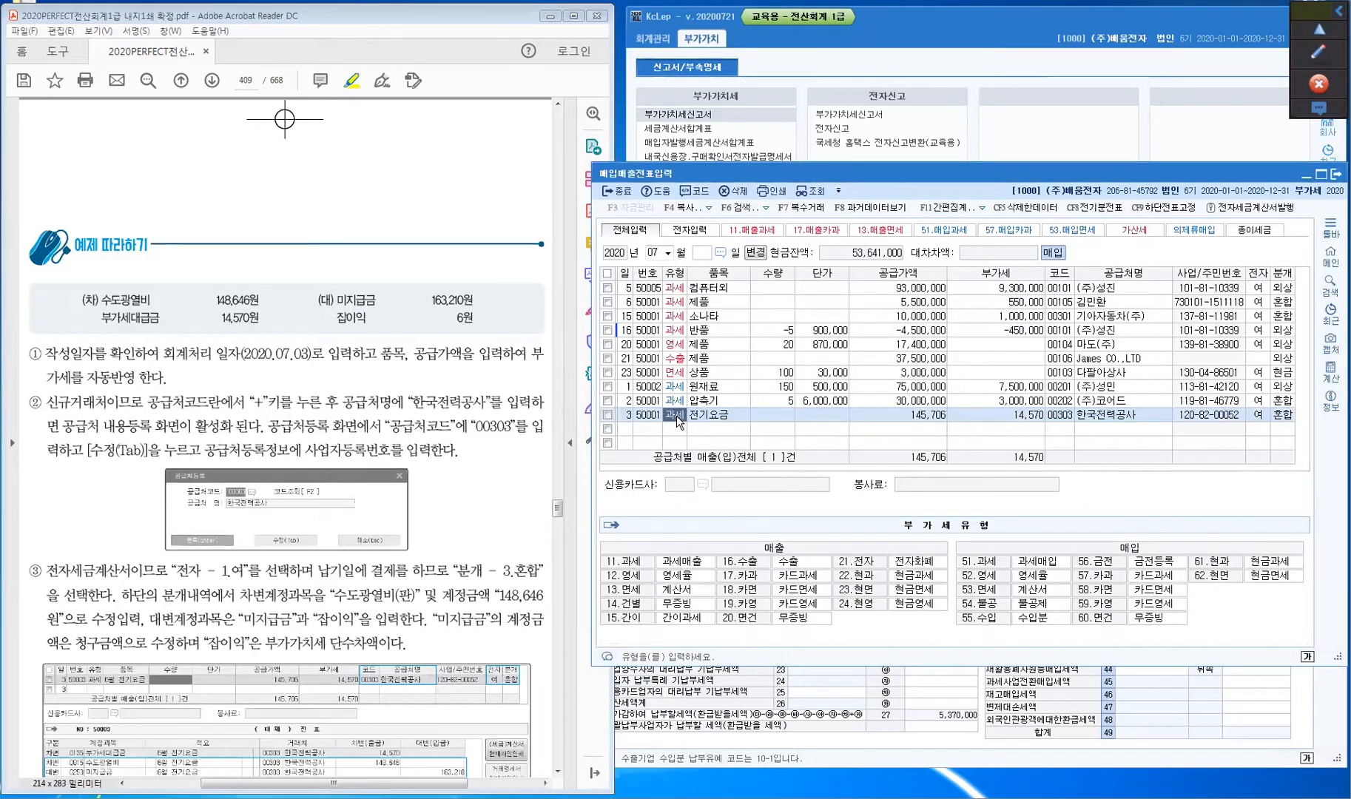
{"action": "left_click", "coordinate": [628, 415]}
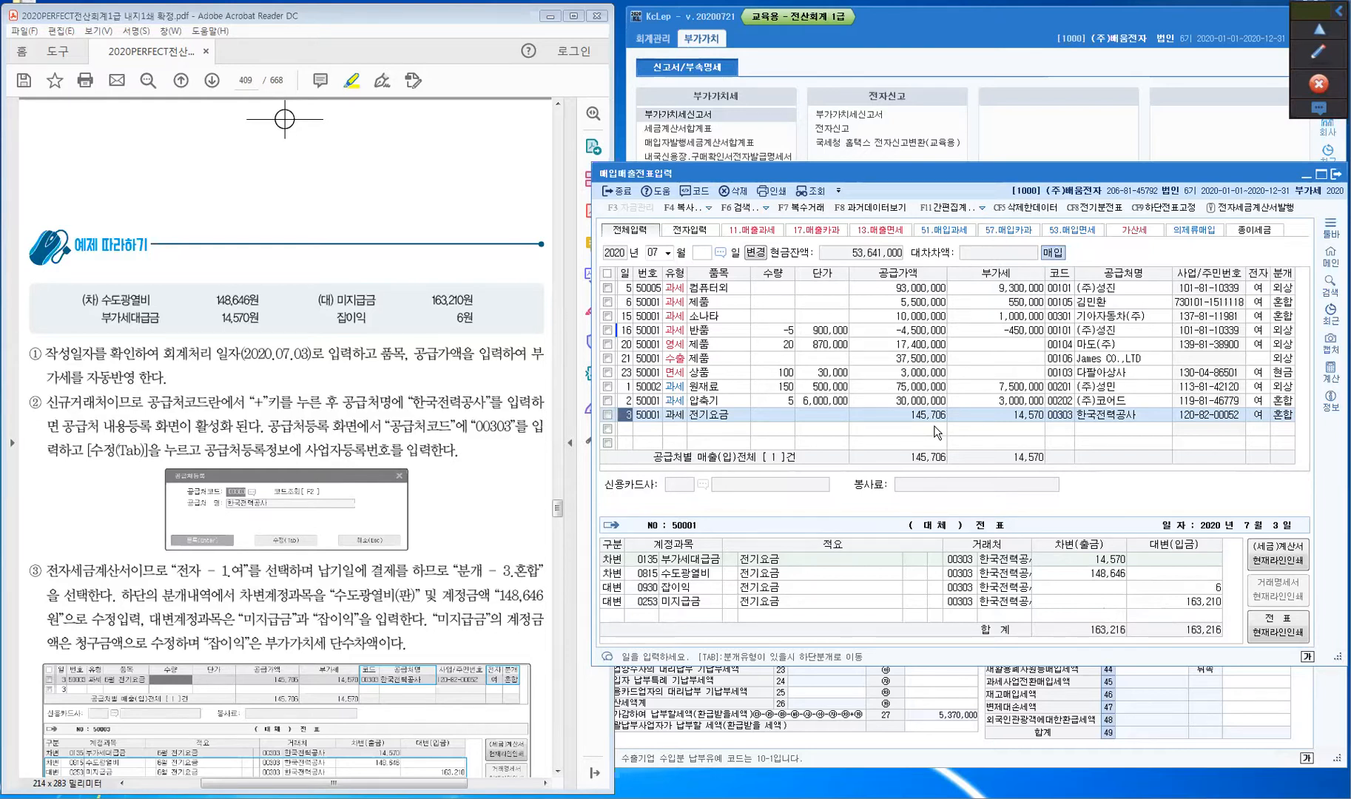
- Highlight the TIP box text '전기요금 및 통신요금, 가스수도료 등의' in the textbook
{"action": "left_click", "coordinate": [432, 546]}
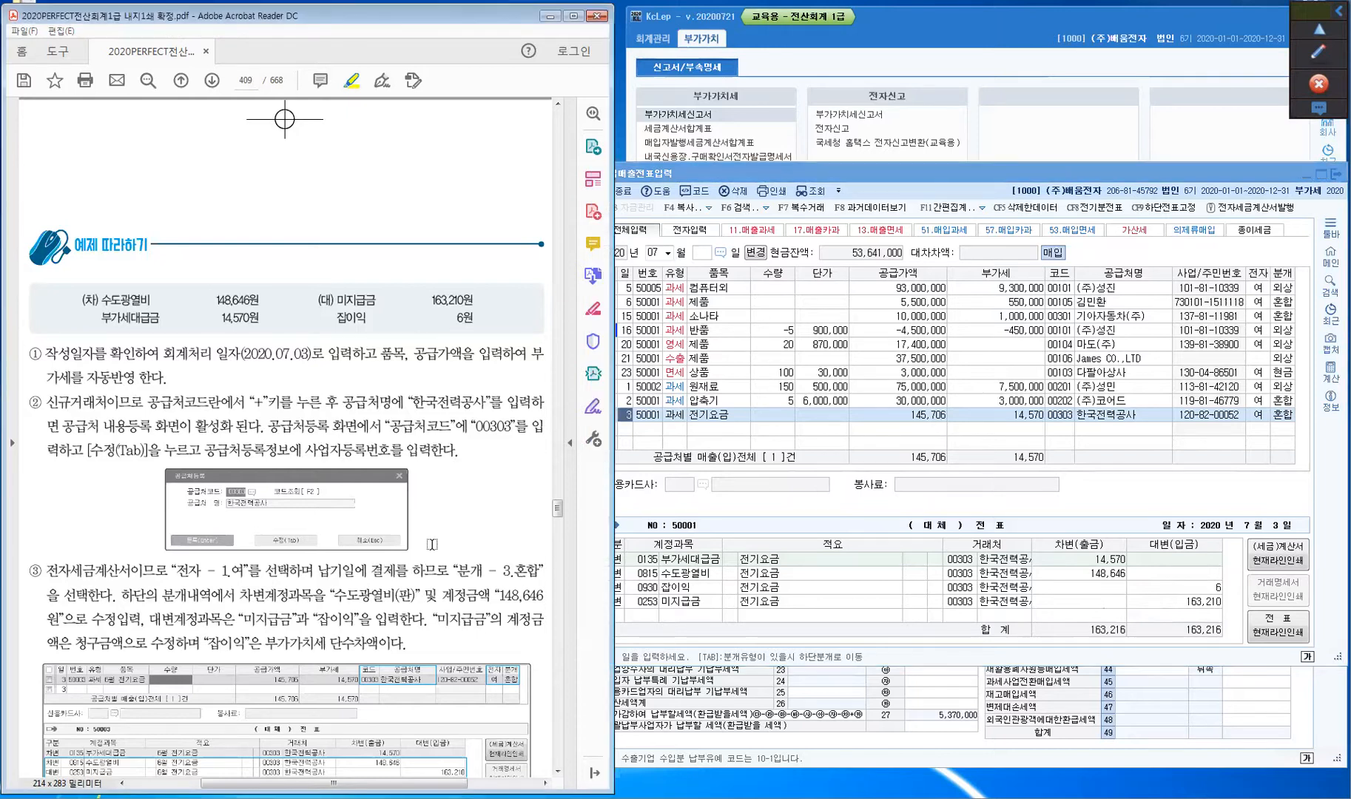
{"action": "scroll", "coordinate": [432, 545], "scroll_direction": "down", "scroll_amount": 4}
{"action": "scroll", "coordinate": [432, 546], "scroll_direction": "down", "scroll_amount": 9}
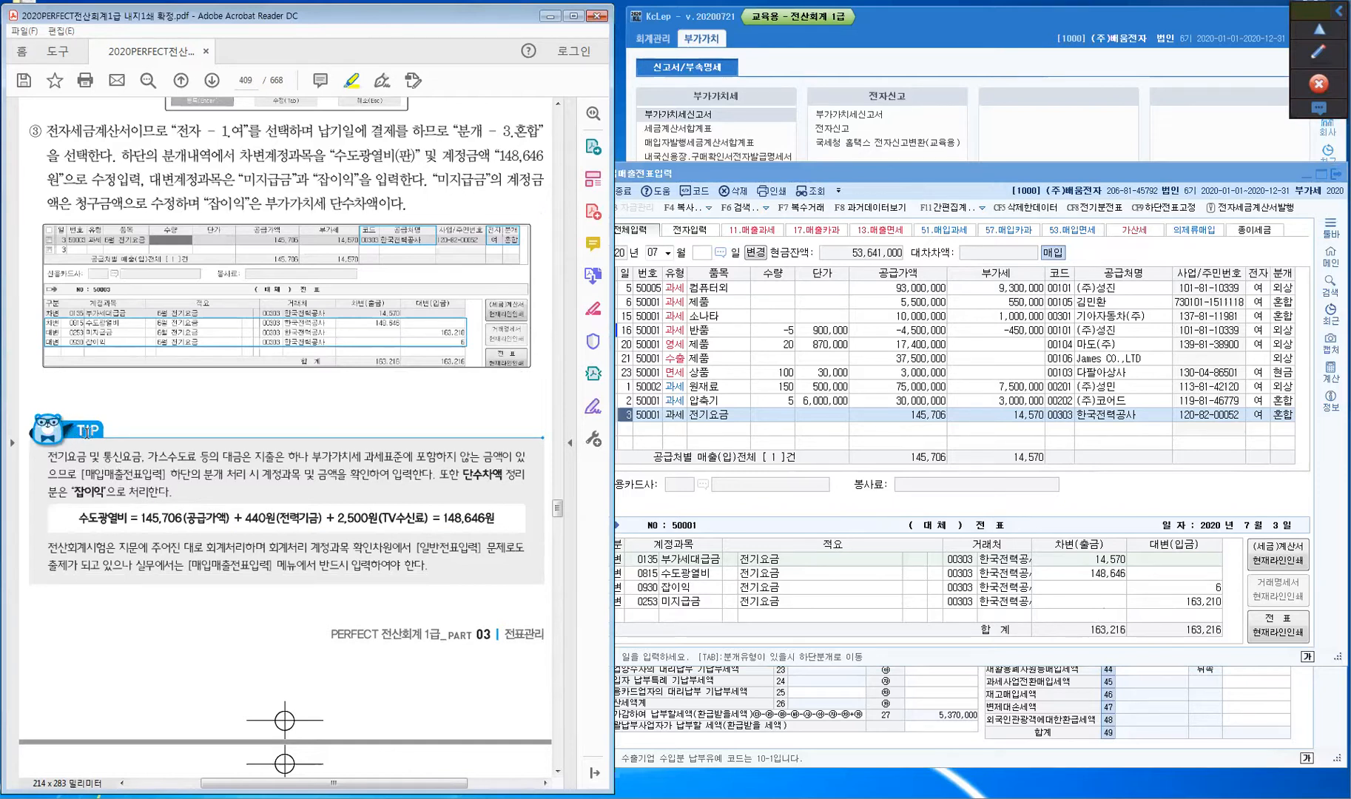
{"action": "left_click_drag", "start_coordinate": [48, 459], "coordinate": [212, 467]}
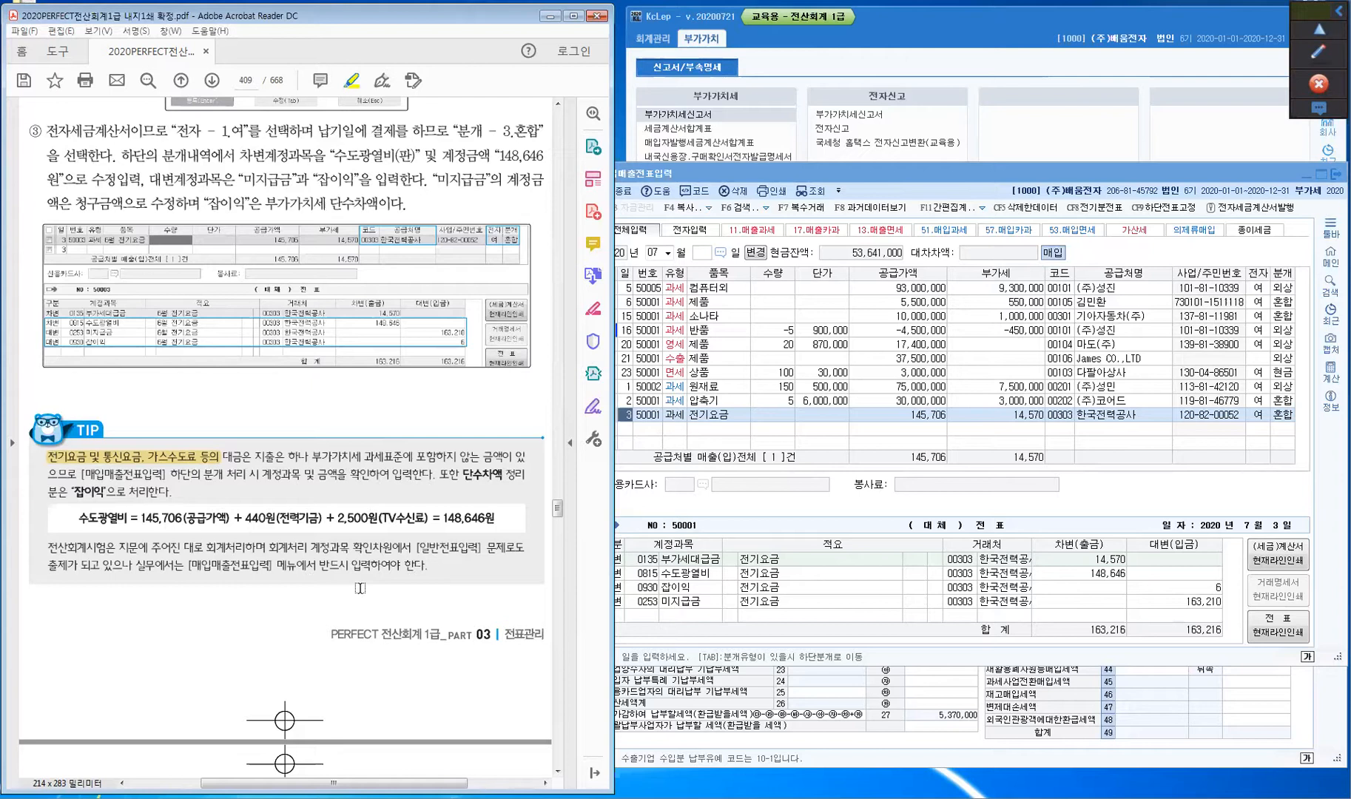
- Scroll the textbook past the TIP box to page 410's 결과확인하기 result screenshots
{"action": "scroll", "coordinate": [360, 588], "scroll_direction": "down", "scroll_amount": 5}
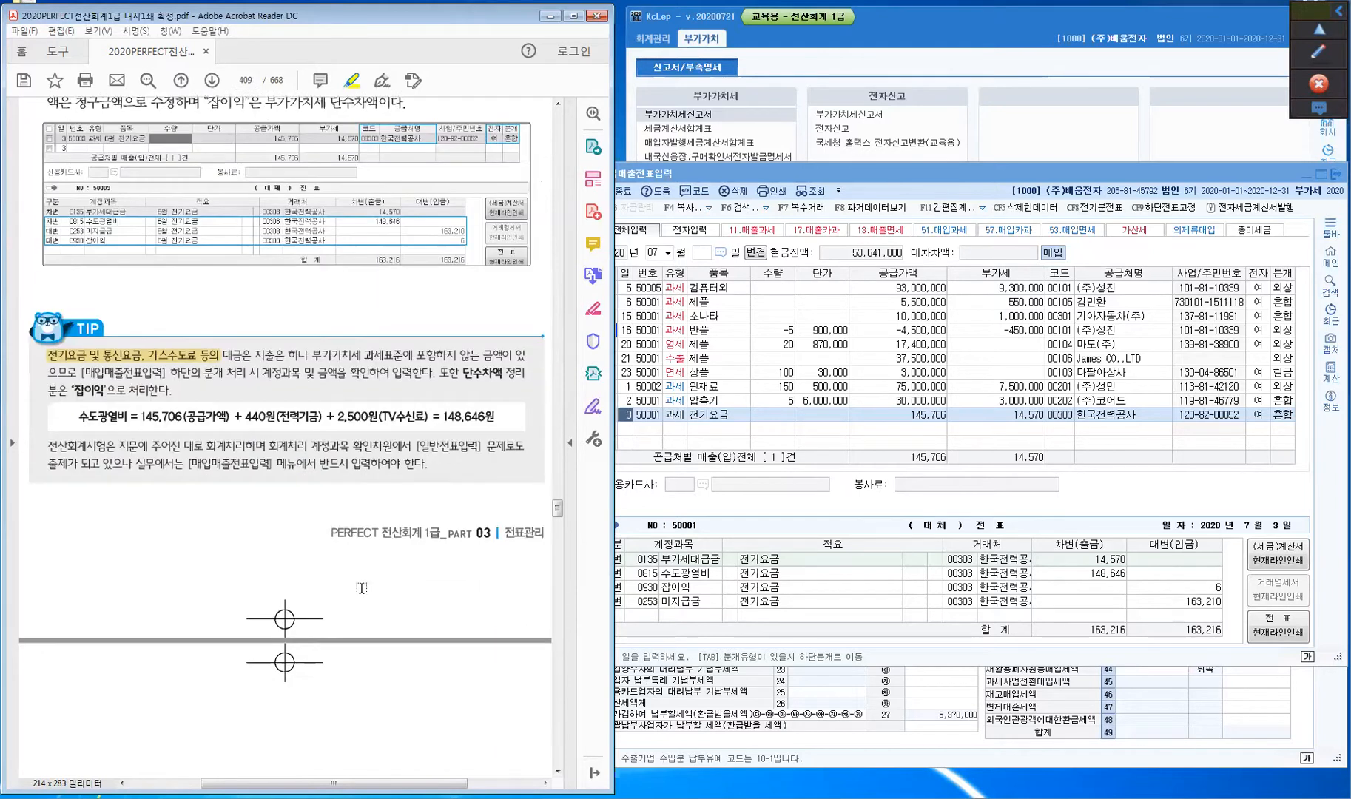
{"action": "scroll", "coordinate": [361, 588], "scroll_direction": "down", "scroll_amount": 10}
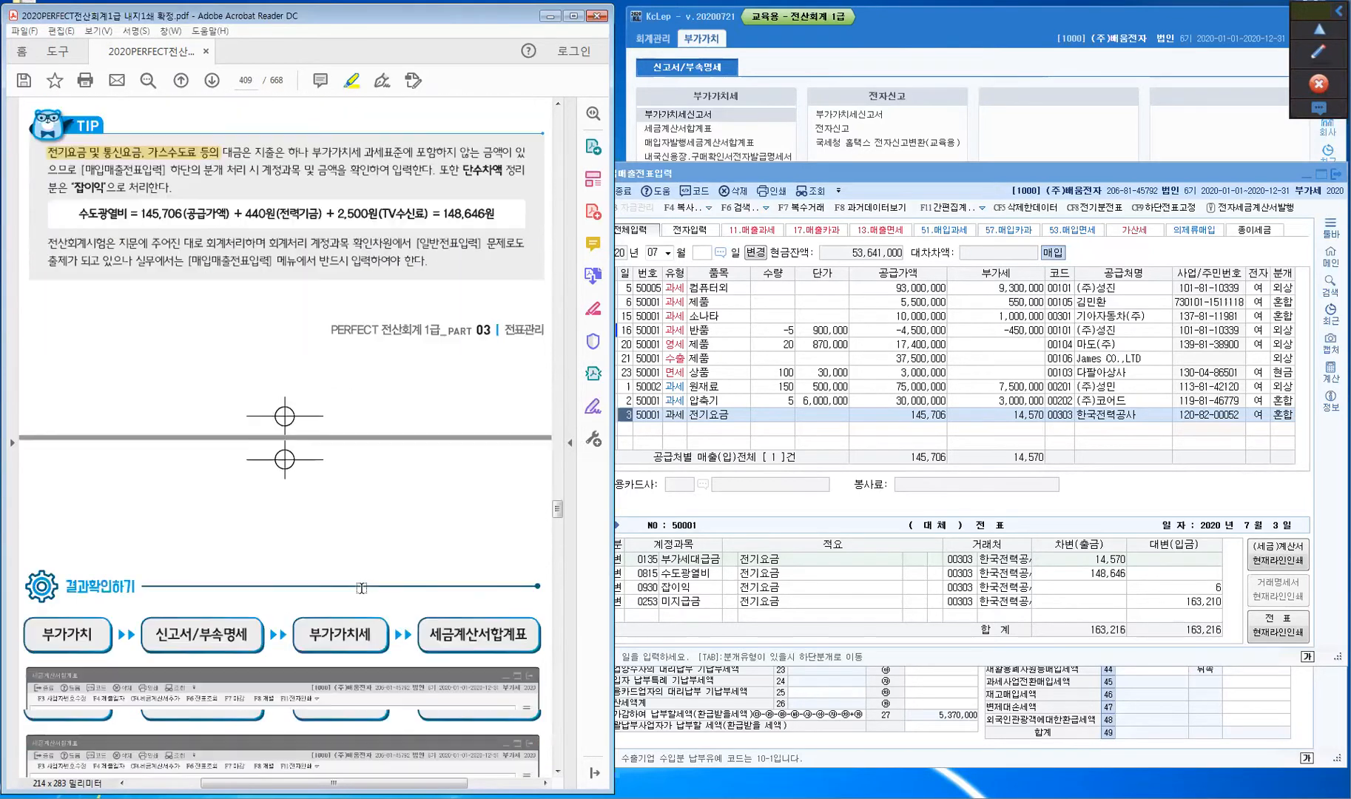
{"action": "scroll", "coordinate": [361, 588], "scroll_direction": "down", "scroll_amount": 3}
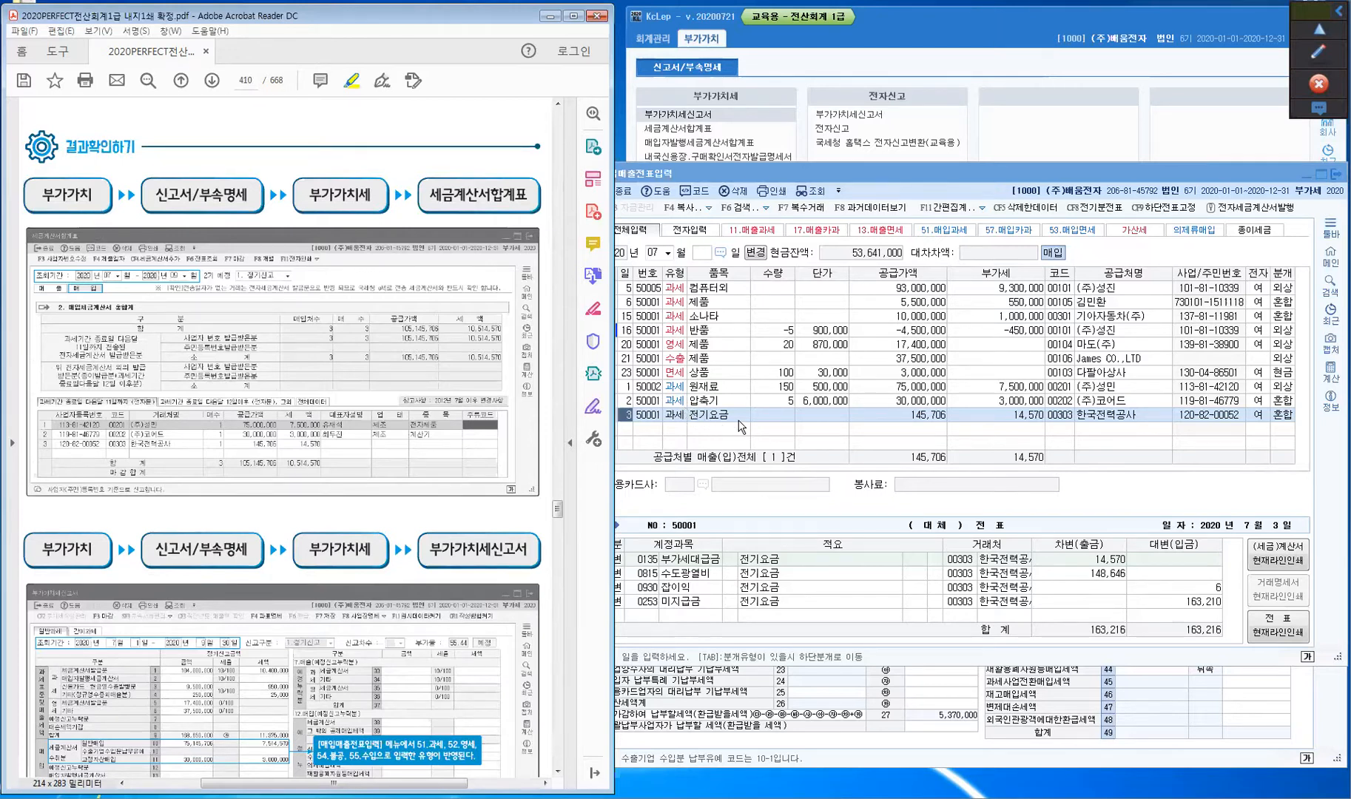
- Bring 매입매출전표입력 forward and show the 부가세유형 code list for the July 3 row
{"action": "left_click", "coordinate": [678, 428]}
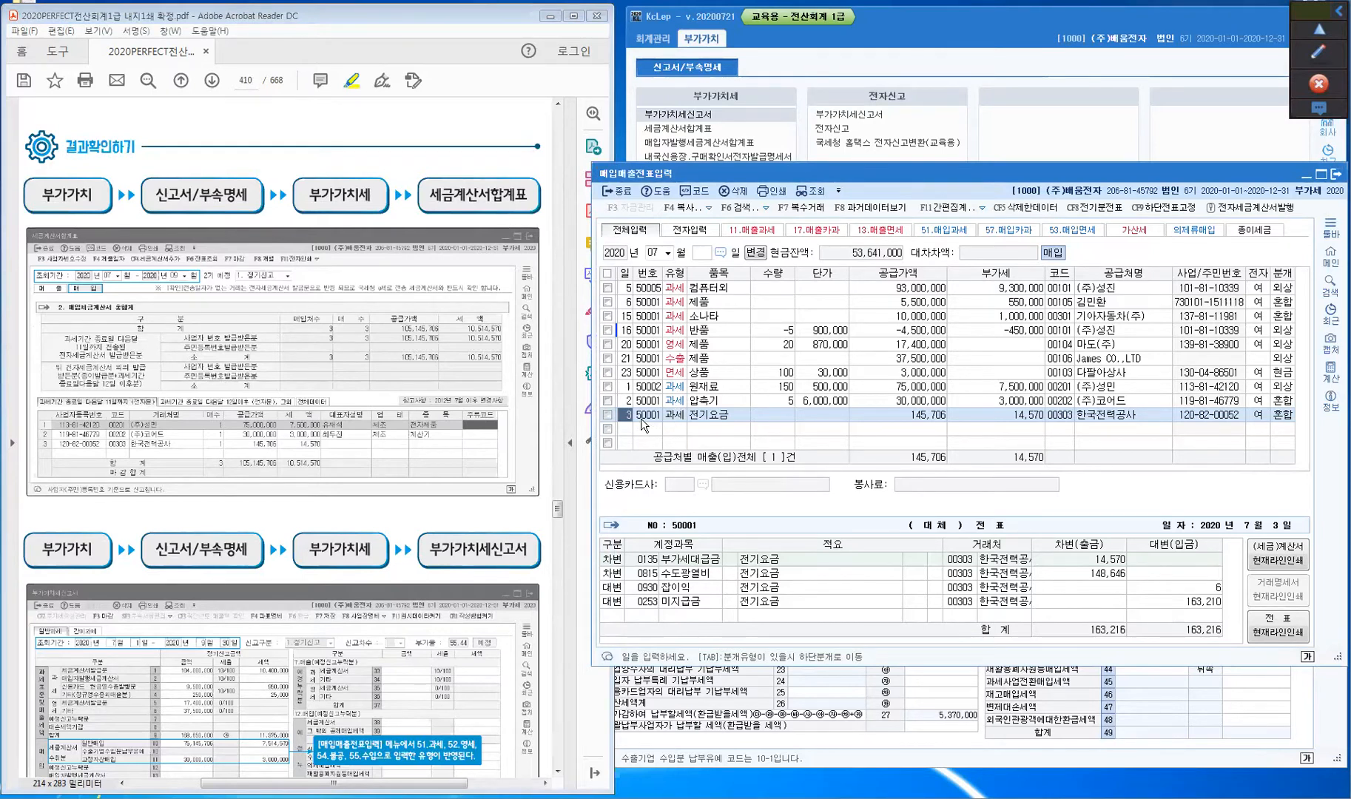
{"action": "left_click", "coordinate": [672, 416]}
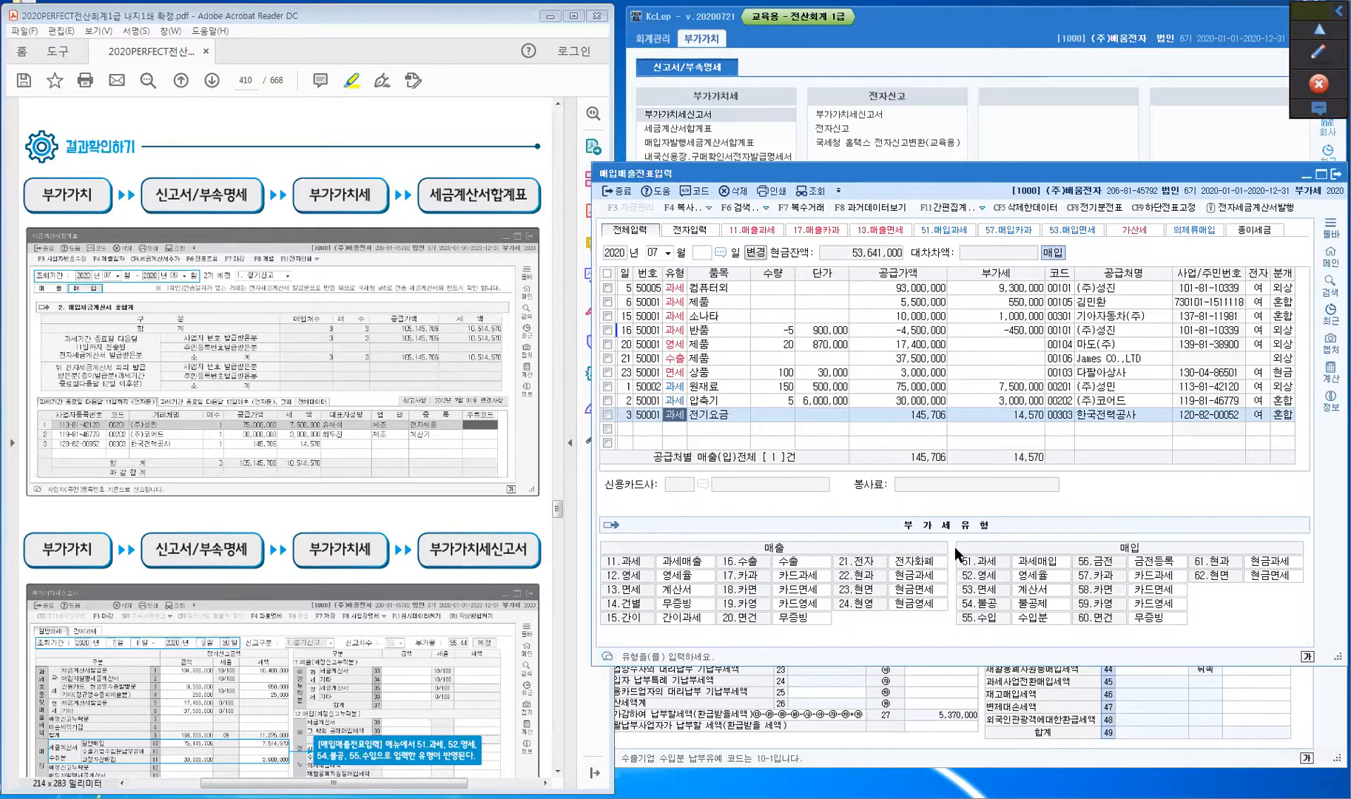
{"action": "key", "text": "ctrl"}
{"action": "key", "text": "ctrl"}
{"action": "key", "text": "ctrl"}
{"action": "key", "text": "ctrl"}
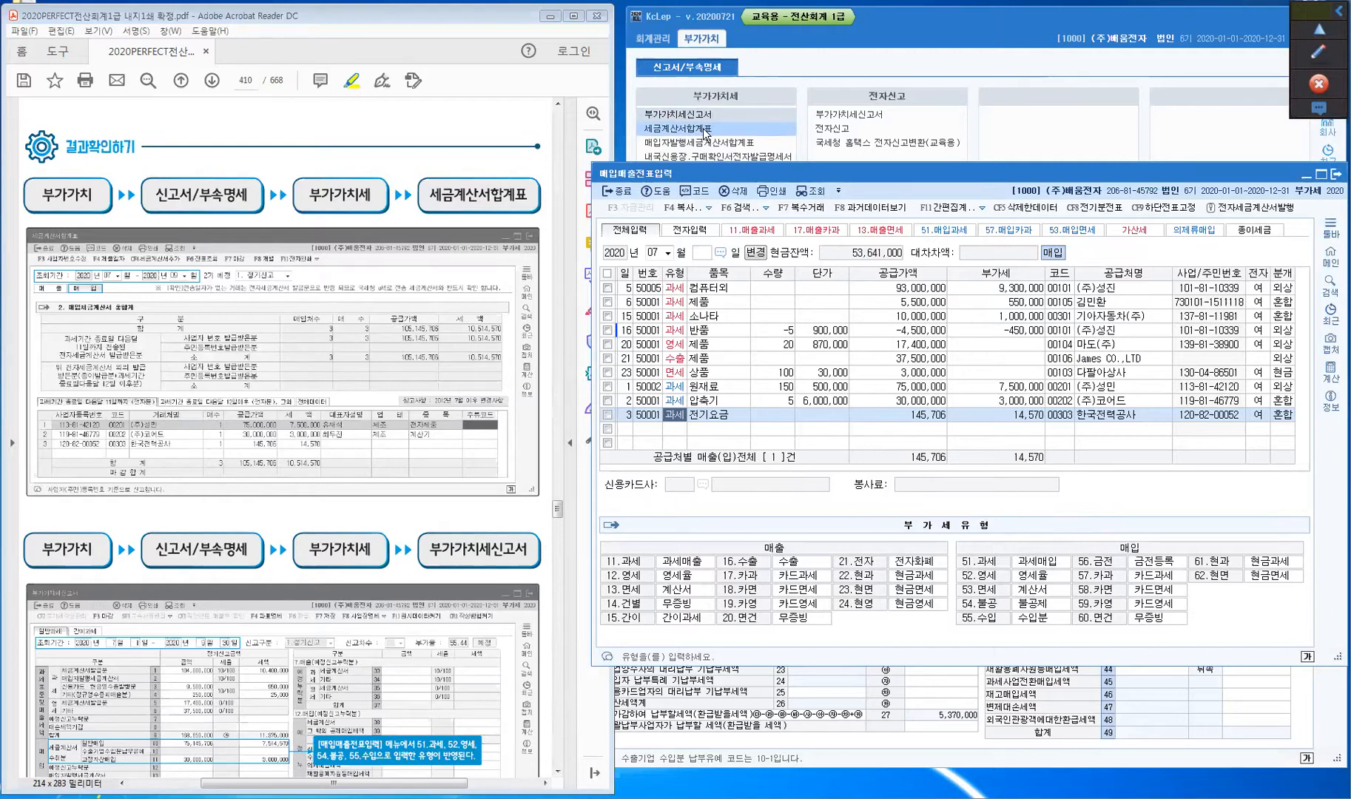
- View the 07–09 세금계산서합계표 sales totals, then purchase totals of 105,145,706
{"action": "left_click", "coordinate": [705, 130]}
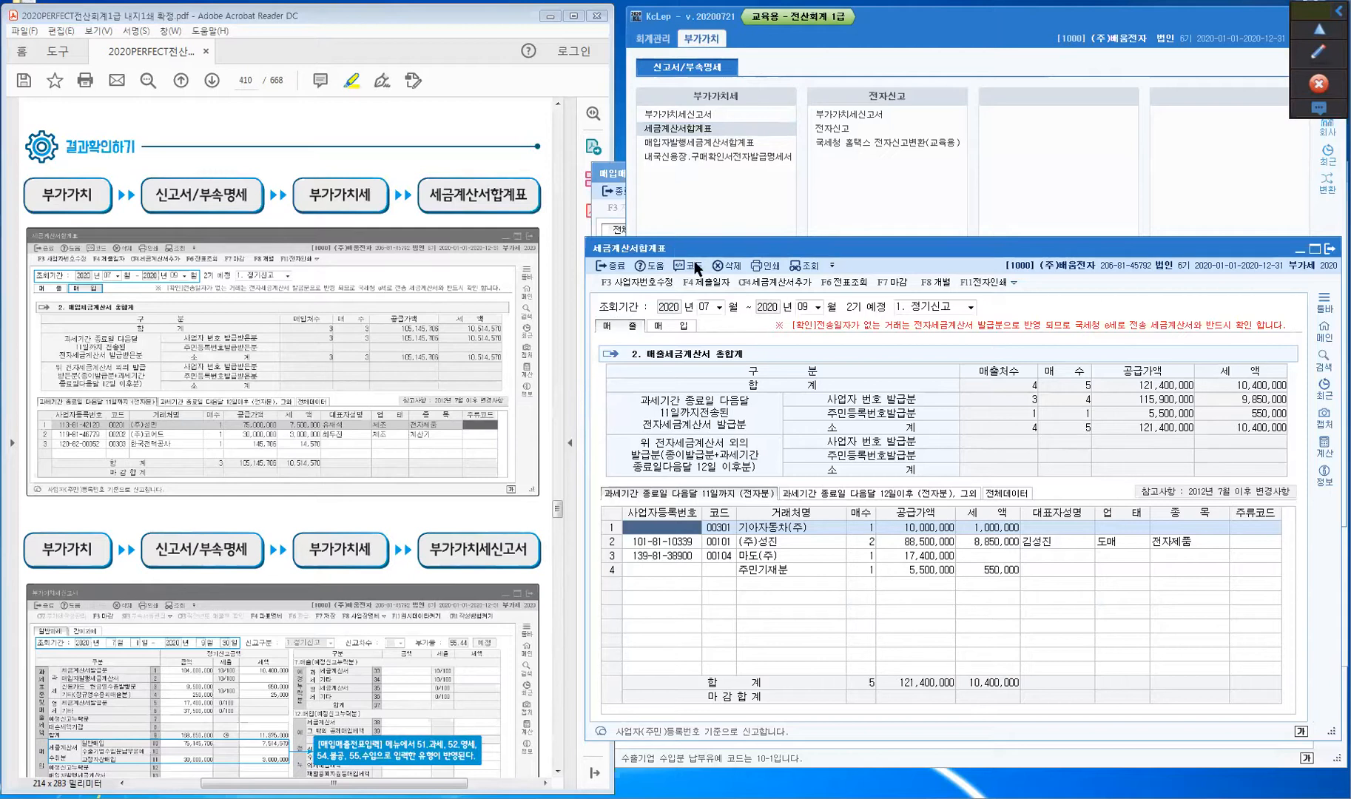
{"action": "left_click", "coordinate": [719, 308]}
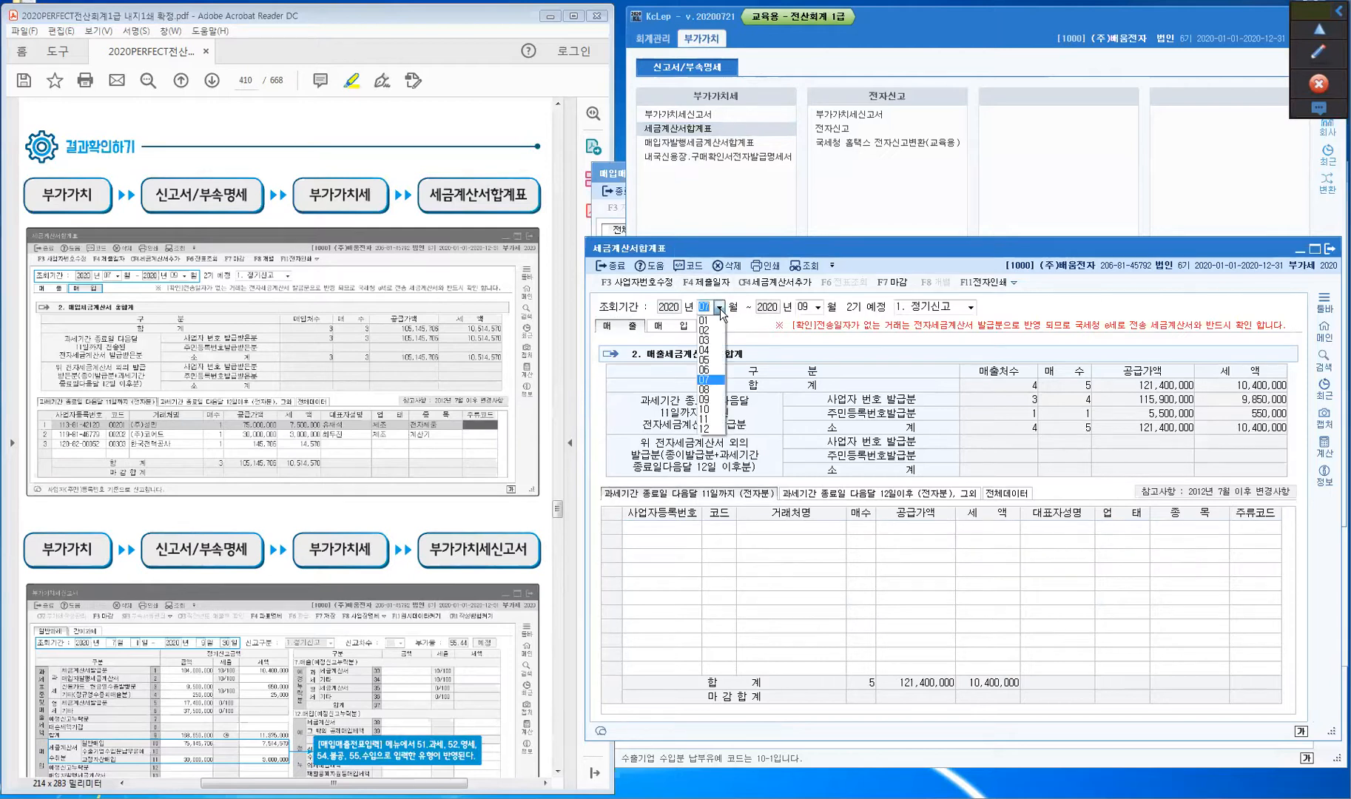
{"action": "left_click", "coordinate": [715, 379]}
{"action": "key", "text": "Return"}
{"action": "key", "text": "Return"}
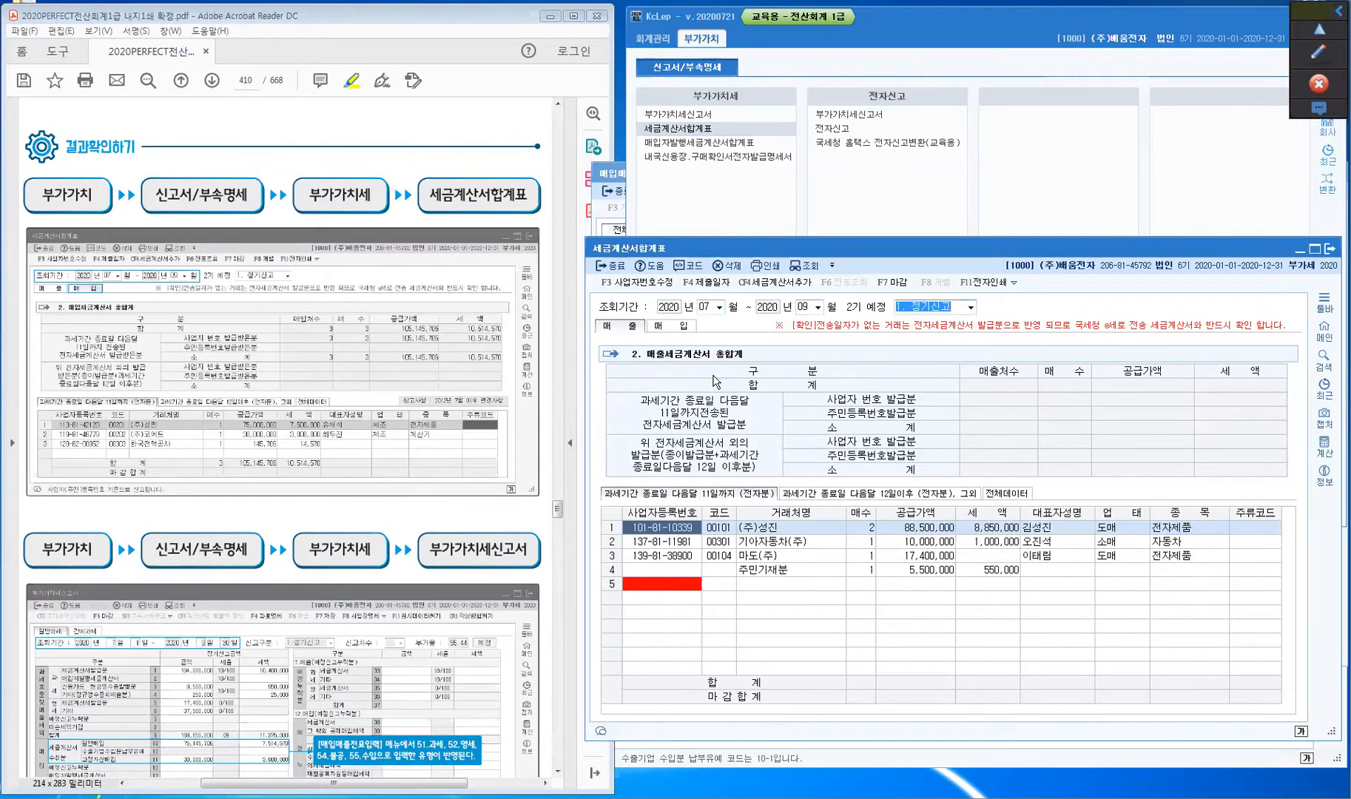
{"action": "left_click", "coordinate": [625, 331]}
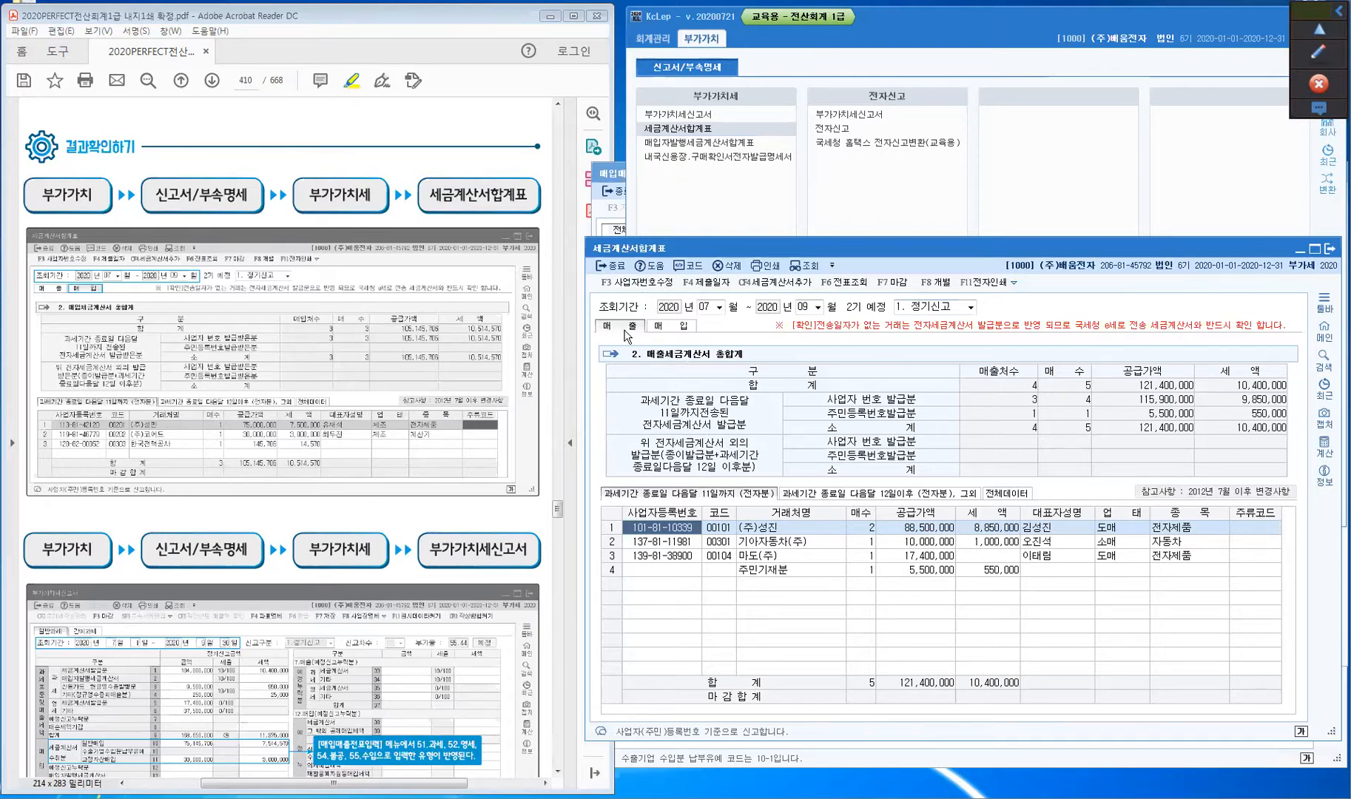
{"action": "left_click", "coordinate": [675, 331]}
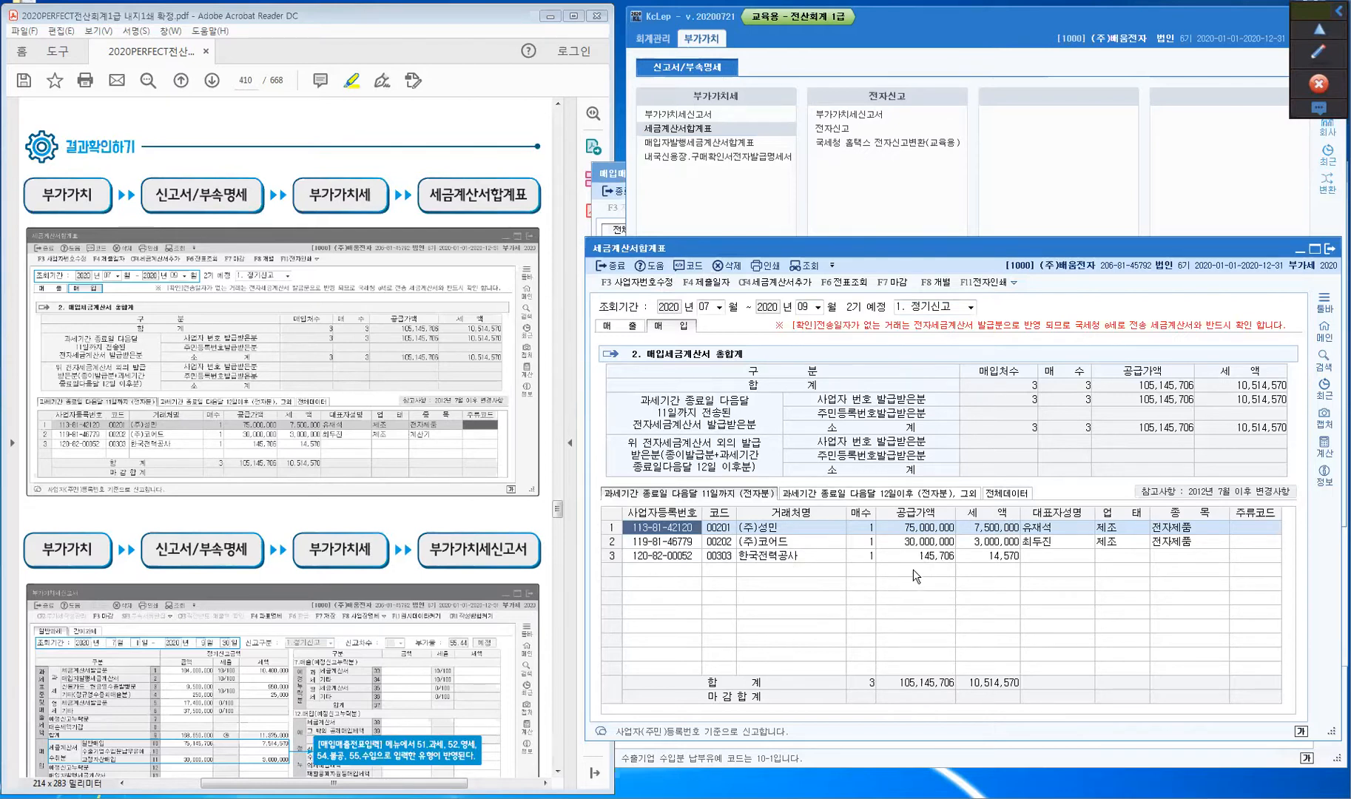
- Bring the textbook PDF back to the front and scroll it
{"action": "key", "text": "ctrl"}
{"action": "key", "text": "ctrl"}
{"action": "key", "text": "ctrl"}
{"action": "key", "text": "ctrl"}
{"action": "key", "text": "ctrl"}
{"action": "key", "text": "ctrl"}
{"action": "key", "text": "ctrl"}
{"action": "left_click", "coordinate": [502, 515]}
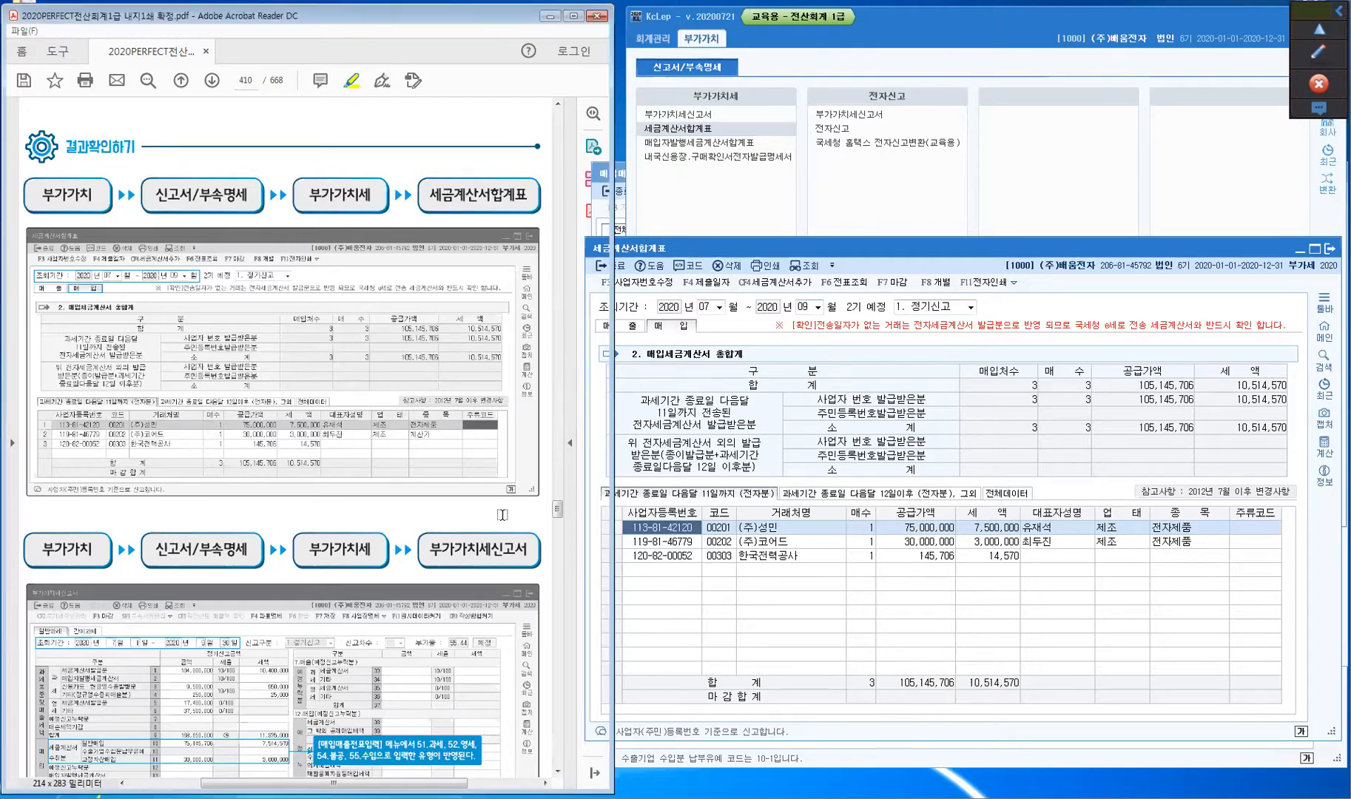
{"action": "scroll", "coordinate": [503, 516], "scroll_direction": "down", "scroll_amount": 5}
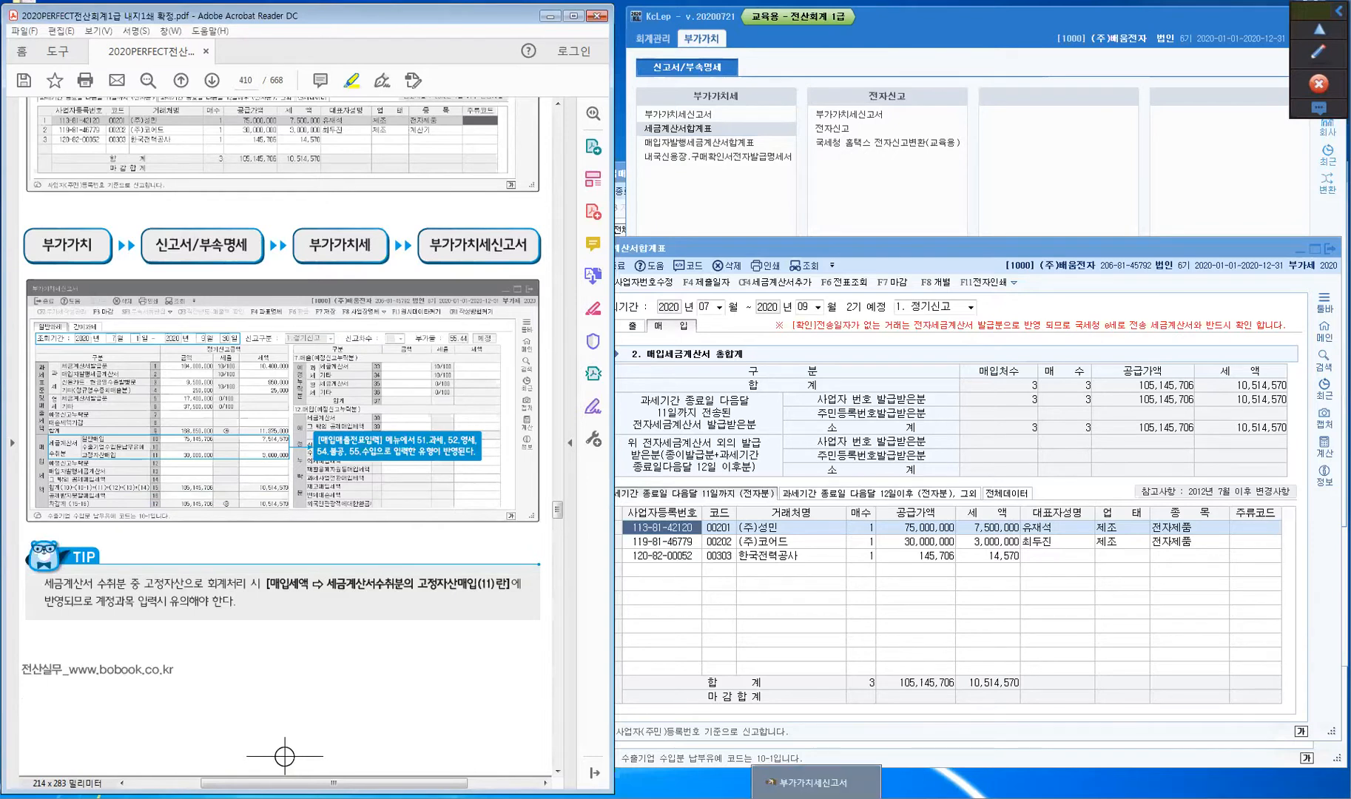
- Move the 부가가치세신고서 window up and save the April–June return with F7
{"action": "left_click", "coordinate": [816, 782]}
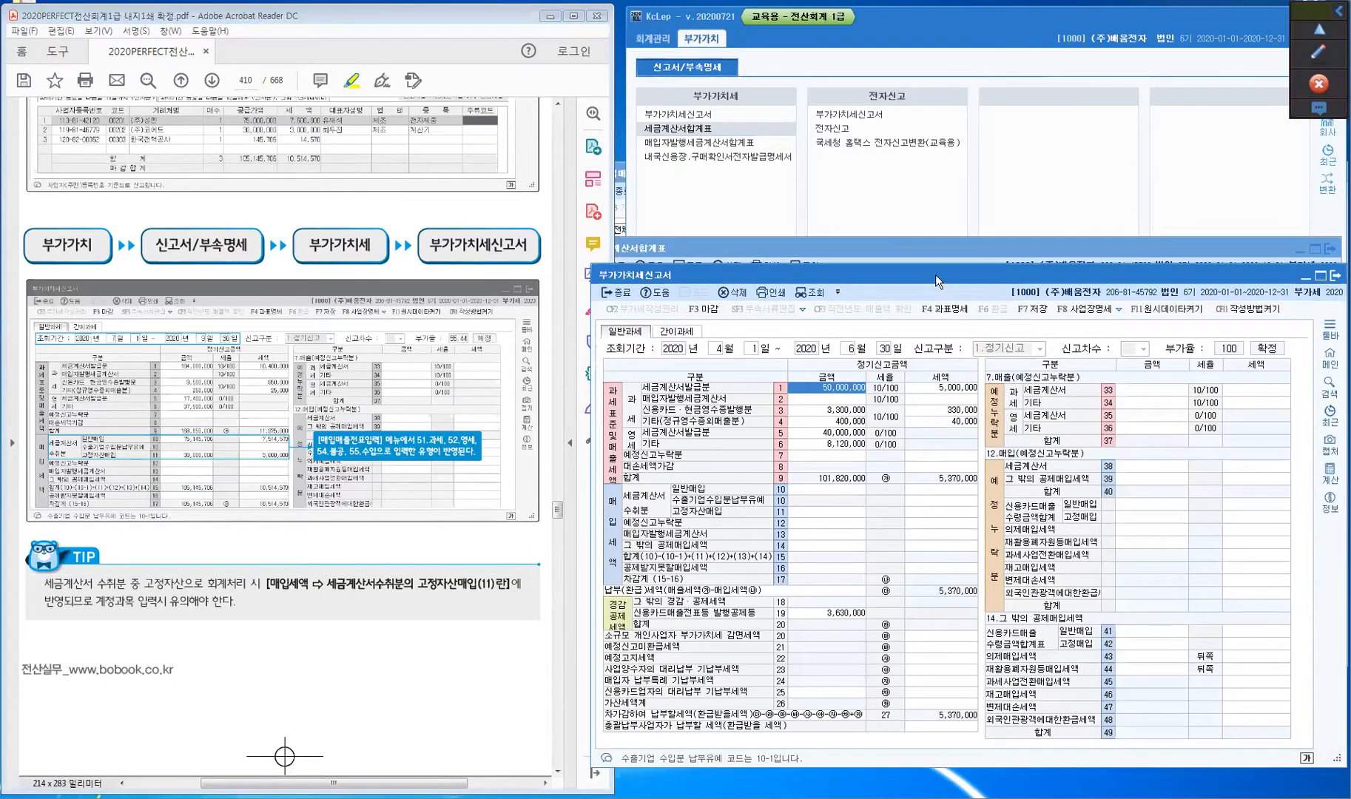
{"action": "left_click_drag", "start_coordinate": [935, 275], "coordinate": [930, 182]}
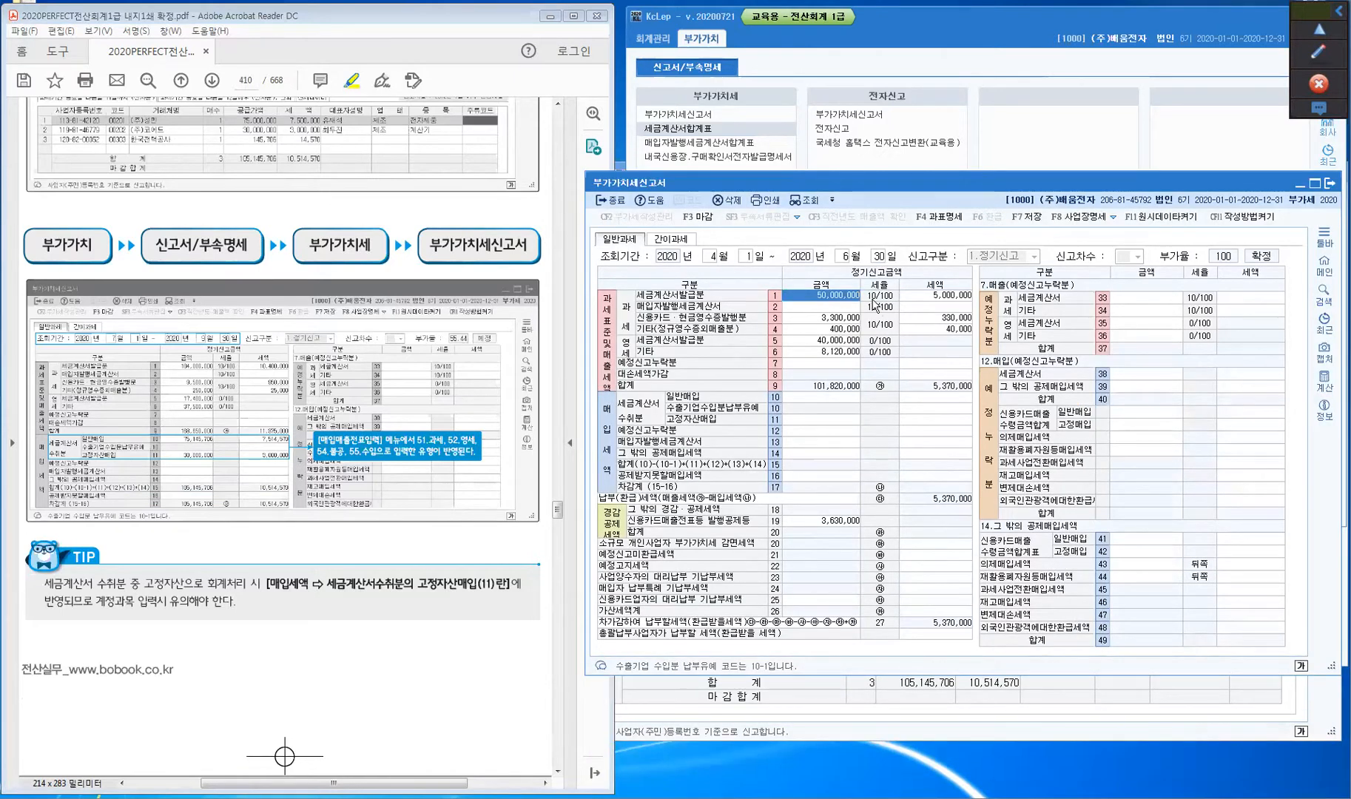
{"action": "left_click", "coordinate": [1027, 217]}
{"action": "key", "text": "ctrl"}
{"action": "key", "text": "ctrl"}
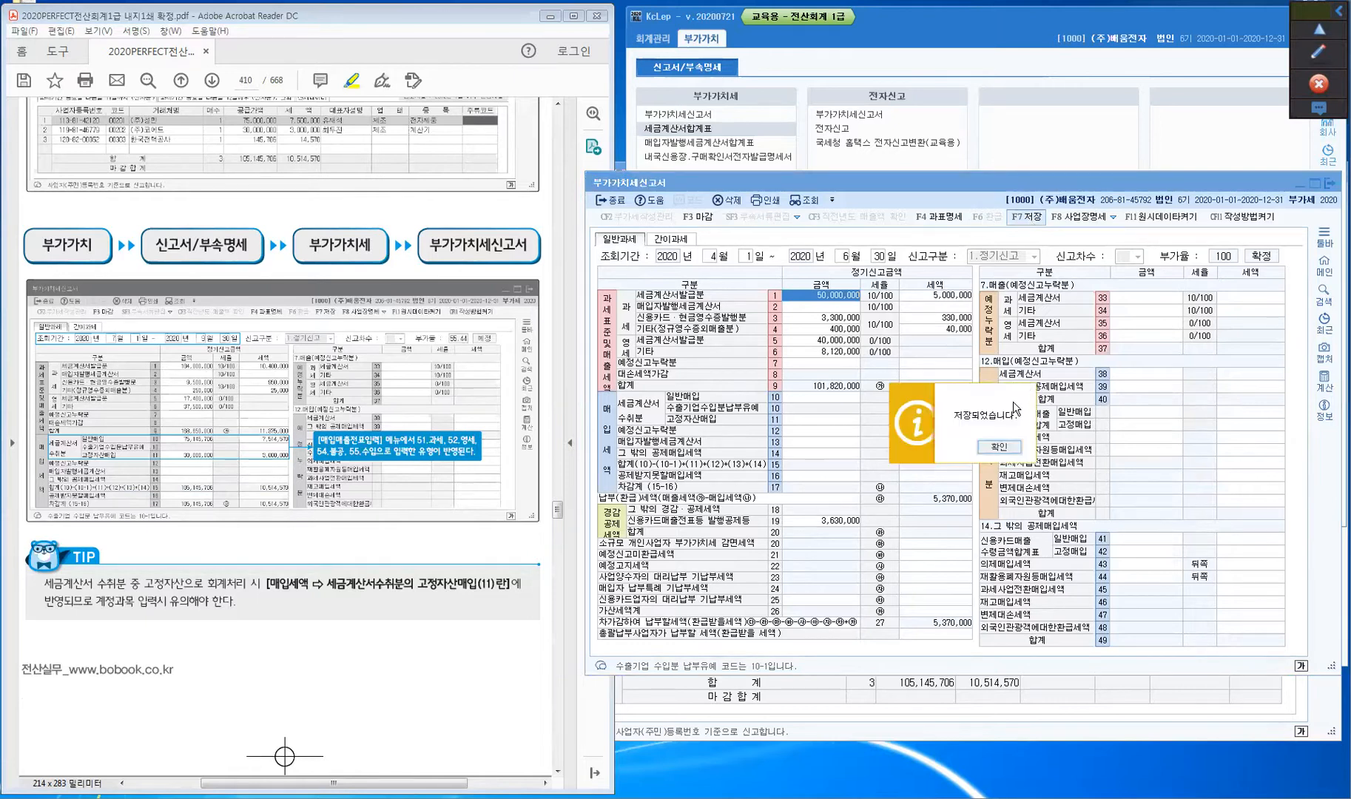
{"action": "left_click", "coordinate": [1000, 448]}
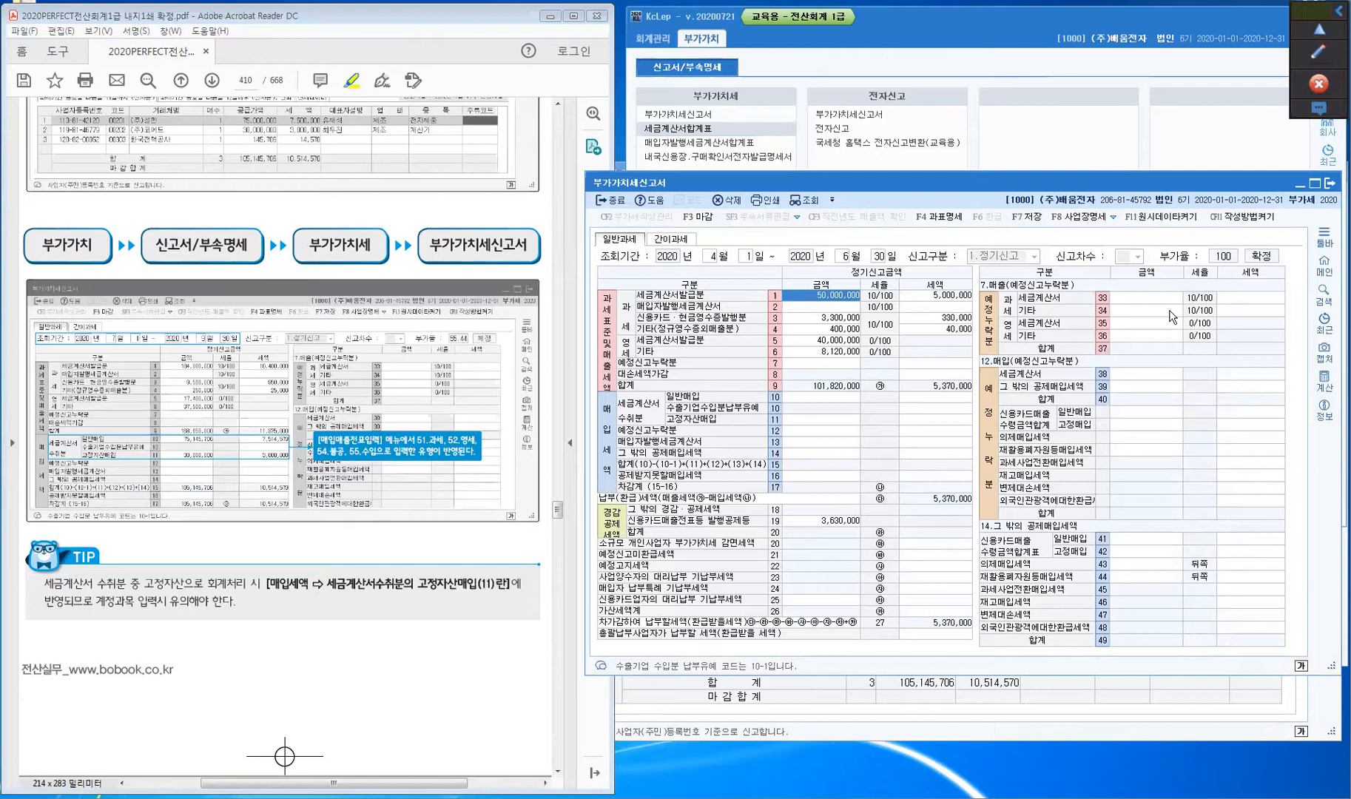
- Switch the return period to 2020-07-01 ~ 09-30 without loading saved data, showing 860,430 payable
{"action": "left_click", "coordinate": [707, 257]}
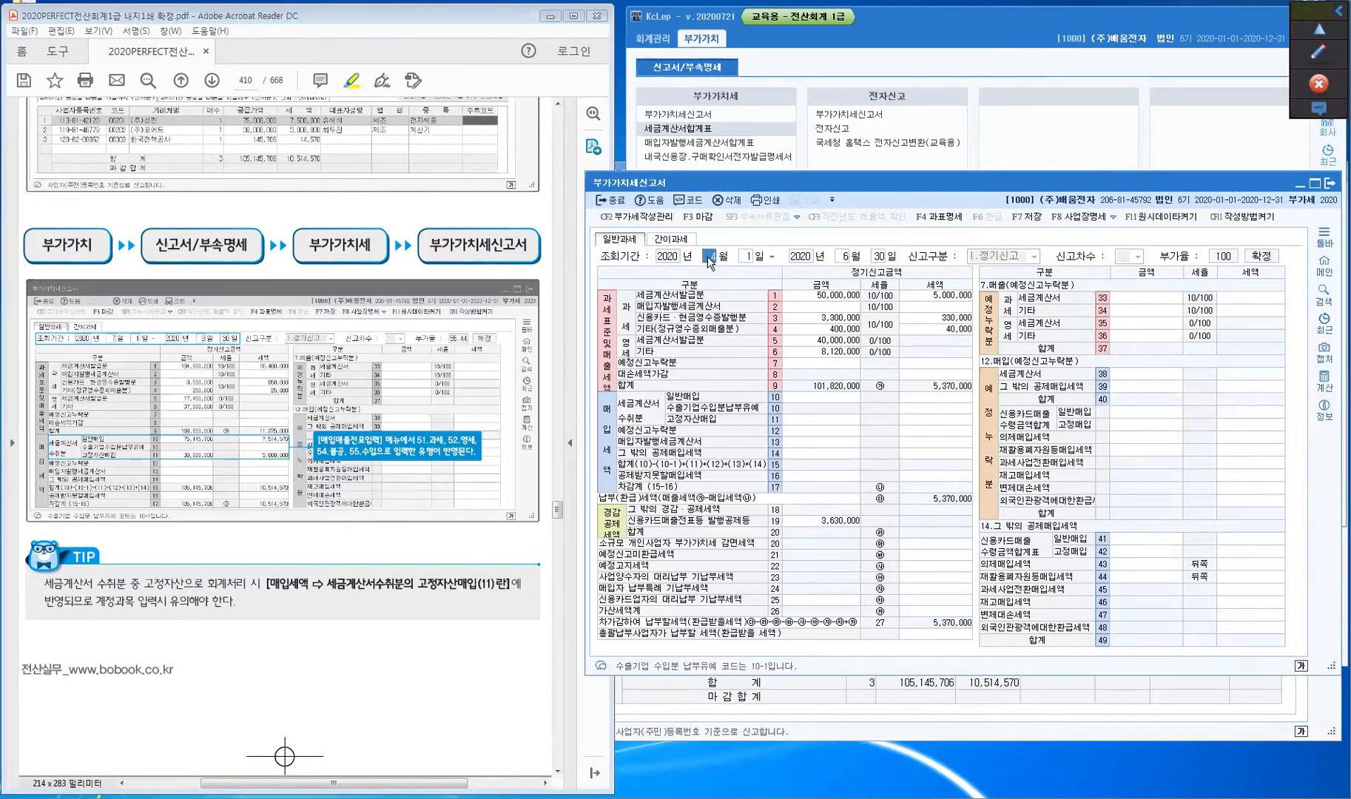
{"action": "type", "text": "7"}
{"action": "key", "text": "Return"}
{"action": "key", "text": "Return"}
{"action": "type", "text": "9"}
{"action": "key", "text": "Return"}
{"action": "key", "text": "Return"}
{"action": "key", "text": "Return"}
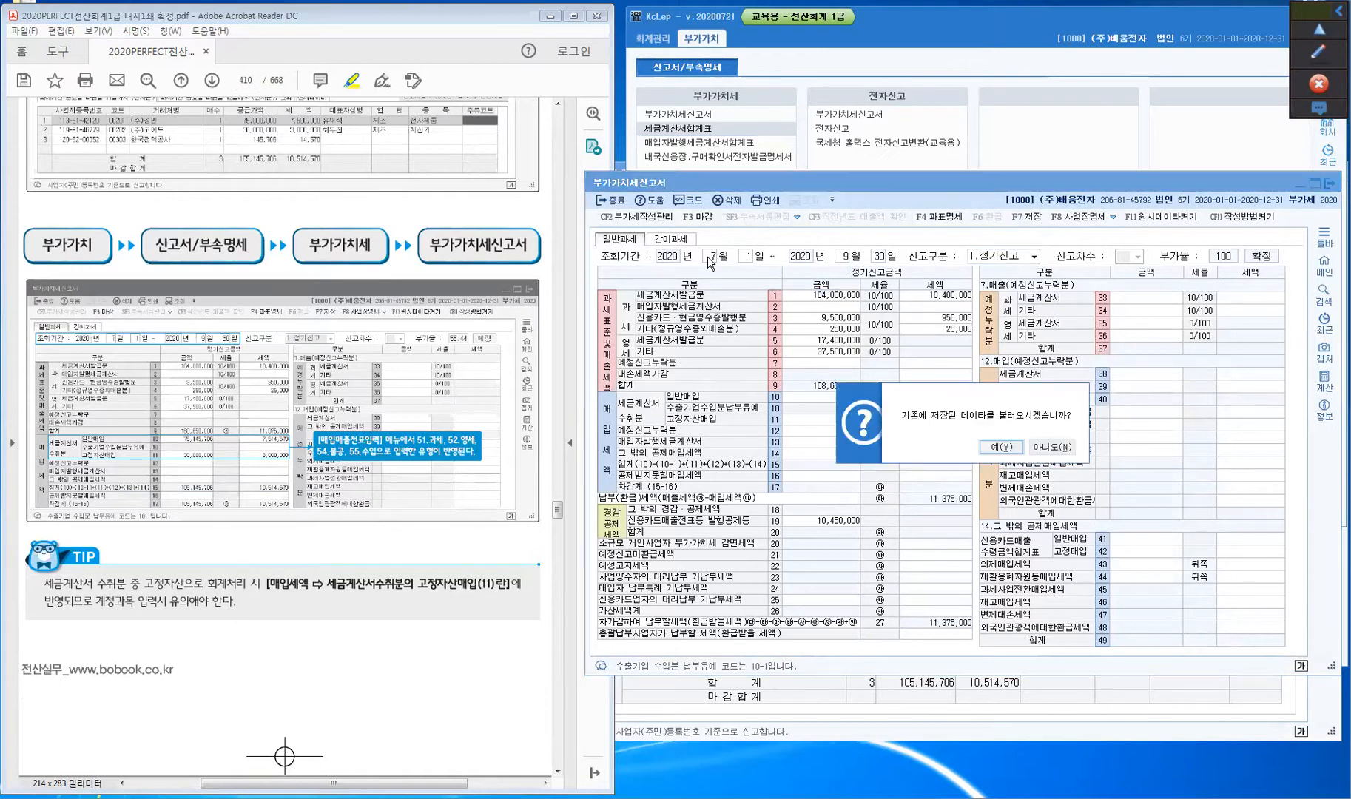
{"action": "left_click", "coordinate": [1061, 449]}
{"action": "left_click", "coordinate": [1061, 448]}
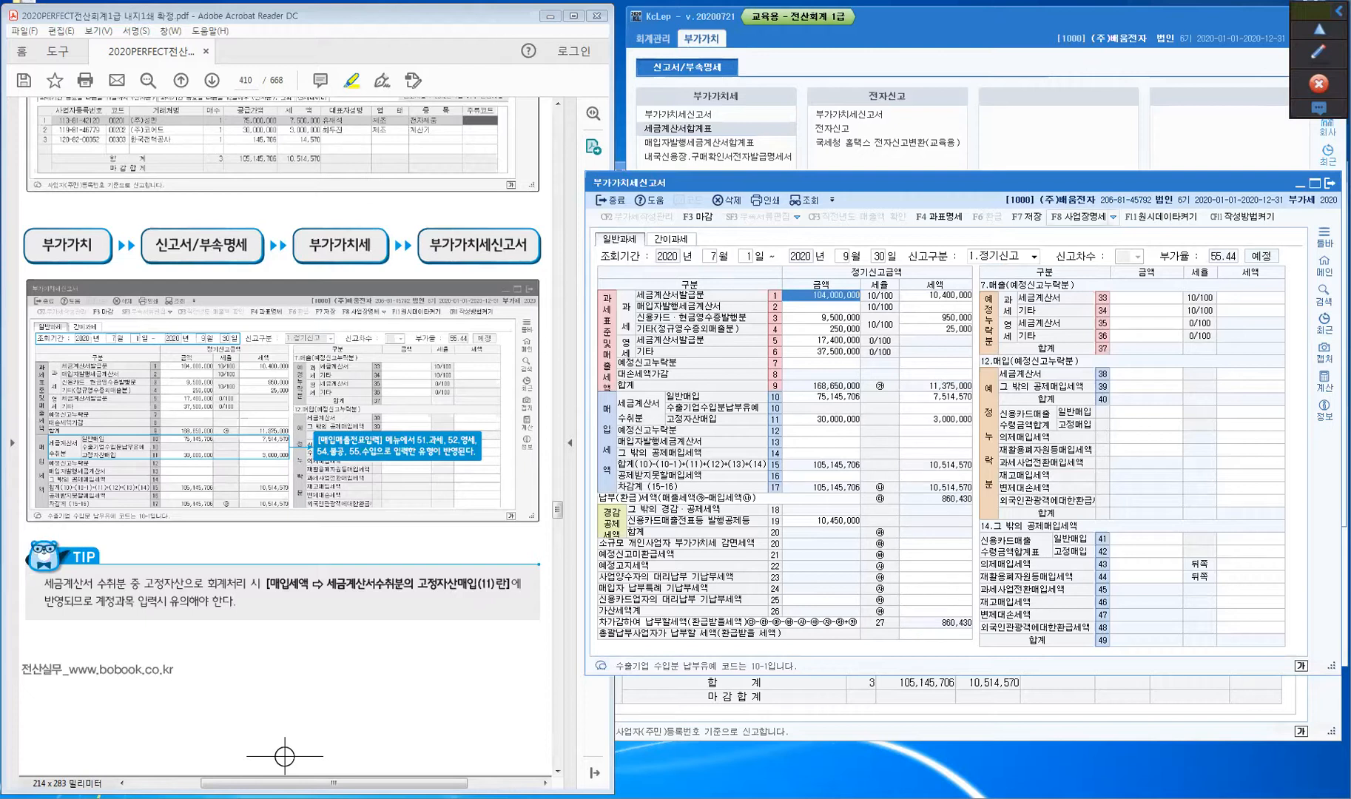
{"action": "left_click", "coordinate": [1318, 52]}
{"action": "left_click", "coordinate": [1319, 113]}
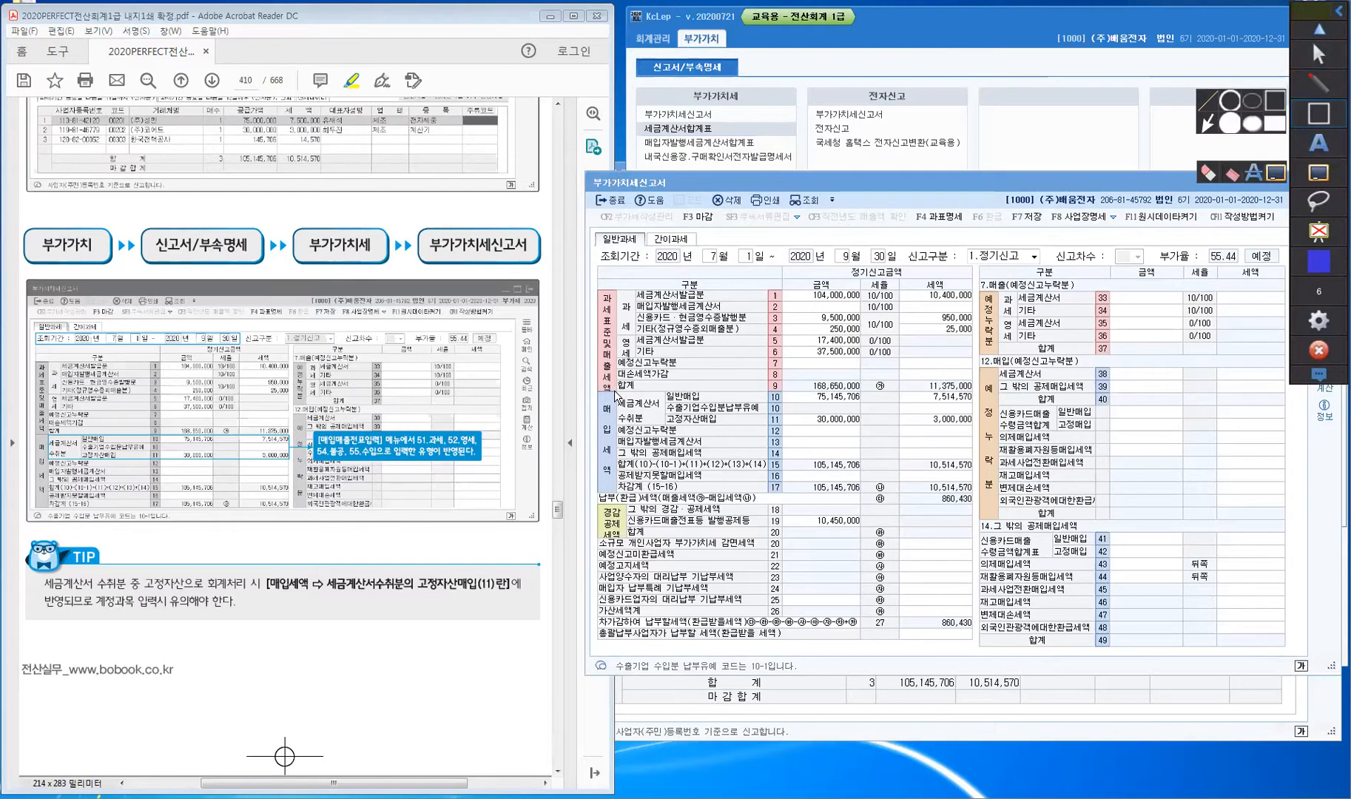
{"action": "mouse_move", "coordinate": [613, 390]}
{"action": "left_mouse_down"}
{"action": "mouse_move", "coordinate": [623, 433]}
{"action": "mouse_move", "coordinate": [669, 432]}
{"action": "left_mouse_up"}
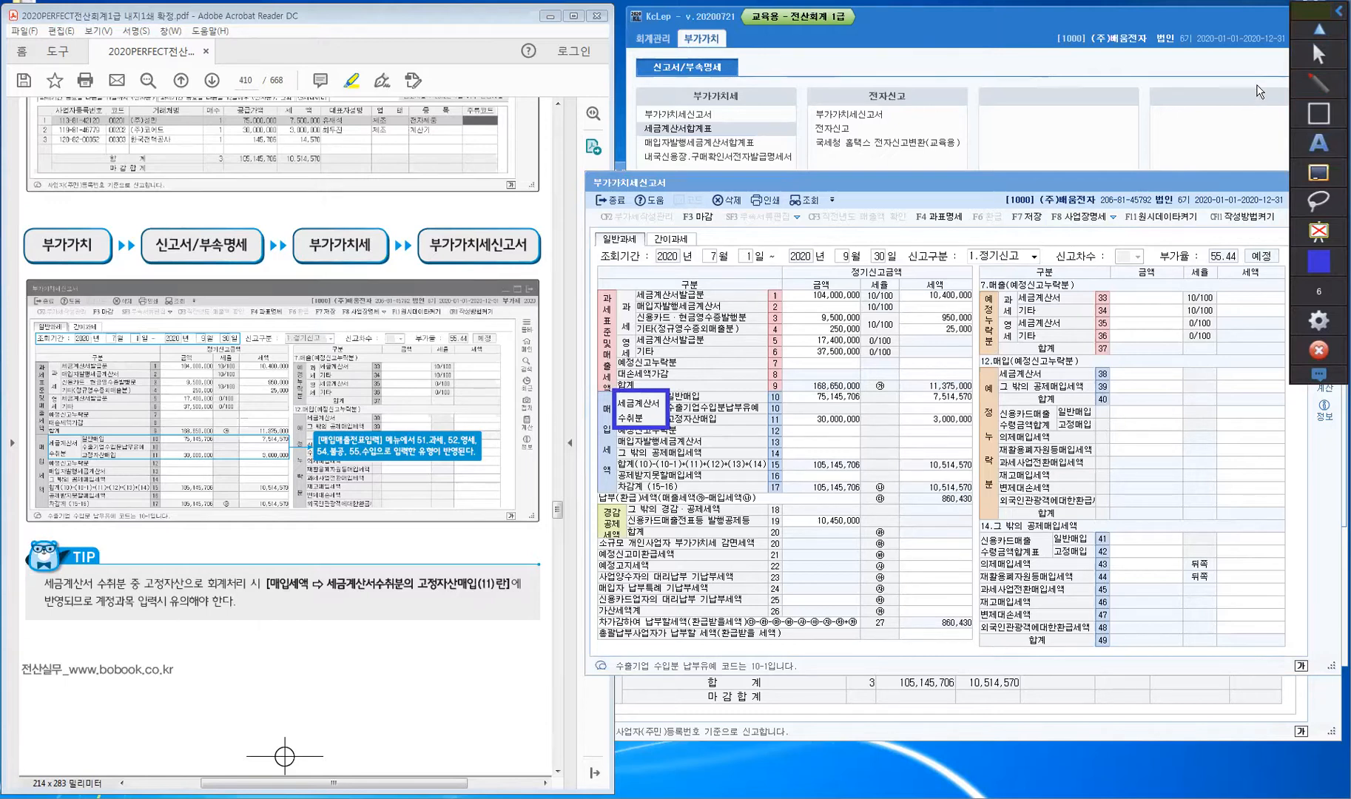
{"action": "left_click", "coordinate": [1319, 54]}
{"action": "left_click", "coordinate": [892, 687]}
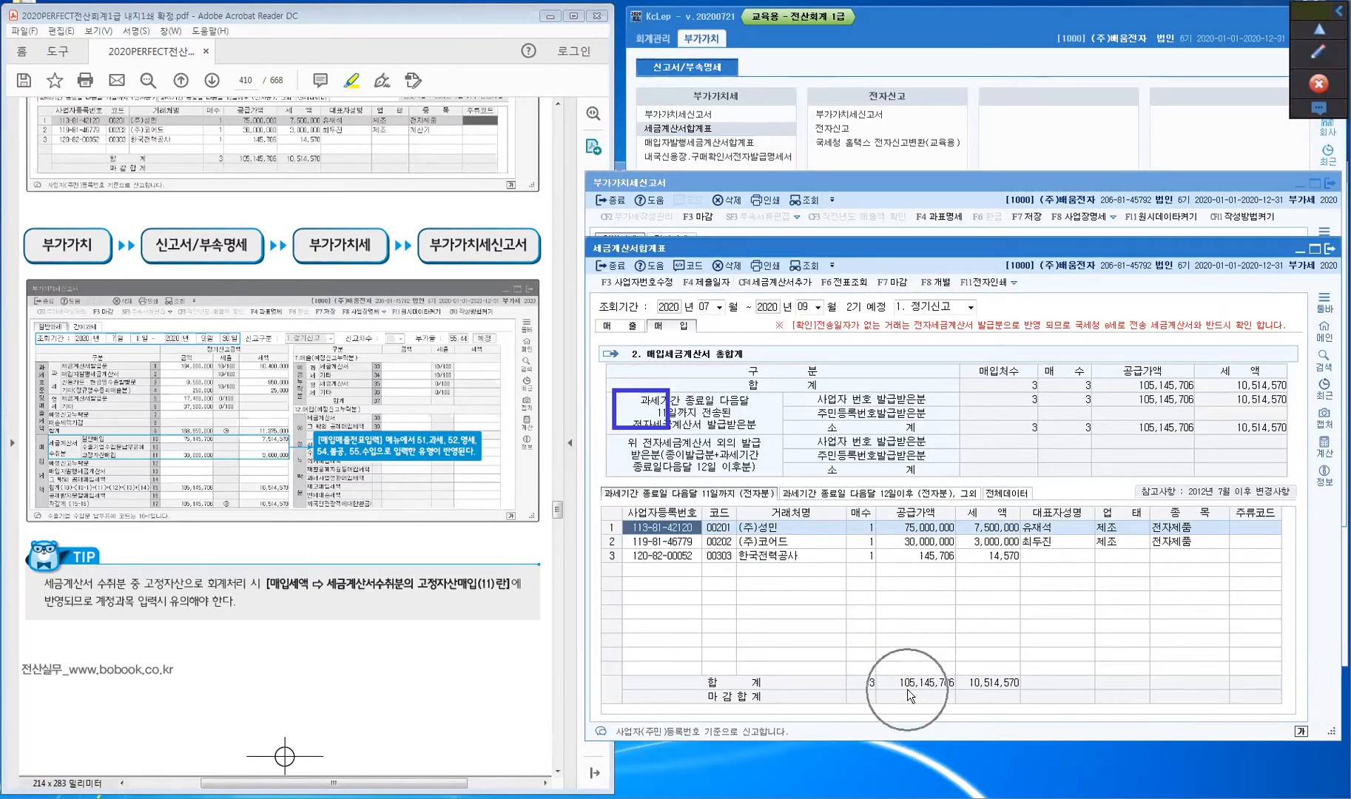
{"action": "left_click", "coordinate": [888, 182]}
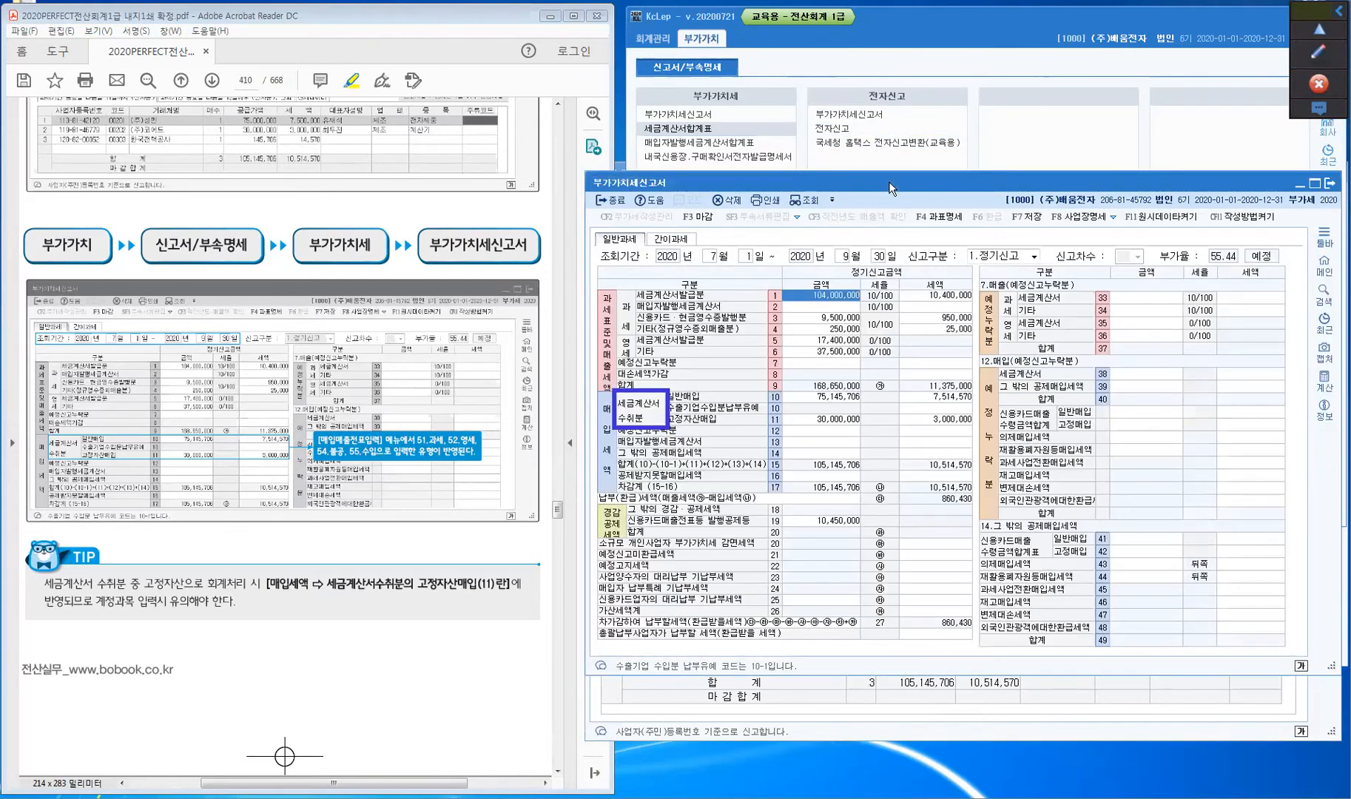
{"action": "left_click", "coordinate": [830, 453]}
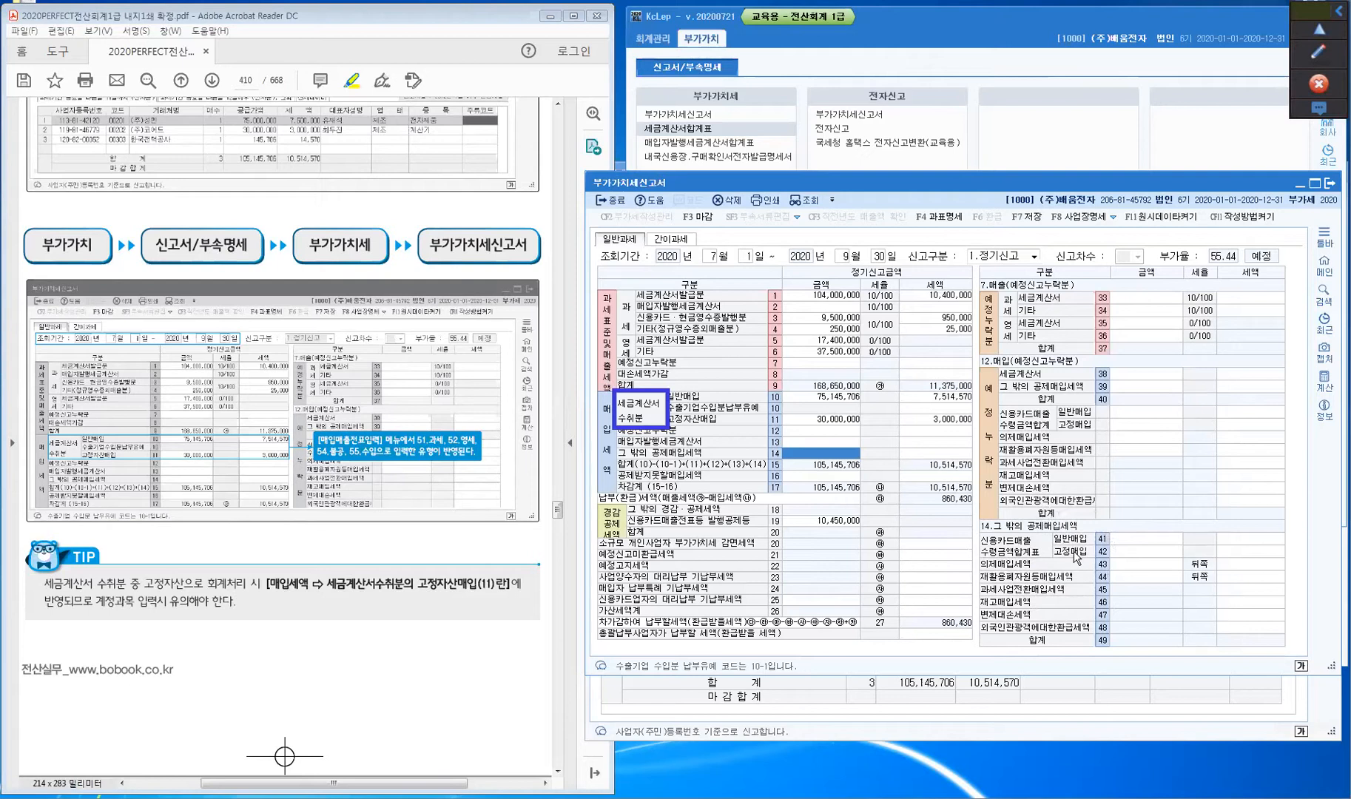
- Set the screen annotation tool to draw in green
{"action": "left_click", "coordinate": [1321, 50]}
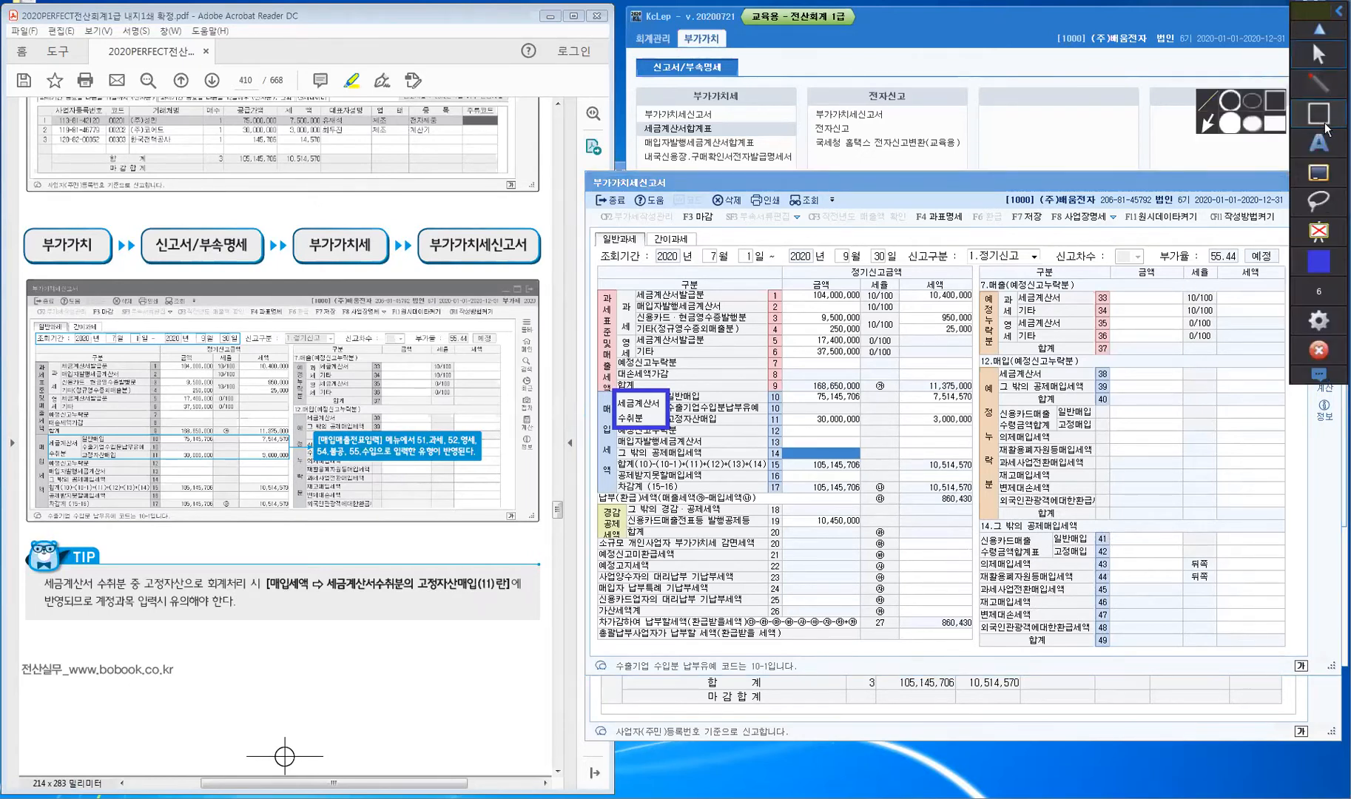
{"action": "left_click", "coordinate": [1319, 142]}
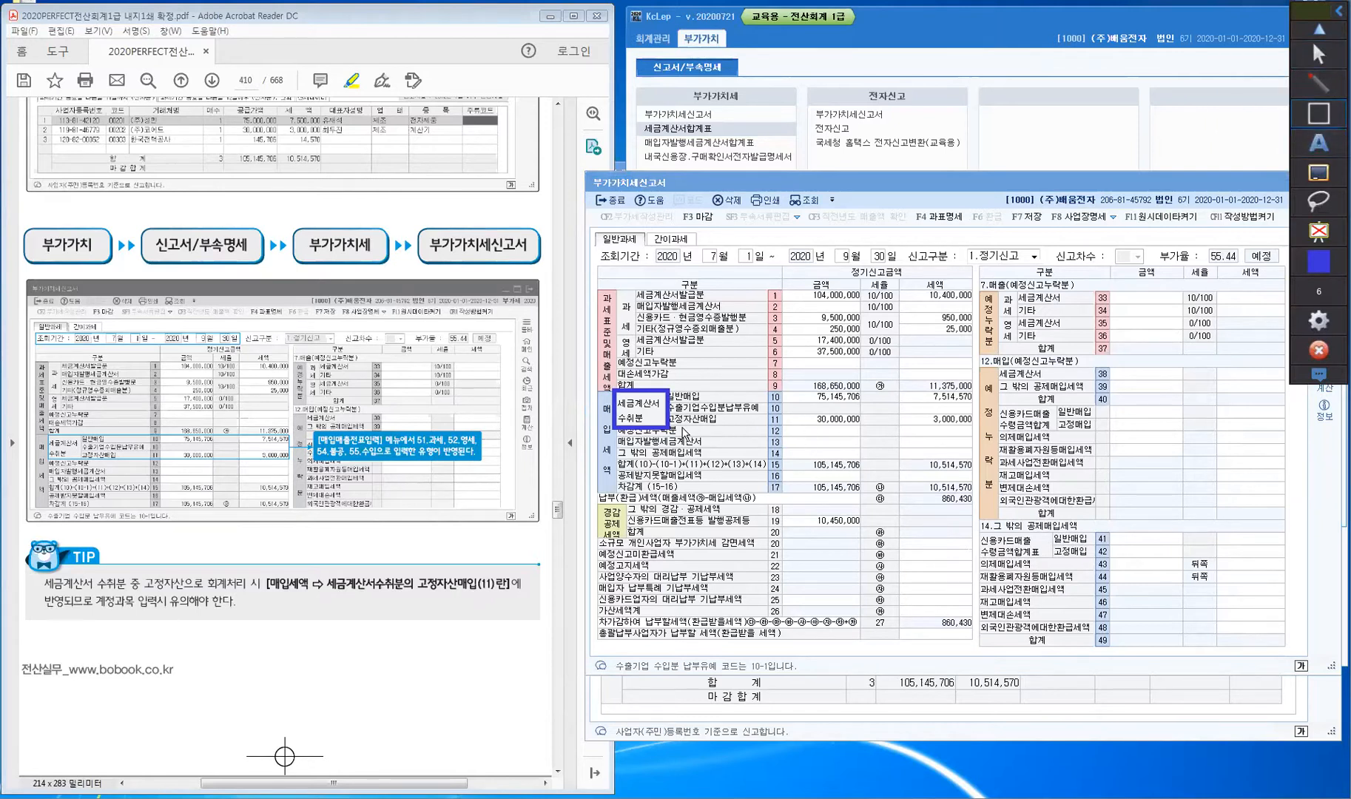
{"action": "mouse_move", "coordinate": [1318, 321]}
{"action": "left_click", "coordinate": [1318, 261]}
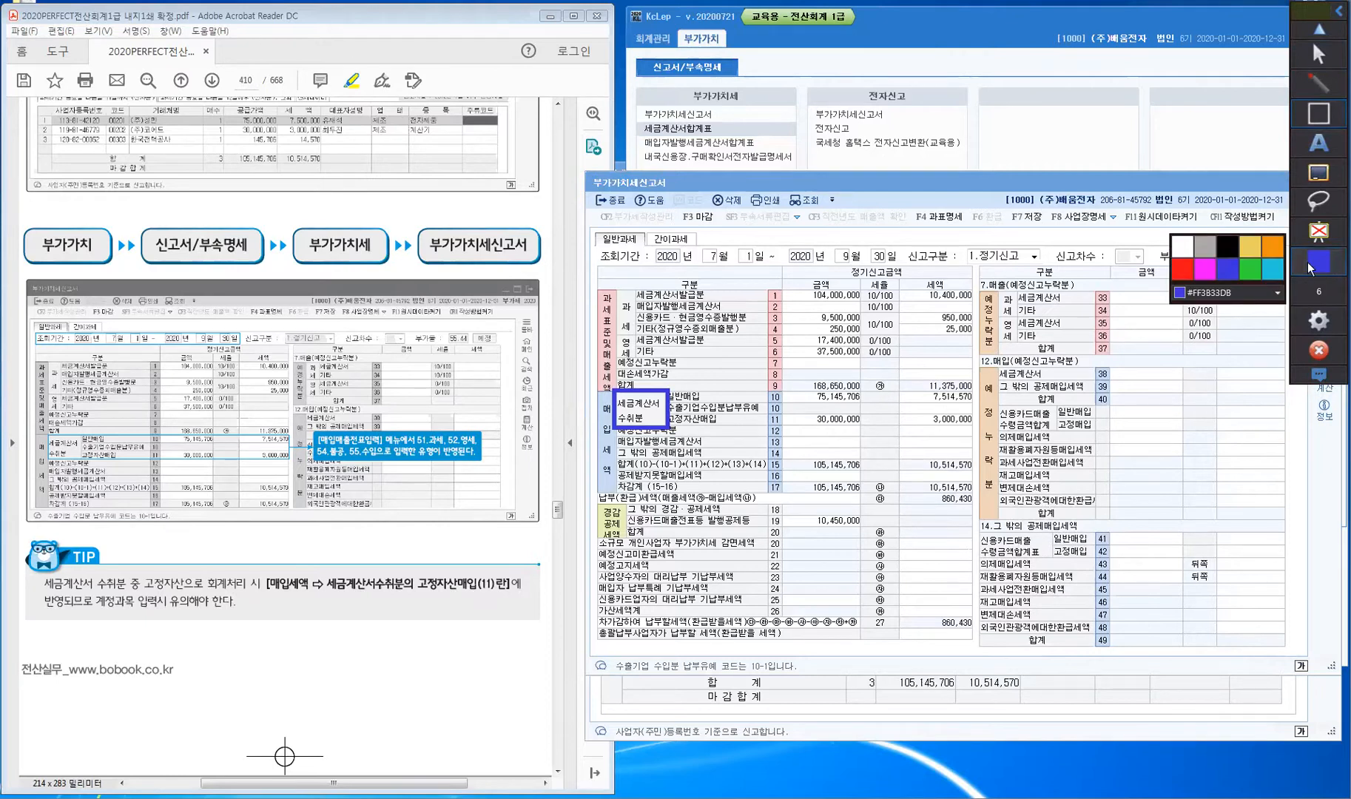
{"action": "left_click", "coordinate": [1256, 275]}
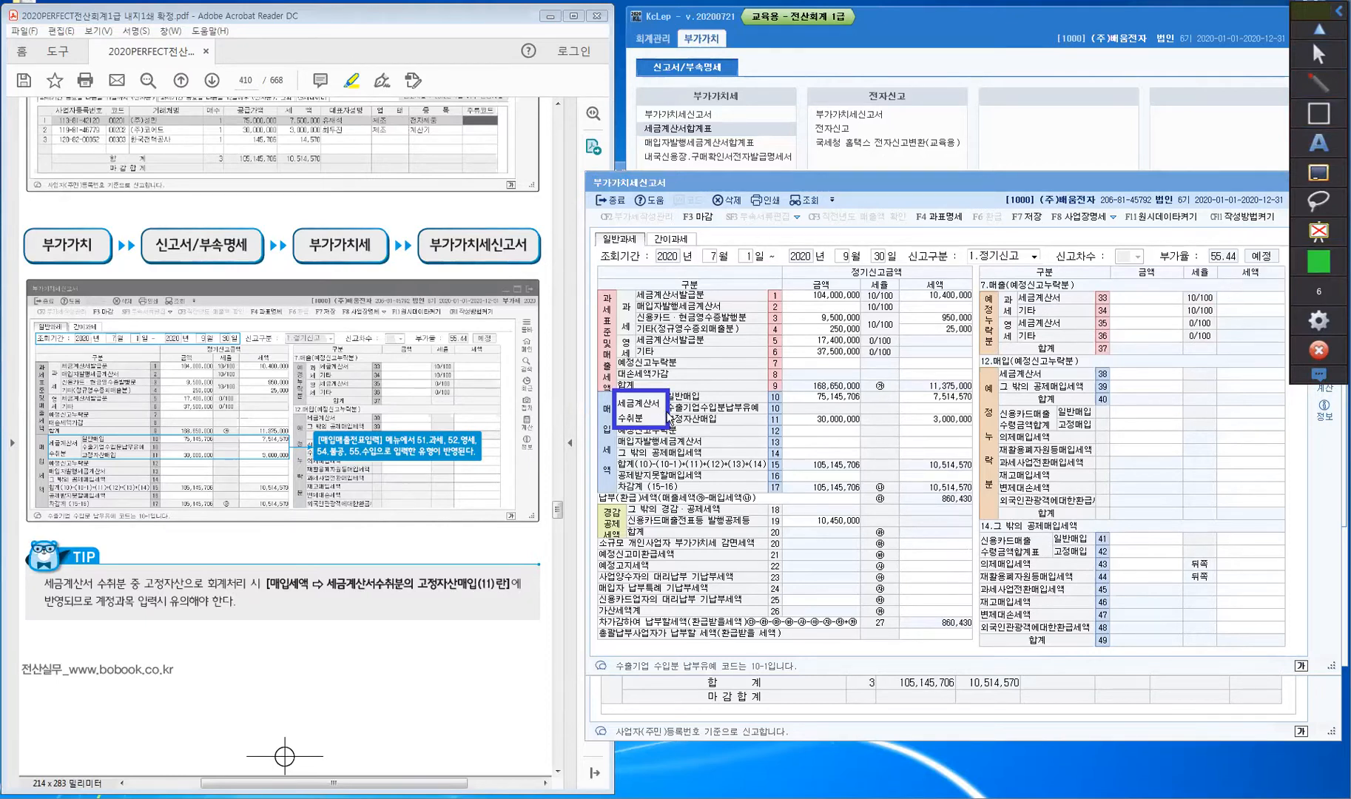
- Box line 11's 30,000,000 and 3,000,000 and the line 42 fixed-asset purchase in green
{"action": "mouse_move", "coordinate": [660, 406]}
{"action": "left_mouse_down"}
{"action": "mouse_move", "coordinate": [669, 437]}
{"action": "mouse_move", "coordinate": [976, 435]}
{"action": "left_mouse_up"}
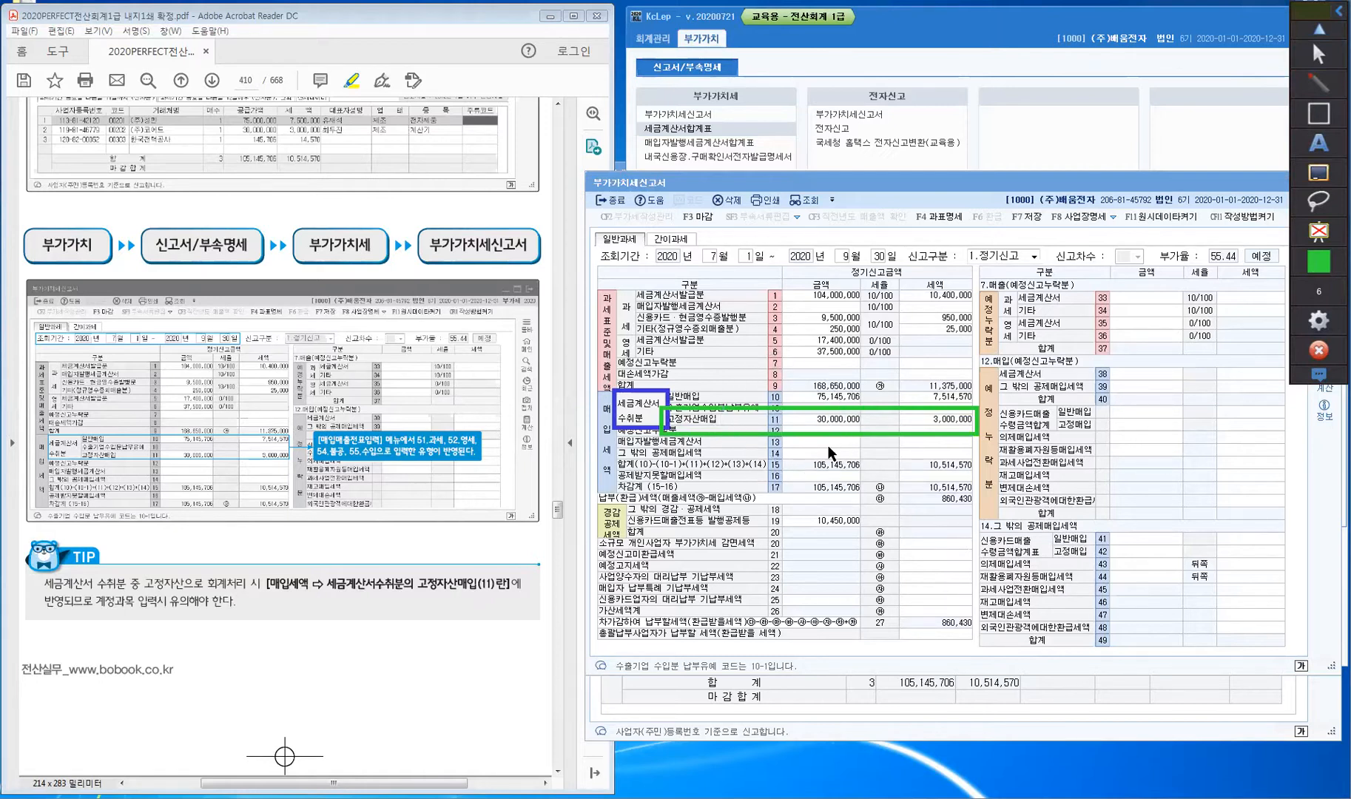
{"action": "key", "text": "ctrl"}
{"action": "mouse_move", "coordinate": [1047, 542]}
{"action": "left_mouse_down"}
{"action": "mouse_move", "coordinate": [1114, 566]}
{"action": "mouse_move", "coordinate": [1289, 567]}
{"action": "left_mouse_up"}
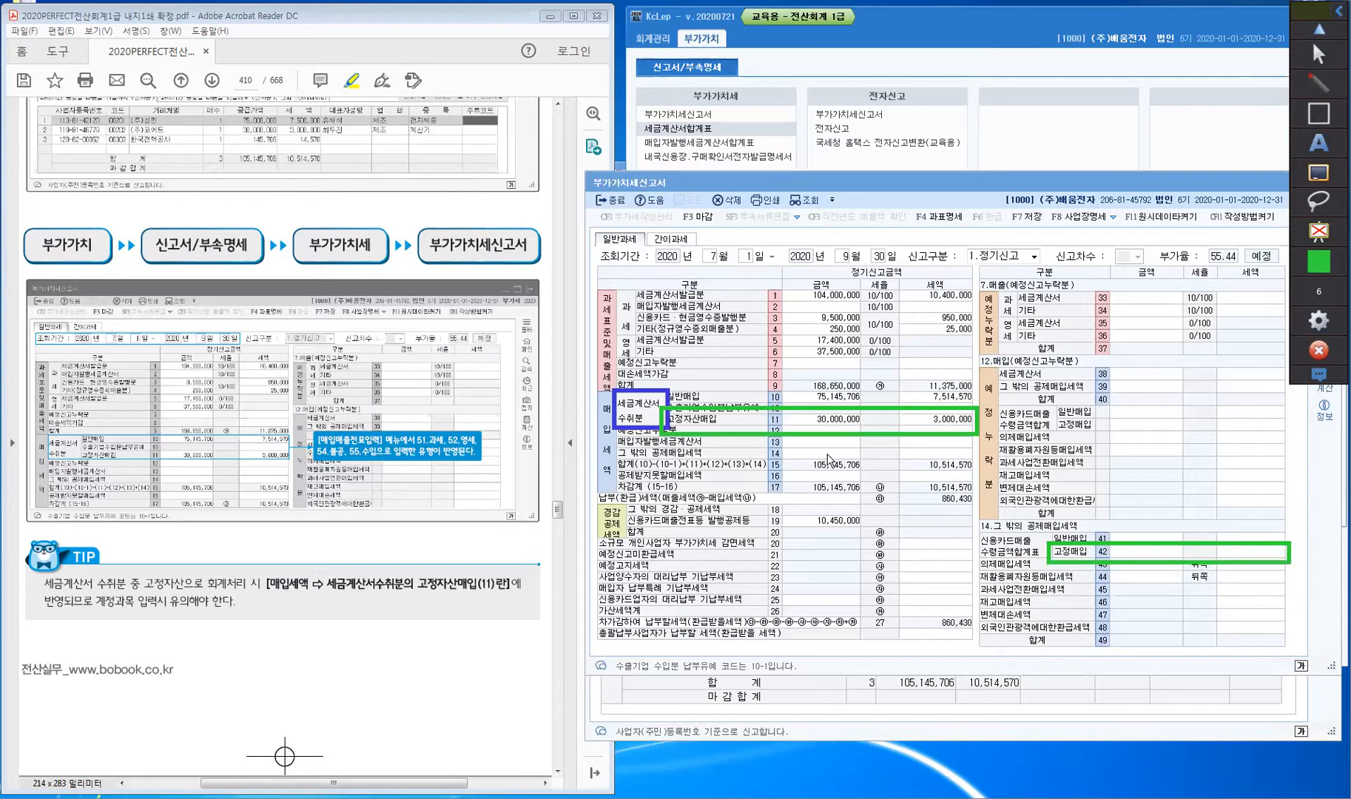
{"action": "left_click", "coordinate": [842, 421]}
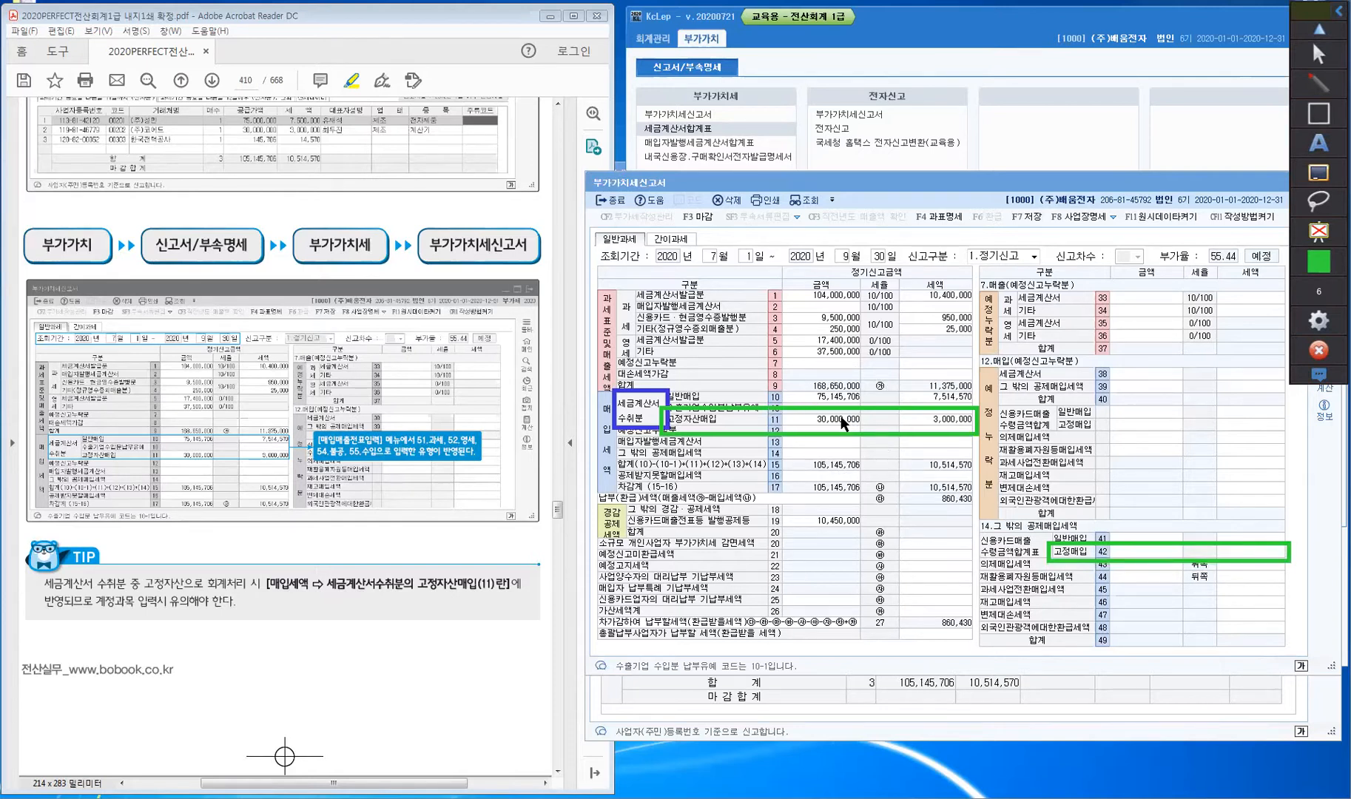
{"action": "left_click", "coordinate": [1316, 50]}
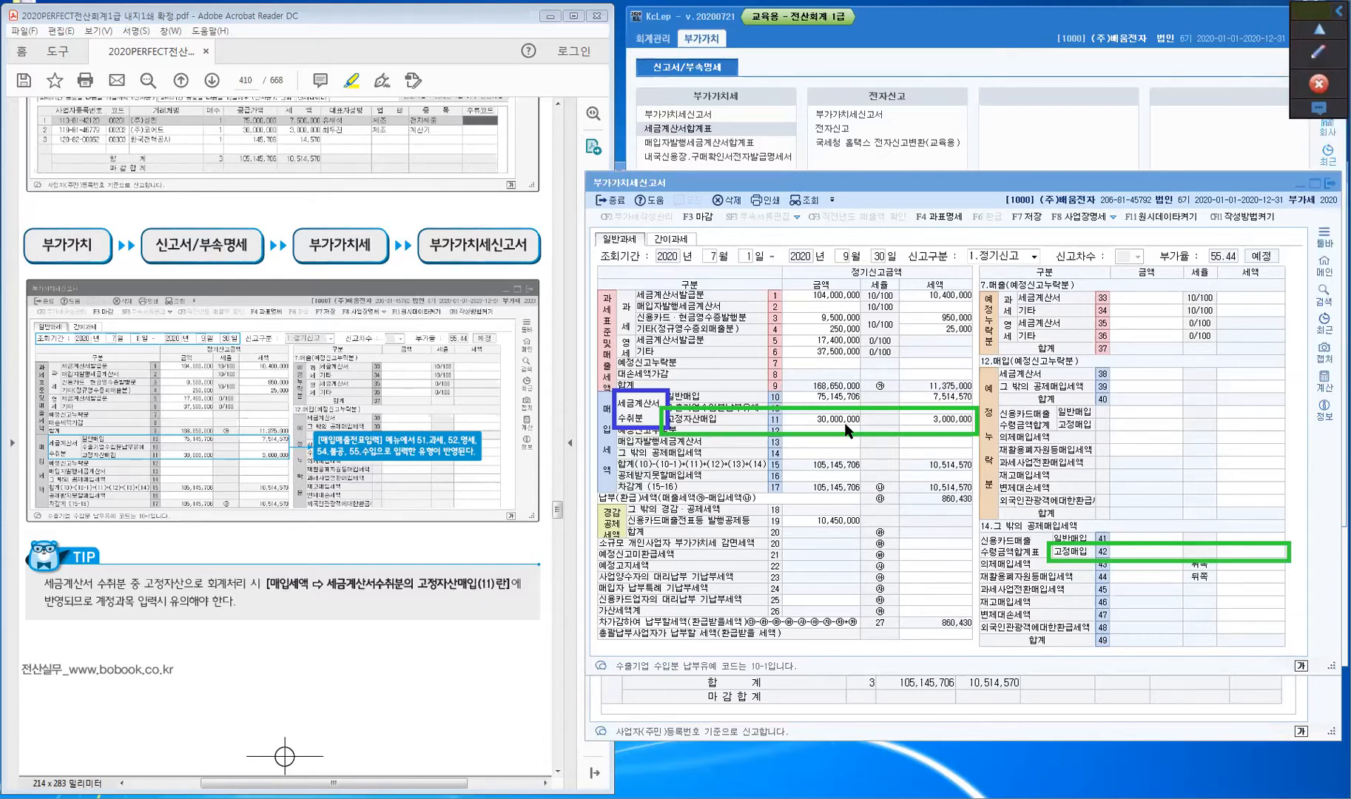
{"action": "left_click", "coordinate": [277, 563]}
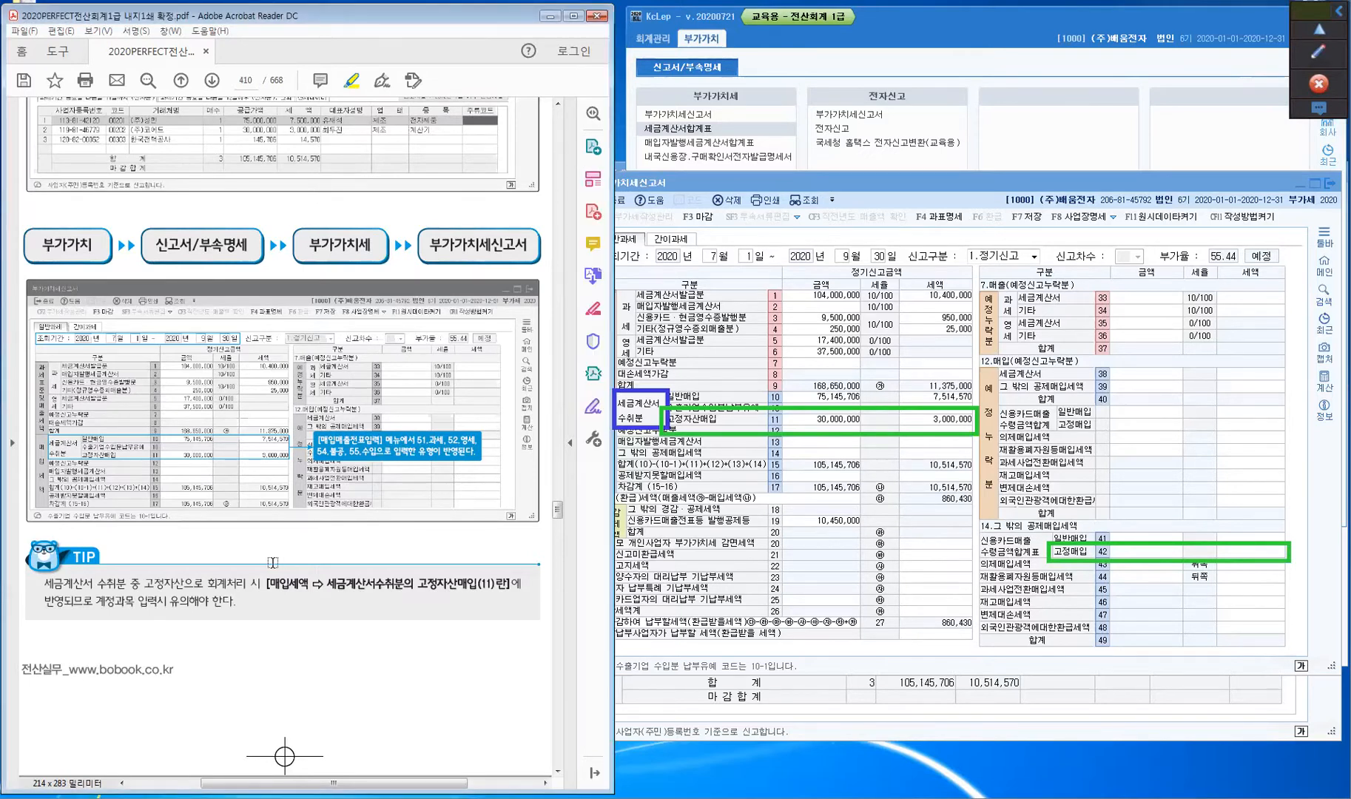
{"action": "scroll", "coordinate": [272, 562], "scroll_direction": "down", "scroll_amount": 20}
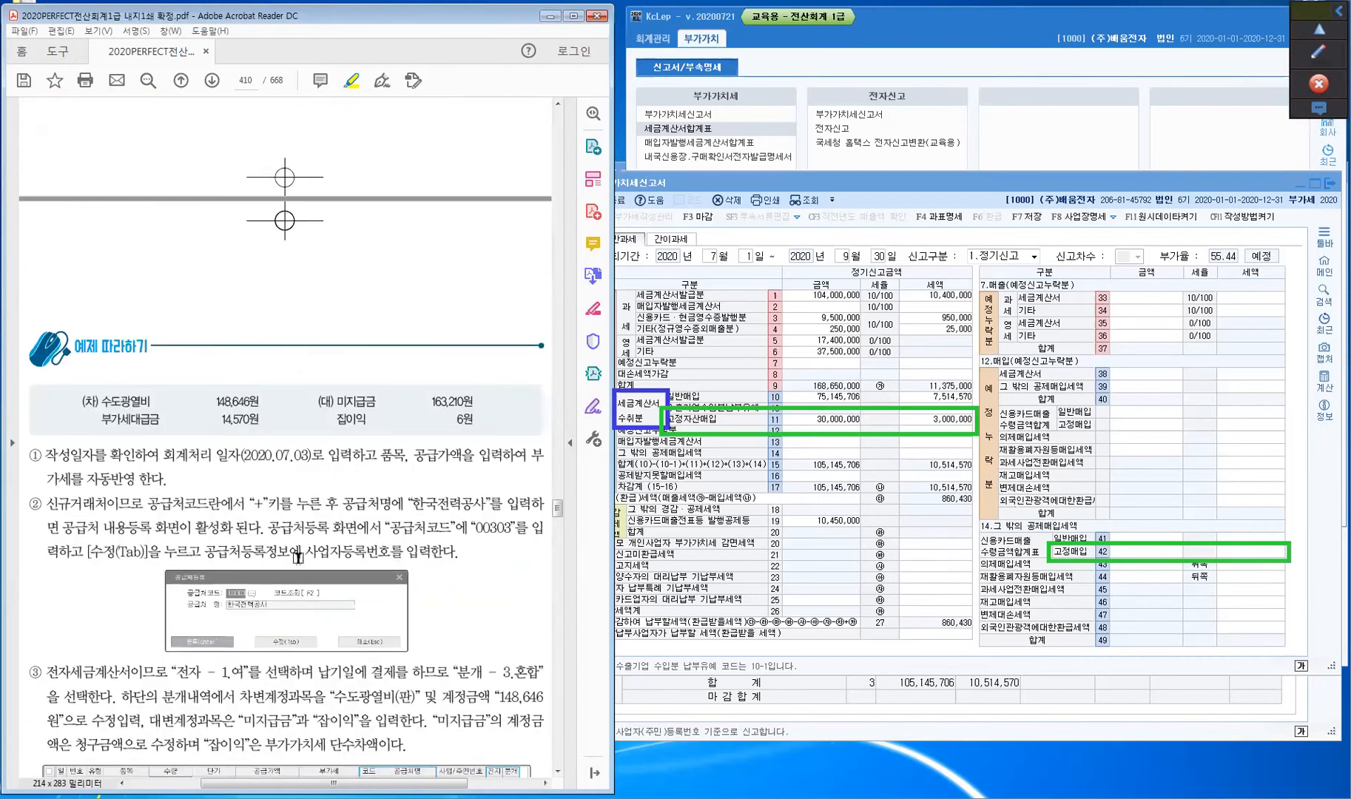
{"action": "scroll", "coordinate": [298, 557], "scroll_direction": "down", "scroll_amount": 20}
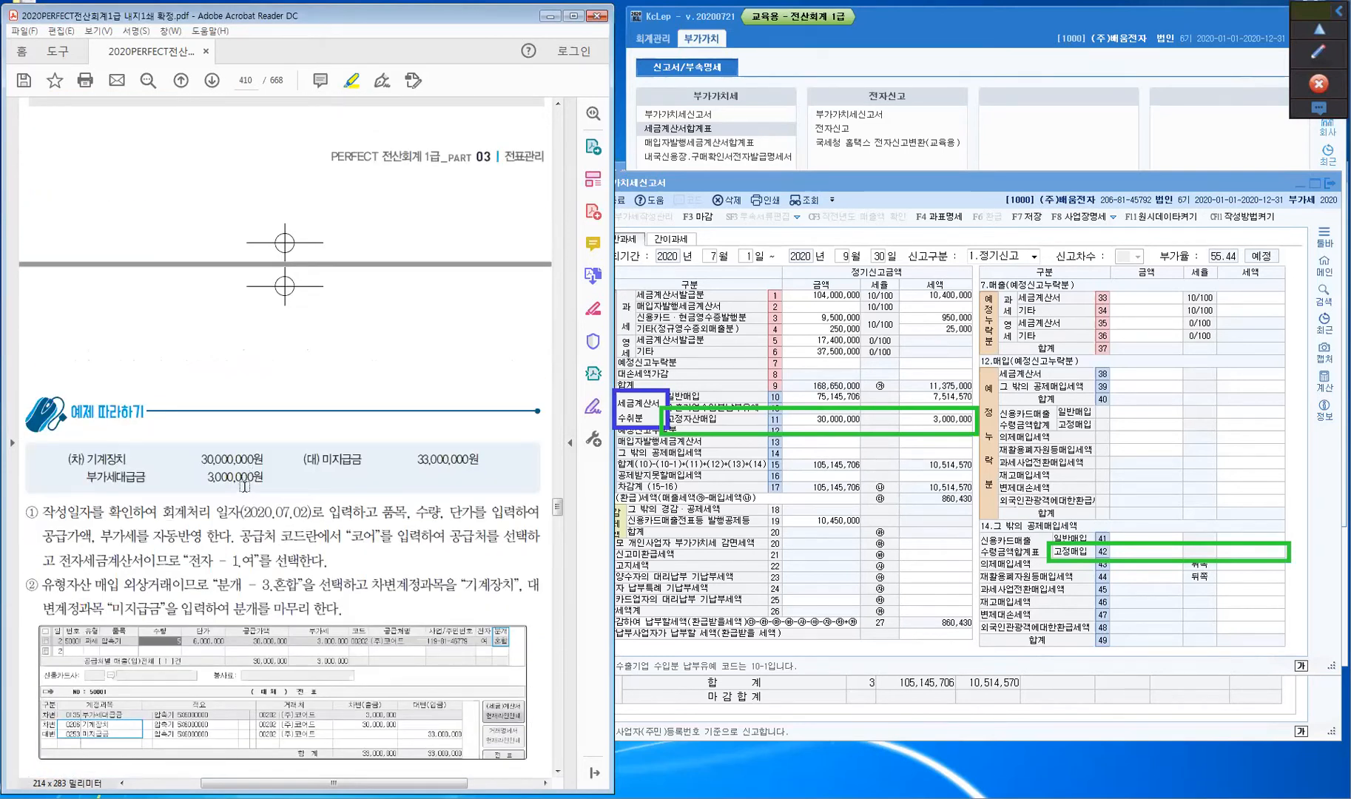
{"action": "scroll", "coordinate": [270, 524], "scroll_direction": "up", "scroll_amount": 3}
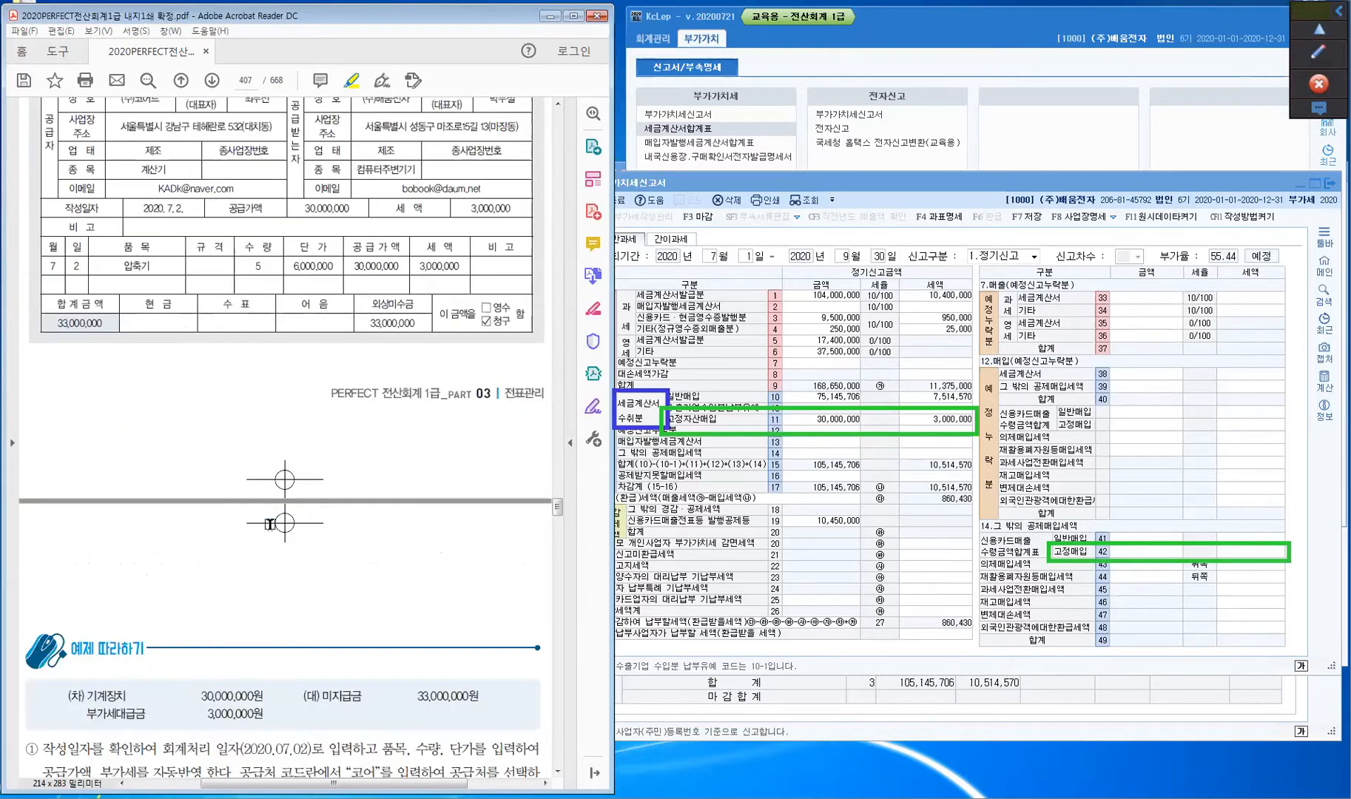
{"action": "scroll", "coordinate": [270, 524], "scroll_direction": "up", "scroll_amount": 3}
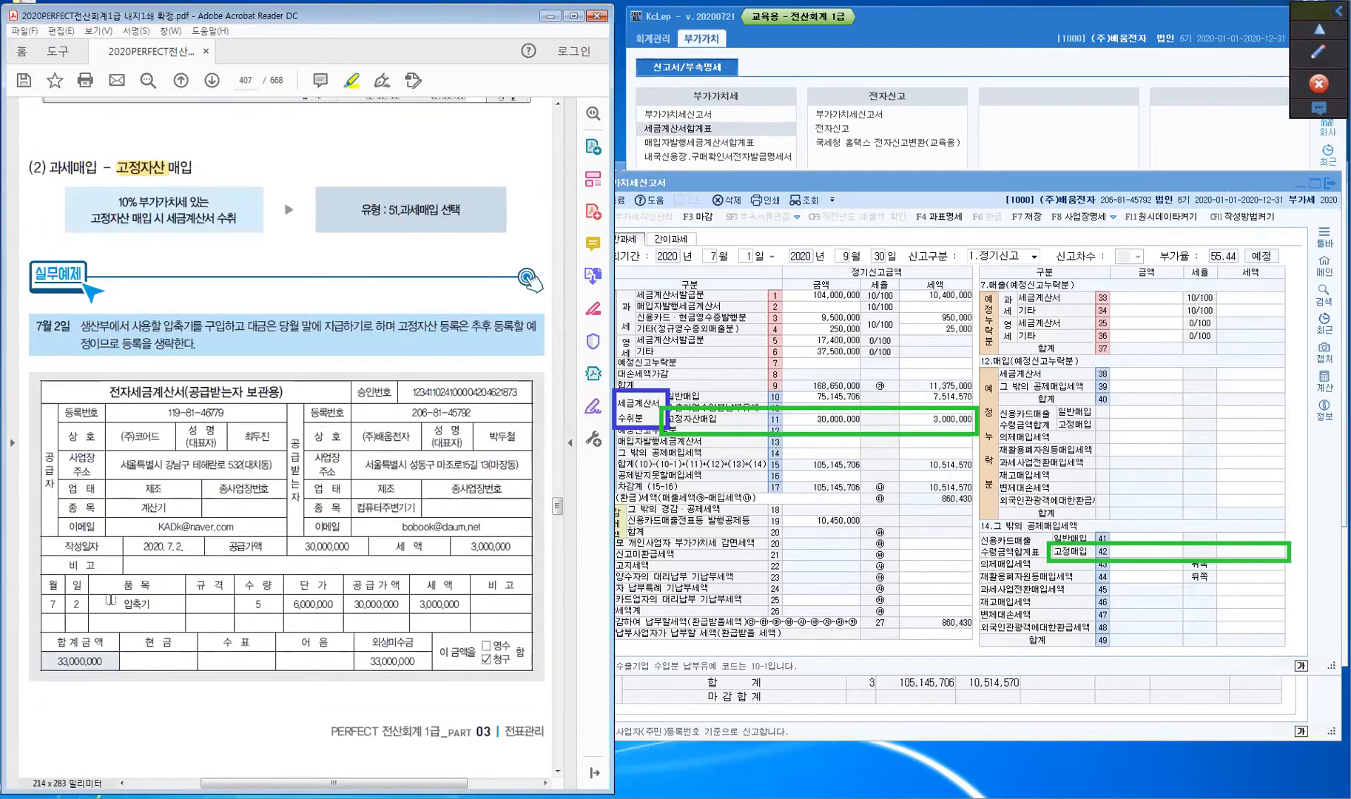
{"action": "left_click_drag", "start_coordinate": [163, 326], "coordinate": [193, 328]}
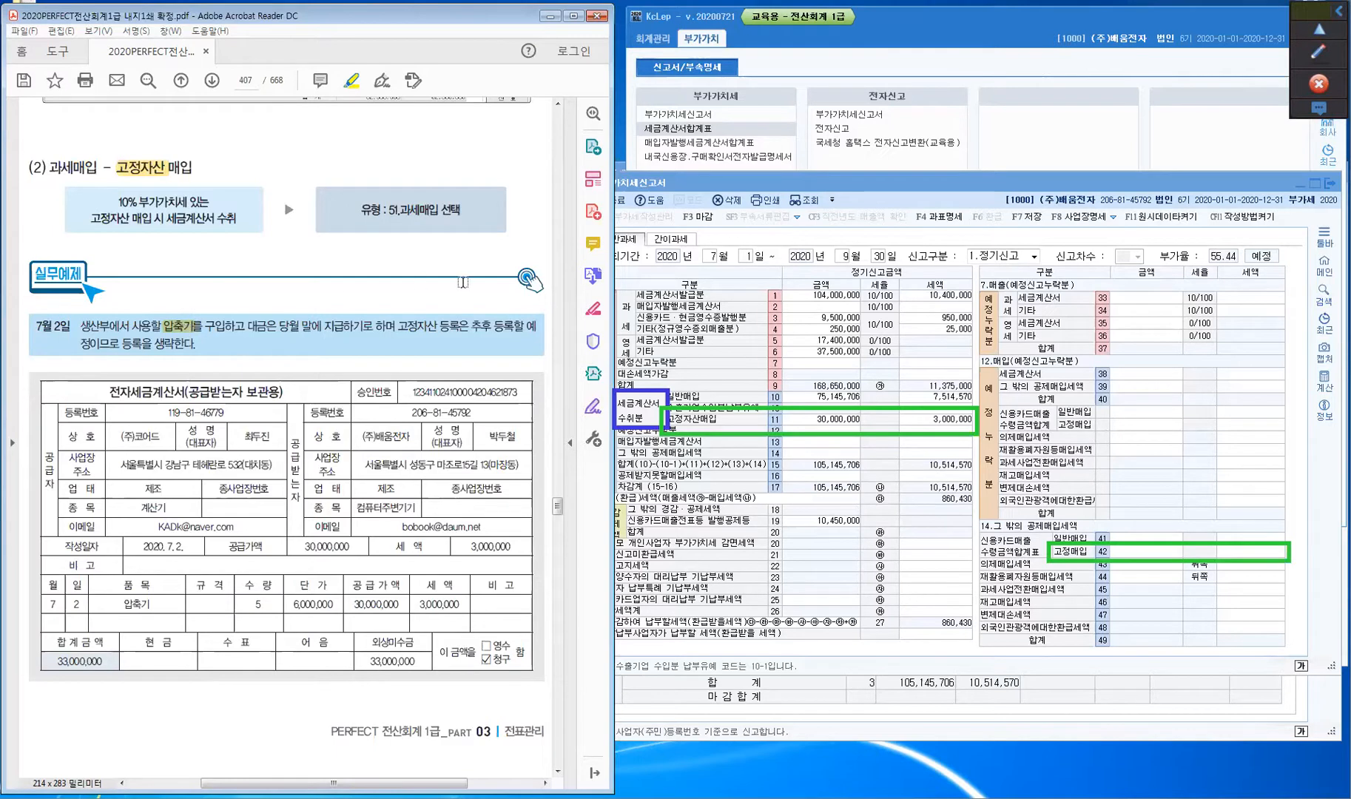
{"action": "left_click", "coordinate": [733, 420]}
{"action": "left_click", "coordinate": [719, 394]}
{"action": "left_click", "coordinate": [706, 423]}
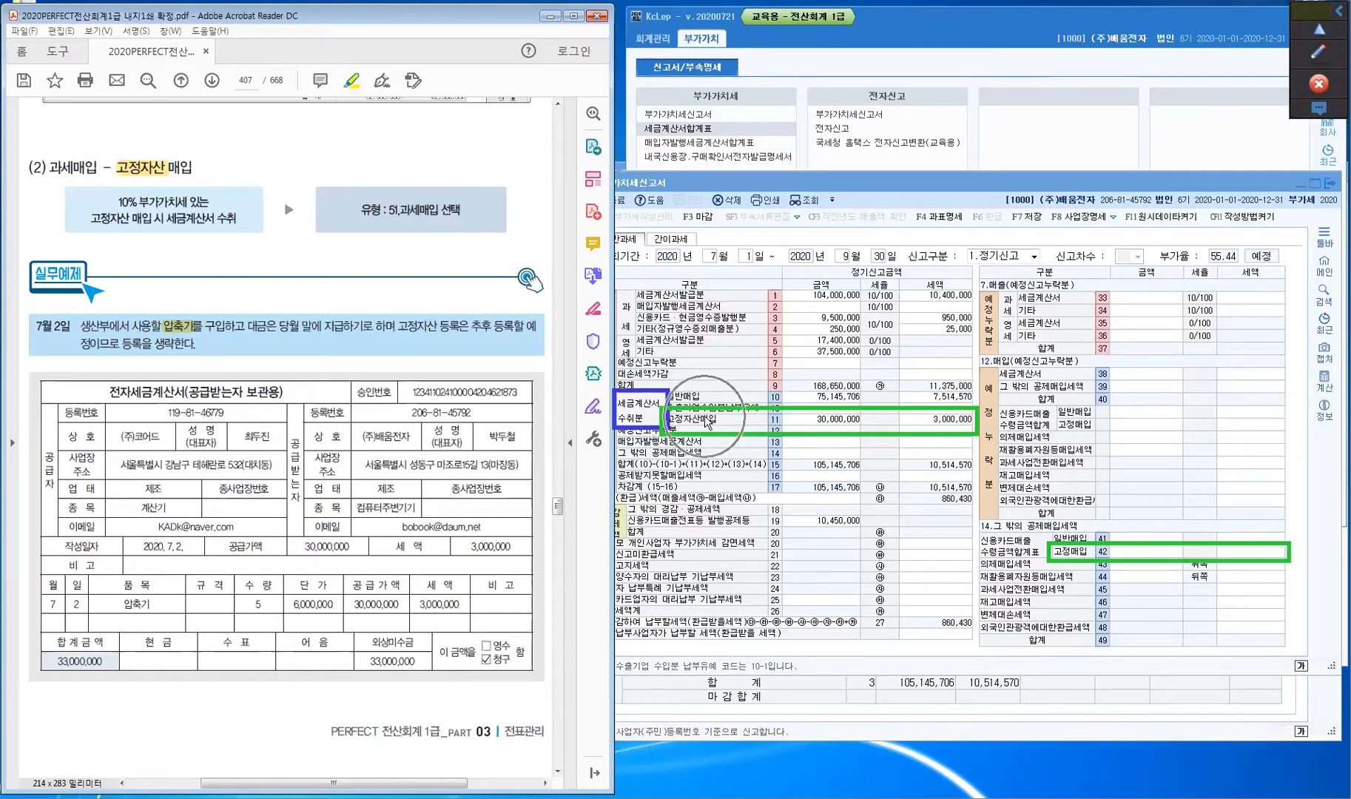
{"action": "left_click", "coordinate": [1100, 554]}
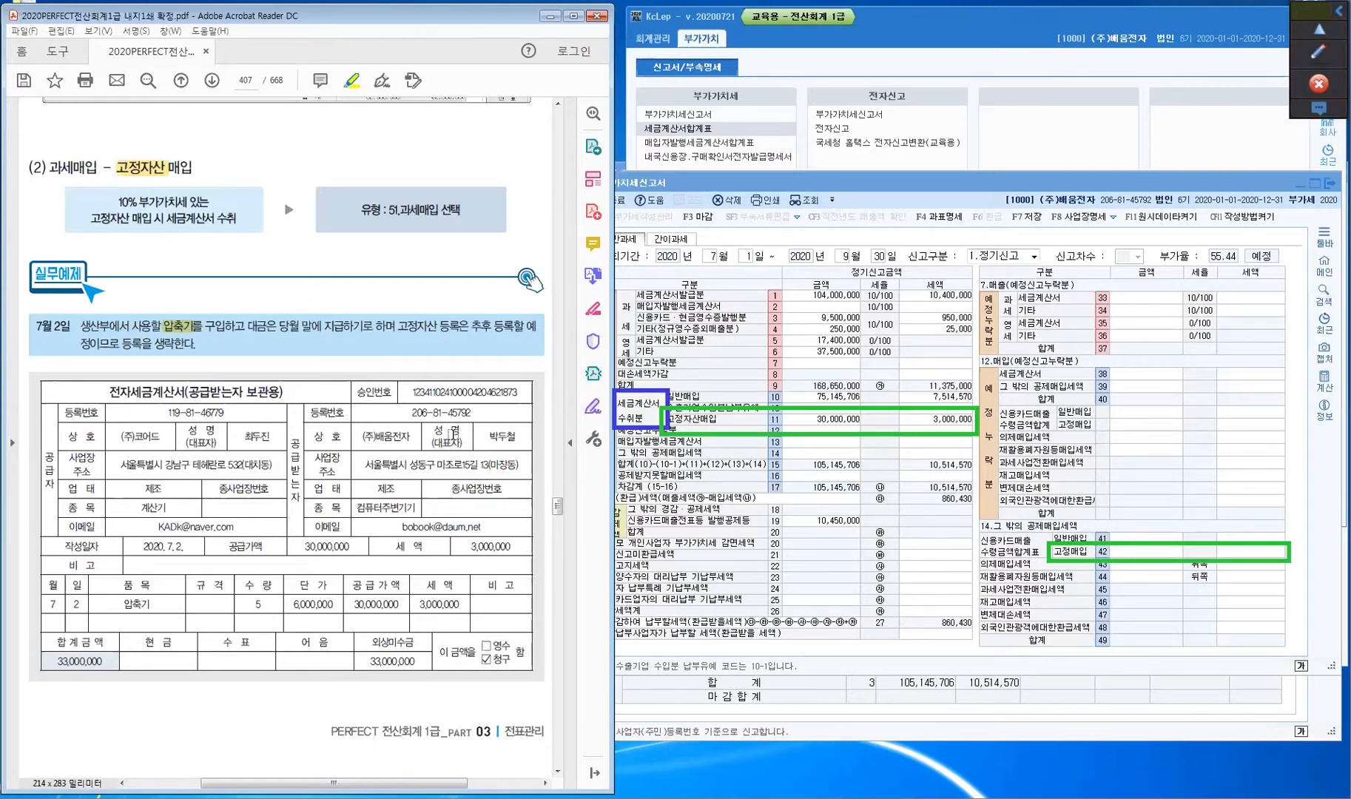
{"action": "scroll", "coordinate": [453, 435], "scroll_direction": "down", "scroll_amount": 15}
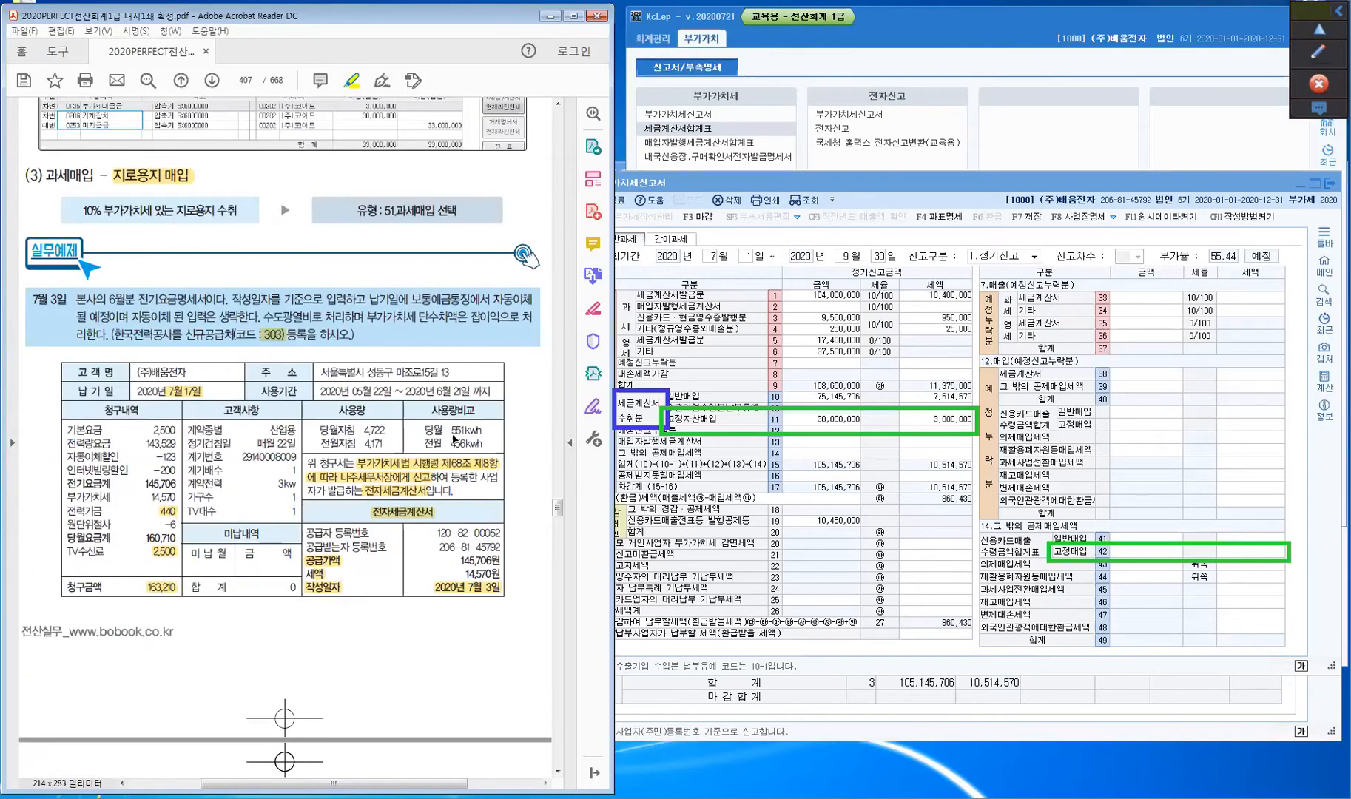
{"action": "scroll", "coordinate": [454, 439], "scroll_direction": "down", "scroll_amount": 20}
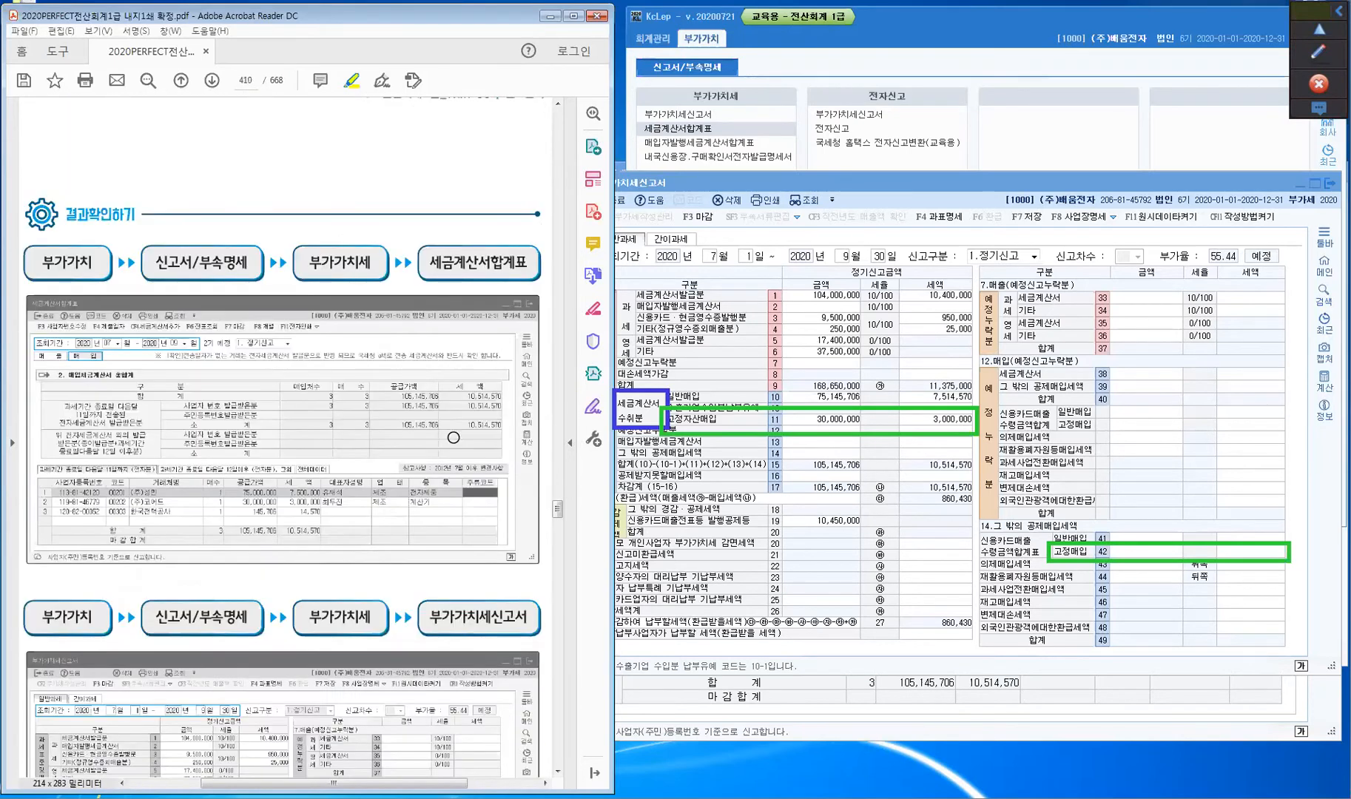
- Expand the annotation palette and pick the thin red pen
{"action": "scroll", "coordinate": [454, 437], "scroll_direction": "down", "scroll_amount": 5}
{"action": "key", "text": "ctrl"}
{"action": "key", "text": "ctrl"}
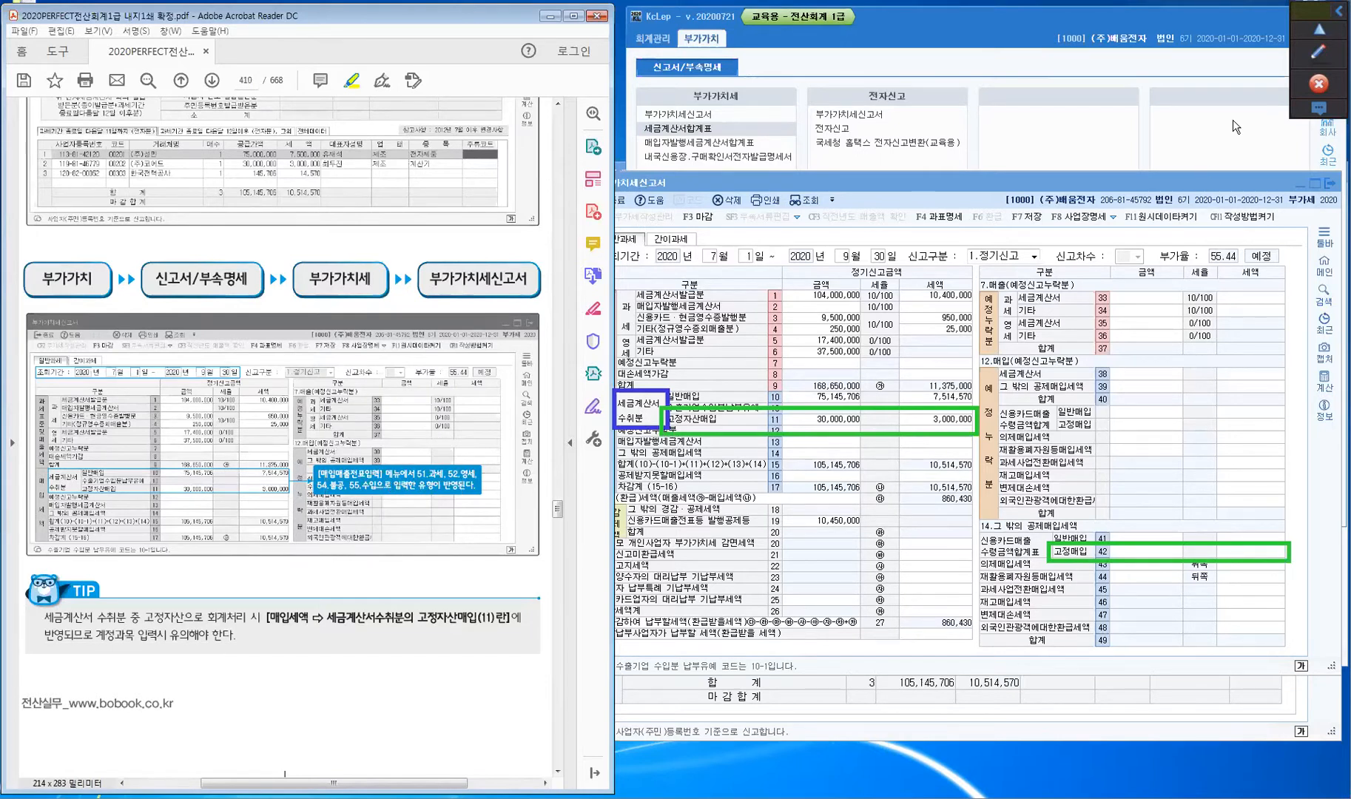
{"action": "left_click", "coordinate": [1306, 52]}
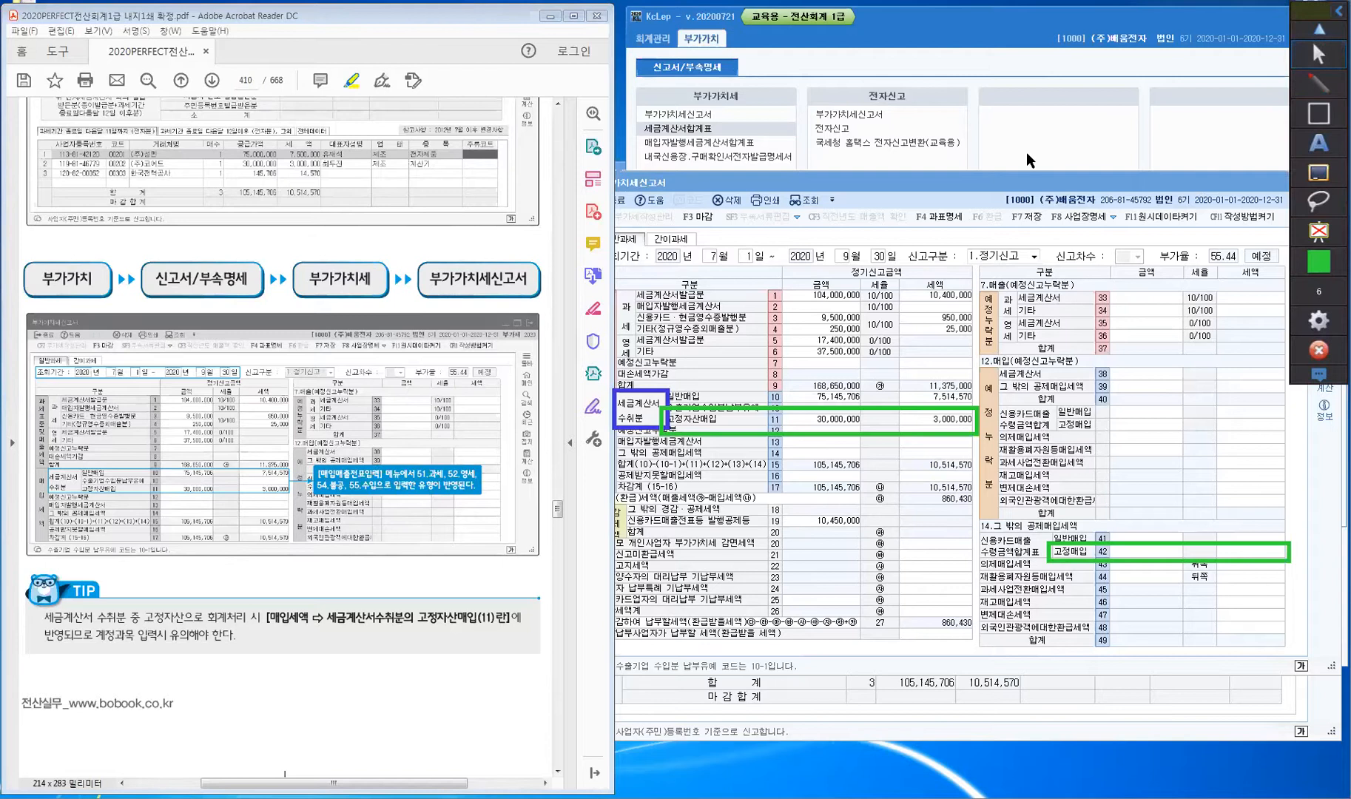
{"action": "left_click", "coordinate": [1321, 76]}
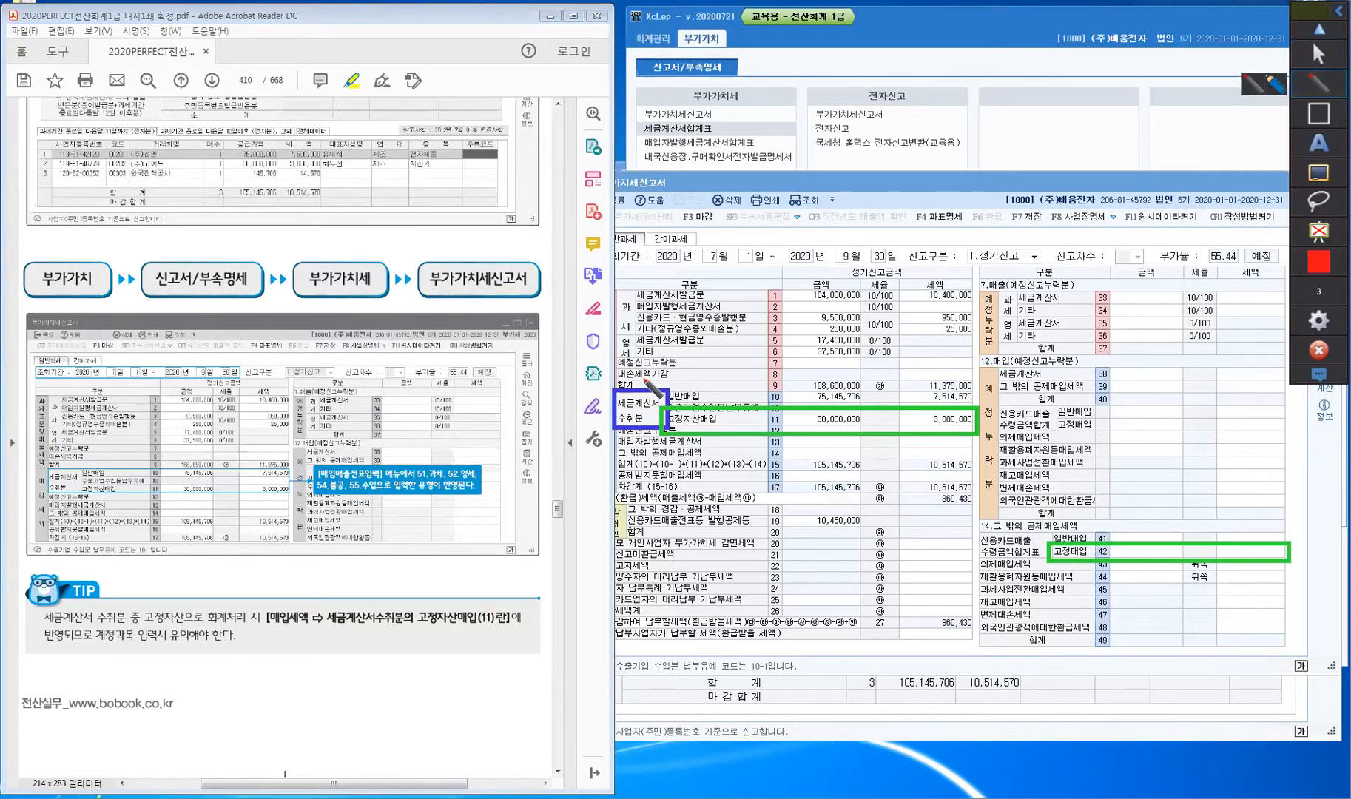
- Draw a red arrow from the tax-invoice line, handwrite notes including 과세, and circle 수취분
{"action": "left_click_drag", "start_coordinate": [645, 393], "coordinate": [708, 333]}
{"action": "left_click_drag", "start_coordinate": [638, 380], "coordinate": [652, 391]}
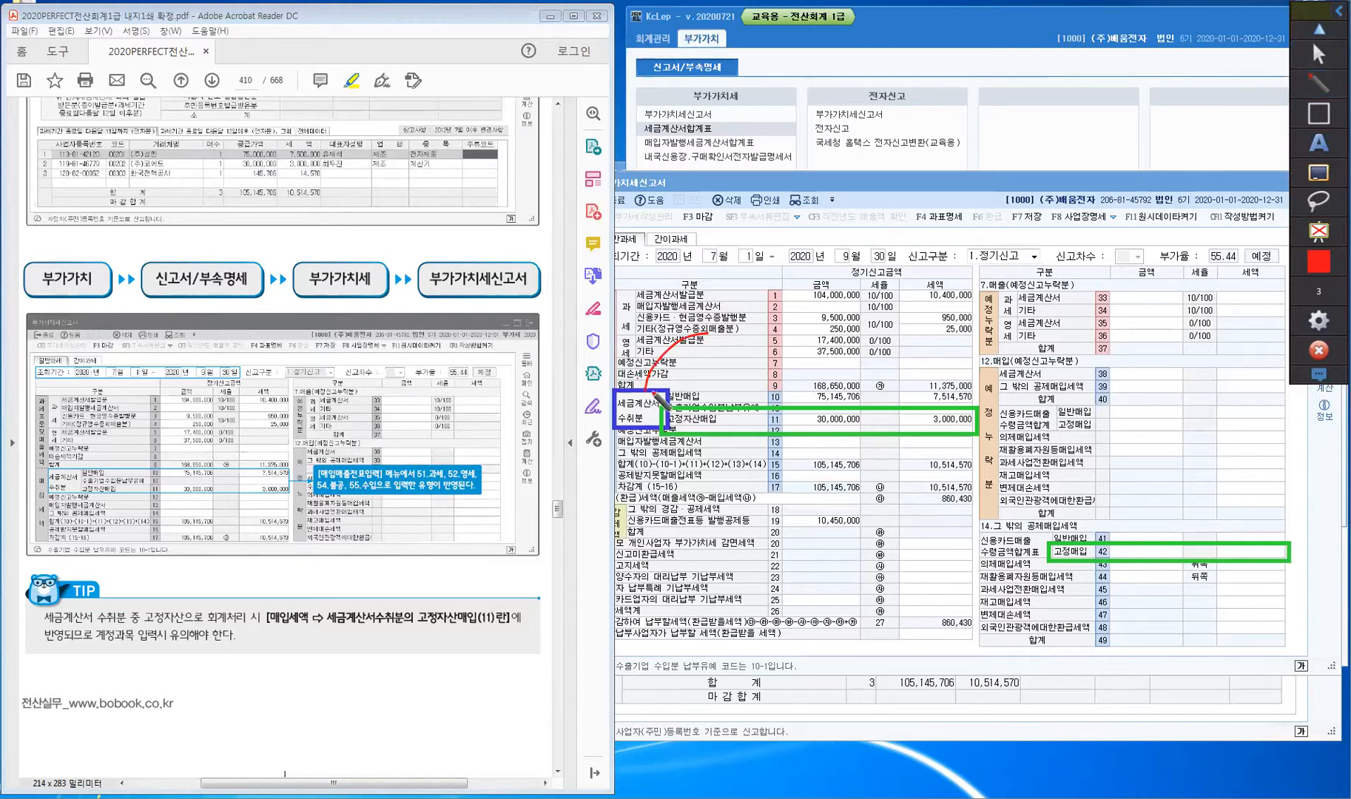
{"action": "mouse_move", "coordinate": [723, 302]}
{"action": "left_mouse_down"}
{"action": "mouse_move", "coordinate": [718, 327]}
{"action": "mouse_move", "coordinate": [746, 325]}
{"action": "mouse_move", "coordinate": [806, 284]}
{"action": "mouse_move", "coordinate": [799, 316]}
{"action": "mouse_move", "coordinate": [748, 363]}
{"action": "mouse_move", "coordinate": [783, 347]}
{"action": "mouse_move", "coordinate": [783, 330]}
{"action": "mouse_move", "coordinate": [795, 347]}
{"action": "mouse_move", "coordinate": [810, 327]}
{"action": "mouse_move", "coordinate": [816, 347]}
{"action": "left_mouse_up"}
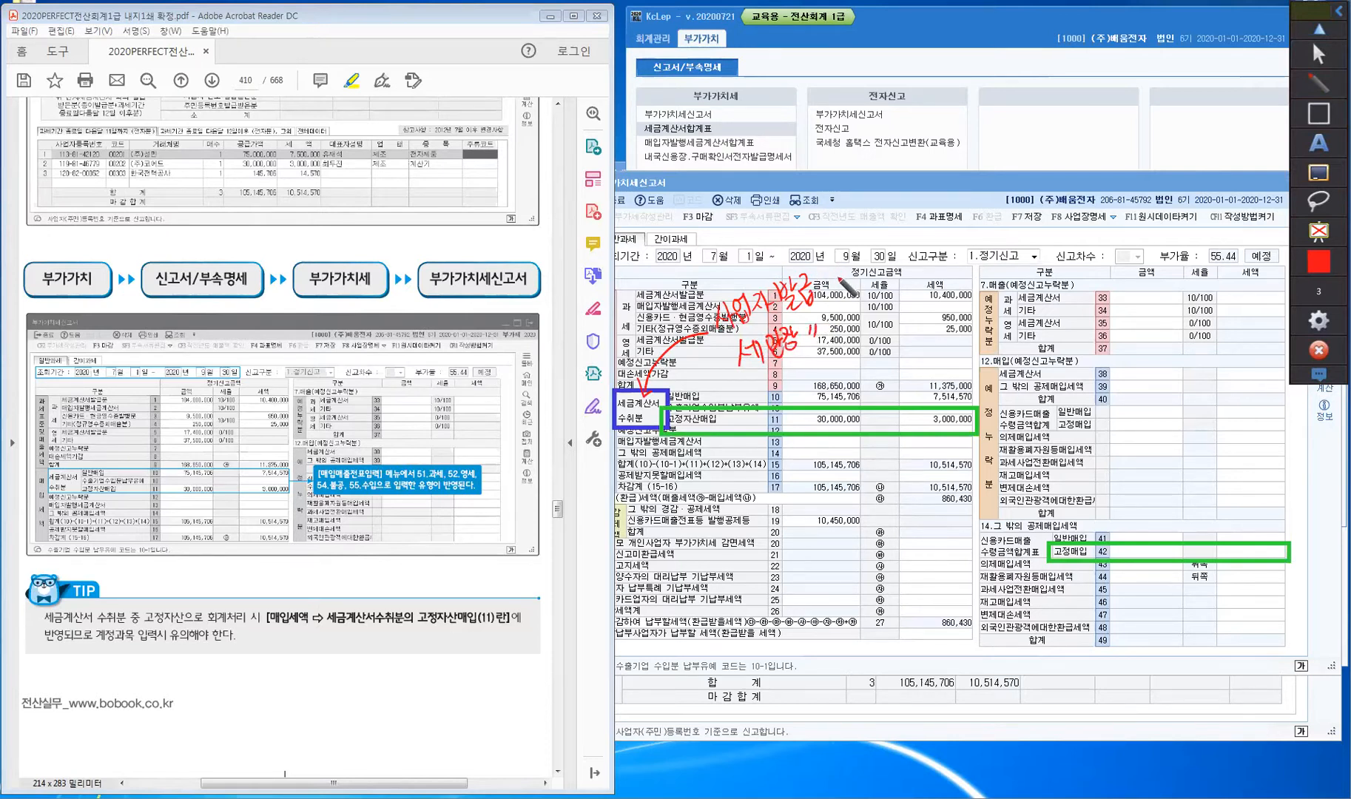
{"action": "mouse_move", "coordinate": [843, 276]}
{"action": "left_mouse_down"}
{"action": "mouse_move", "coordinate": [858, 292]}
{"action": "mouse_move", "coordinate": [880, 285]}
{"action": "mouse_move", "coordinate": [880, 318]}
{"action": "left_mouse_up"}
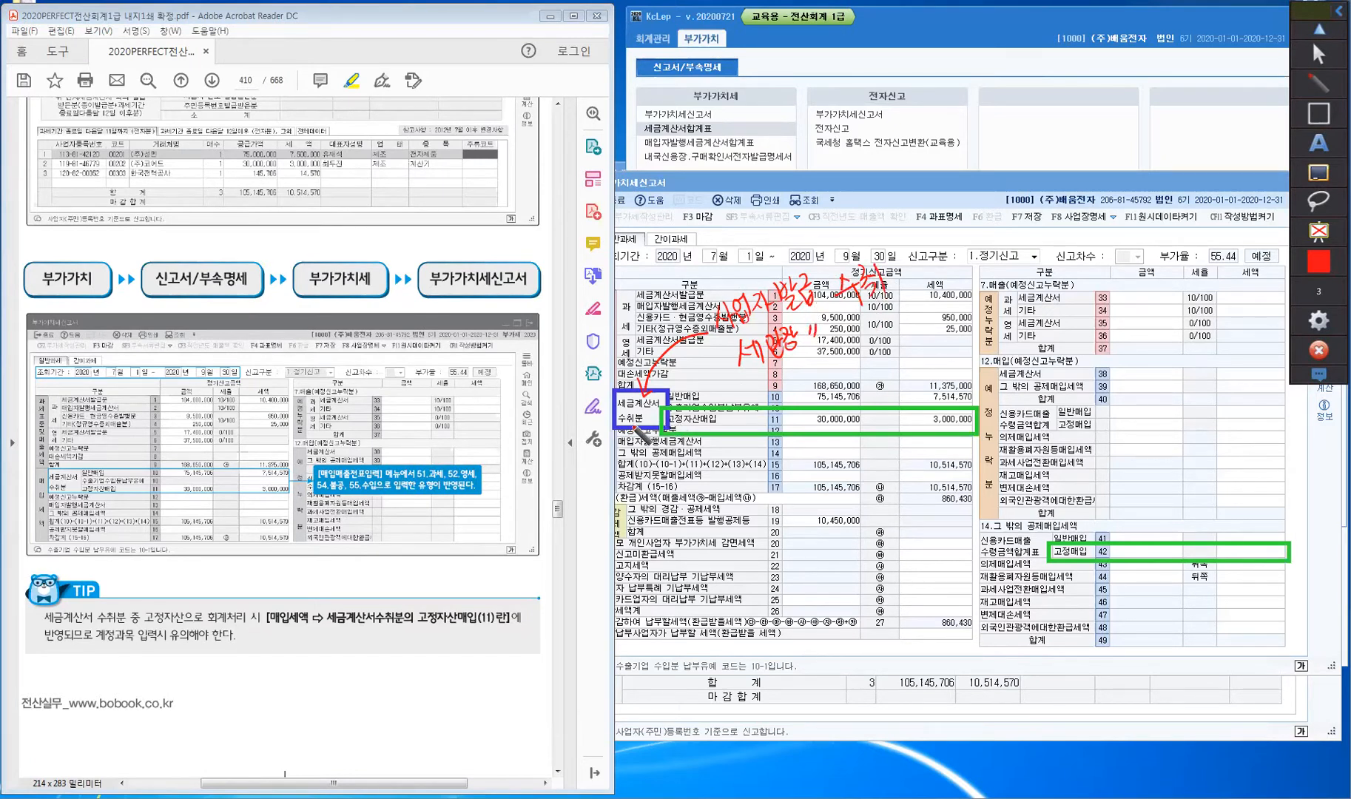
{"action": "left_click_drag", "start_coordinate": [638, 429], "coordinate": [641, 419]}
{"action": "left_click_drag", "start_coordinate": [930, 277], "coordinate": [954, 296]}
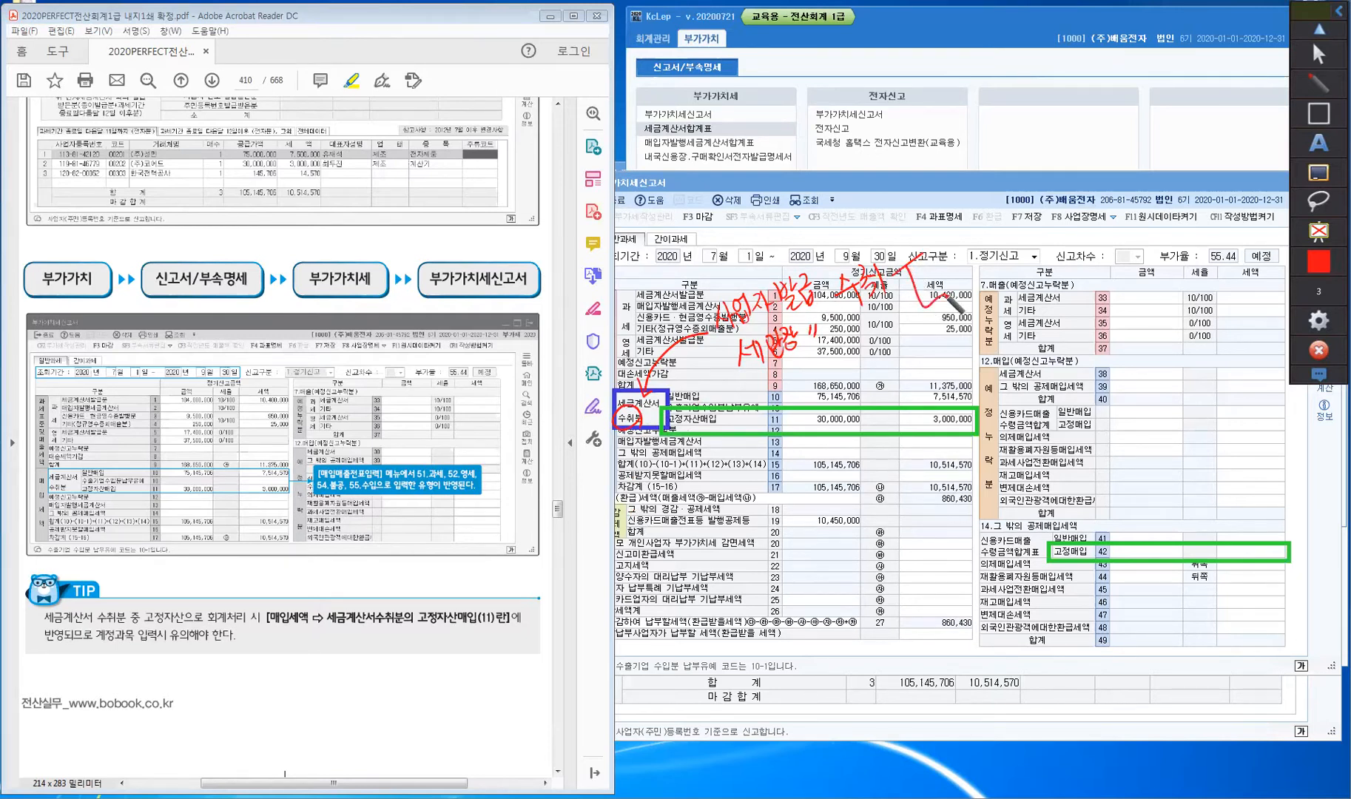
{"action": "mouse_move", "coordinate": [942, 240]}
{"action": "left_mouse_down"}
{"action": "mouse_move", "coordinate": [974, 253]}
{"action": "mouse_move", "coordinate": [1011, 215]}
{"action": "mouse_move", "coordinate": [1043, 228]}
{"action": "mouse_move", "coordinate": [1048, 187]}
{"action": "mouse_move", "coordinate": [1046, 204]}
{"action": "mouse_move", "coordinate": [1059, 204]}
{"action": "mouse_move", "coordinate": [1078, 187]}
{"action": "left_mouse_up"}
- Finish the red handwritten note and add a new handwritten line below it
{"action": "left_click_drag", "start_coordinate": [1082, 174], "coordinate": [1089, 183]}
{"action": "left_click_drag", "start_coordinate": [1090, 176], "coordinate": [1100, 180]}
{"action": "left_click_drag", "start_coordinate": [1101, 161], "coordinate": [1106, 179]}
{"action": "left_click_drag", "start_coordinate": [1053, 217], "coordinate": [1065, 225]}
{"action": "mouse_move", "coordinate": [1058, 224]}
{"action": "left_mouse_down"}
{"action": "mouse_move", "coordinate": [1061, 239]}
{"action": "mouse_move", "coordinate": [1110, 203]}
{"action": "mouse_move", "coordinate": [1109, 226]}
{"action": "mouse_move", "coordinate": [1145, 238]}
{"action": "left_mouse_up"}
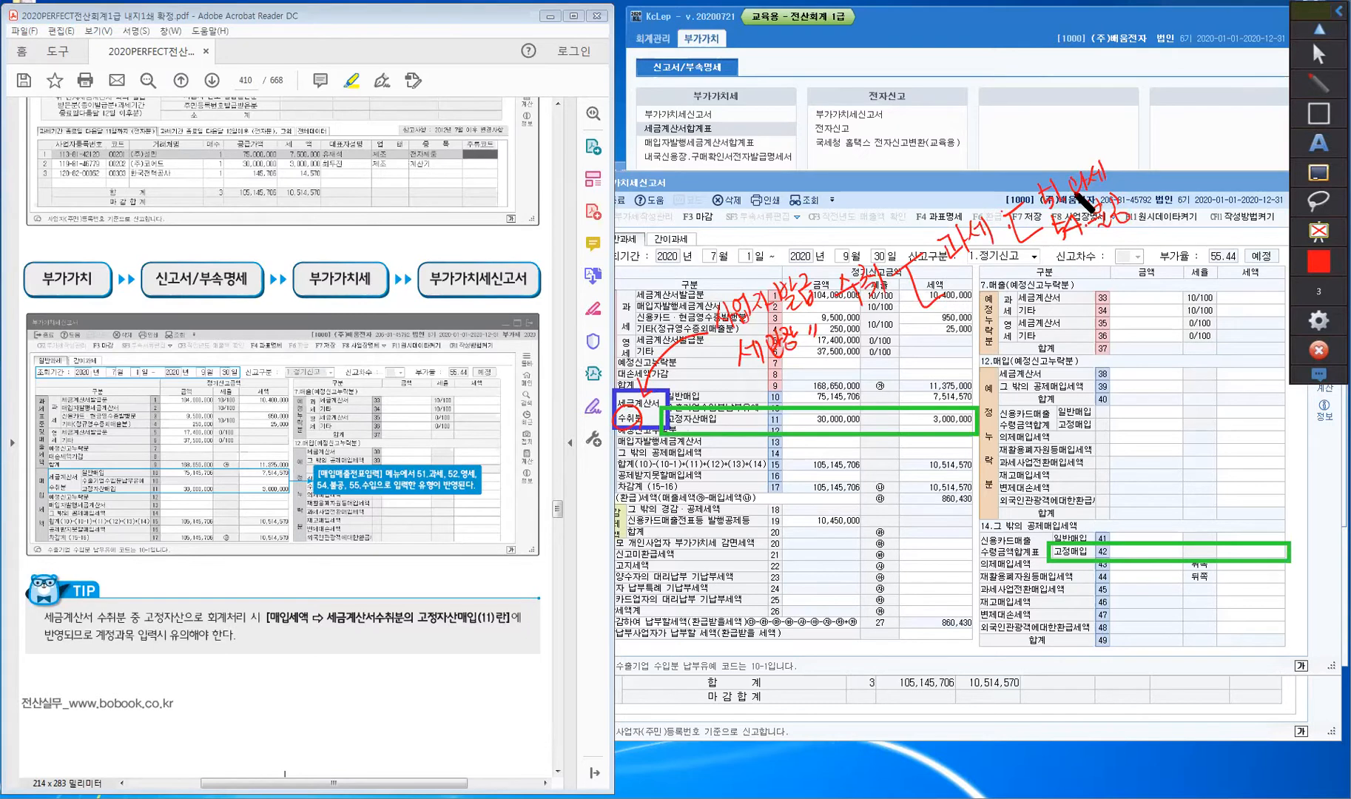
{"action": "mouse_move", "coordinate": [1118, 176]}
{"action": "left_mouse_down"}
{"action": "mouse_move", "coordinate": [1144, 144]}
{"action": "mouse_move", "coordinate": [1154, 169]}
{"action": "mouse_move", "coordinate": [1173, 136]}
{"action": "mouse_move", "coordinate": [1183, 159]}
{"action": "mouse_move", "coordinate": [1202, 144]}
{"action": "mouse_move", "coordinate": [1207, 164]}
{"action": "left_mouse_up"}
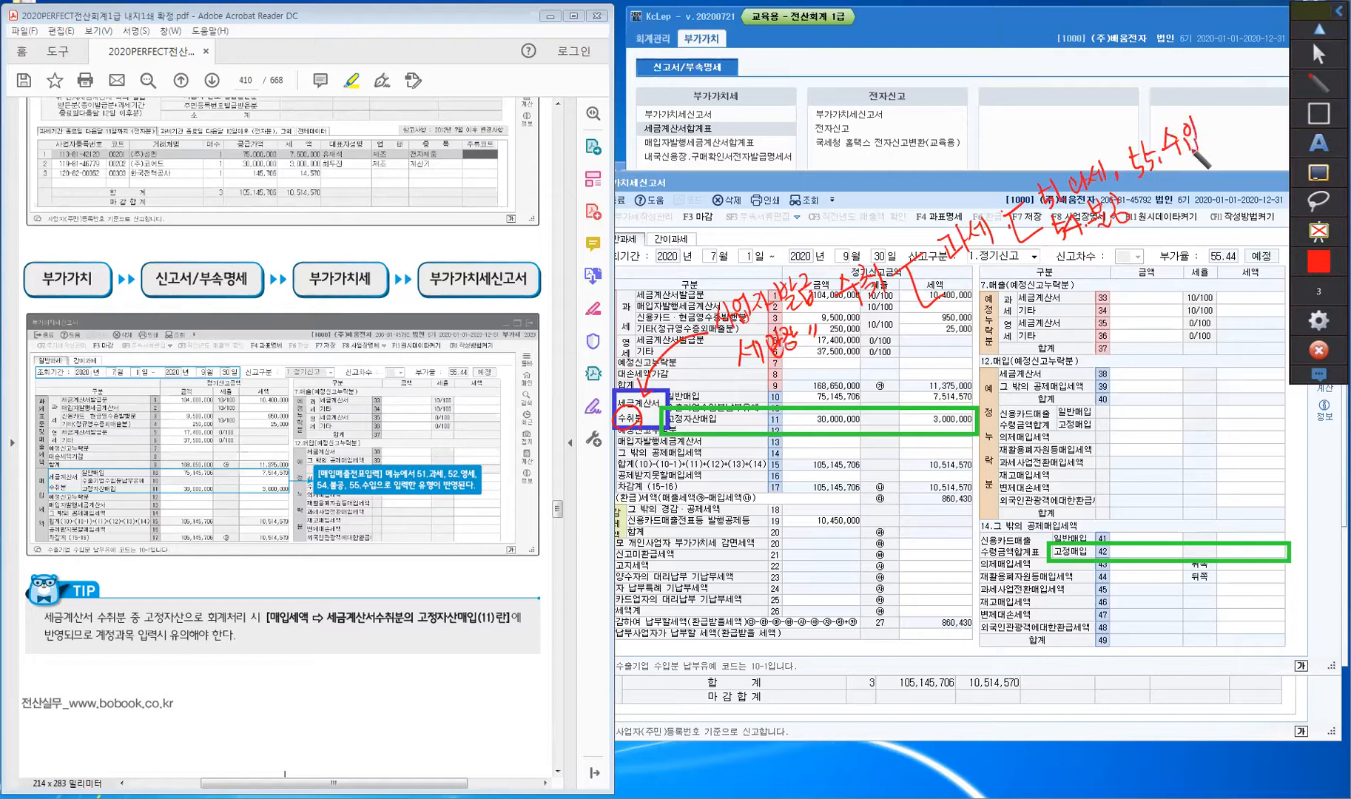
- Handwrite '영세 - 52. 영세' in red beside the bracket on the return
{"action": "left_click_drag", "start_coordinate": [969, 286], "coordinate": [981, 284]}
{"action": "left_click_drag", "start_coordinate": [981, 278], "coordinate": [991, 295]}
{"action": "left_click_drag", "start_coordinate": [995, 286], "coordinate": [1005, 284]}
{"action": "left_click_drag", "start_coordinate": [1005, 276], "coordinate": [1007, 296]}
{"action": "mouse_move", "coordinate": [1010, 272]}
{"action": "left_mouse_down"}
{"action": "mouse_move", "coordinate": [1013, 297]}
{"action": "mouse_move", "coordinate": [1044, 271]}
{"action": "mouse_move", "coordinate": [1076, 271]}
{"action": "left_mouse_up"}
{"action": "mouse_move", "coordinate": [1070, 247]}
{"action": "left_mouse_down"}
{"action": "mouse_move", "coordinate": [1105, 262]}
{"action": "mouse_move", "coordinate": [1125, 236]}
{"action": "left_mouse_up"}
{"action": "left_click", "coordinate": [1108, 255]}
{"action": "left_click_drag", "start_coordinate": [1120, 244], "coordinate": [1127, 241]}
{"action": "left_click_drag", "start_coordinate": [1127, 230], "coordinate": [1127, 253]}
{"action": "left_click_drag", "start_coordinate": [1137, 232], "coordinate": [1142, 242]}
{"action": "left_click_drag", "start_coordinate": [1140, 239], "coordinate": [1145, 237]}
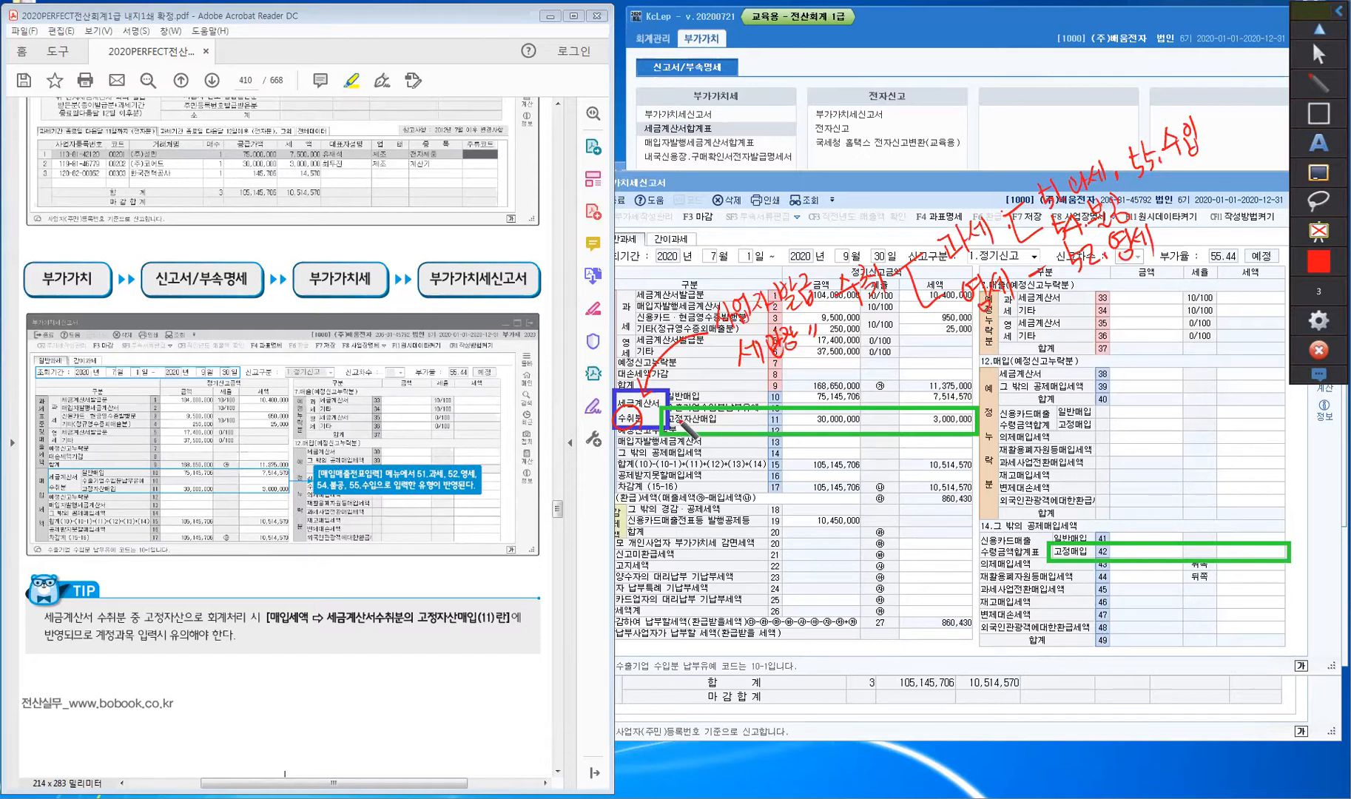
- Underline the TIP box's account-entry sentence, tick 세금계산서 수취분, then erase all ink
{"action": "key", "text": "ctrl"}
{"action": "left_click_drag", "start_coordinate": [412, 634], "coordinate": [503, 631]}
{"action": "left_click_drag", "start_coordinate": [99, 617], "coordinate": [123, 596]}
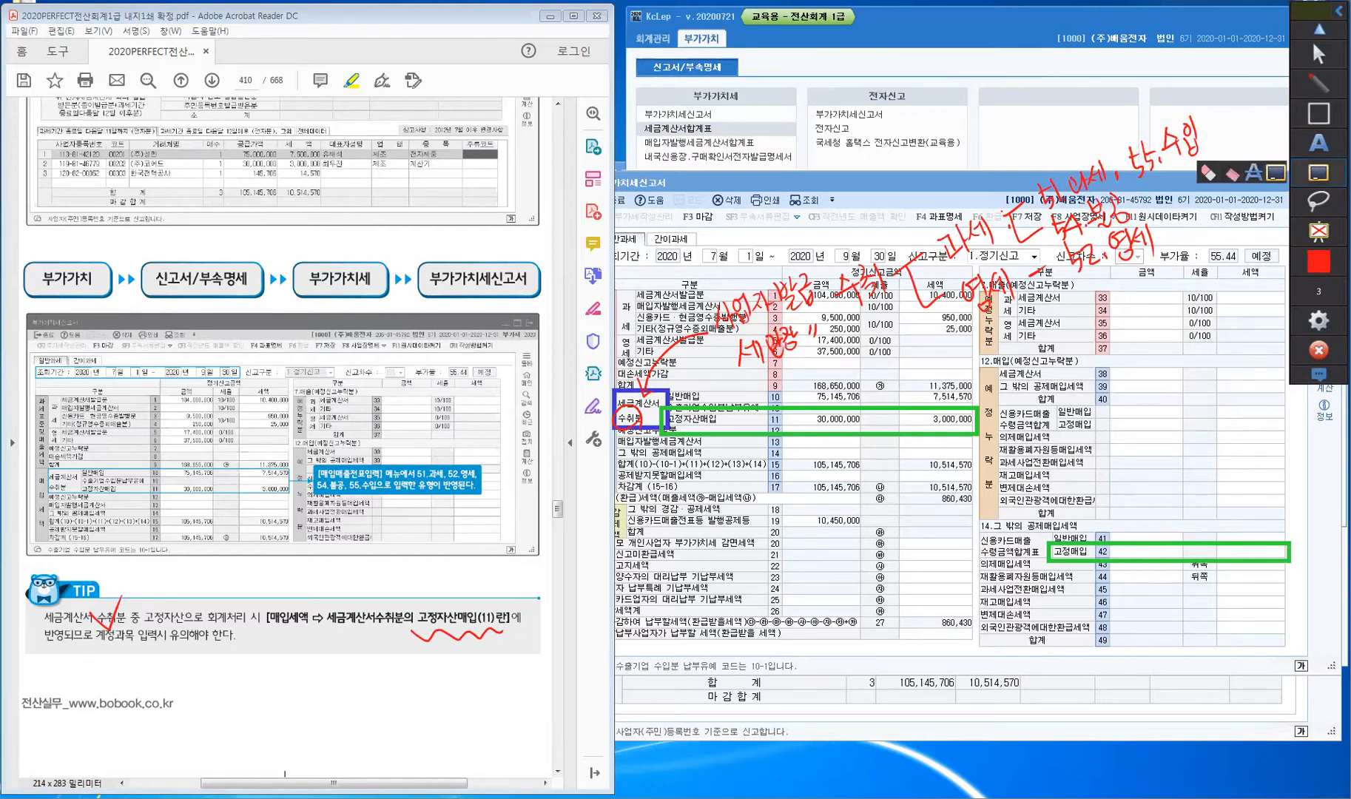
{"action": "left_click", "coordinate": [1317, 173]}
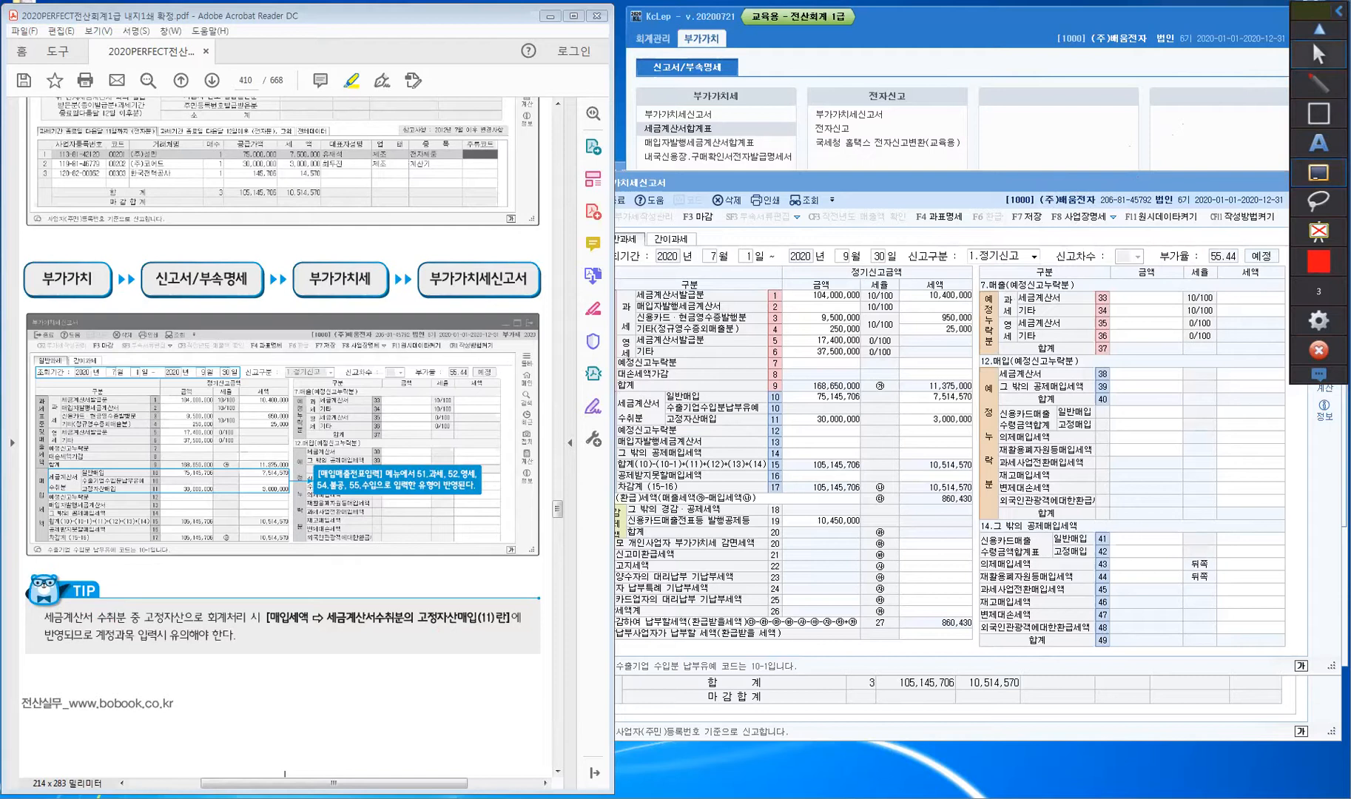
- Return to the July voucher list and scroll the textbook to the July 4 영세매입 exercise
{"action": "left_click", "coordinate": [1317, 61]}
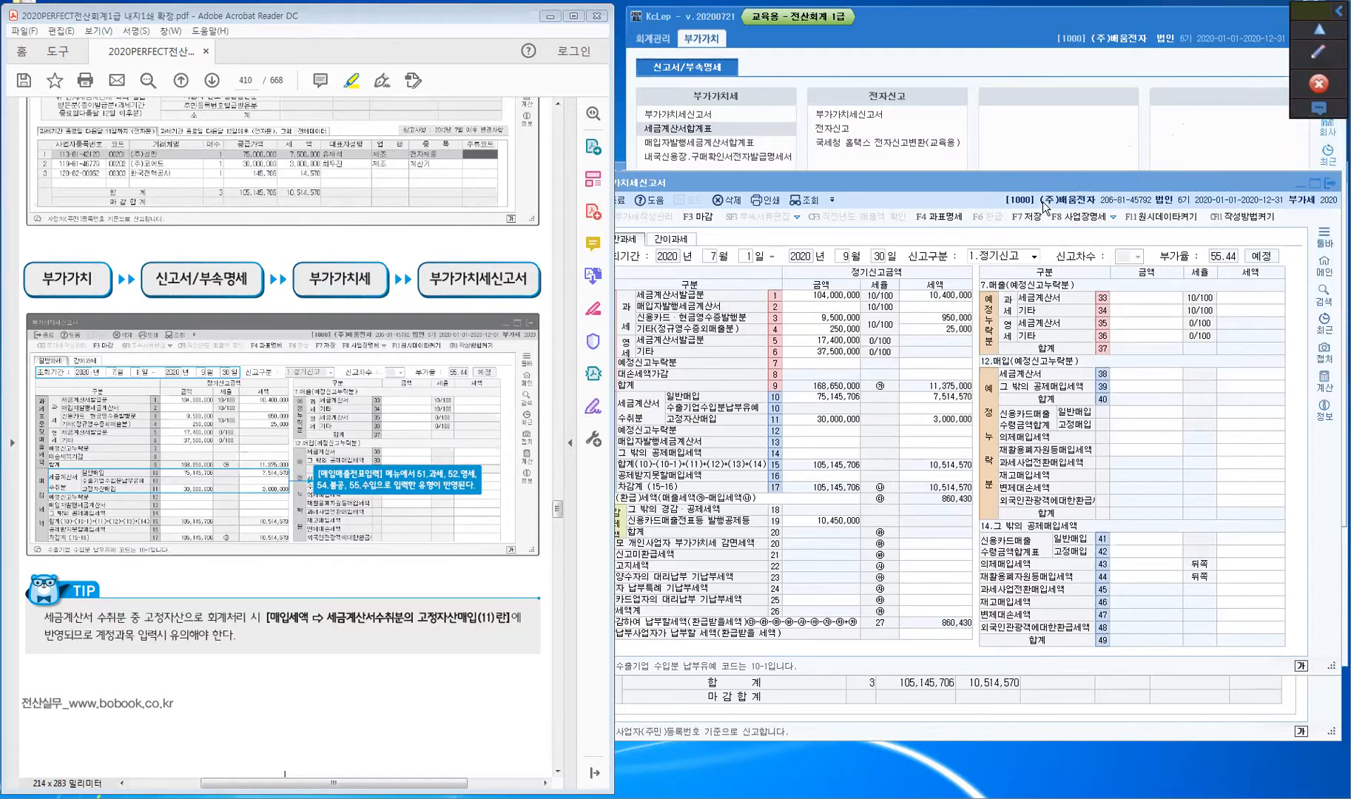
{"action": "key", "text": "alt+Tab"}
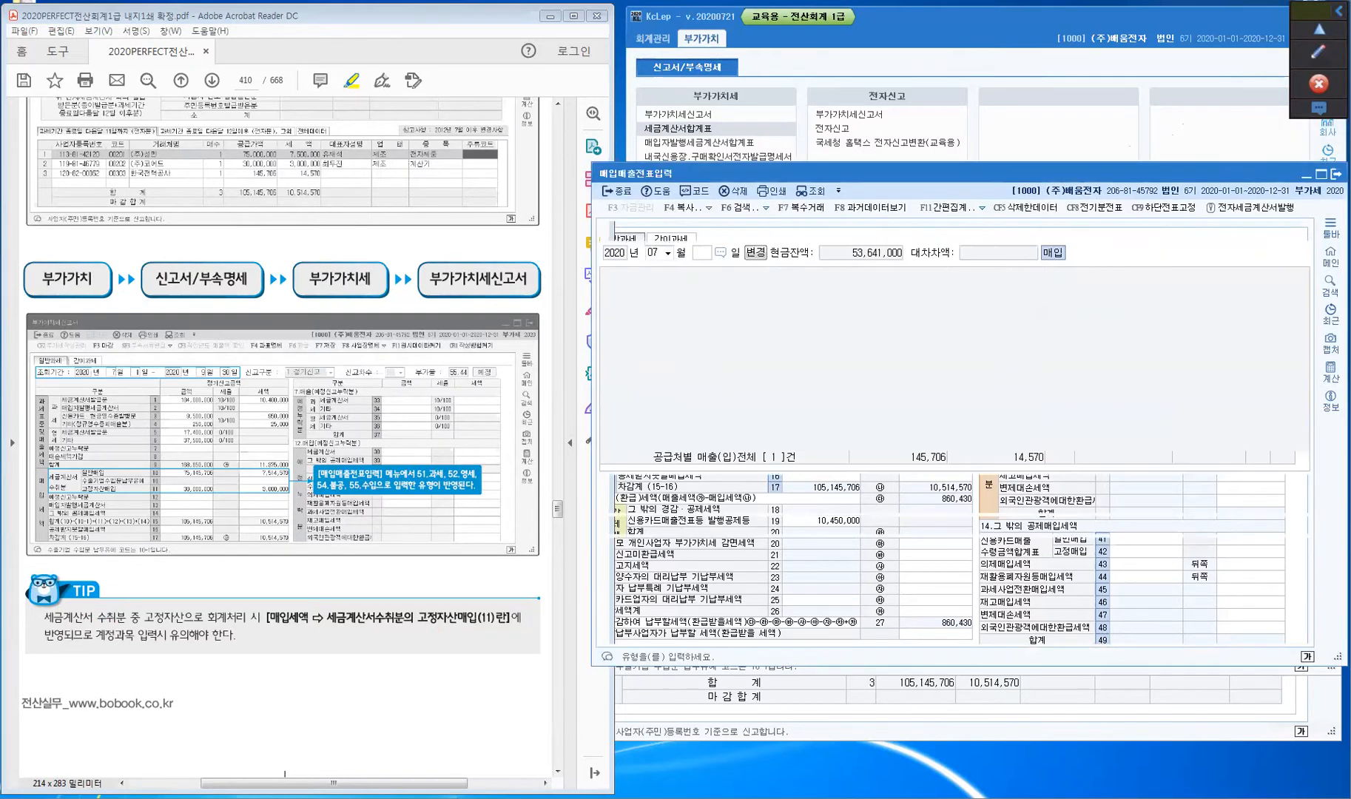
{"action": "left_click", "coordinate": [628, 430]}
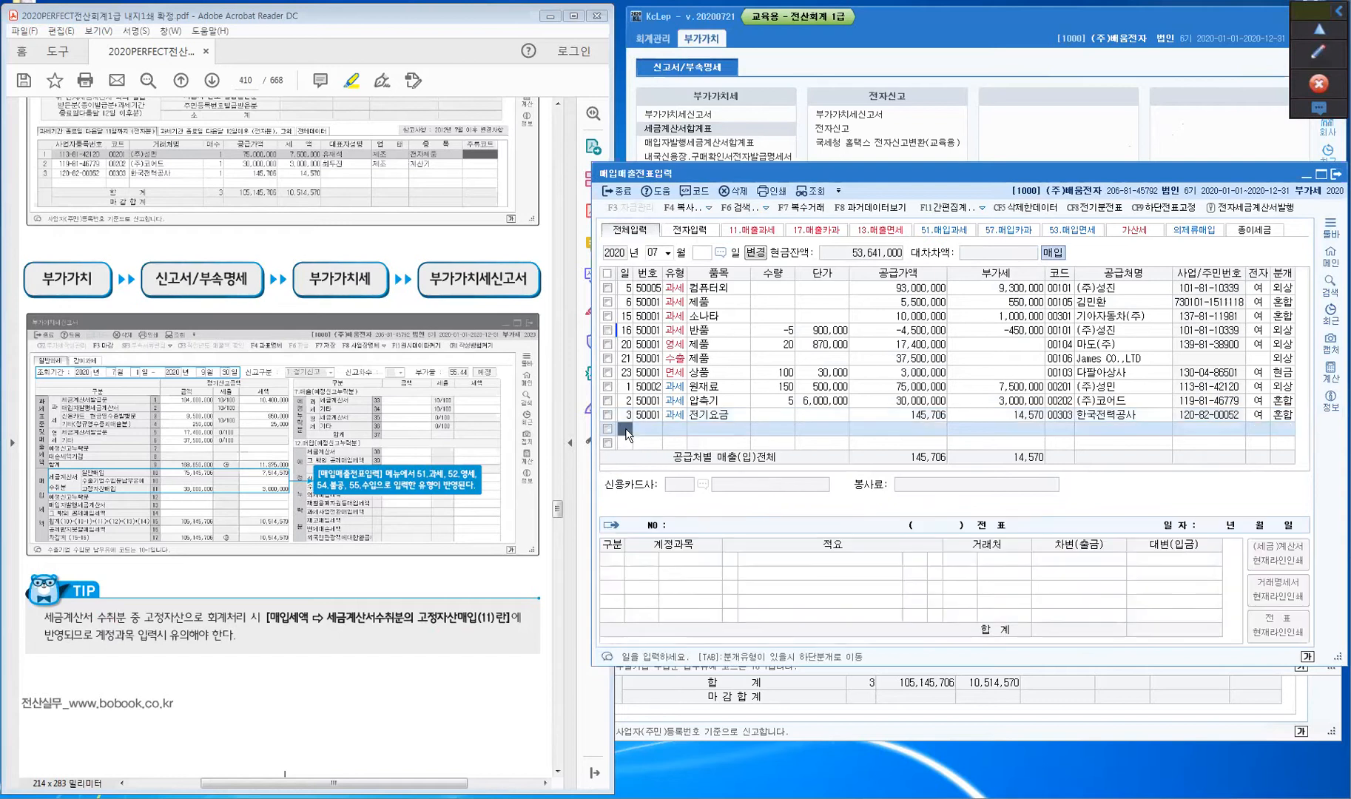
{"action": "left_click", "coordinate": [182, 681]}
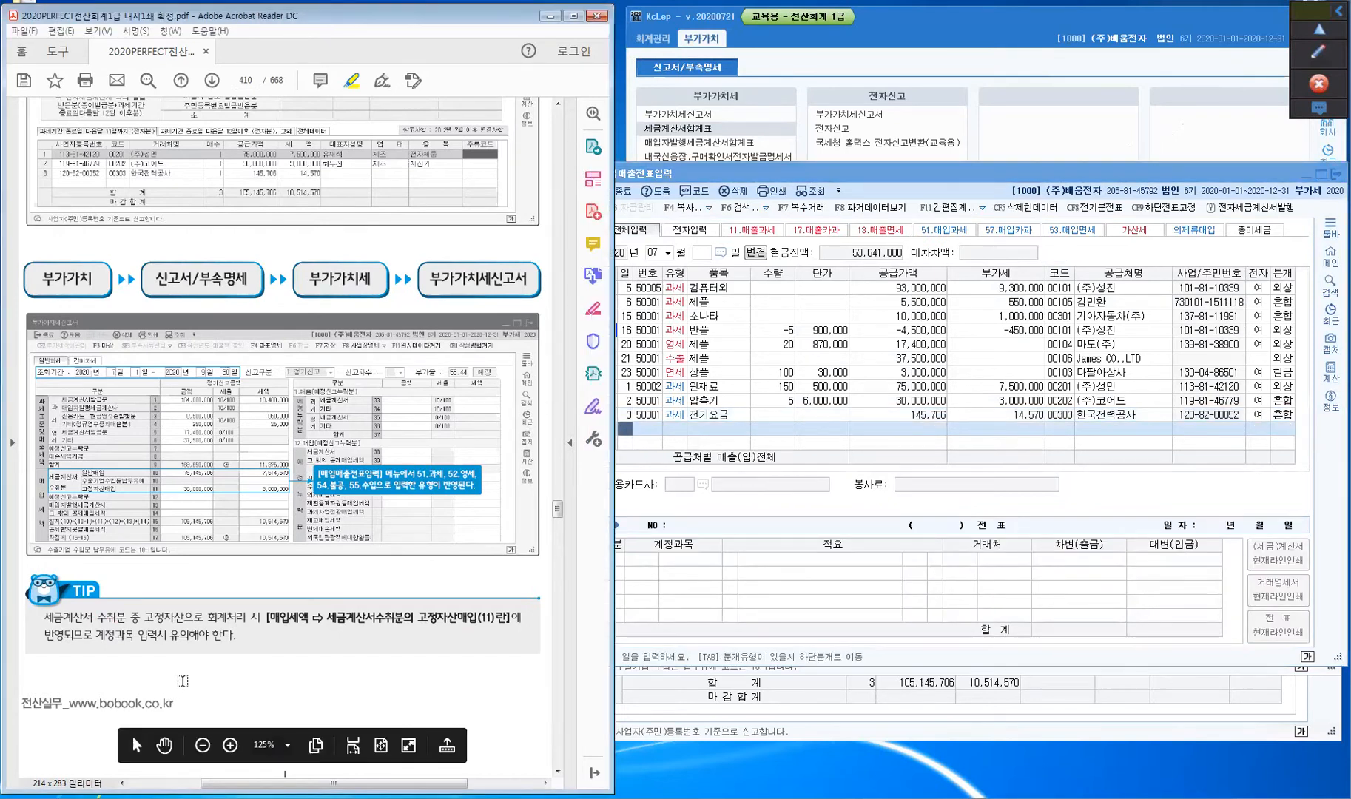
{"action": "scroll", "coordinate": [182, 681], "scroll_direction": "down", "scroll_amount": 10}
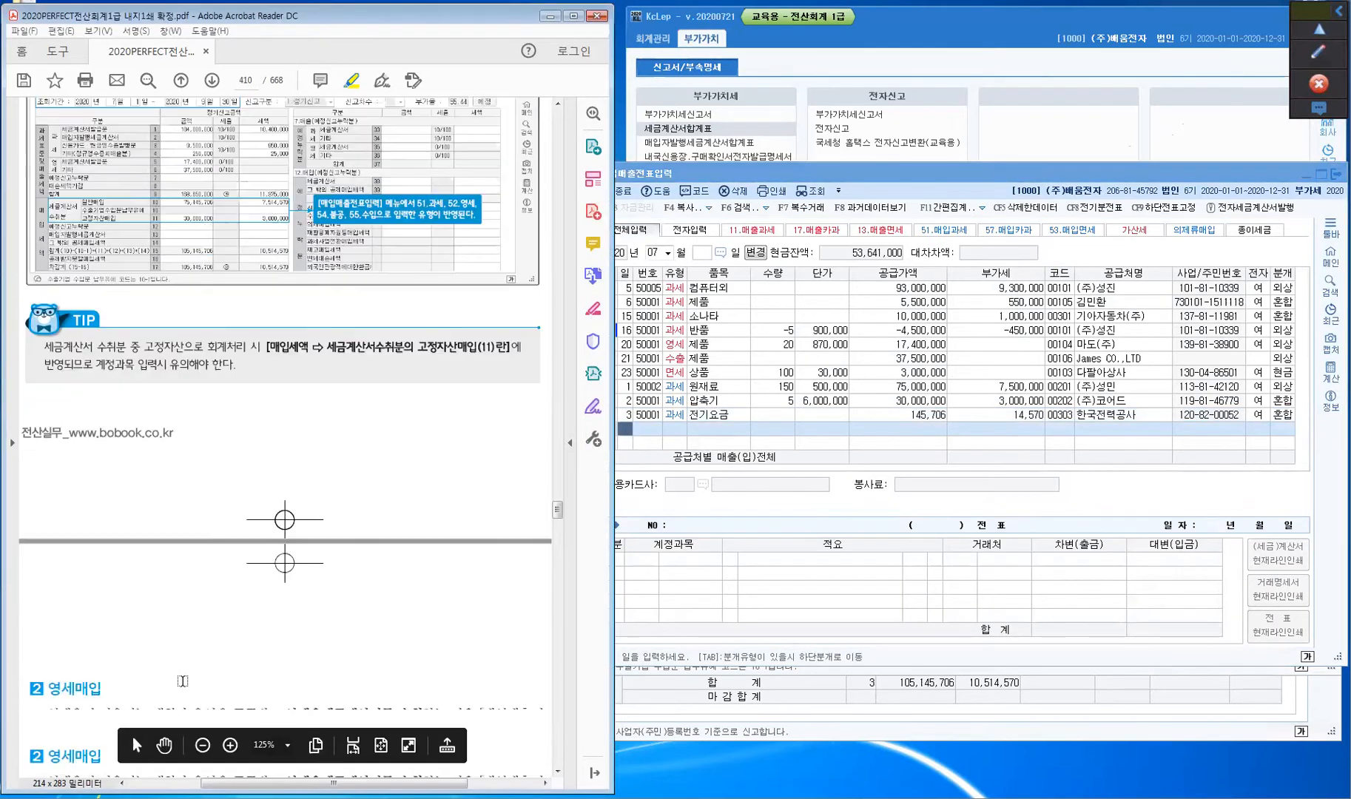
{"action": "scroll", "coordinate": [182, 681], "scroll_direction": "down", "scroll_amount": 4}
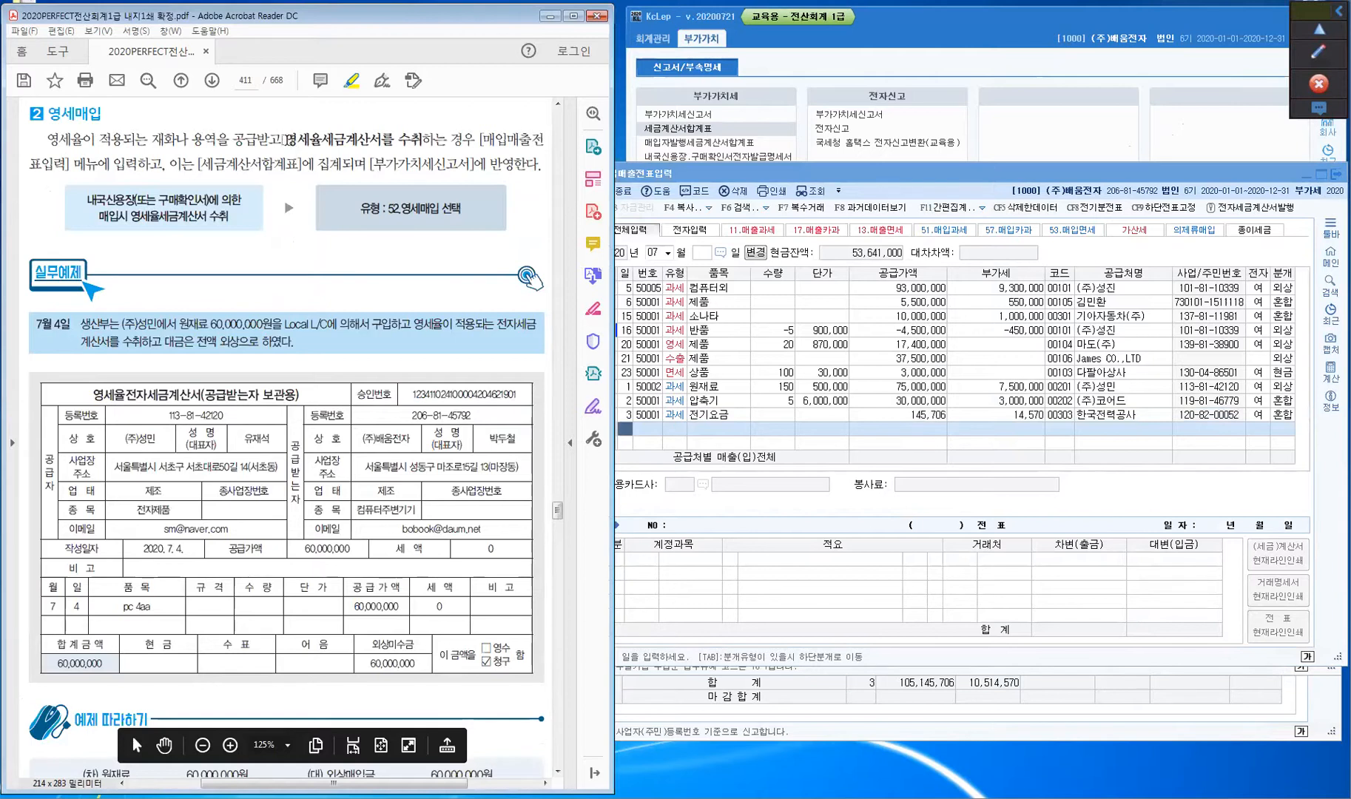
- Highlight the zero-rated invoice wording, 내국신용장, ': 52 영세매입' and (주)성민 in the textbook
{"action": "mouse_move", "coordinate": [284, 139]}
{"action": "left_mouse_down"}
{"action": "mouse_move", "coordinate": [444, 137]}
{"action": "mouse_move", "coordinate": [409, 137]}
{"action": "mouse_move", "coordinate": [422, 140]}
{"action": "left_mouse_up"}
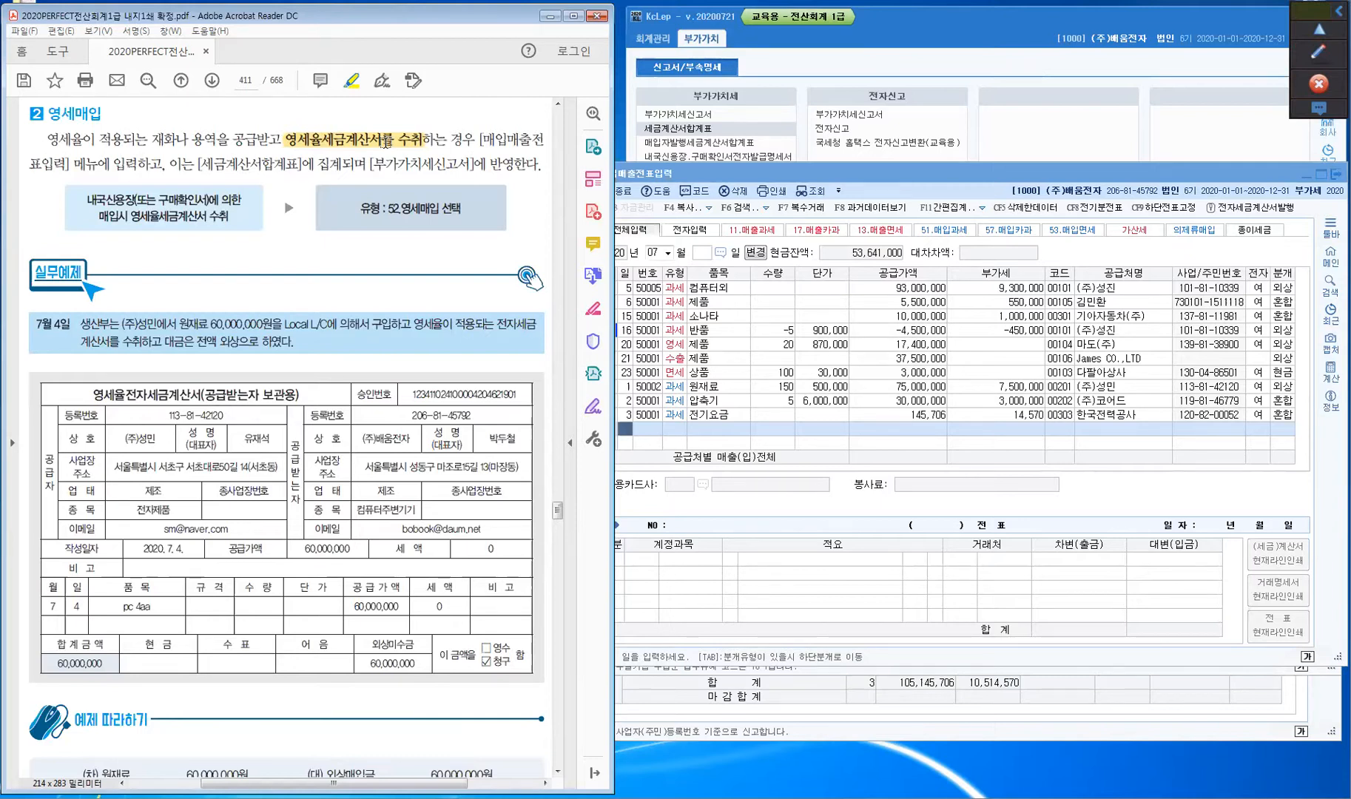
{"action": "left_click_drag", "start_coordinate": [82, 201], "coordinate": [210, 202]}
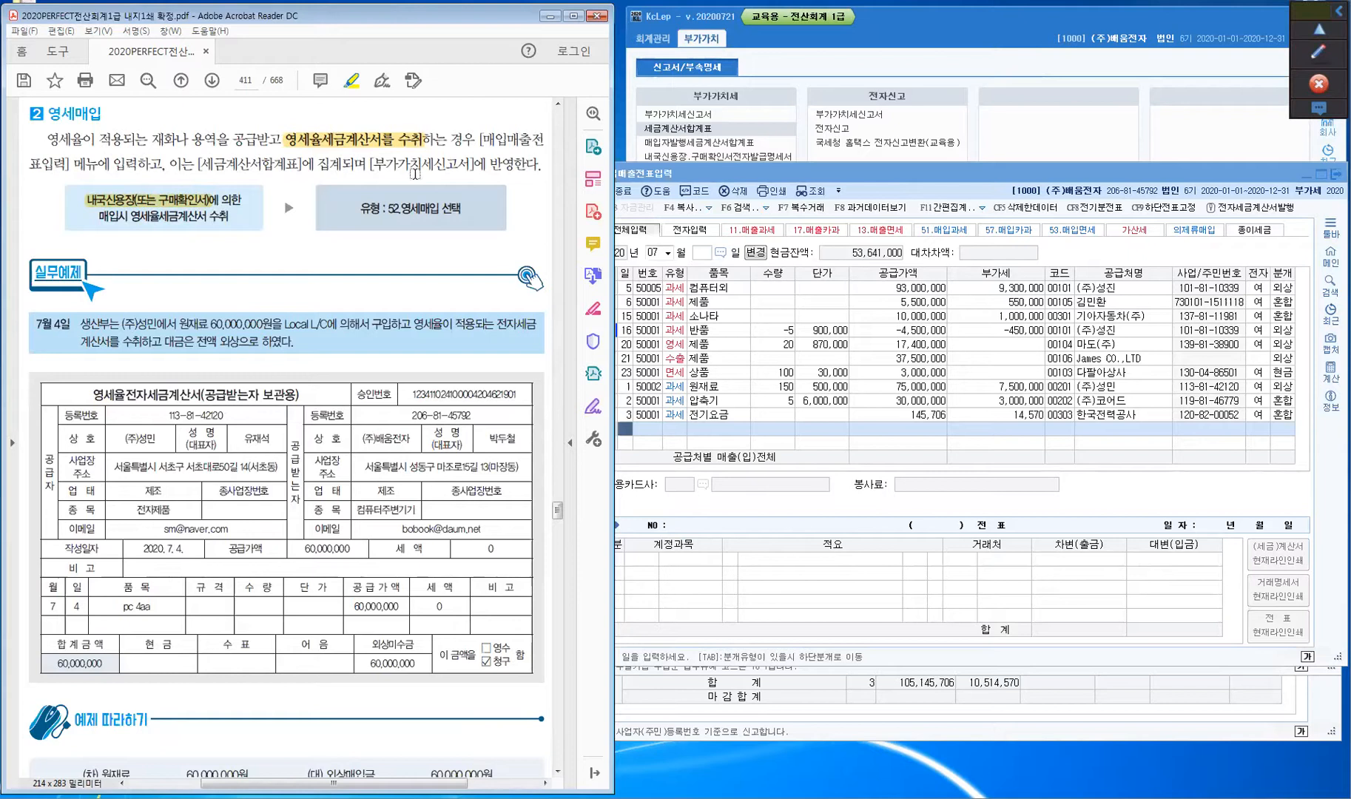
{"action": "left_click_drag", "start_coordinate": [382, 208], "coordinate": [442, 210]}
{"action": "left_click_drag", "start_coordinate": [120, 324], "coordinate": [209, 324]}
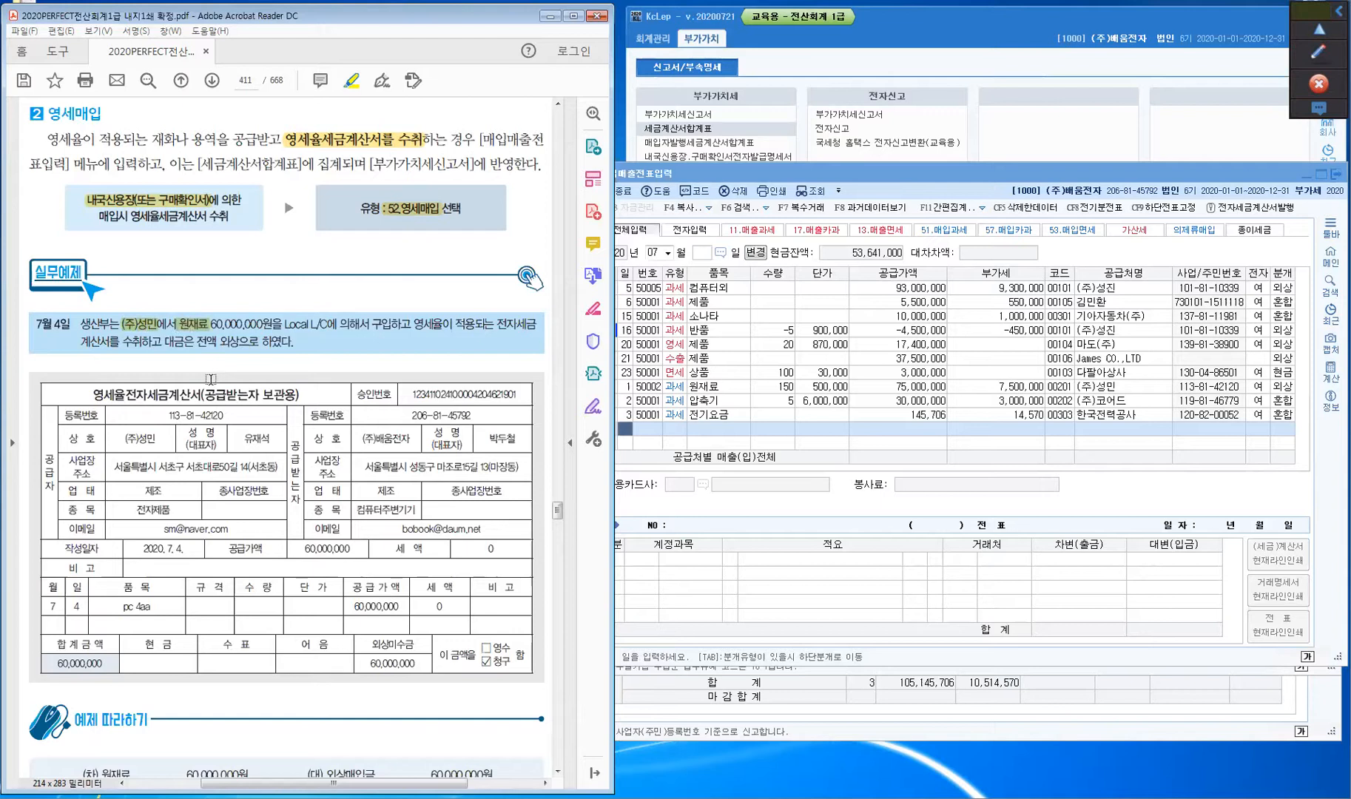
- Mark the July 4 example in red: arrow to Local L/C, note 52 영세, circle 외상
{"action": "left_click", "coordinate": [1317, 55]}
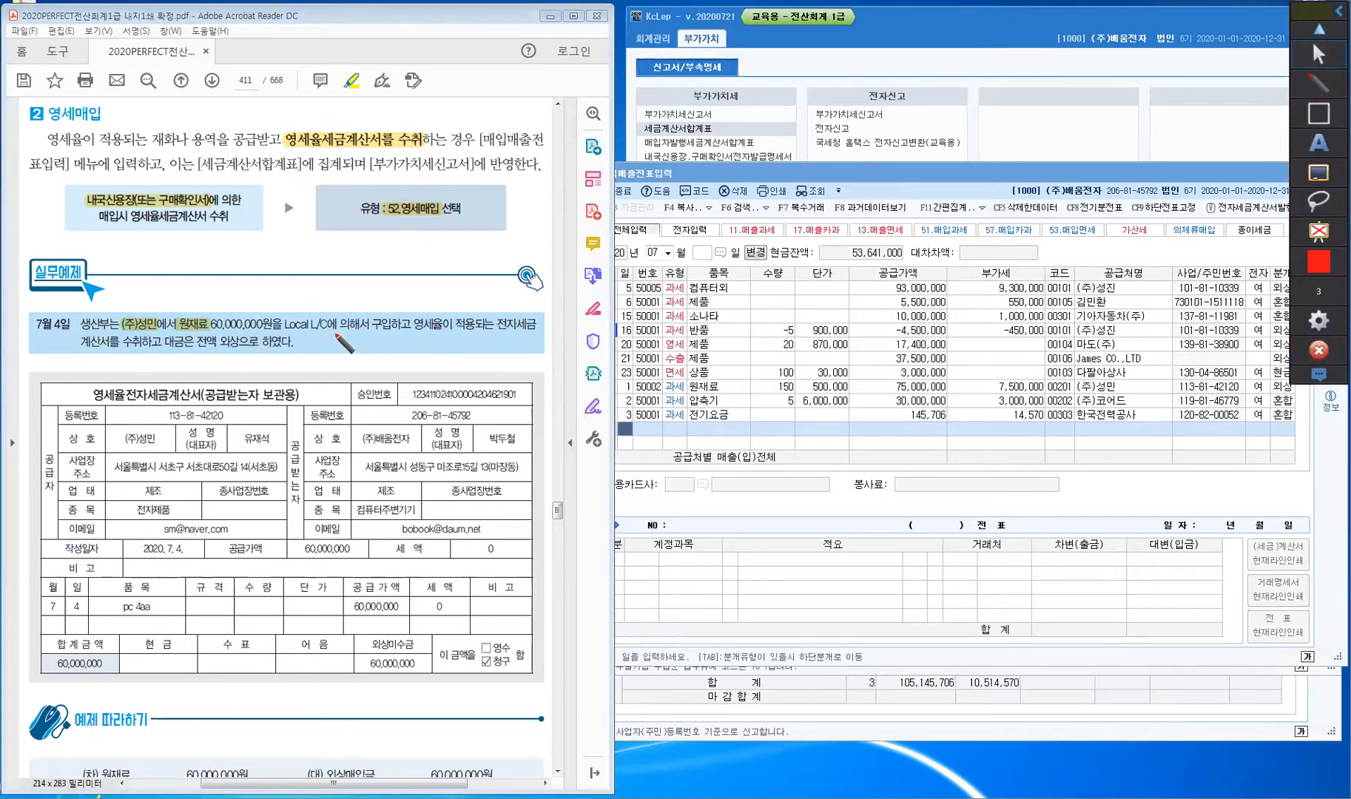
{"action": "mouse_move", "coordinate": [311, 313]}
{"action": "left_mouse_down"}
{"action": "mouse_move", "coordinate": [328, 276]}
{"action": "mouse_move", "coordinate": [320, 304]}
{"action": "mouse_move", "coordinate": [342, 275]}
{"action": "mouse_move", "coordinate": [404, 252]}
{"action": "mouse_move", "coordinate": [413, 338]}
{"action": "mouse_move", "coordinate": [380, 317]}
{"action": "mouse_move", "coordinate": [403, 290]}
{"action": "mouse_move", "coordinate": [416, 315]}
{"action": "left_mouse_up"}
{"action": "left_click", "coordinate": [380, 318]}
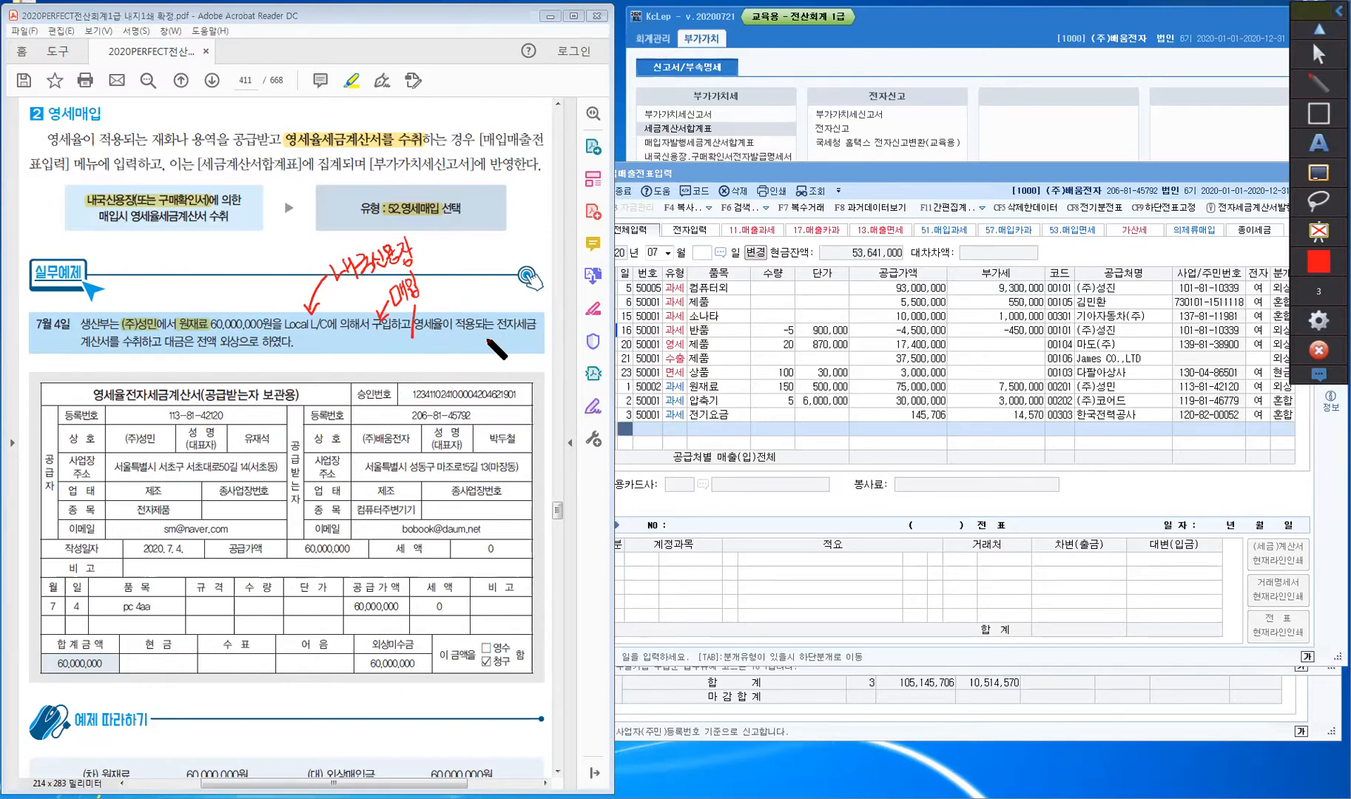
{"action": "mouse_move", "coordinate": [431, 324]}
{"action": "left_mouse_down"}
{"action": "mouse_move", "coordinate": [432, 338]}
{"action": "mouse_move", "coordinate": [507, 330]}
{"action": "mouse_move", "coordinate": [475, 364]}
{"action": "mouse_move", "coordinate": [497, 347]}
{"action": "mouse_move", "coordinate": [509, 366]}
{"action": "mouse_move", "coordinate": [525, 341]}
{"action": "mouse_move", "coordinate": [511, 299]}
{"action": "left_mouse_up"}
{"action": "left_click", "coordinate": [493, 361]}
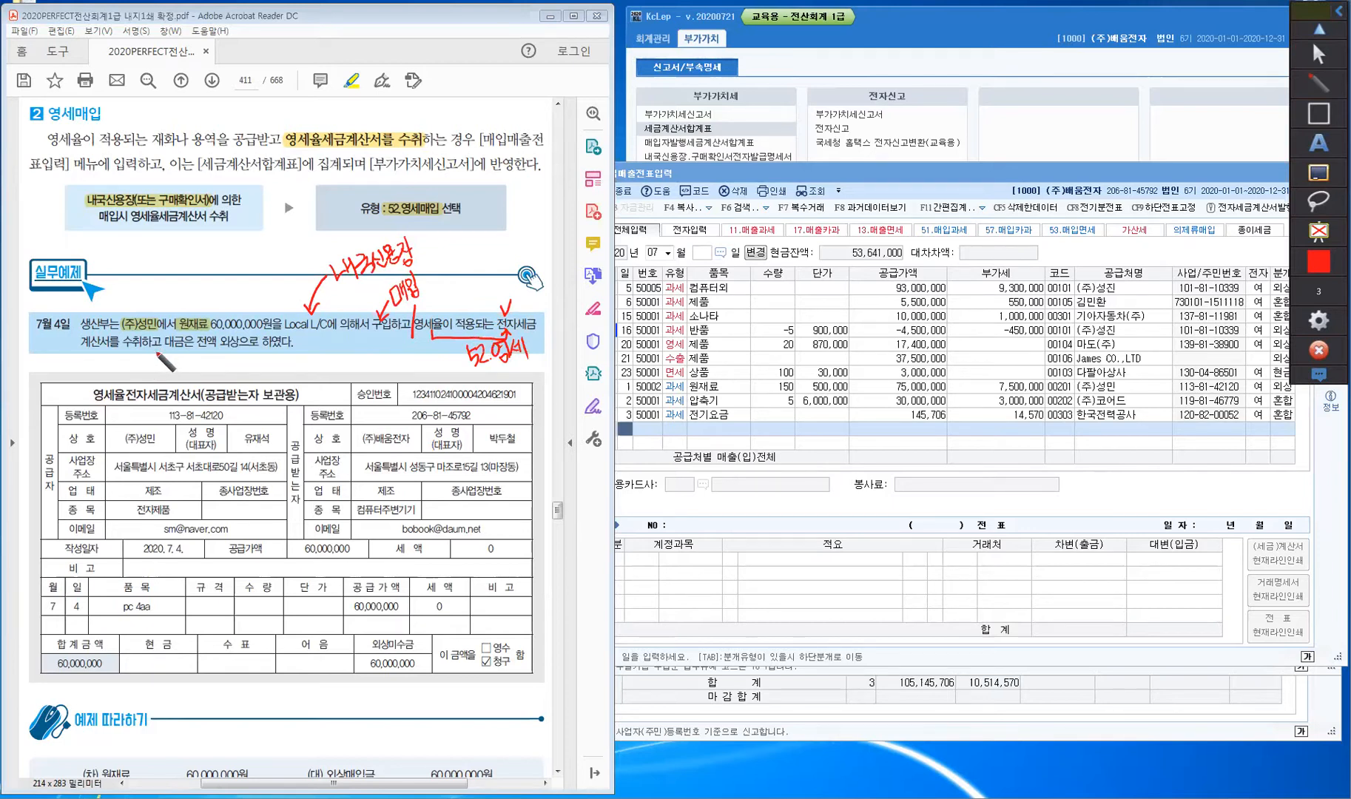
{"action": "left_click_drag", "start_coordinate": [162, 340], "coordinate": [158, 360]}
{"action": "mouse_move", "coordinate": [244, 355]}
{"action": "left_mouse_down"}
{"action": "mouse_move", "coordinate": [222, 357]}
{"action": "mouse_move", "coordinate": [242, 341]}
{"action": "mouse_move", "coordinate": [254, 368]}
{"action": "mouse_move", "coordinate": [236, 367]}
{"action": "mouse_move", "coordinate": [252, 352]}
{"action": "mouse_move", "coordinate": [272, 374]}
{"action": "mouse_move", "coordinate": [290, 364]}
{"action": "left_mouse_up"}
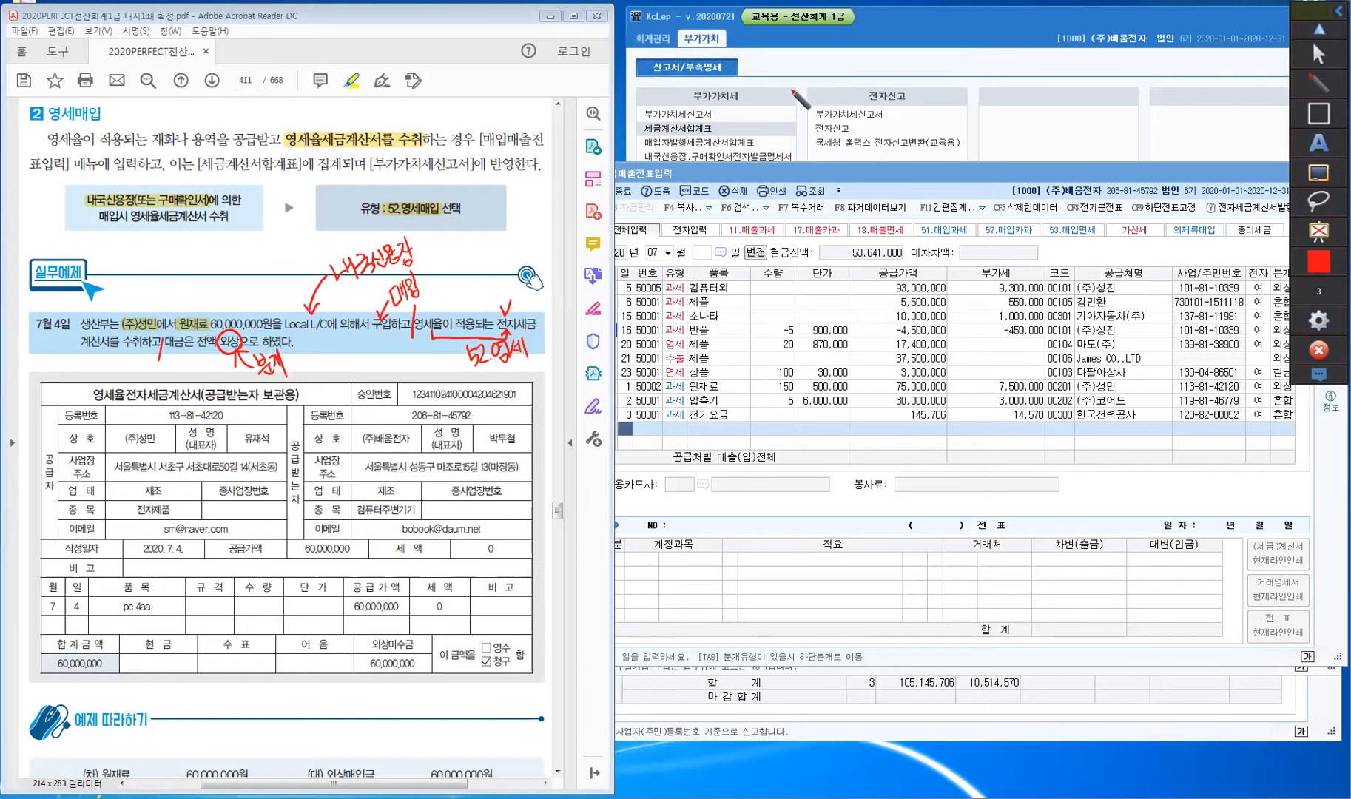
- Start a new row: day 4, type 52 영세, item 원재료, supply amount 60,000,000
{"action": "left_click", "coordinate": [1311, 61]}
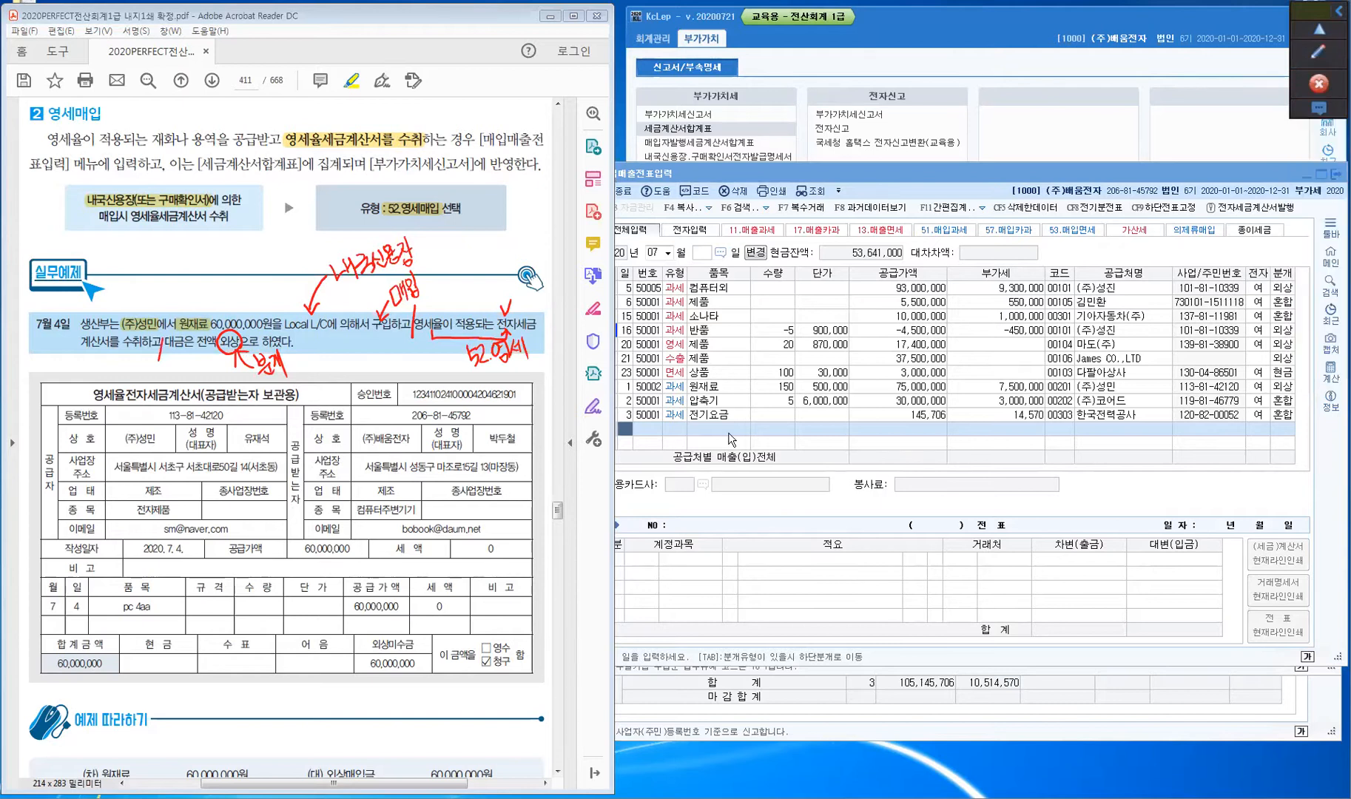
{"action": "left_click", "coordinate": [625, 435]}
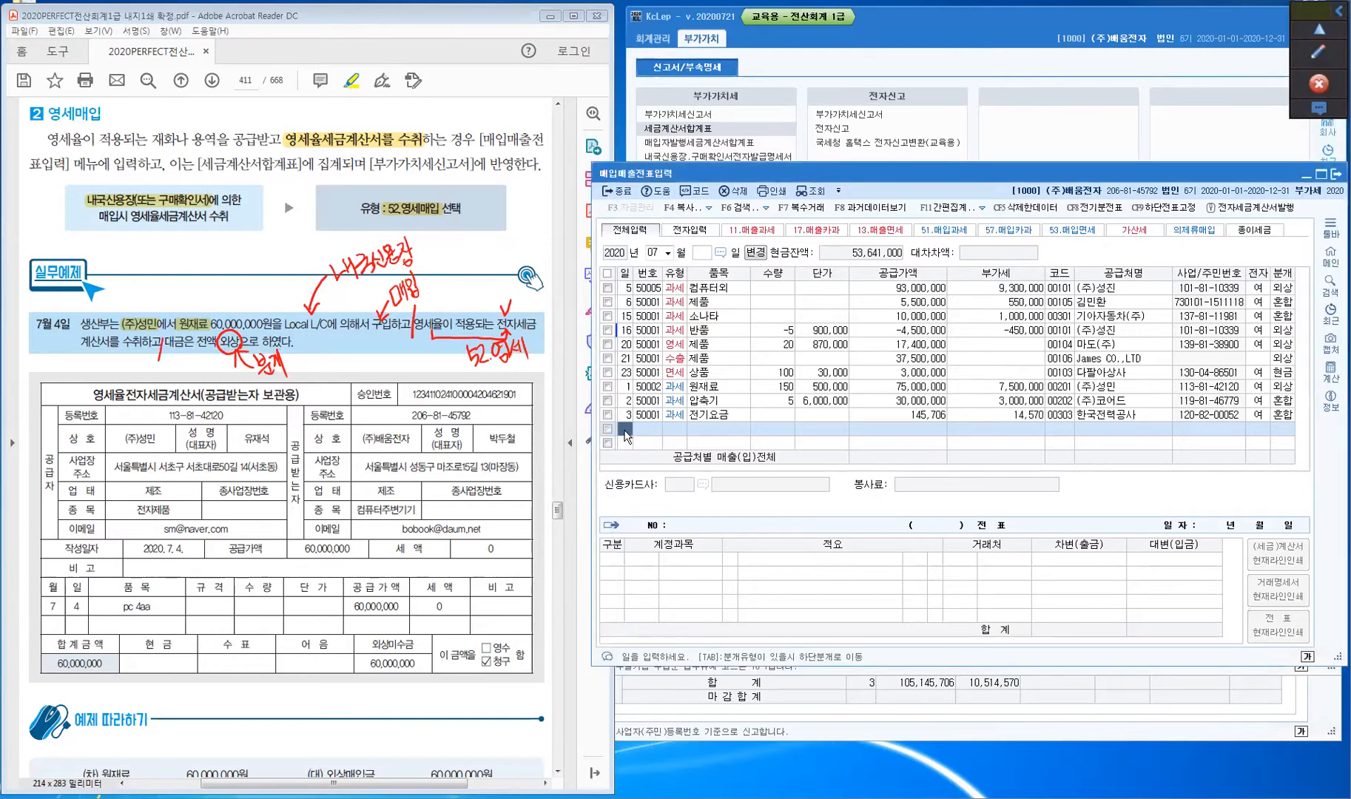
{"action": "type", "text": "4"}
{"action": "key", "text": "Return"}
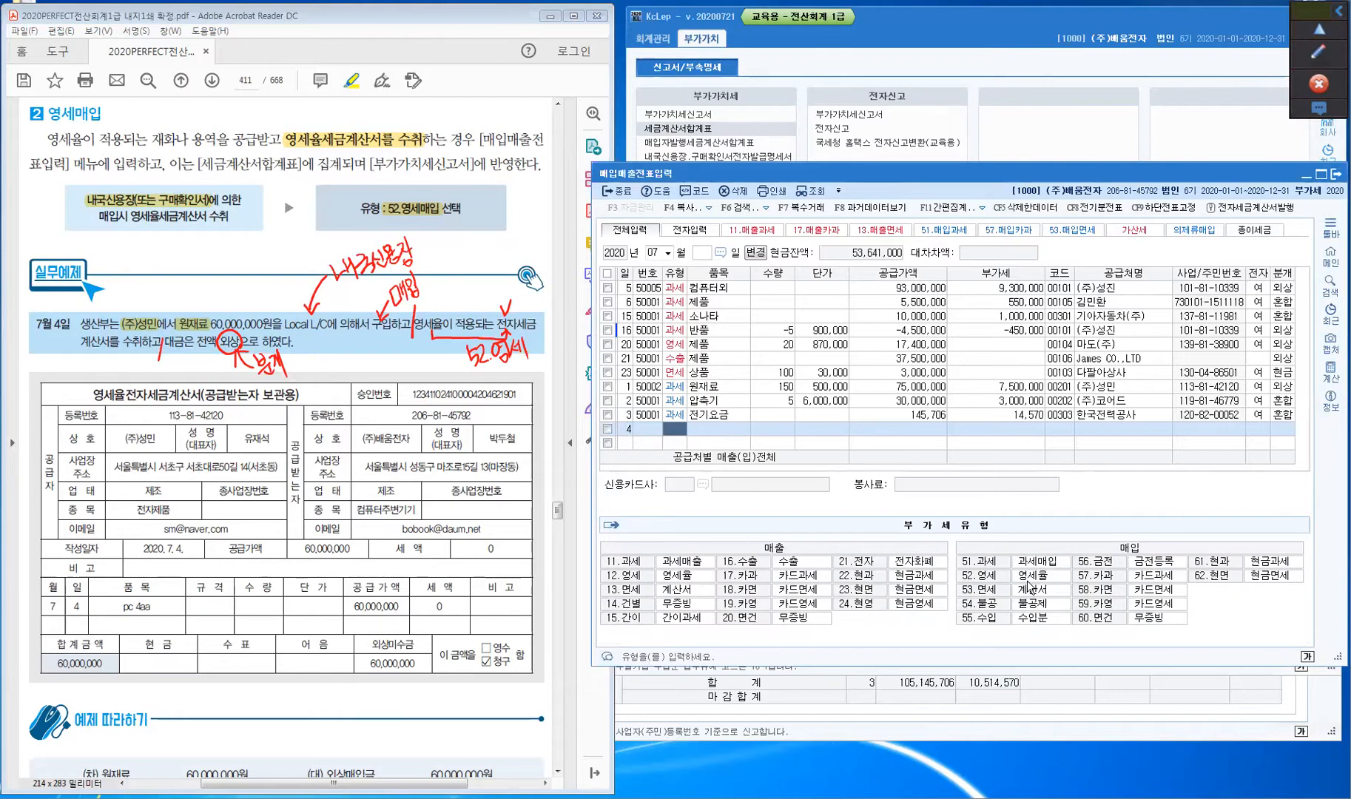
{"action": "type", "text": "52"}
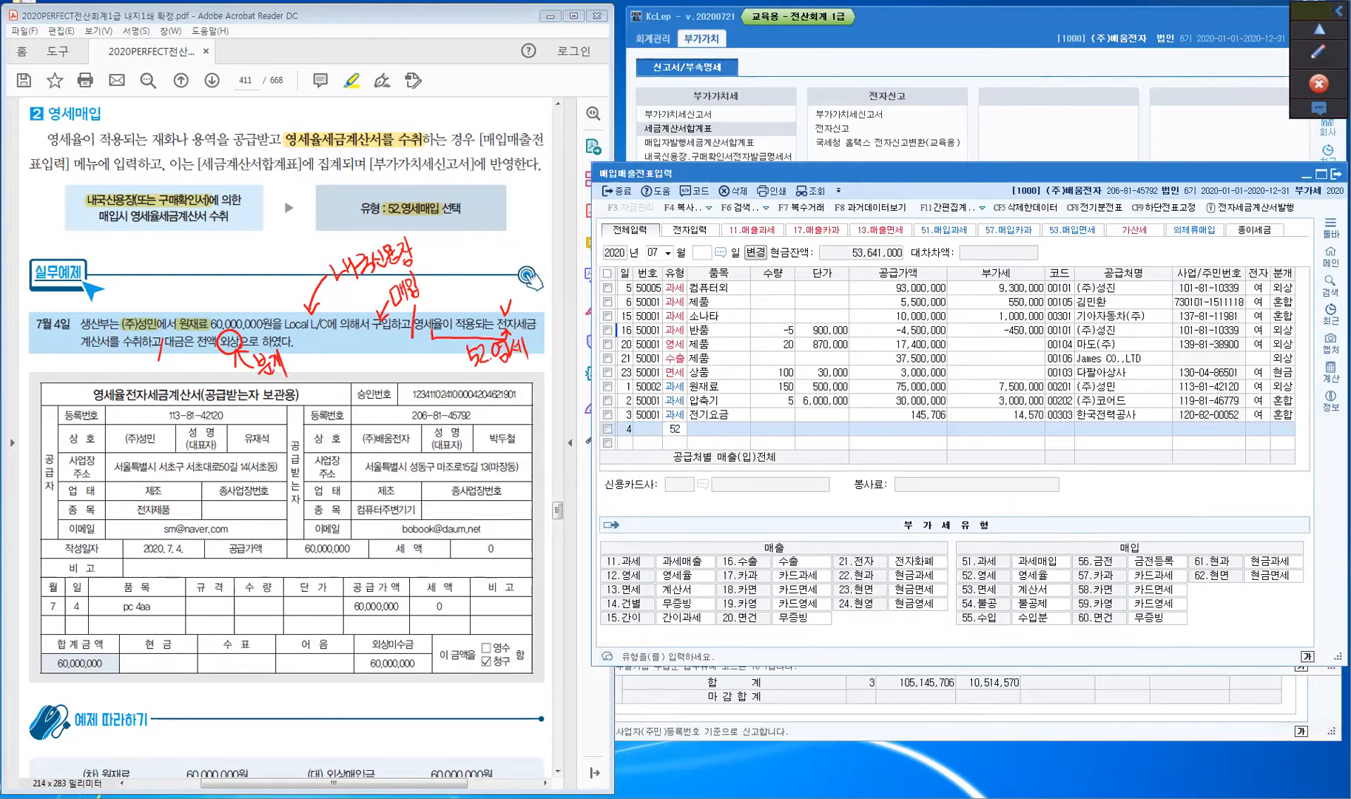
{"action": "key", "text": "Return"}
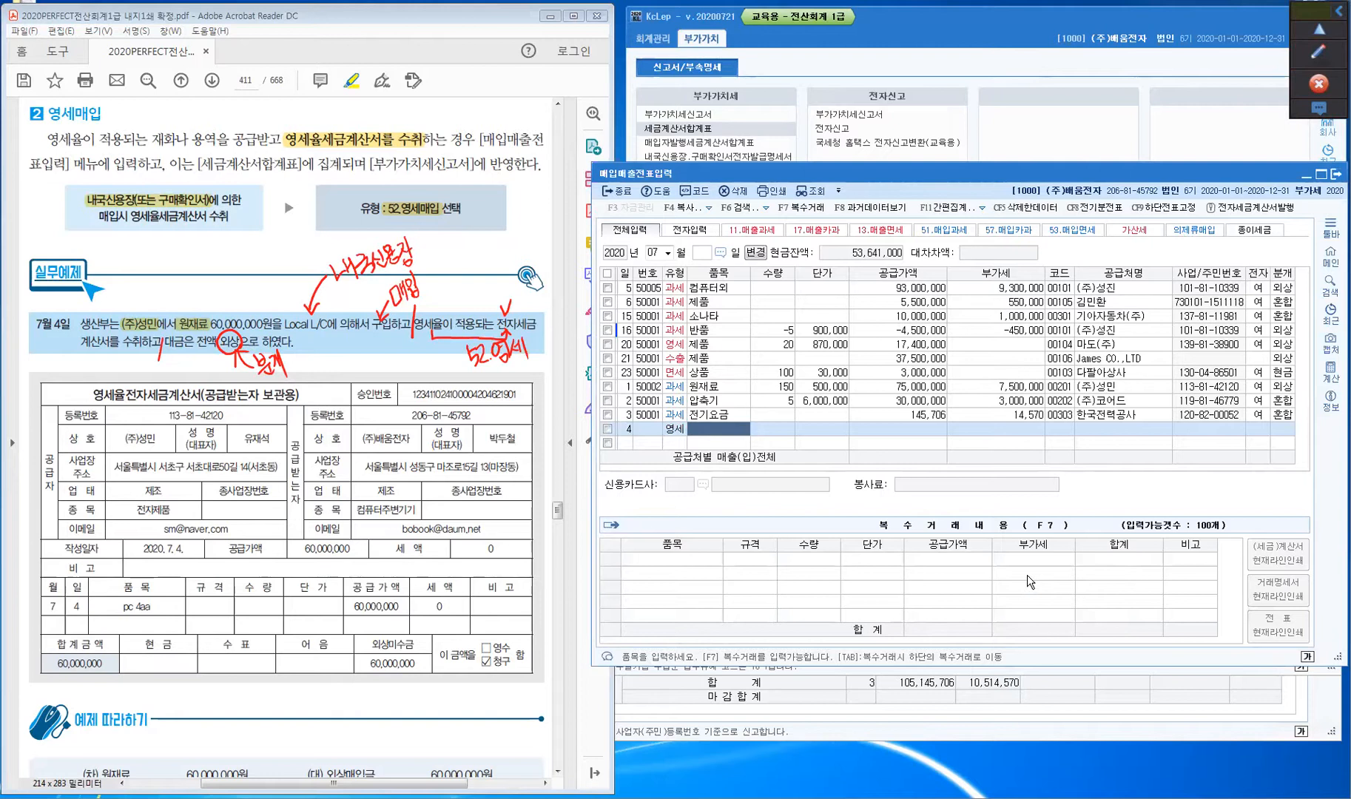
{"action": "type", "text": "원재료"}
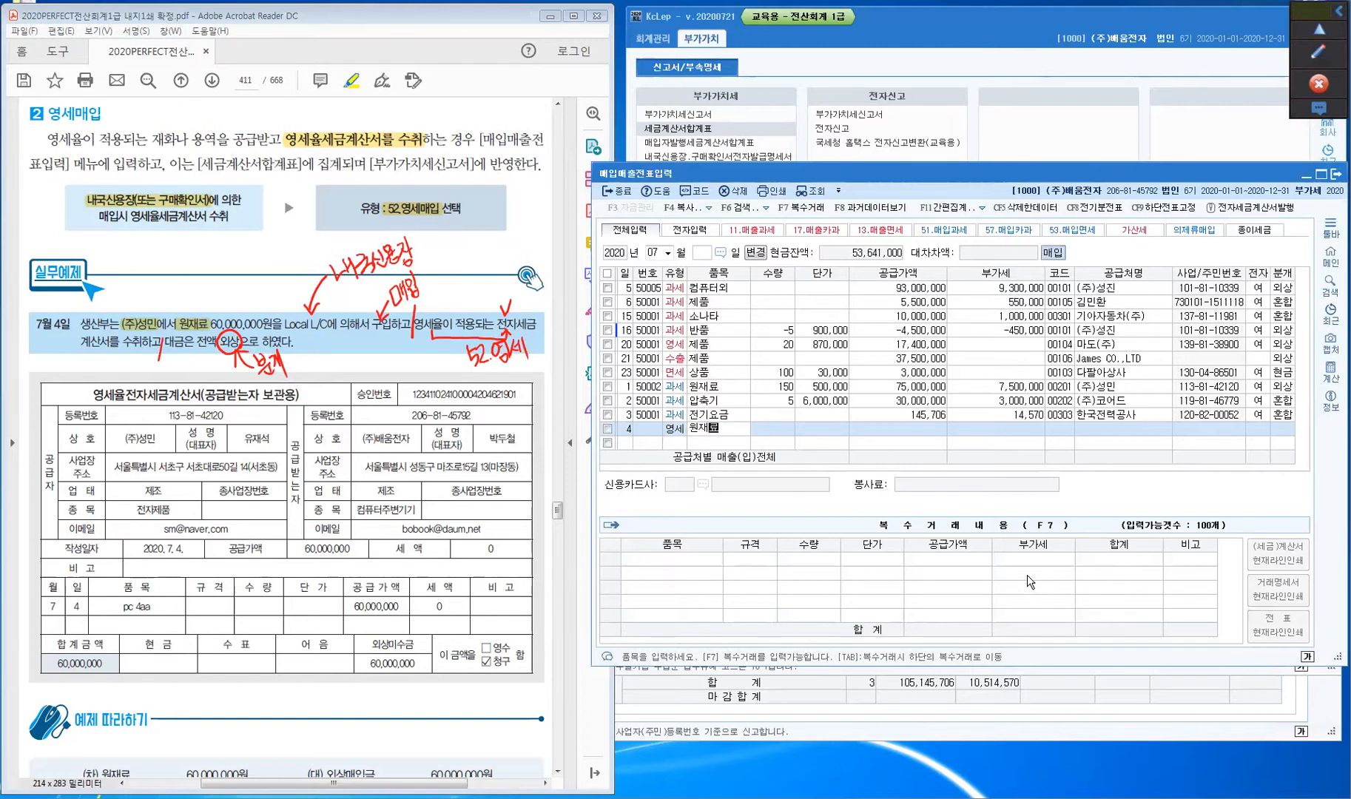
{"action": "key", "text": "Return"}
{"action": "key", "text": "Return"}
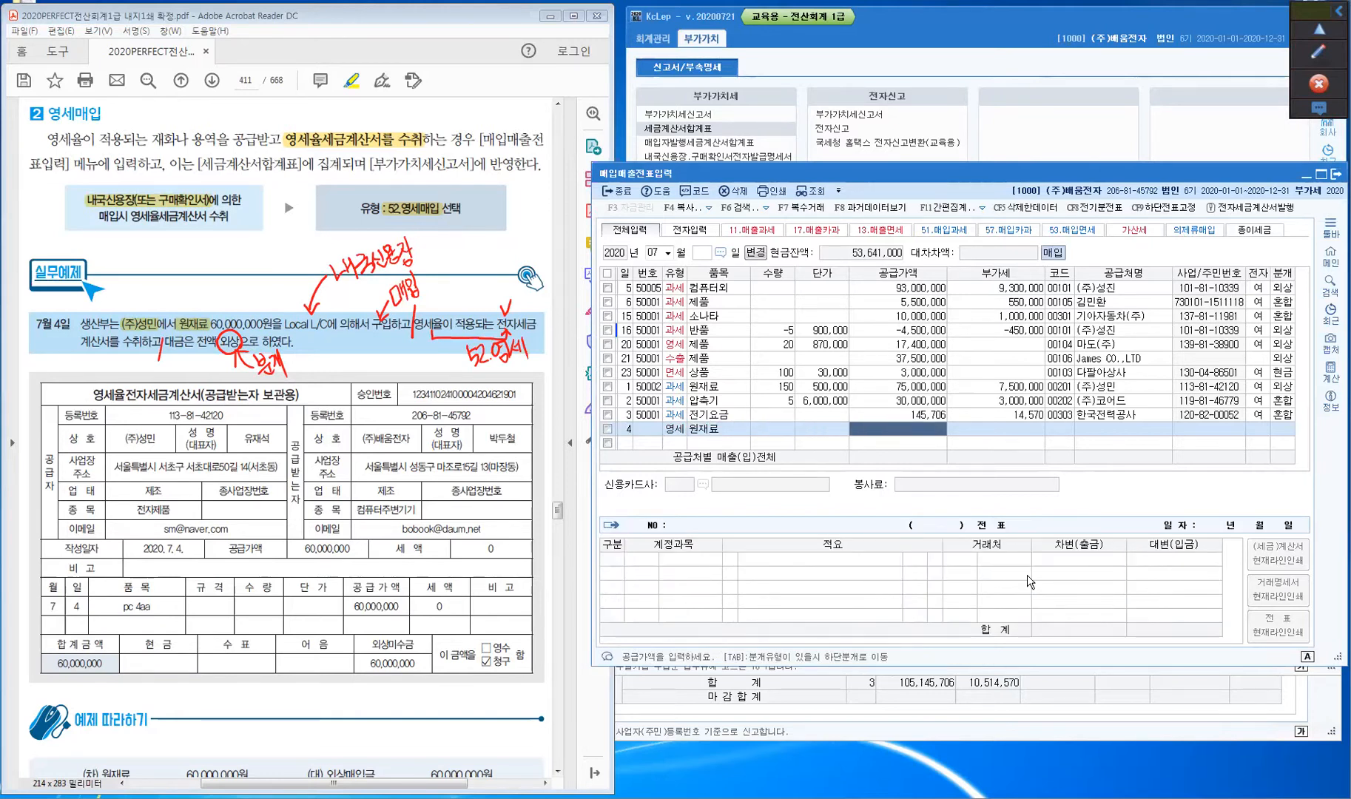
{"action": "type", "text": "60000000"}
{"action": "key", "text": "Return"}
{"action": "key", "text": "Return"}
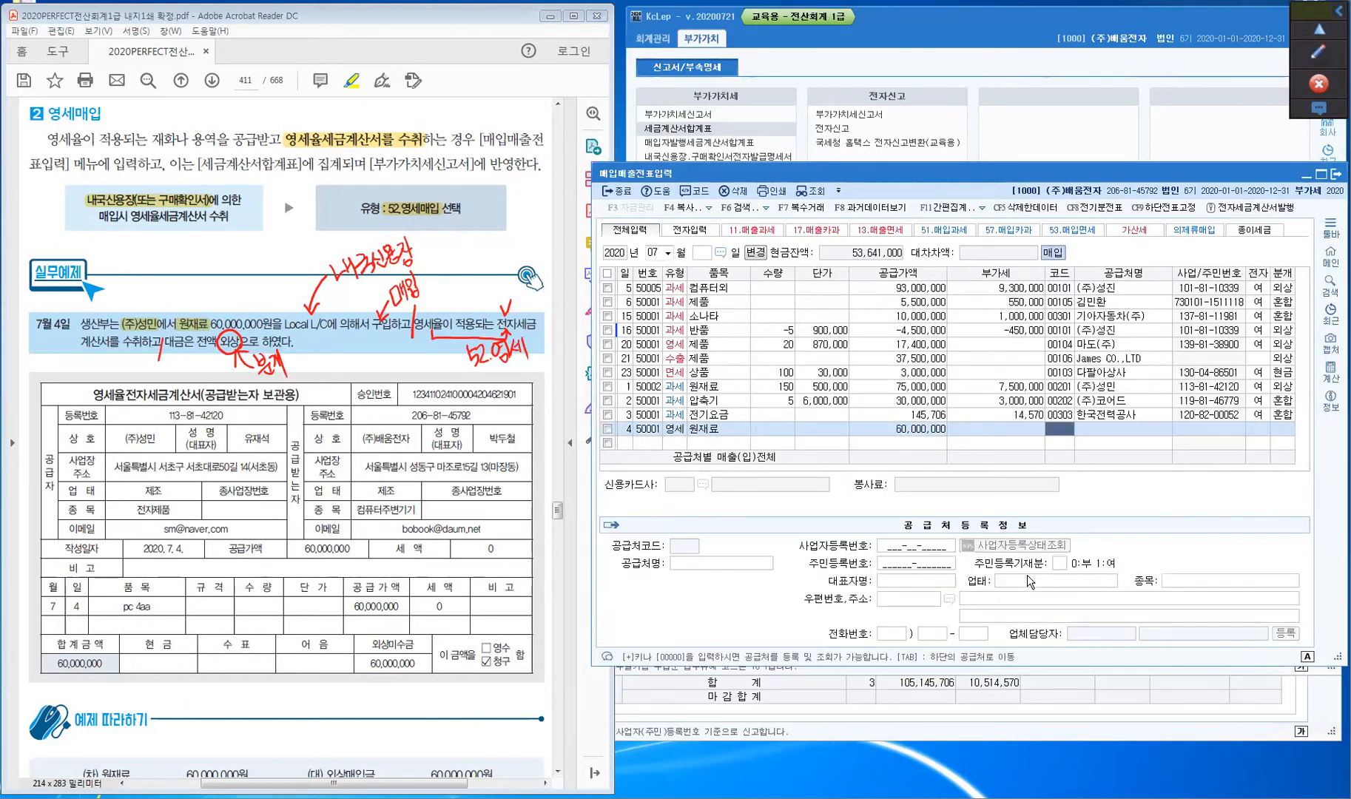
- Set supplier (주)성민, accept electronic invoice, and choose journal type 2 (외상)
{"action": "type", "text": "성민"}
{"action": "key", "text": "Return"}
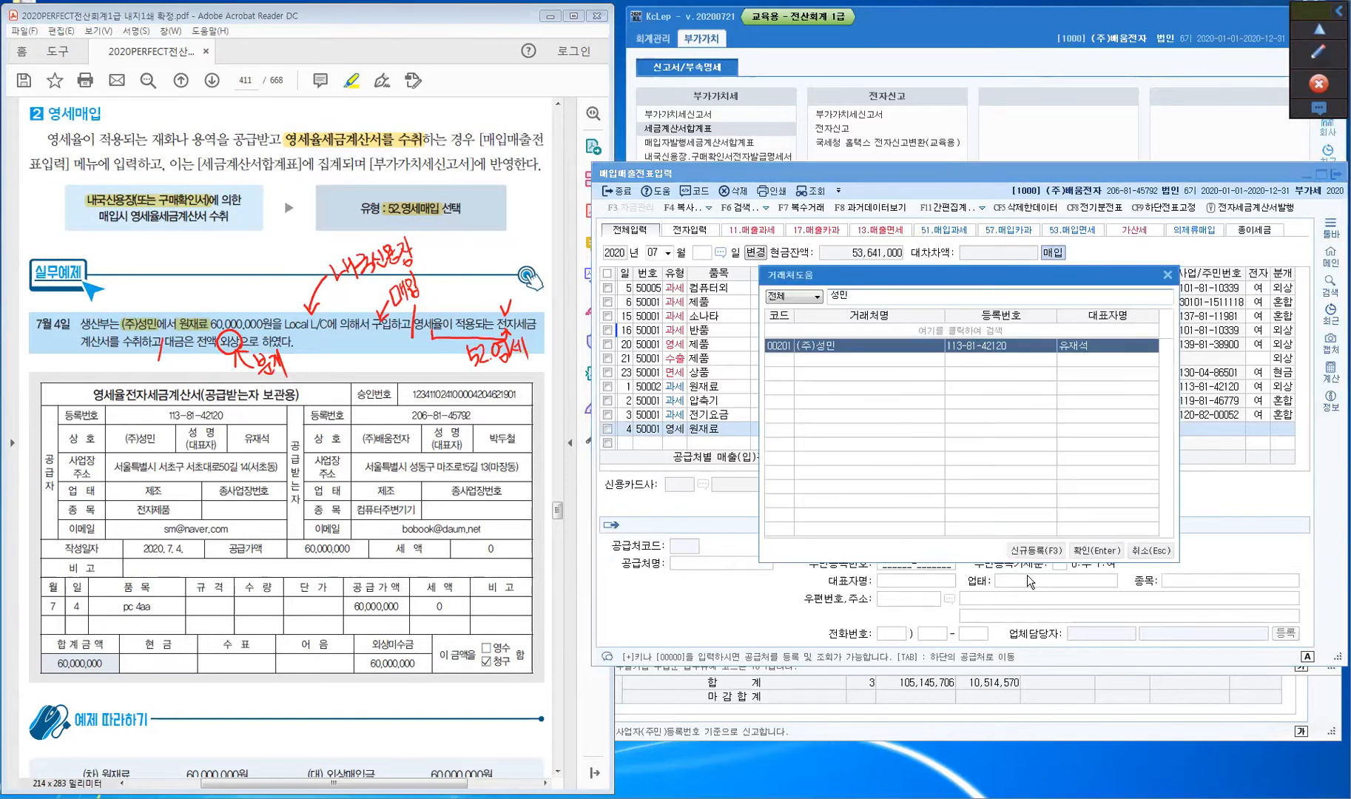
{"action": "key", "text": "Return"}
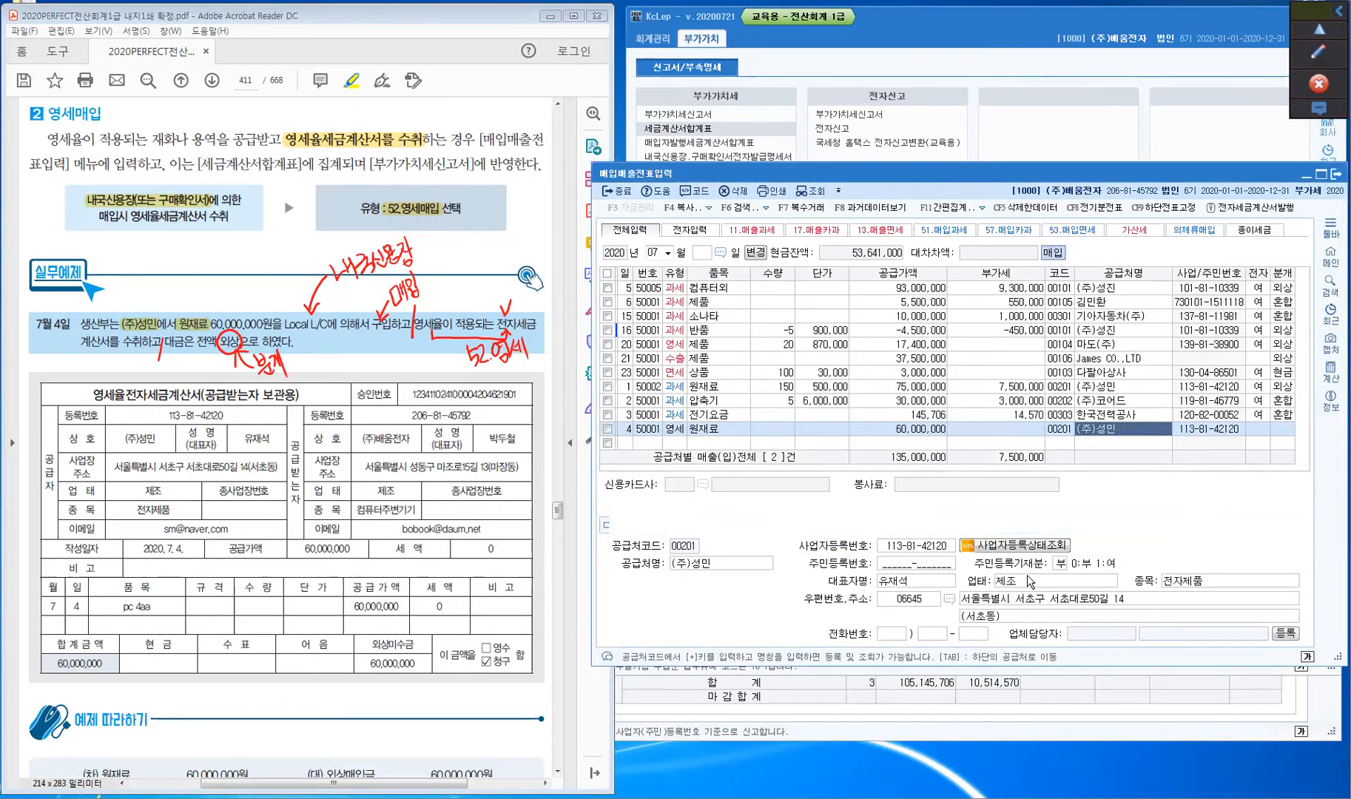
{"action": "key", "text": "Return"}
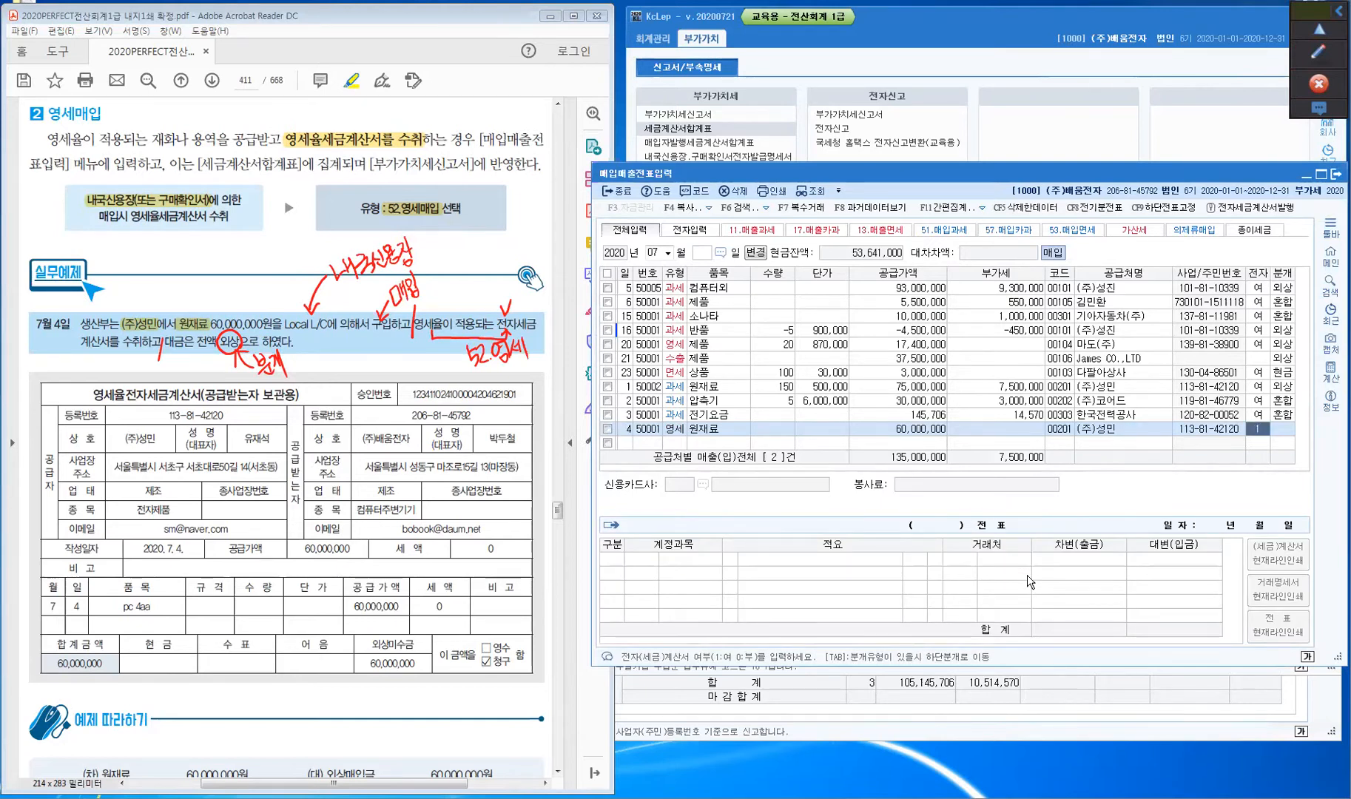
{"action": "key", "text": "Return"}
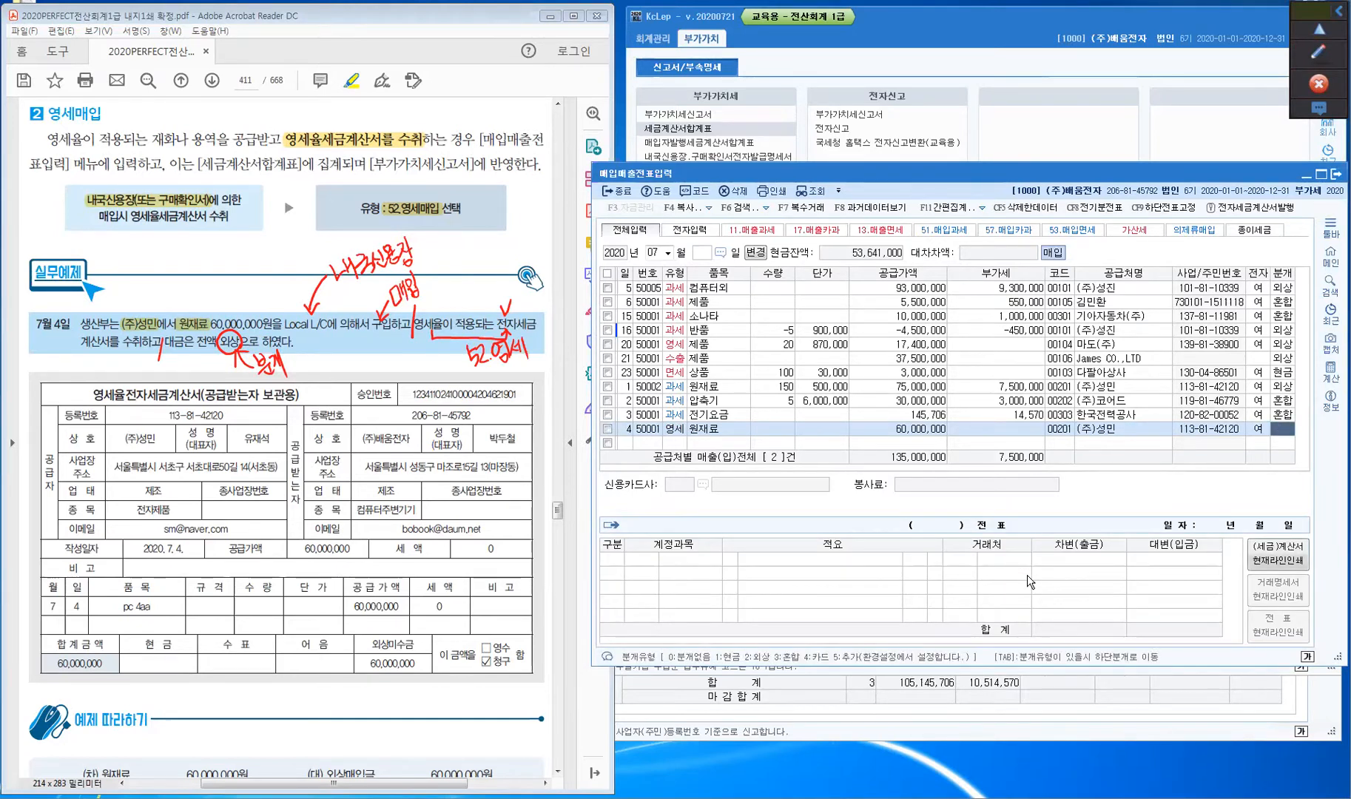
{"action": "type", "text": "2"}
{"action": "key", "text": "Return"}
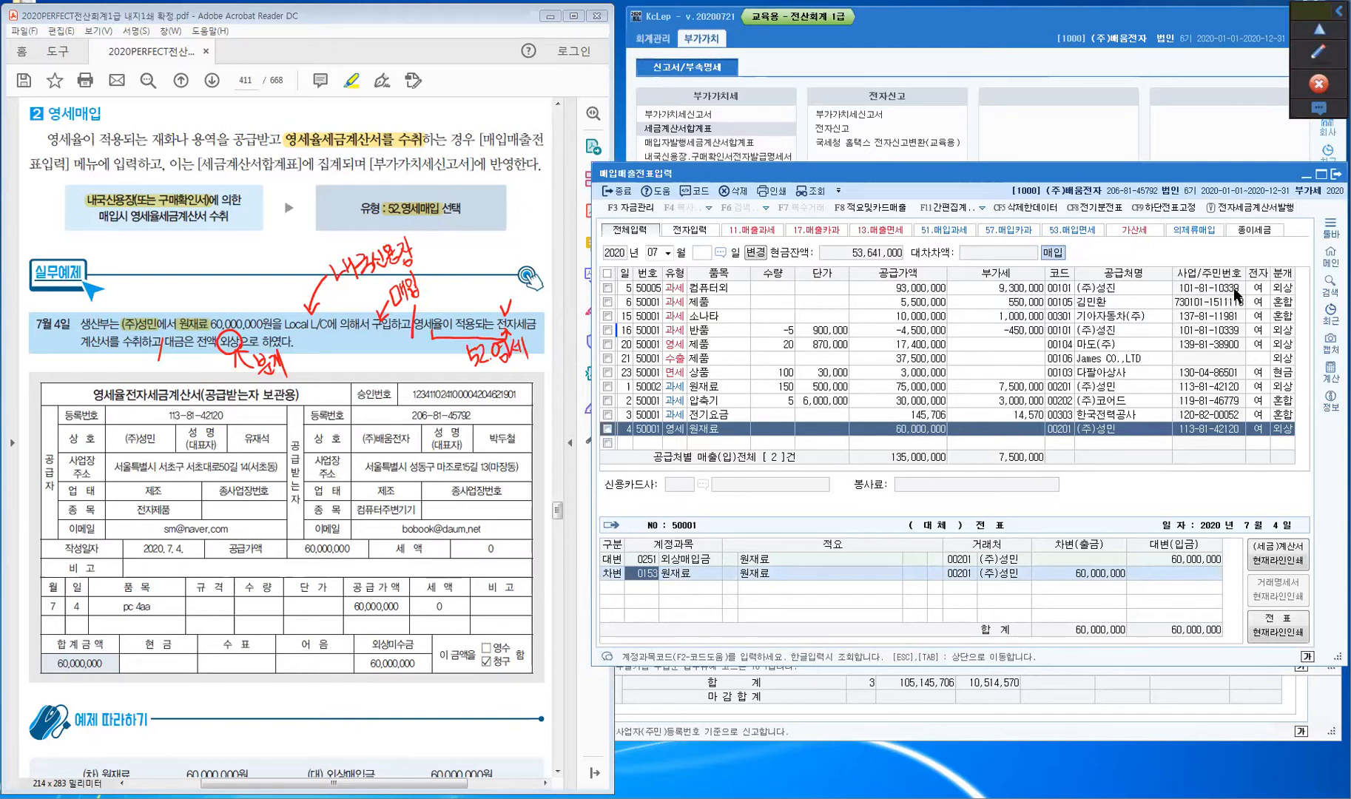
- Erase the red ink from the July 4 exercise page and bring the PDF guide forward
{"action": "left_click", "coordinate": [1318, 52]}
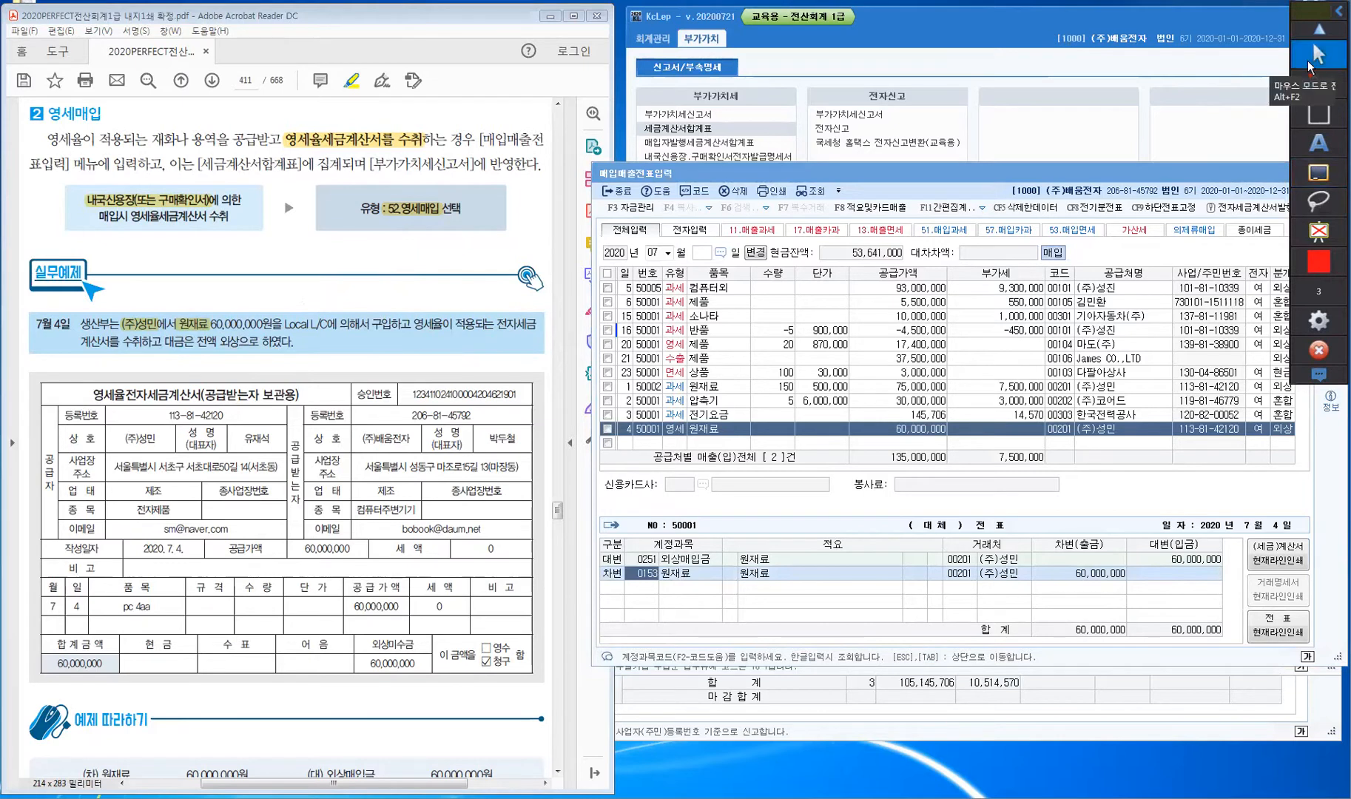
{"action": "left_click", "coordinate": [1309, 63]}
- Scroll the guide to page 412 (결과확인하기) and bring up the July–September 세금계산서합계표
{"action": "left_click", "coordinate": [165, 303]}
{"action": "scroll", "coordinate": [163, 334], "scroll_direction": "down", "scroll_amount": 10}
{"action": "scroll", "coordinate": [163, 335], "scroll_direction": "down", "scroll_amount": 5}
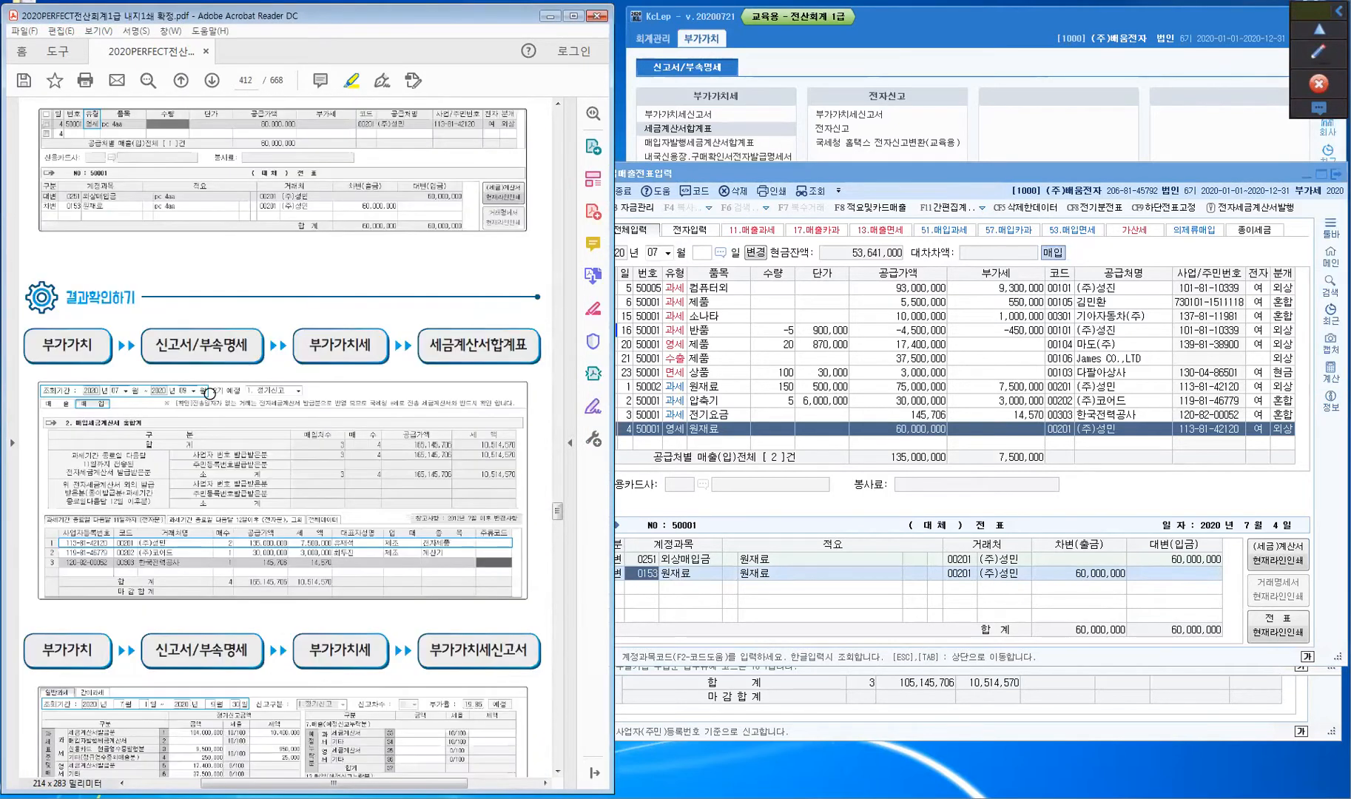
{"action": "scroll", "coordinate": [250, 421], "scroll_direction": "down", "scroll_amount": 3}
{"action": "scroll", "coordinate": [252, 421], "scroll_direction": "down", "scroll_amount": 1}
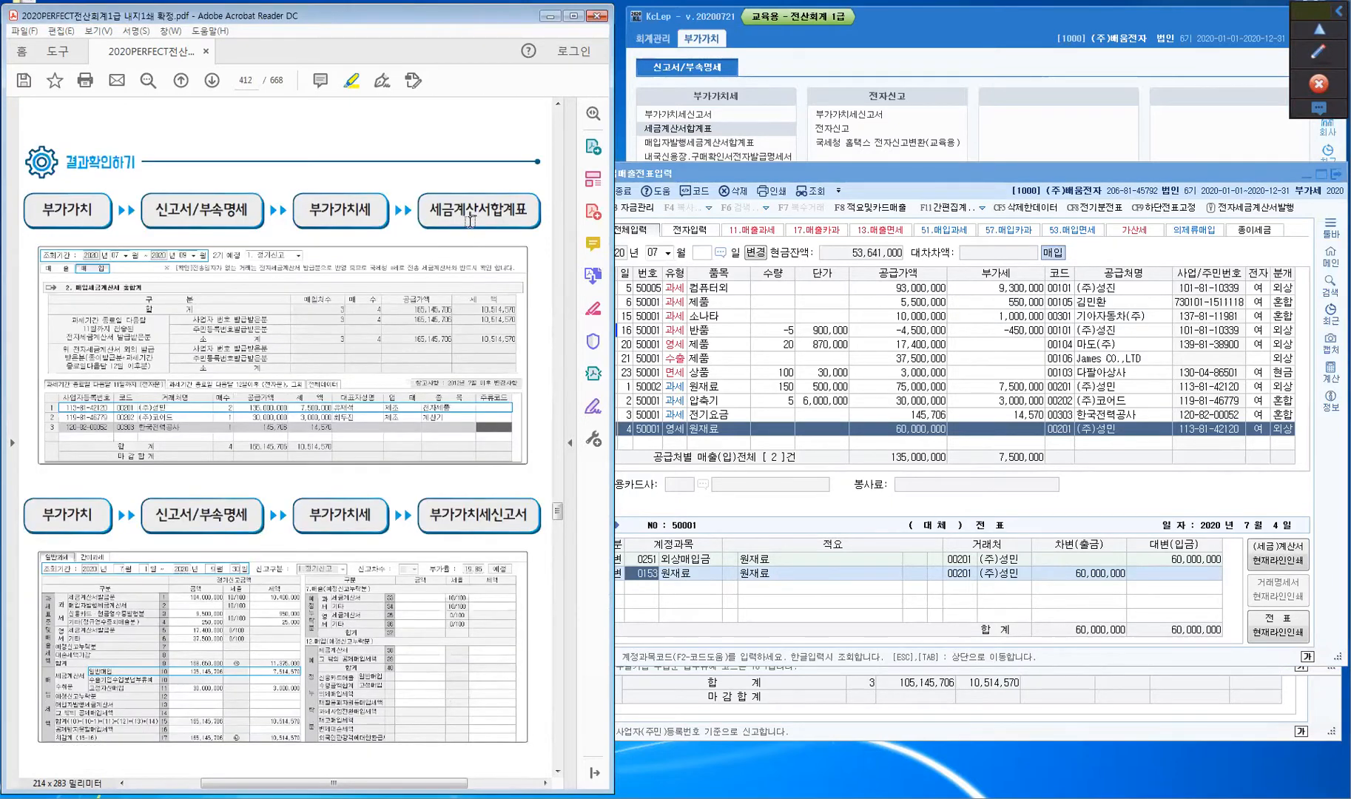
{"action": "key", "text": "ctrl"}
{"action": "key", "text": "ctrl"}
{"action": "left_click", "coordinate": [772, 792]}
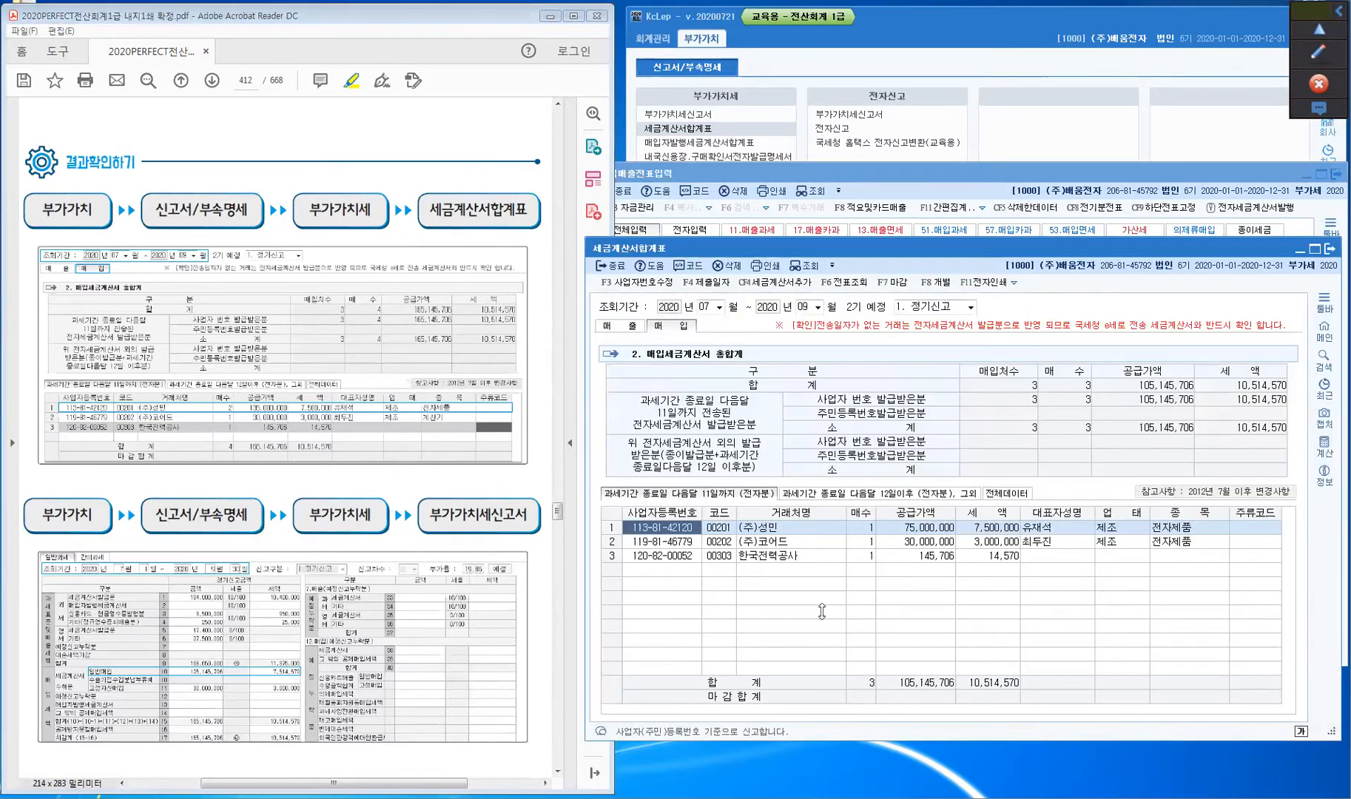
{"action": "key", "text": "ctrl"}
{"action": "key", "text": "ctrl"}
- Reload the purchase summary, verify (주)성민's 2 invoices and 135,000,000 supply, then bring up 부가가치세신고서
{"action": "key", "text": "ctrl"}
{"action": "key", "text": "ctrl"}
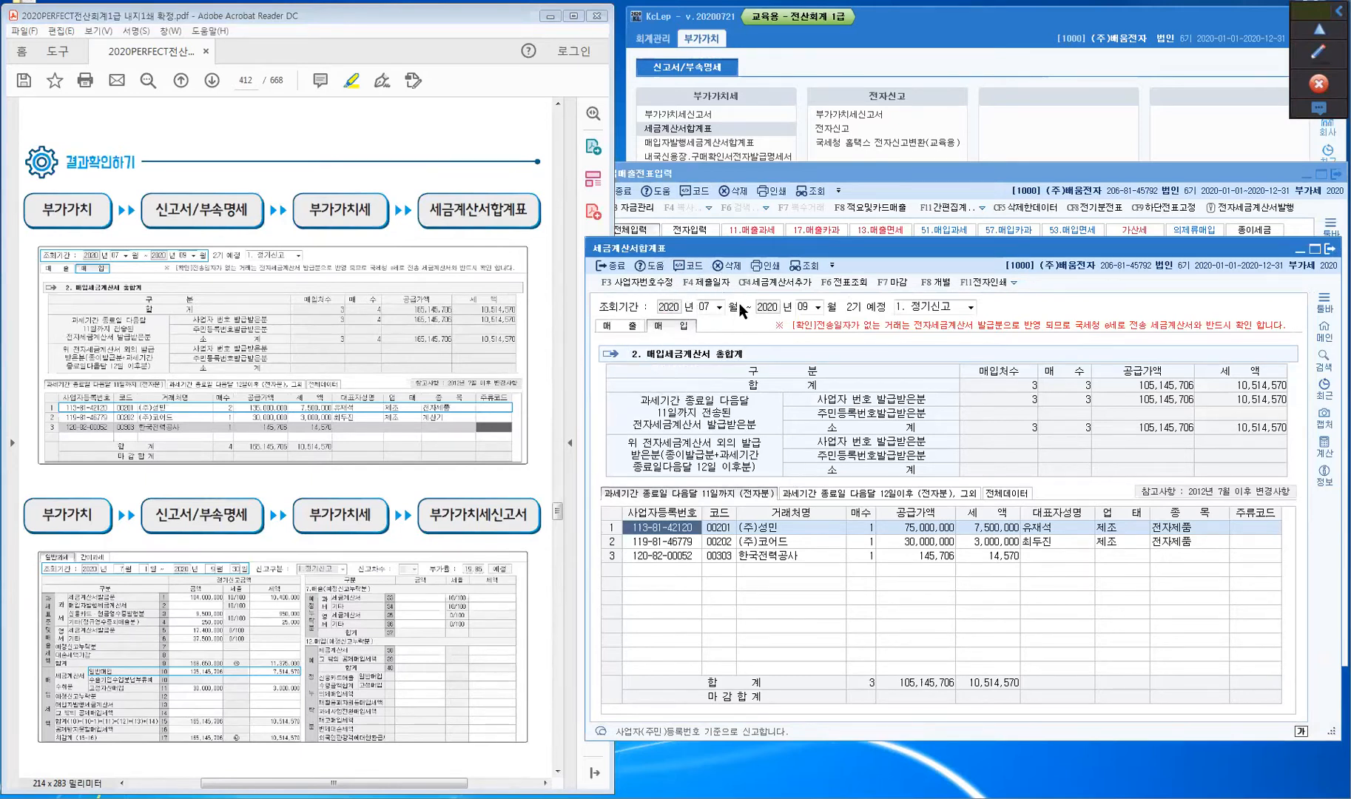
{"action": "key", "text": "ctrl"}
{"action": "left_click", "coordinate": [862, 530]}
{"action": "key", "text": "ctrl"}
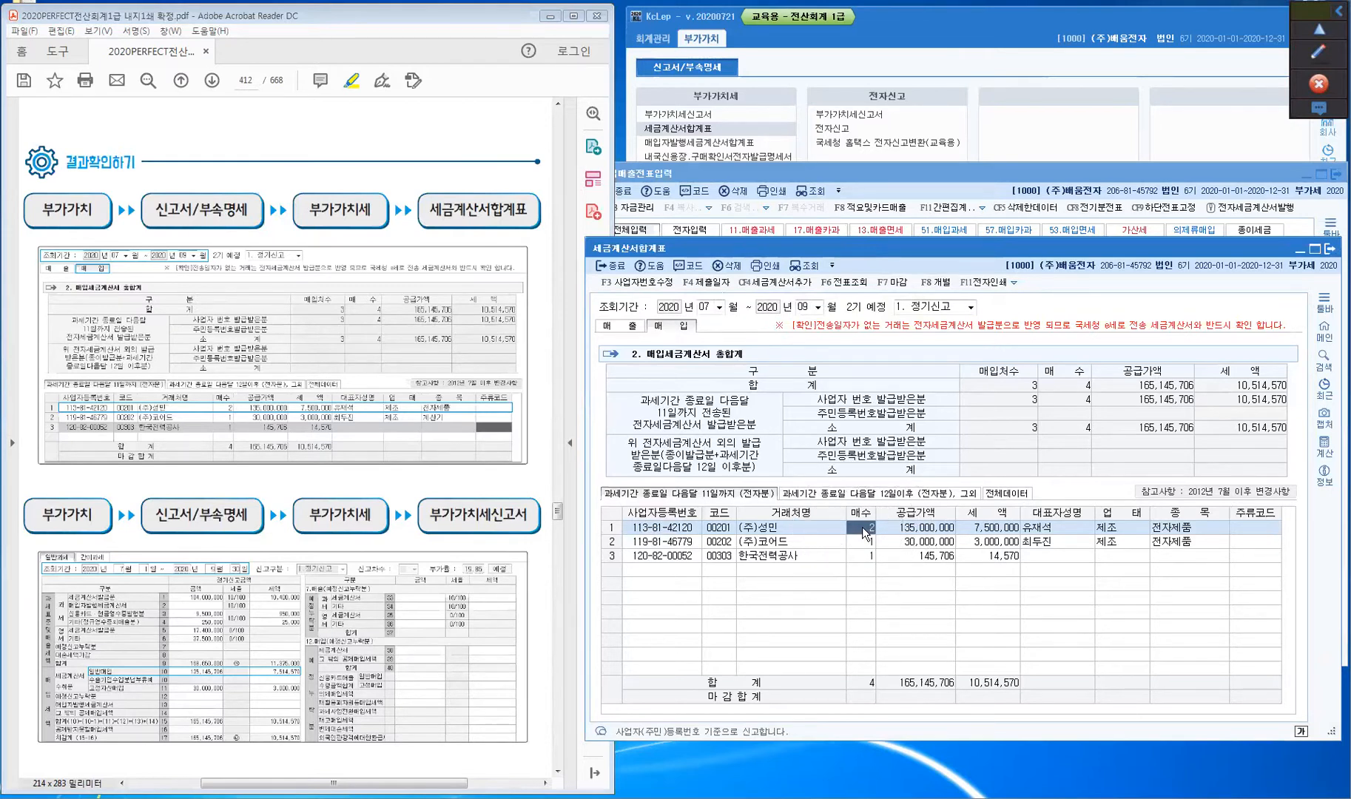
{"action": "left_click", "coordinate": [910, 531]}
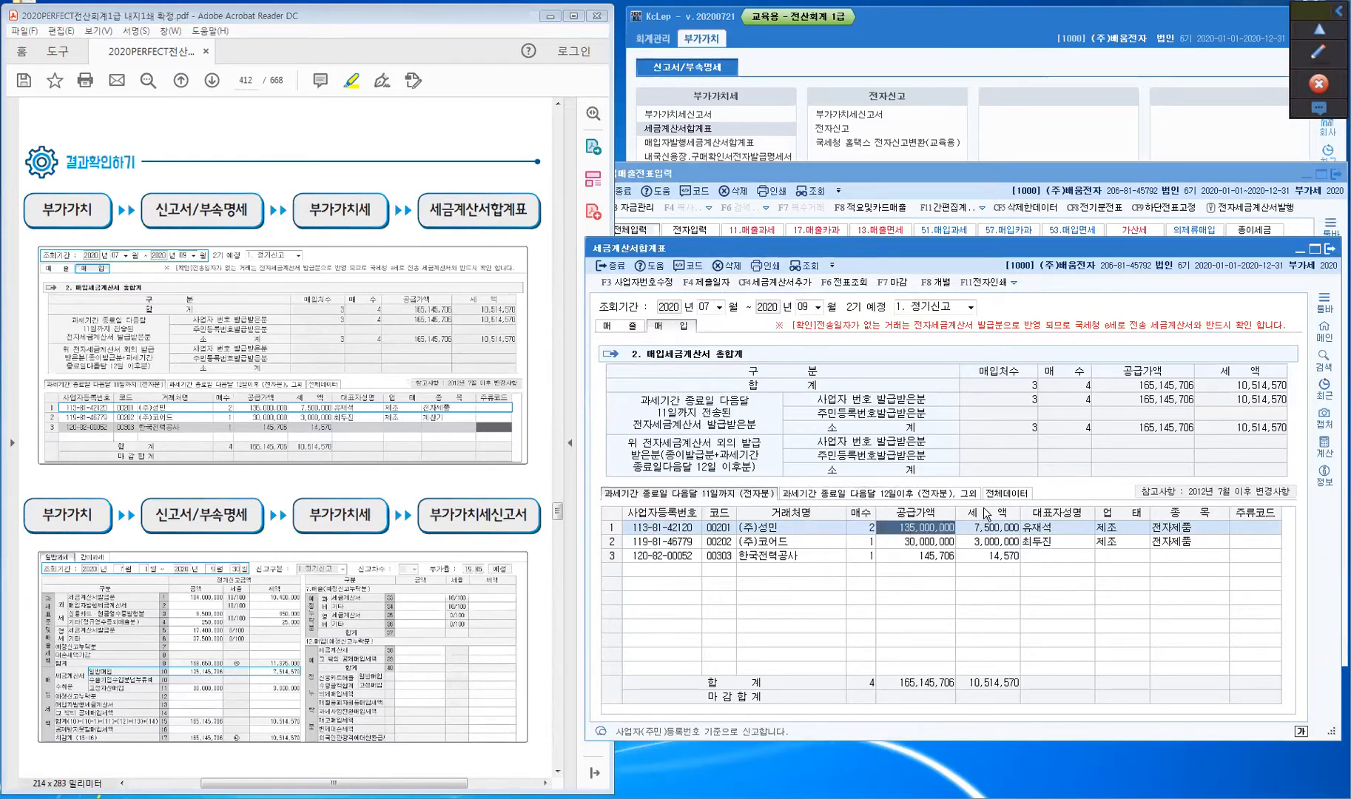
{"action": "left_click", "coordinate": [987, 531]}
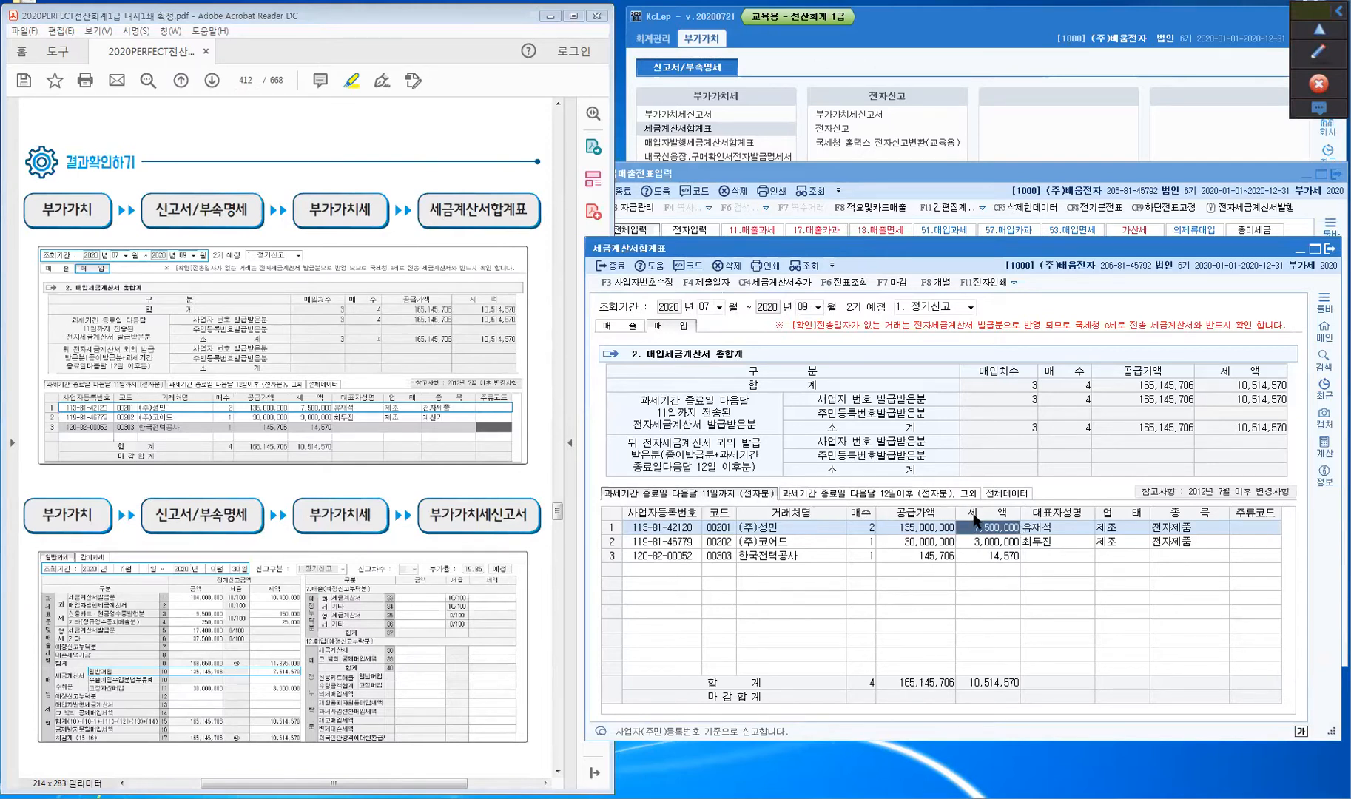
{"action": "left_click", "coordinate": [871, 528]}
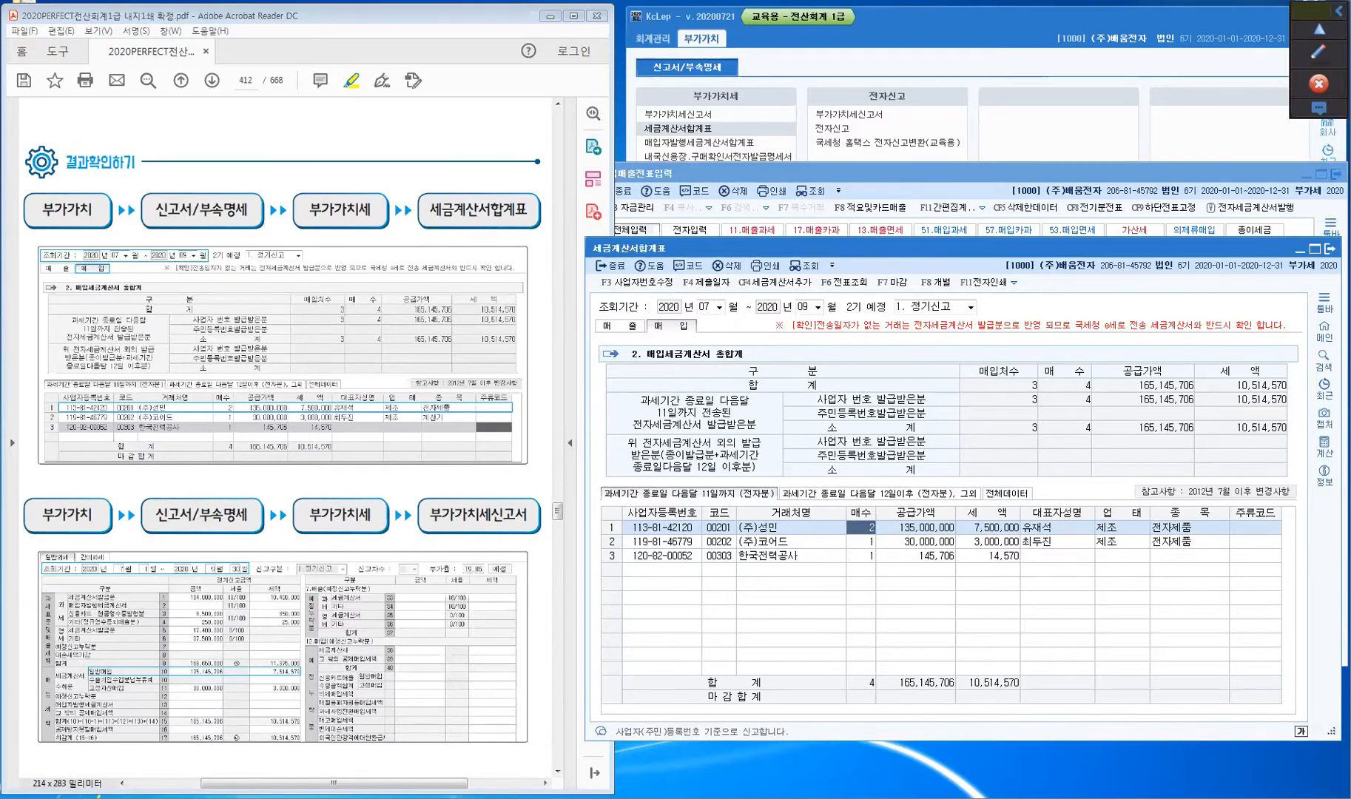
{"action": "left_click", "coordinate": [865, 797]}
{"action": "left_click", "coordinate": [854, 453]}
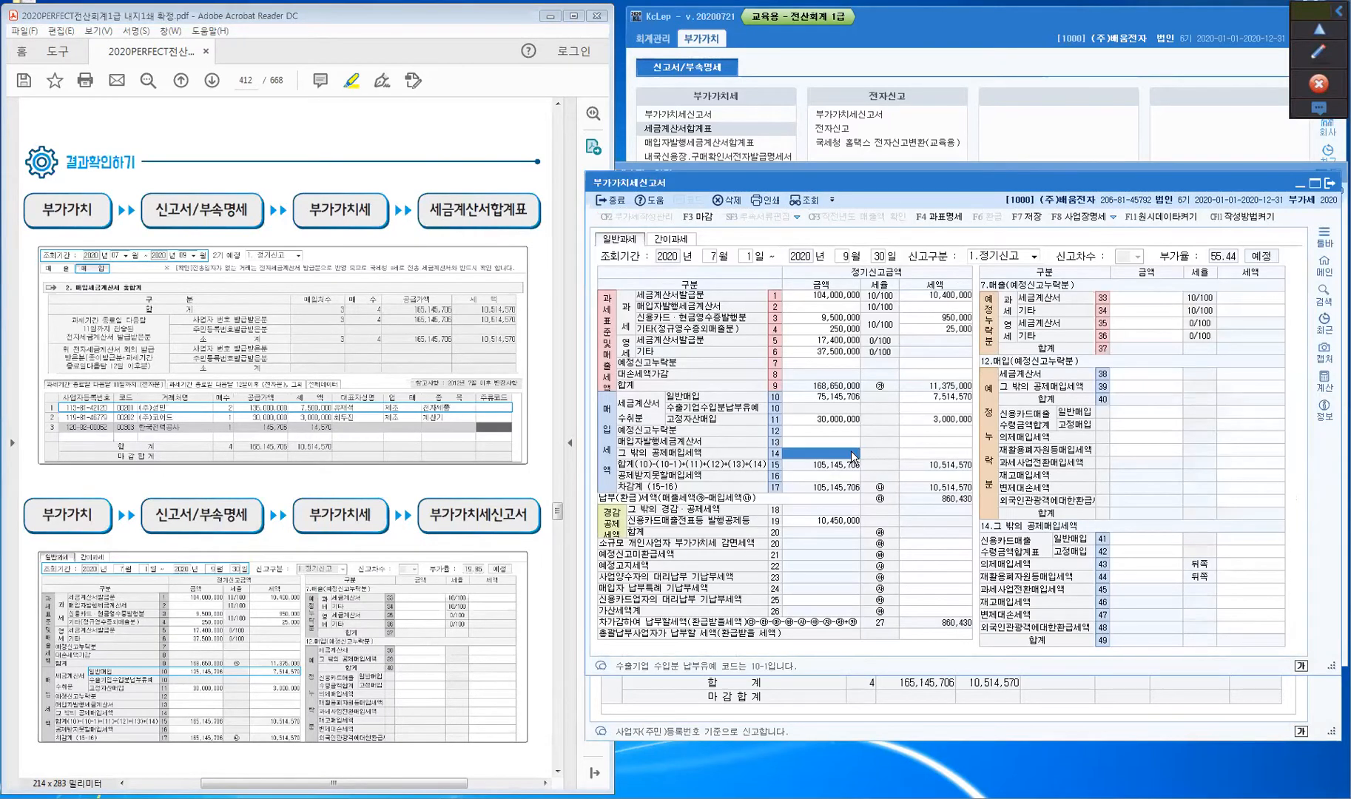
- Recalculate the VAT return without saved data so line 10 shows 135,145,706 general purchases
{"action": "left_click", "coordinate": [809, 201]}
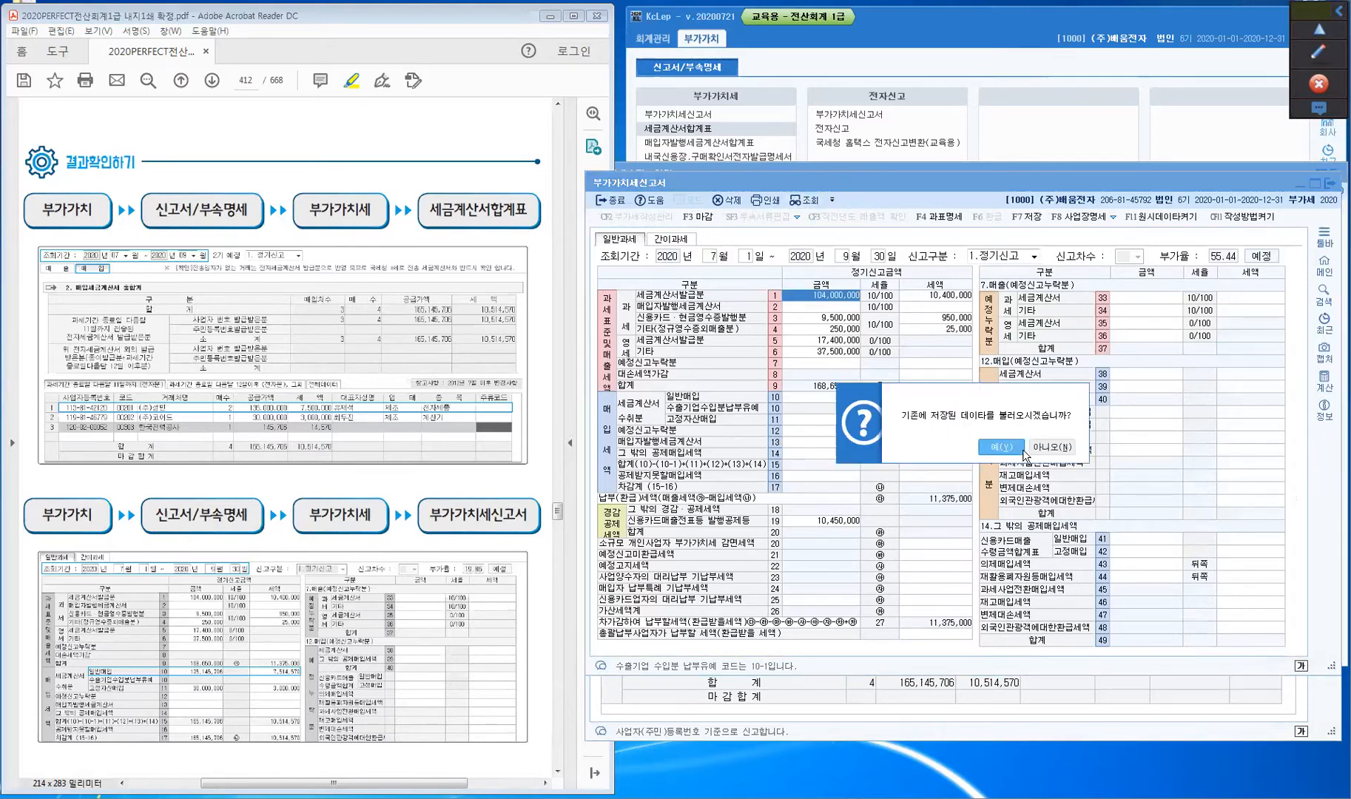
{"action": "left_click", "coordinate": [1054, 448]}
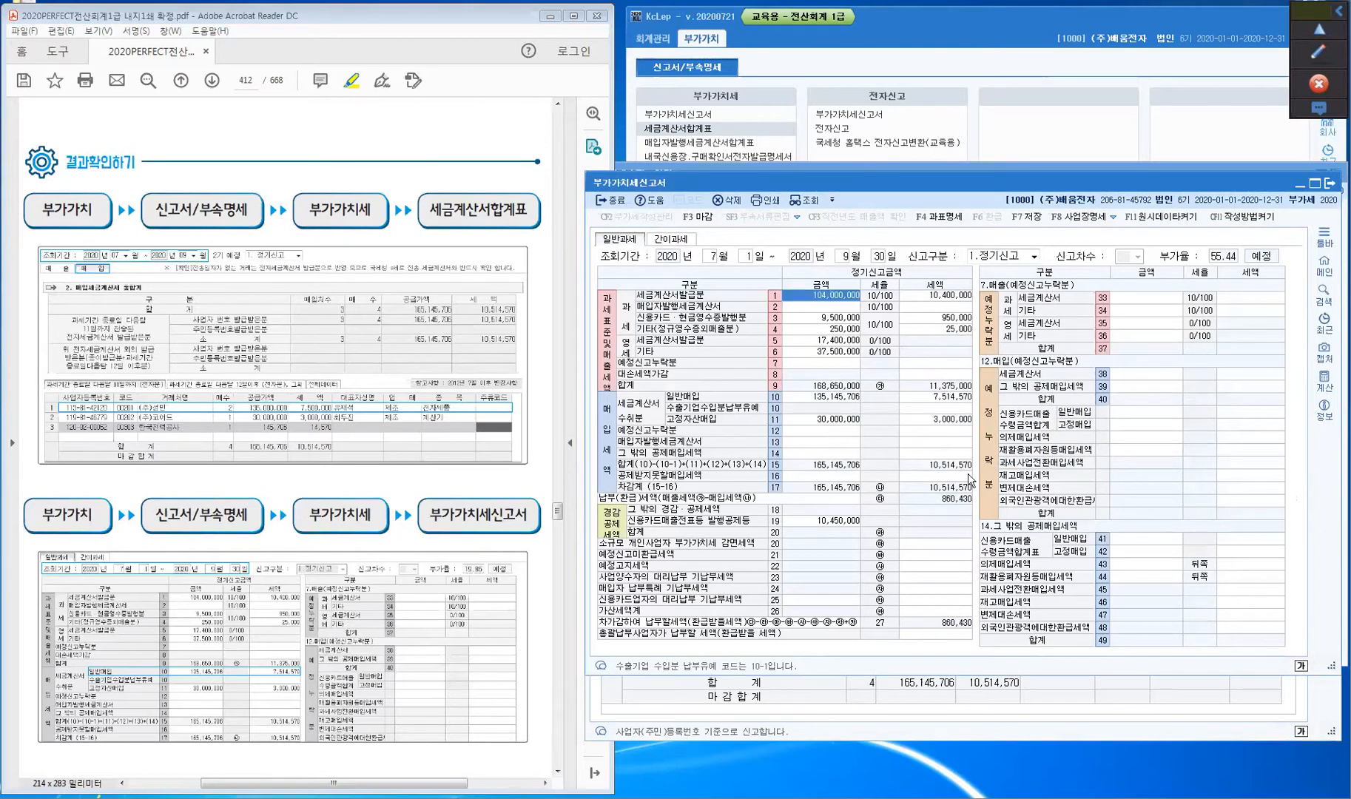
{"action": "left_click", "coordinate": [608, 479]}
{"action": "left_click", "coordinate": [806, 398]}
{"action": "key", "text": "ctrl"}
{"action": "key", "text": "ctrl"}
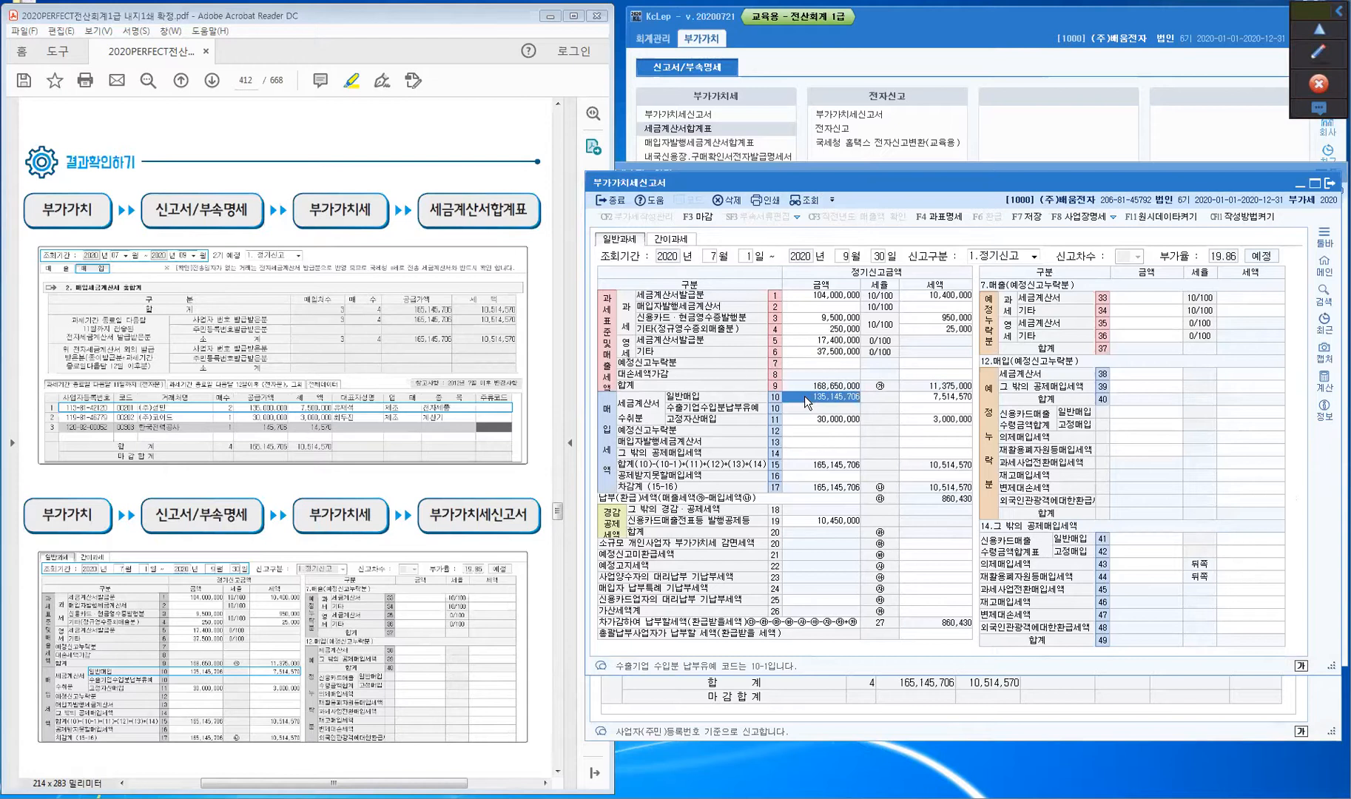
{"action": "key", "text": "ctrl"}
{"action": "key", "text": "ctrl"}
- Scroll the textbook down to the 면세매입 (tax-free purchase) example
{"action": "left_click", "coordinate": [489, 481]}
{"action": "scroll", "coordinate": [489, 481], "scroll_direction": "down", "scroll_amount": 12}
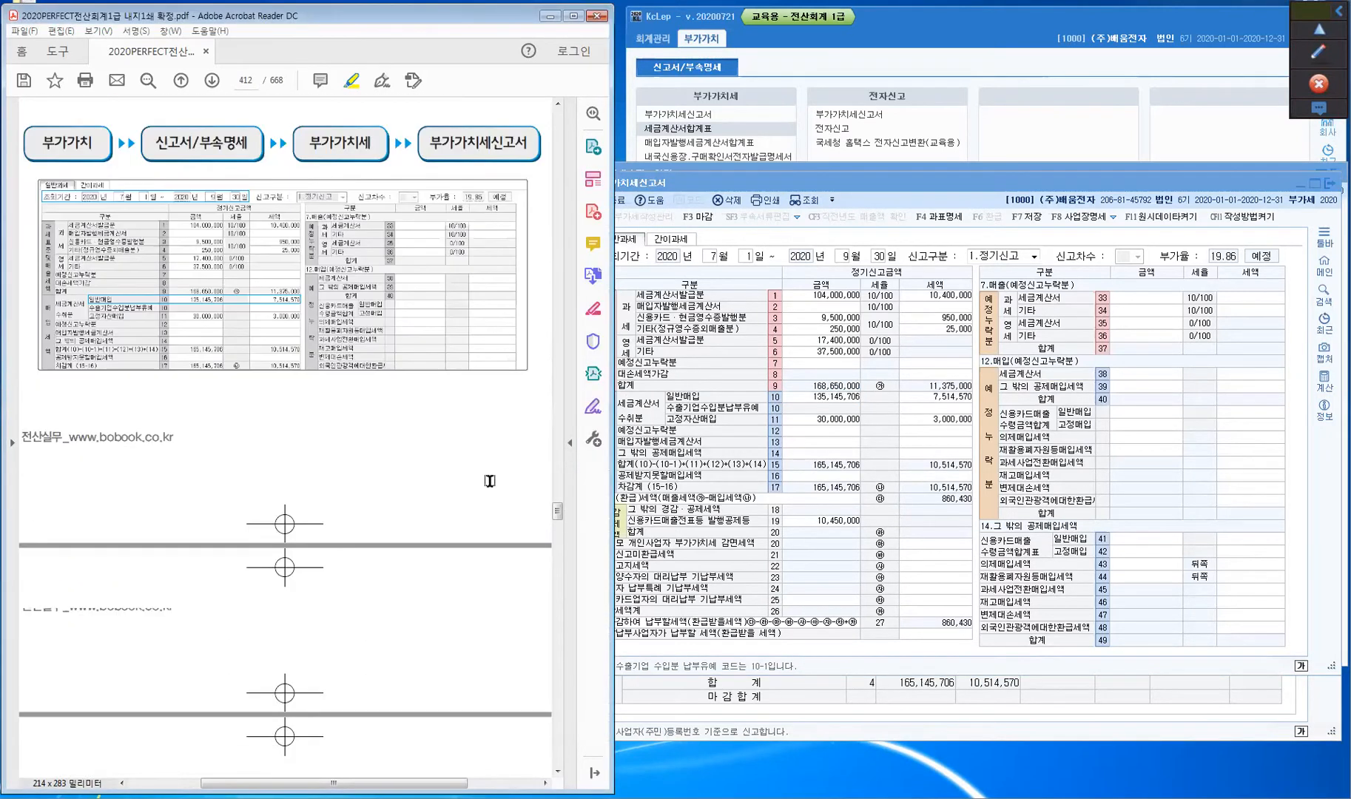
{"action": "scroll", "coordinate": [489, 481], "scroll_direction": "down", "scroll_amount": 7}
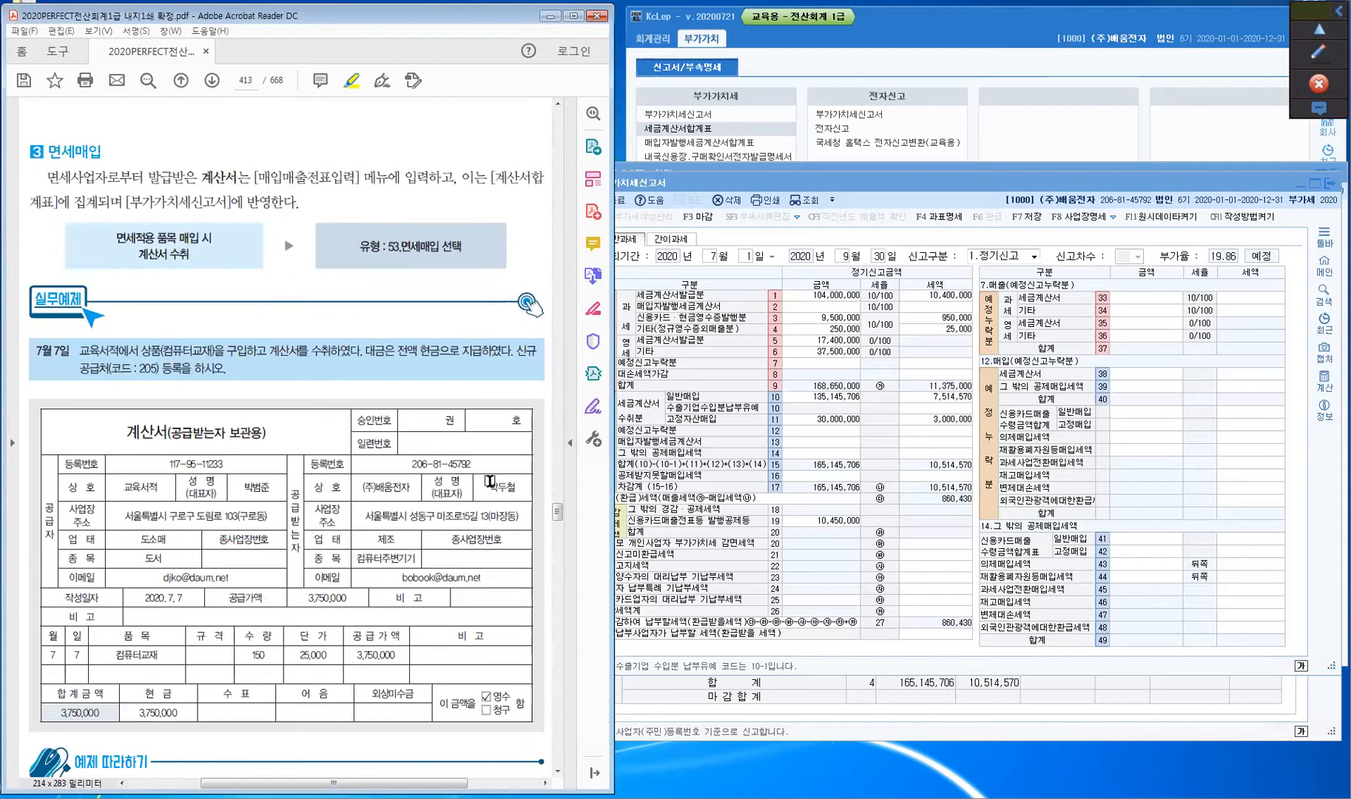
{"action": "scroll", "coordinate": [414, 380], "scroll_direction": "down", "scroll_amount": 1}
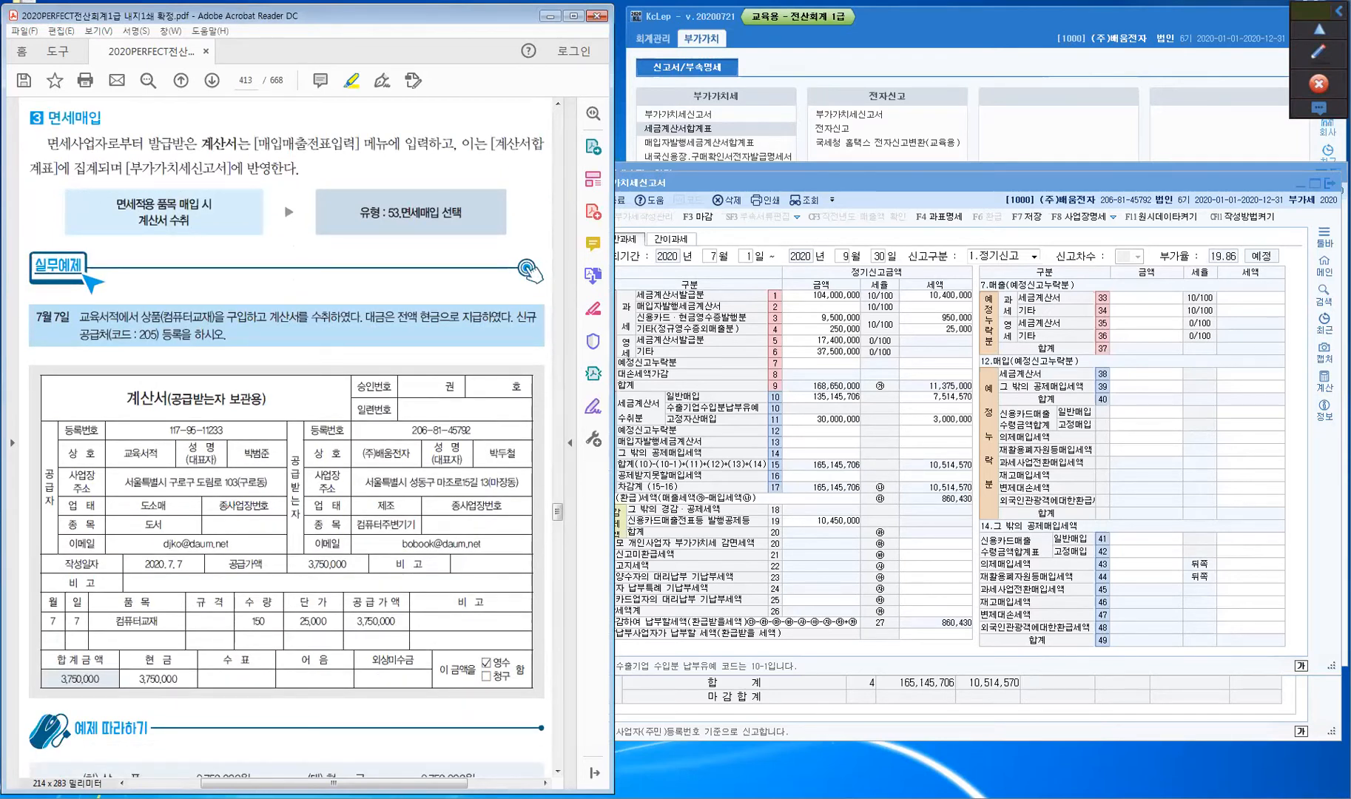
- Back in 매입매출전표입력, start a new voucher row dated July 7
{"action": "key", "text": "alt+Tab"}
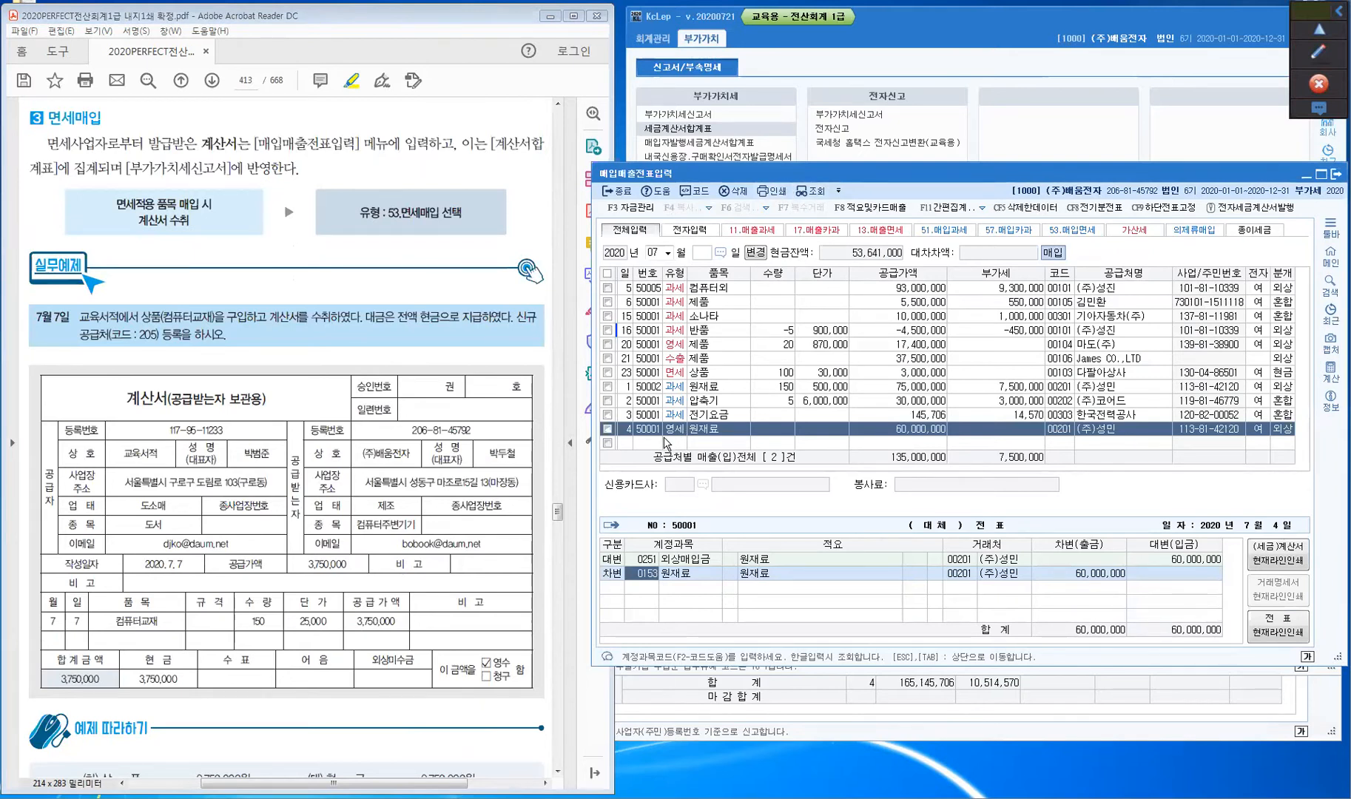
{"action": "left_click", "coordinate": [625, 444]}
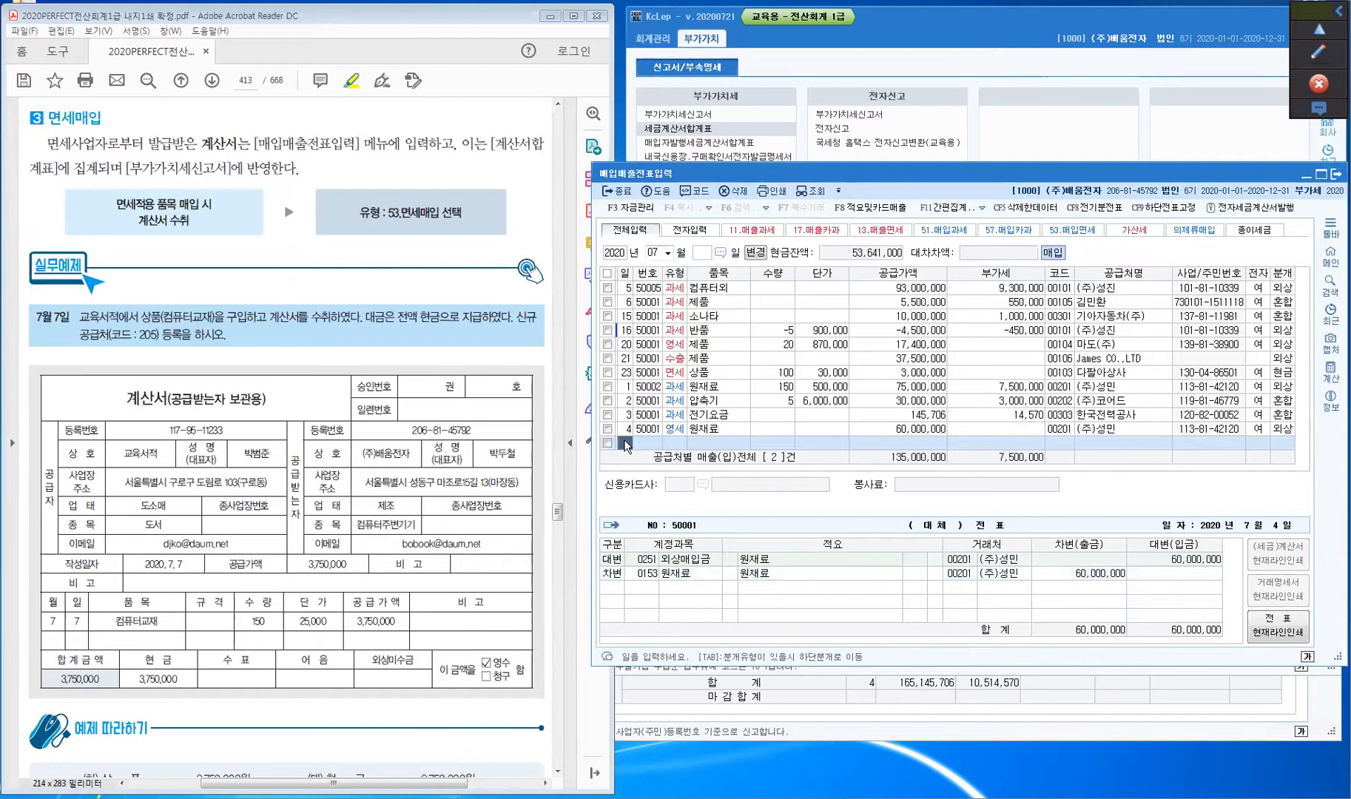
{"action": "type", "text": "7"}
{"action": "key", "text": "Return"}
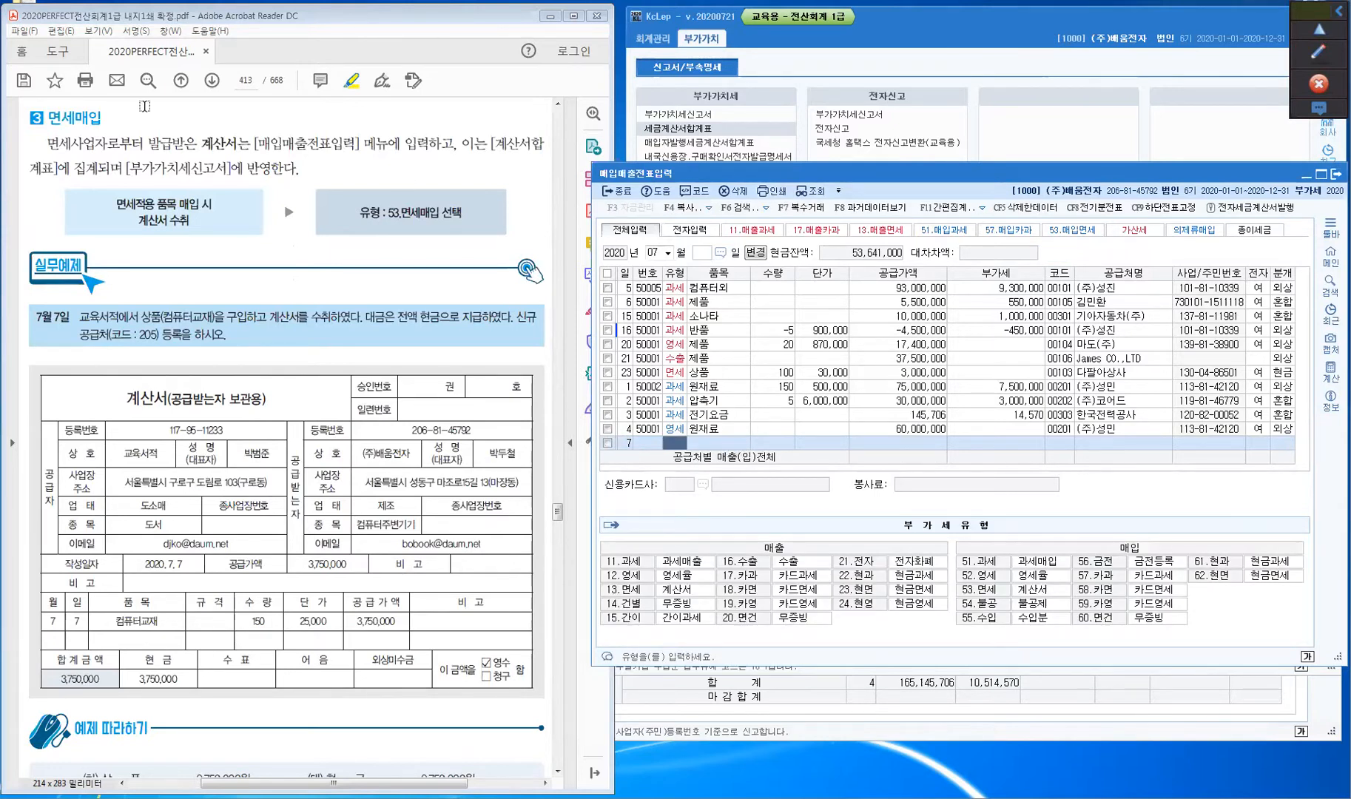
- Highlight 면세, 계산서 and 53.면세 in the explanation, plus 상품 and 계산서 in the example
{"action": "left_click_drag", "start_coordinate": [45, 145], "coordinate": [73, 146]}
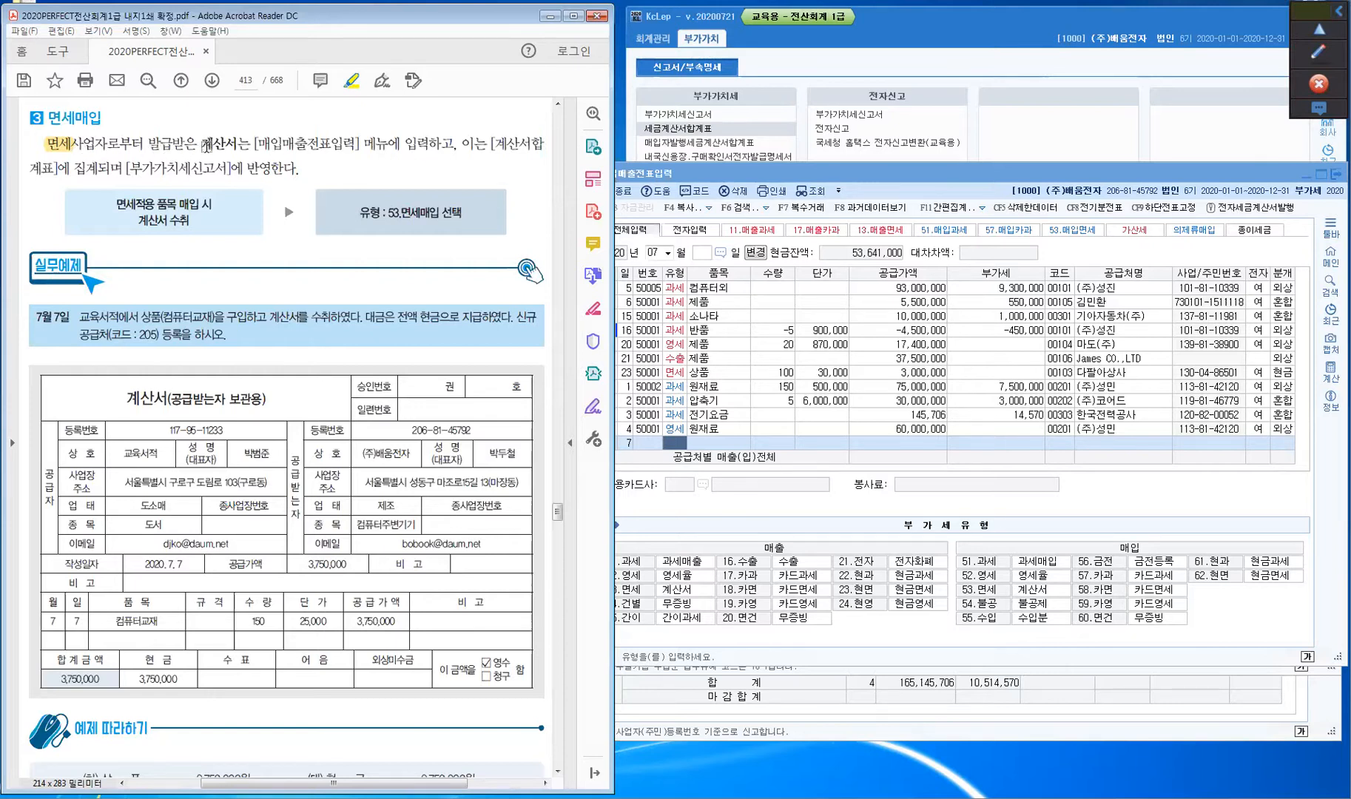
{"action": "left_click_drag", "start_coordinate": [200, 143], "coordinate": [236, 147]}
{"action": "left_click_drag", "start_coordinate": [388, 213], "coordinate": [436, 213]}
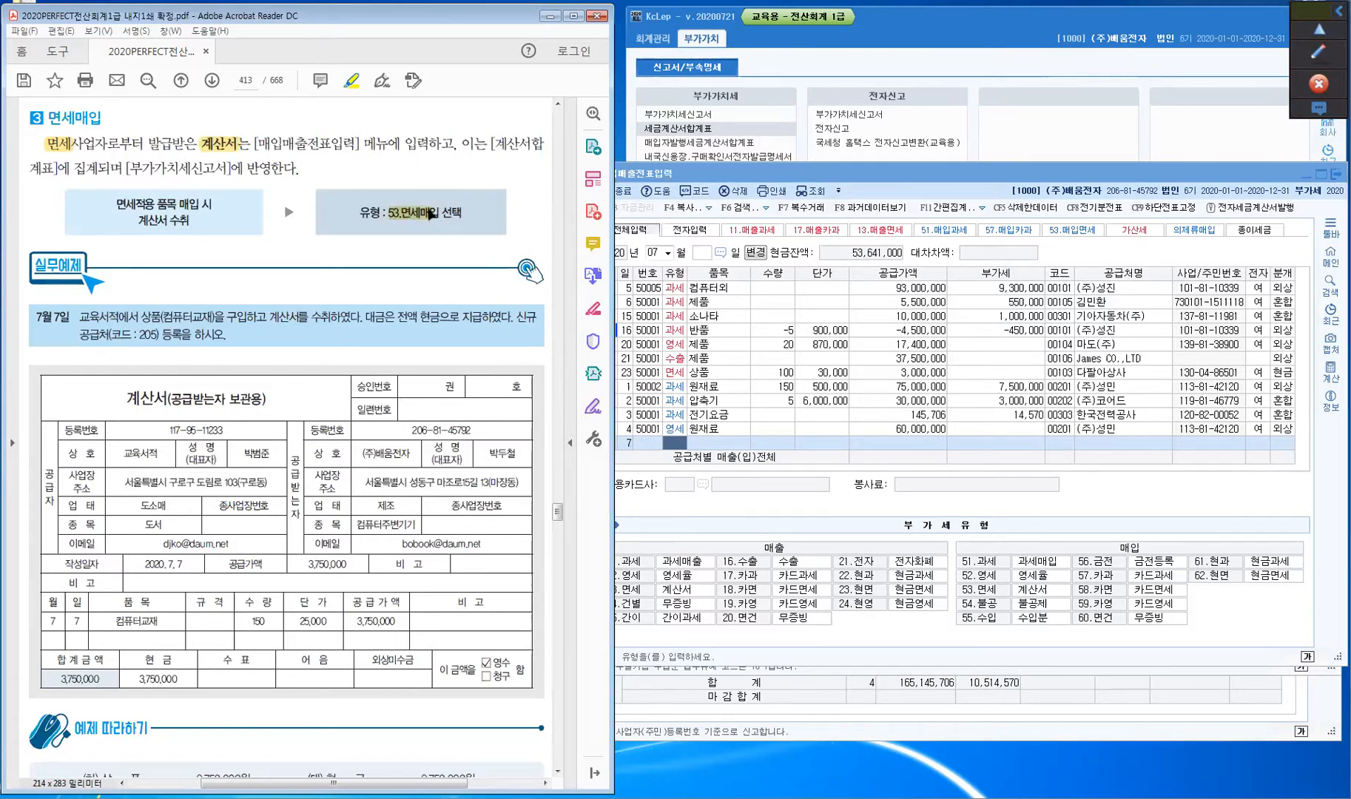
{"action": "left_click", "coordinate": [514, 152]}
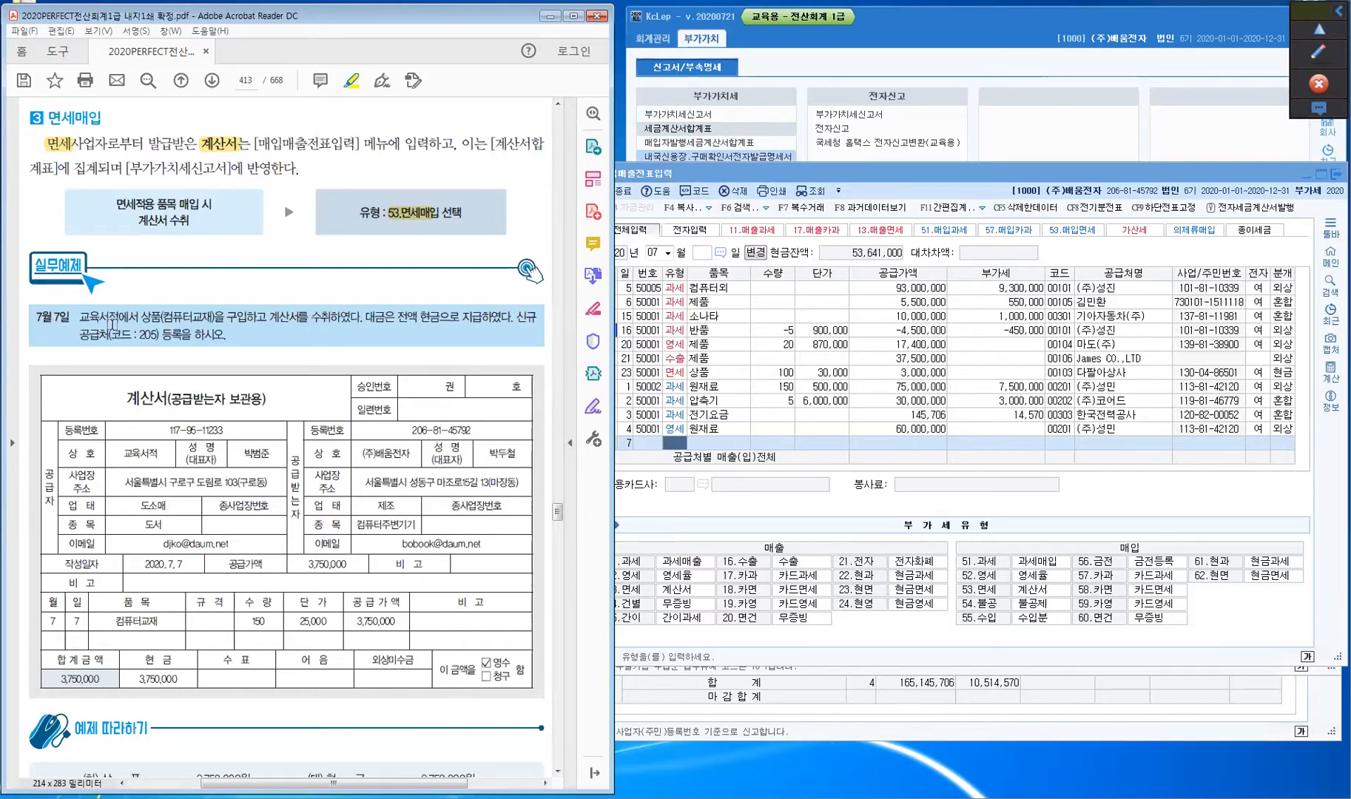
{"action": "left_click_drag", "start_coordinate": [143, 316], "coordinate": [162, 317]}
{"action": "left_click_drag", "start_coordinate": [268, 317], "coordinate": [304, 317]}
{"action": "left_click", "coordinate": [1304, 60]}
- Annotate the July 7 example in red: write 매입 and 53.면세, circle 현금 and 공급자, underline 205
{"action": "left_click", "coordinate": [1317, 55]}
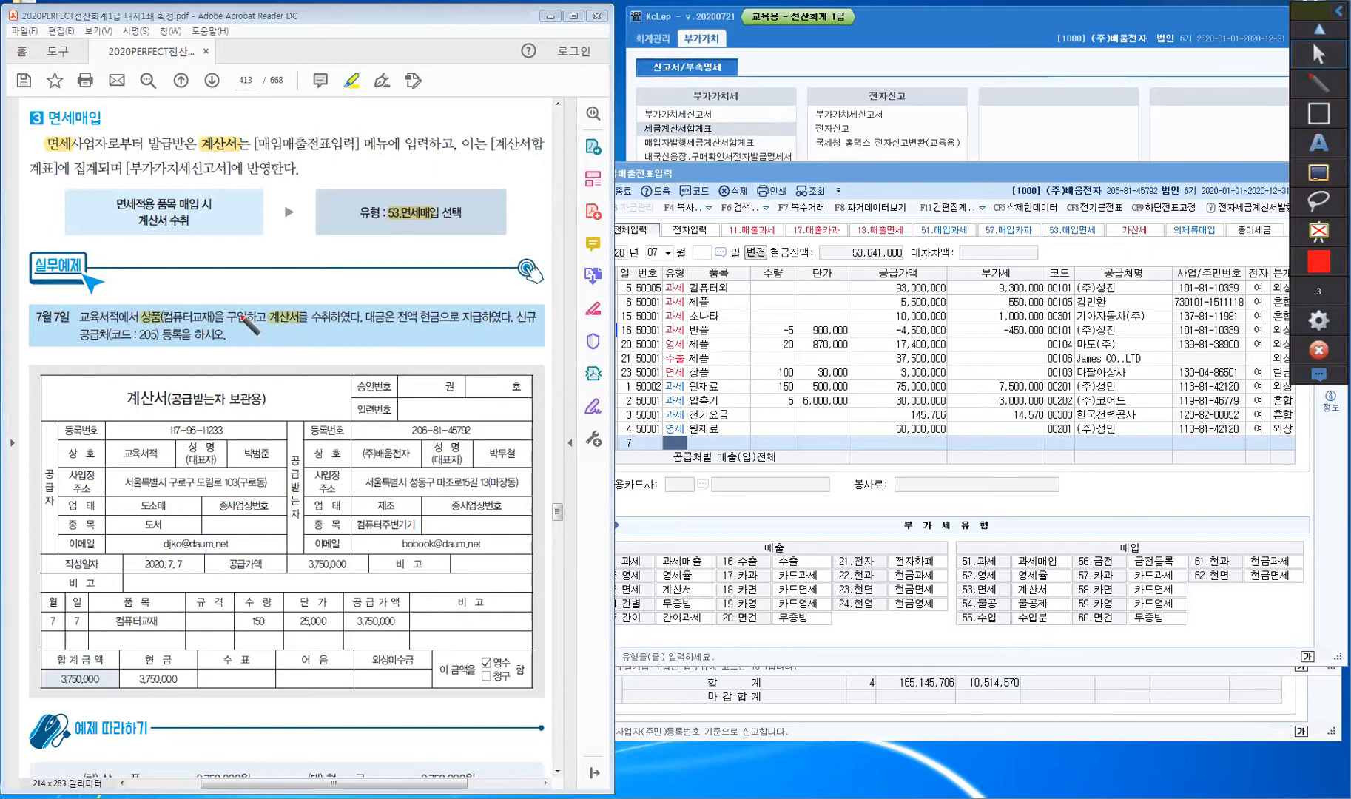
{"action": "mouse_move", "coordinate": [242, 274]}
{"action": "left_mouse_down"}
{"action": "mouse_move", "coordinate": [238, 308]}
{"action": "mouse_move", "coordinate": [261, 266]}
{"action": "mouse_move", "coordinate": [267, 281]}
{"action": "mouse_move", "coordinate": [328, 294]}
{"action": "mouse_move", "coordinate": [301, 271]}
{"action": "mouse_move", "coordinate": [341, 261]}
{"action": "left_mouse_up"}
{"action": "left_click_drag", "start_coordinate": [345, 252], "coordinate": [351, 259]}
{"action": "left_click_drag", "start_coordinate": [352, 238], "coordinate": [354, 261]}
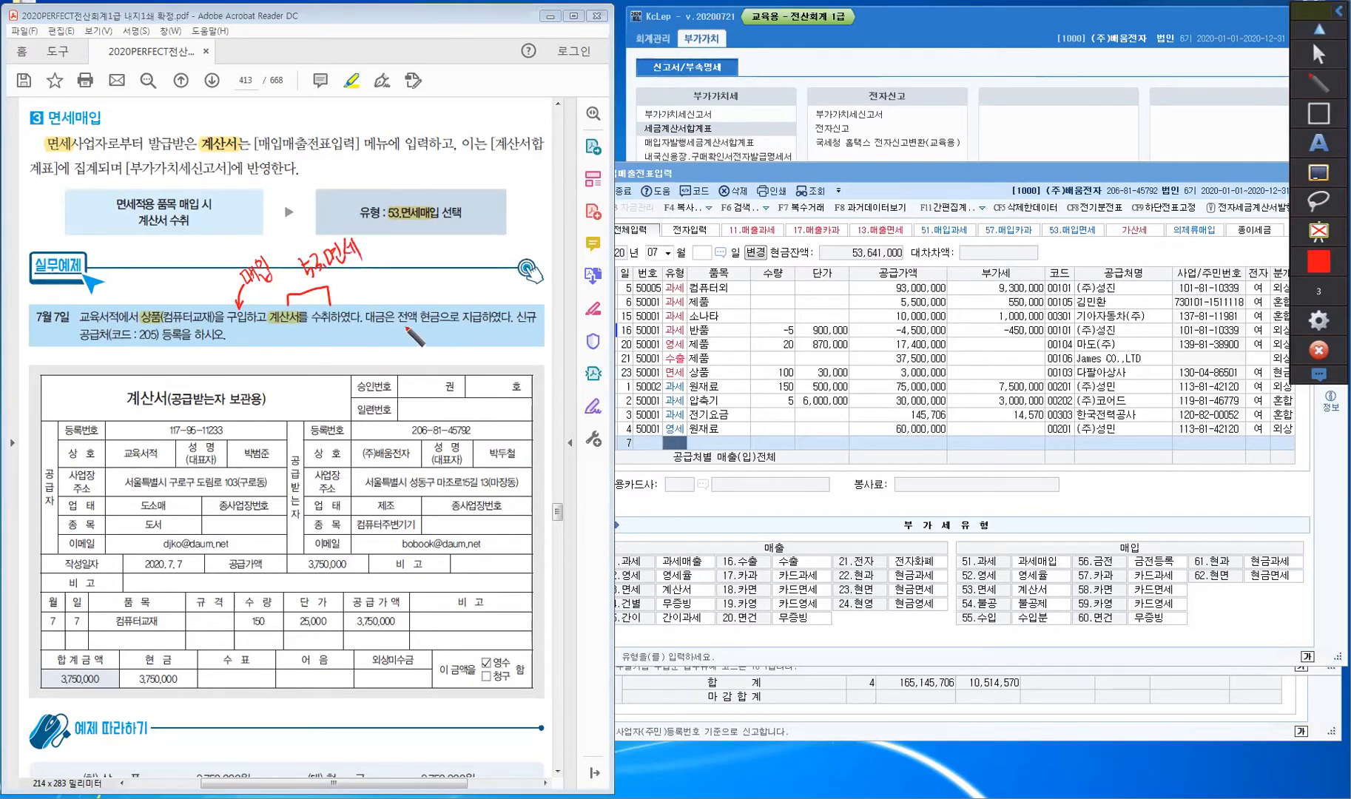
{"action": "mouse_move", "coordinate": [435, 300]}
{"action": "left_mouse_down"}
{"action": "mouse_move", "coordinate": [439, 327]}
{"action": "mouse_move", "coordinate": [441, 301]}
{"action": "mouse_move", "coordinate": [477, 275]}
{"action": "mouse_move", "coordinate": [481, 304]}
{"action": "left_mouse_up"}
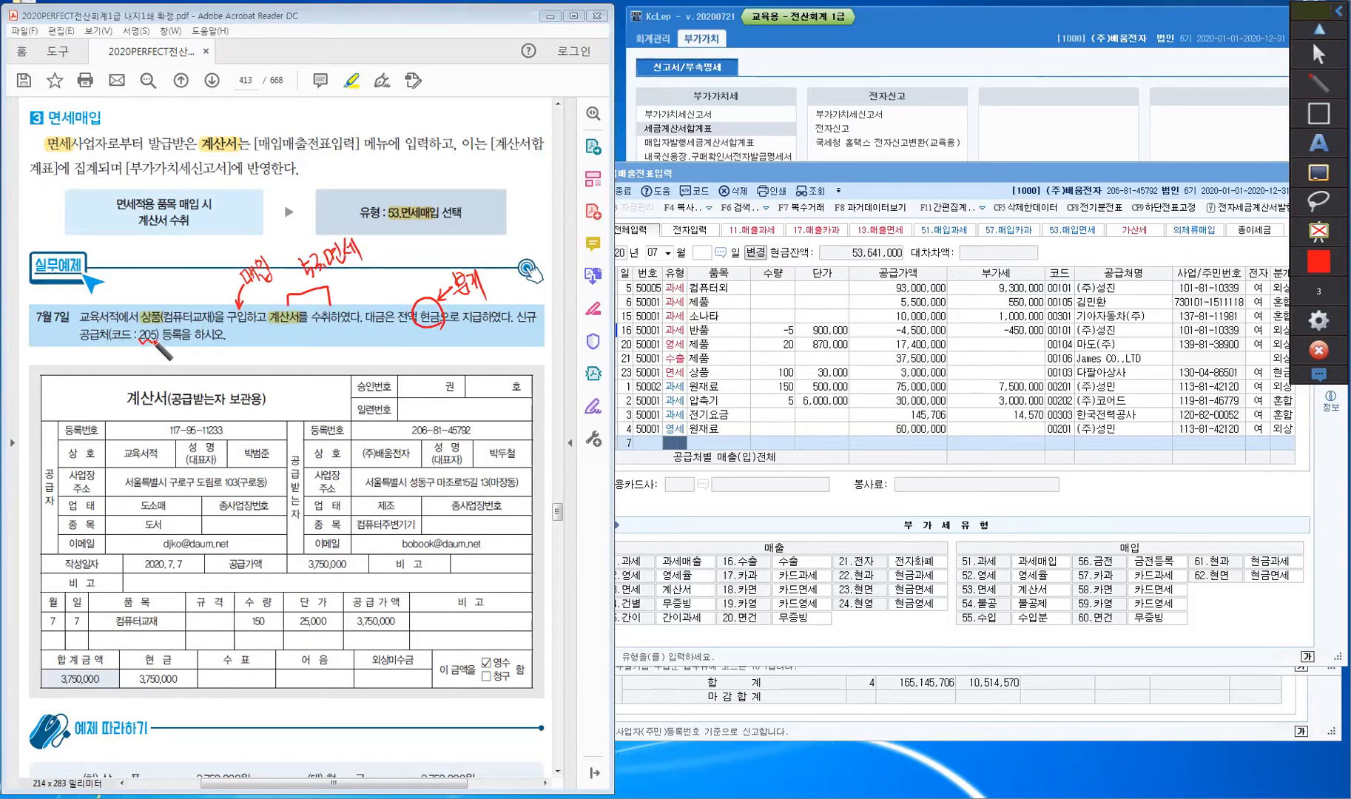
{"action": "left_click_drag", "start_coordinate": [147, 341], "coordinate": [158, 343]}
{"action": "mouse_move", "coordinate": [61, 508]}
{"action": "left_mouse_down"}
{"action": "mouse_move", "coordinate": [46, 511]}
{"action": "mouse_move", "coordinate": [33, 464]}
{"action": "mouse_move", "coordinate": [65, 479]}
{"action": "left_mouse_up"}
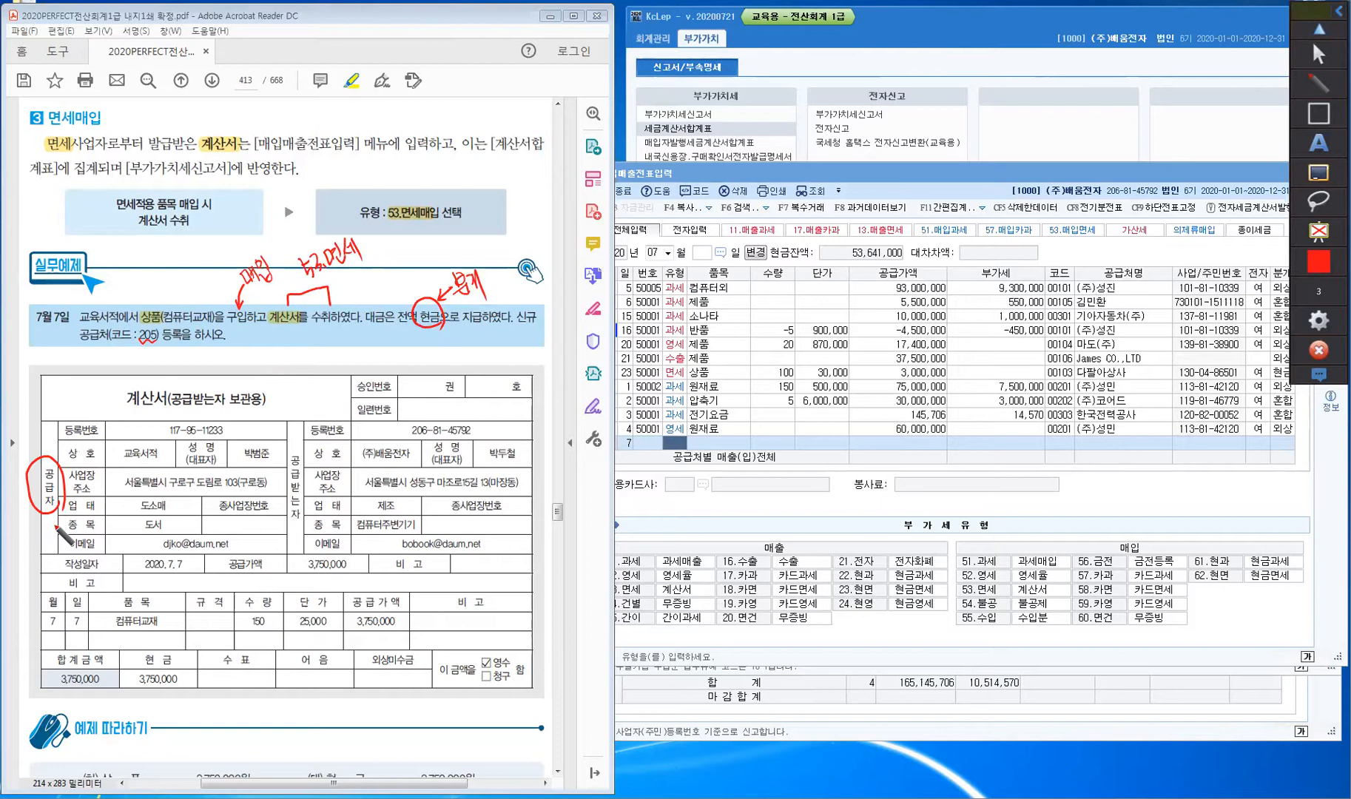
{"action": "left_click", "coordinate": [1318, 290]}
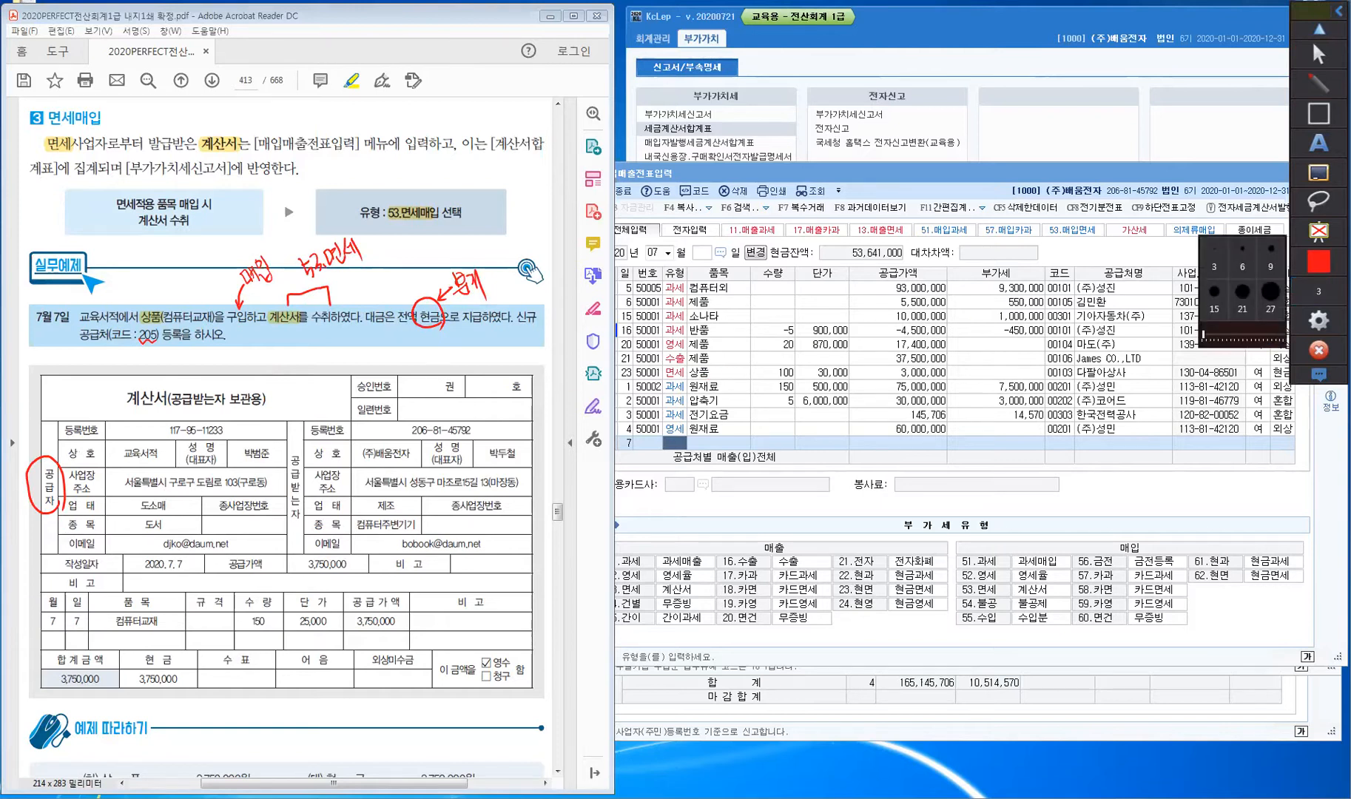
- Fill the July 7 row as type 53 면세: 150 units of 상품 at 25,000, supply 3,750,000
{"action": "left_click", "coordinate": [1318, 54]}
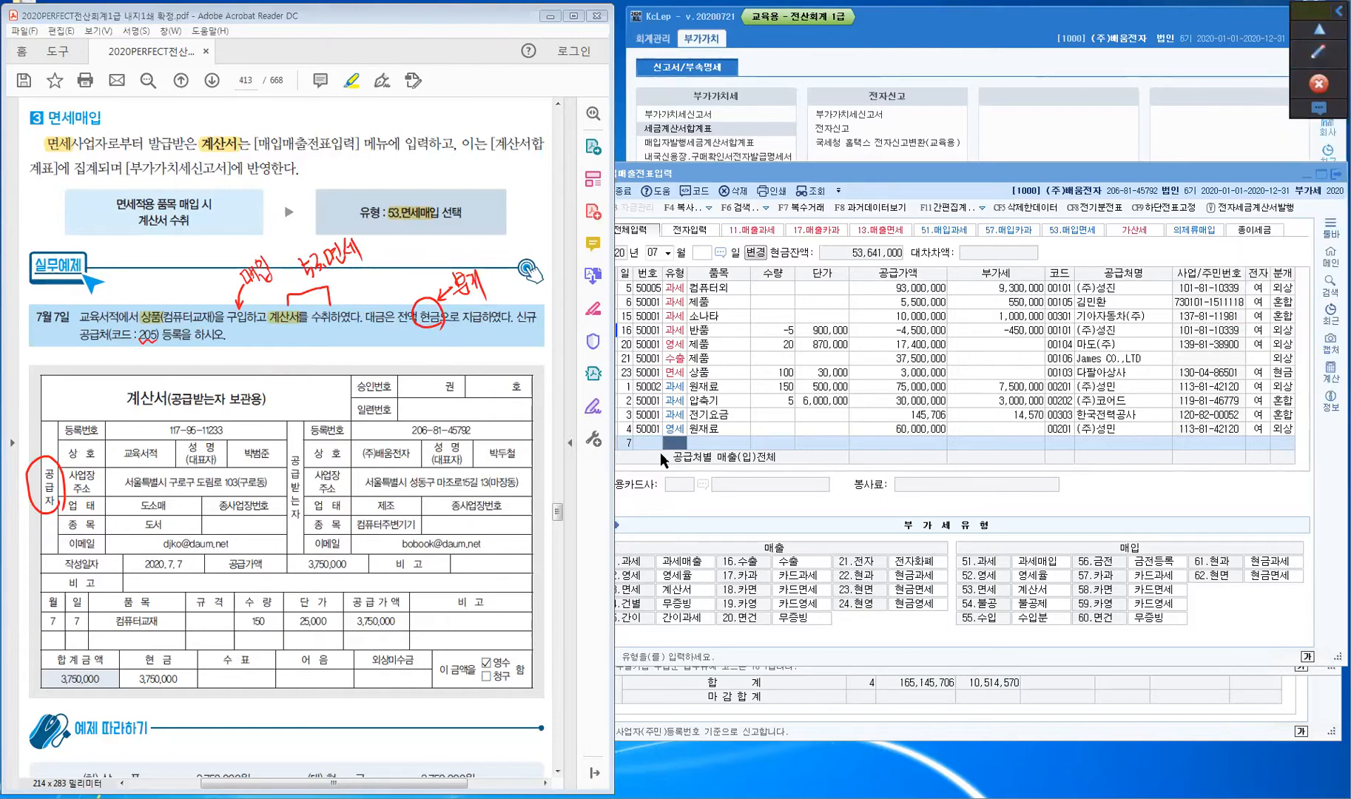
{"action": "left_click", "coordinate": [671, 445]}
{"action": "type", "text": "53"}
{"action": "key", "text": "Return"}
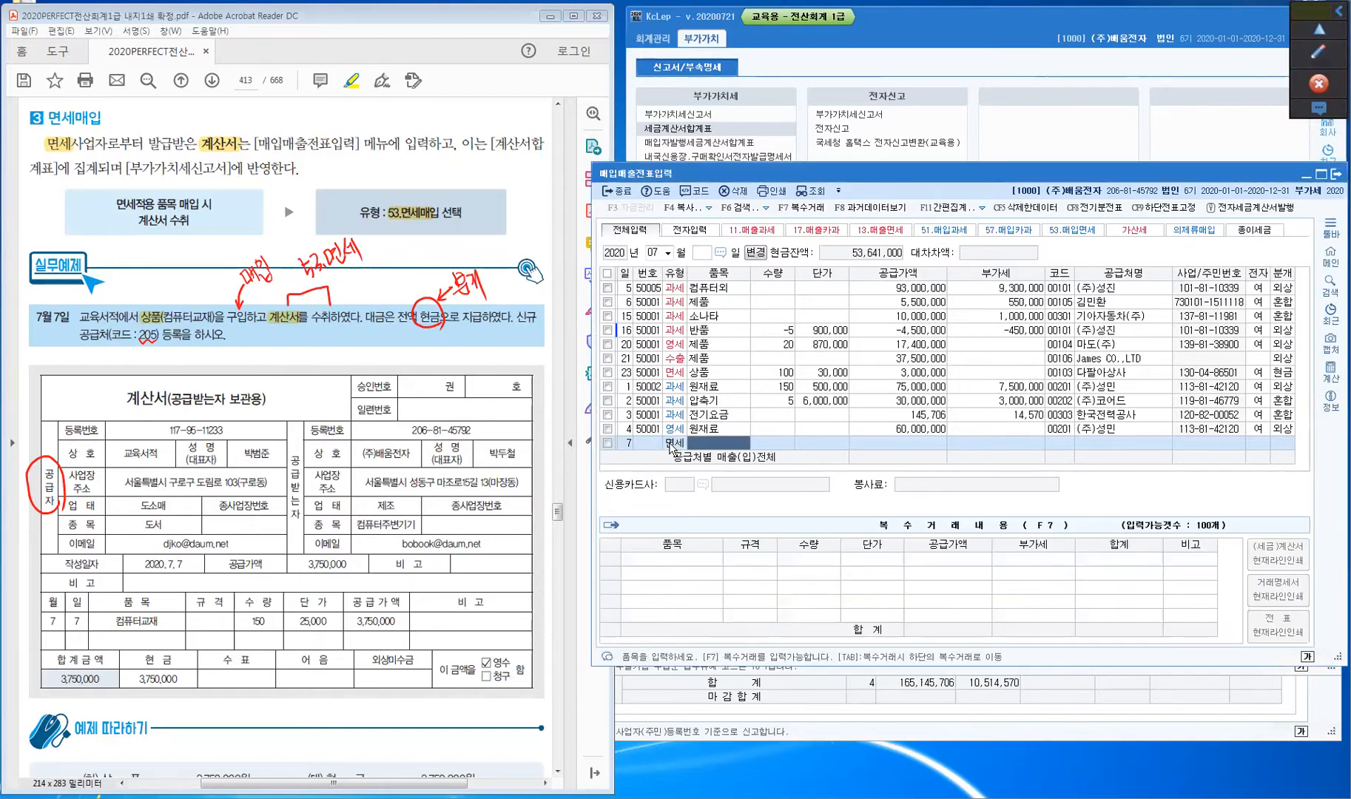
{"action": "type", "text": "상품"}
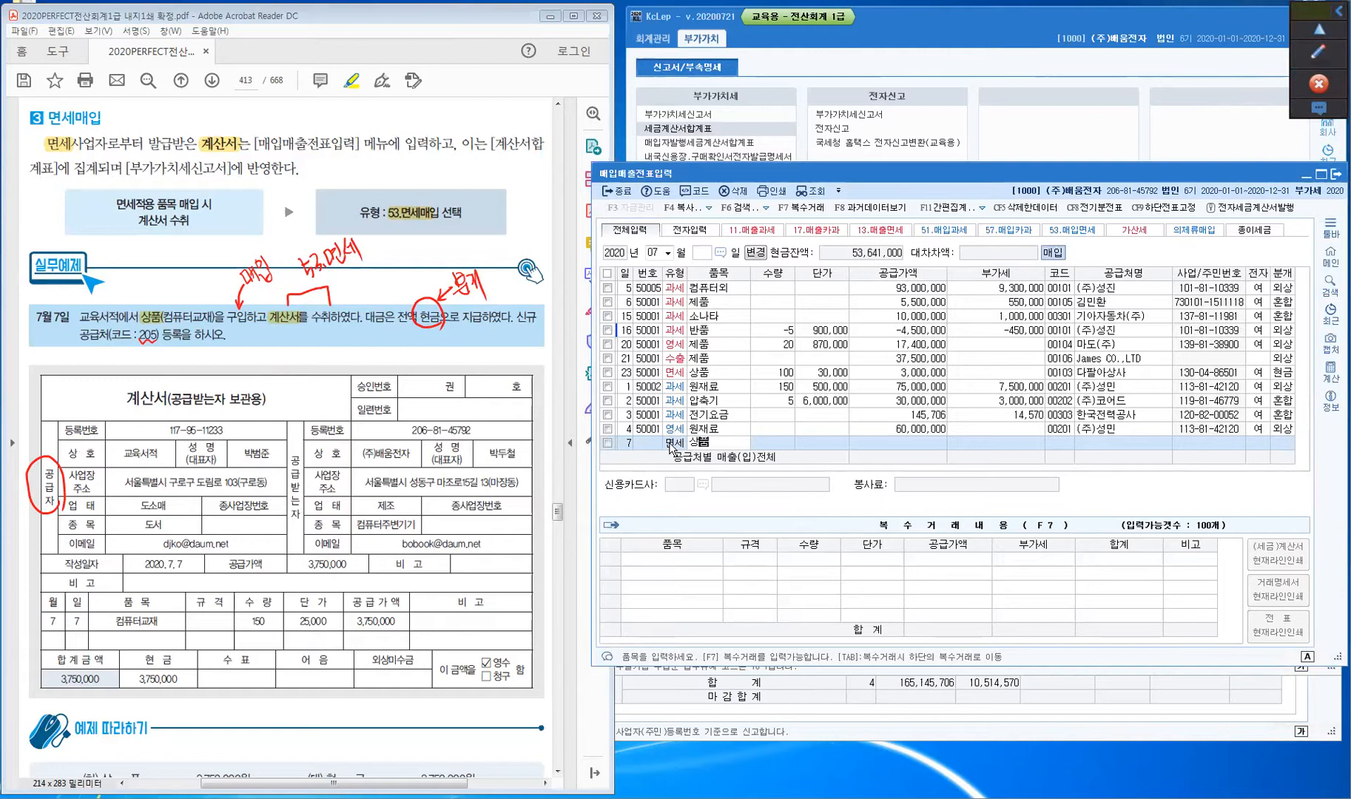
{"action": "key", "text": "Return"}
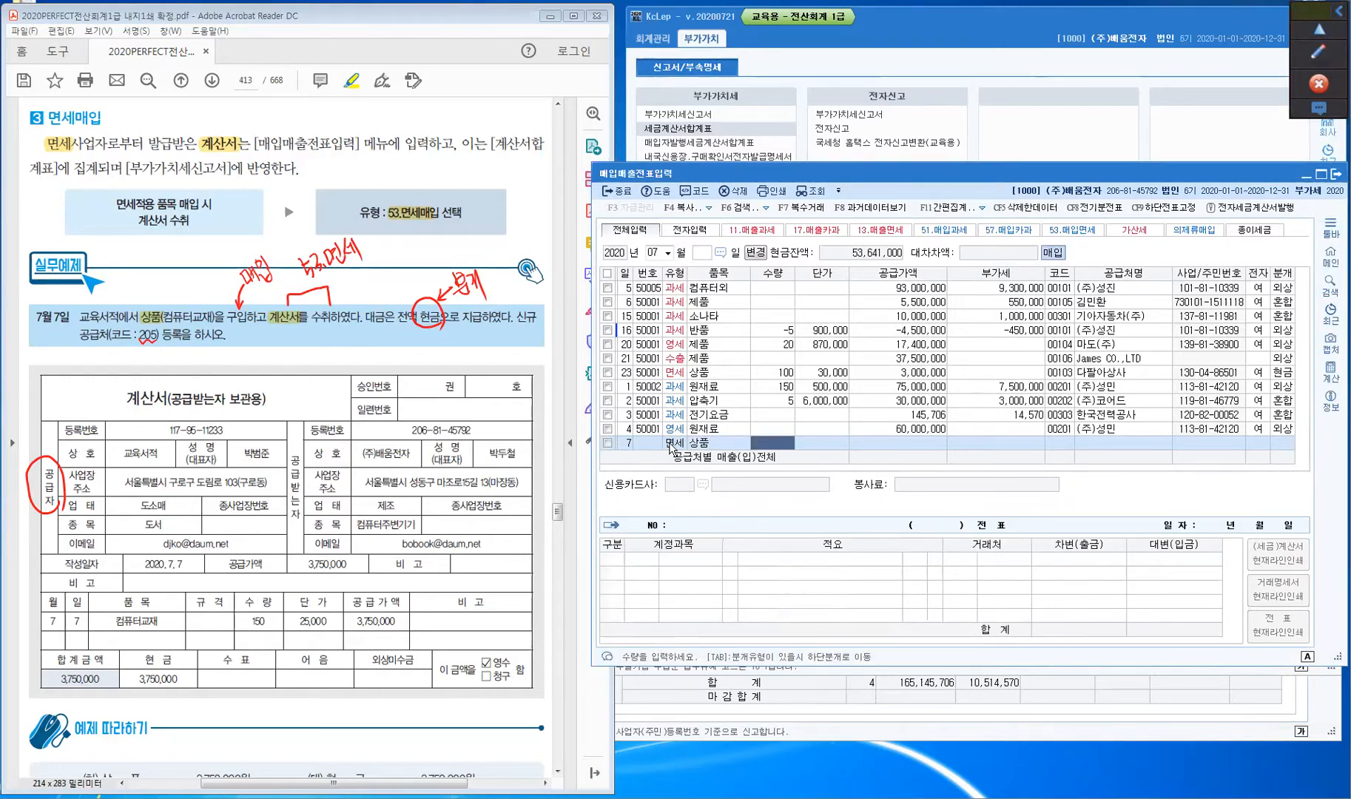
{"action": "type", "text": "150"}
{"action": "key", "text": "Return"}
{"action": "type", "text": "25,000"}
{"action": "key", "text": "Return"}
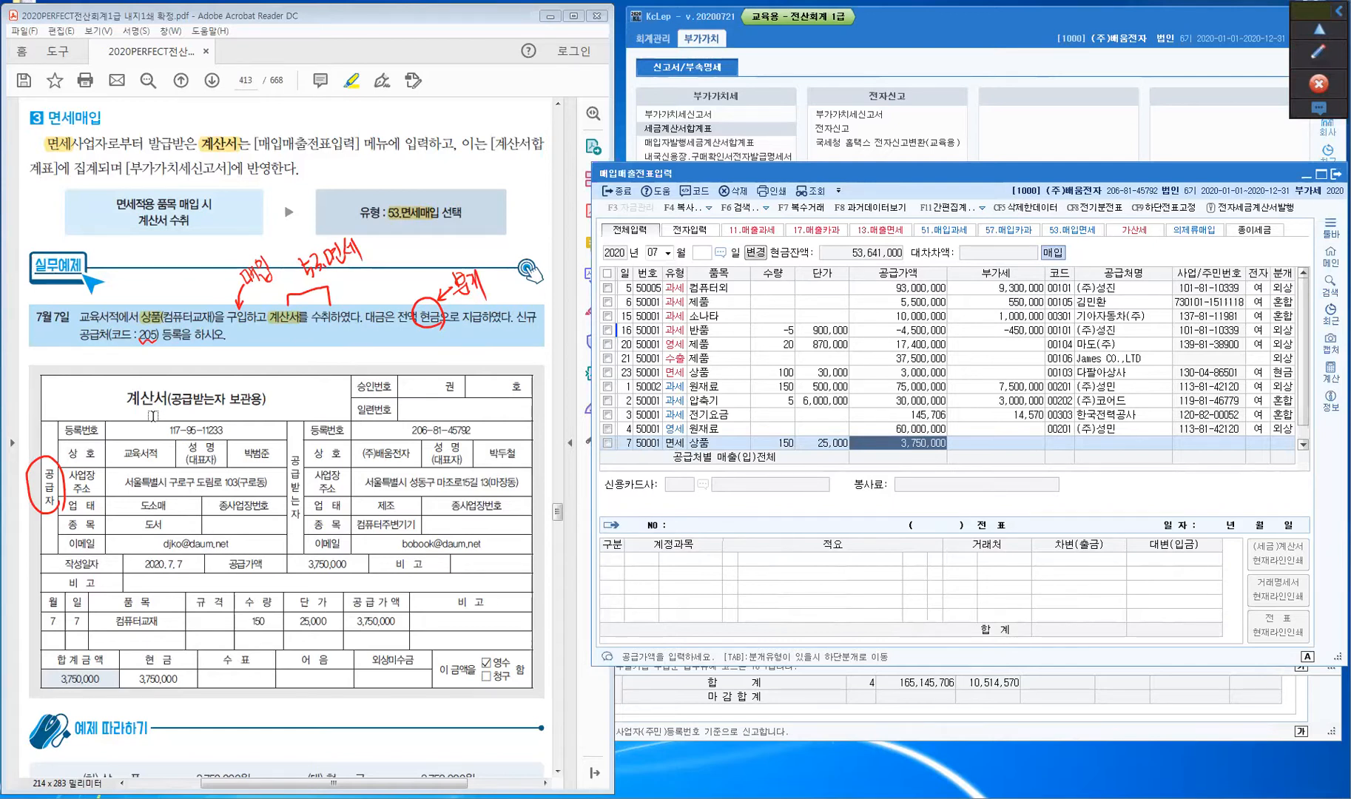
{"action": "left_click", "coordinate": [466, 635]}
{"action": "key", "text": "Return"}
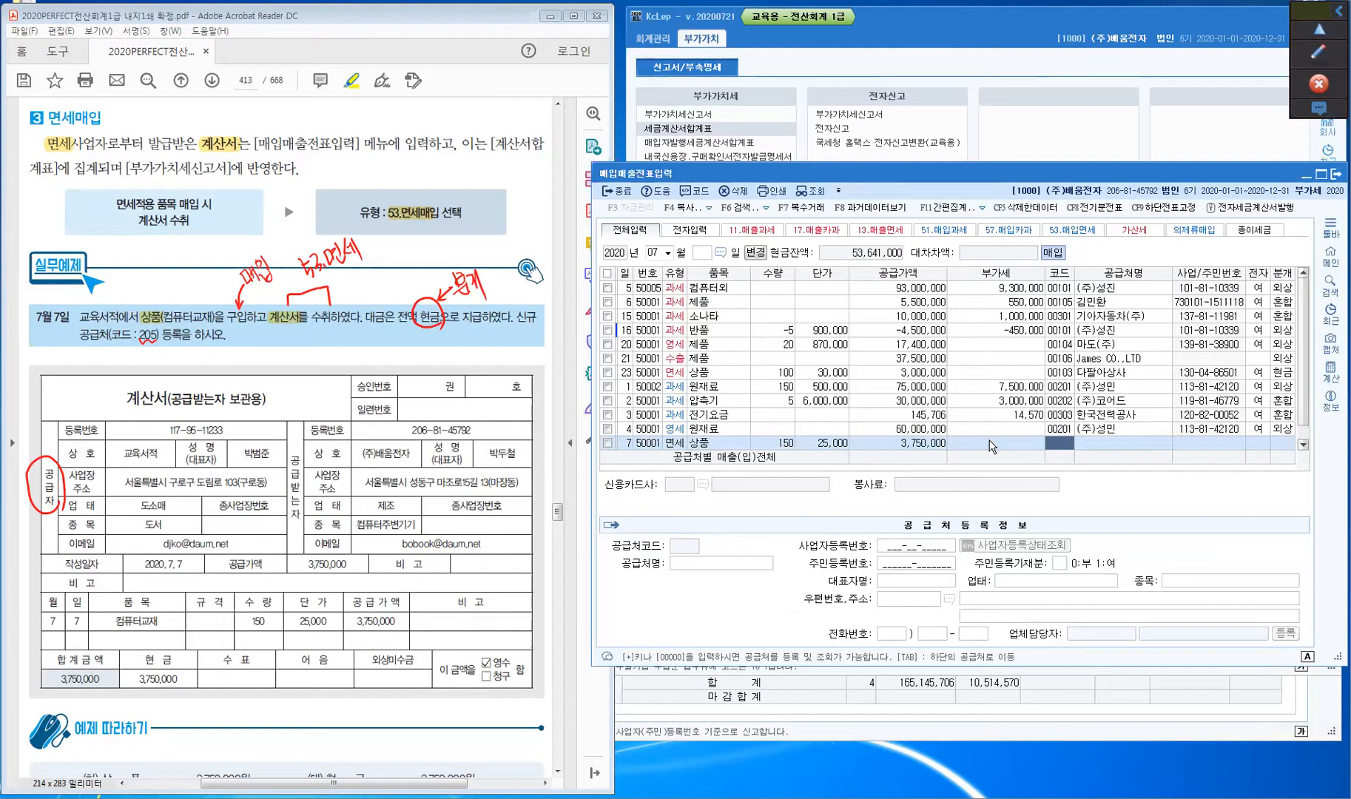
- Register 교육서적 as a new supplier with code 00205
{"action": "key", "text": "plus"}
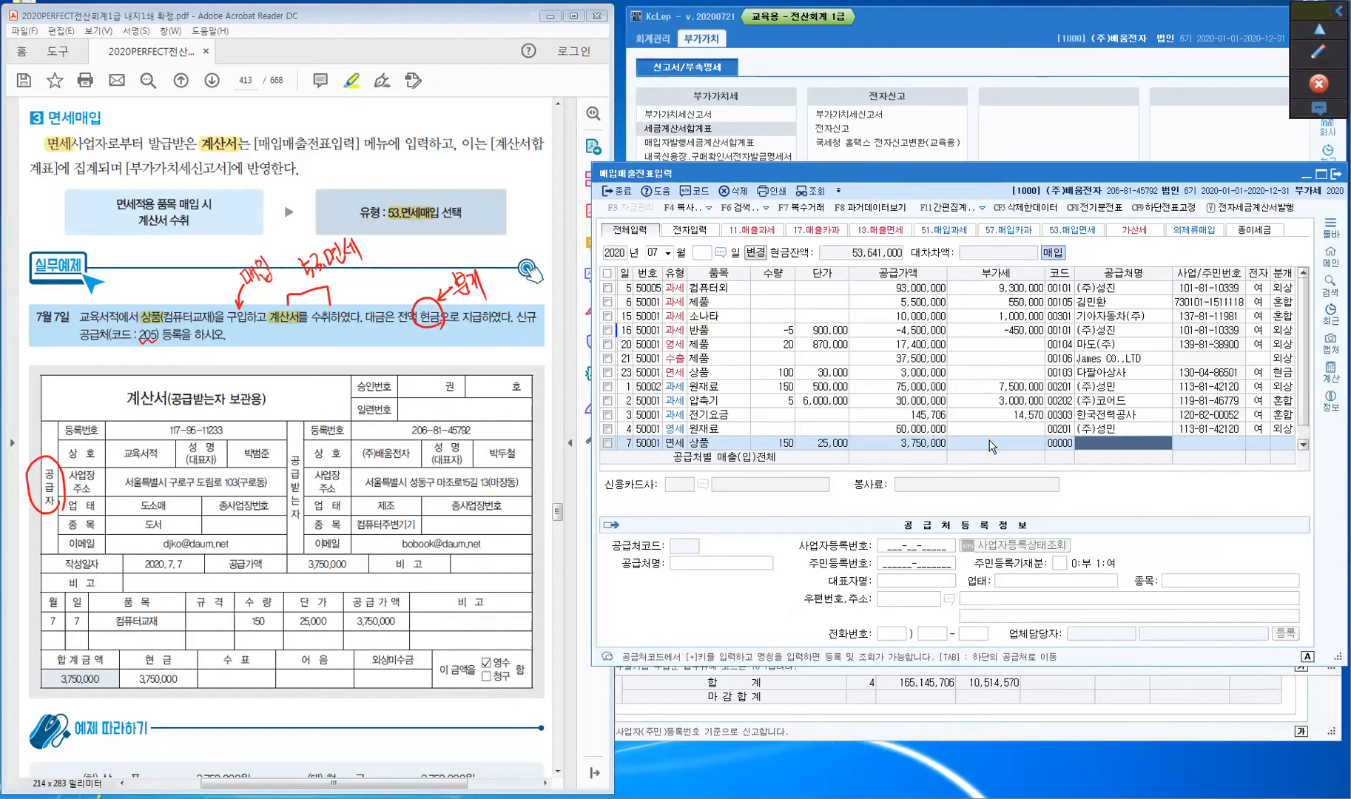
{"action": "type", "text": "교육"}
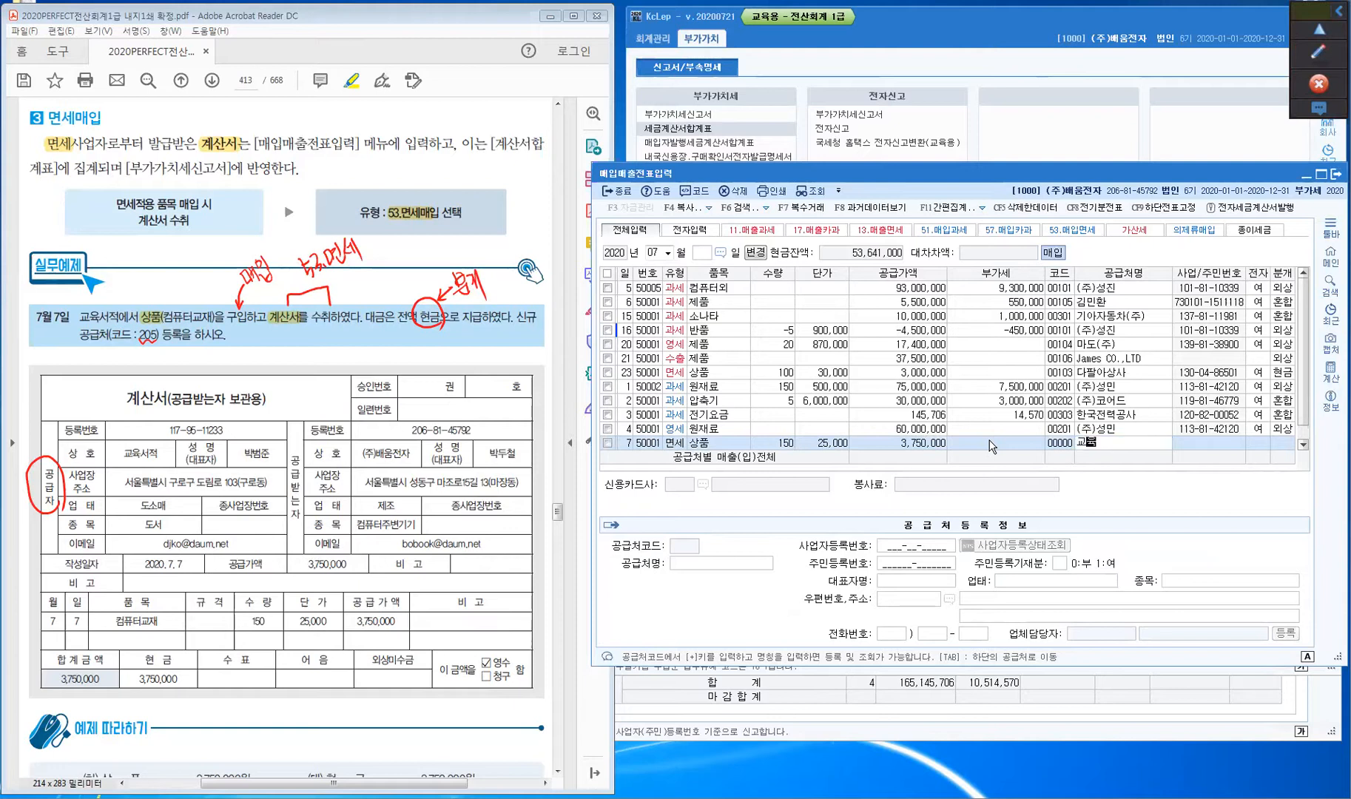
{"action": "type", "text": "서적"}
{"action": "key", "text": "Return"}
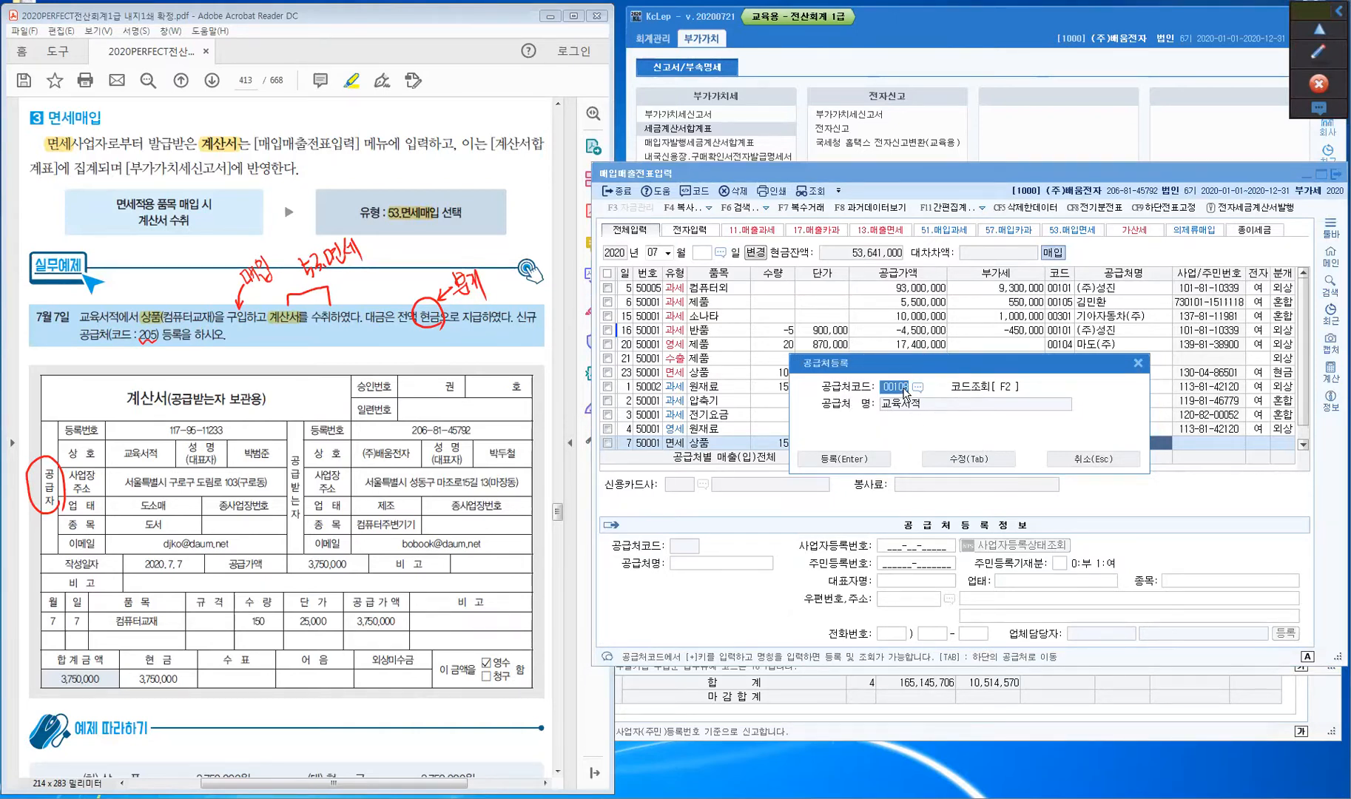
{"action": "type", "text": "205"}
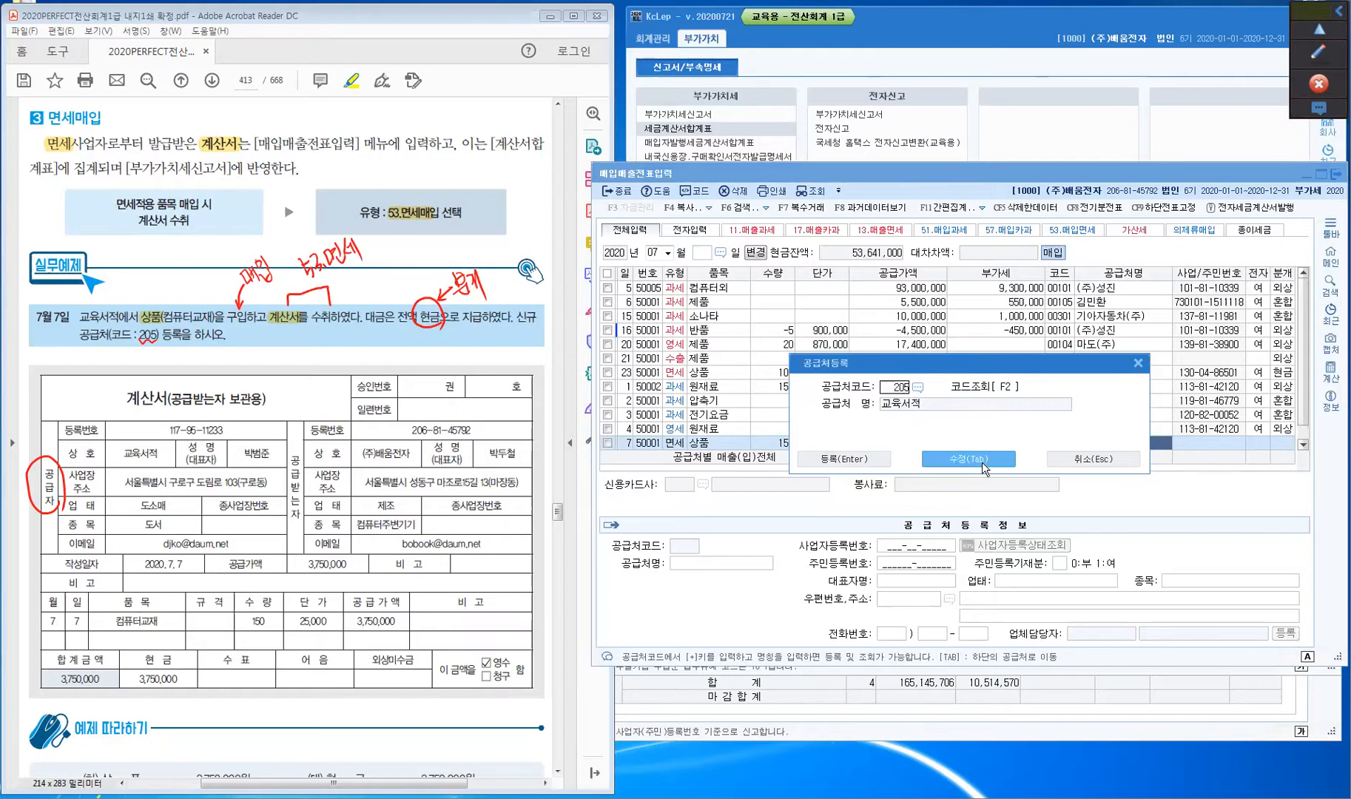
{"action": "left_click", "coordinate": [982, 461]}
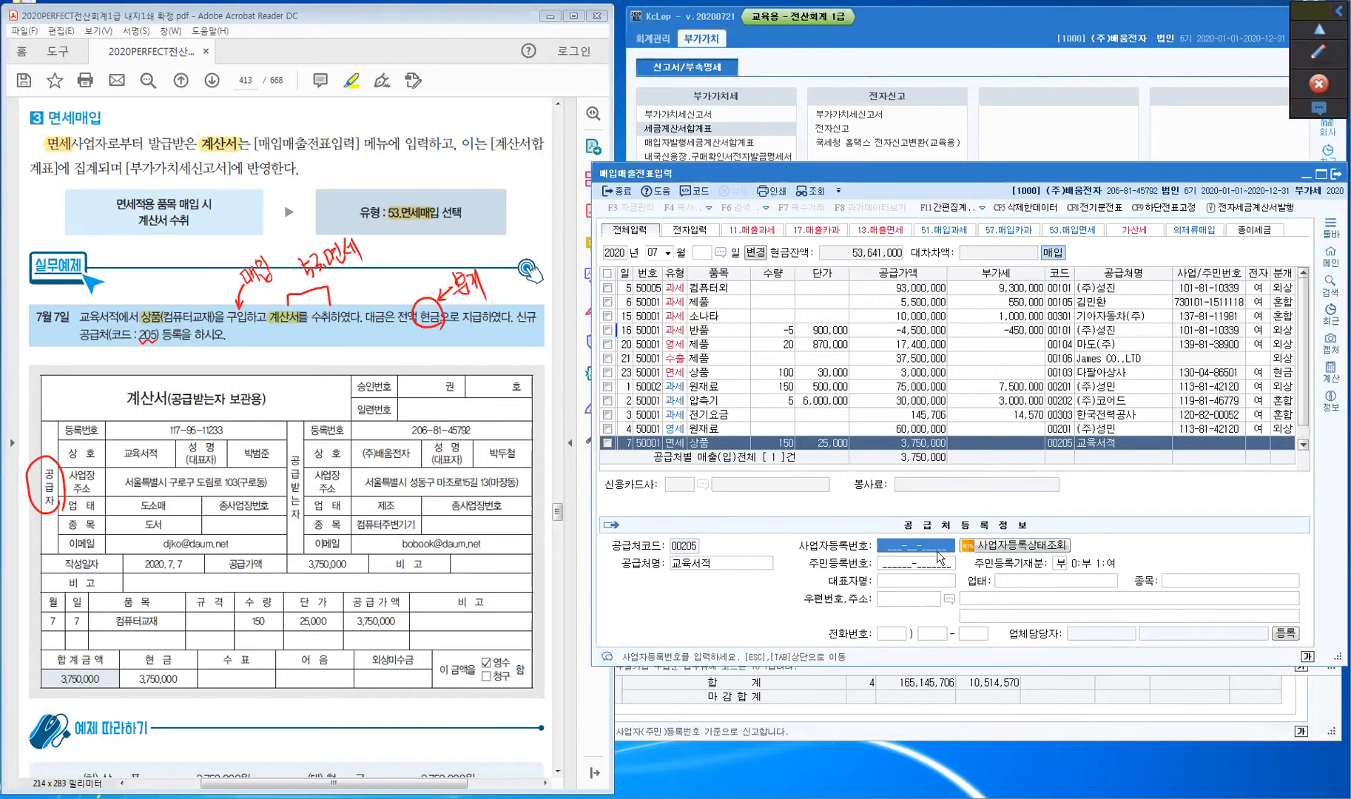
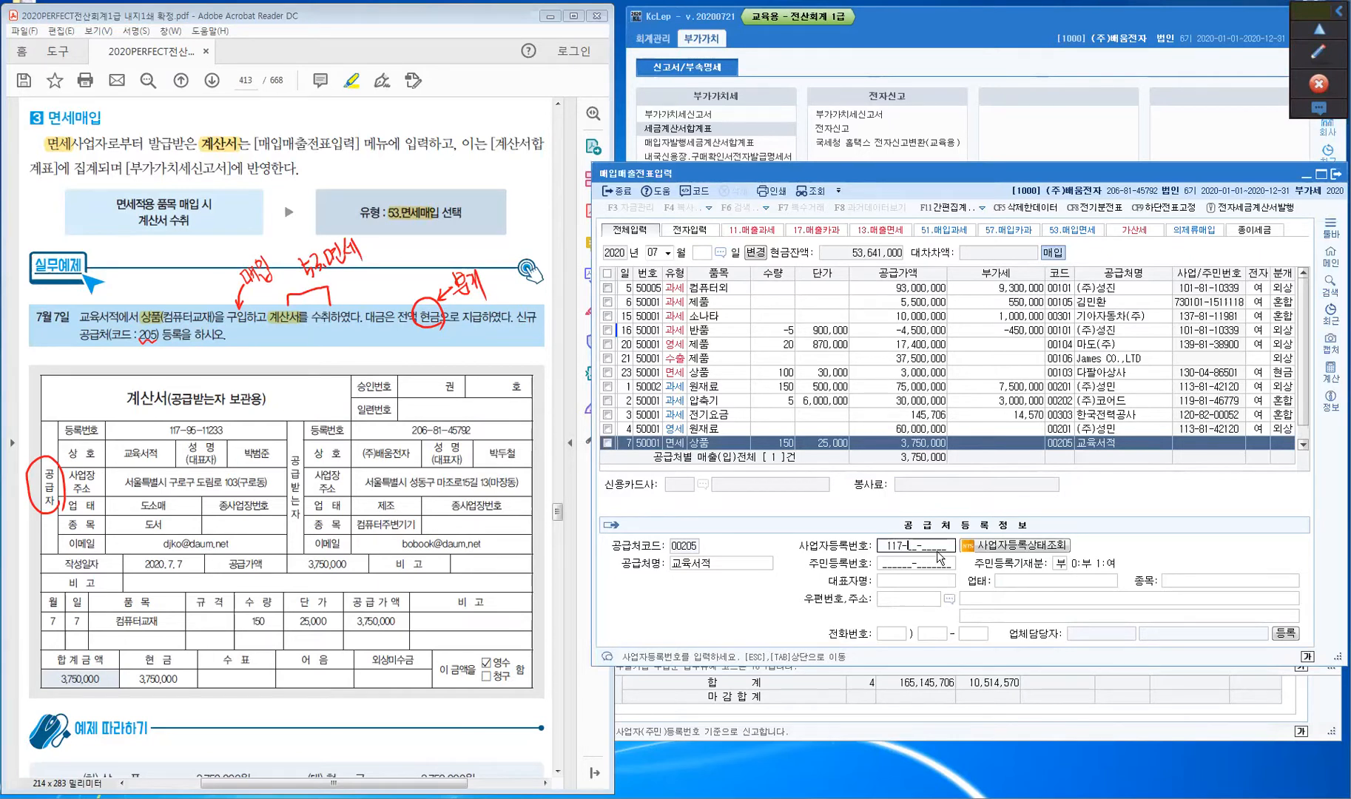
- Enter the supplier's business registration number, representative's name, business type 도소매 and item 도서
{"action": "key", "text": "Return"}
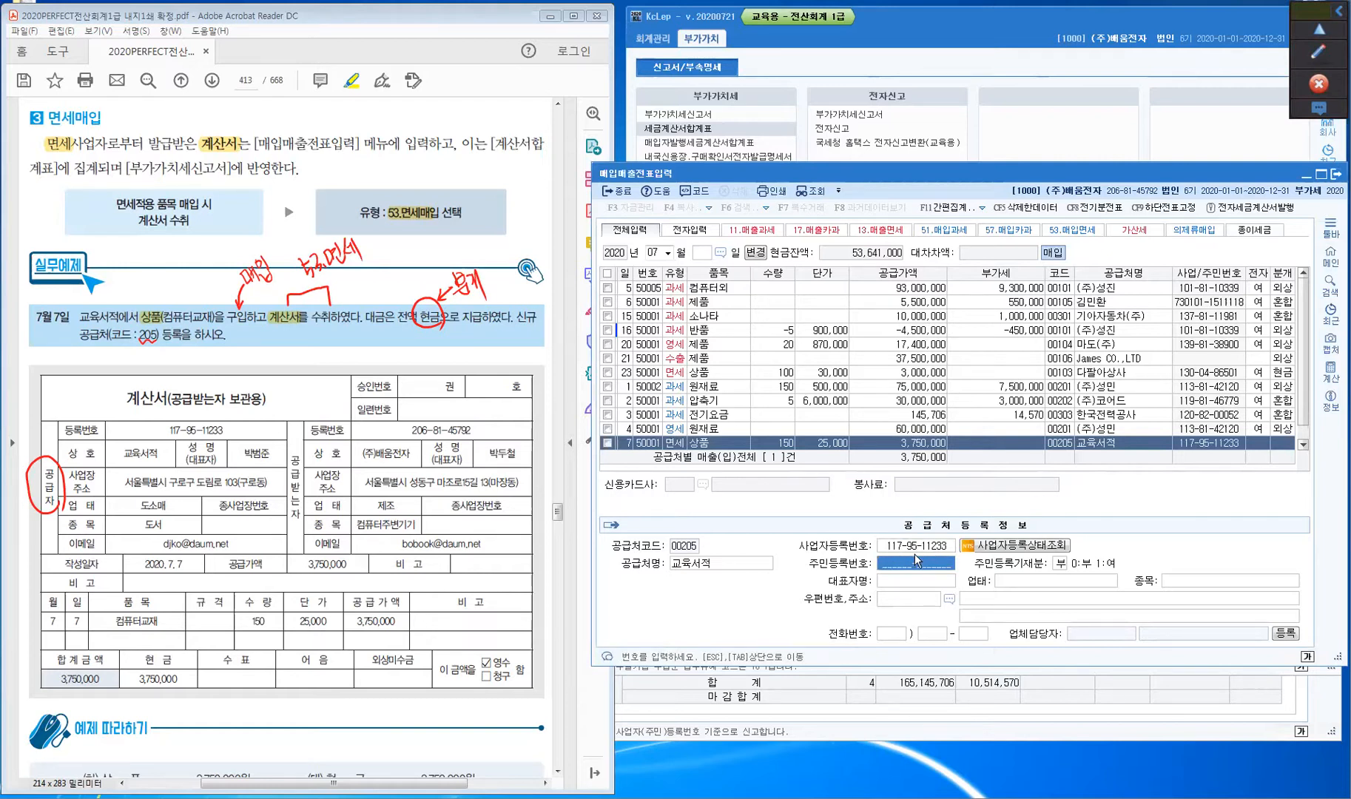
{"action": "key", "text": "Return"}
{"action": "key", "text": "Return"}
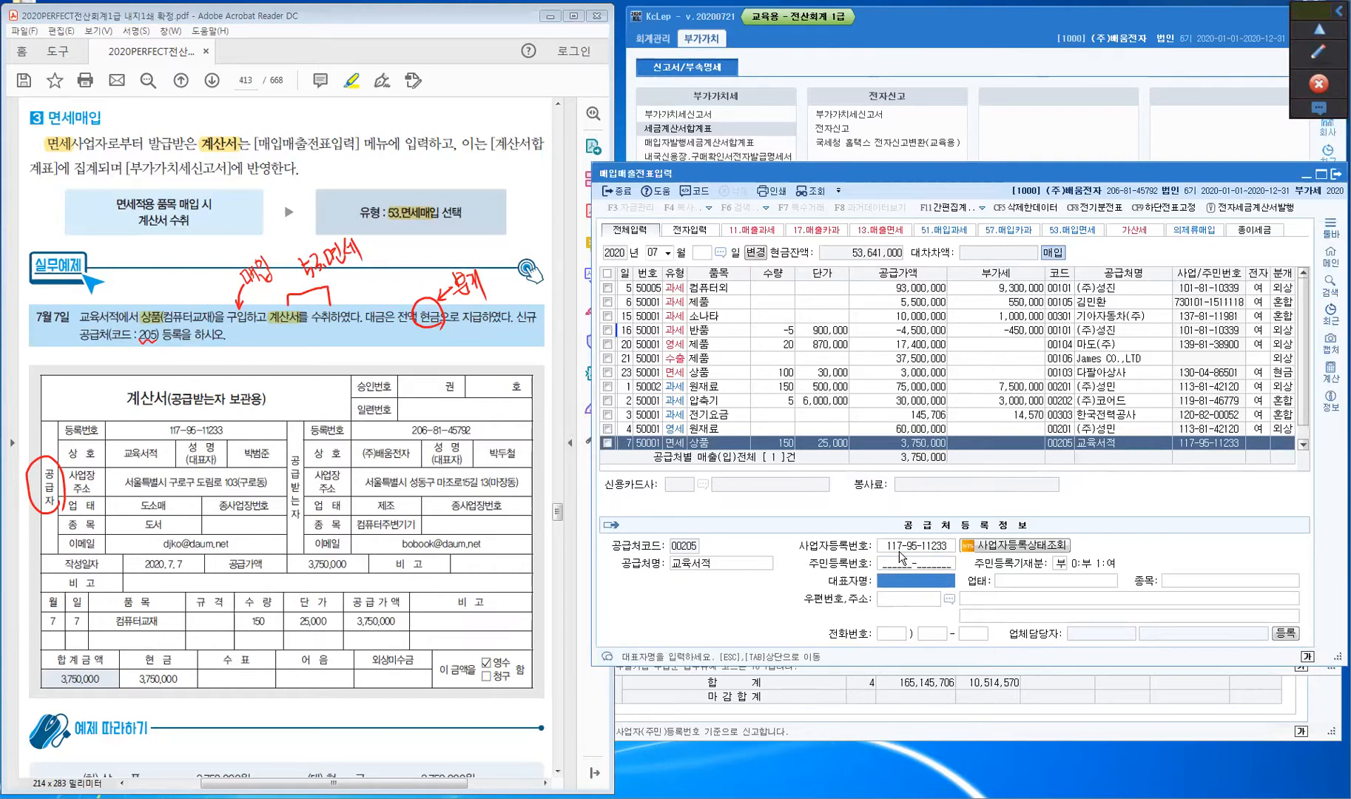
{"action": "key", "text": "Return"}
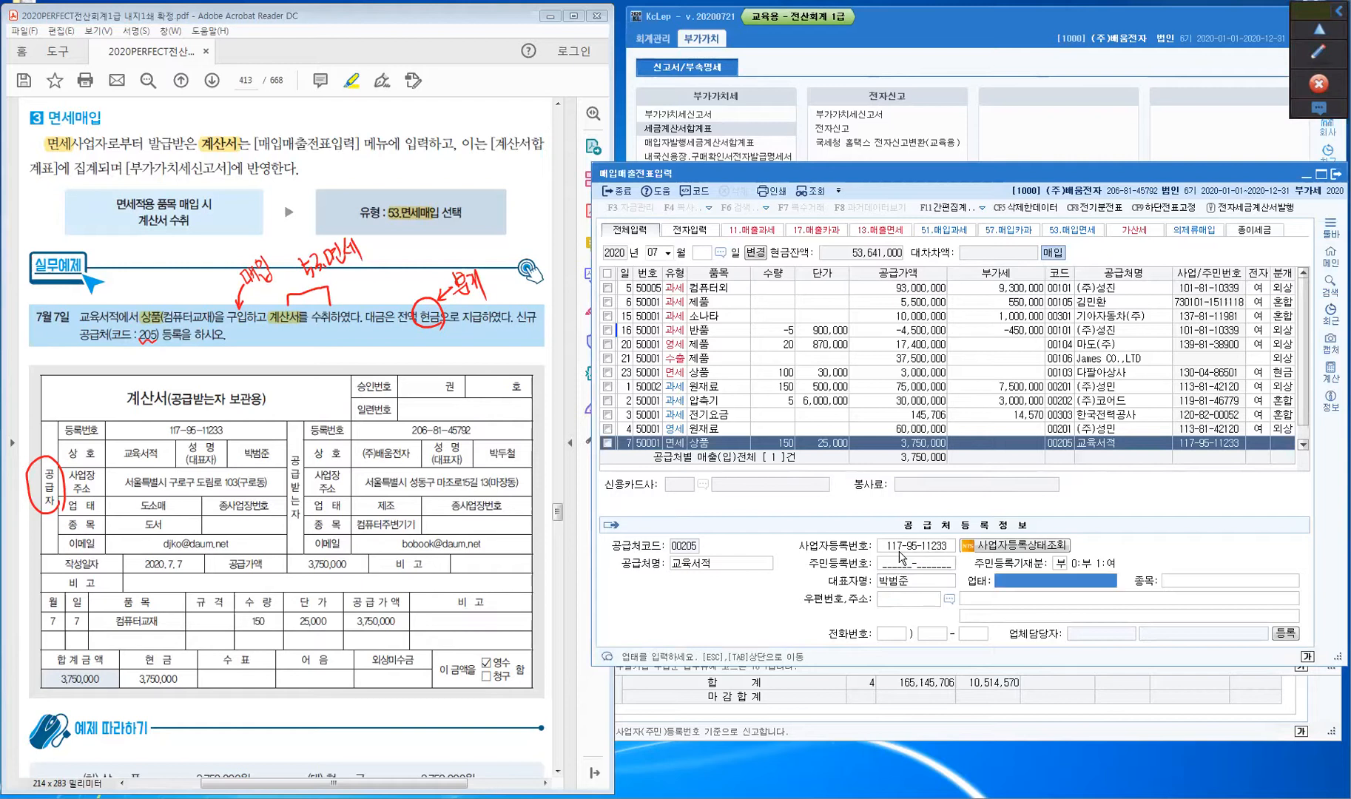
{"action": "type", "text": "도소매"}
{"action": "key", "text": "Return"}
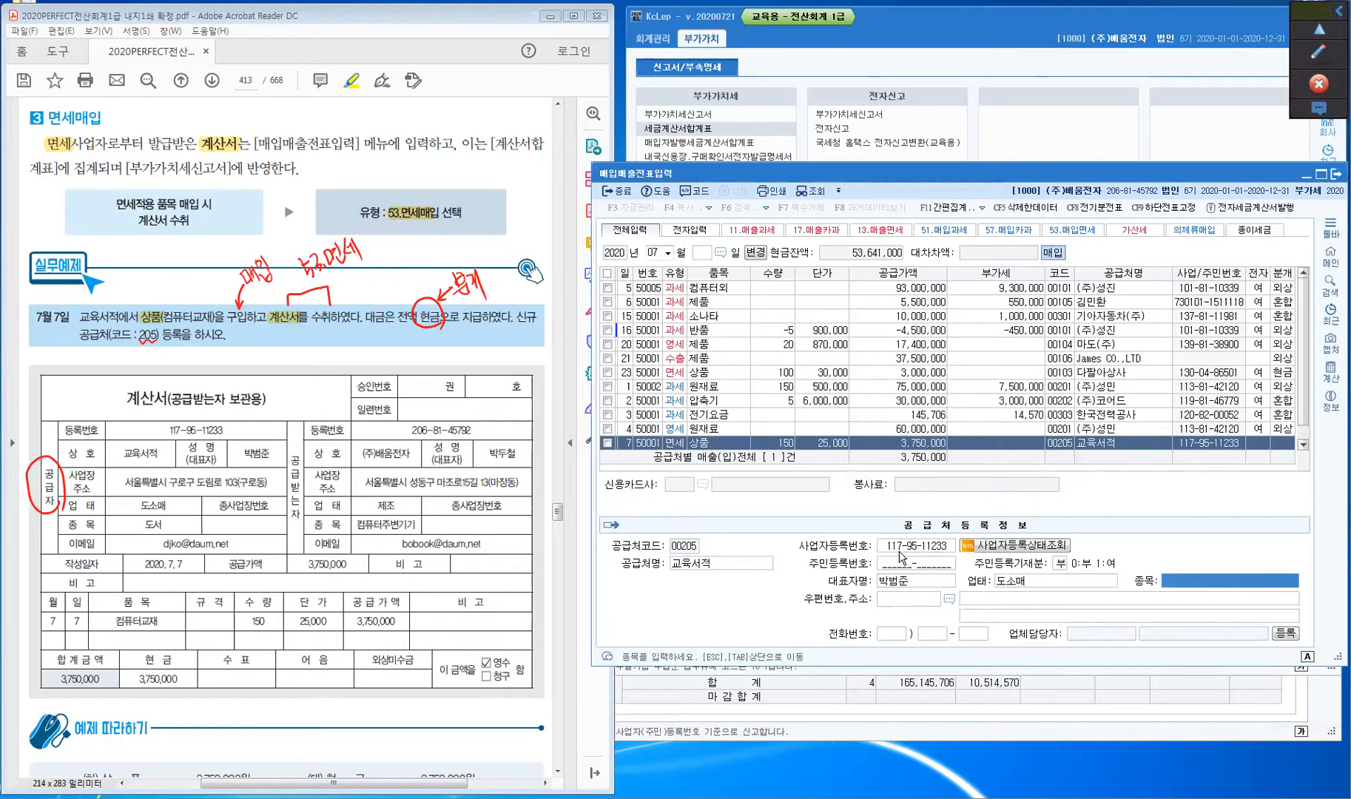
{"action": "type", "text": "도서"}
{"action": "key", "text": "Return"}
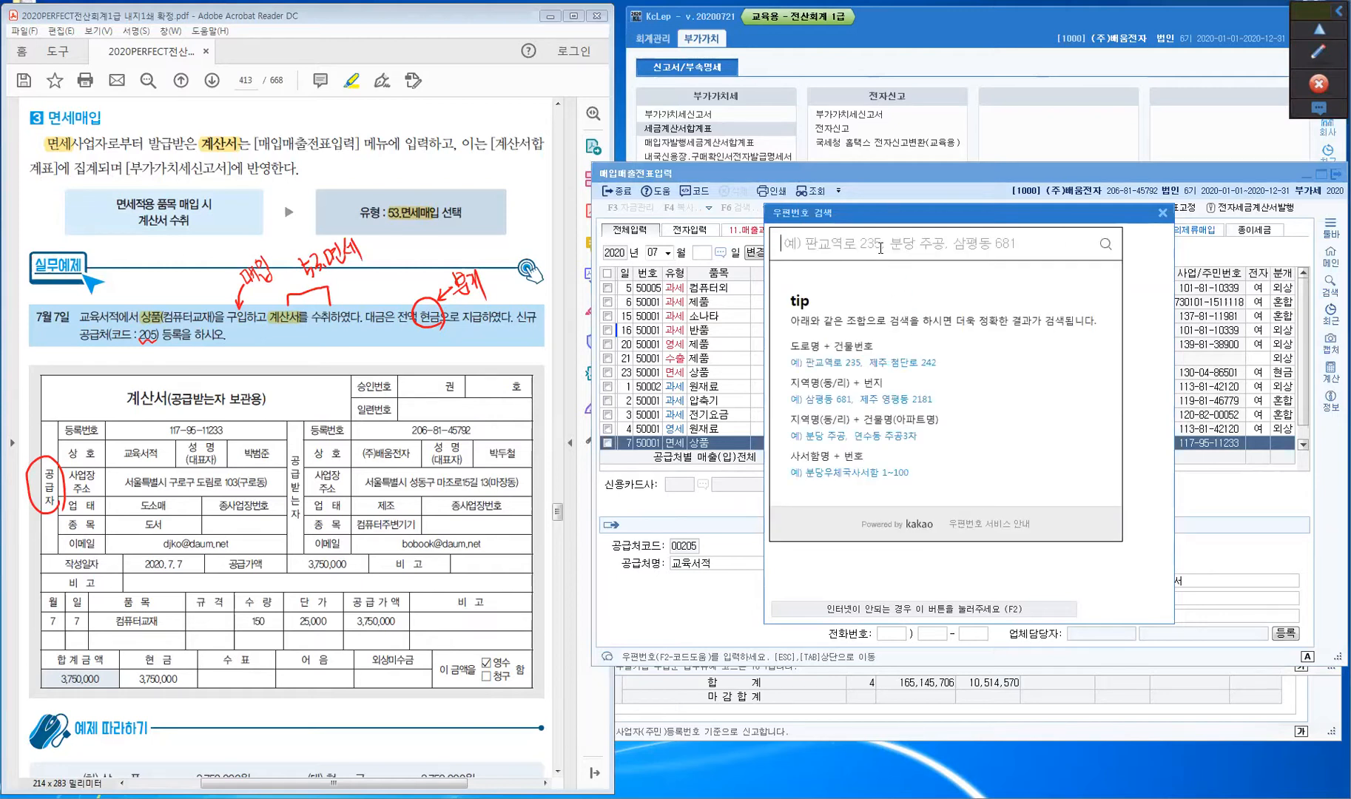
- Set the supplier's address via road-name postcode search and return to the July 7 row
{"action": "left_click", "coordinate": [881, 248]}
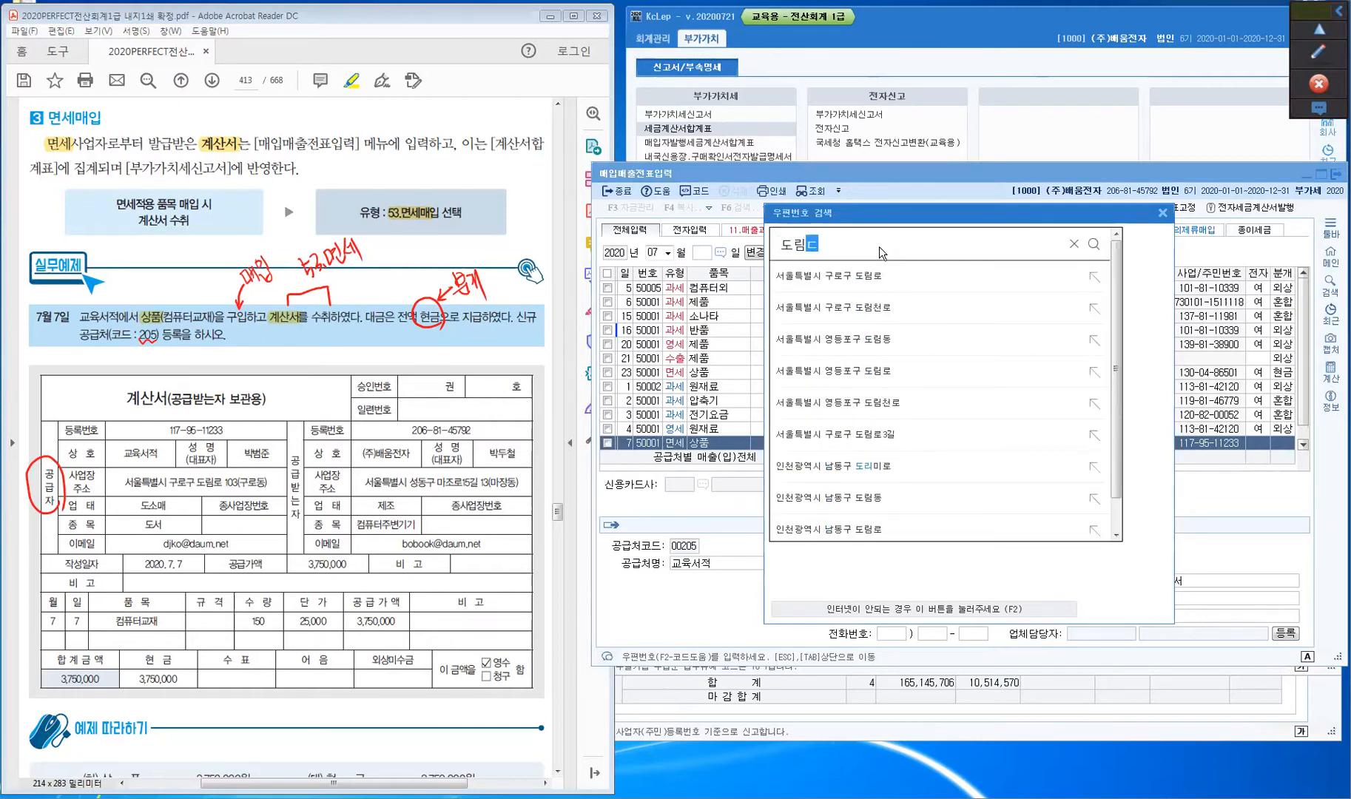
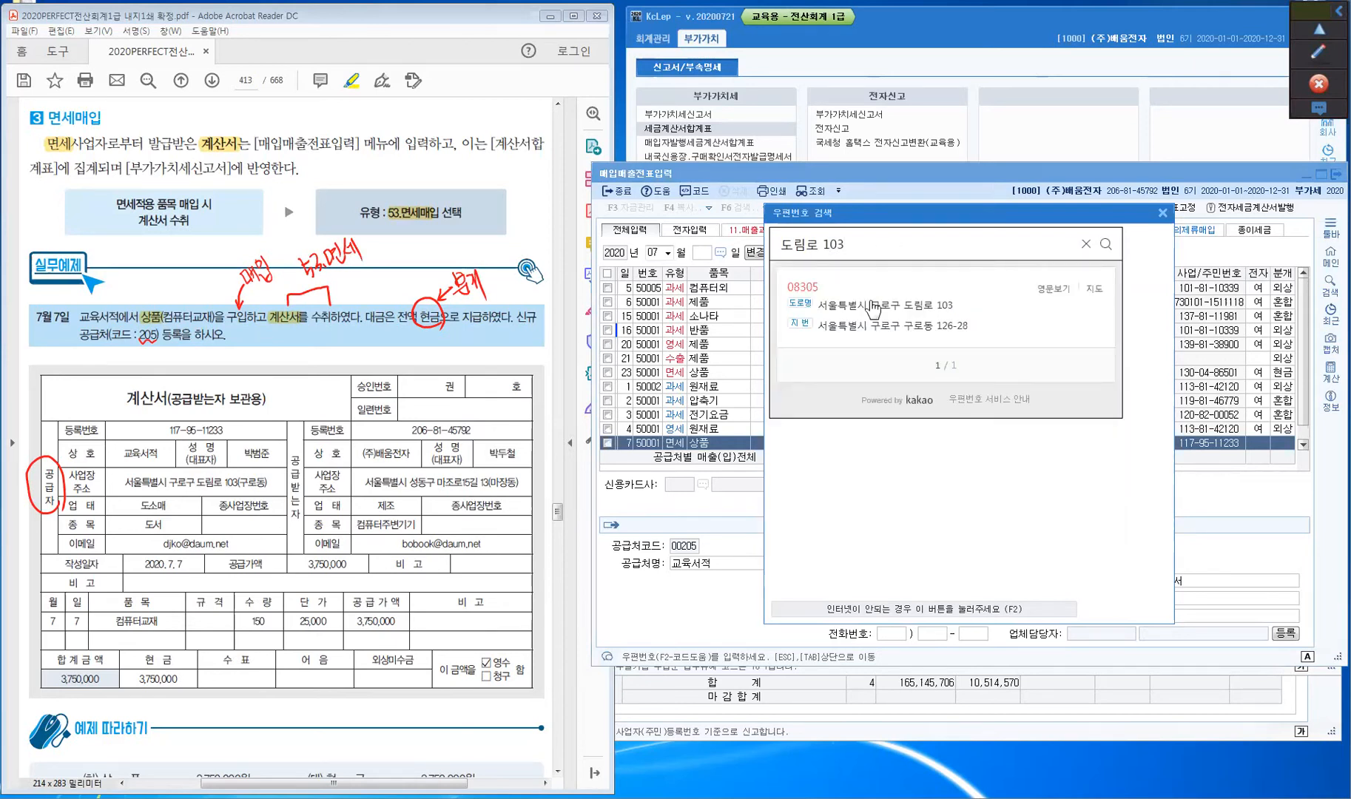
{"action": "key", "text": "ctrl"}
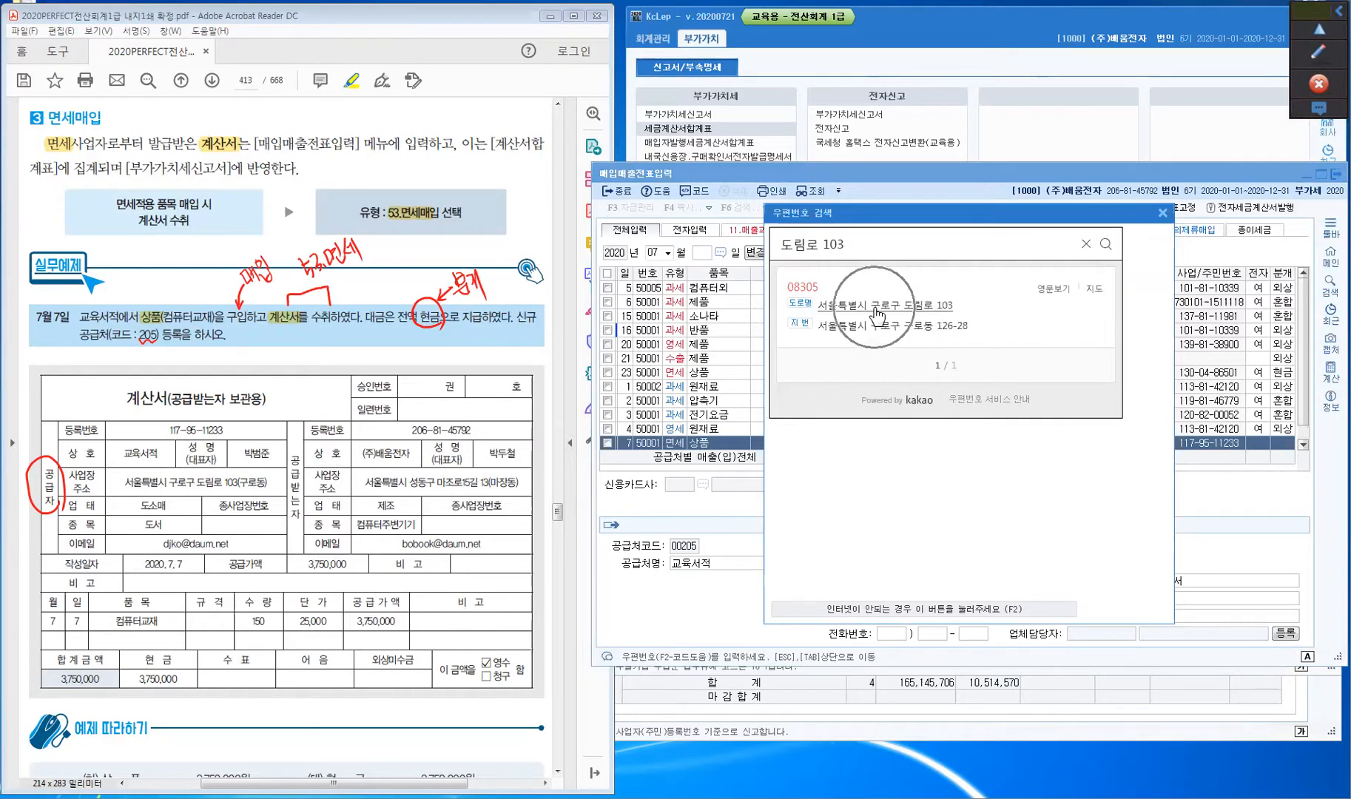
{"action": "left_click", "coordinate": [877, 311]}
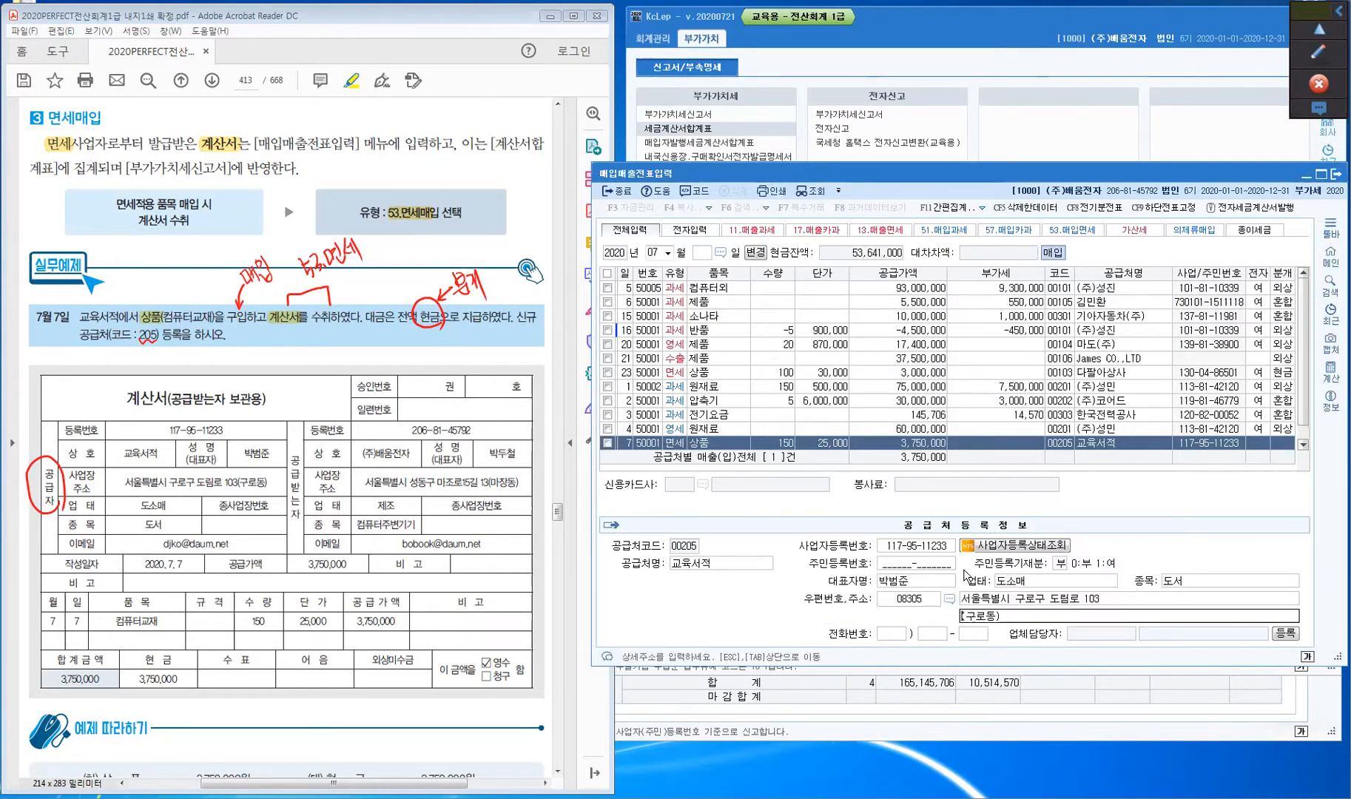
{"action": "key", "text": "Return"}
{"action": "key", "text": "Return"}
{"action": "key", "text": "Return"}
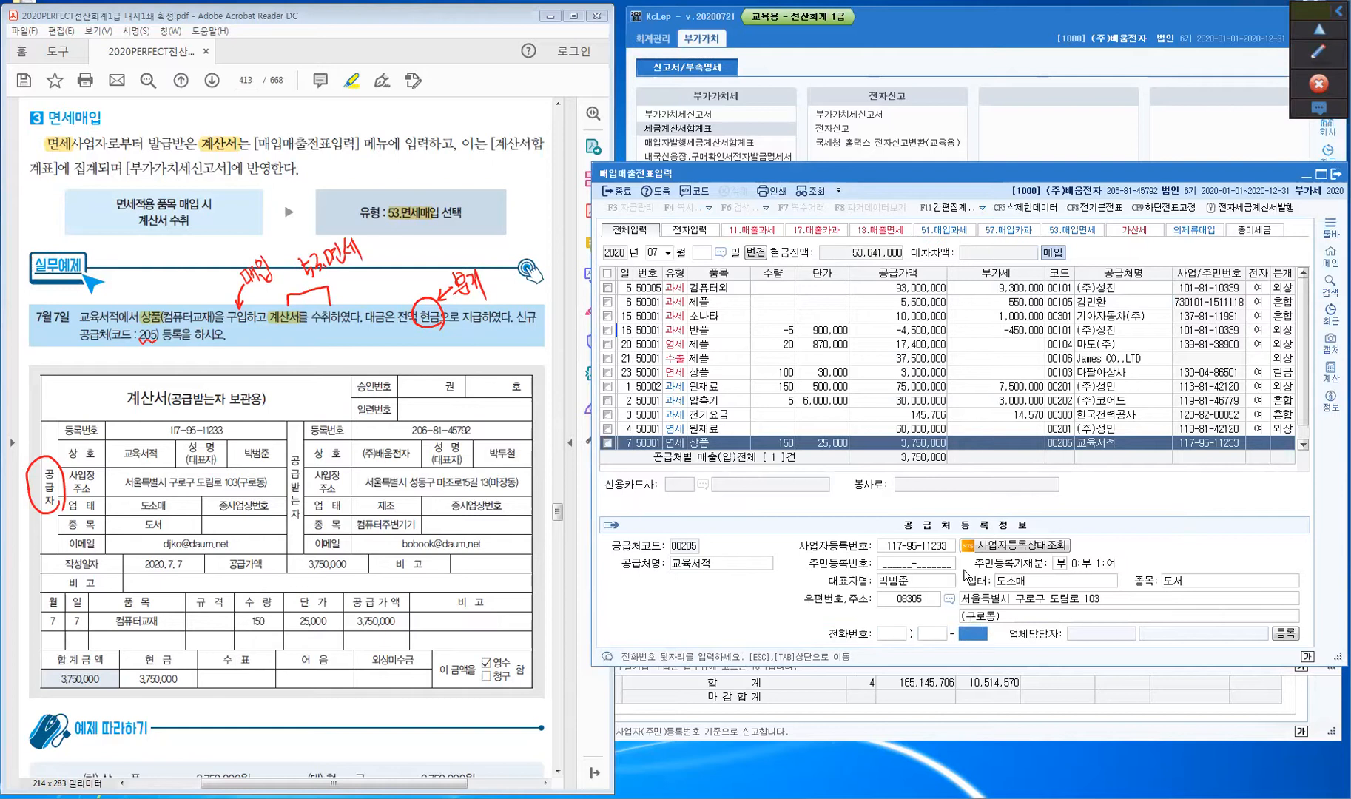
{"action": "key", "text": "Return"}
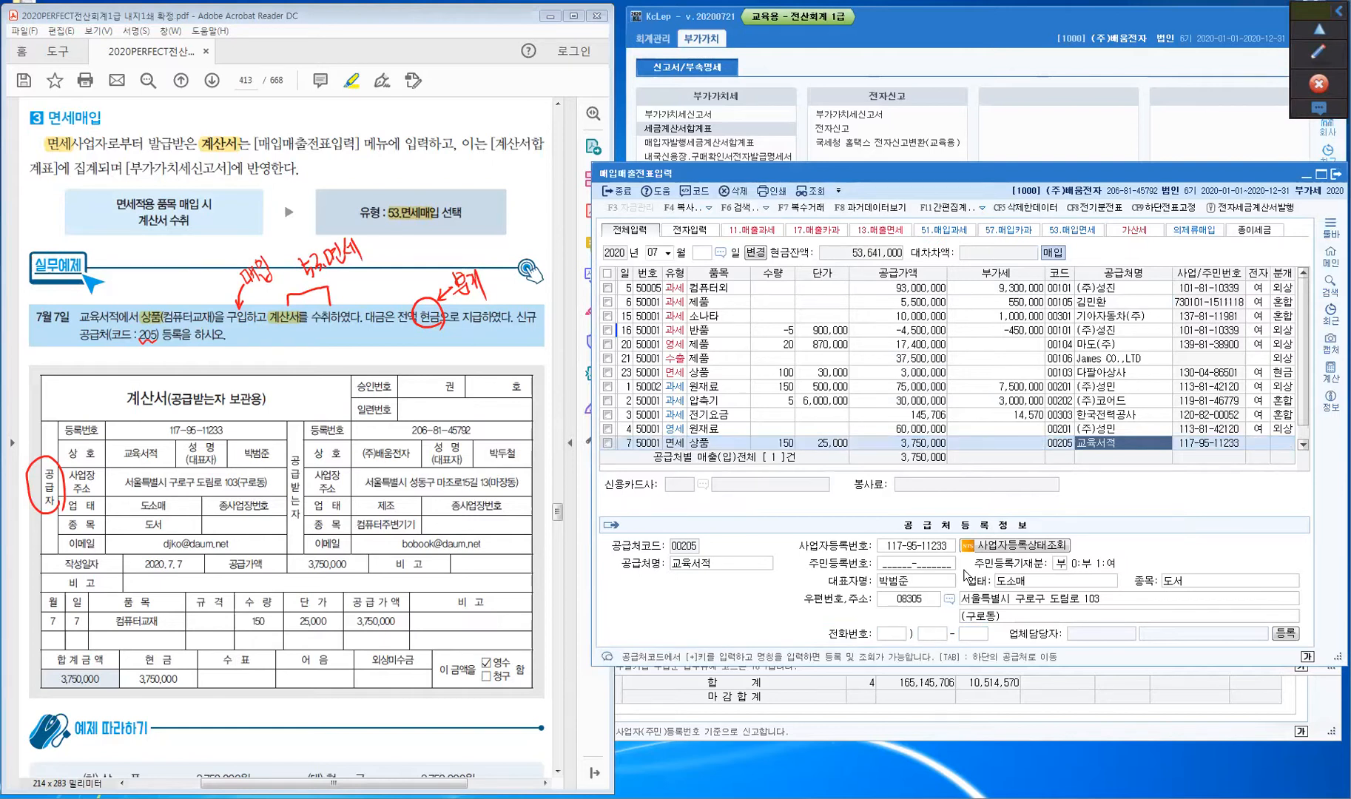
{"action": "key", "text": "Return"}
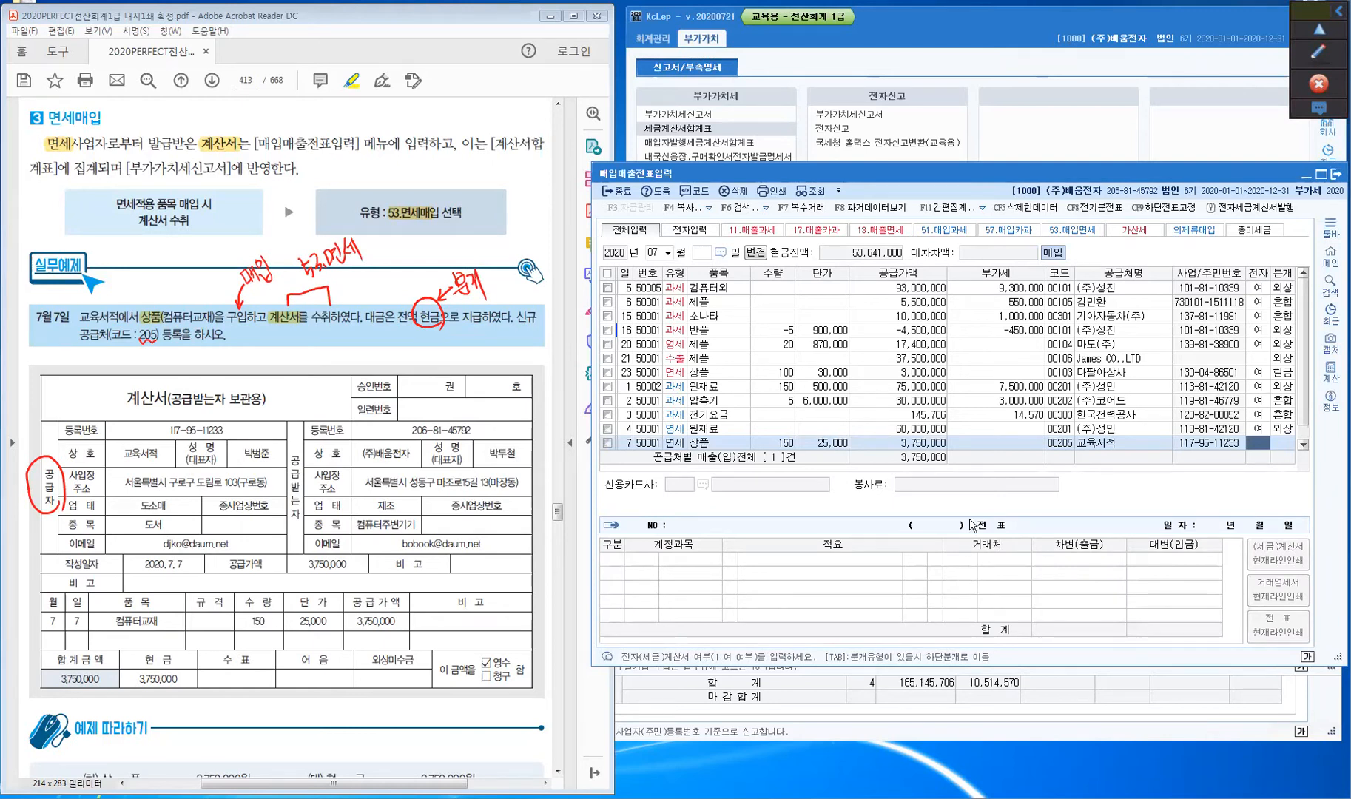
{"action": "left_click_drag", "start_coordinate": [125, 398], "coordinate": [165, 398]}
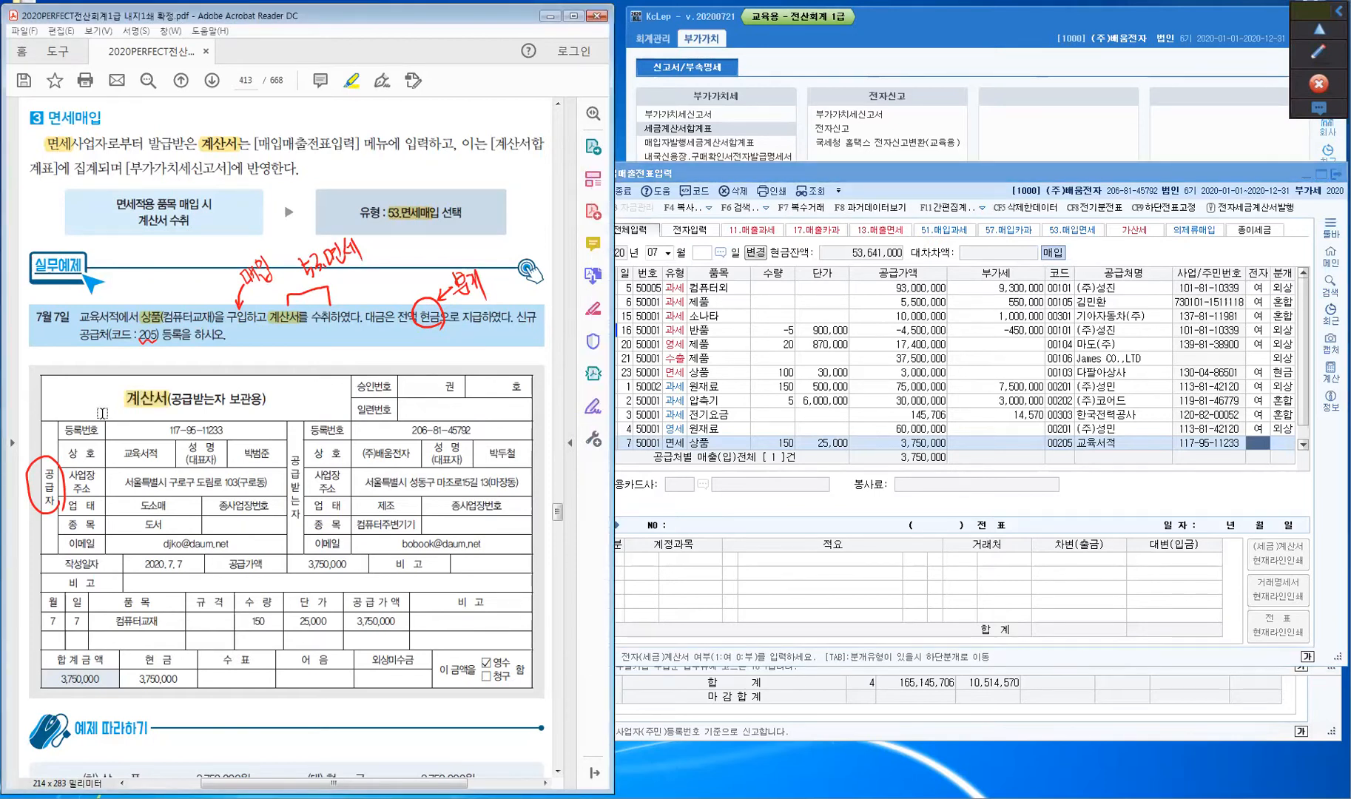
{"action": "left_click", "coordinate": [1320, 62]}
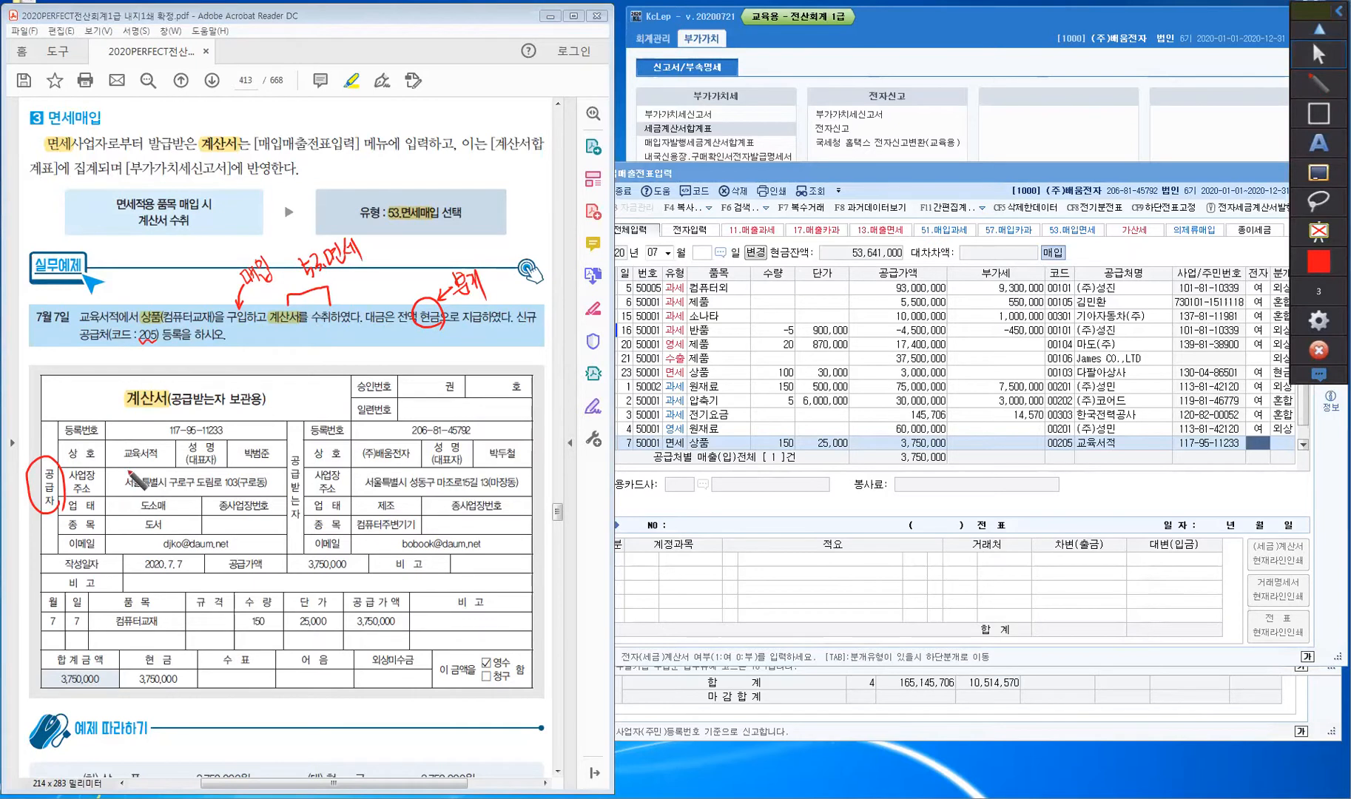
{"action": "mouse_move", "coordinate": [73, 387]}
{"action": "left_mouse_down"}
{"action": "mouse_move", "coordinate": [87, 406]}
{"action": "mouse_move", "coordinate": [113, 371]}
{"action": "mouse_move", "coordinate": [142, 381]}
{"action": "mouse_move", "coordinate": [179, 348]}
{"action": "mouse_move", "coordinate": [211, 373]}
{"action": "mouse_move", "coordinate": [205, 354]}
{"action": "mouse_move", "coordinate": [242, 340]}
{"action": "mouse_move", "coordinate": [238, 357]}
{"action": "mouse_move", "coordinate": [255, 345]}
{"action": "mouse_move", "coordinate": [275, 357]}
{"action": "left_mouse_up"}
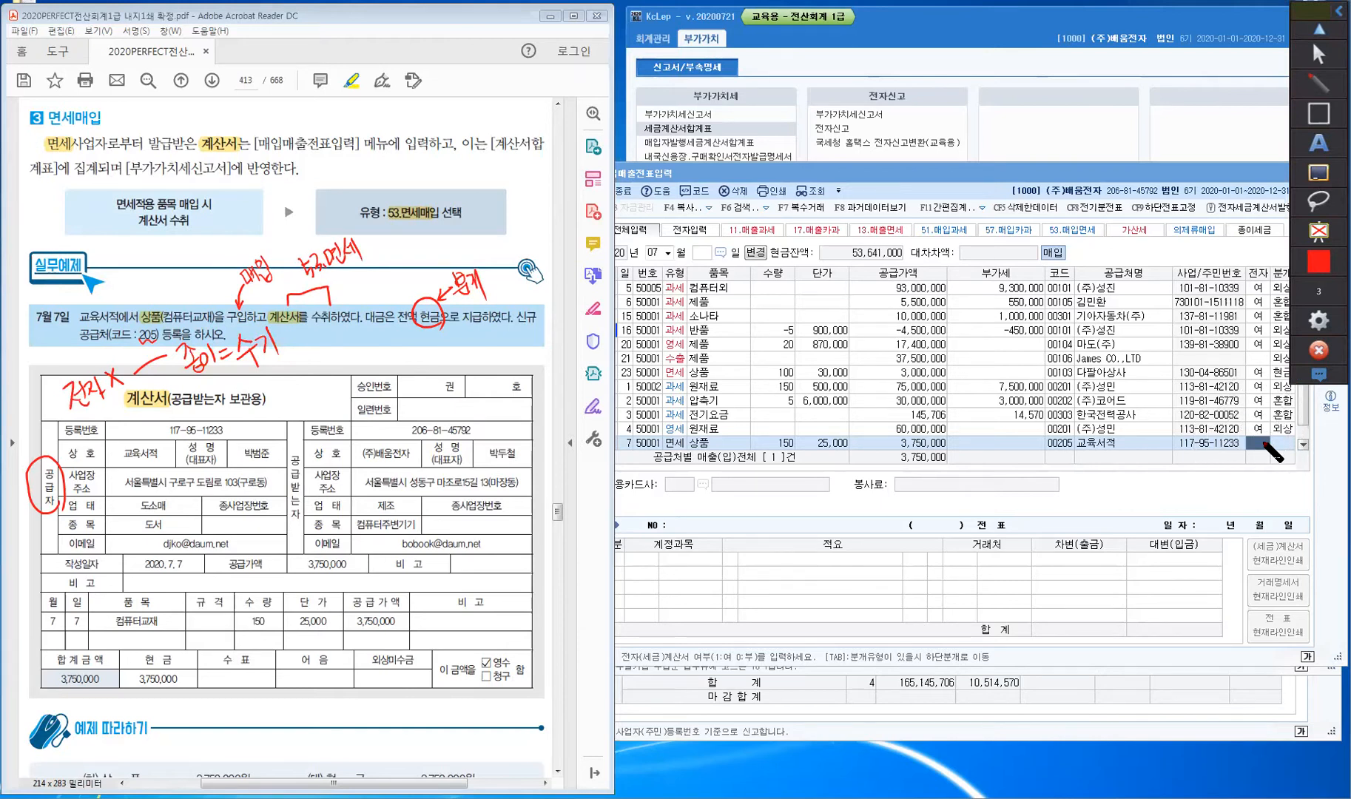
{"action": "left_click", "coordinate": [1317, 52]}
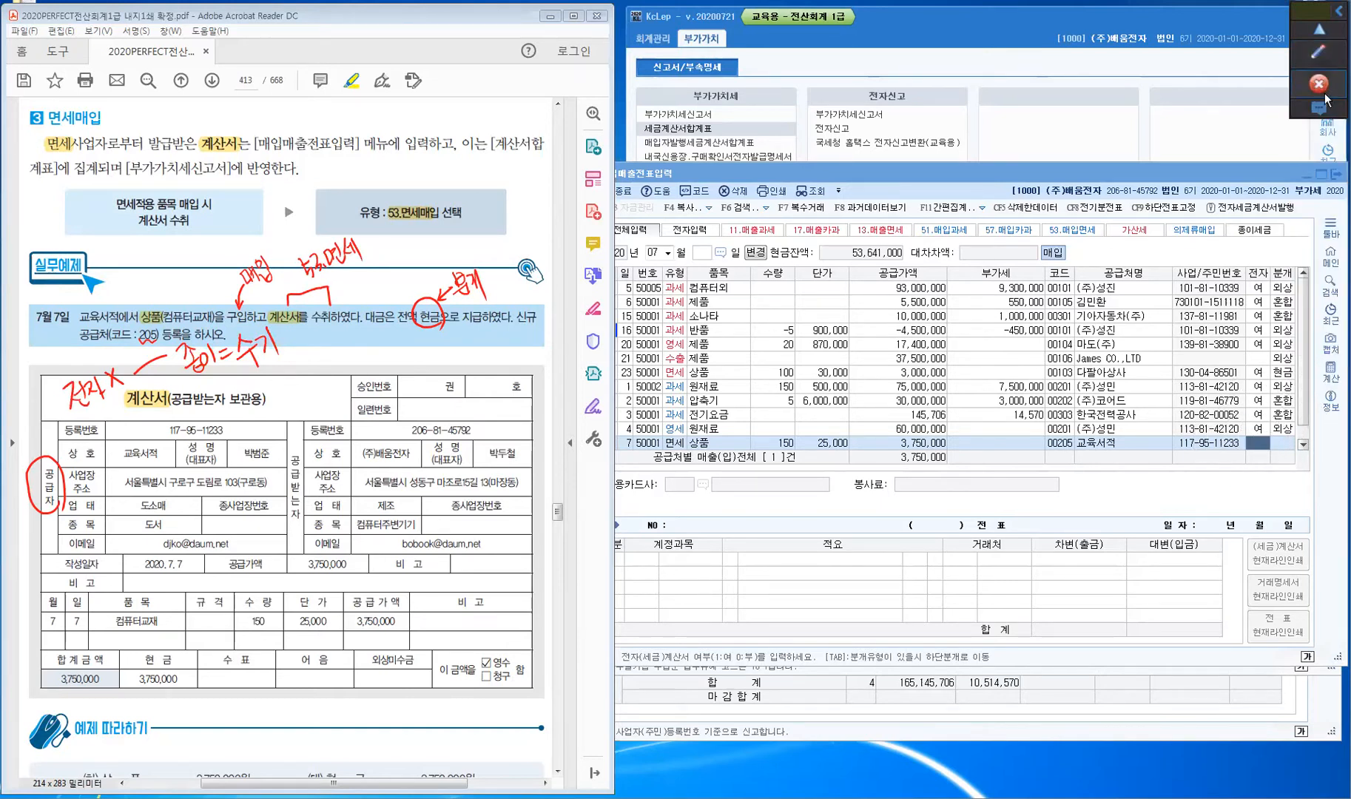
{"action": "left_click", "coordinate": [1259, 440]}
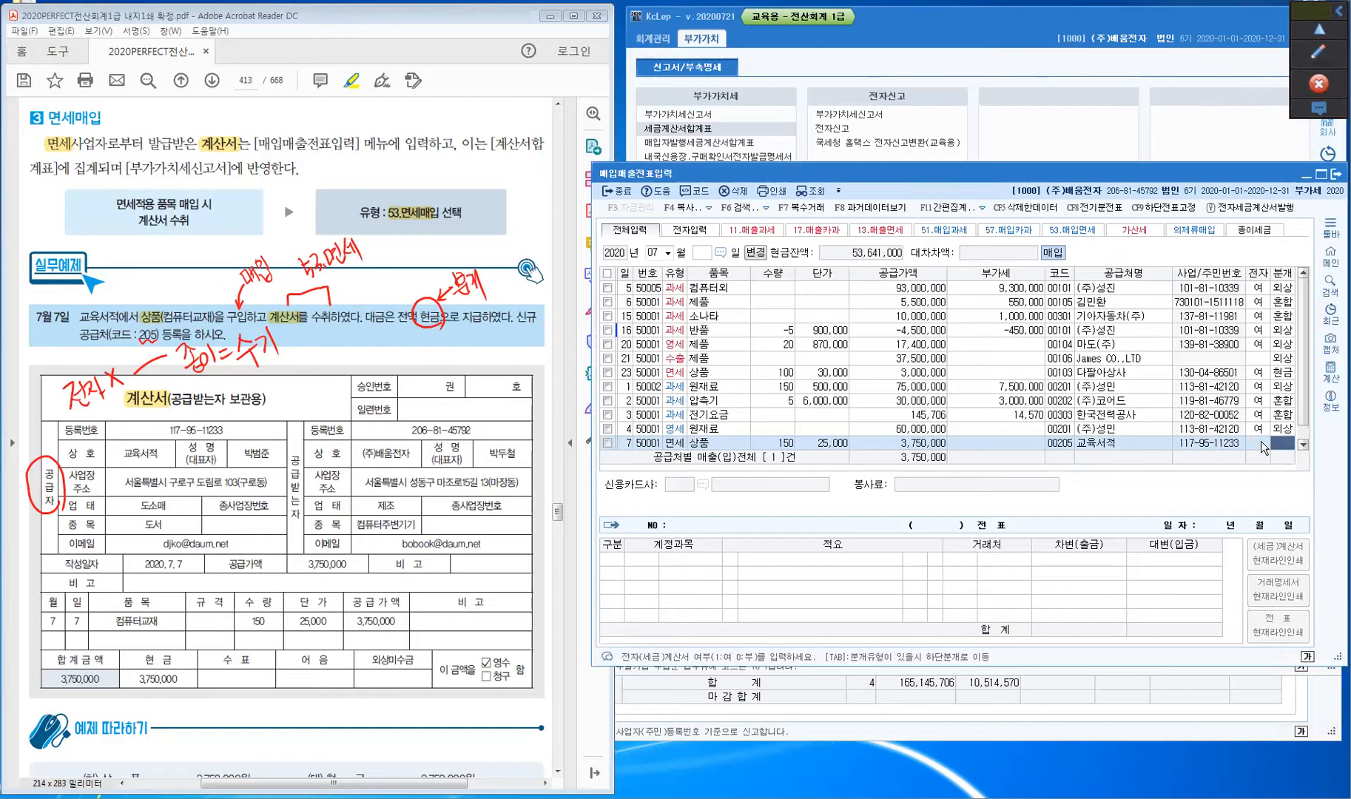
- Leave 전자 blank and save the July 7 purchase with a cash (현금) journal entry
{"action": "left_click", "coordinate": [1260, 441]}
{"action": "key", "text": "Return"}
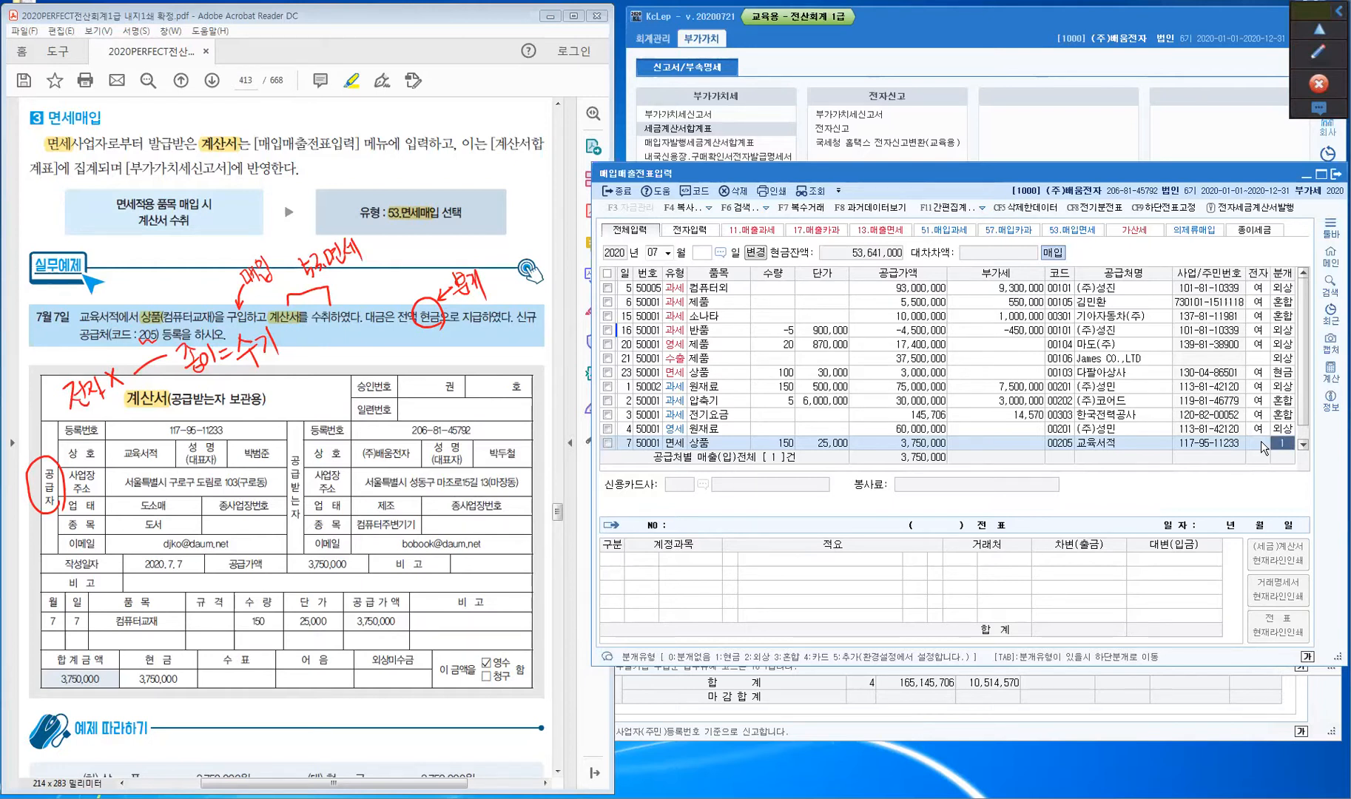
{"action": "key", "text": "Return"}
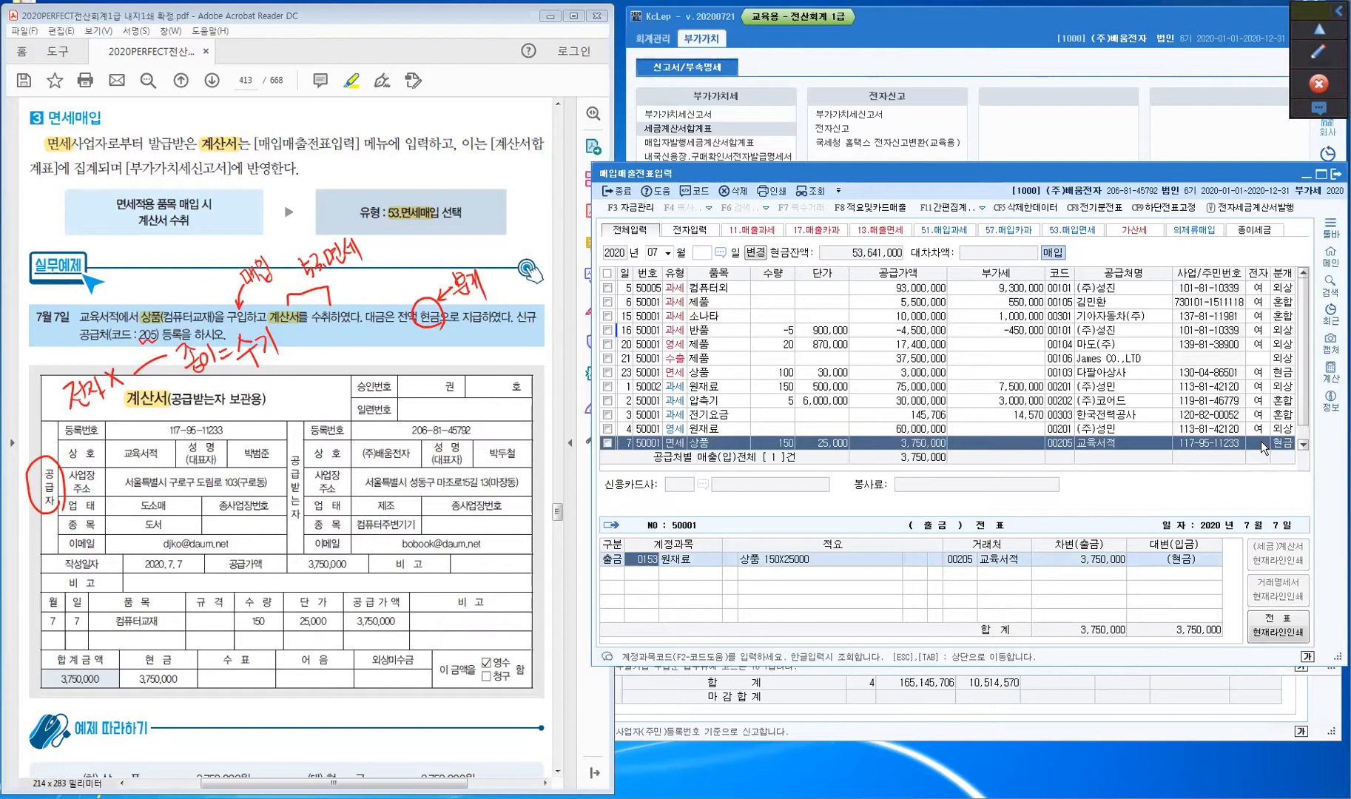
{"action": "key", "text": "Return"}
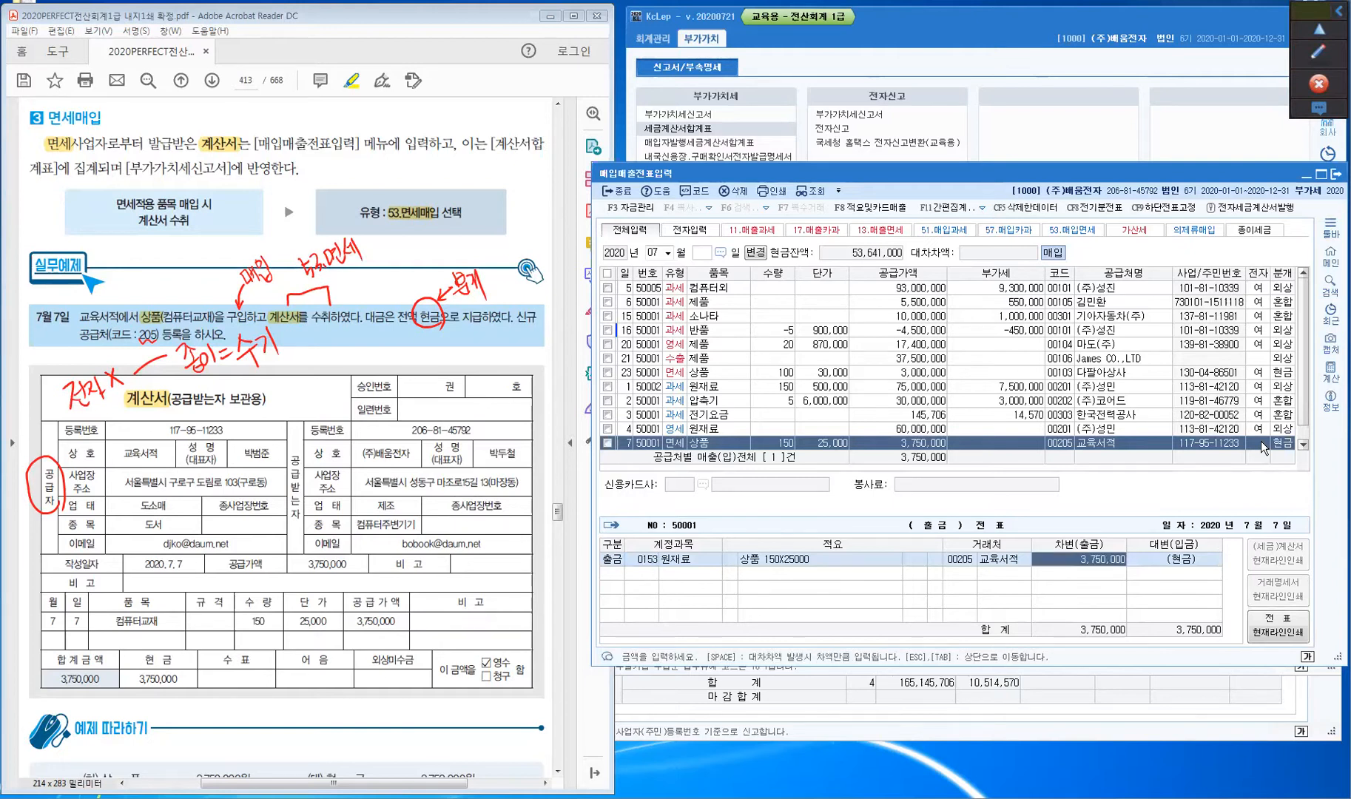
{"action": "key", "text": "Return"}
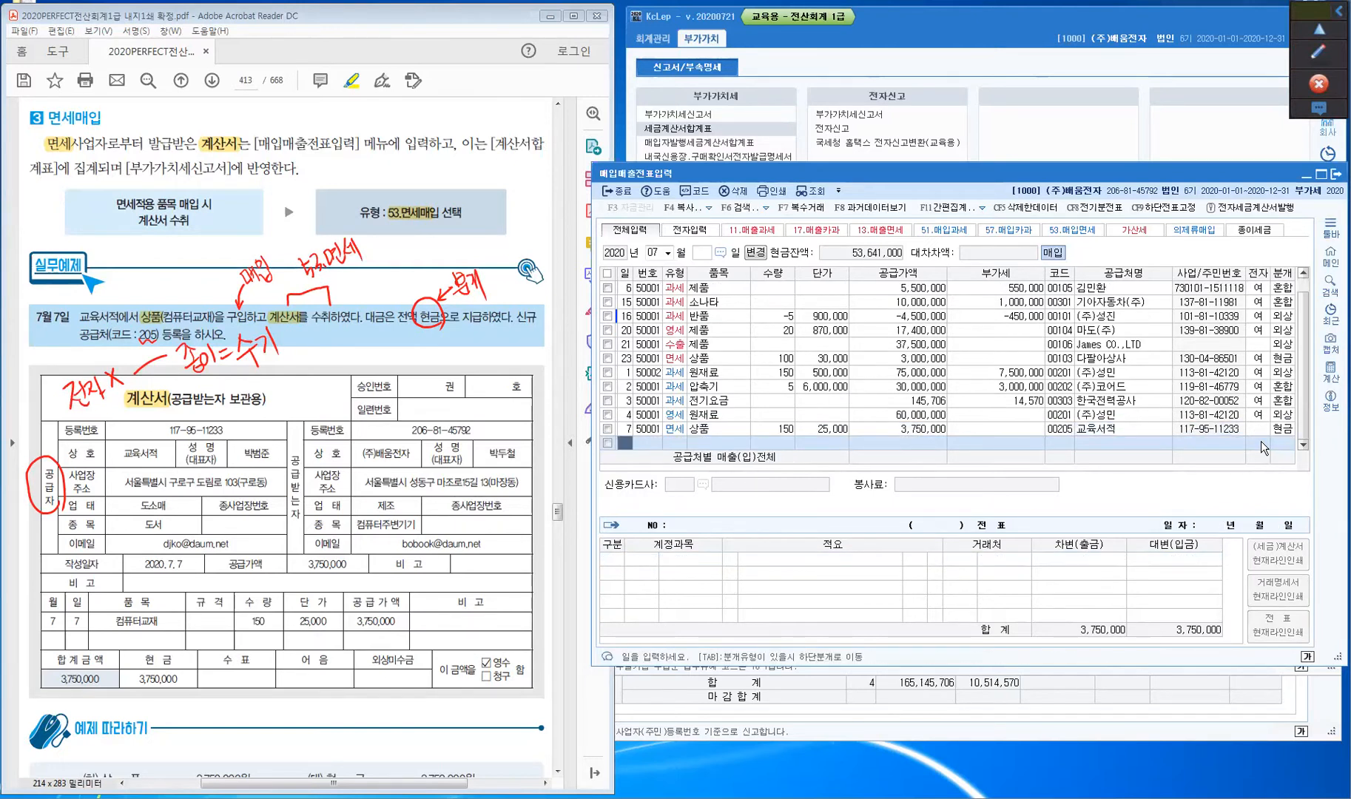
- Reopen the July 7 row and select the 0153 원재료 account code on its journal line
{"action": "key", "text": "Up"}
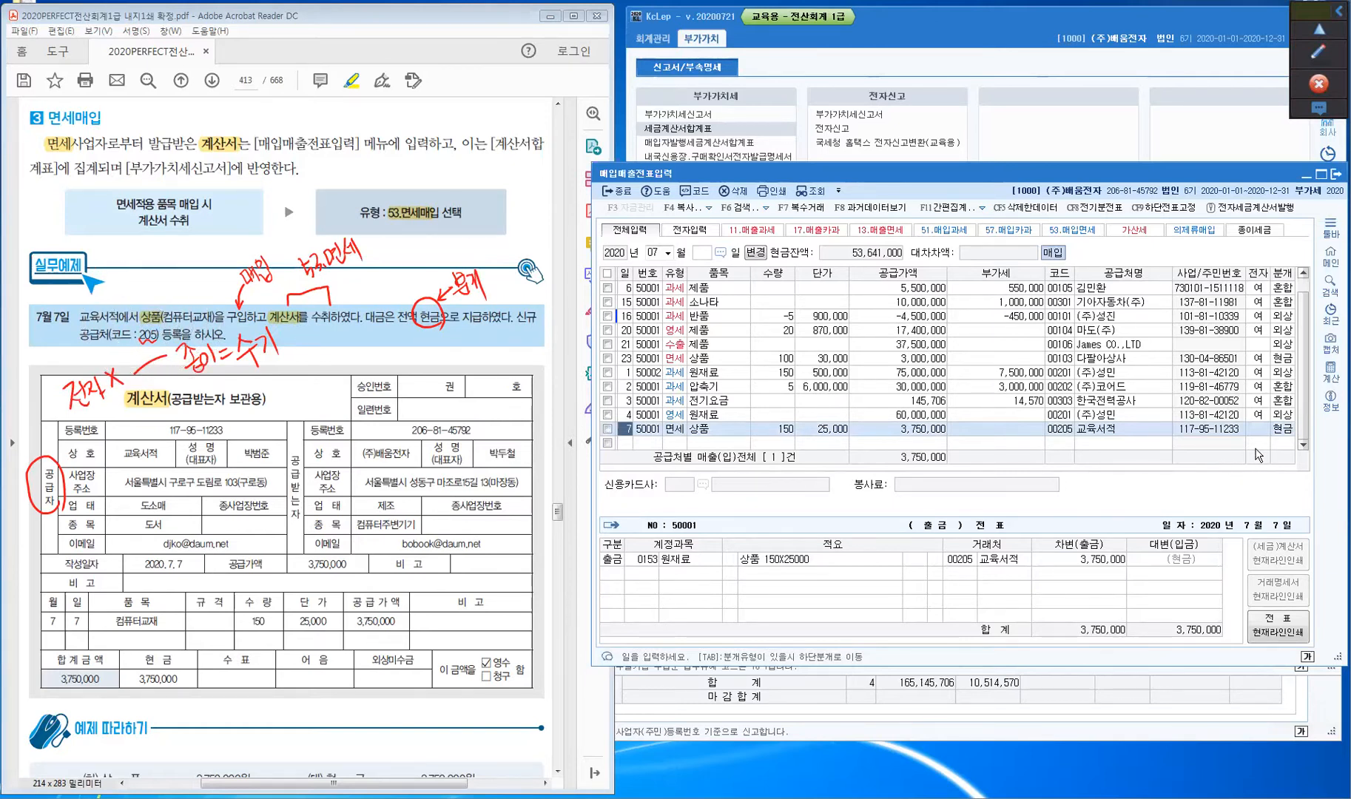
{"action": "left_click", "coordinate": [1280, 432]}
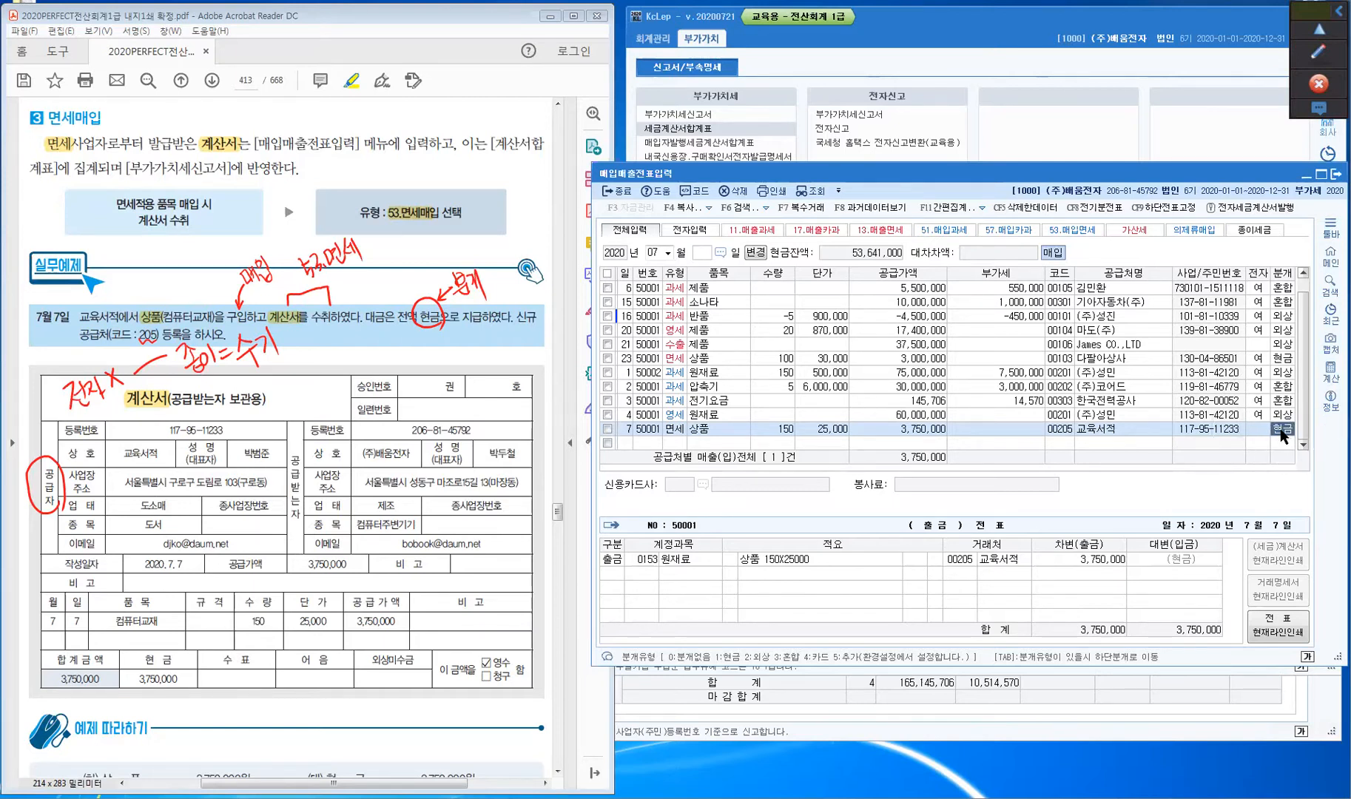
{"action": "left_click", "coordinate": [644, 561]}
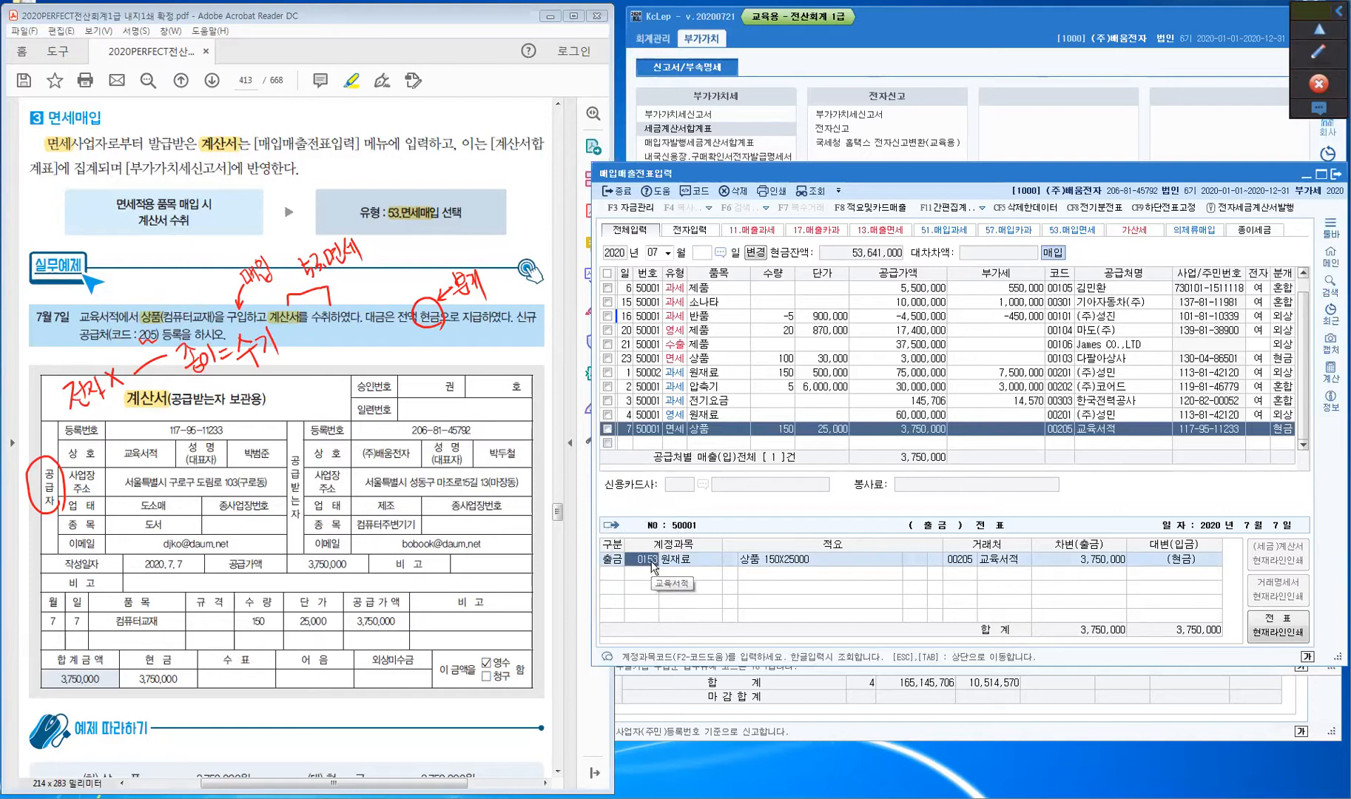
- Replace 원재료 with account 0146 상품 on the July 7 cash line and save the journal
{"action": "type", "text": "상품"}
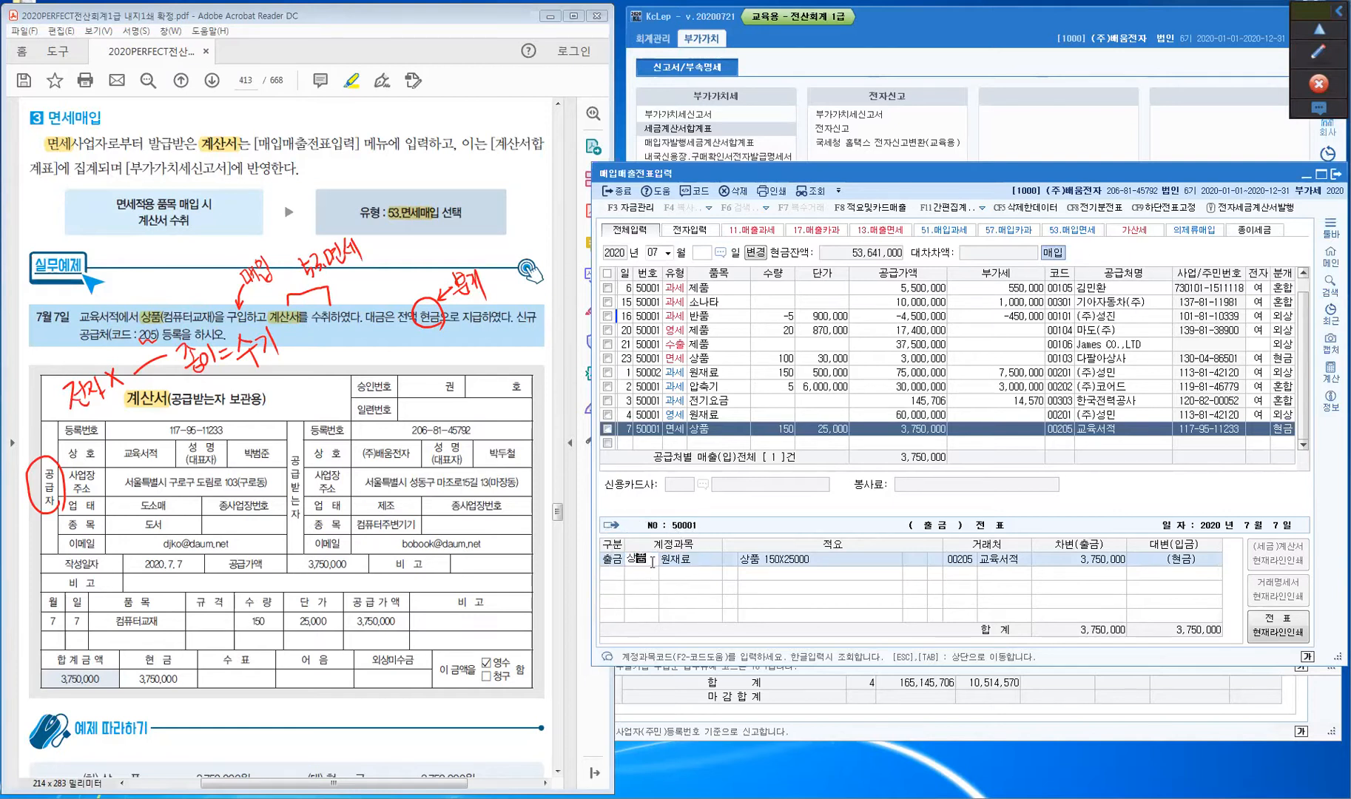
{"action": "key", "text": "Return"}
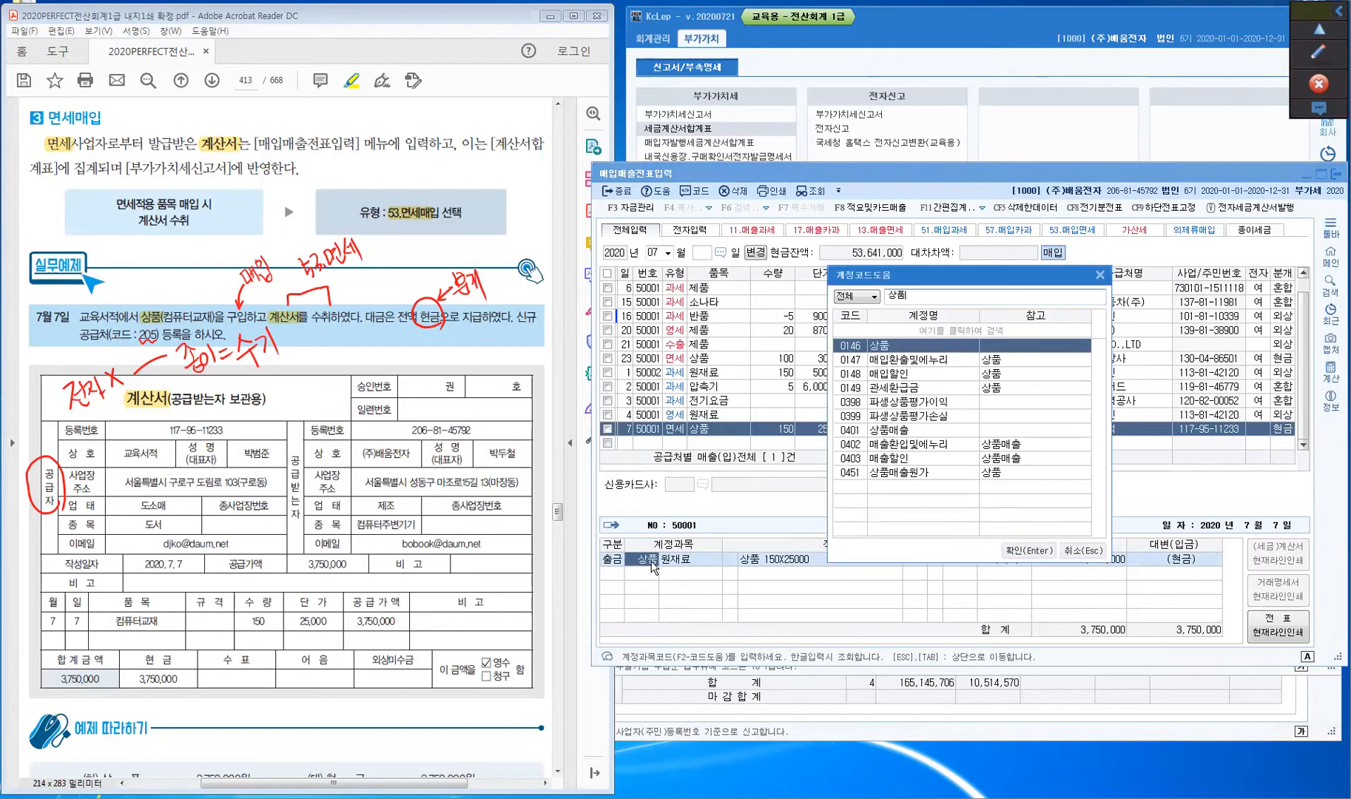
{"action": "key", "text": "Return"}
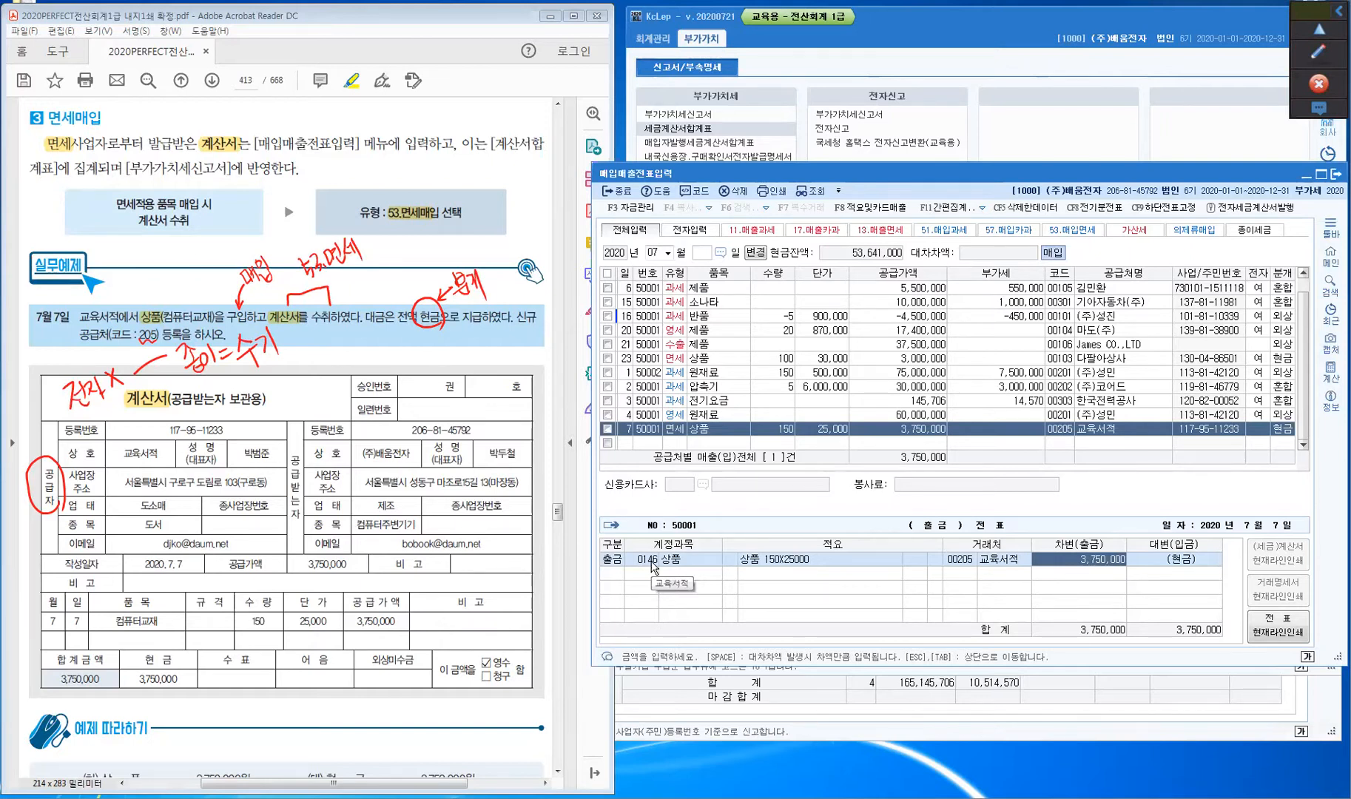
{"action": "key", "text": "Return"}
- Recheck the July 7 row and clear all handwritten screen annotations
{"action": "key", "text": "Up"}
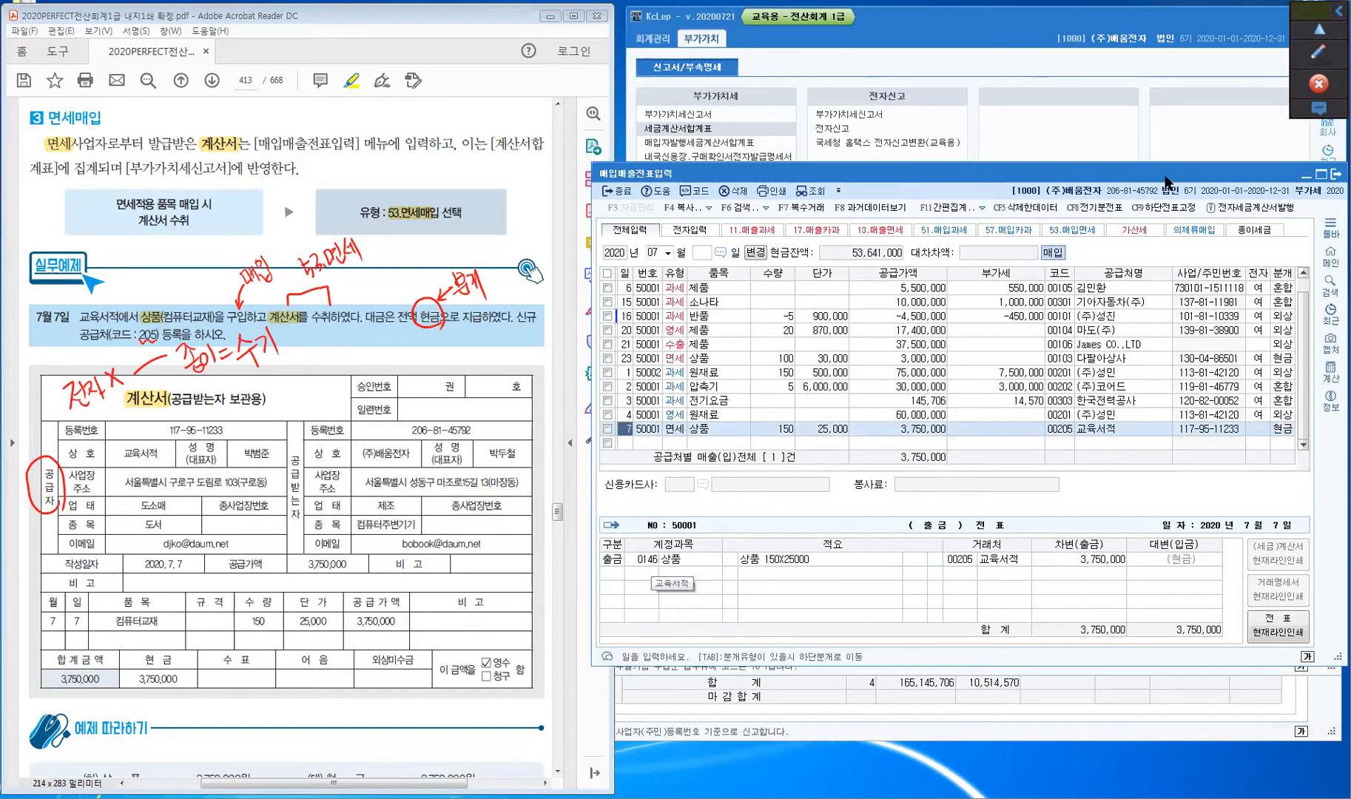
{"action": "left_click", "coordinate": [1315, 31]}
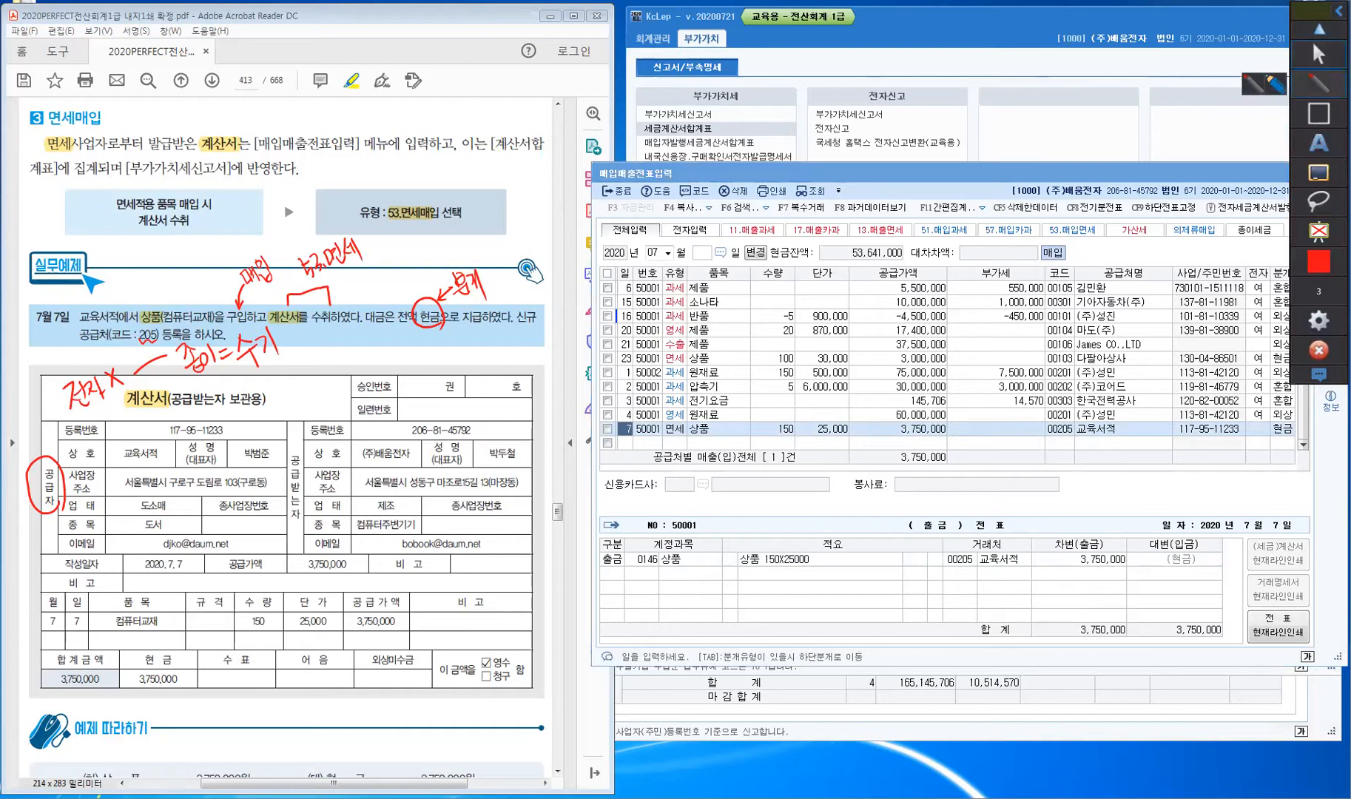
{"action": "left_click", "coordinate": [1318, 232]}
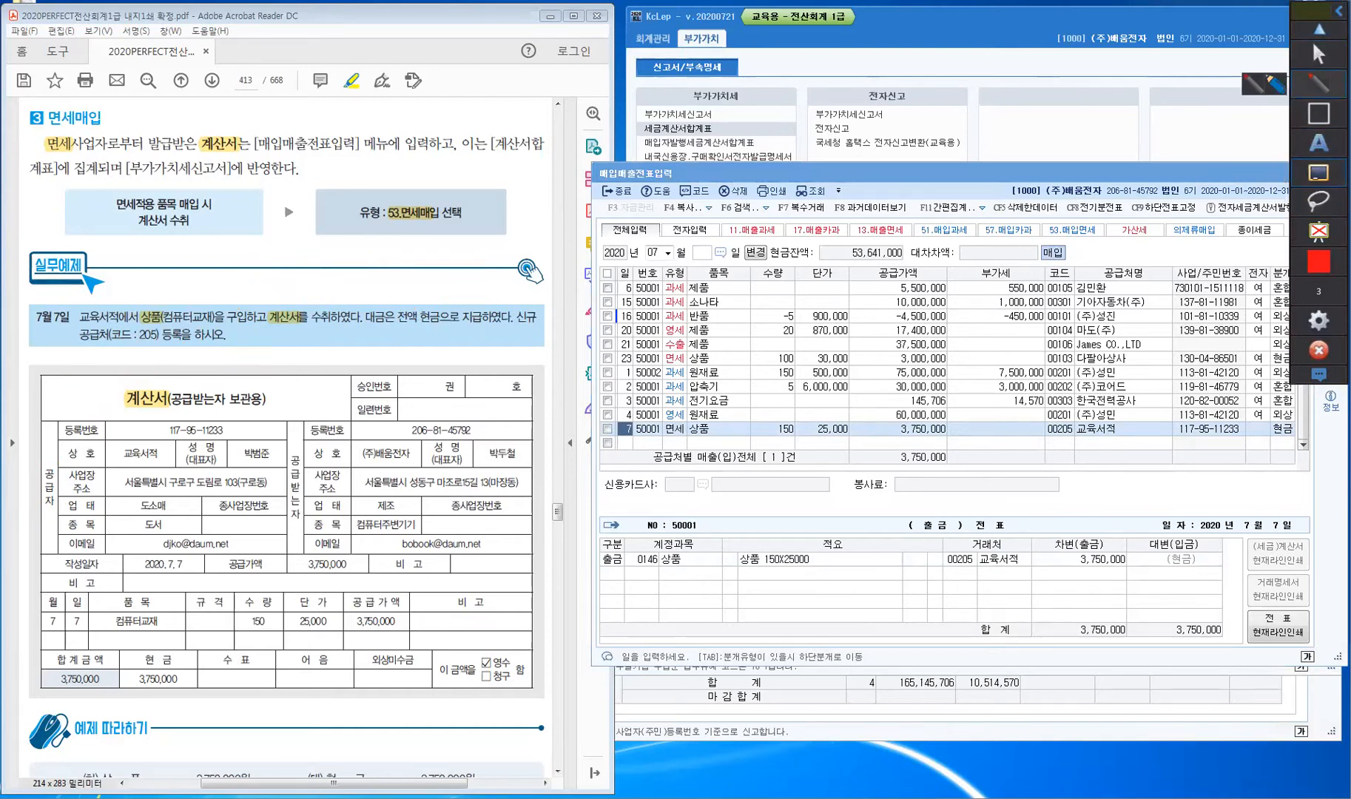
- Find the textbook's VAT return step for the 2020-07-01 to 2020-09-30 regular filing
{"action": "left_click", "coordinate": [1319, 56]}
{"action": "left_click", "coordinate": [329, 294]}
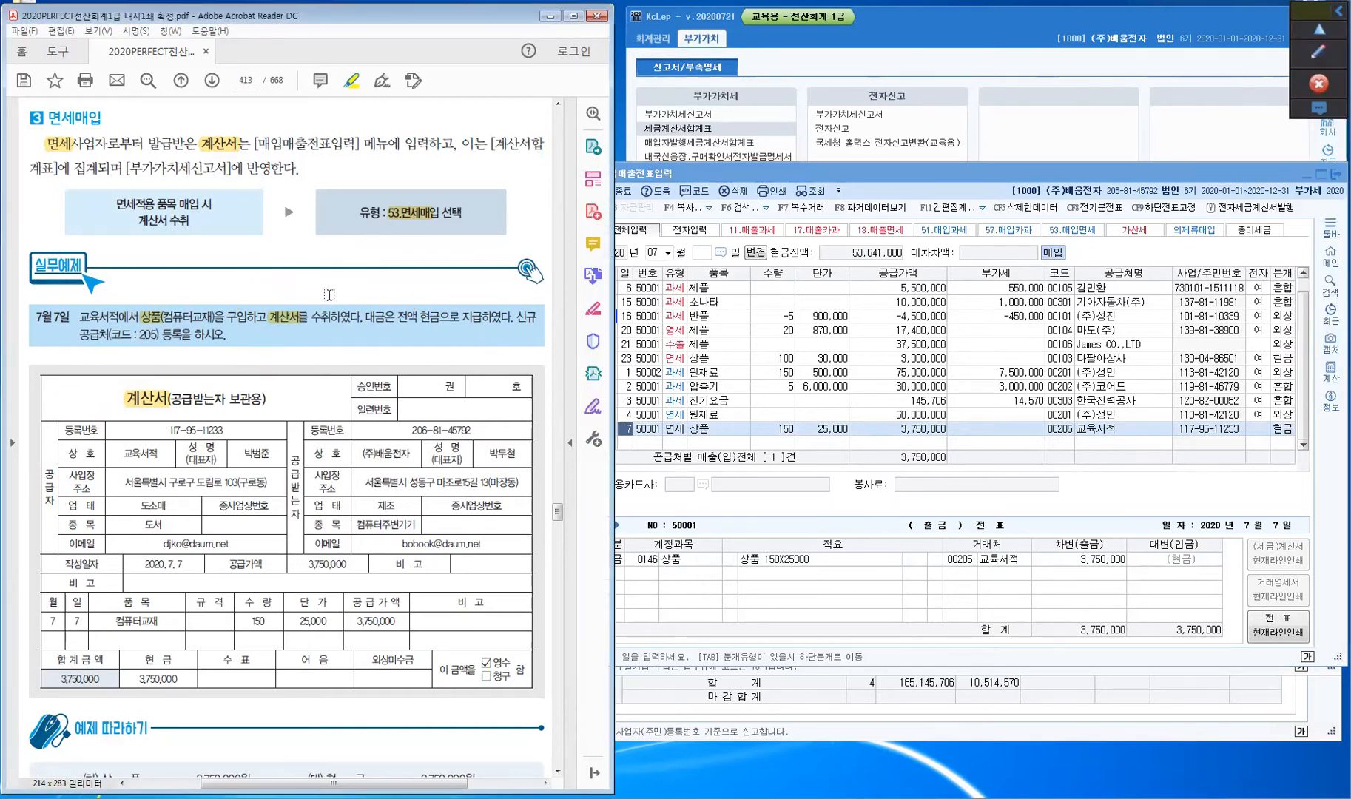
{"action": "scroll", "coordinate": [329, 294], "scroll_direction": "down", "scroll_amount": 5}
{"action": "scroll", "coordinate": [330, 295], "scroll_direction": "down", "scroll_amount": 15}
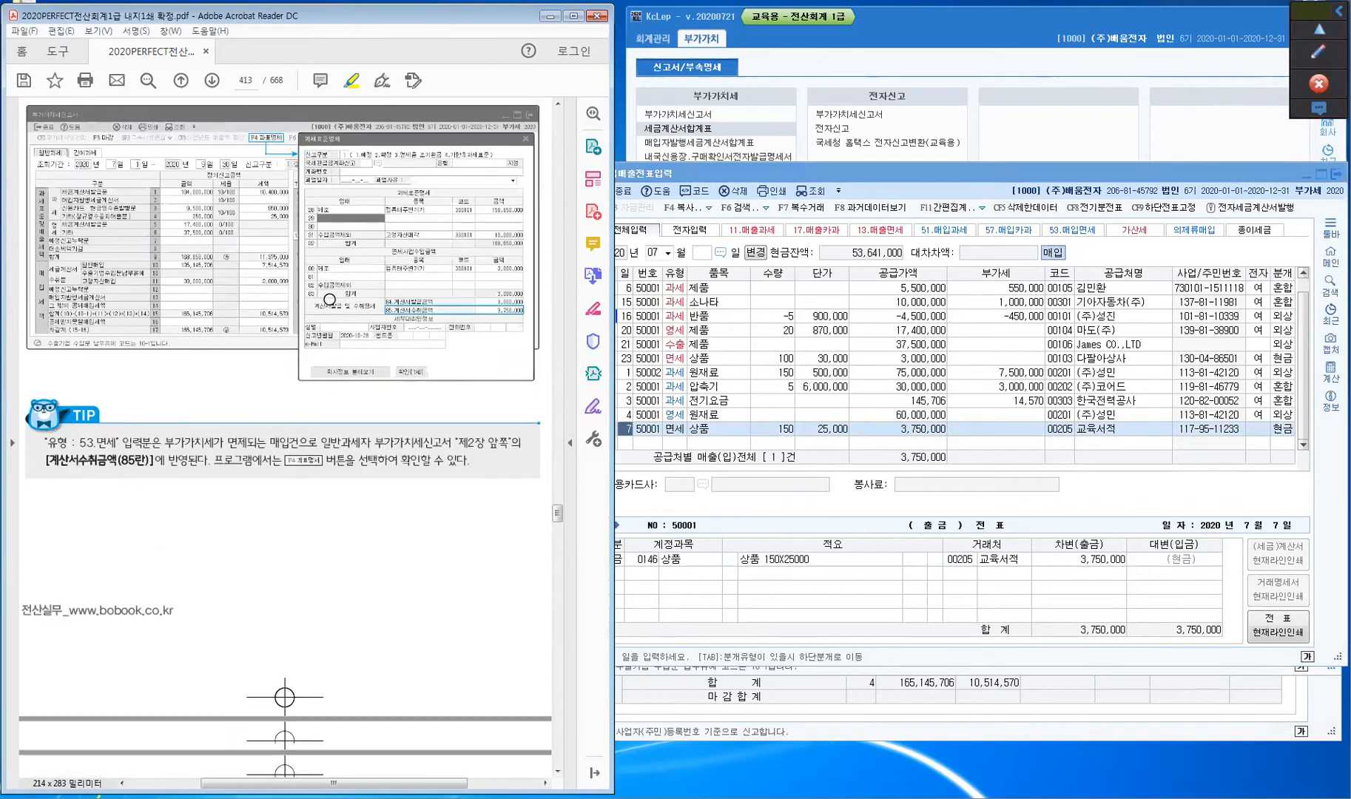
{"action": "scroll", "coordinate": [329, 299], "scroll_direction": "up", "scroll_amount": 3}
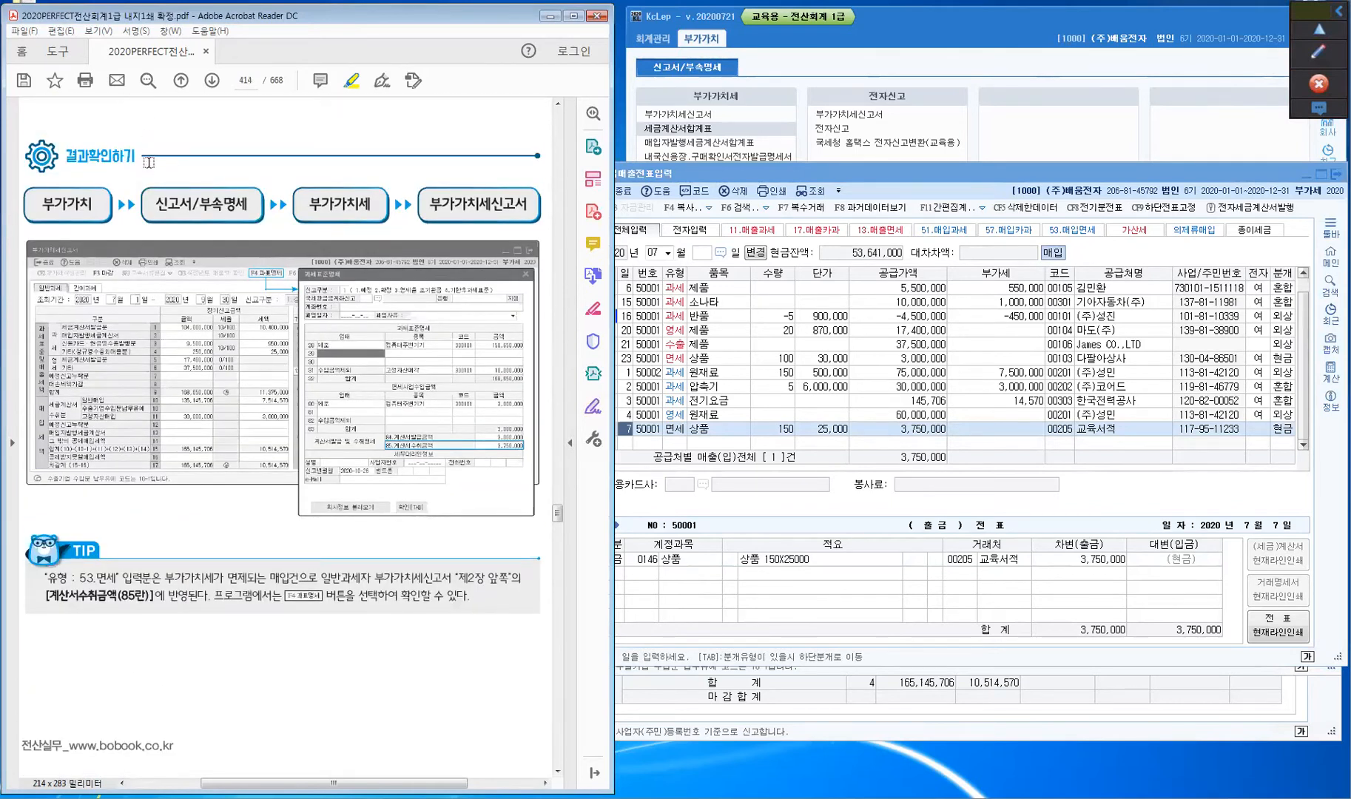
{"action": "left_click", "coordinate": [496, 206]}
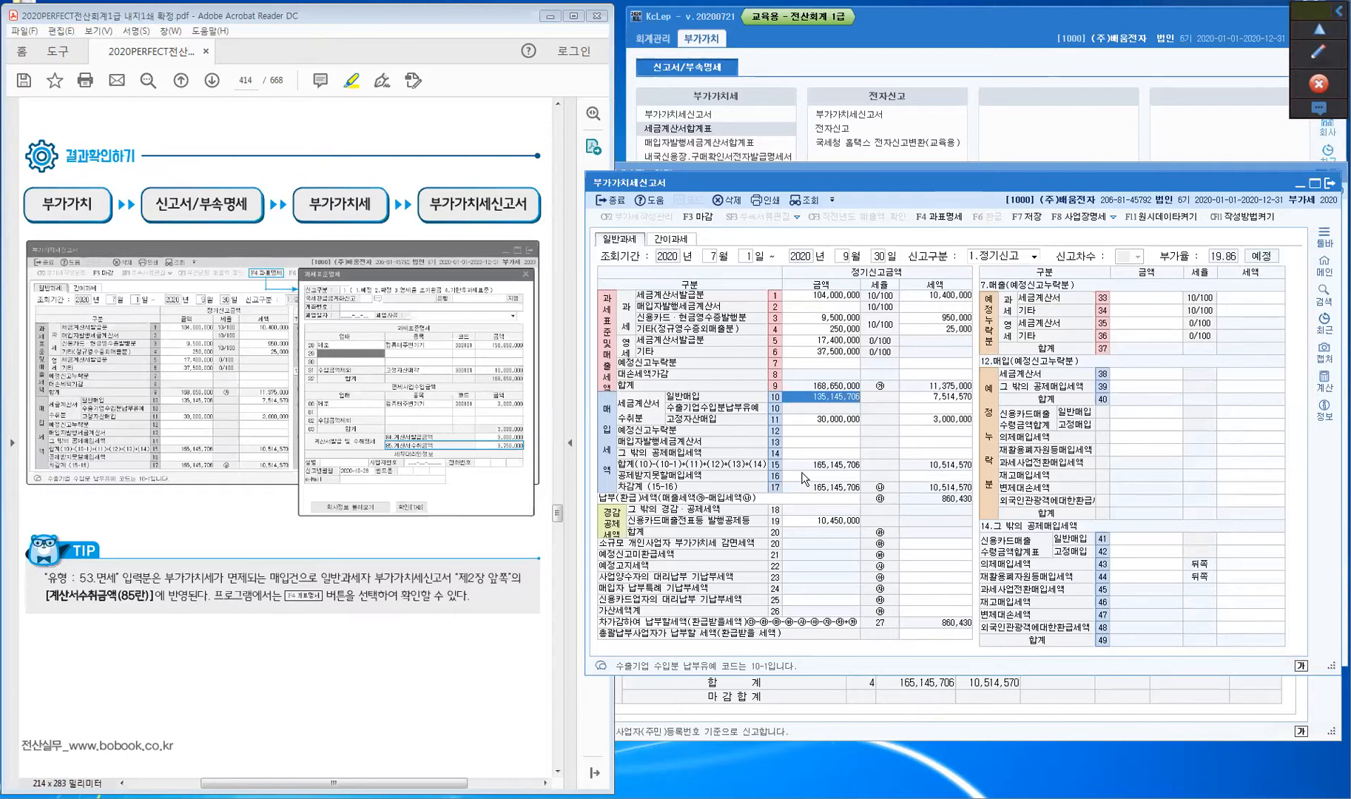
- Reload the July–September return without saved data and open the 과표명세 breakdown
{"action": "left_click", "coordinate": [813, 204]}
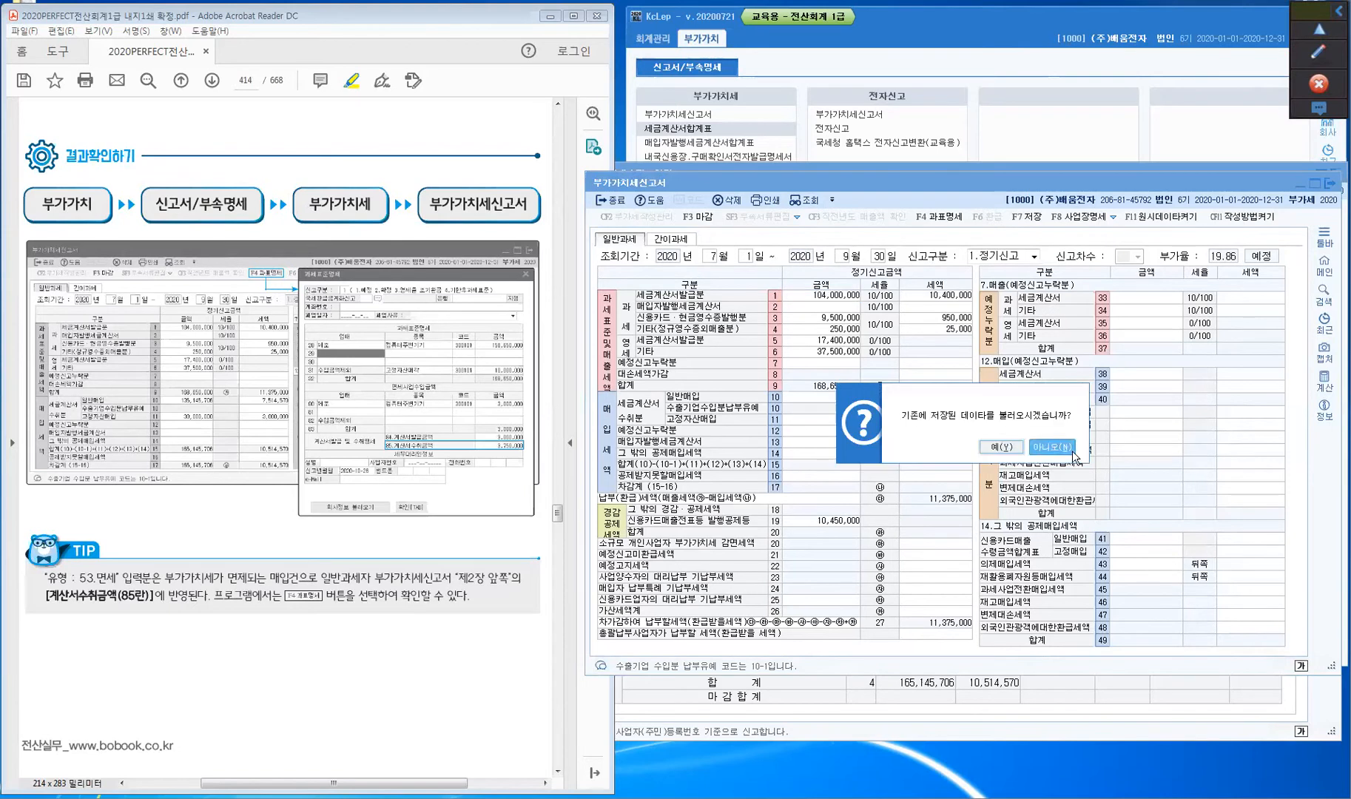
{"action": "left_click", "coordinate": [1074, 459]}
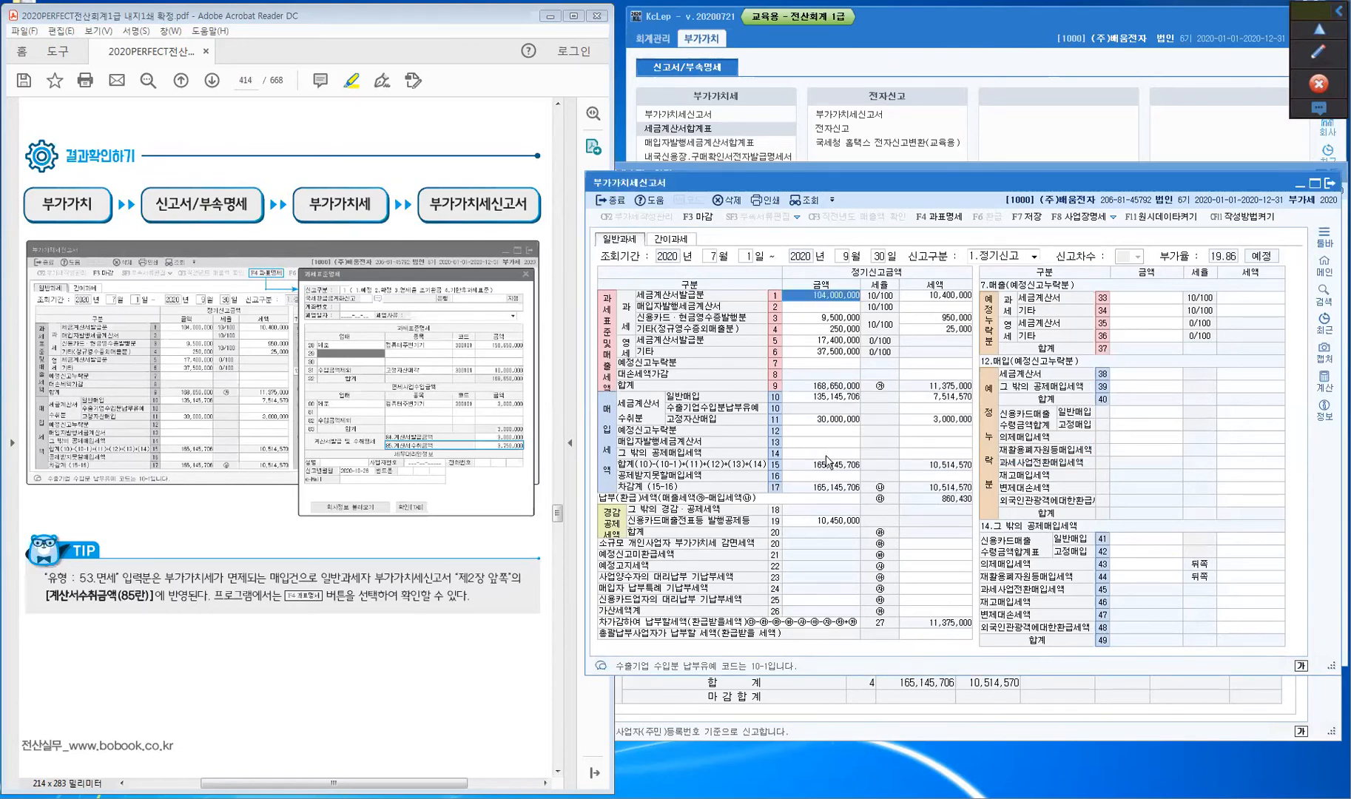
{"action": "left_click", "coordinate": [944, 222]}
{"action": "key", "text": "ctrl"}
{"action": "key", "text": "ctrl"}
{"action": "key", "text": "ctrl"}
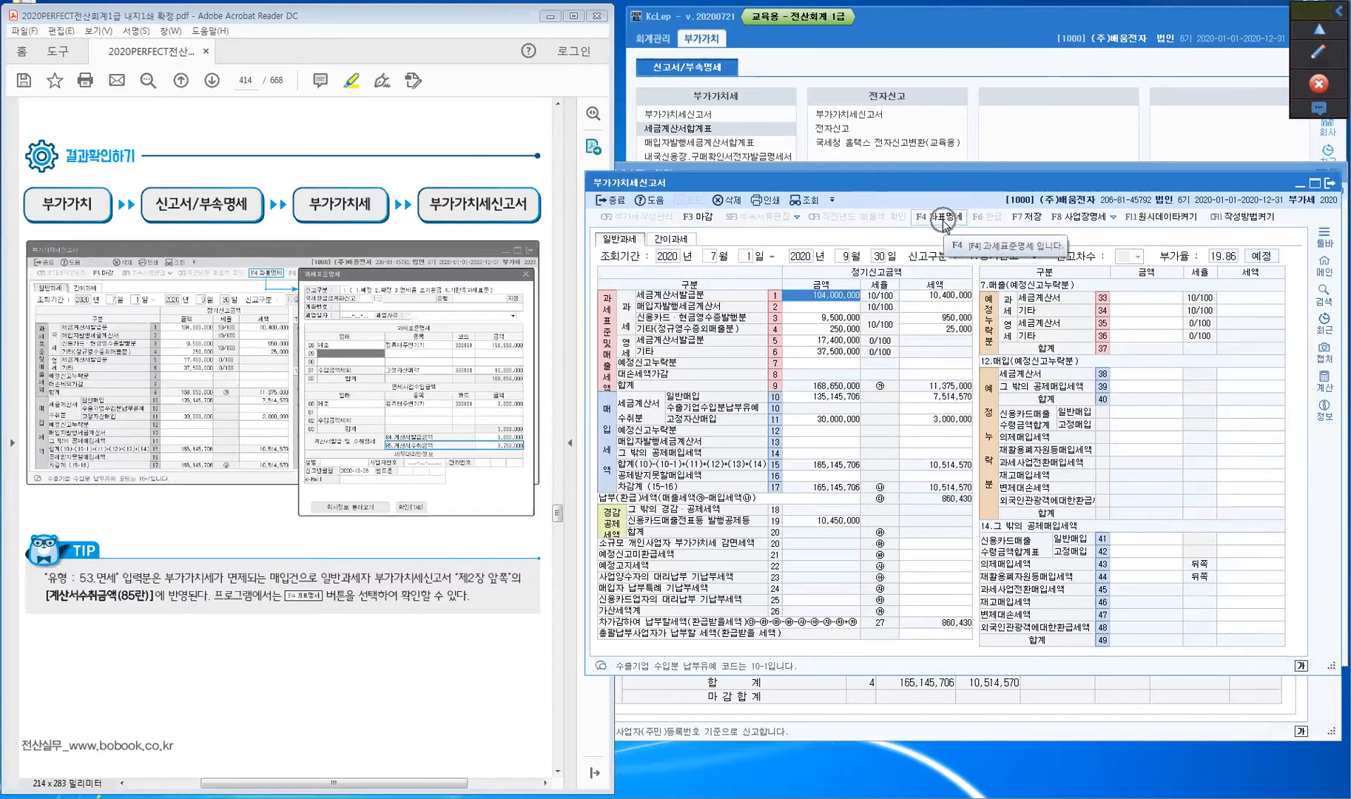
{"action": "left_click", "coordinate": [943, 219]}
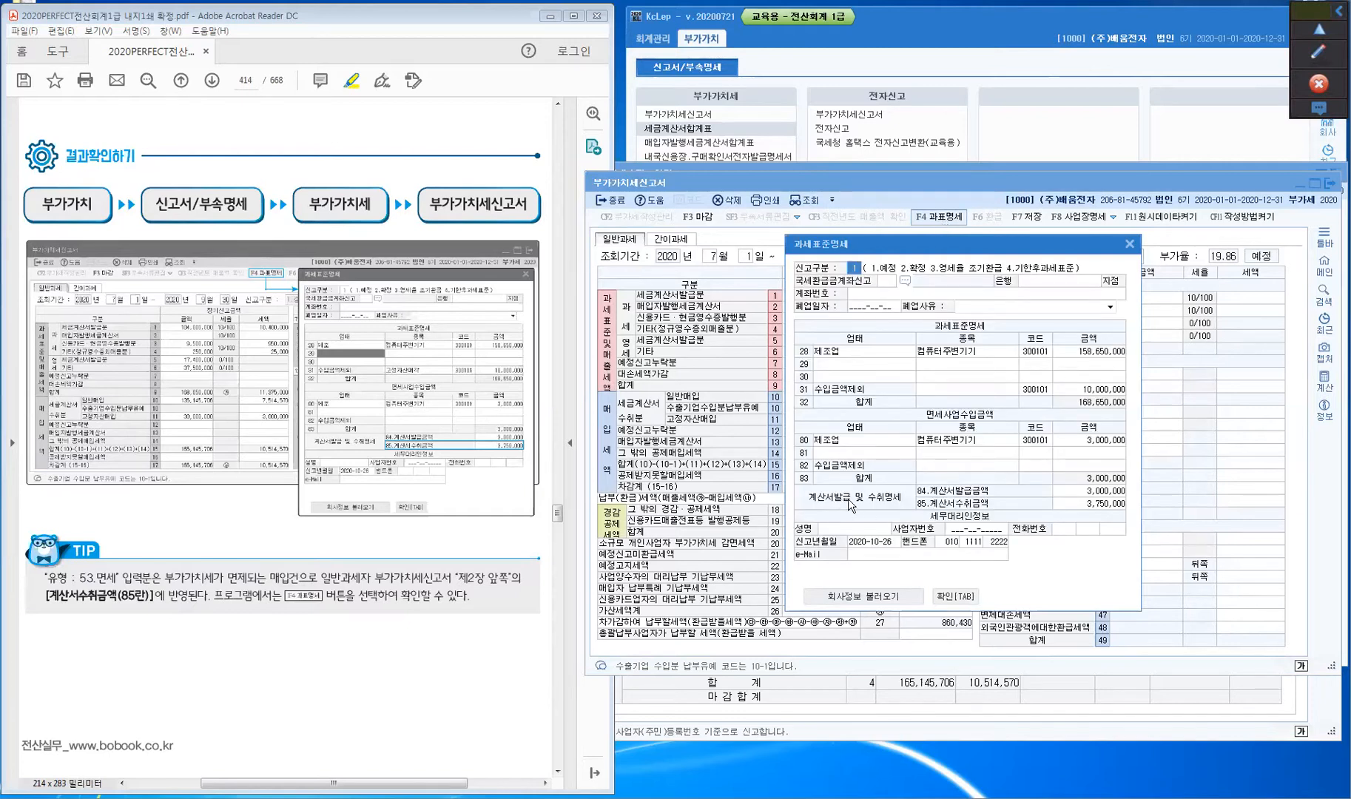
{"action": "key", "text": "ctrl"}
{"action": "key", "text": "ctrl"}
- Confirm line 85 shows 3,750,000 invoice receipts, then close the breakdown with 확인
{"action": "key", "text": "ctrl"}
{"action": "key", "text": "ctrl"}
{"action": "key", "text": "ctrl"}
{"action": "key", "text": "ctrl"}
{"action": "key", "text": "ctrl"}
{"action": "left_click", "coordinate": [1077, 506]}
{"action": "key", "text": "ctrl"}
{"action": "key", "text": "ctrl"}
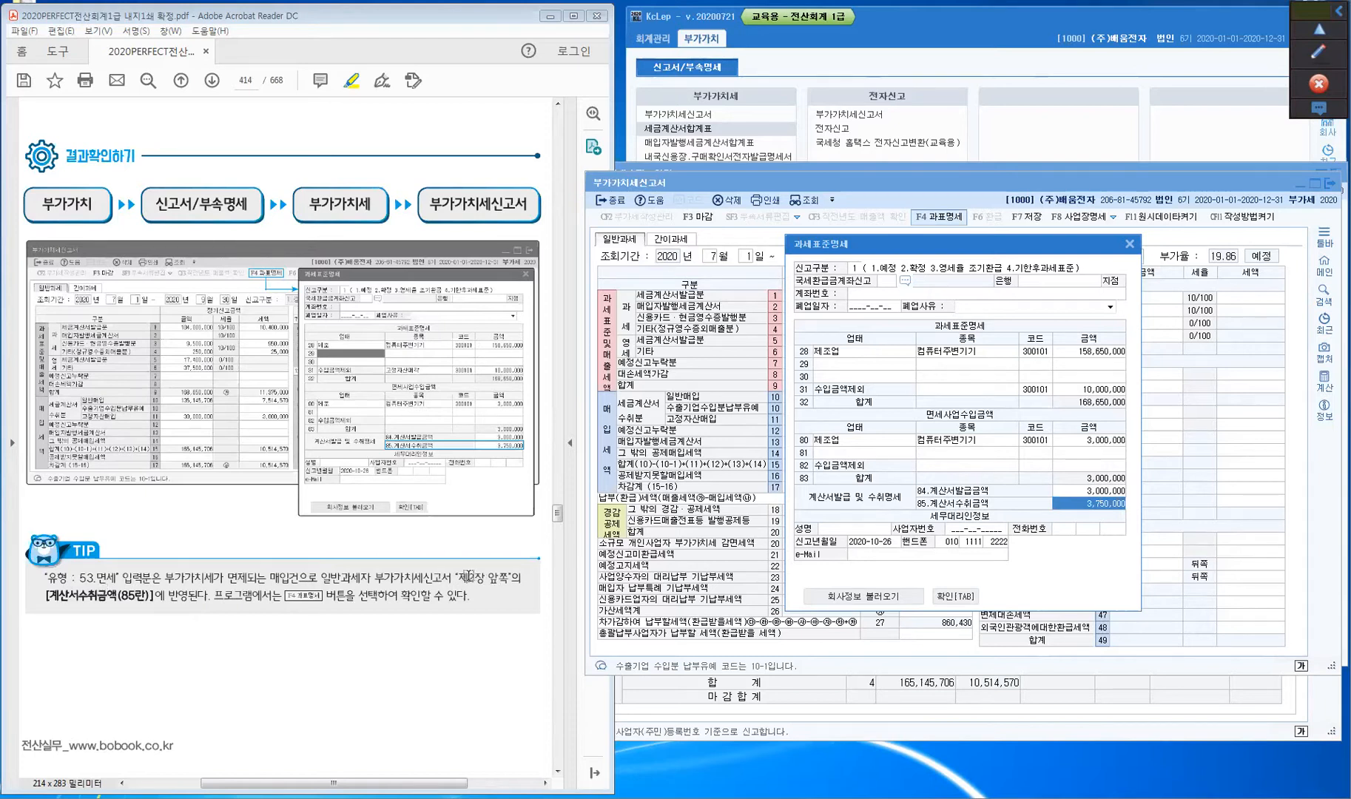
{"action": "left_click_drag", "start_coordinate": [455, 578], "coordinate": [510, 578]}
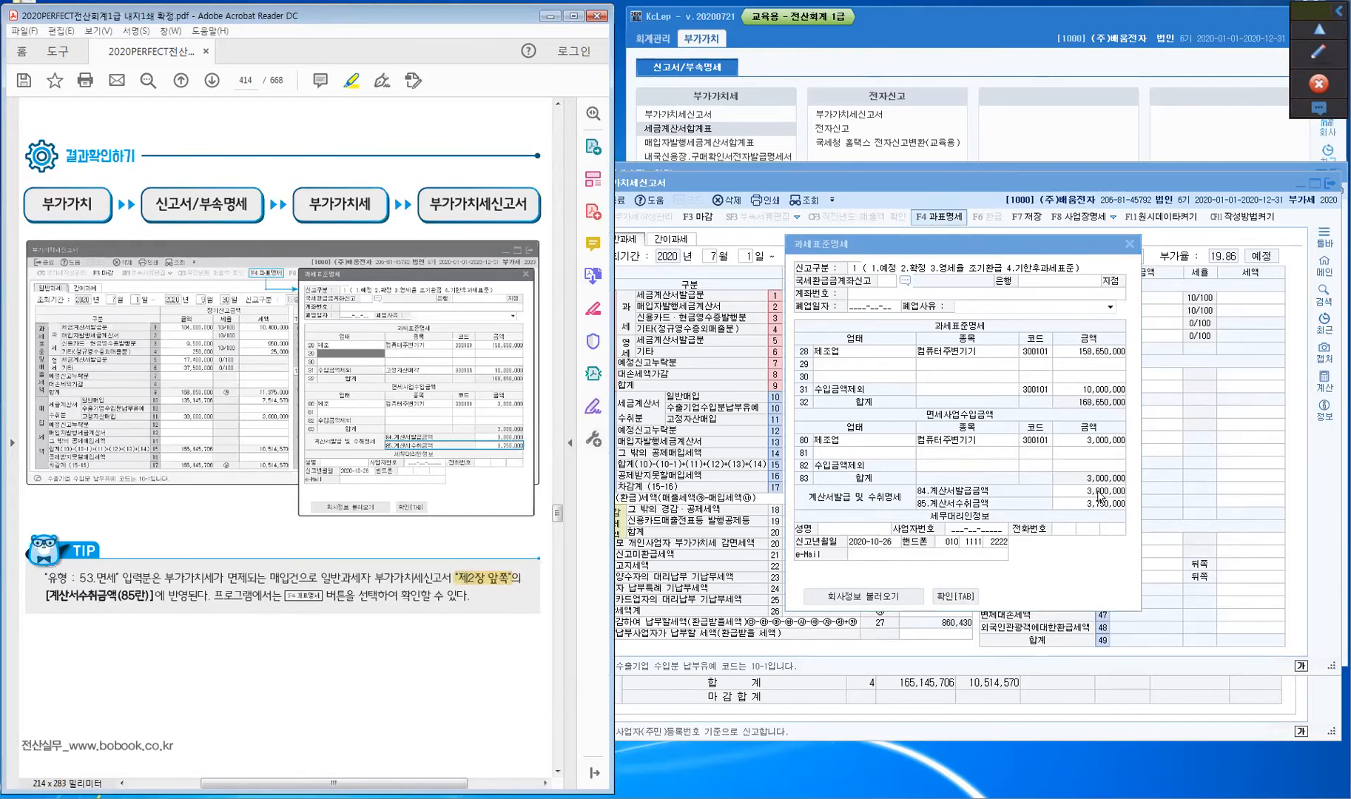
{"action": "left_click", "coordinate": [958, 597]}
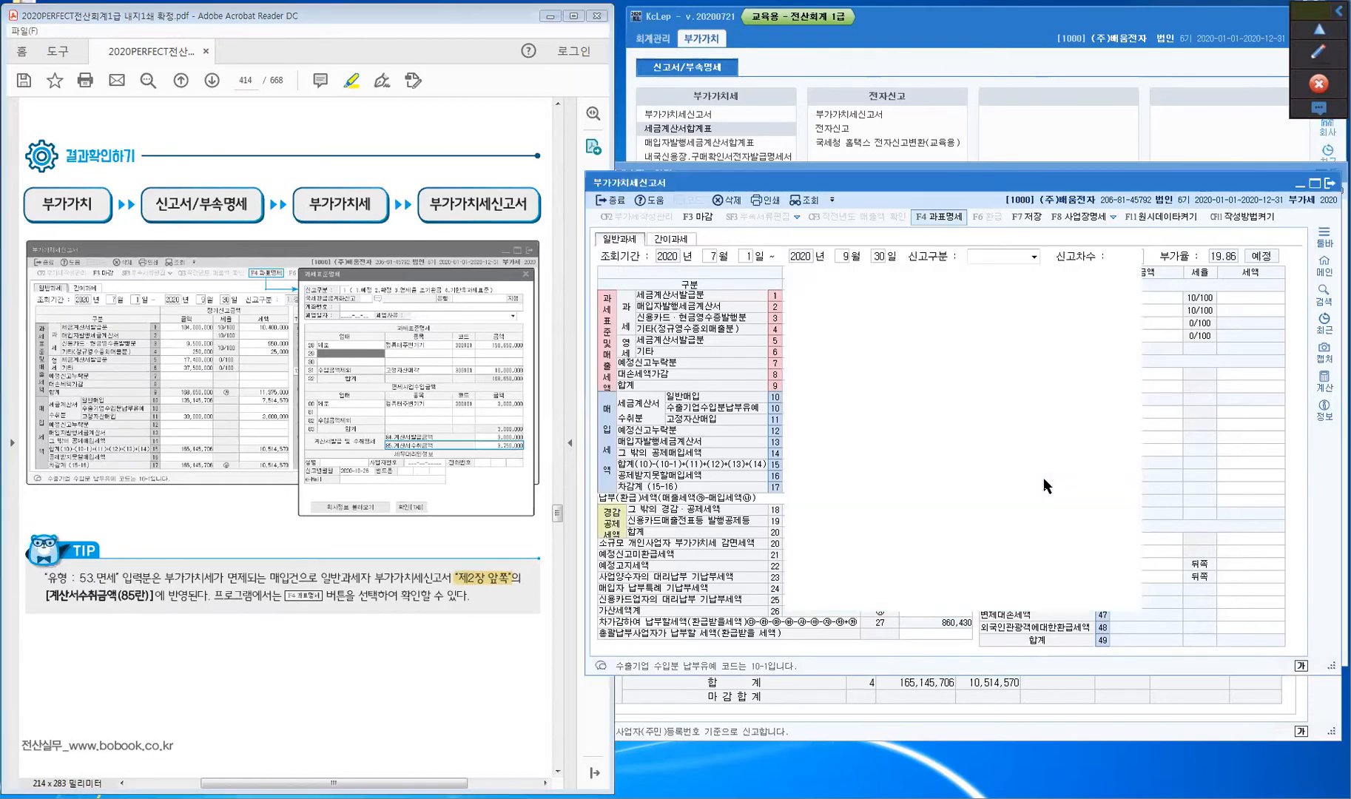
- Scroll the textbook to page 415's 불공제 매입 section and the July 8 car exercise
{"action": "left_click", "coordinate": [198, 671]}
{"action": "scroll", "coordinate": [199, 671], "scroll_direction": "down", "scroll_amount": 5}
{"action": "scroll", "coordinate": [199, 671], "scroll_direction": "down", "scroll_amount": 5}
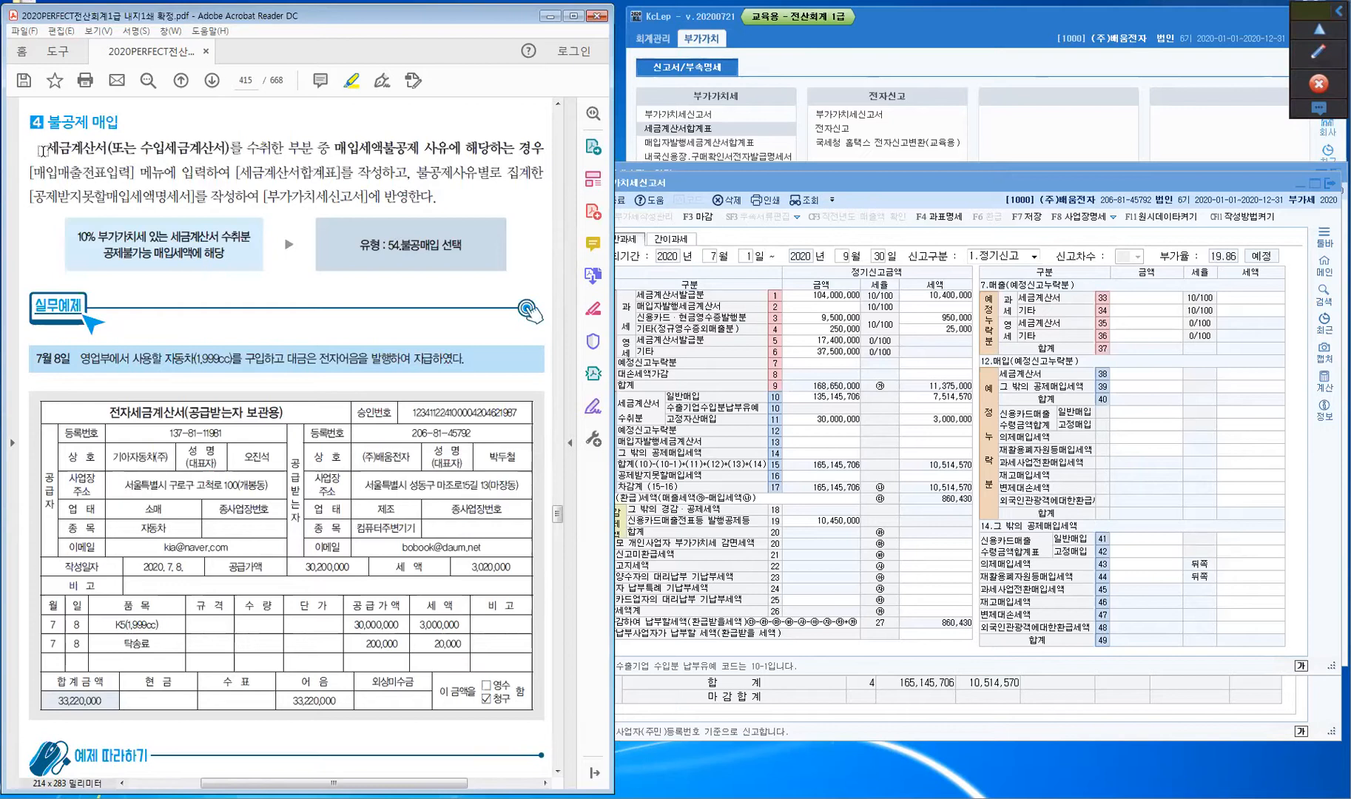
- Highlight the tax invoice, non-deductible condition, 54.불공매입 and 세금계산서합계표 phrases in the textbook
{"action": "left_click_drag", "start_coordinate": [42, 150], "coordinate": [273, 150]}
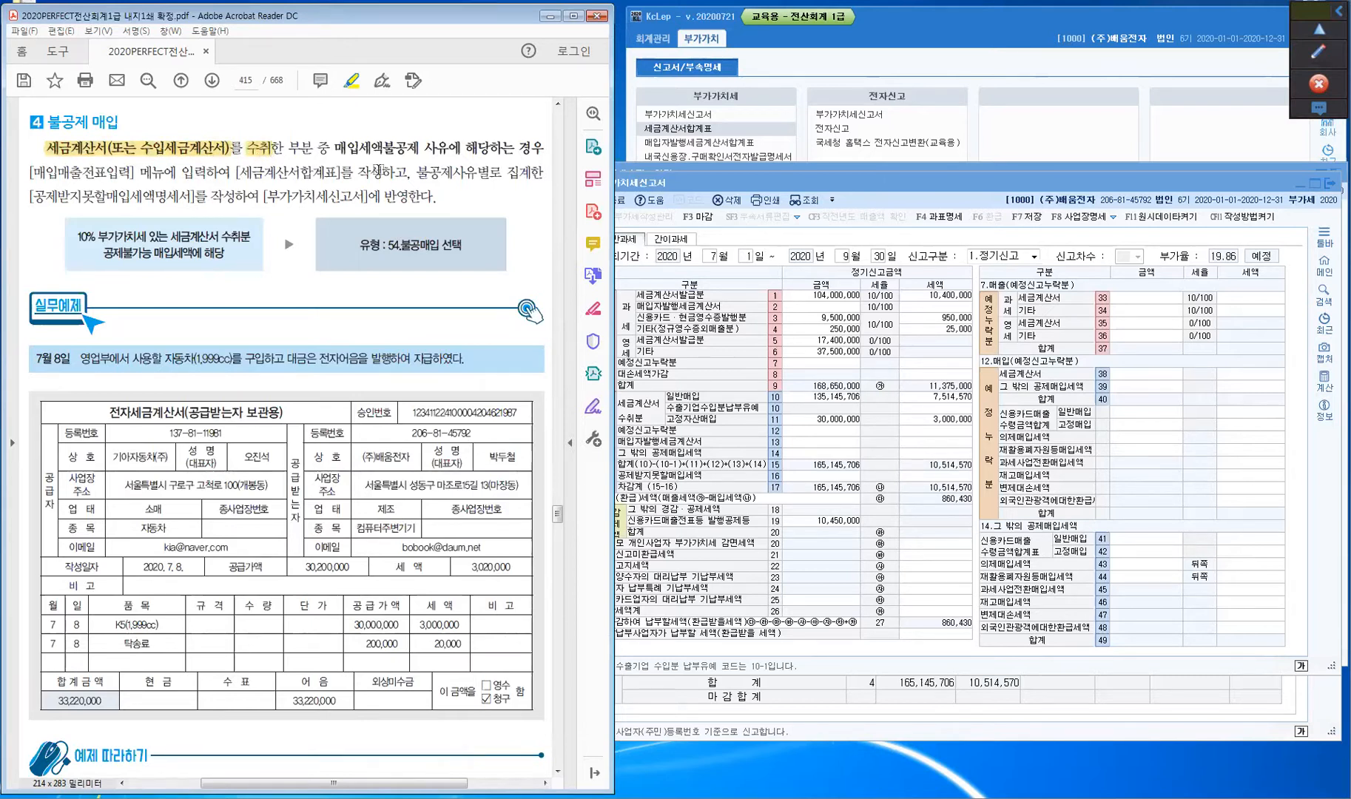
{"action": "left_click_drag", "start_coordinate": [332, 148], "coordinate": [536, 148]}
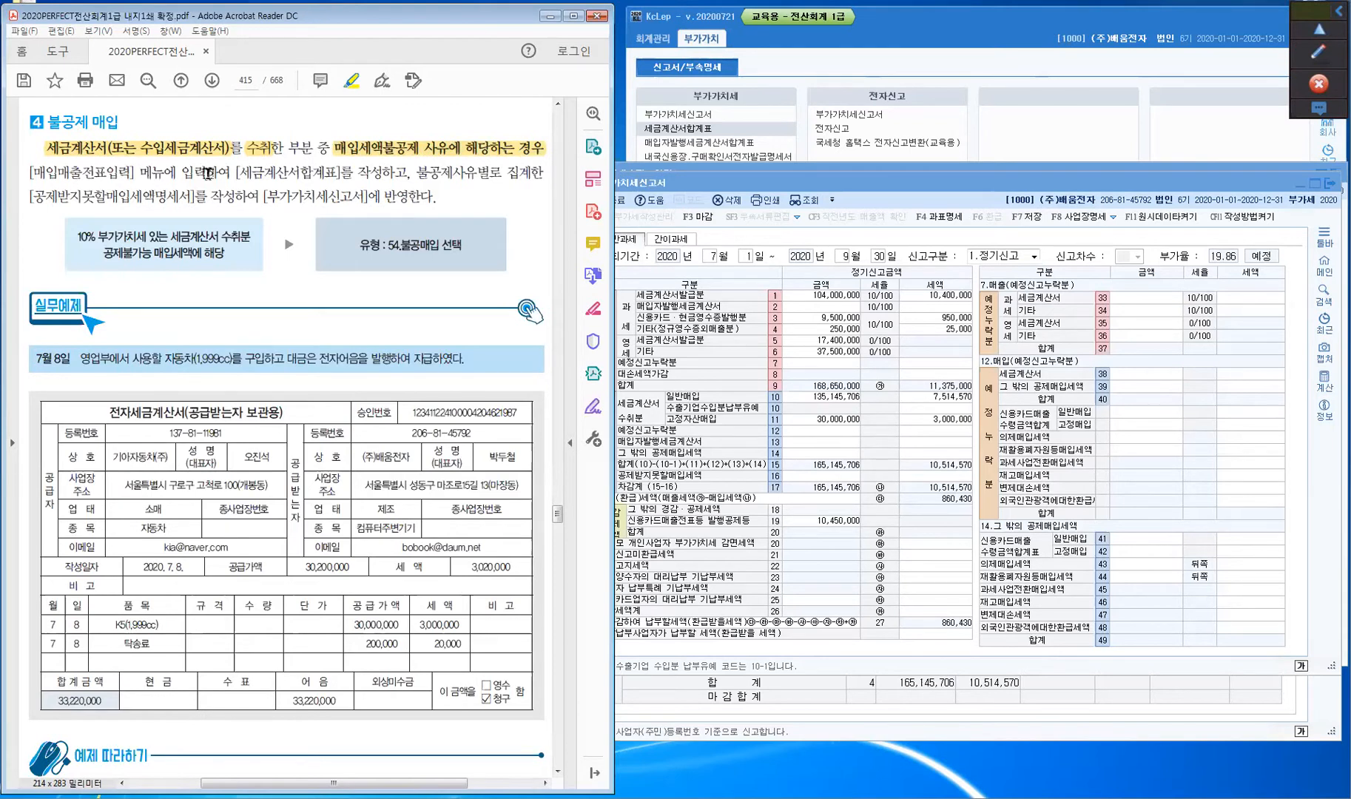
{"action": "left_click_drag", "start_coordinate": [104, 252], "coordinate": [156, 255]}
{"action": "left_click_drag", "start_coordinate": [383, 247], "coordinate": [419, 290]}
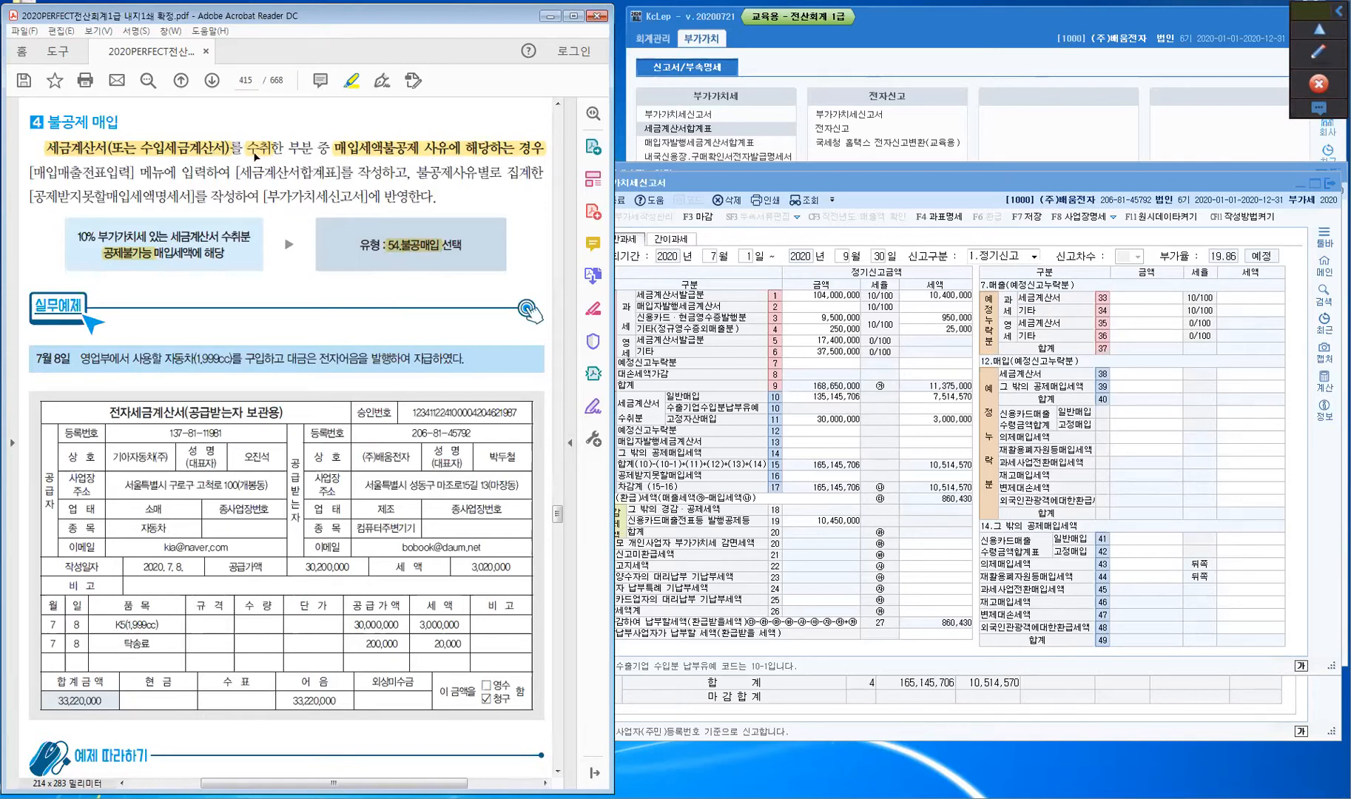
{"action": "left_click_drag", "start_coordinate": [235, 173], "coordinate": [338, 174]}
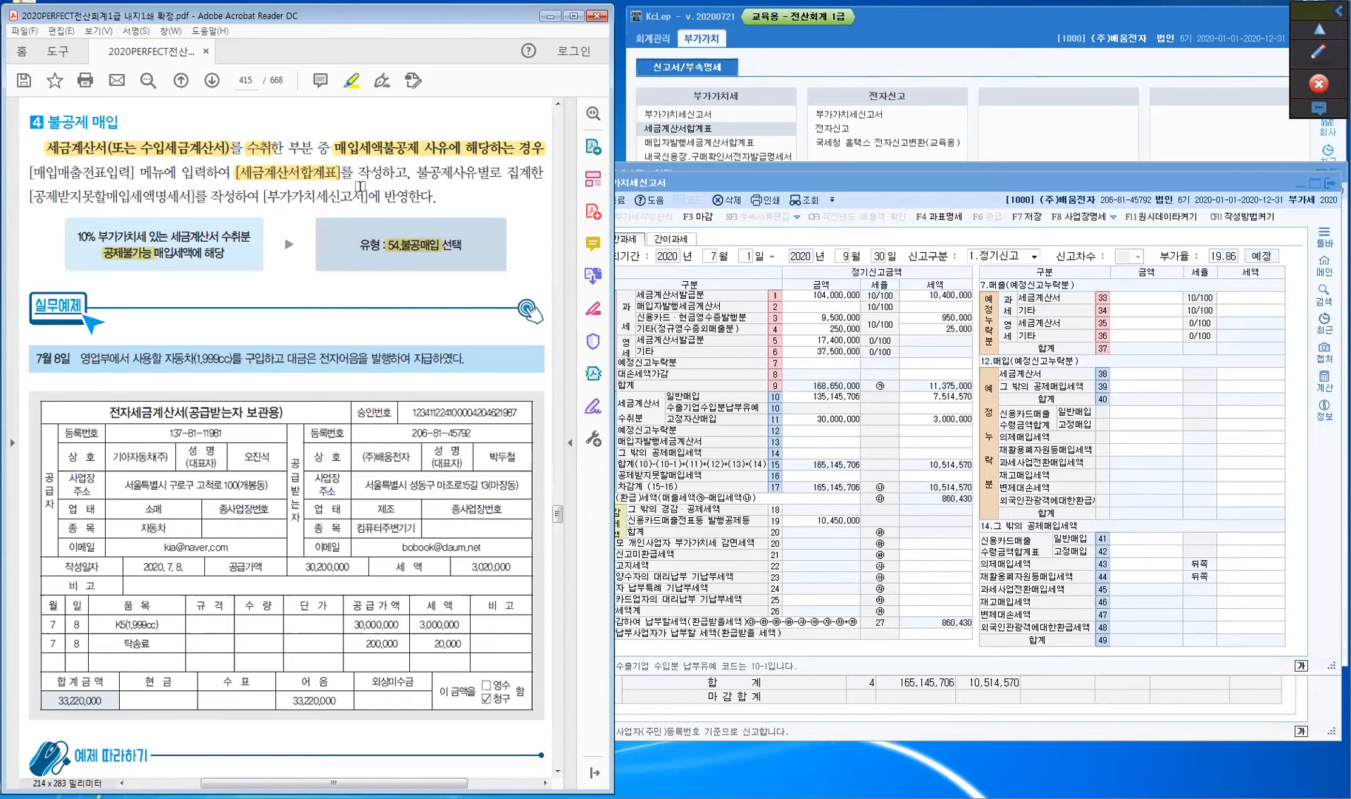
- Show section 16 공제받지못할매입세액 of the July–September VAT return
{"action": "left_click", "coordinate": [873, 185]}
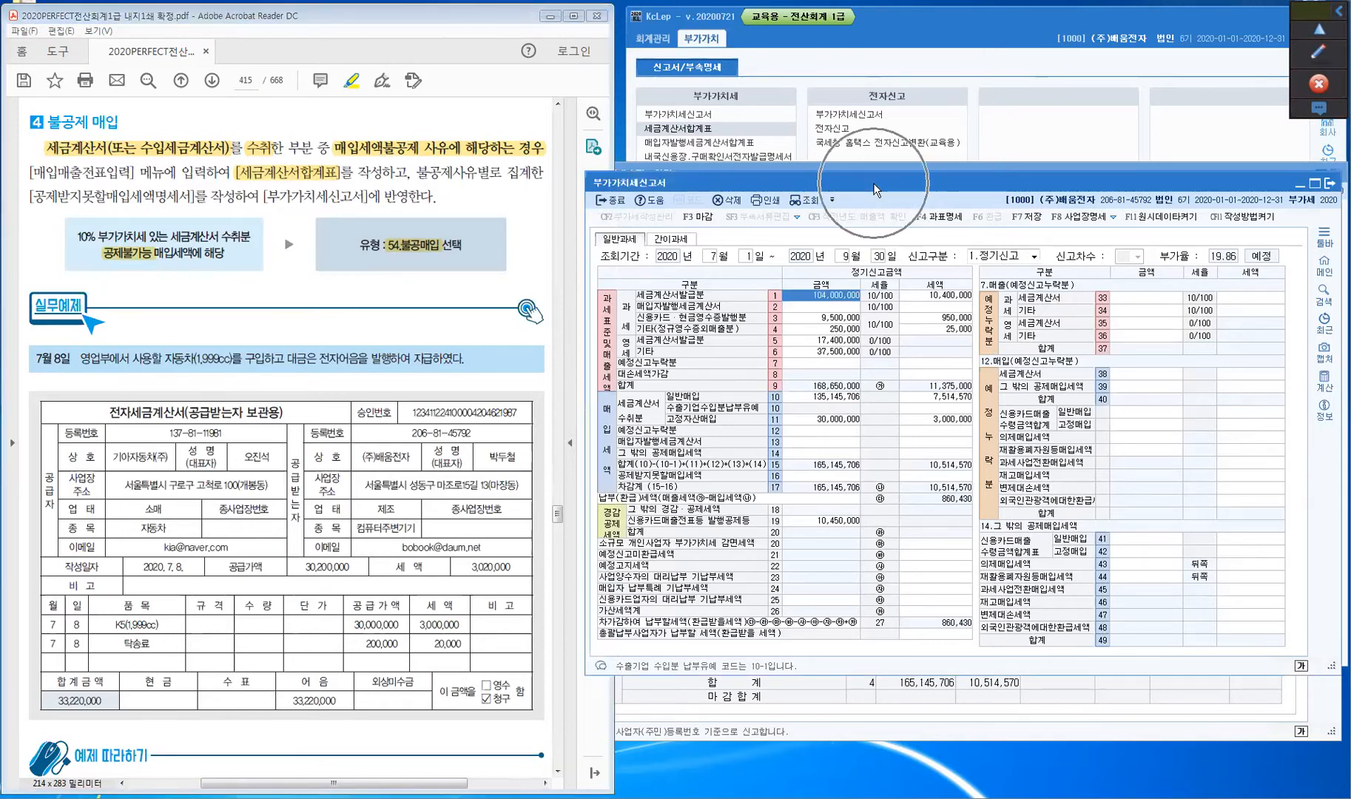
{"action": "left_click", "coordinate": [614, 186]}
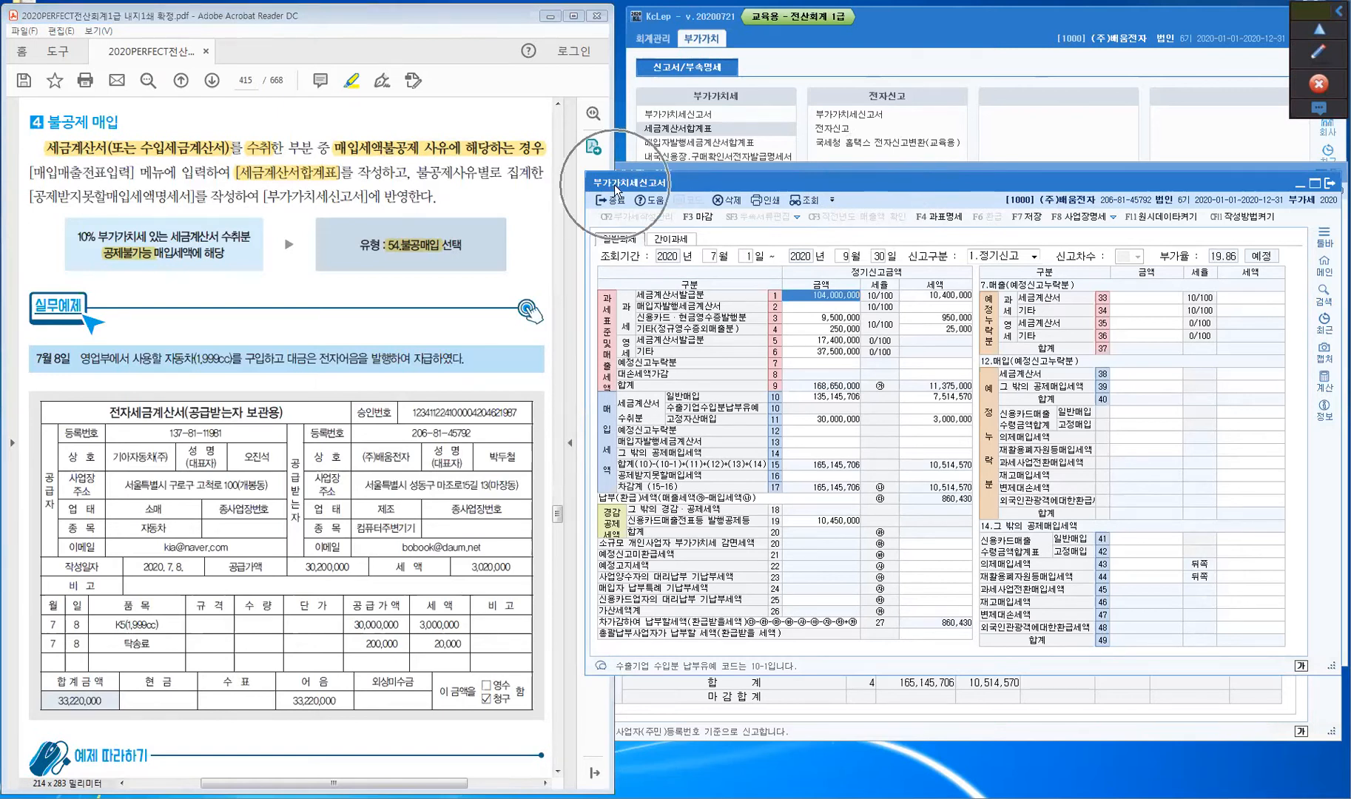
{"action": "left_click", "coordinate": [632, 419]}
{"action": "key", "text": "ctrl"}
{"action": "key", "text": "ctrl"}
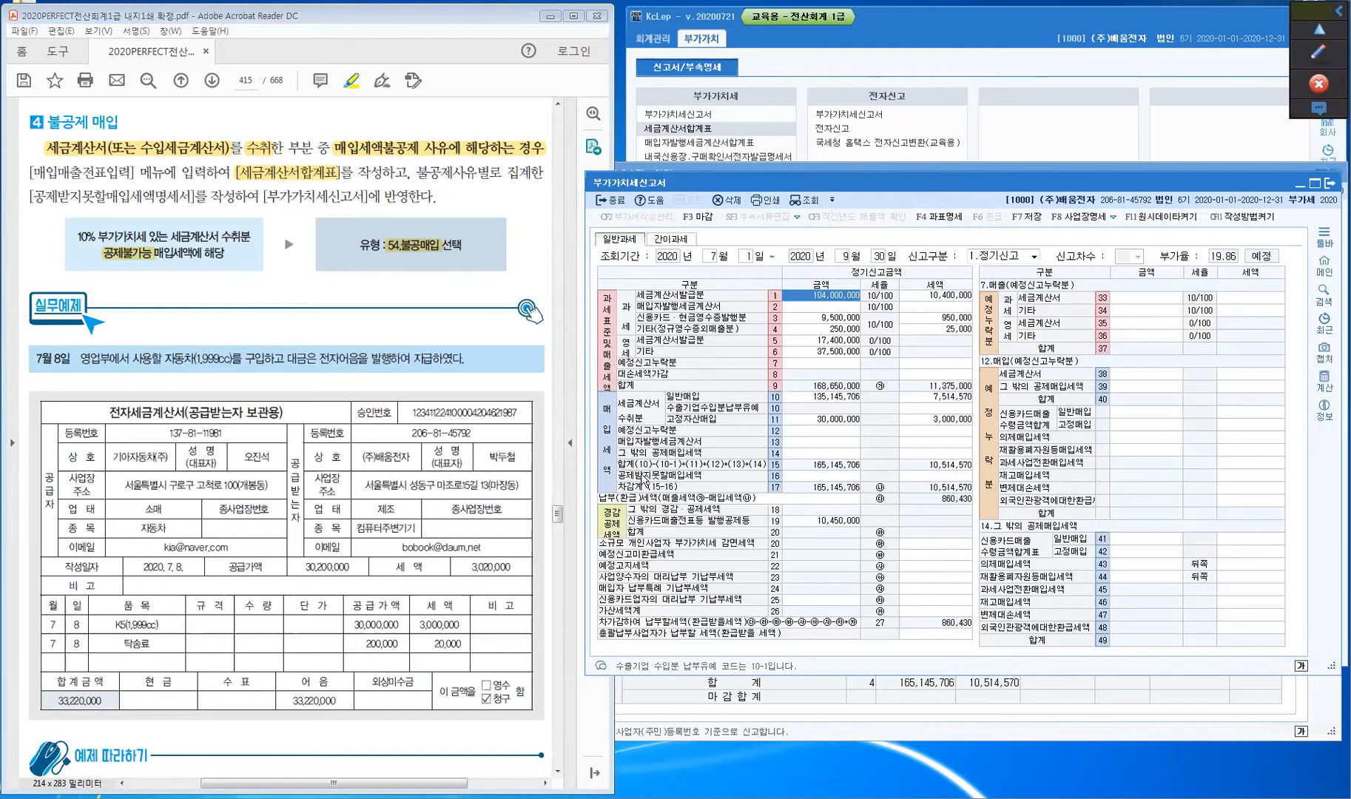
{"action": "left_click", "coordinate": [792, 475]}
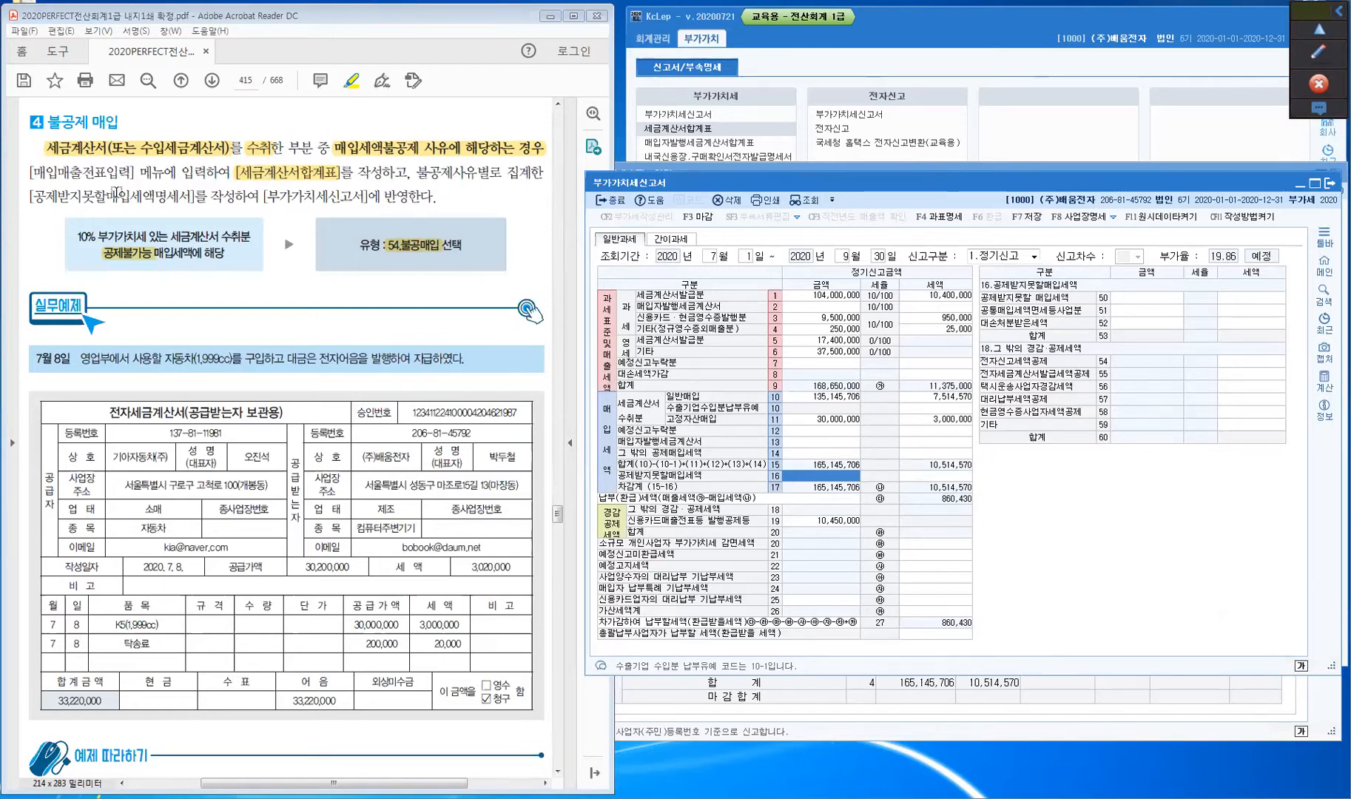
- Highlight the non-deductible statement reference and the 자동차(1,999cc) text in the July 8 example
{"action": "left_click_drag", "start_coordinate": [35, 198], "coordinate": [187, 198]}
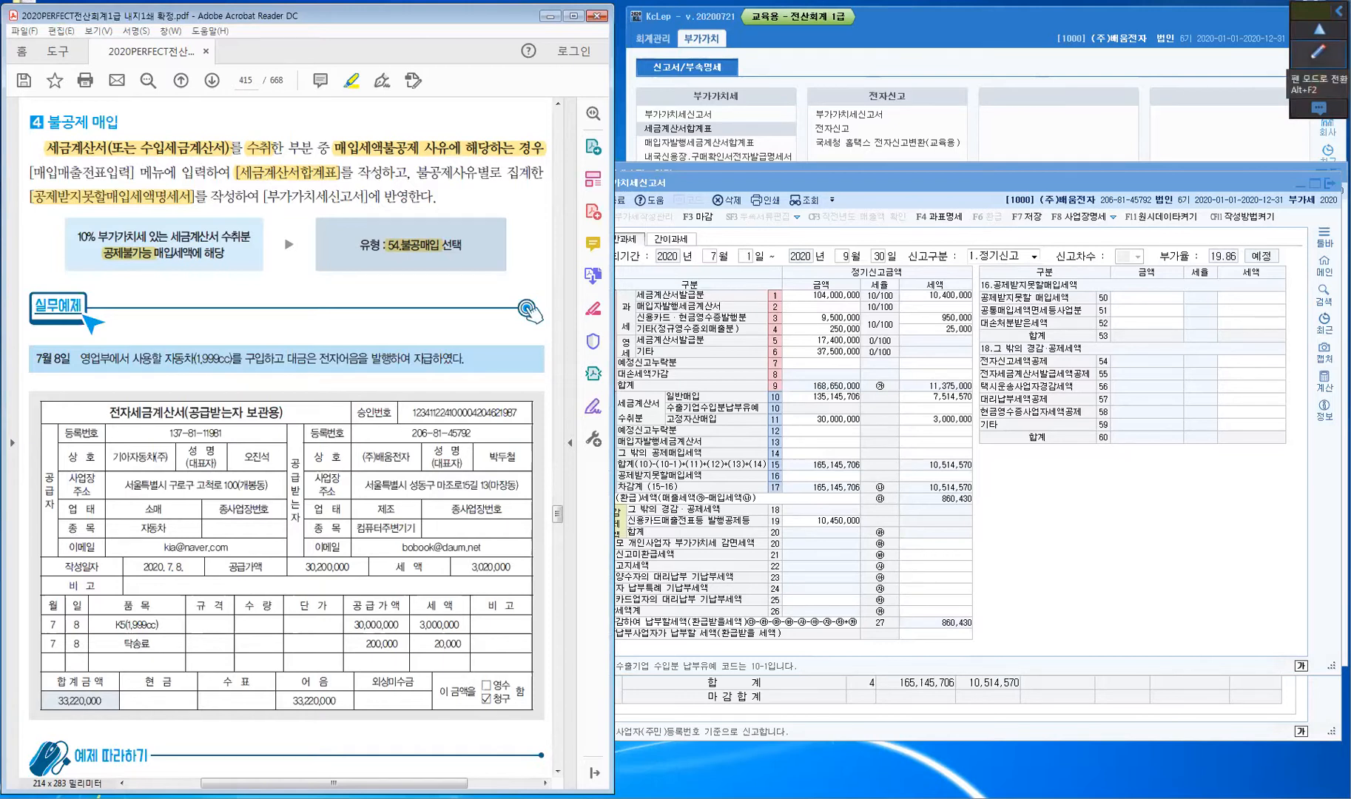
{"action": "left_click", "coordinate": [1319, 51]}
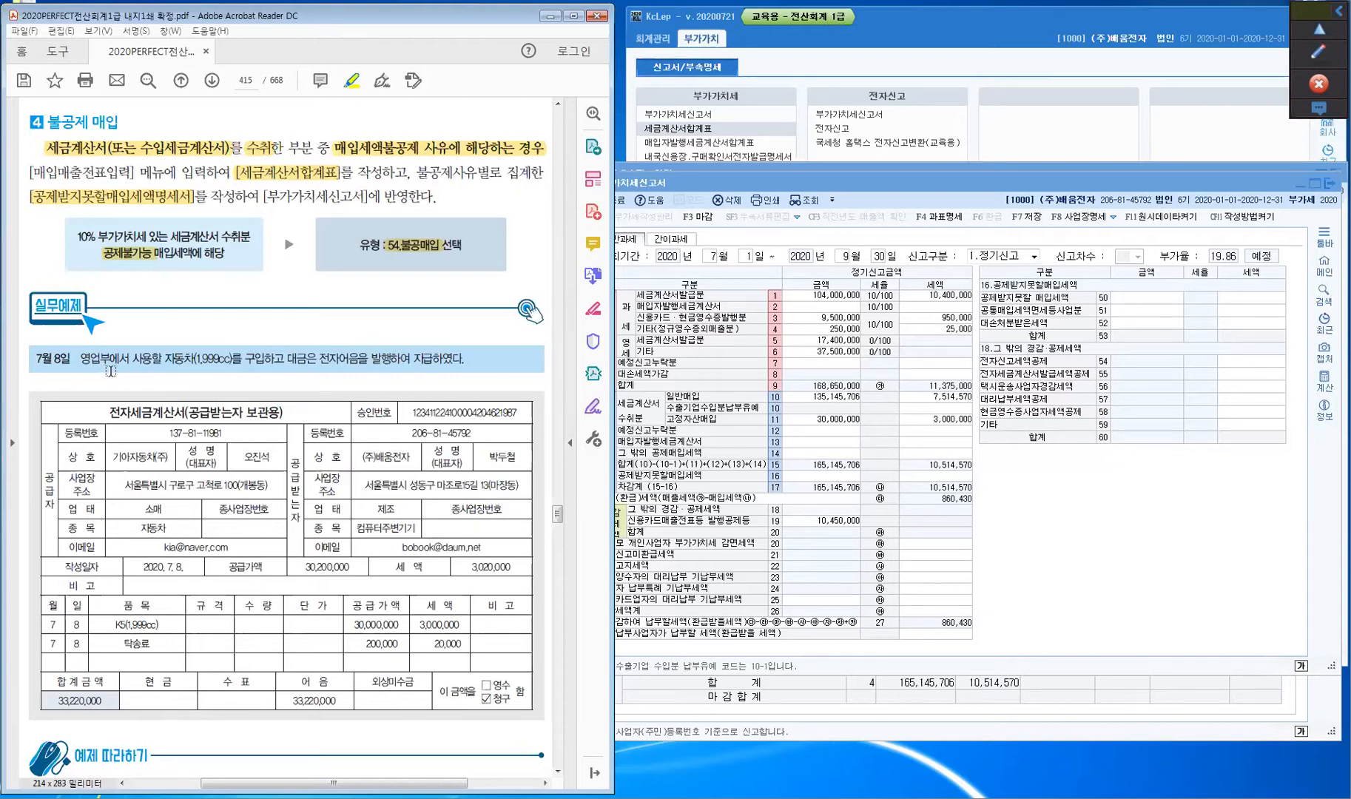
{"action": "left_click_drag", "start_coordinate": [164, 356], "coordinate": [234, 358]}
{"action": "key", "text": "u"}
{"action": "left_click", "coordinate": [1305, 56]}
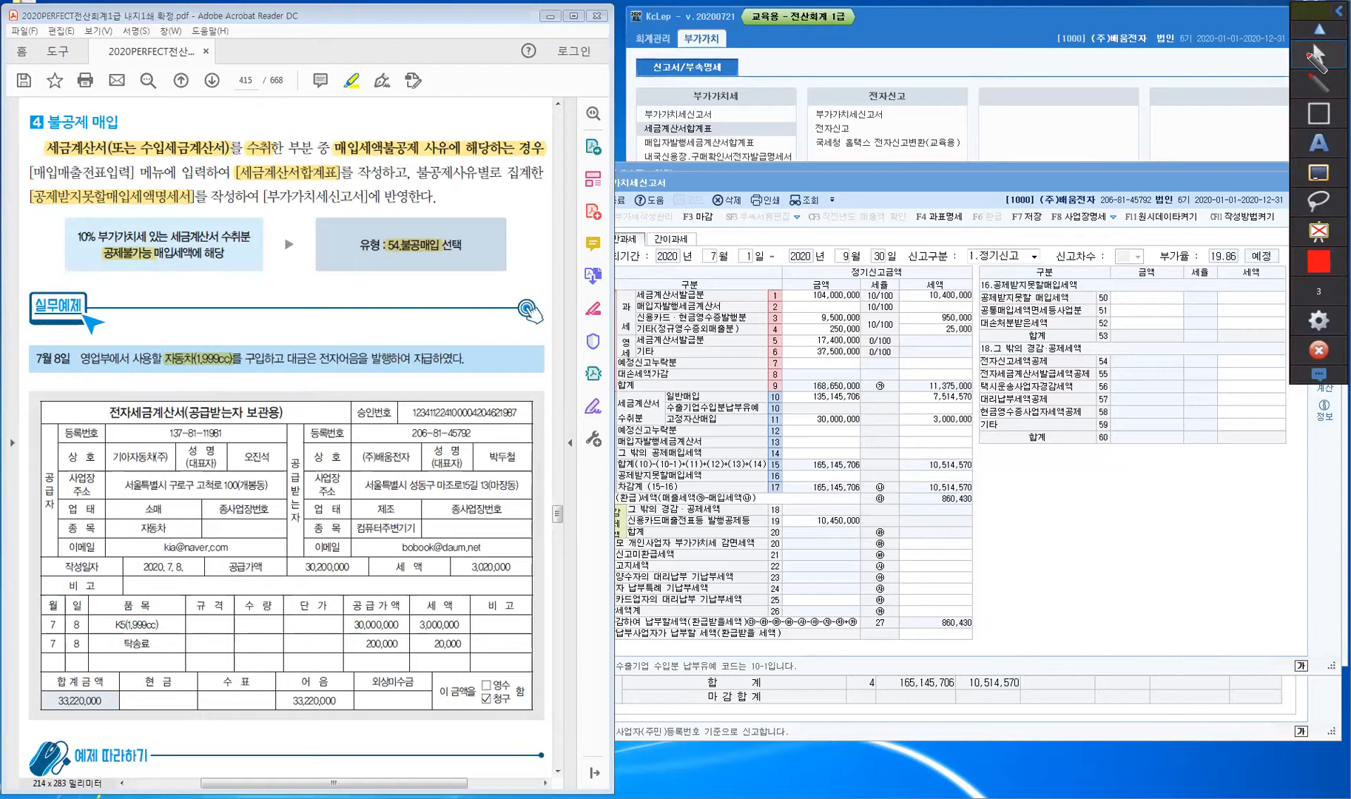
- Mark the July 8 example with 1,000cc 초과, 비영업, 54.불공 notes and underline 전자어음
{"action": "mouse_move", "coordinate": [191, 340]}
{"action": "left_mouse_down"}
{"action": "mouse_move", "coordinate": [281, 281]}
{"action": "mouse_move", "coordinate": [275, 293]}
{"action": "mouse_move", "coordinate": [285, 261]}
{"action": "mouse_move", "coordinate": [296, 270]}
{"action": "left_mouse_up"}
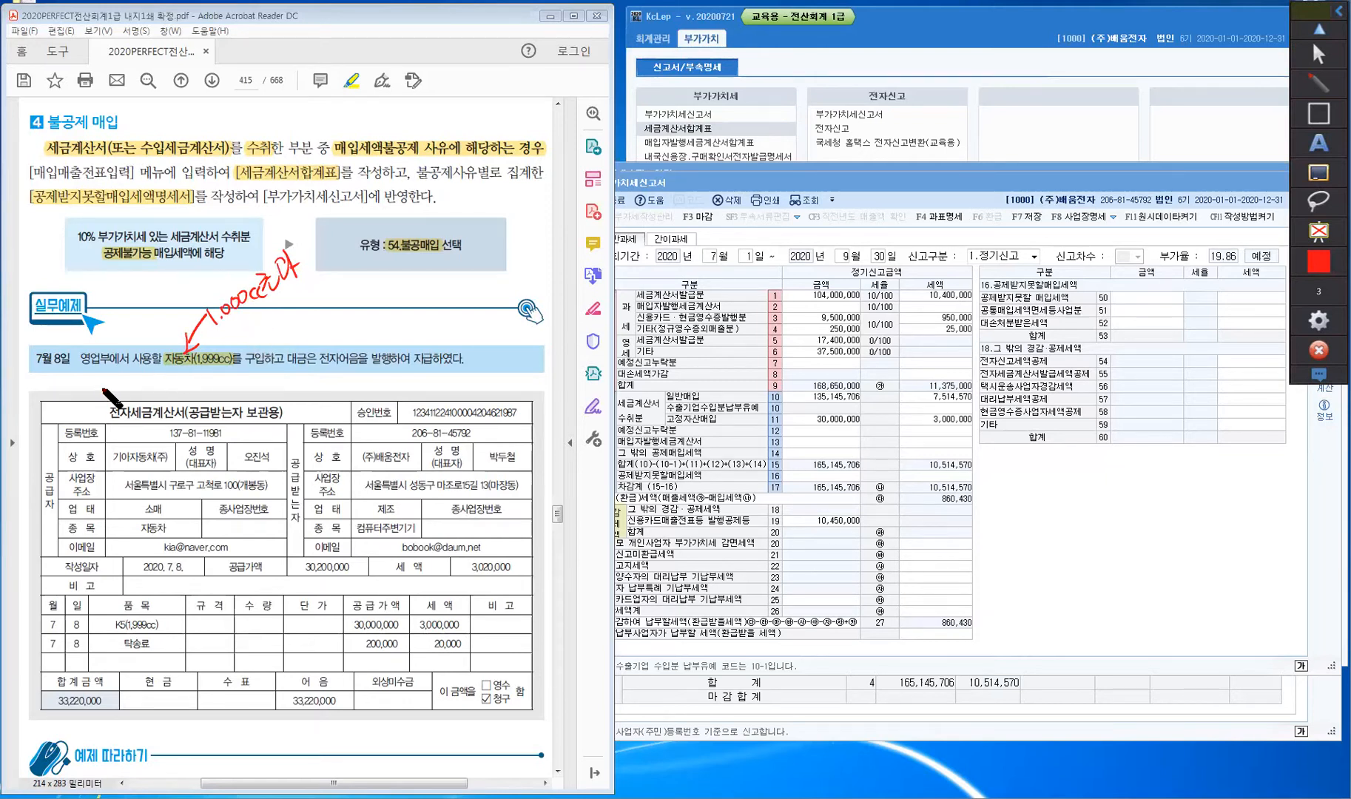
{"action": "left_click_drag", "start_coordinate": [120, 362], "coordinate": [108, 345]}
{"action": "mouse_move", "coordinate": [108, 364]}
{"action": "left_mouse_down"}
{"action": "mouse_move", "coordinate": [152, 368]}
{"action": "mouse_move", "coordinate": [154, 345]}
{"action": "mouse_move", "coordinate": [182, 335]}
{"action": "mouse_move", "coordinate": [141, 304]}
{"action": "mouse_move", "coordinate": [175, 302]}
{"action": "mouse_move", "coordinate": [181, 286]}
{"action": "mouse_move", "coordinate": [194, 296]}
{"action": "mouse_move", "coordinate": [187, 266]}
{"action": "left_mouse_up"}
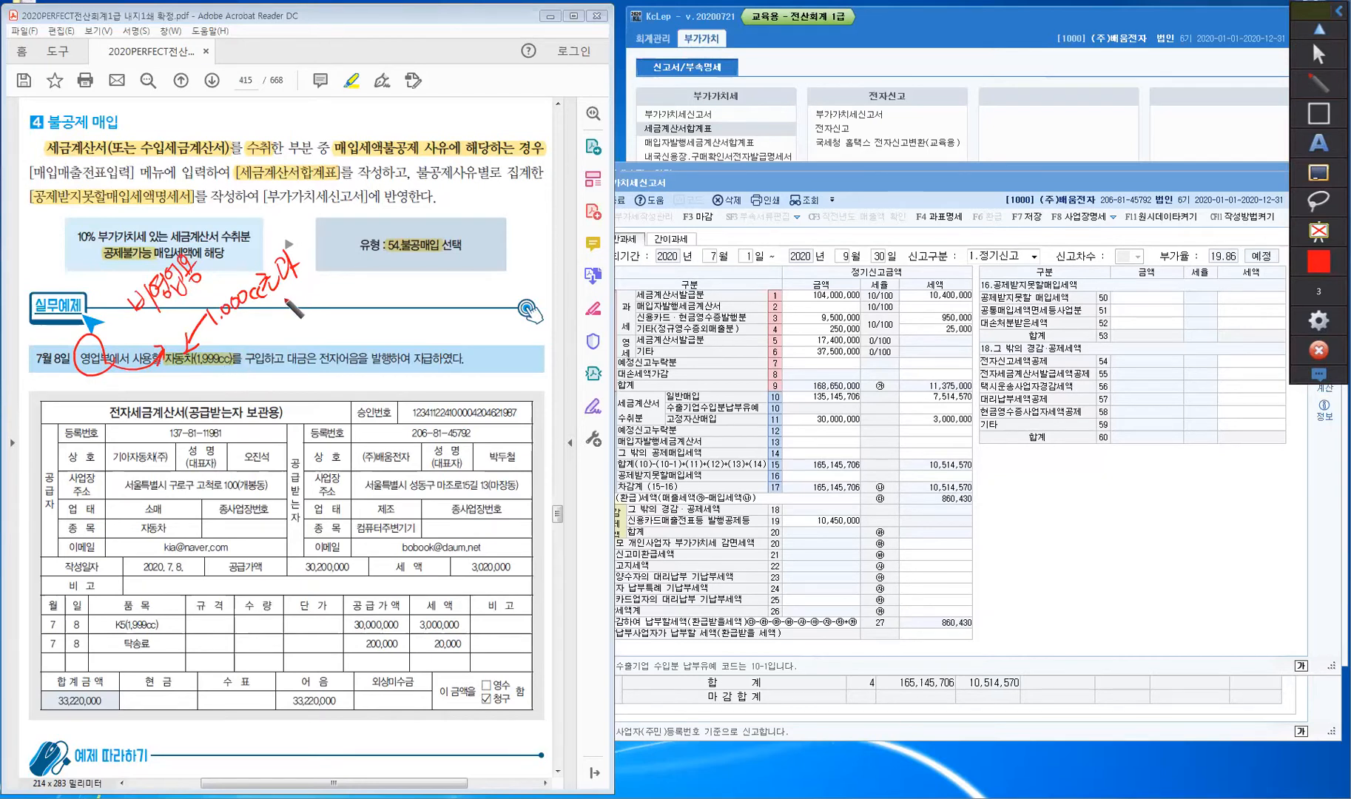
{"action": "mouse_move", "coordinate": [281, 306]}
{"action": "left_mouse_down"}
{"action": "mouse_move", "coordinate": [314, 317]}
{"action": "mouse_move", "coordinate": [322, 290]}
{"action": "mouse_move", "coordinate": [336, 315]}
{"action": "mouse_move", "coordinate": [347, 281]}
{"action": "mouse_move", "coordinate": [346, 310]}
{"action": "mouse_move", "coordinate": [350, 296]}
{"action": "left_mouse_up"}
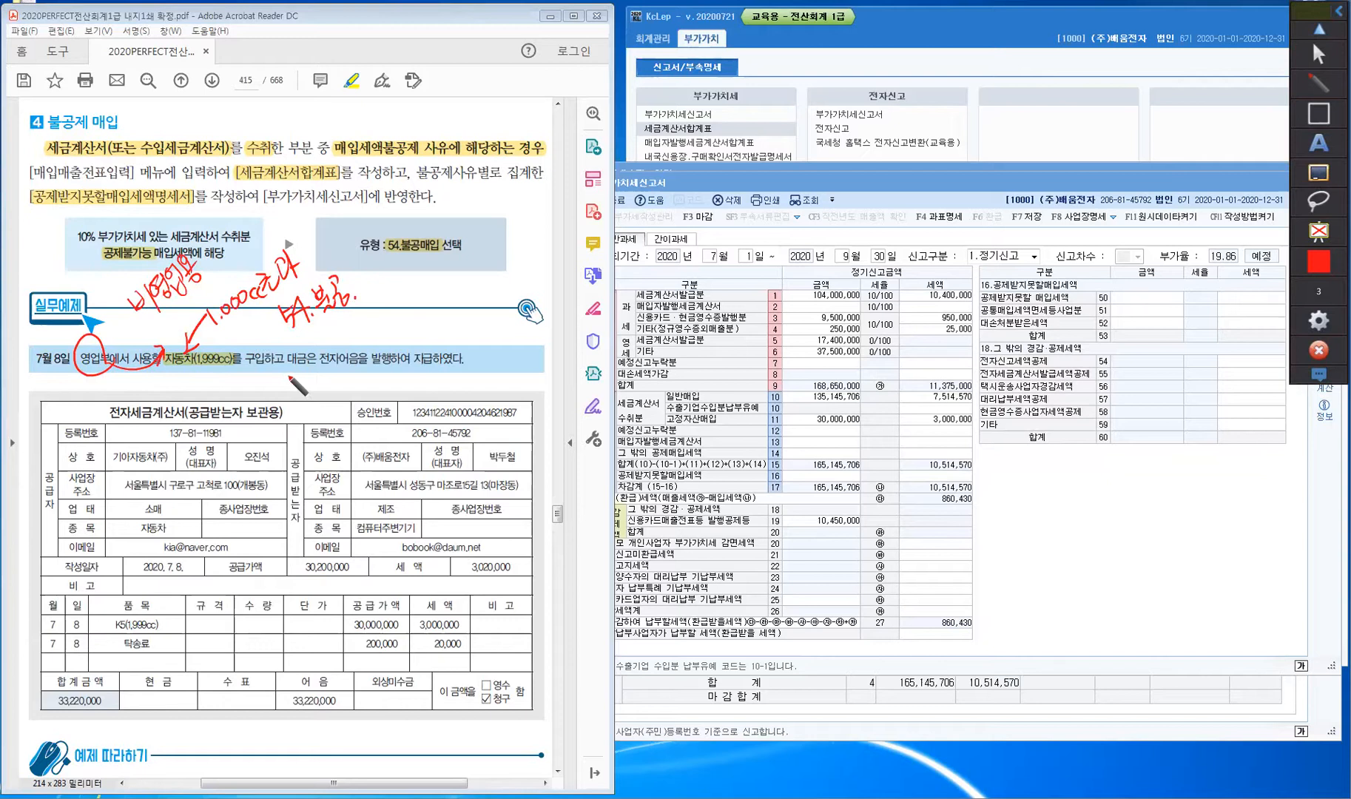
{"action": "left_click_drag", "start_coordinate": [283, 374], "coordinate": [437, 365]}
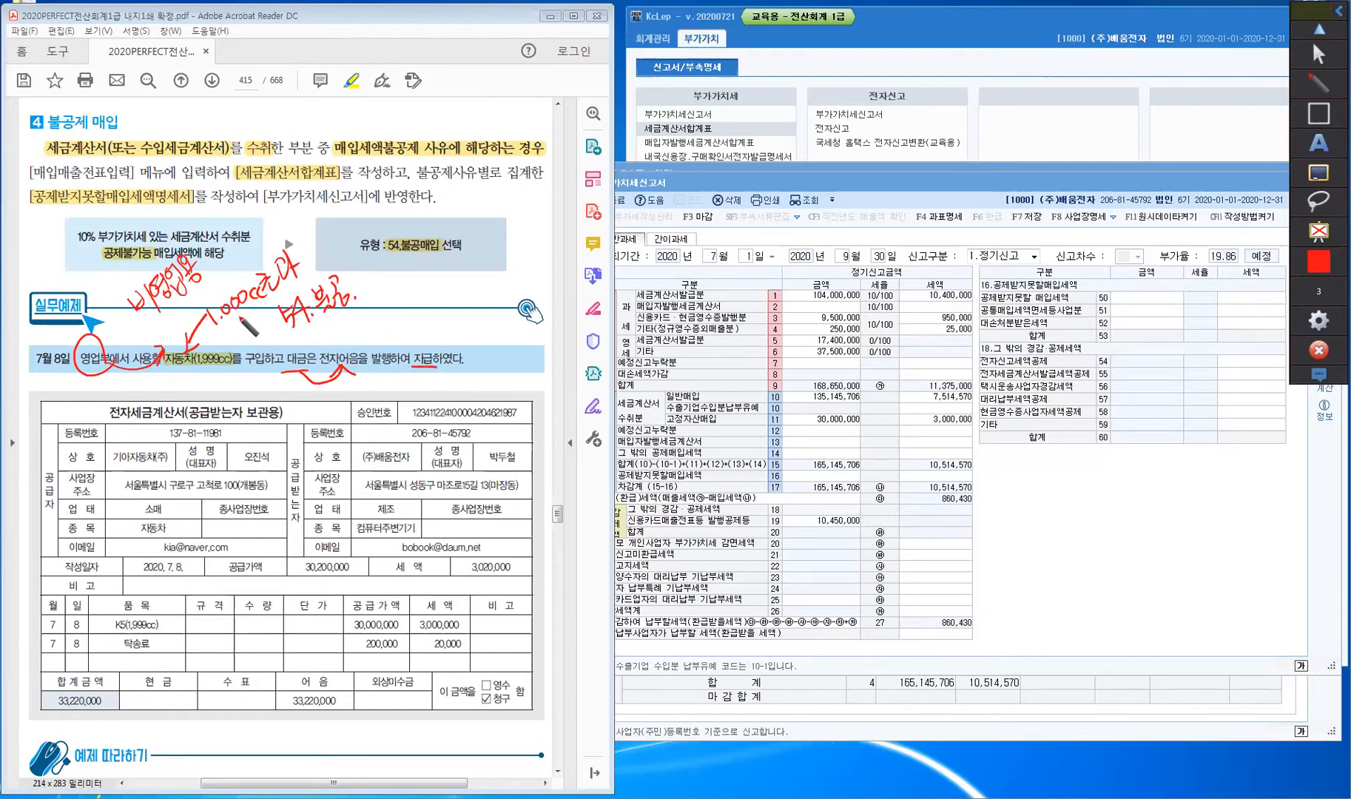
- Write 차량운반구 with a bracketed note under the car text
{"action": "mouse_move", "coordinate": [171, 380]}
{"action": "left_mouse_down"}
{"action": "mouse_move", "coordinate": [199, 403]}
{"action": "mouse_move", "coordinate": [203, 381]}
{"action": "mouse_move", "coordinate": [215, 373]}
{"action": "mouse_move", "coordinate": [210, 398]}
{"action": "mouse_move", "coordinate": [238, 375]}
{"action": "left_mouse_up"}
{"action": "left_click_drag", "start_coordinate": [232, 377], "coordinate": [246, 392]}
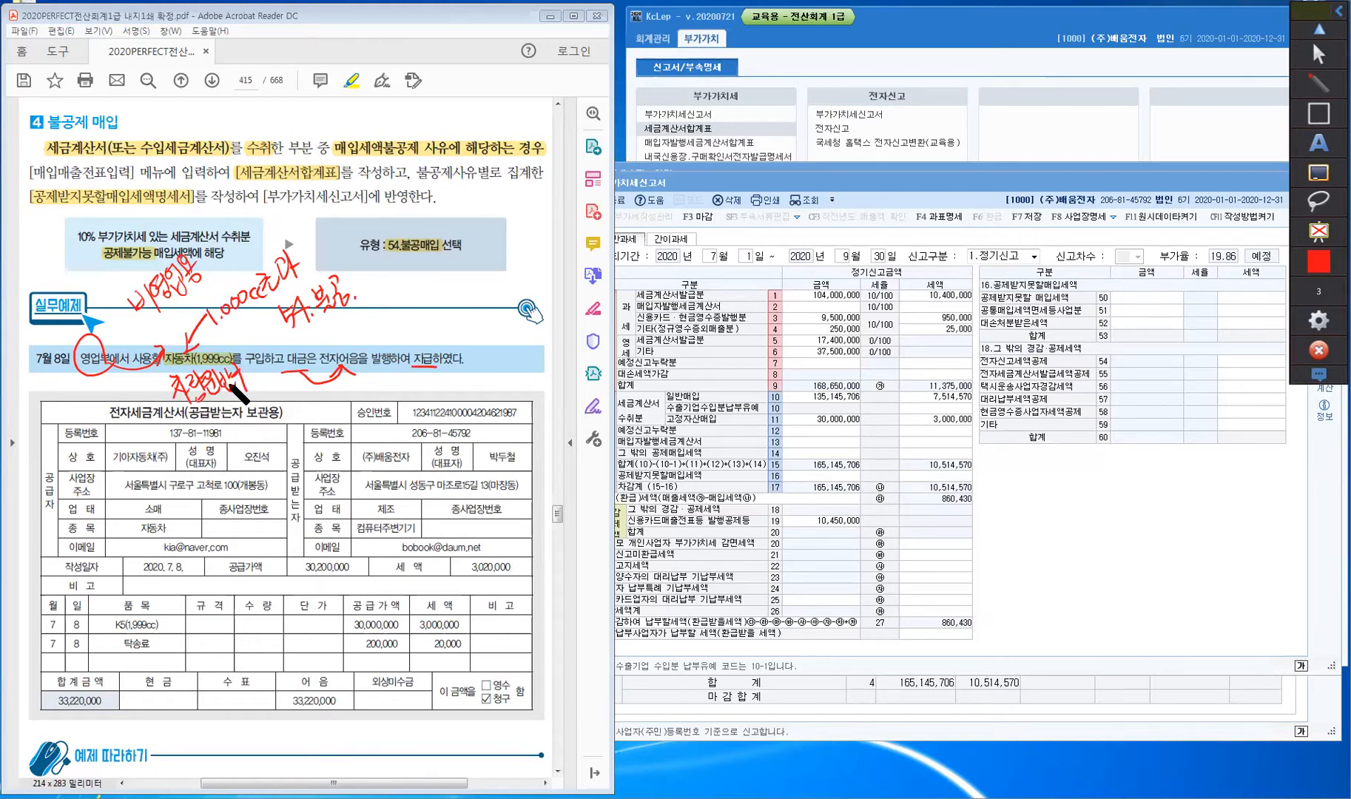
{"action": "mouse_move", "coordinate": [226, 400]}
{"action": "left_mouse_down"}
{"action": "mouse_move", "coordinate": [224, 415]}
{"action": "mouse_move", "coordinate": [233, 398]}
{"action": "left_mouse_up"}
{"action": "mouse_move", "coordinate": [226, 408]}
{"action": "left_mouse_down"}
{"action": "mouse_move", "coordinate": [241, 406]}
{"action": "mouse_move", "coordinate": [228, 419]}
{"action": "left_mouse_up"}
{"action": "left_click_drag", "start_coordinate": [236, 409], "coordinate": [245, 395]}
{"action": "left_click_drag", "start_coordinate": [239, 404], "coordinate": [245, 404]}
{"action": "left_click_drag", "start_coordinate": [253, 390], "coordinate": [259, 415]}
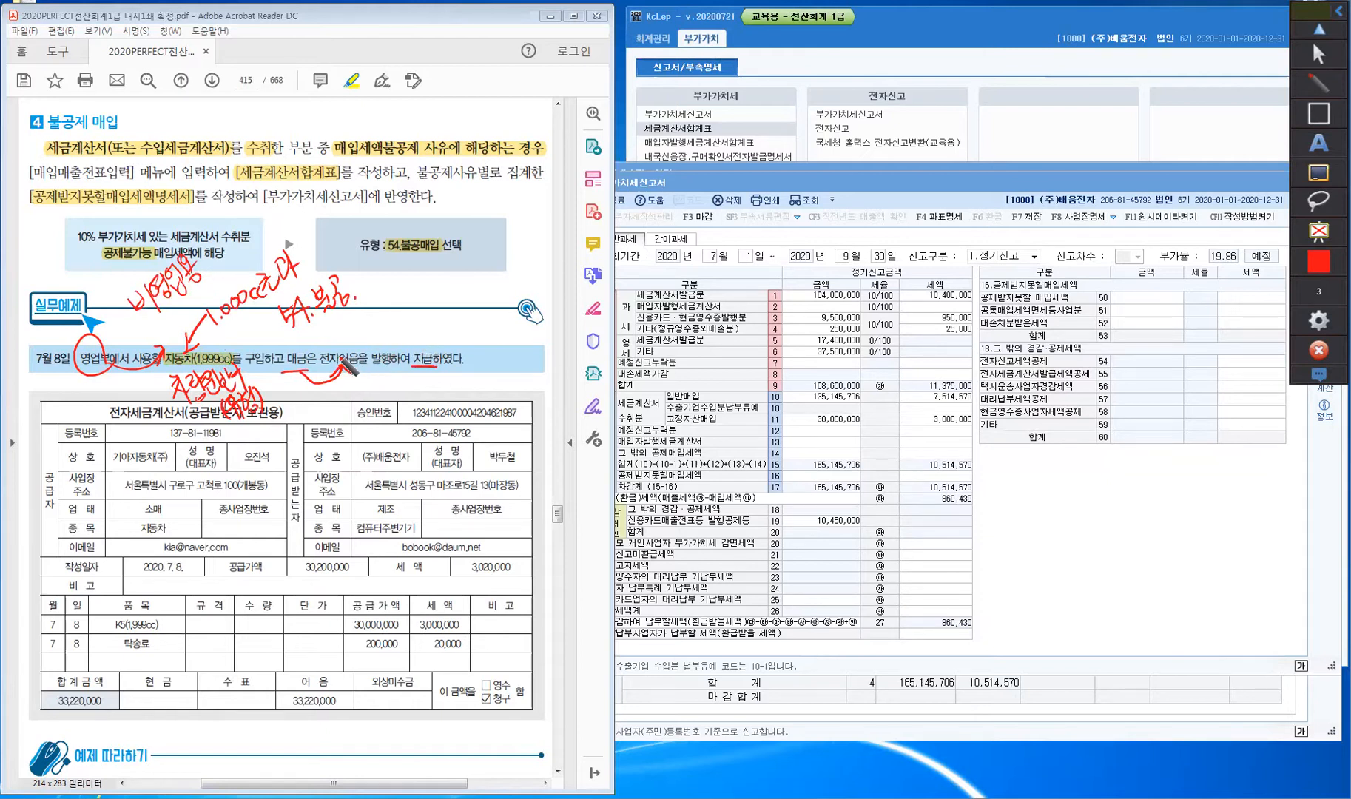
- Draw an arrow to 전자어음 and write 미지급금 beside it
{"action": "mouse_move", "coordinate": [376, 324]}
{"action": "left_mouse_down"}
{"action": "mouse_move", "coordinate": [348, 345]}
{"action": "mouse_move", "coordinate": [380, 331]}
{"action": "left_mouse_up"}
{"action": "left_click_drag", "start_coordinate": [379, 318], "coordinate": [389, 329]}
{"action": "left_click_drag", "start_coordinate": [391, 311], "coordinate": [398, 326]}
{"action": "left_click_drag", "start_coordinate": [401, 319], "coordinate": [410, 325]}
{"action": "left_click_drag", "start_coordinate": [410, 302], "coordinate": [416, 314]}
{"action": "mouse_move", "coordinate": [412, 317]}
{"action": "left_mouse_down"}
{"action": "mouse_move", "coordinate": [423, 311]}
{"action": "mouse_move", "coordinate": [419, 324]}
{"action": "left_mouse_up"}
{"action": "left_click_drag", "start_coordinate": [422, 316], "coordinate": [433, 302]}
{"action": "mouse_move", "coordinate": [427, 307]}
{"action": "left_mouse_down"}
{"action": "mouse_move", "coordinate": [442, 300]}
{"action": "mouse_move", "coordinate": [435, 318]}
{"action": "left_mouse_up"}
{"action": "left_click_drag", "start_coordinate": [433, 308], "coordinate": [441, 317]}
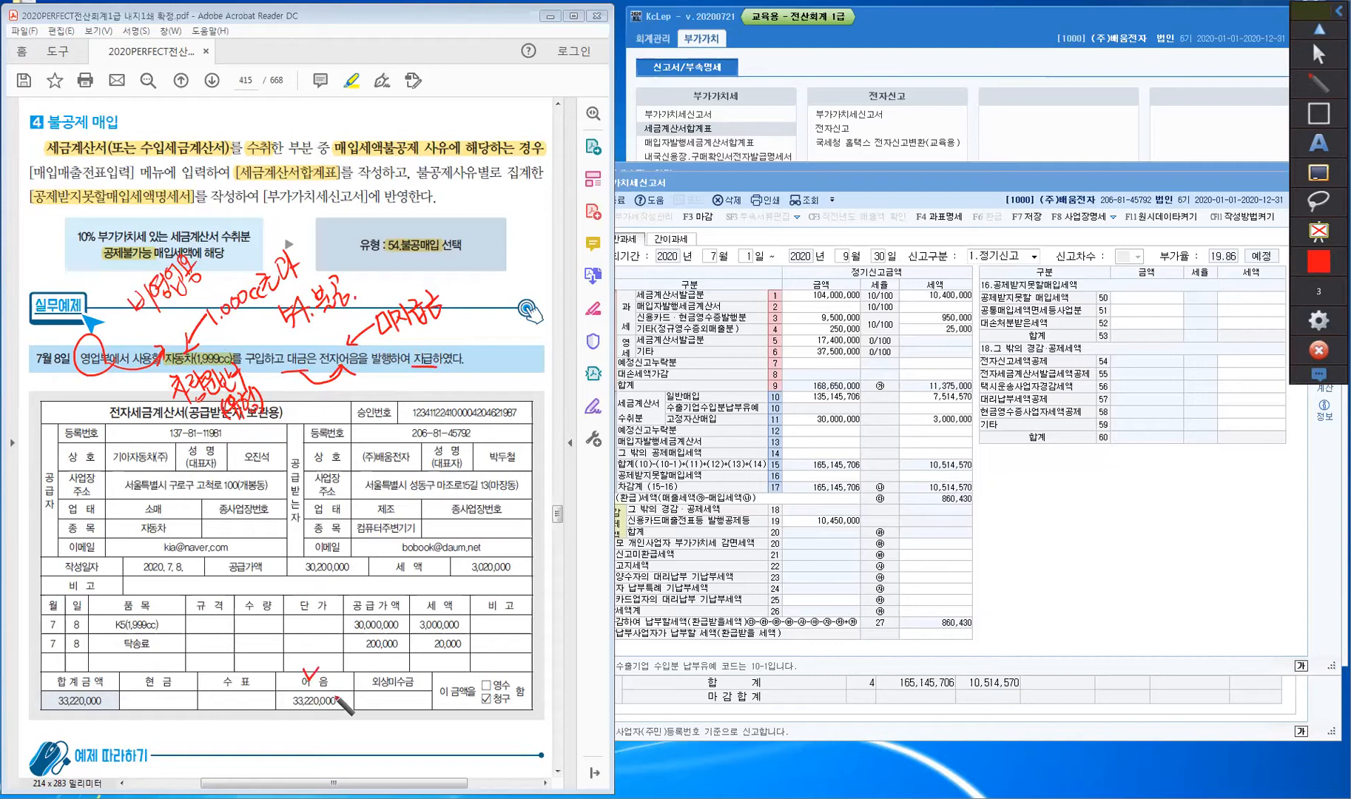
- Tick the 어음 column and supplier lines, and label the K5(1,999cc) item 자동차
{"action": "left_click_drag", "start_coordinate": [304, 669], "coordinate": [319, 666]}
{"action": "left_click_drag", "start_coordinate": [135, 441], "coordinate": [147, 435]}
{"action": "left_click_drag", "start_coordinate": [167, 554], "coordinate": [175, 549]}
{"action": "mouse_move", "coordinate": [178, 618]}
{"action": "left_mouse_down"}
{"action": "mouse_move", "coordinate": [162, 622]}
{"action": "mouse_move", "coordinate": [170, 643]}
{"action": "mouse_move", "coordinate": [159, 645]}
{"action": "mouse_move", "coordinate": [199, 611]}
{"action": "mouse_move", "coordinate": [213, 620]}
{"action": "left_mouse_up"}
{"action": "mouse_move", "coordinate": [217, 602]}
{"action": "left_mouse_down"}
{"action": "mouse_move", "coordinate": [194, 649]}
{"action": "mouse_move", "coordinate": [245, 658]}
{"action": "left_mouse_up"}
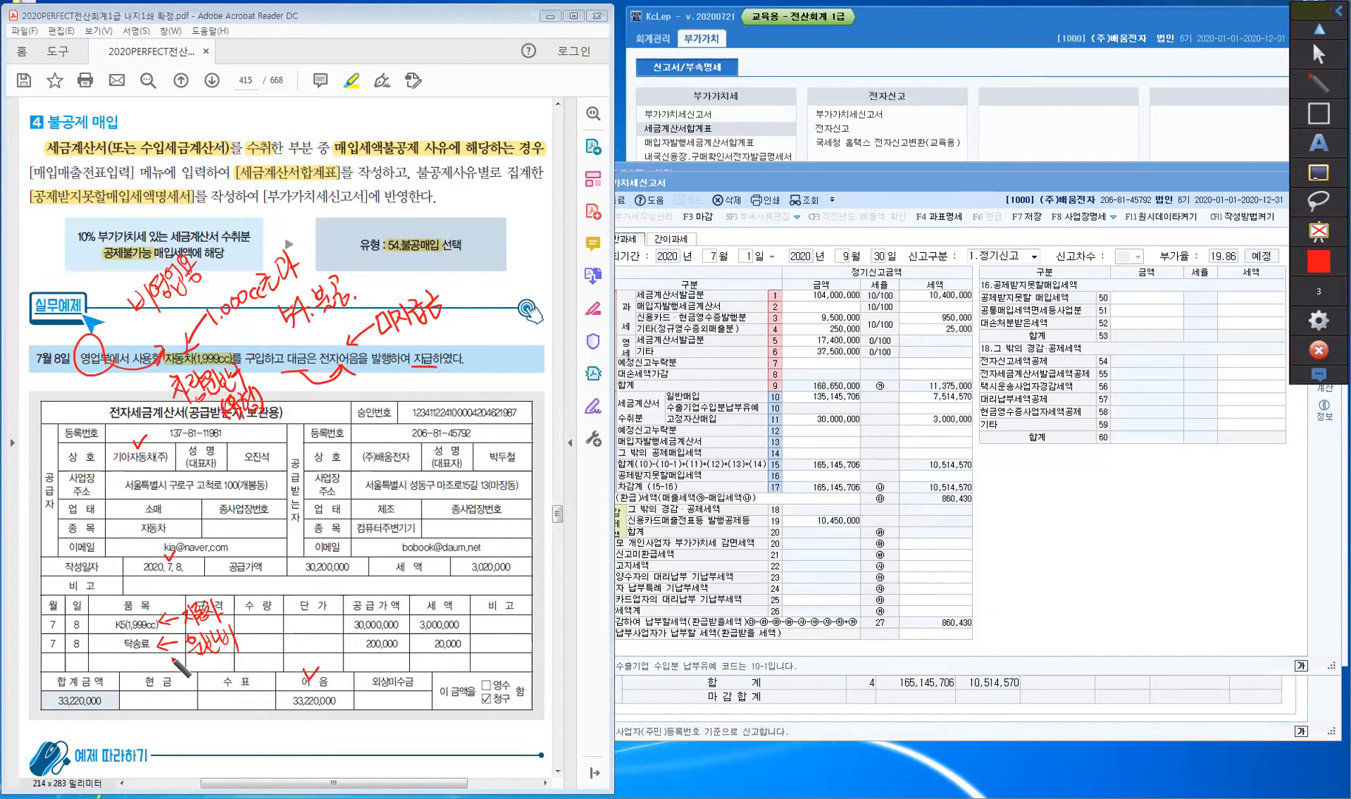
- Write a parenthesised red note beside 운반비 marking 탁송료 as an acquisition cost
{"action": "mouse_move", "coordinate": [250, 623]}
{"action": "left_mouse_down"}
{"action": "mouse_move", "coordinate": [246, 654]}
{"action": "mouse_move", "coordinate": [256, 623]}
{"action": "left_mouse_up"}
{"action": "mouse_move", "coordinate": [250, 628]}
{"action": "left_mouse_down"}
{"action": "mouse_move", "coordinate": [286, 630]}
{"action": "mouse_move", "coordinate": [339, 594]}
{"action": "mouse_move", "coordinate": [337, 616]}
{"action": "mouse_move", "coordinate": [381, 584]}
{"action": "mouse_move", "coordinate": [373, 610]}
{"action": "mouse_move", "coordinate": [401, 567]}
{"action": "mouse_move", "coordinate": [410, 585]}
{"action": "mouse_move", "coordinate": [485, 543]}
{"action": "mouse_move", "coordinate": [440, 564]}
{"action": "left_mouse_up"}
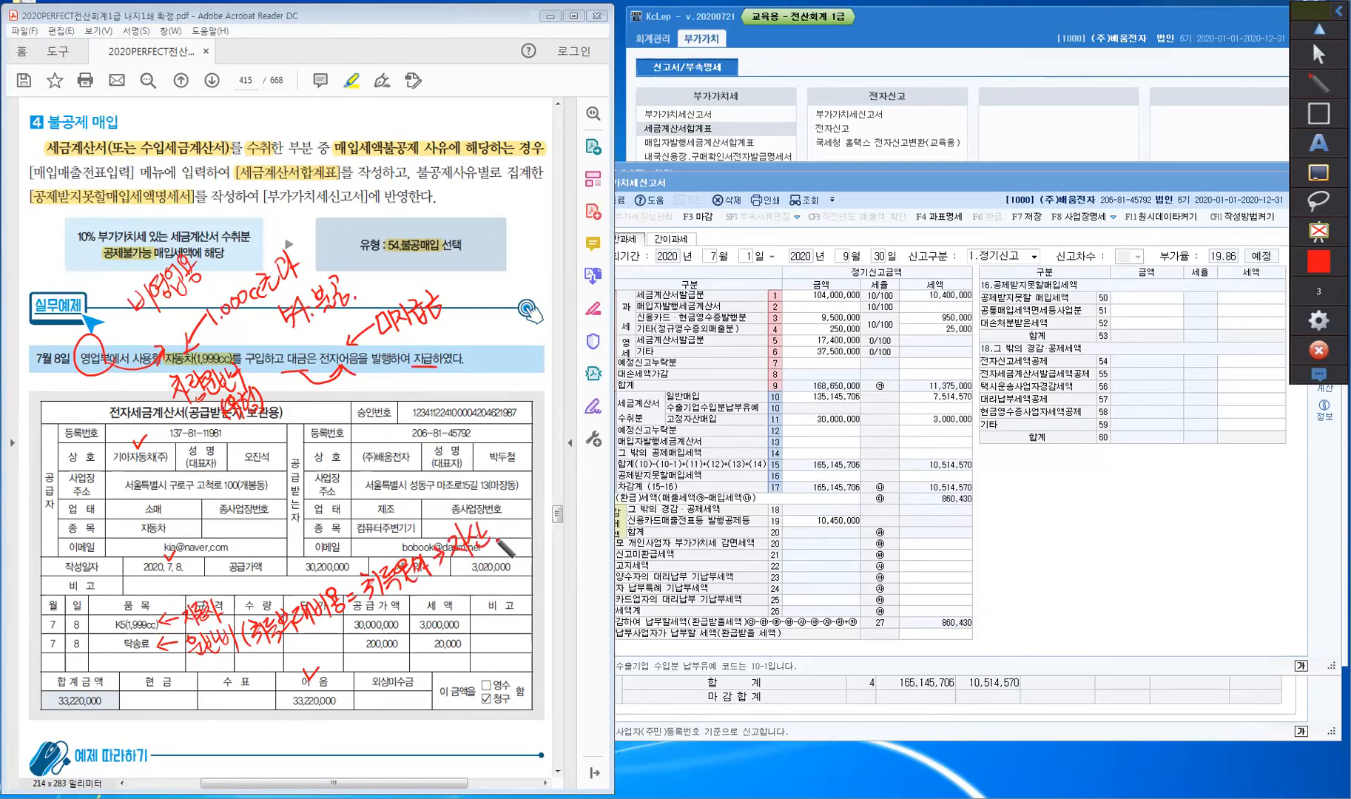
{"action": "left_click_drag", "start_coordinate": [494, 511], "coordinate": [496, 556]}
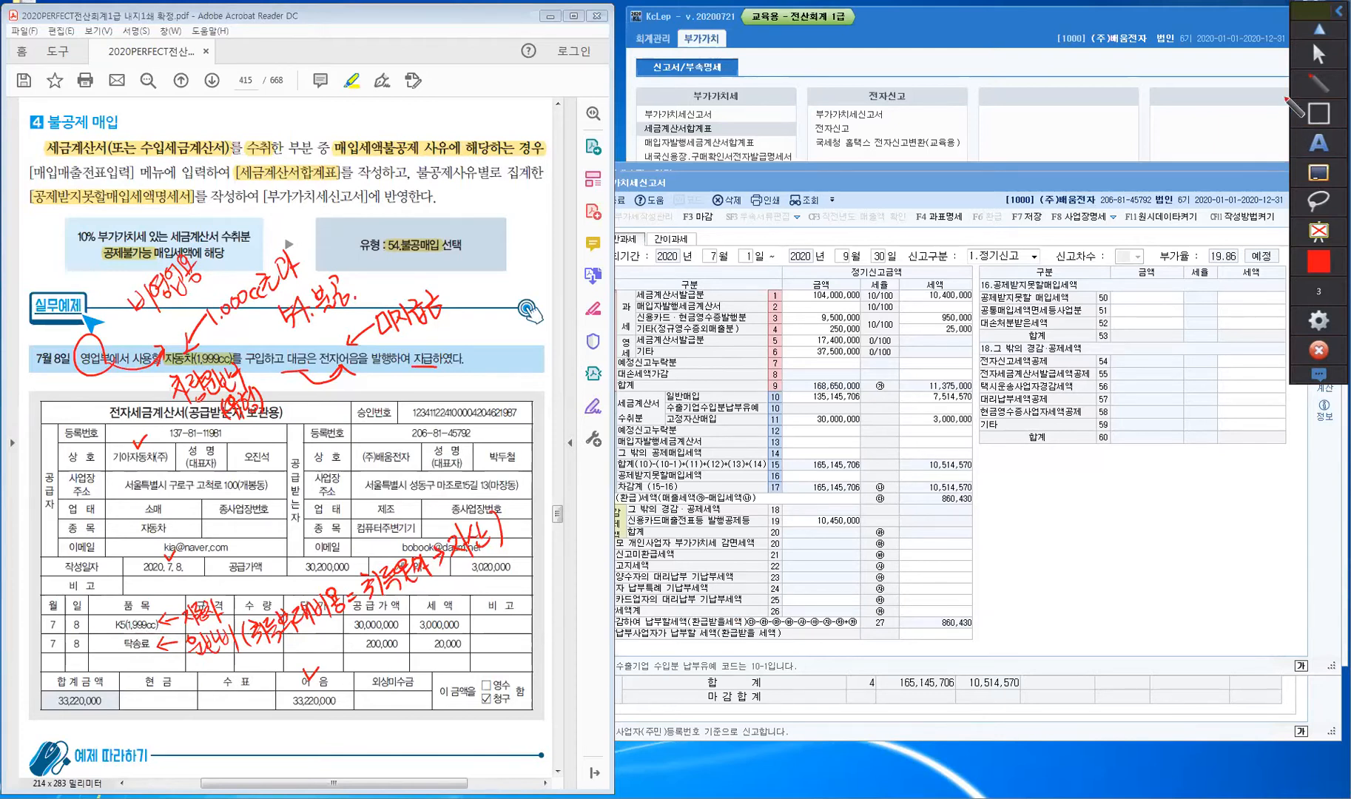
- Start a new voucher row for July 8 with type 54 불공
{"action": "left_click", "coordinate": [1318, 53]}
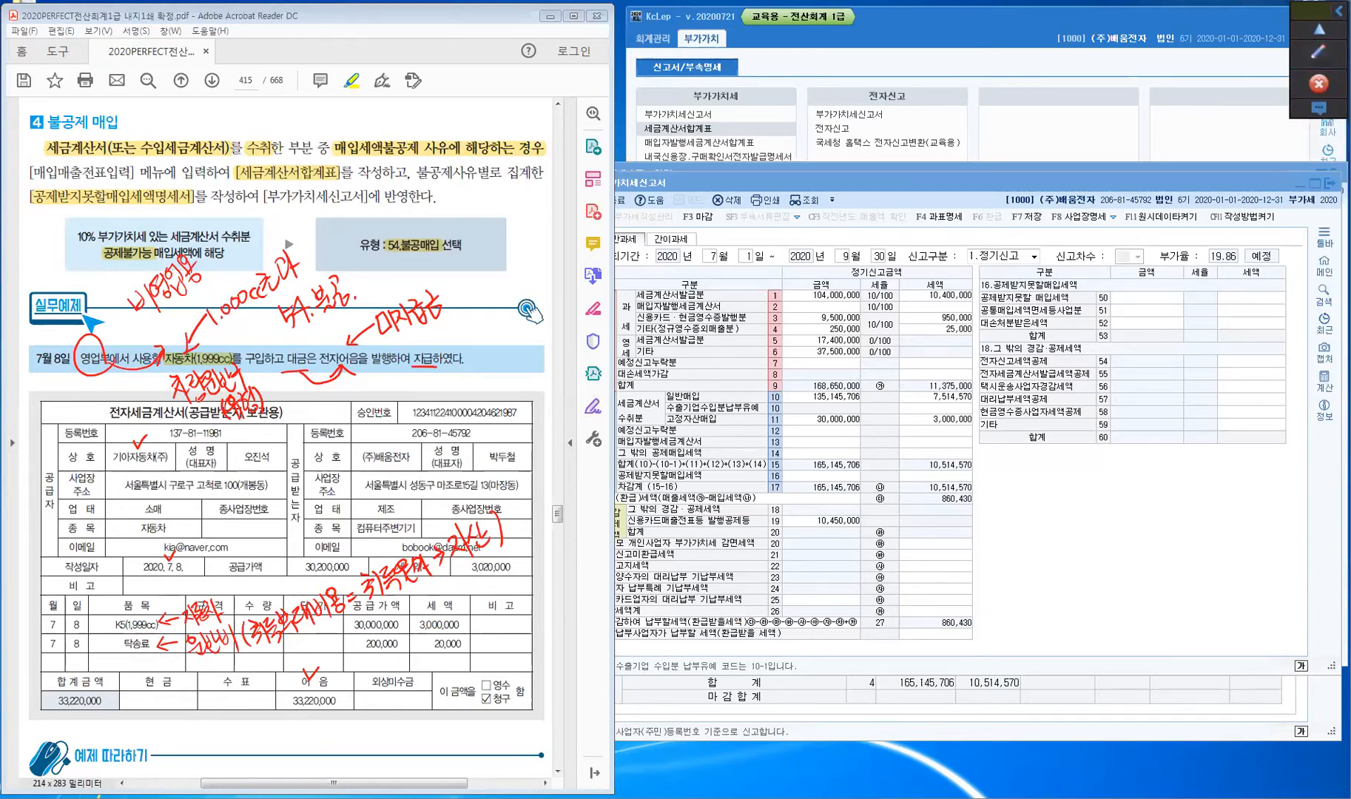
{"action": "left_click", "coordinate": [1317, 168]}
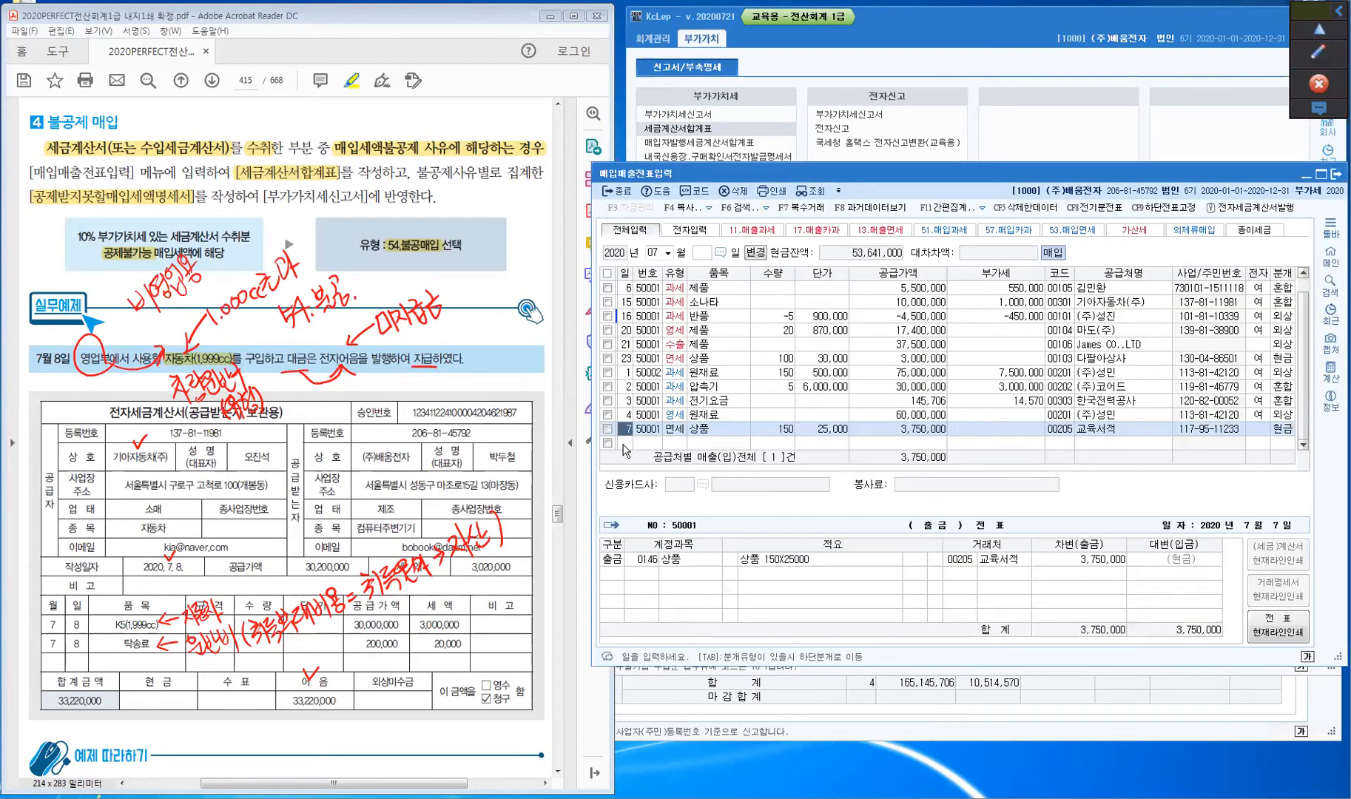
{"action": "left_click", "coordinate": [624, 444]}
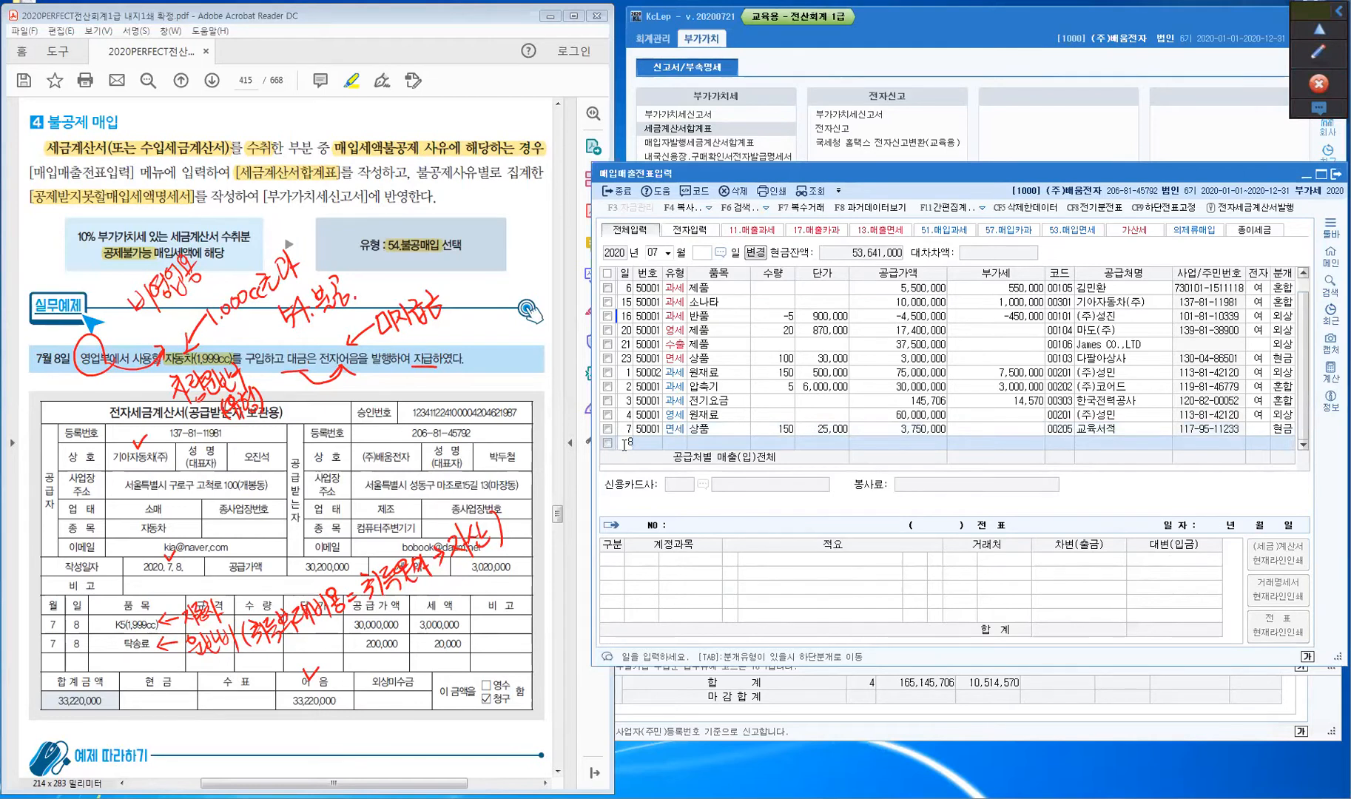
{"action": "key", "text": "Return"}
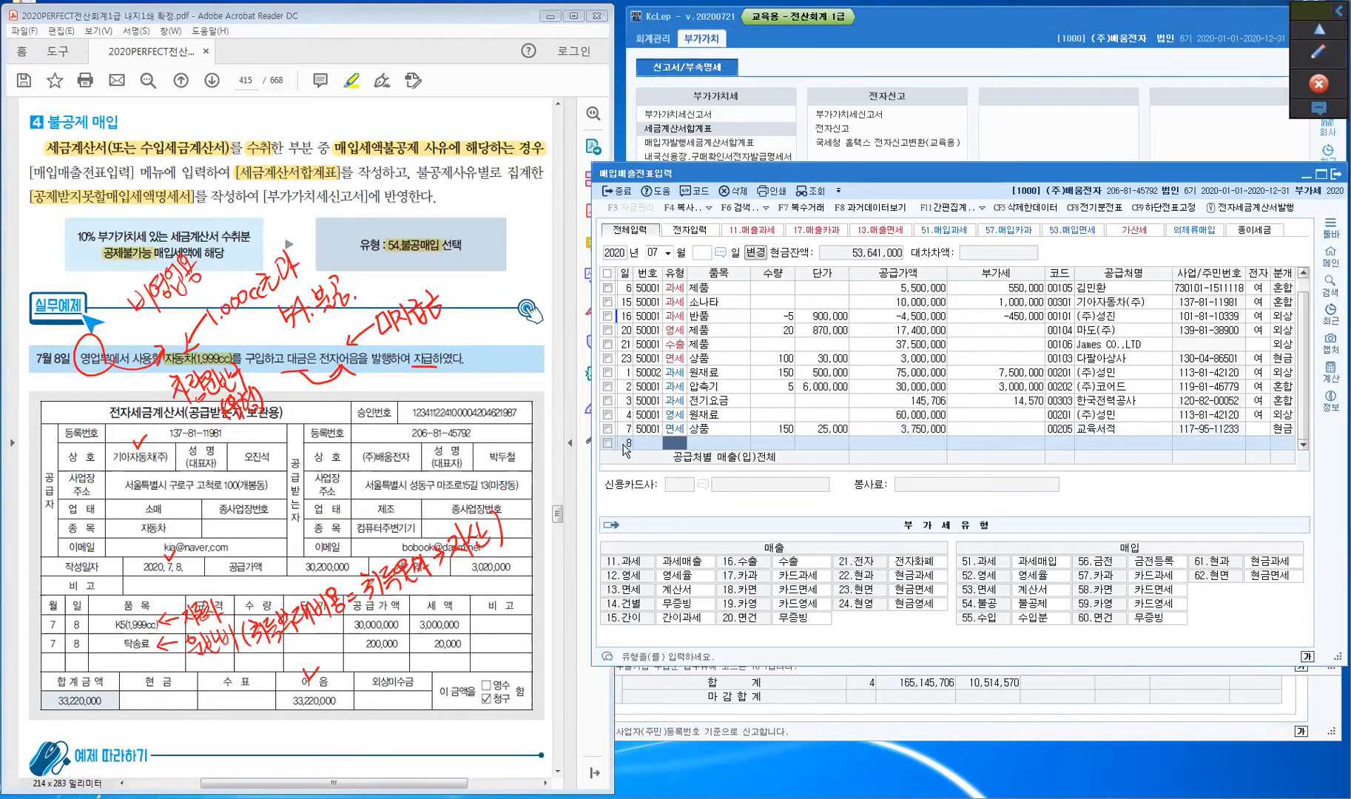
{"action": "type", "text": "54"}
{"action": "key", "text": "Return"}
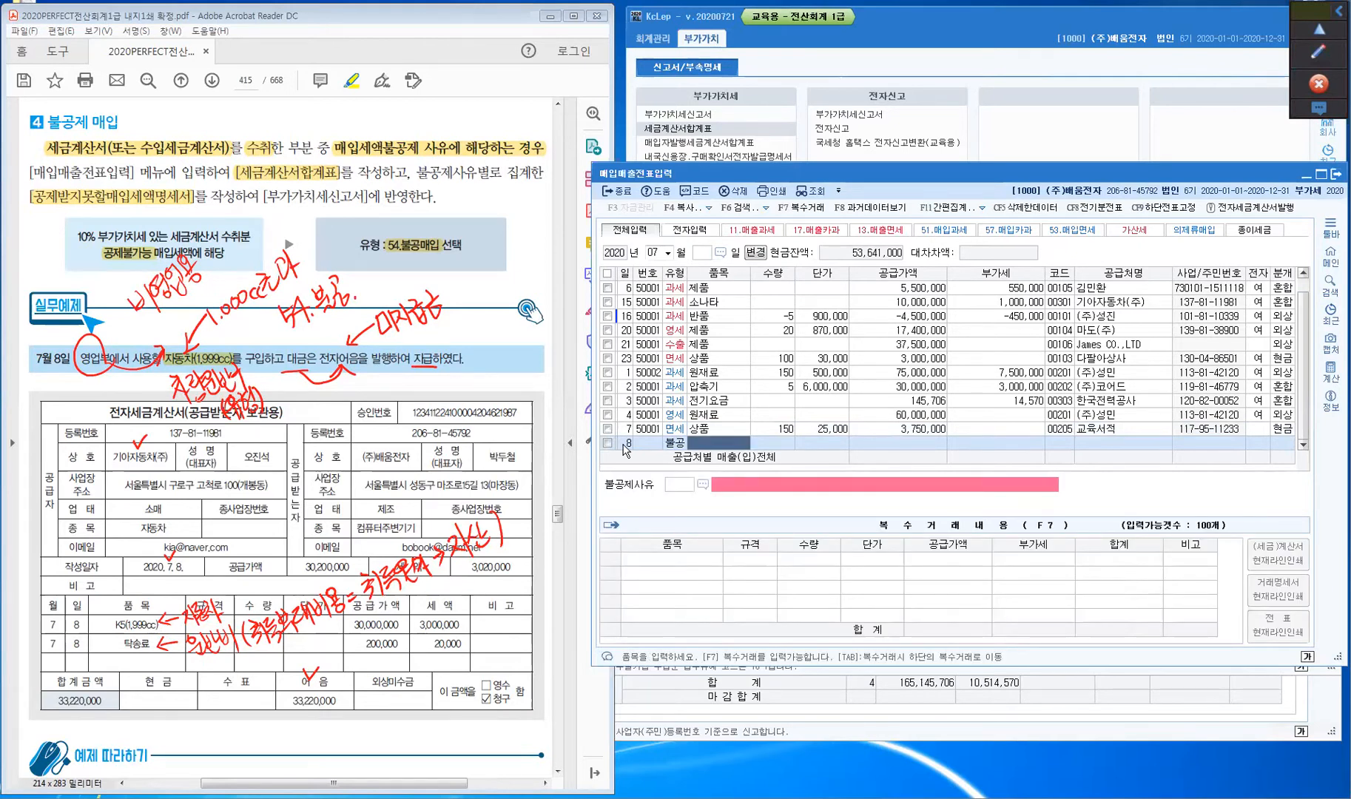
- Itemise K5 with a 30,000,000 supply amount in 복수거래
{"action": "left_click", "coordinate": [813, 209]}
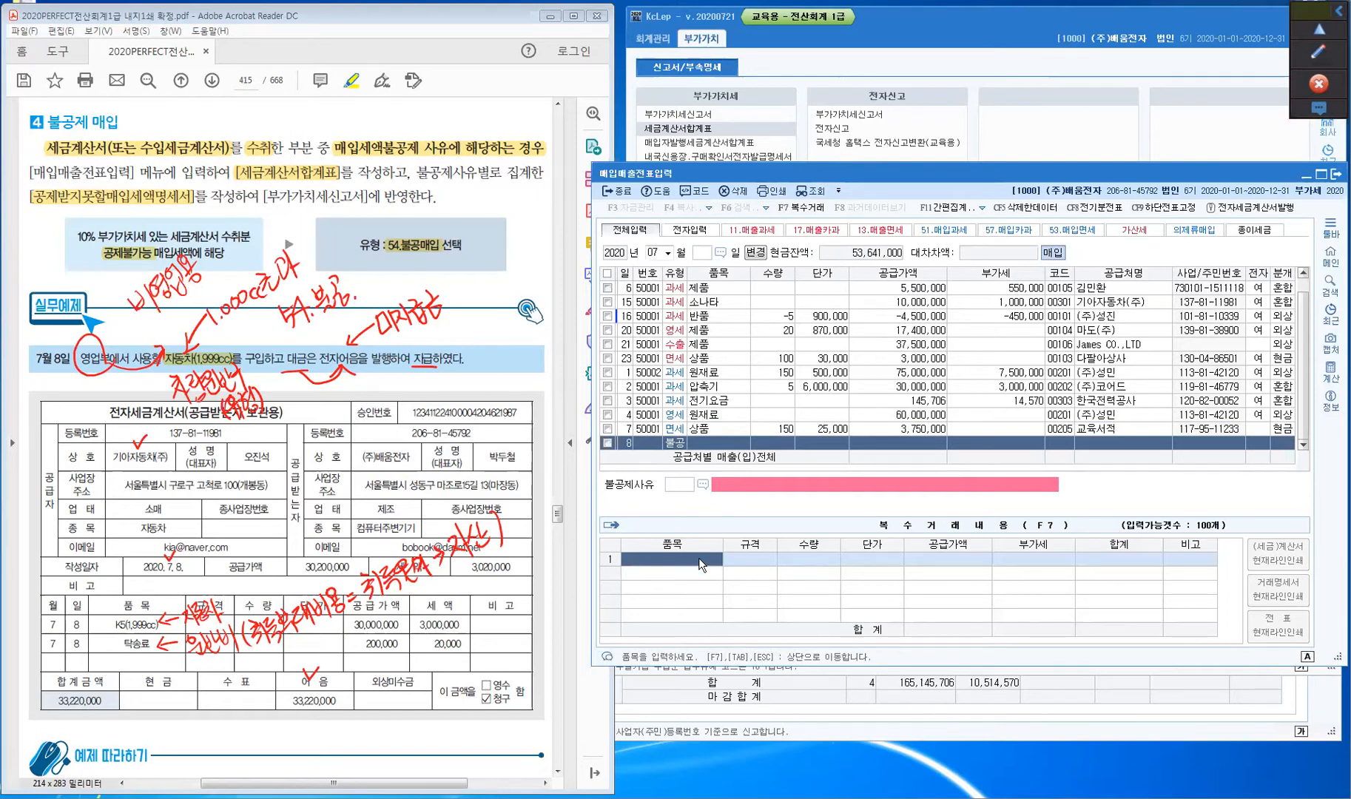
{"action": "type", "text": "K5"}
{"action": "key", "text": "Return"}
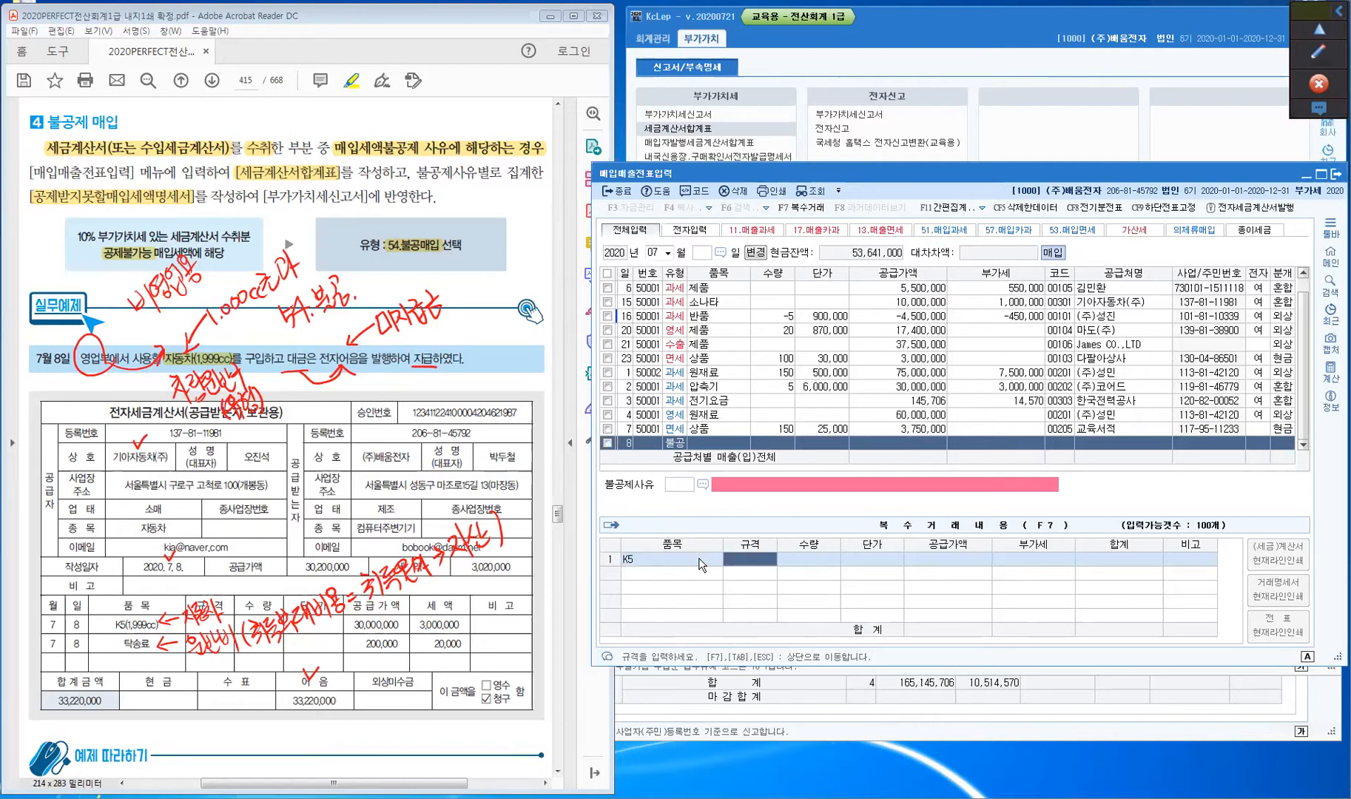
{"action": "key", "text": "Return"}
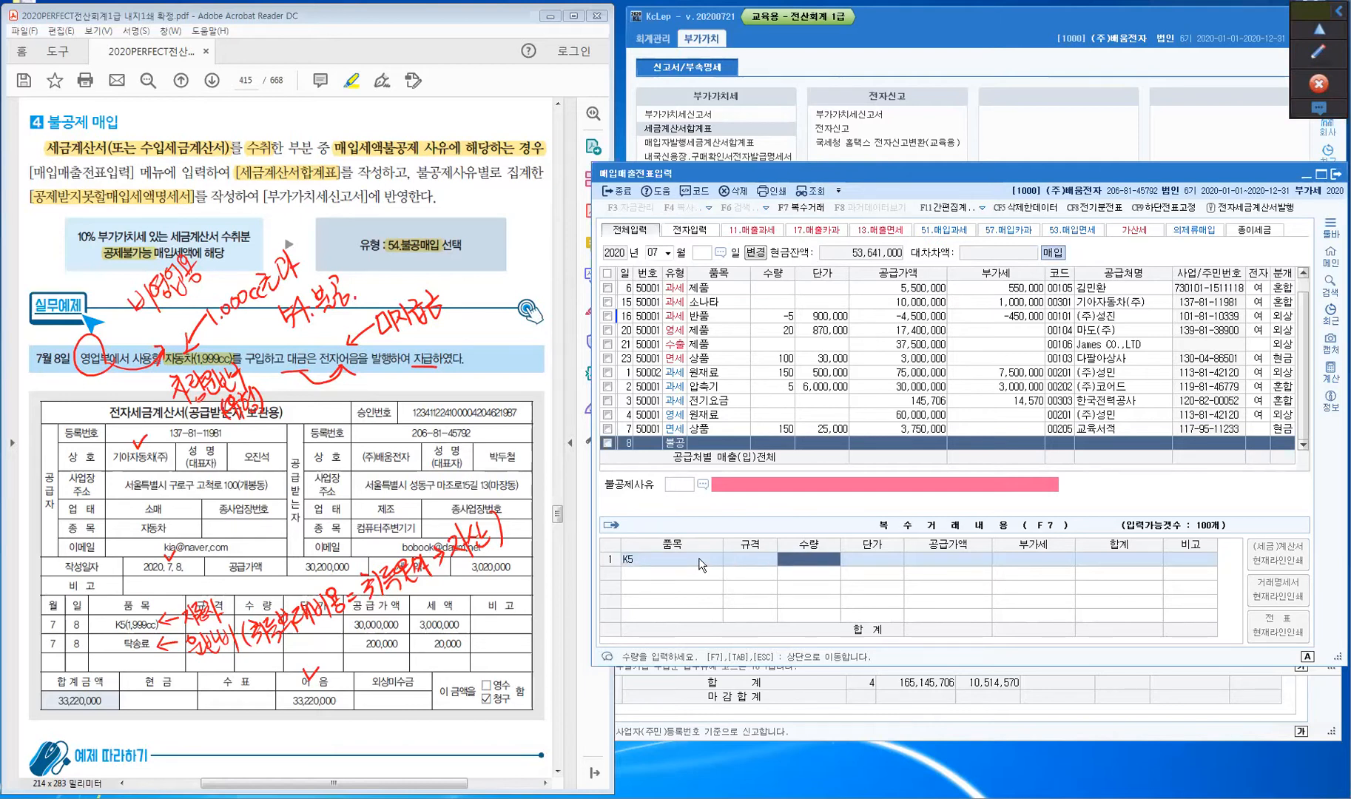
{"action": "key", "text": "Return"}
{"action": "key", "text": "Return"}
{"action": "type", "text": "30,000,000"}
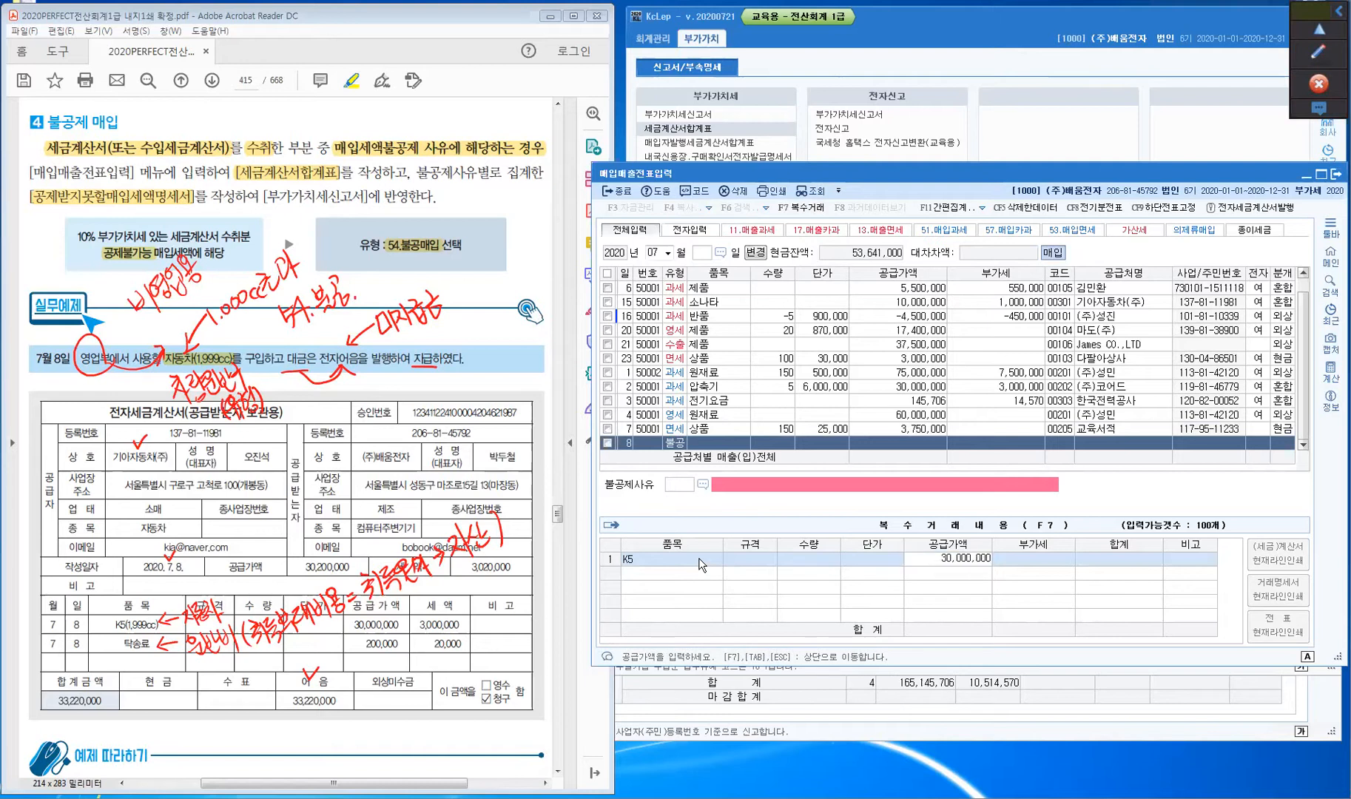
{"action": "key", "text": "Return"}
{"action": "key", "text": "Return"}
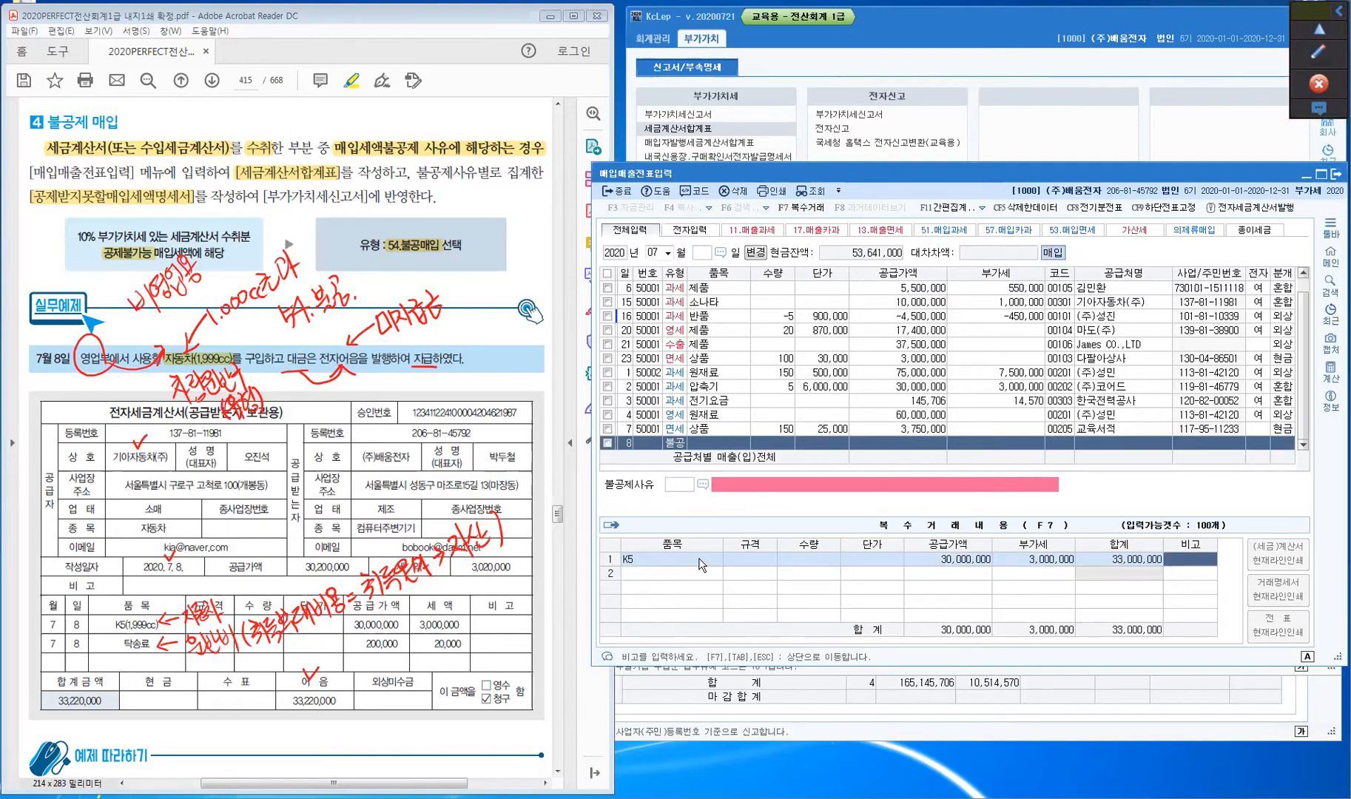
{"action": "key", "text": "Return"}
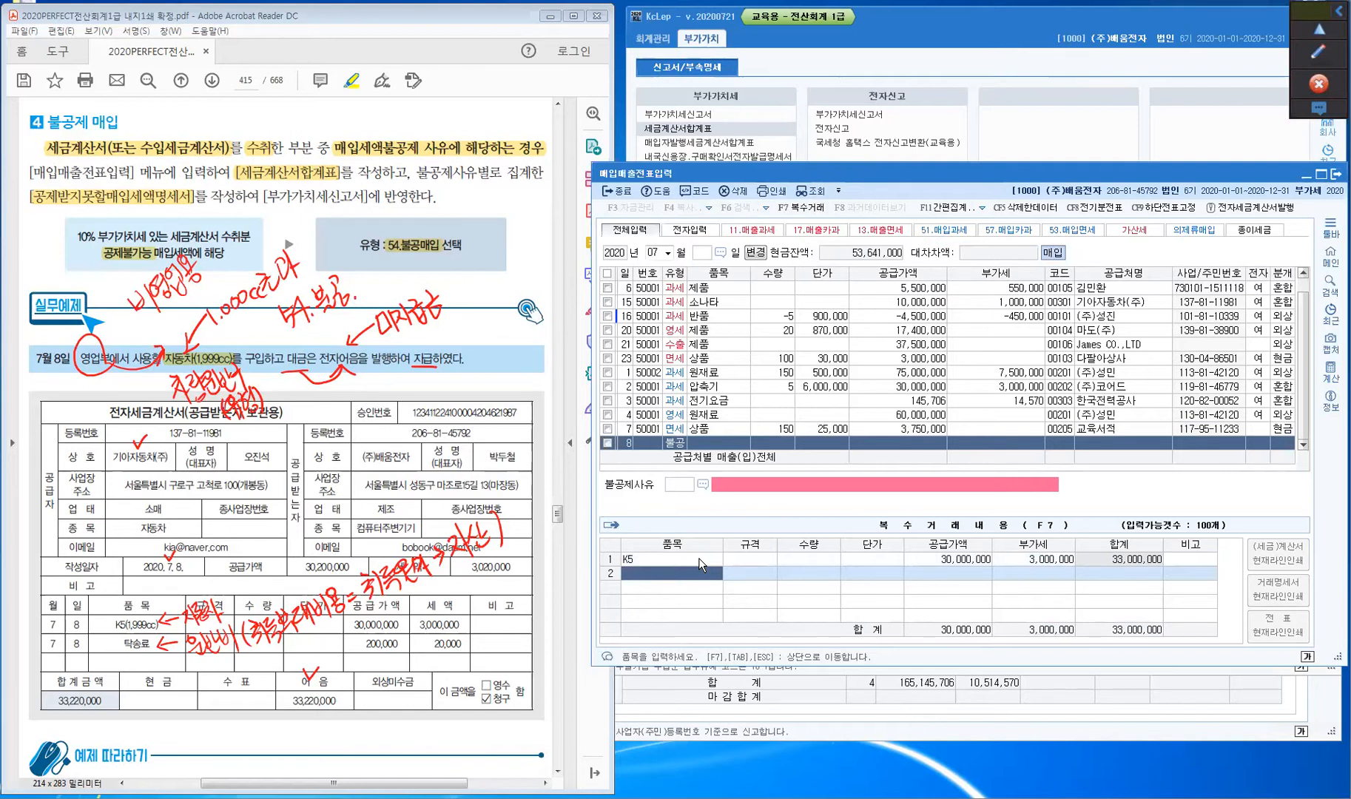
- Add 탁송료 as the second item at 200,000
{"action": "type", "text": "탁송료"}
{"action": "key", "text": "Return"}
{"action": "key", "text": "Return"}
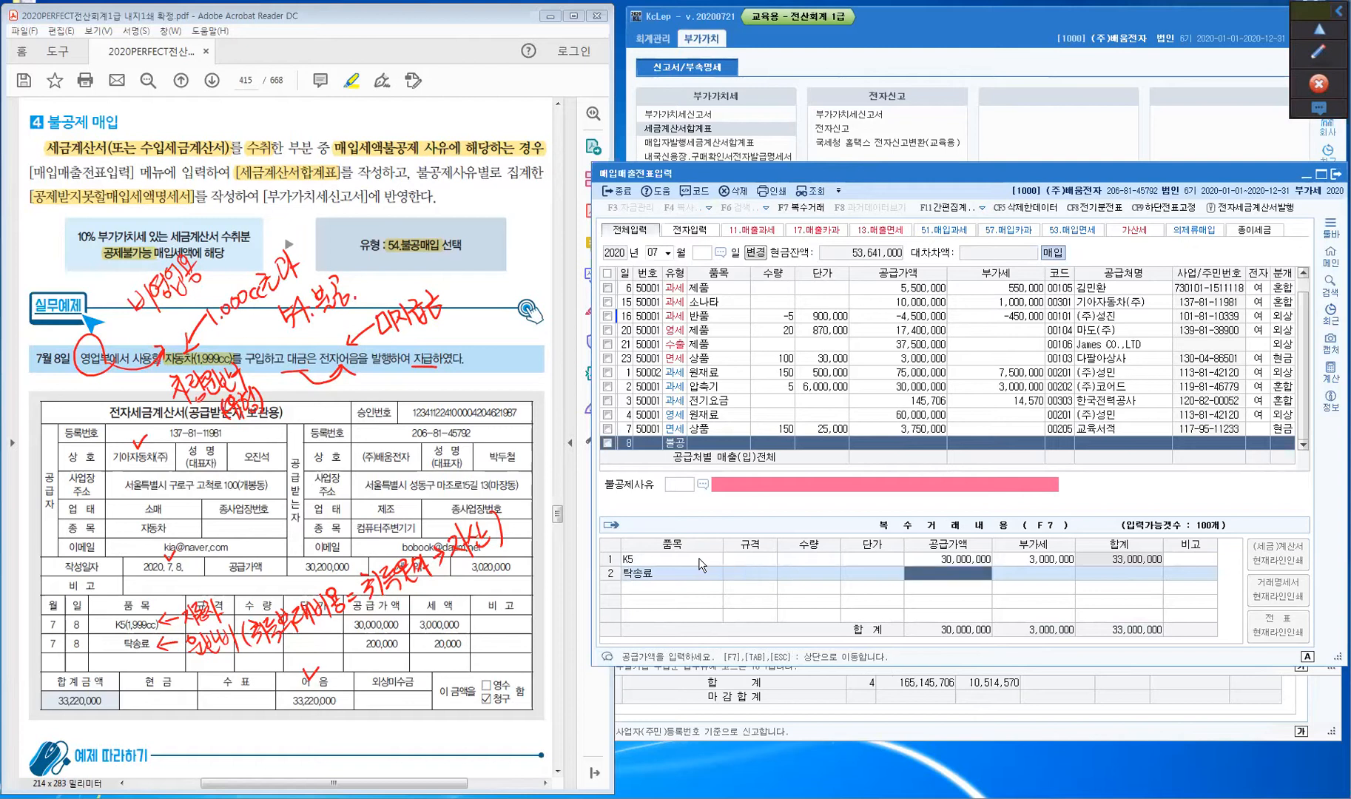
{"action": "type", "text": "2000000"}
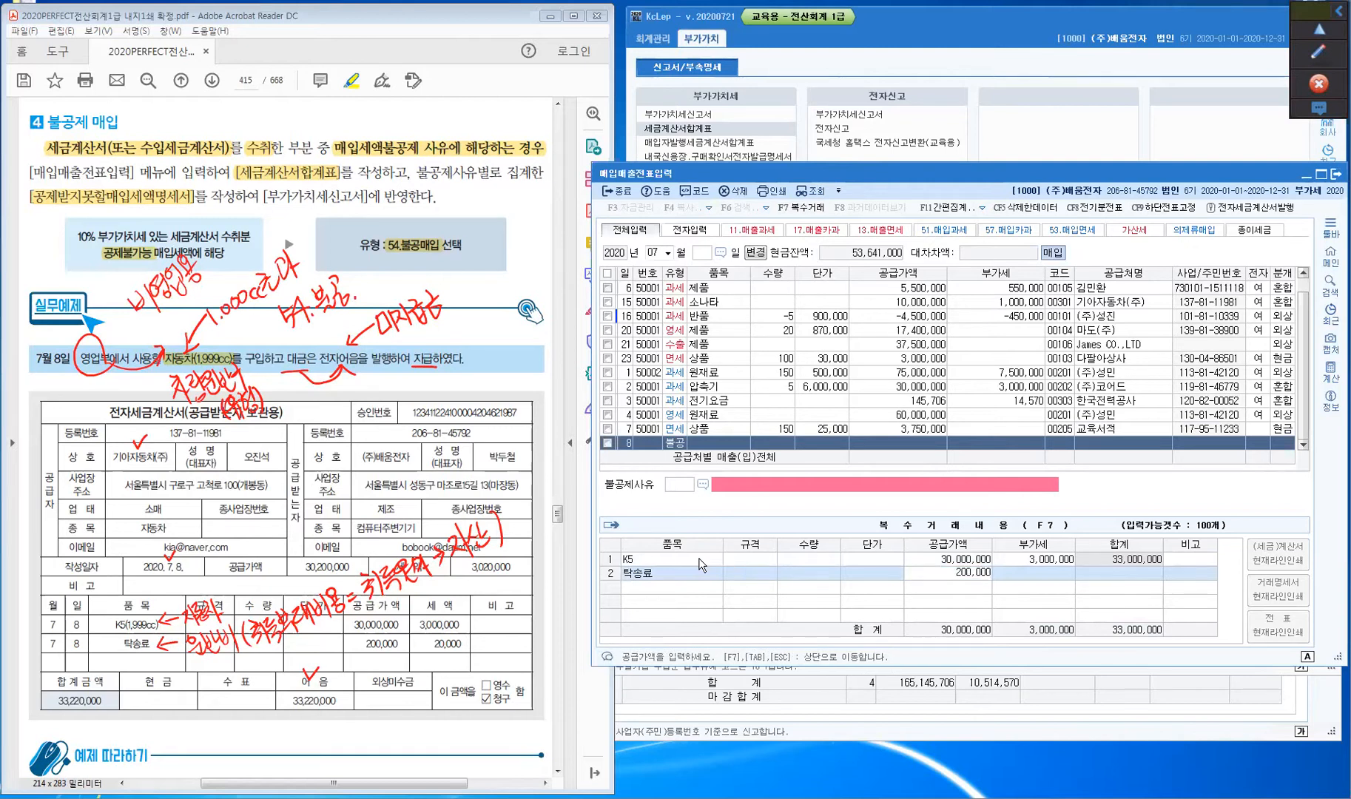
{"action": "key", "text": "Return"}
{"action": "key", "text": "Return"}
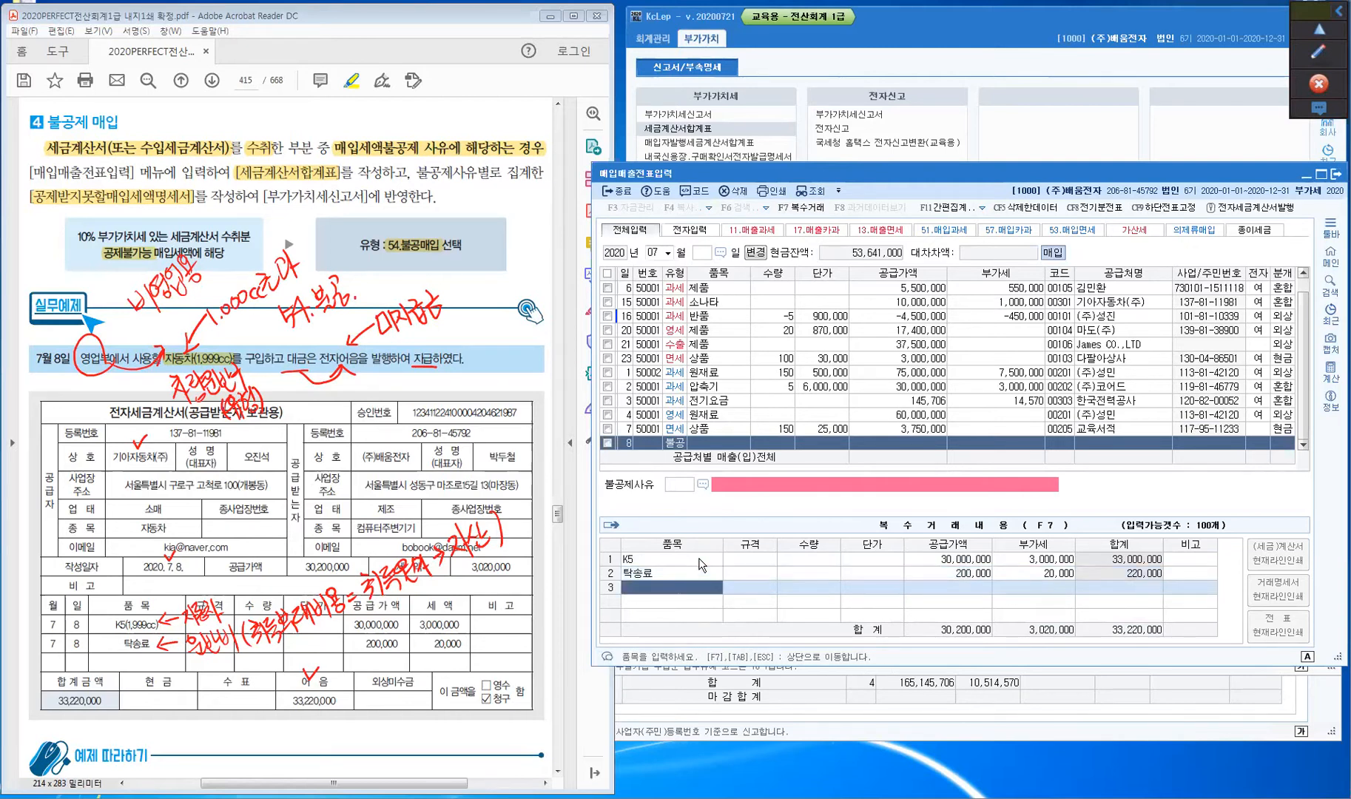
{"action": "key", "text": "ctrl"}
{"action": "key", "text": "ctrl"}
- Accept K5외 and the 30,200,000 total, and set supplier 기아자동차(주)
{"action": "left_click", "coordinate": [681, 442]}
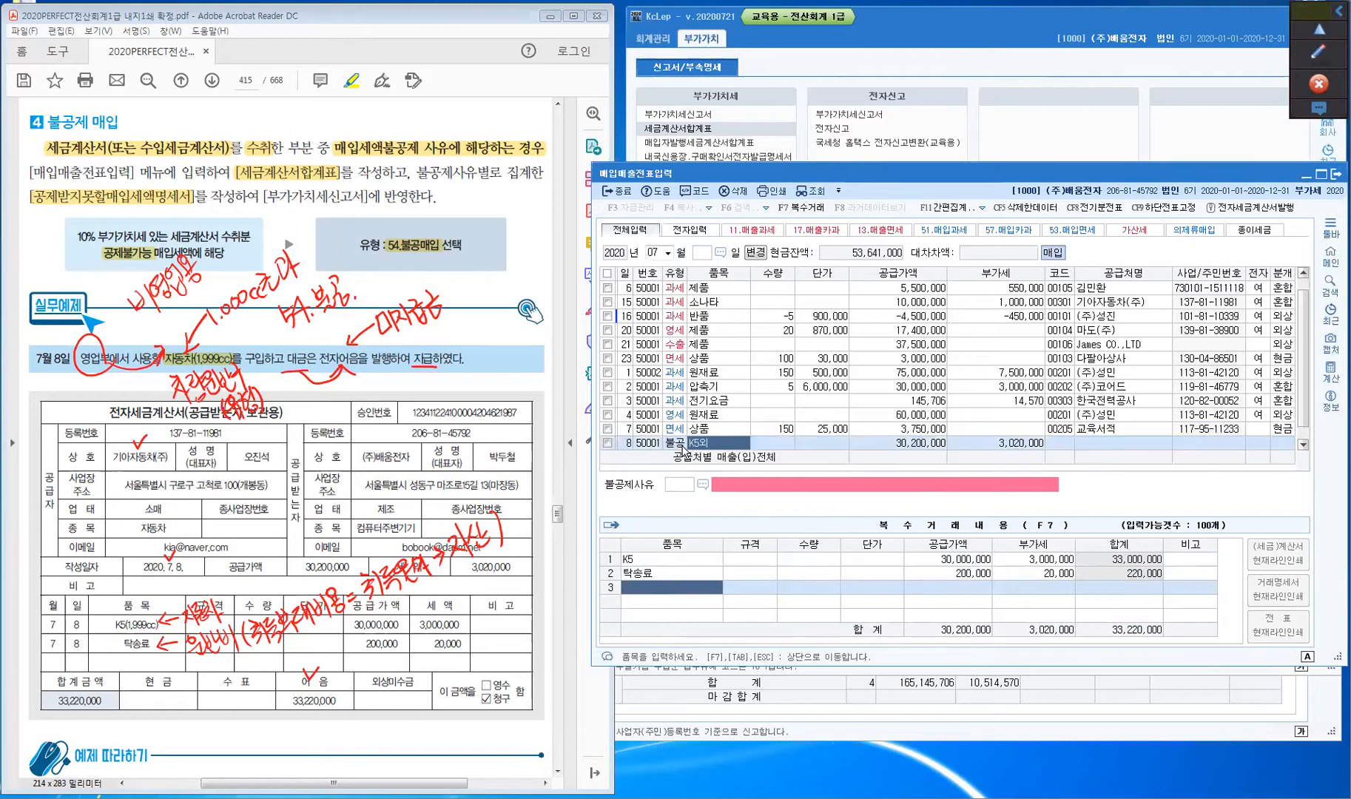
{"action": "key", "text": "Return"}
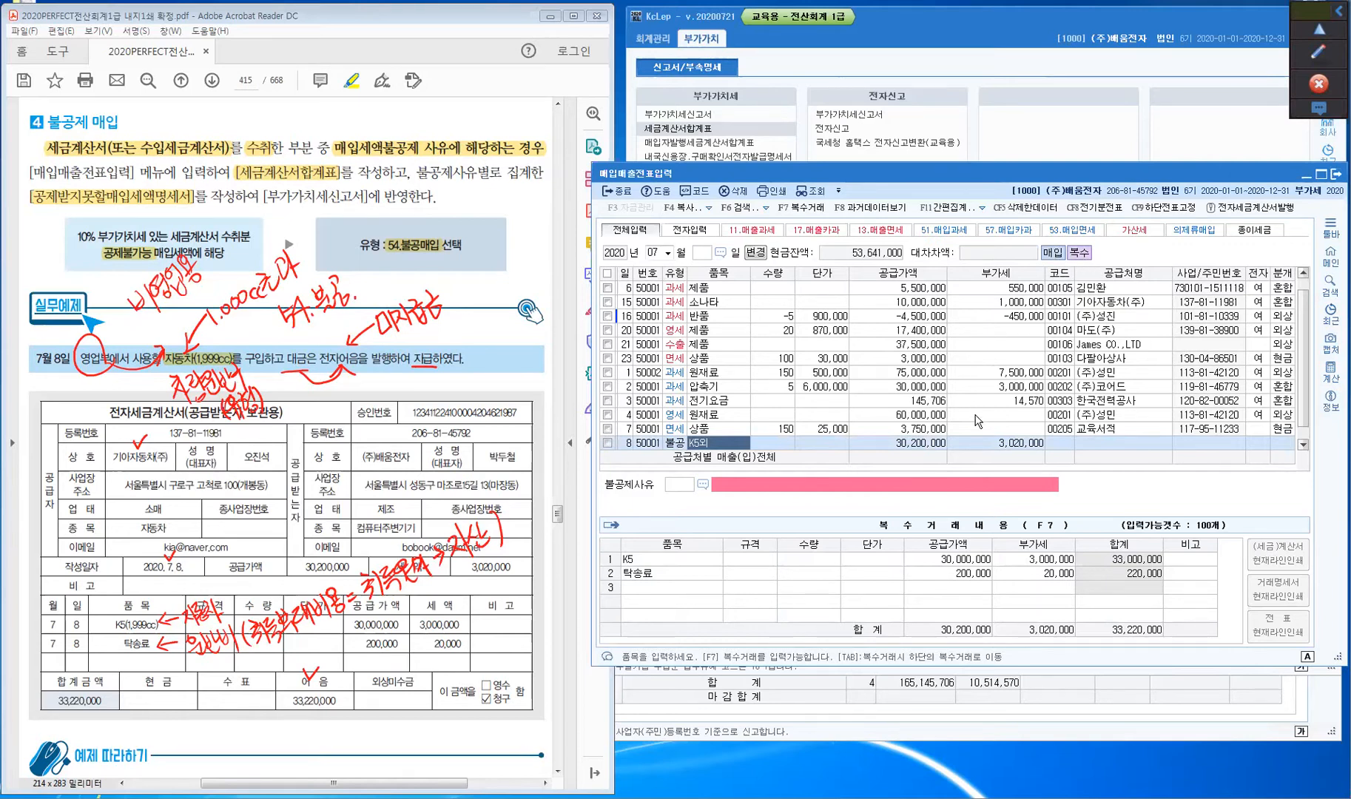
{"action": "key", "text": "Return"}
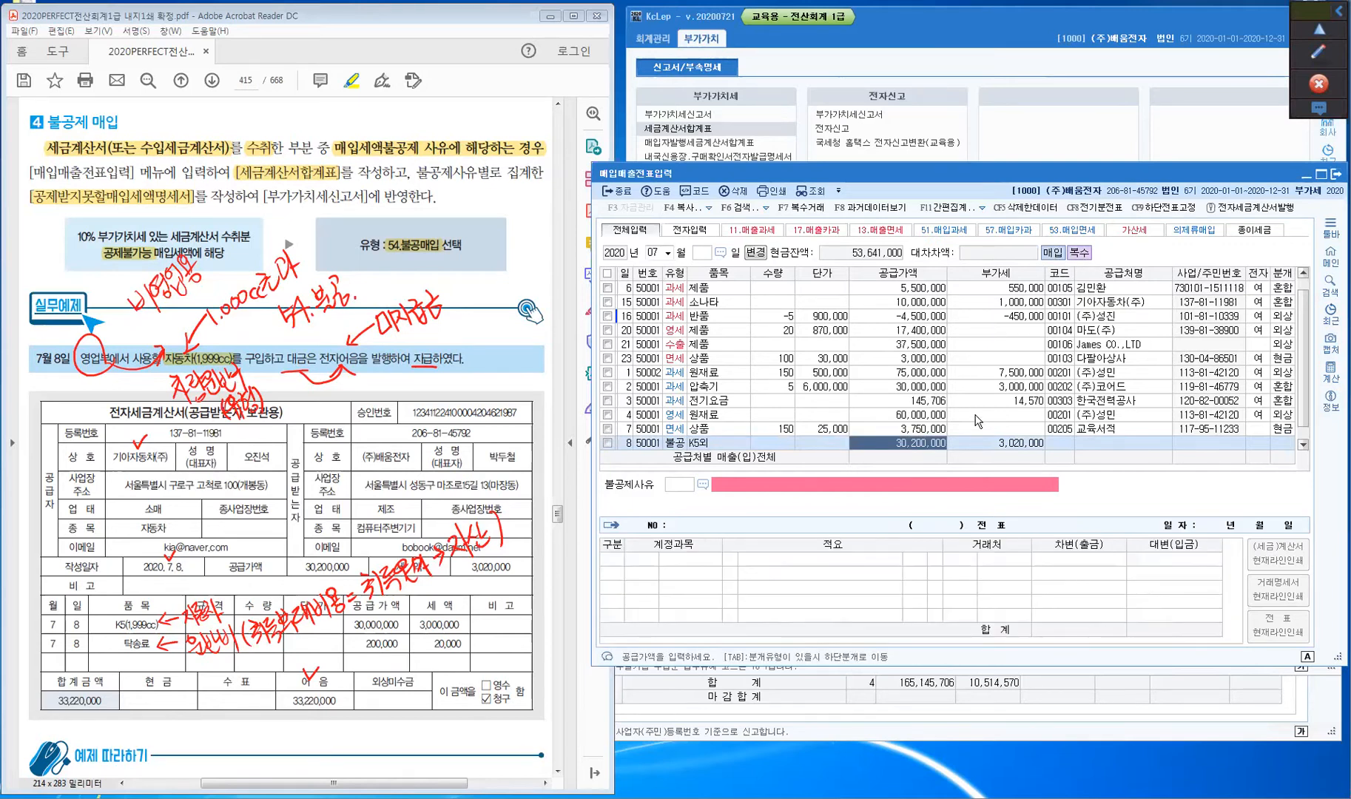
{"action": "key", "text": "Return"}
{"action": "key", "text": "Return"}
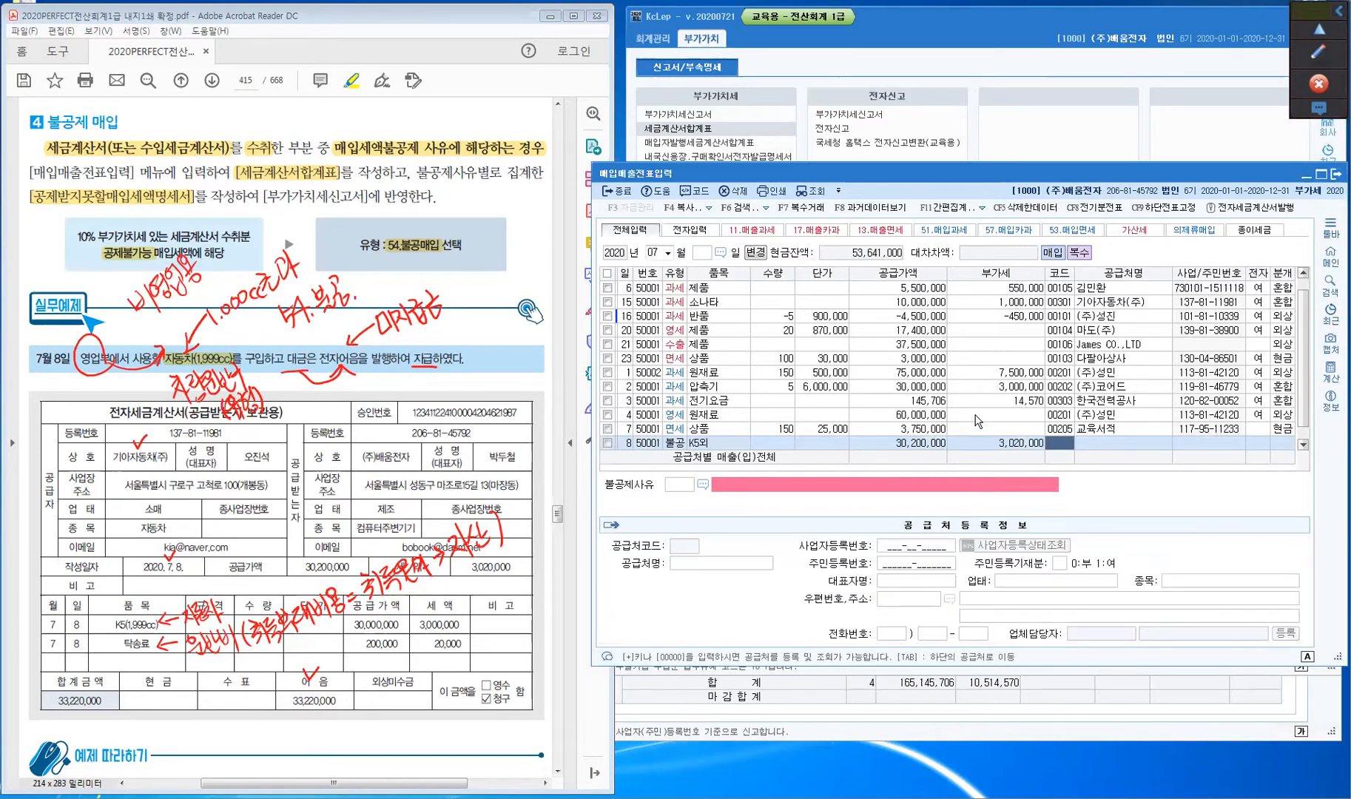
{"action": "type", "text": "기아"}
{"action": "key", "text": "Return"}
{"action": "key", "text": "Return"}
{"action": "type", "text": "2"}
{"action": "key", "text": "Return"}
{"action": "key", "text": "Return"}
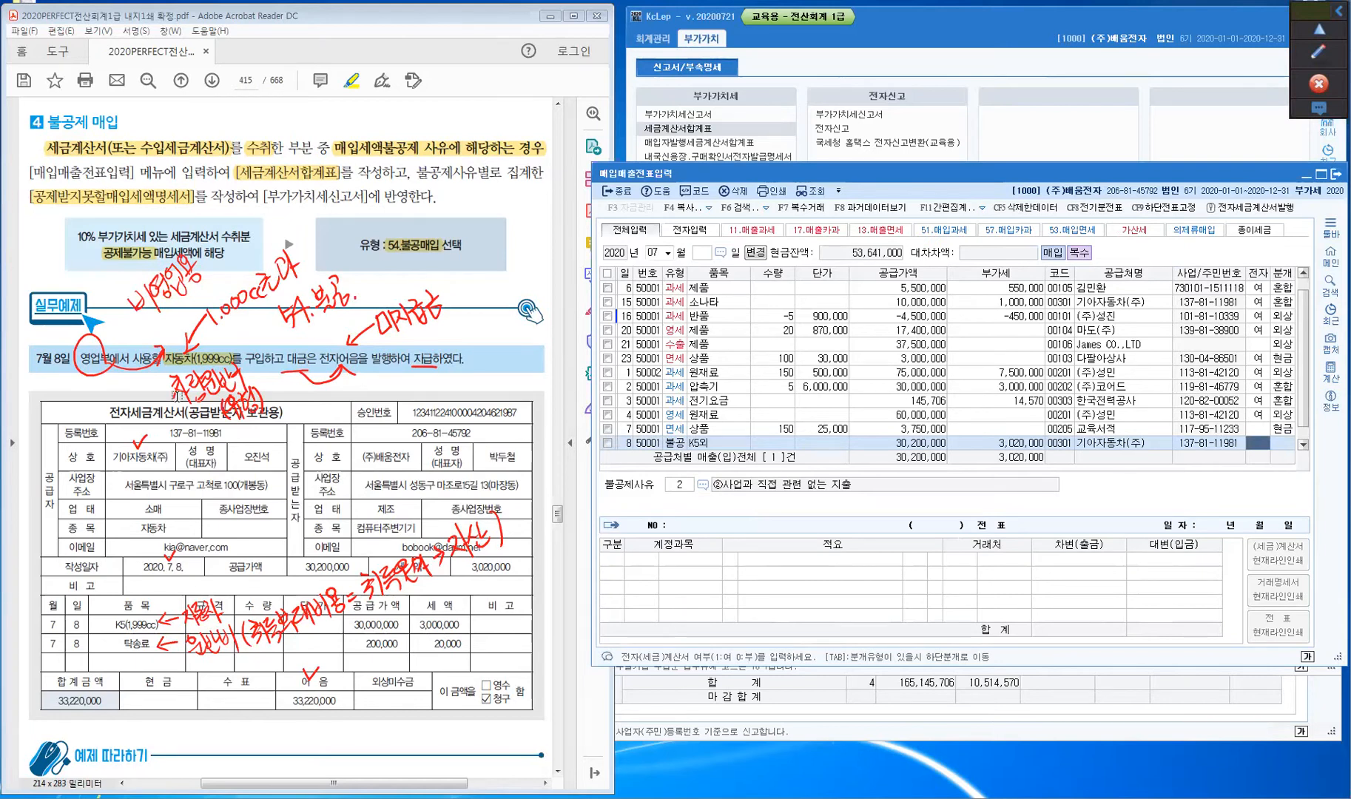
- Set the non-deduction reason to ③ 비영업용 소형승용자동차 구입·유지 및 임차
{"action": "left_click", "coordinate": [111, 413]}
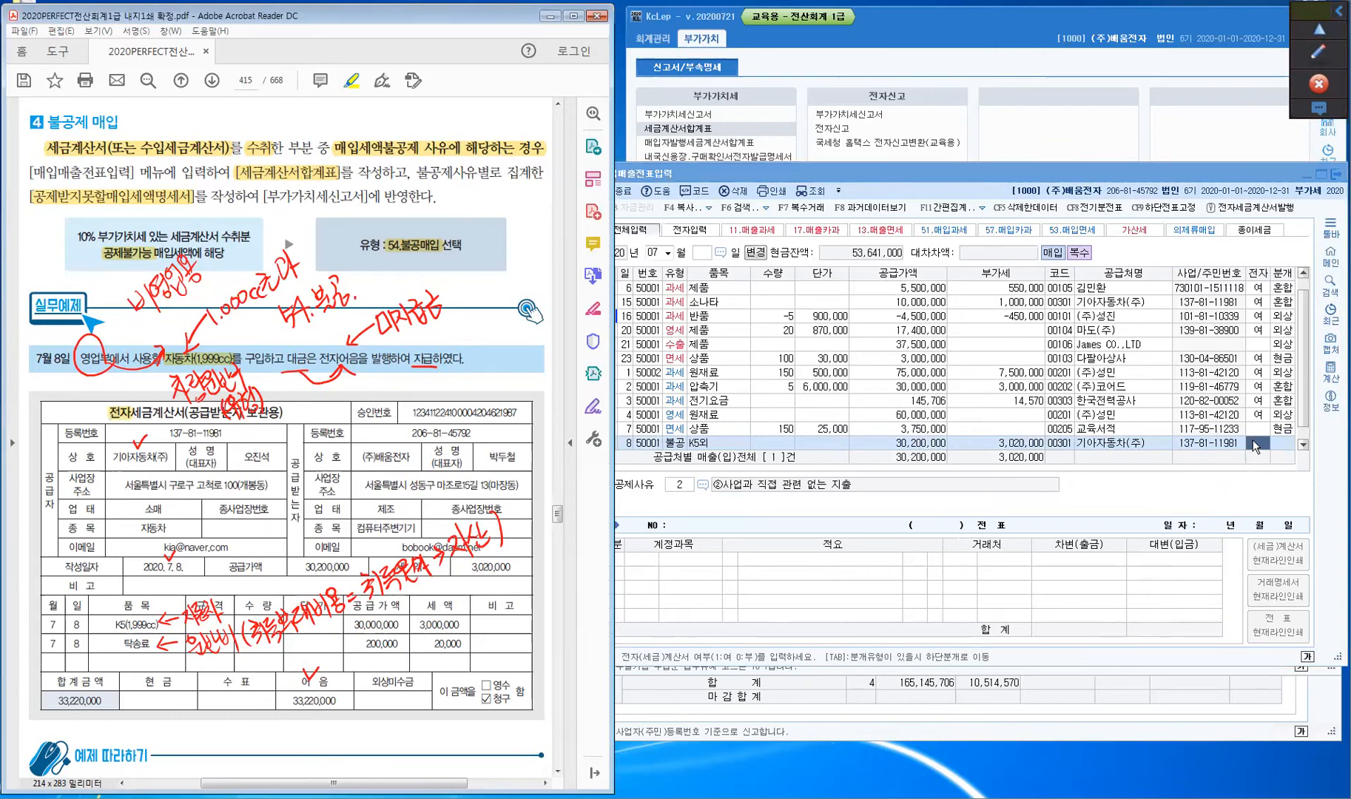
{"action": "left_click", "coordinate": [1253, 440]}
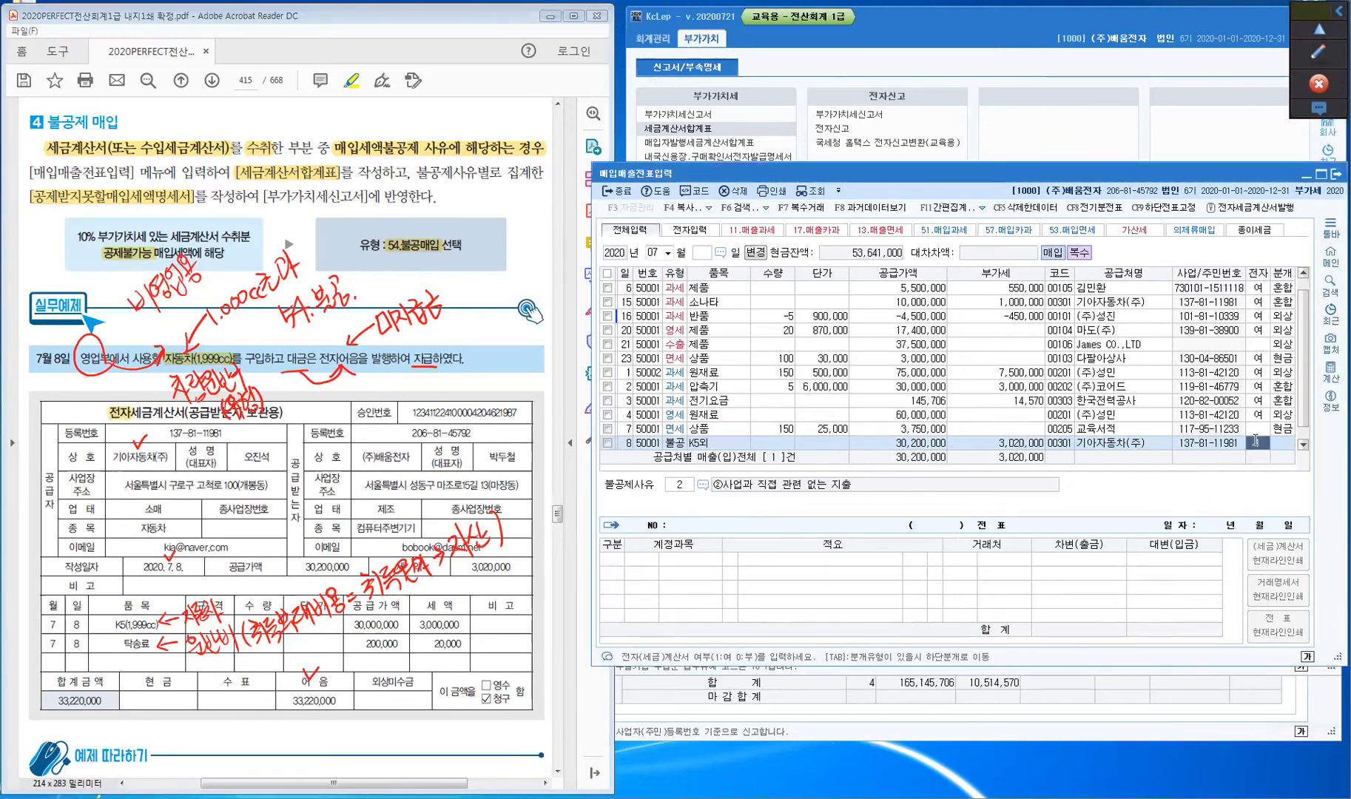
{"action": "key", "text": "Return"}
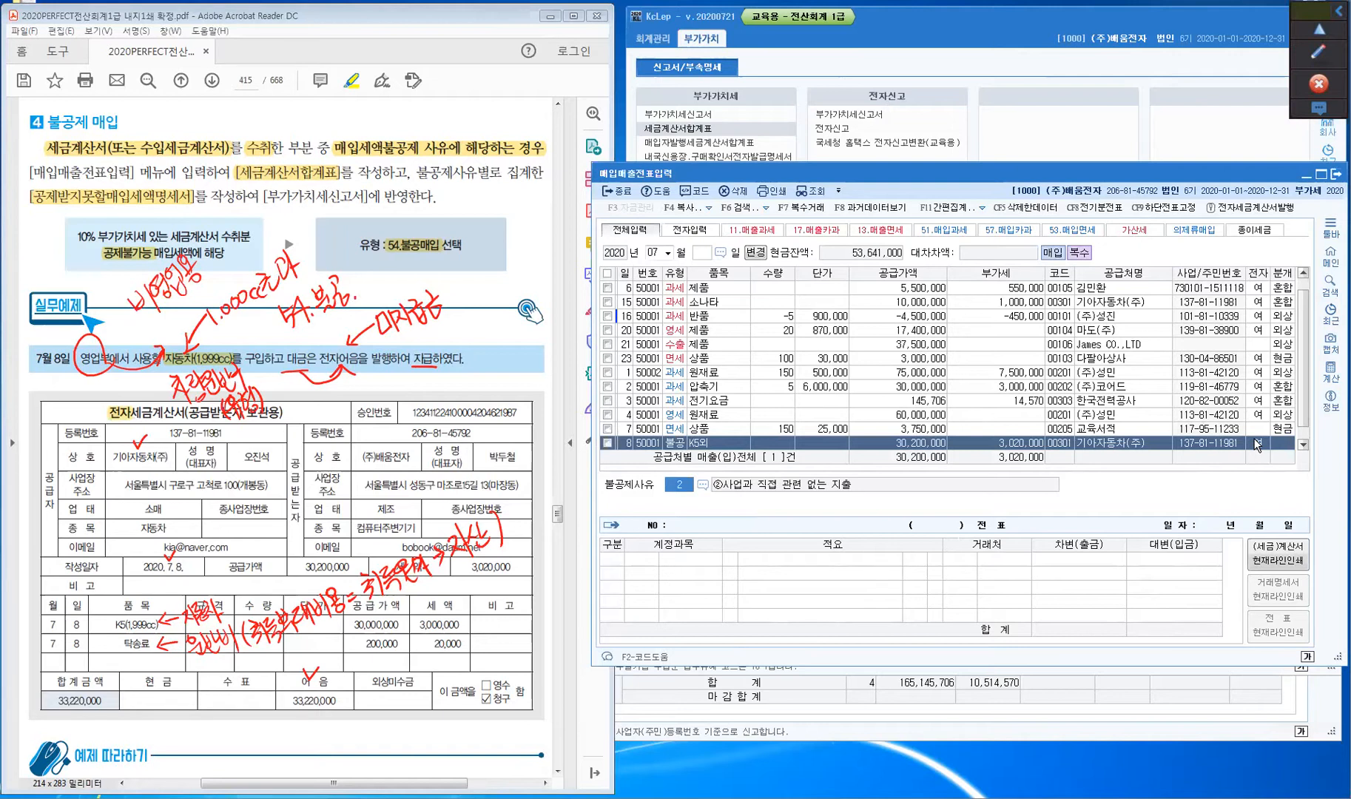
{"action": "key", "text": "F2"}
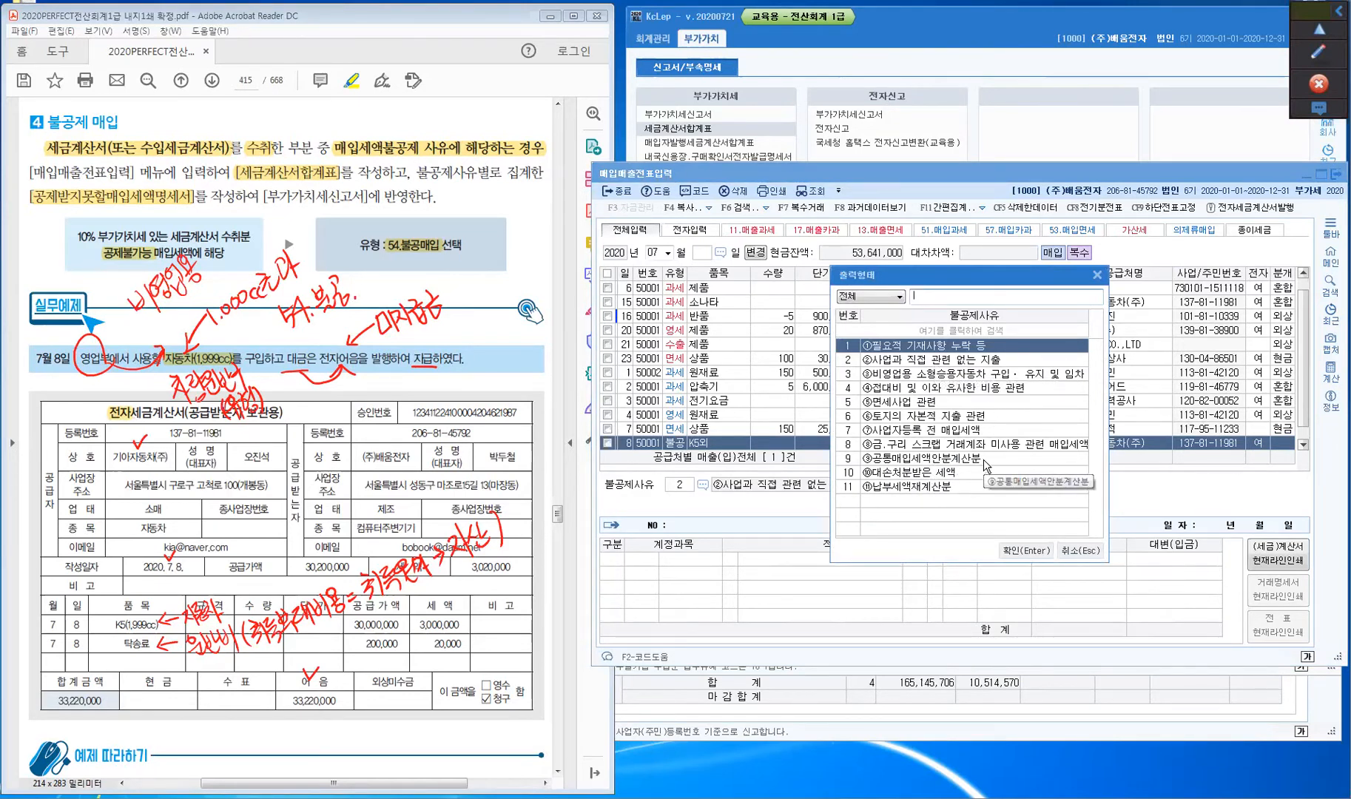
{"action": "left_click", "coordinate": [916, 375]}
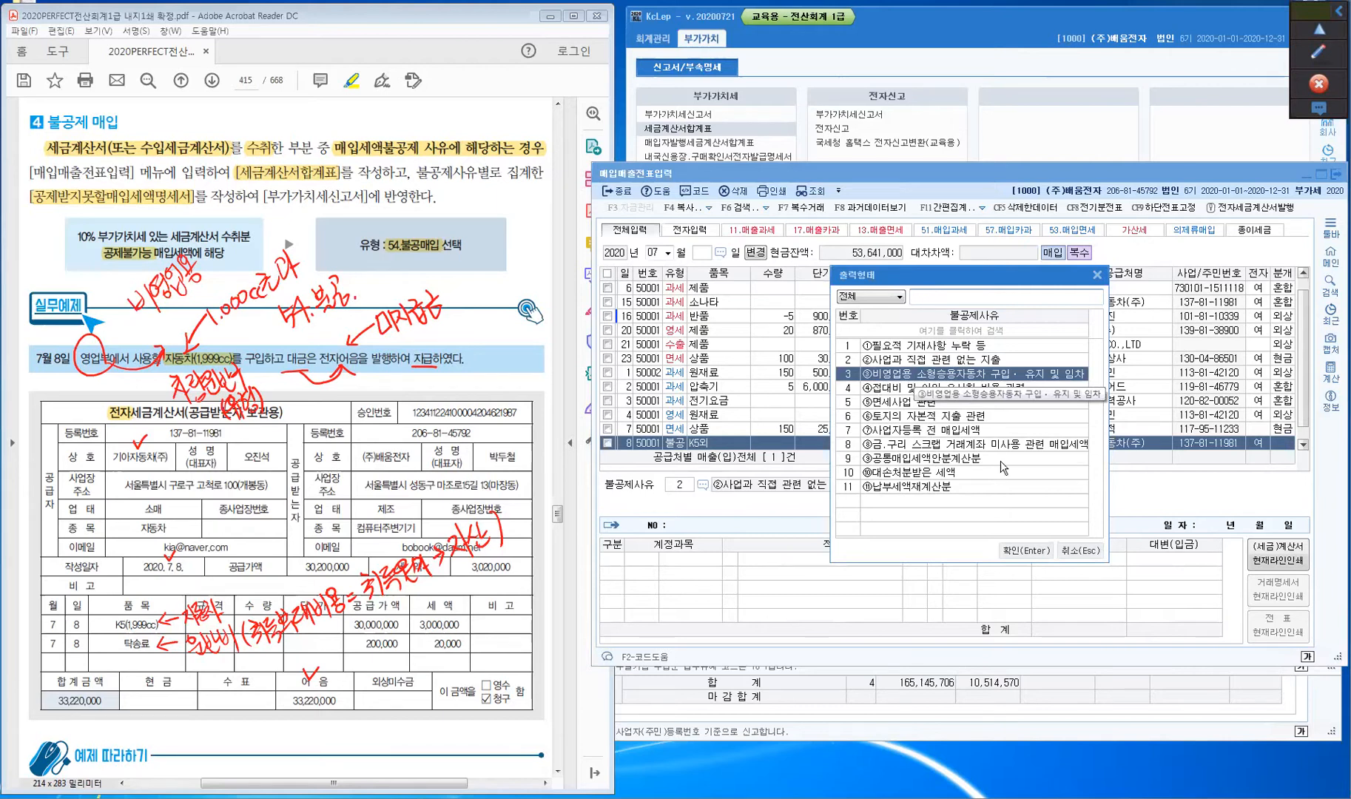
{"action": "left_click", "coordinate": [1027, 551]}
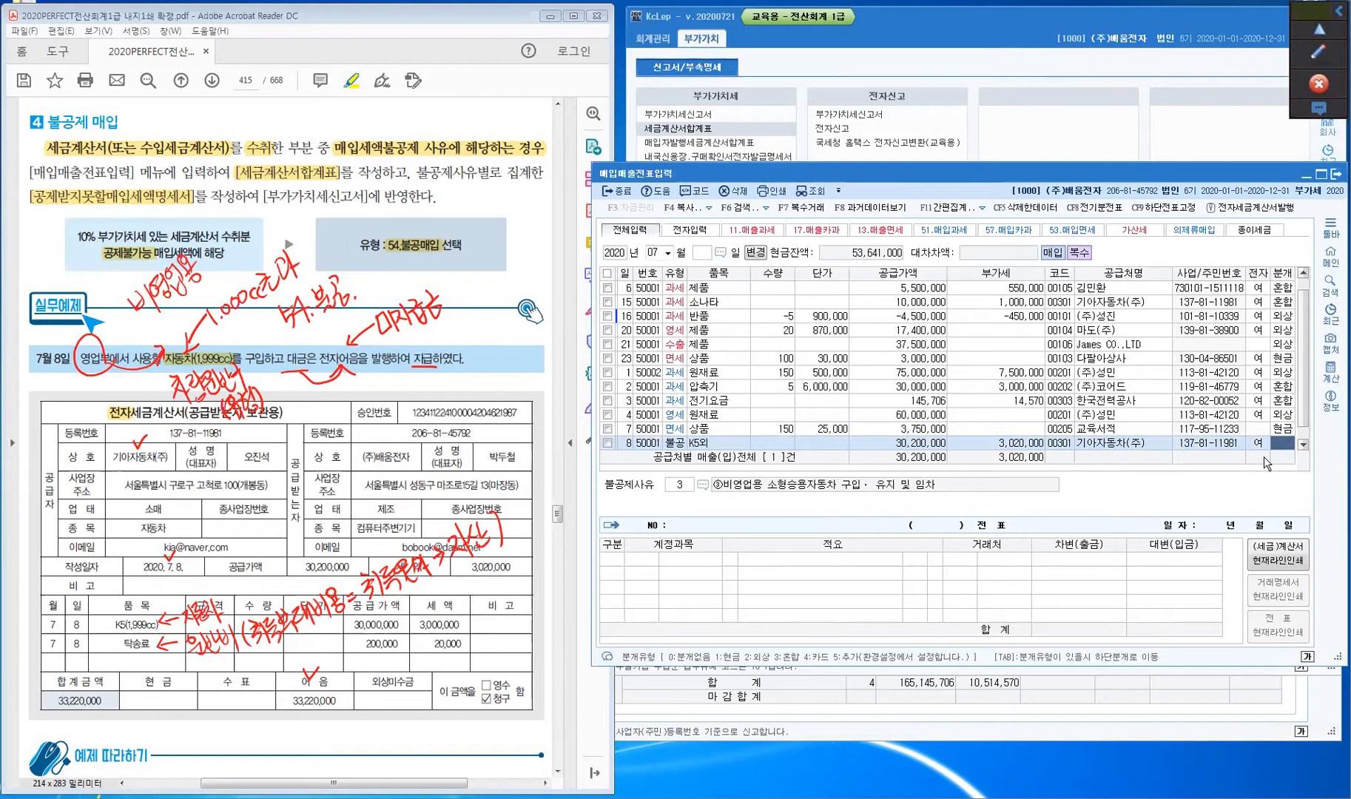
- Make the July 8 journal 혼합, debiting 0208 차량운반구 for 33,220,000
{"action": "key", "text": "Return"}
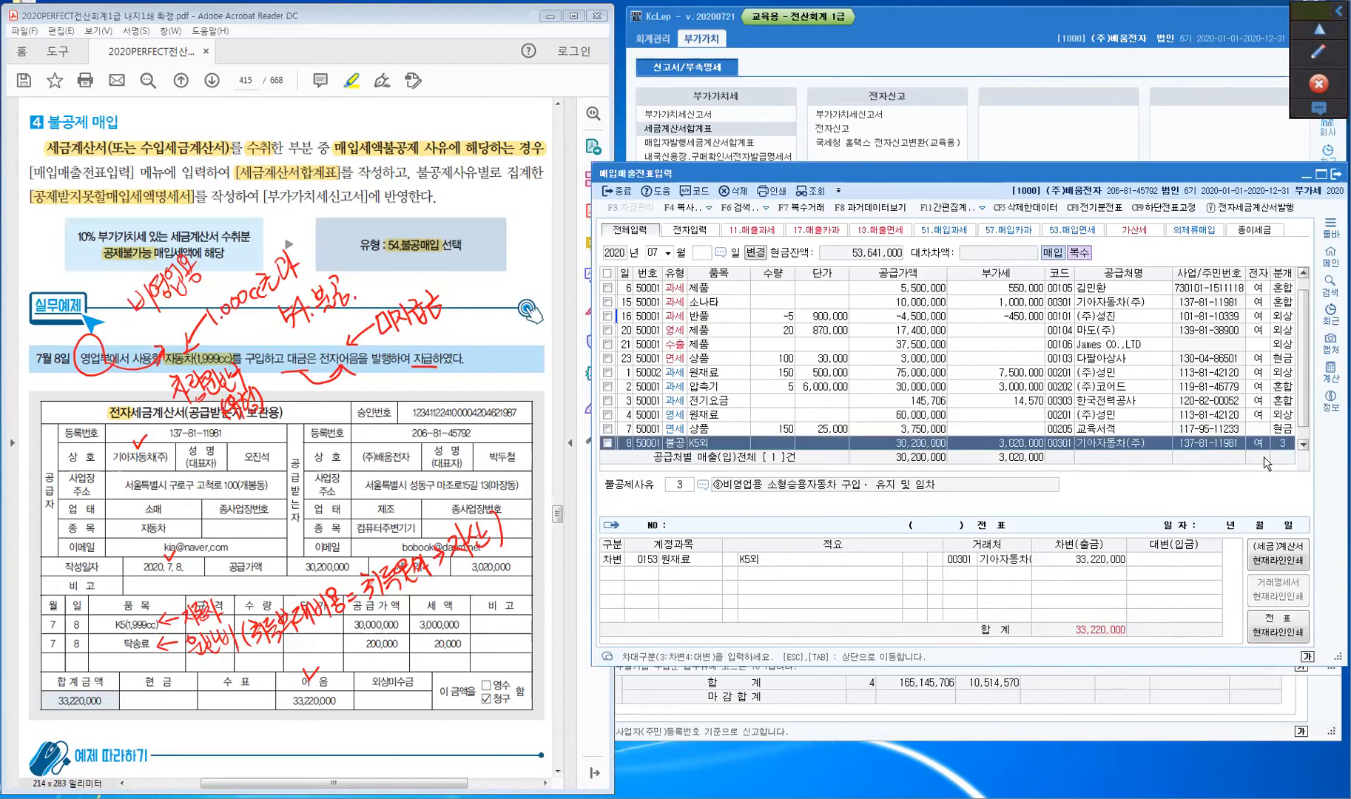
{"action": "key", "text": "Return"}
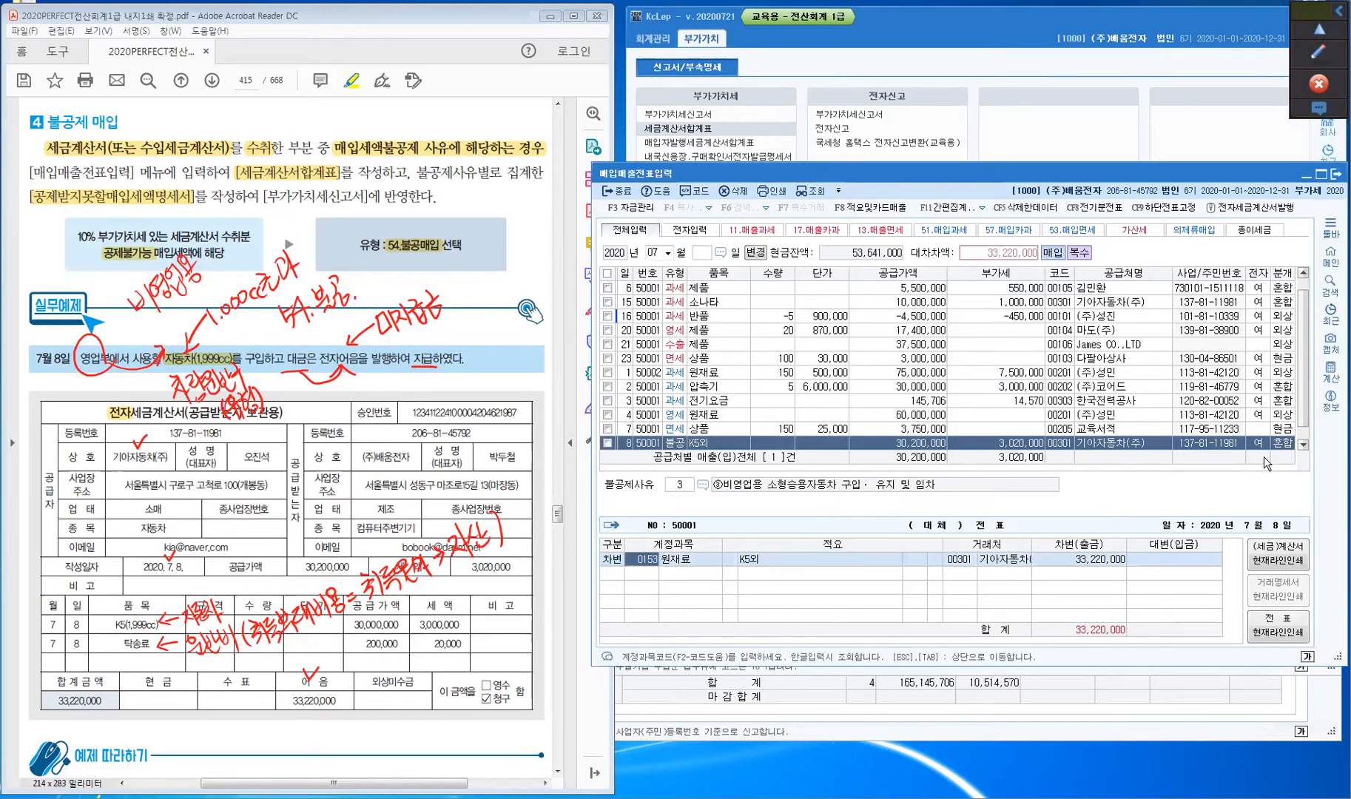
{"action": "type", "text": "208"}
{"action": "key", "text": "Return"}
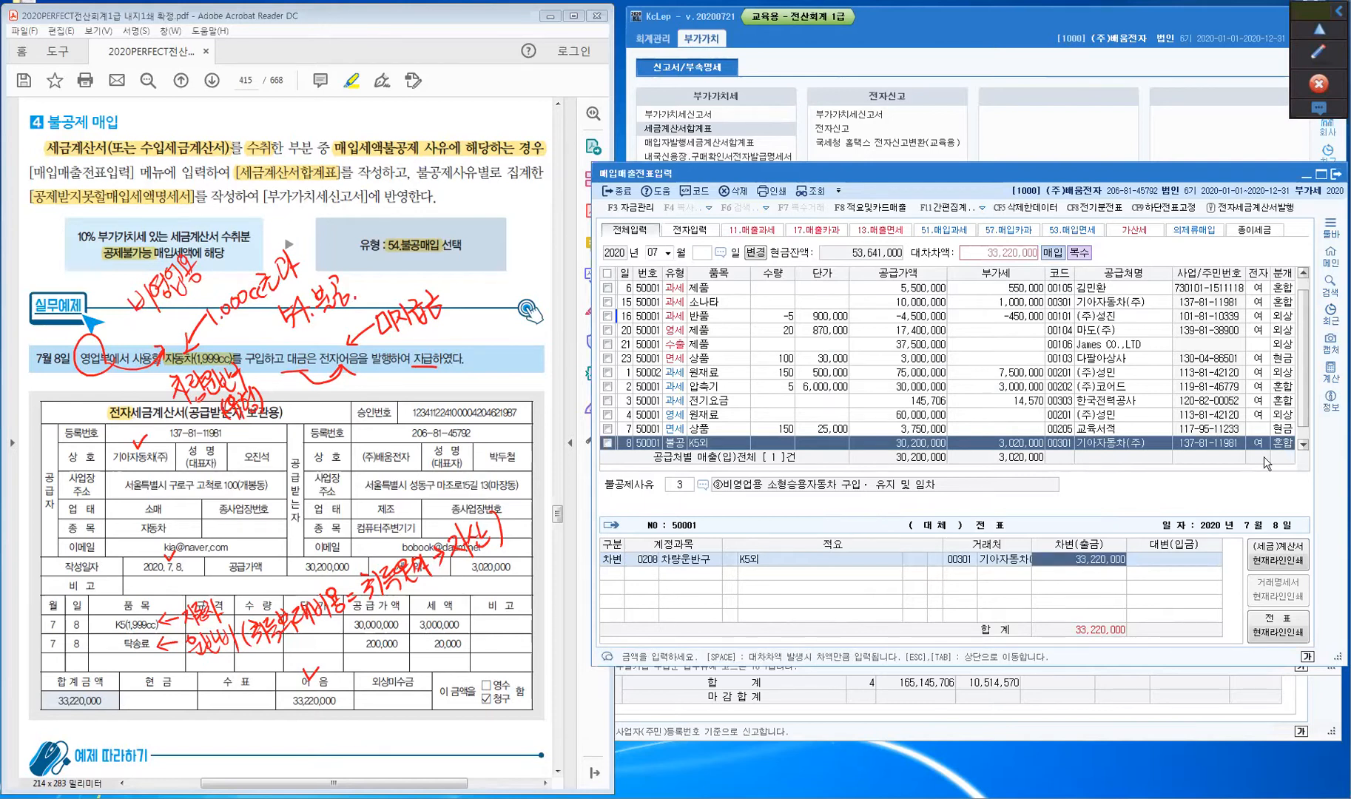
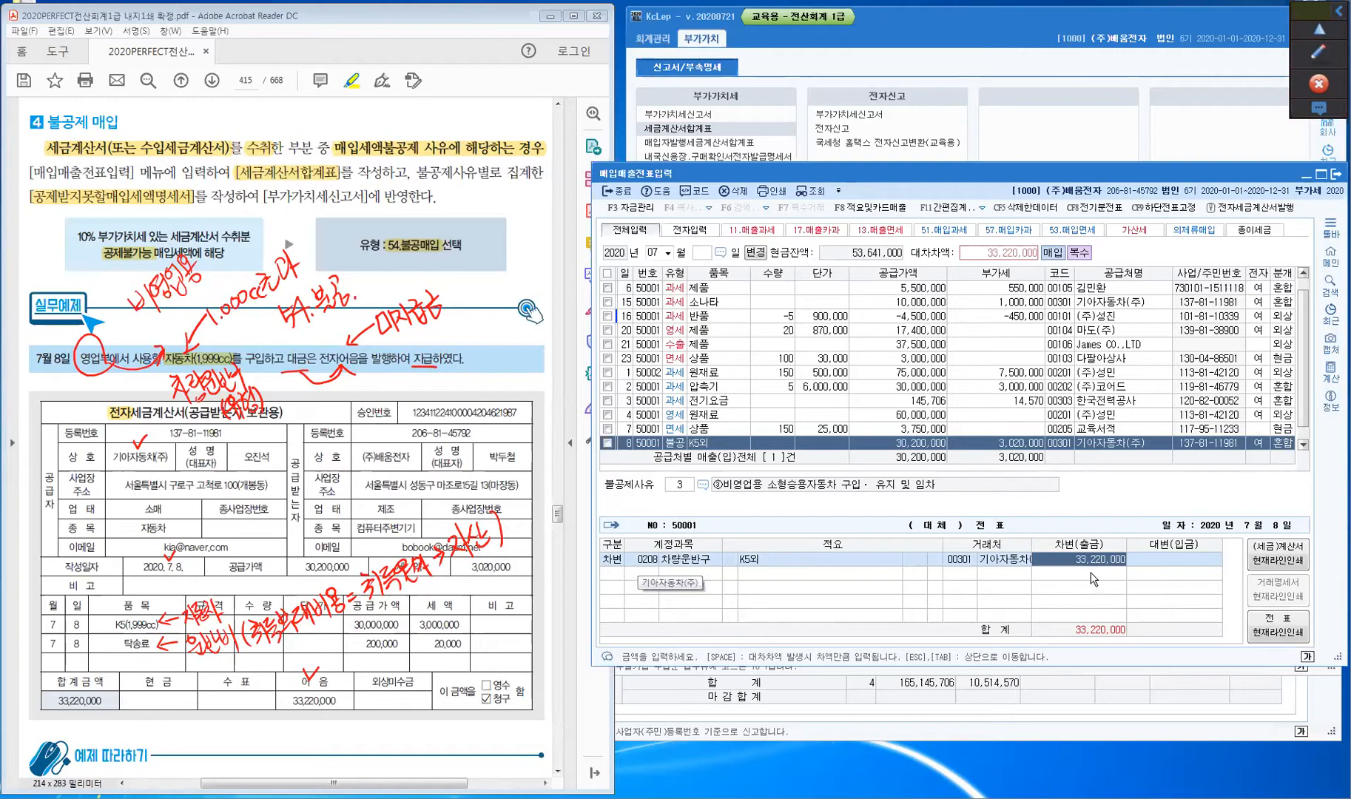
- Credit 0253 미지급금 for 33,220,000 to balance the July 8 K5 entry, and save it
{"action": "key", "text": "Return"}
{"action": "type", "text": "4"}
{"action": "key", "text": "Return"}
{"action": "type", "text": "253"}
{"action": "key", "text": "Return"}
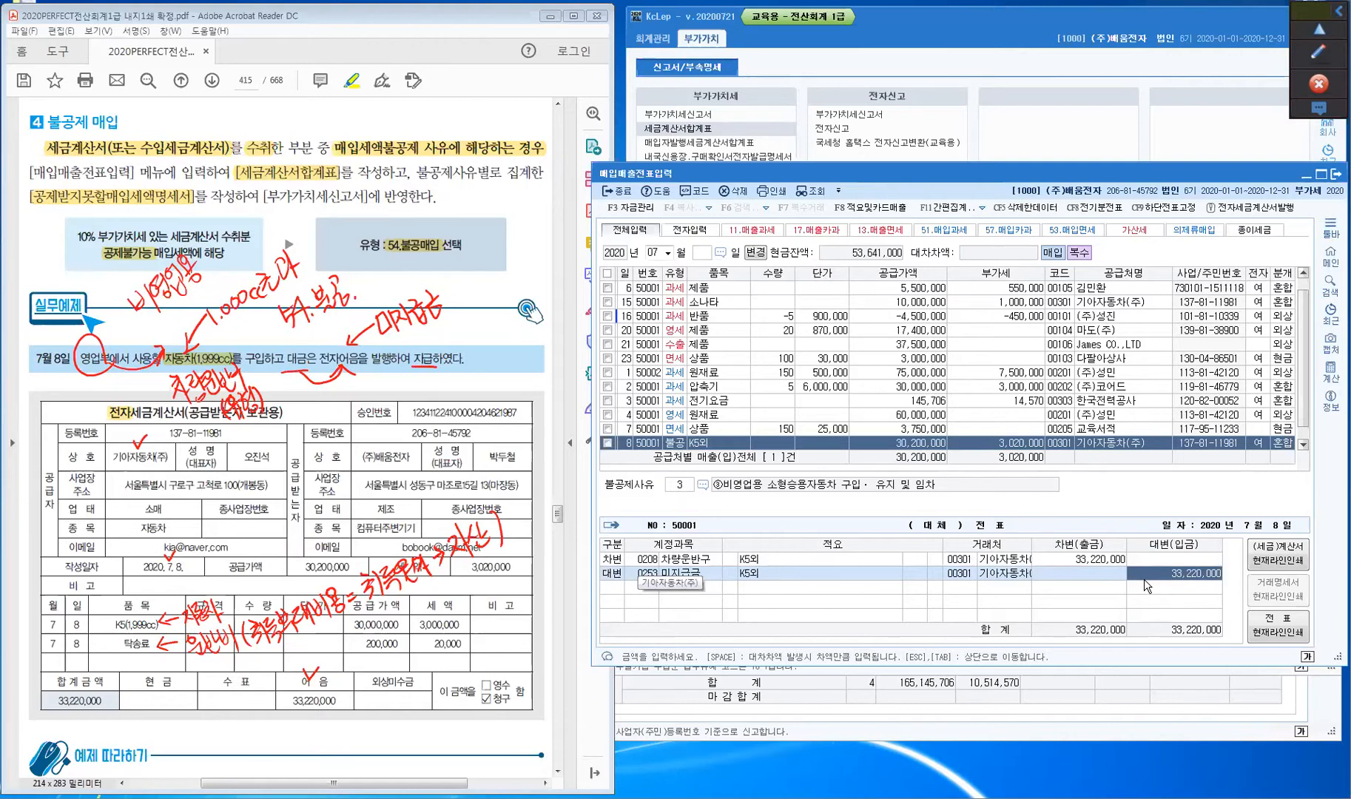
{"action": "key", "text": "Return"}
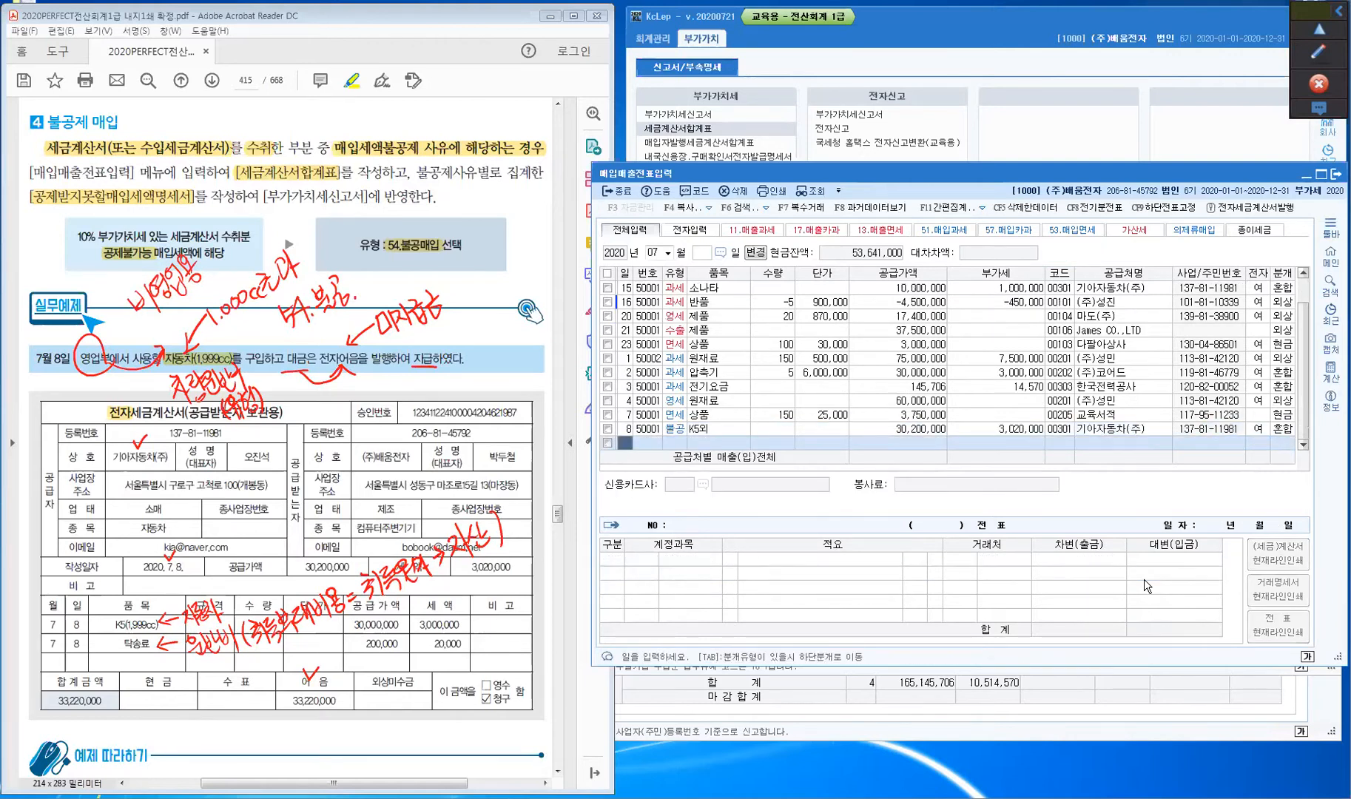
{"action": "key", "text": "Up"}
- Check the textbook page, then bring the 세금계산서합계표 매입 listing to the front
{"action": "key", "text": "Return"}
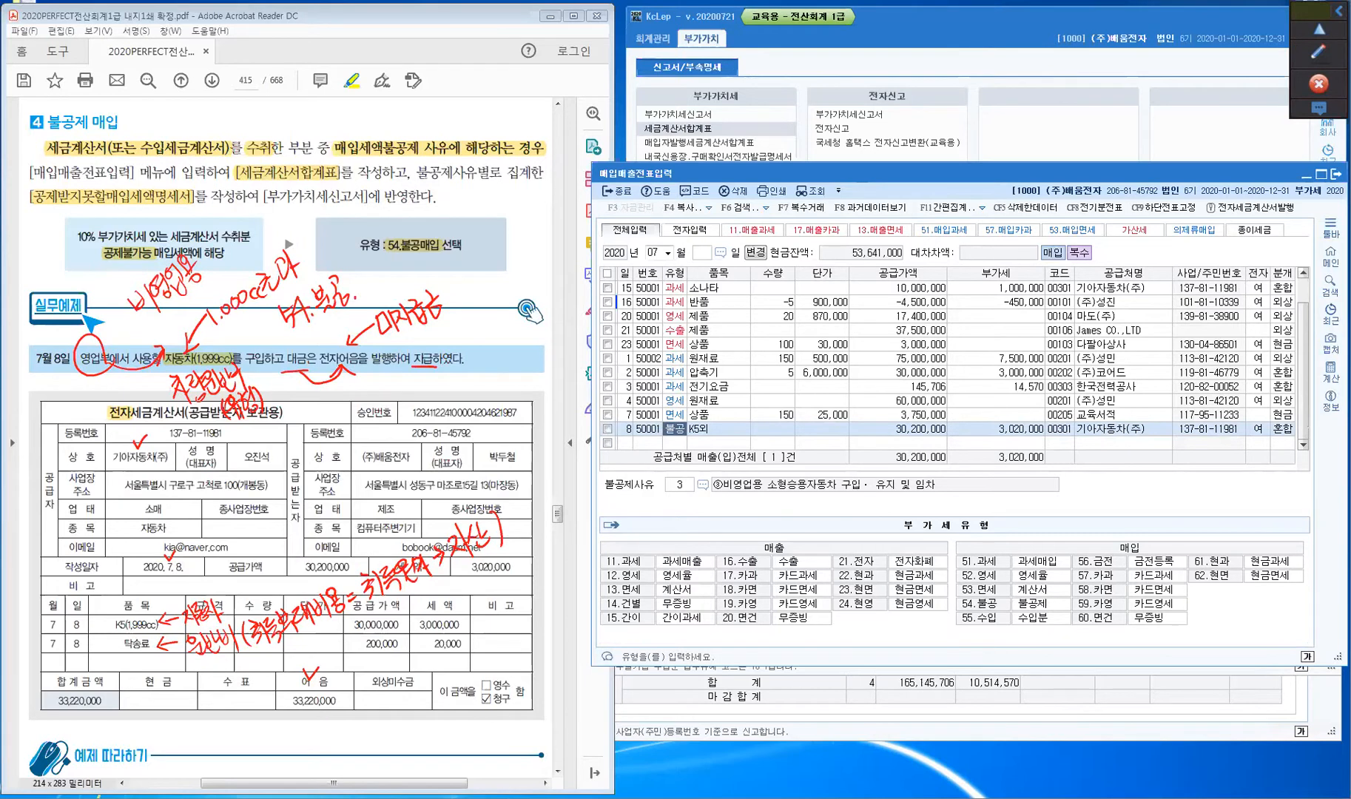
{"action": "left_click", "coordinate": [1318, 52]}
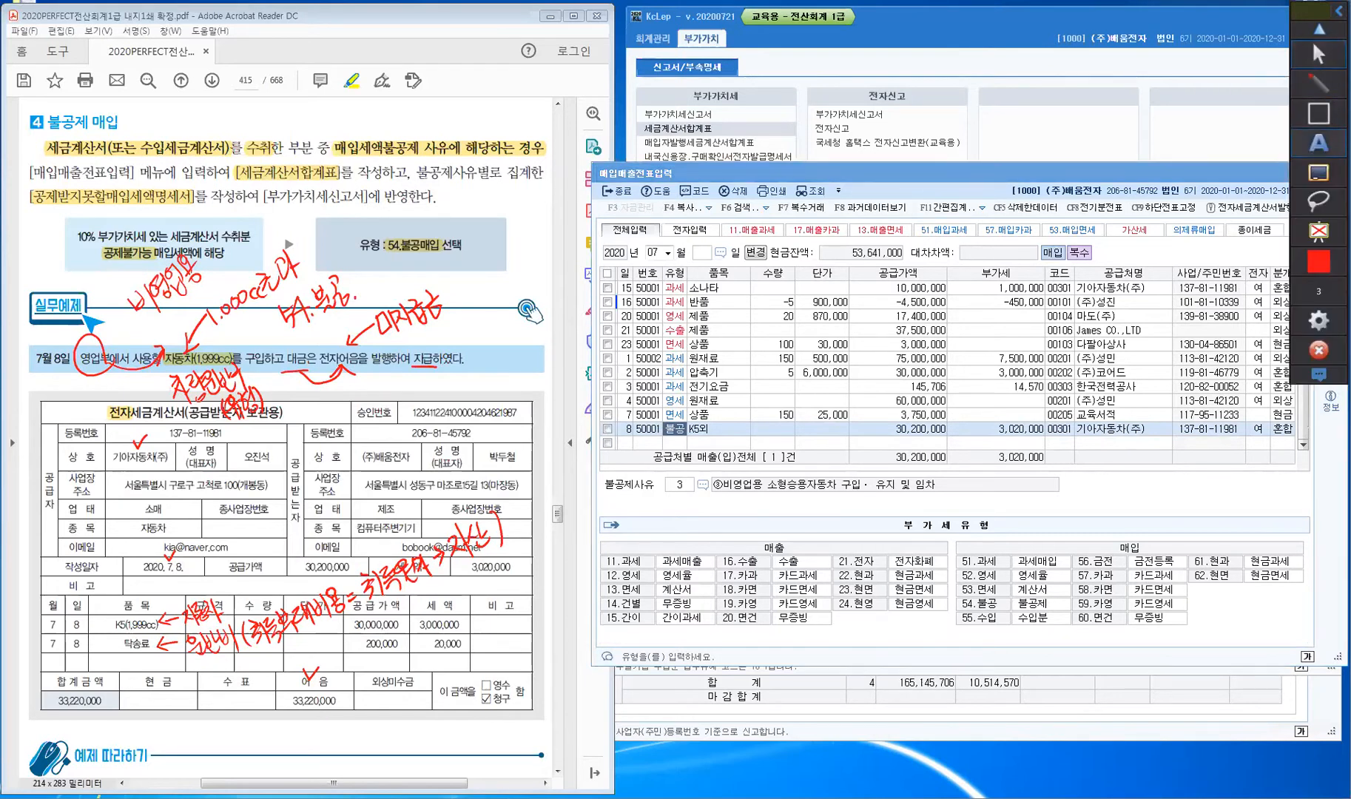
{"action": "left_click", "coordinate": [1318, 232]}
{"action": "left_click", "coordinate": [1318, 83]}
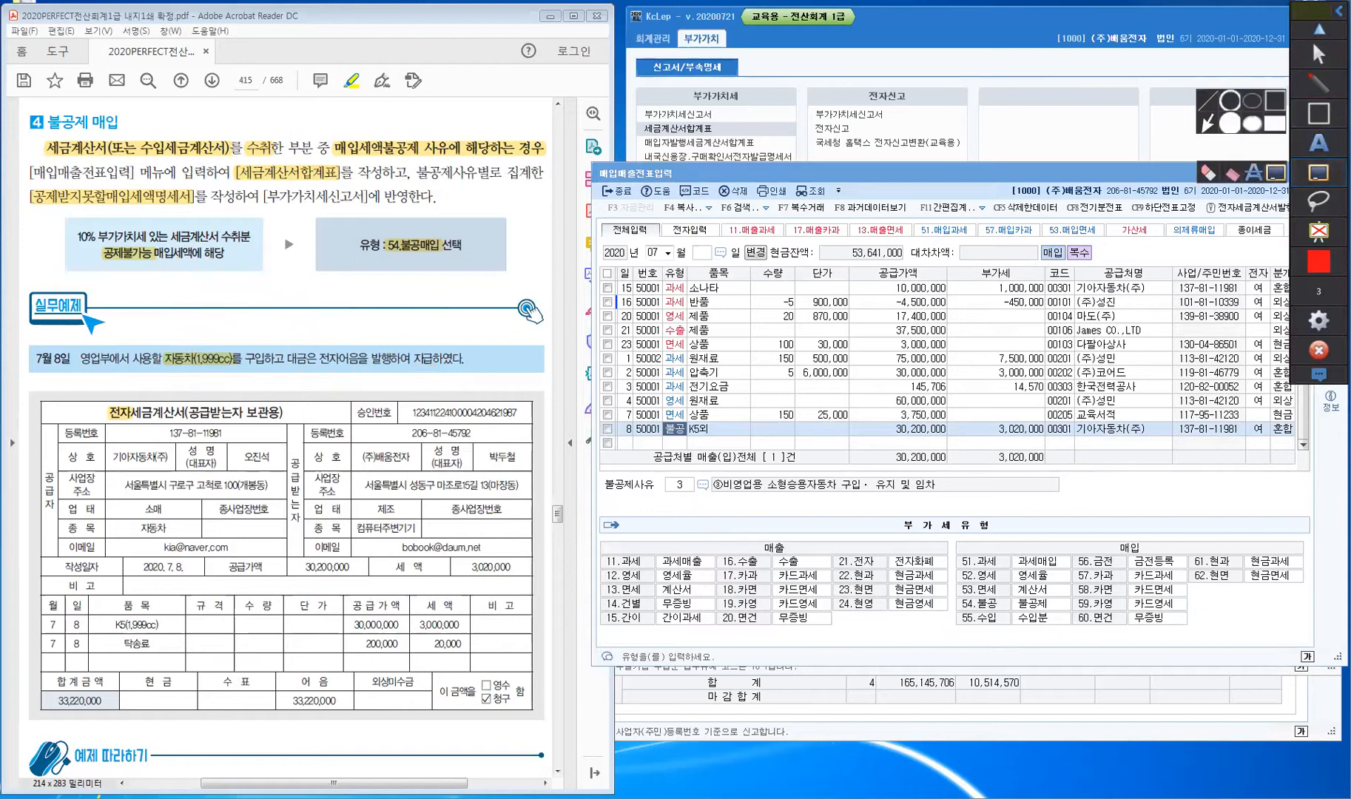
{"action": "left_click", "coordinate": [1318, 53]}
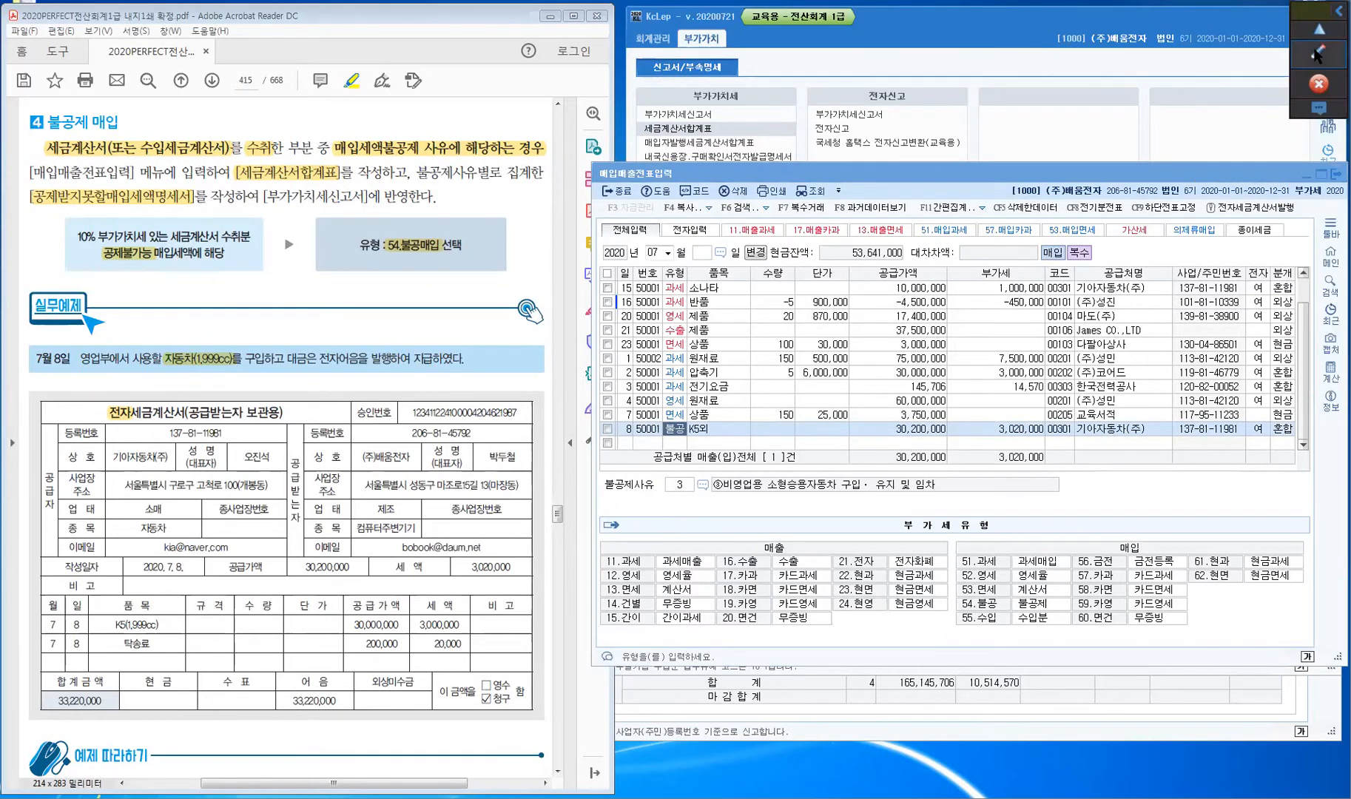
{"action": "left_click", "coordinate": [447, 354]}
{"action": "scroll", "coordinate": [446, 355], "scroll_direction": "down", "scroll_amount": 3}
{"action": "scroll", "coordinate": [444, 355], "scroll_direction": "down", "scroll_amount": 10}
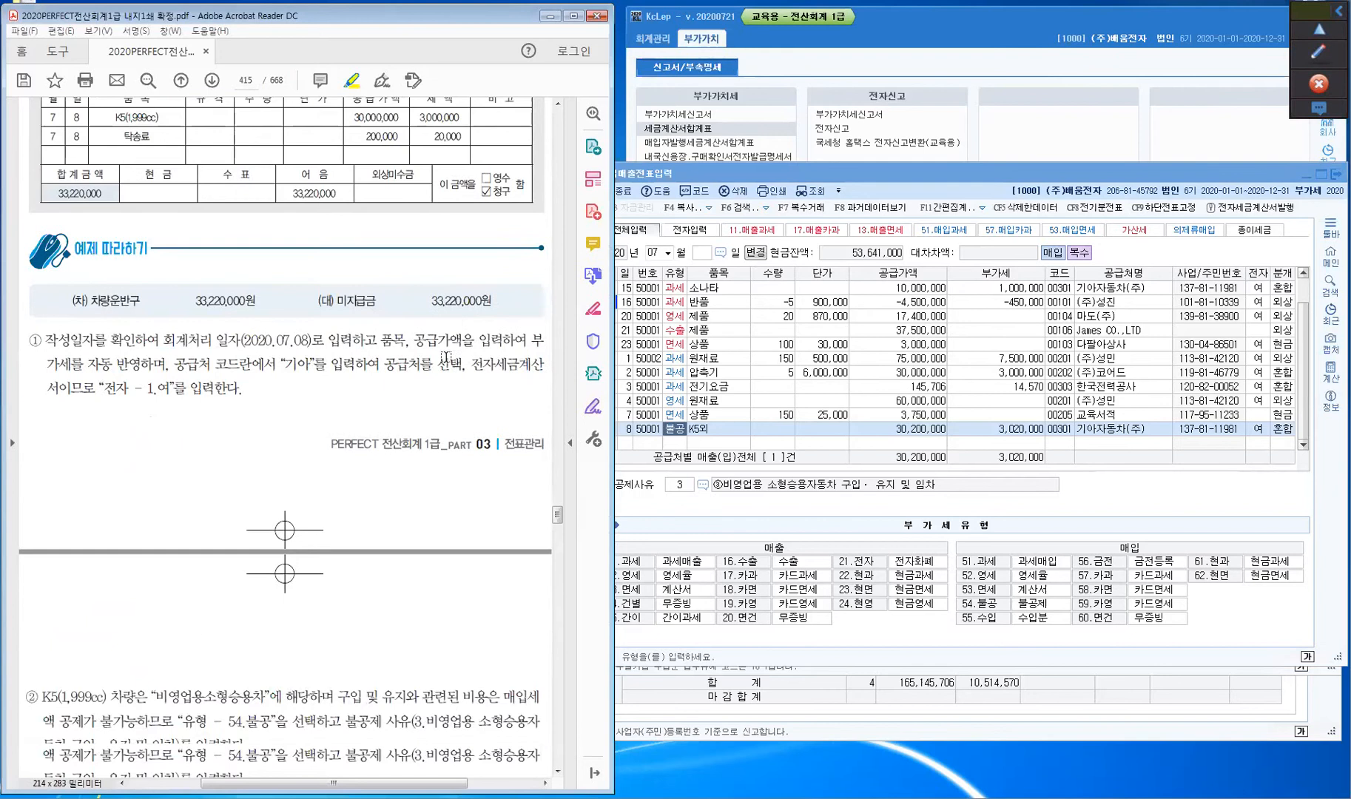
{"action": "scroll", "coordinate": [445, 357], "scroll_direction": "down", "scroll_amount": 2}
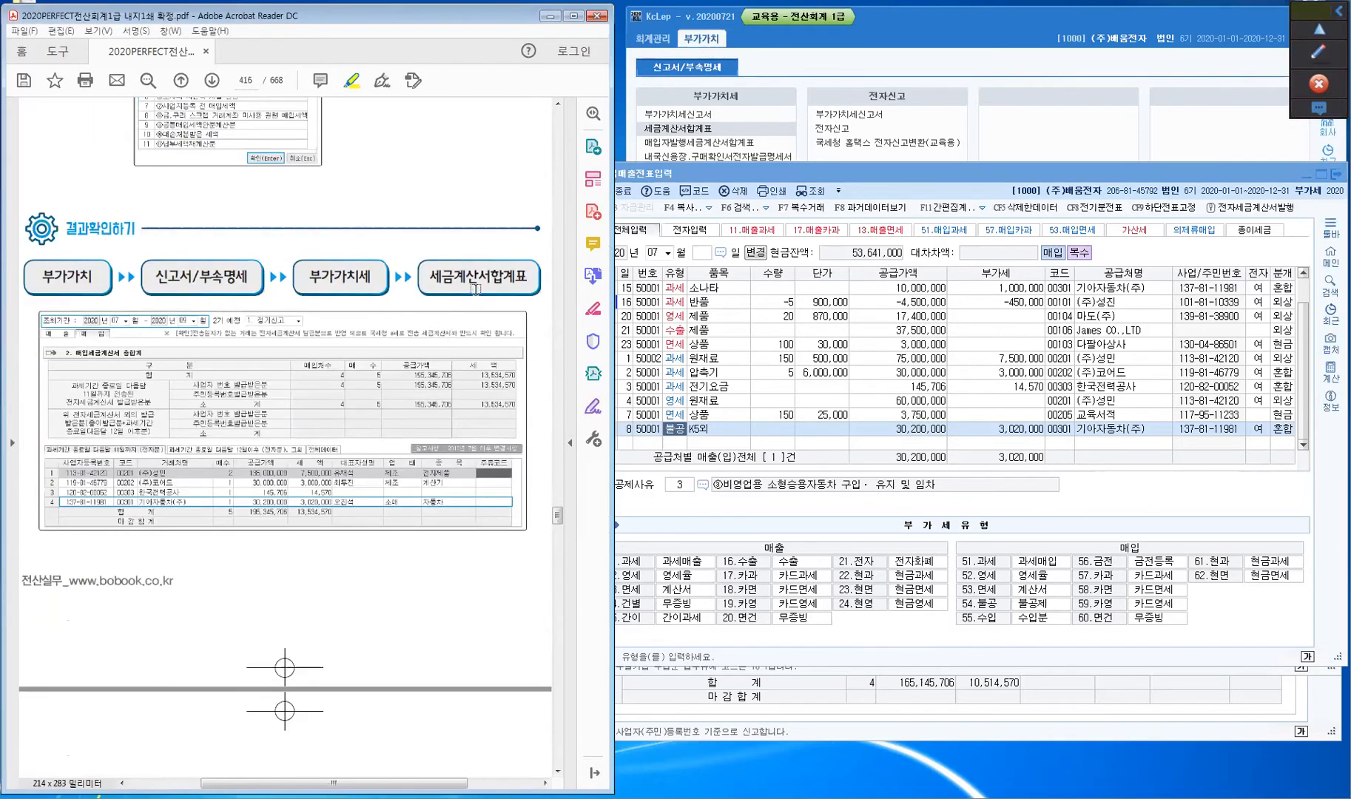
{"action": "left_click", "coordinate": [831, 660]}
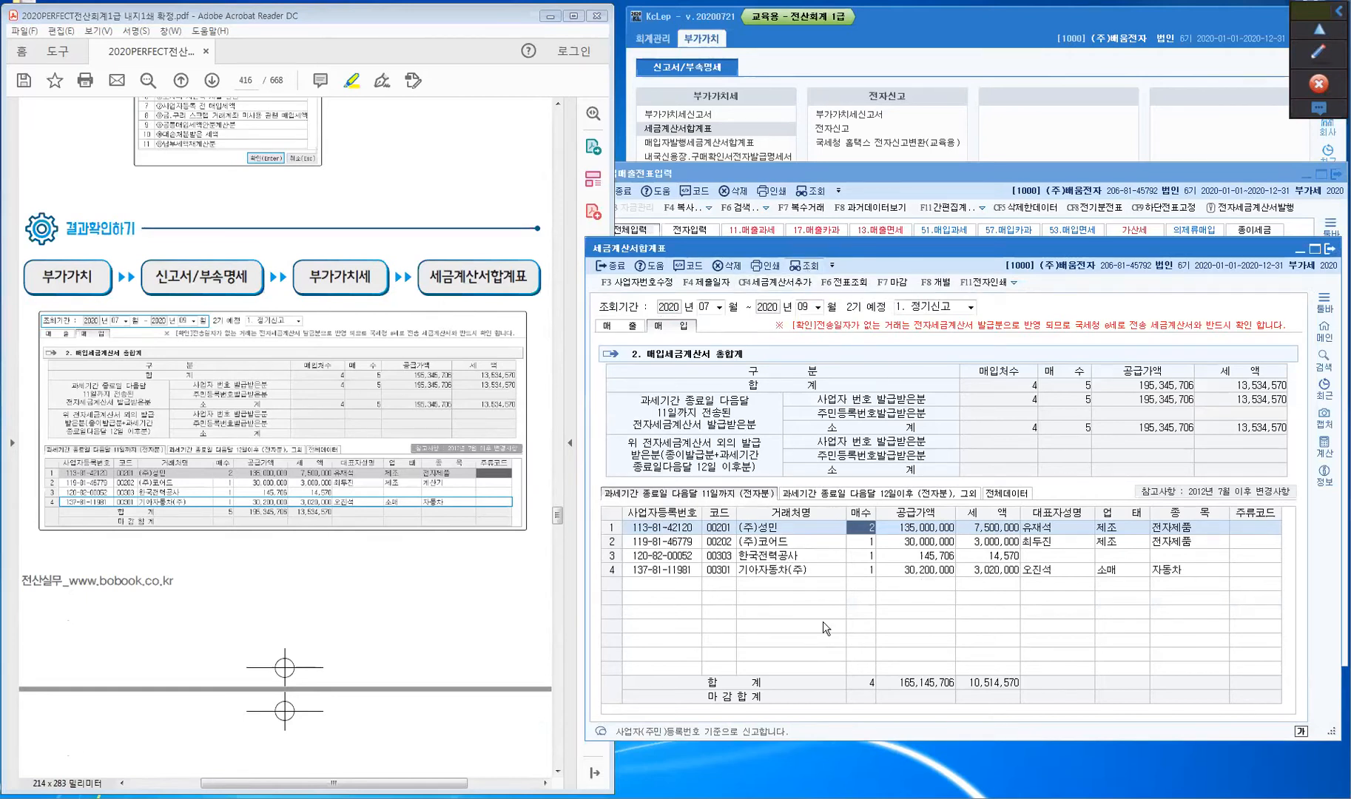
- Refresh the summary to include 기아자동차(주)'s 30,200,000 / 3,020,000 invoice, then bring up the VAT return
{"action": "left_click", "coordinate": [770, 571]}
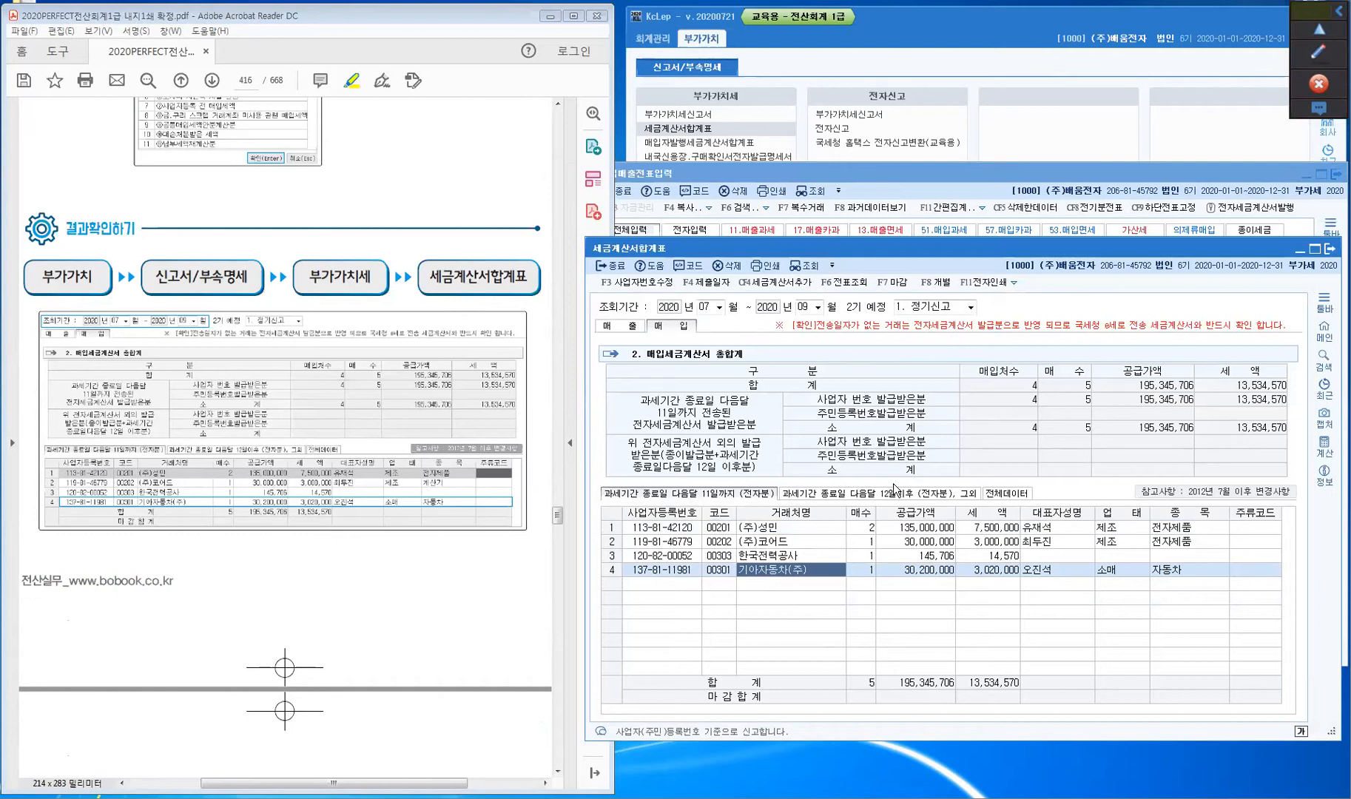
{"action": "left_click", "coordinate": [320, 597]}
{"action": "scroll", "coordinate": [320, 597], "scroll_direction": "down", "scroll_amount": 4}
{"action": "scroll", "coordinate": [320, 598], "scroll_direction": "down", "scroll_amount": 8}
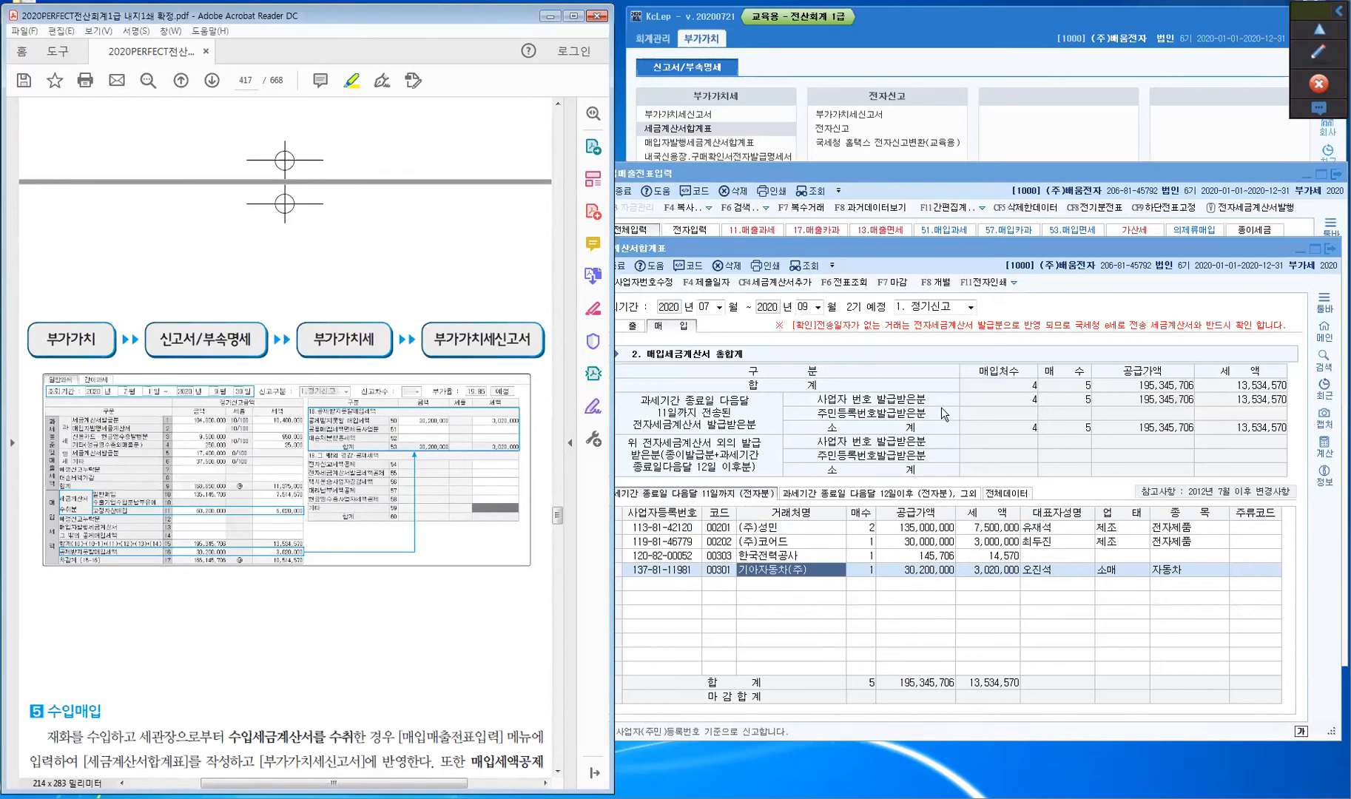
{"action": "left_click", "coordinate": [711, 796]}
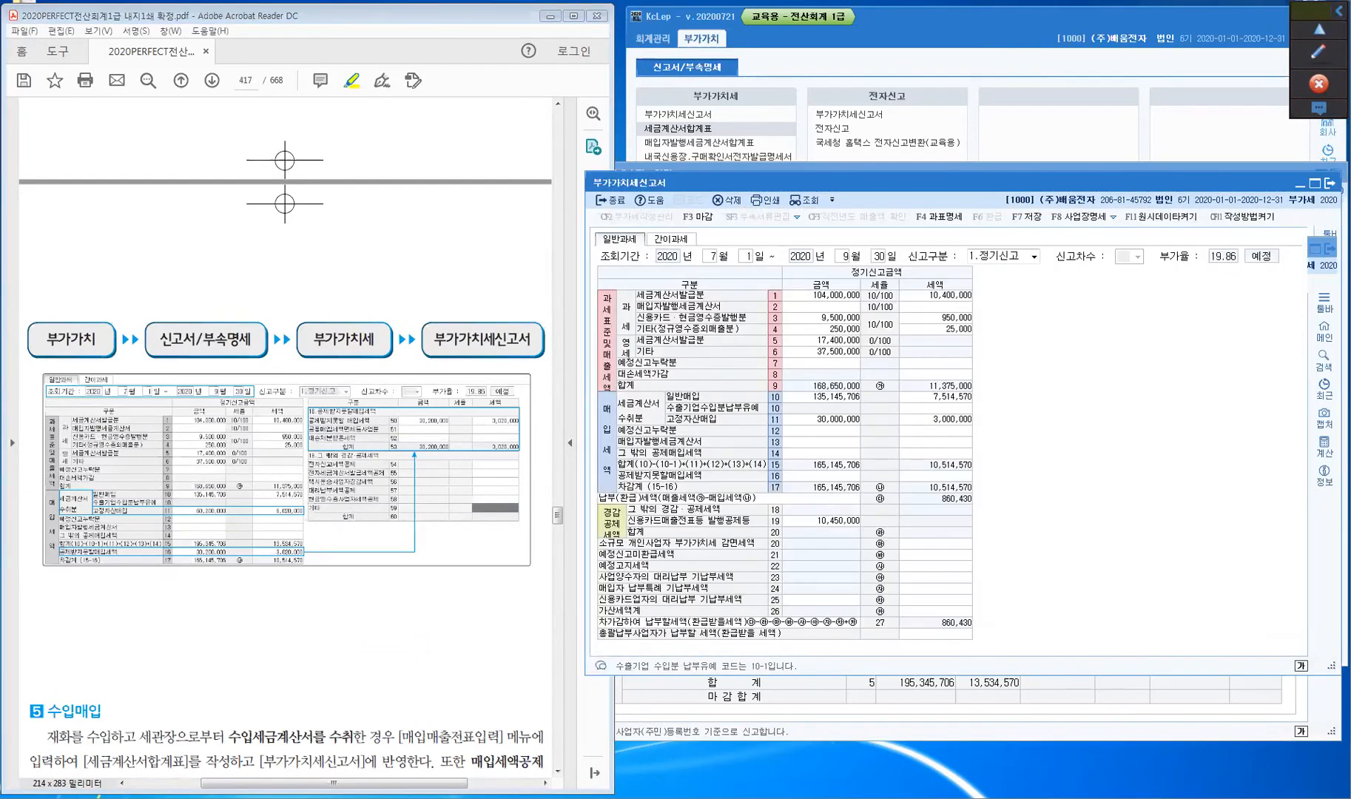
- Inspect the non-deductible input tax breakdown, then reload the VAT return with 조회
{"action": "left_click", "coordinate": [782, 477]}
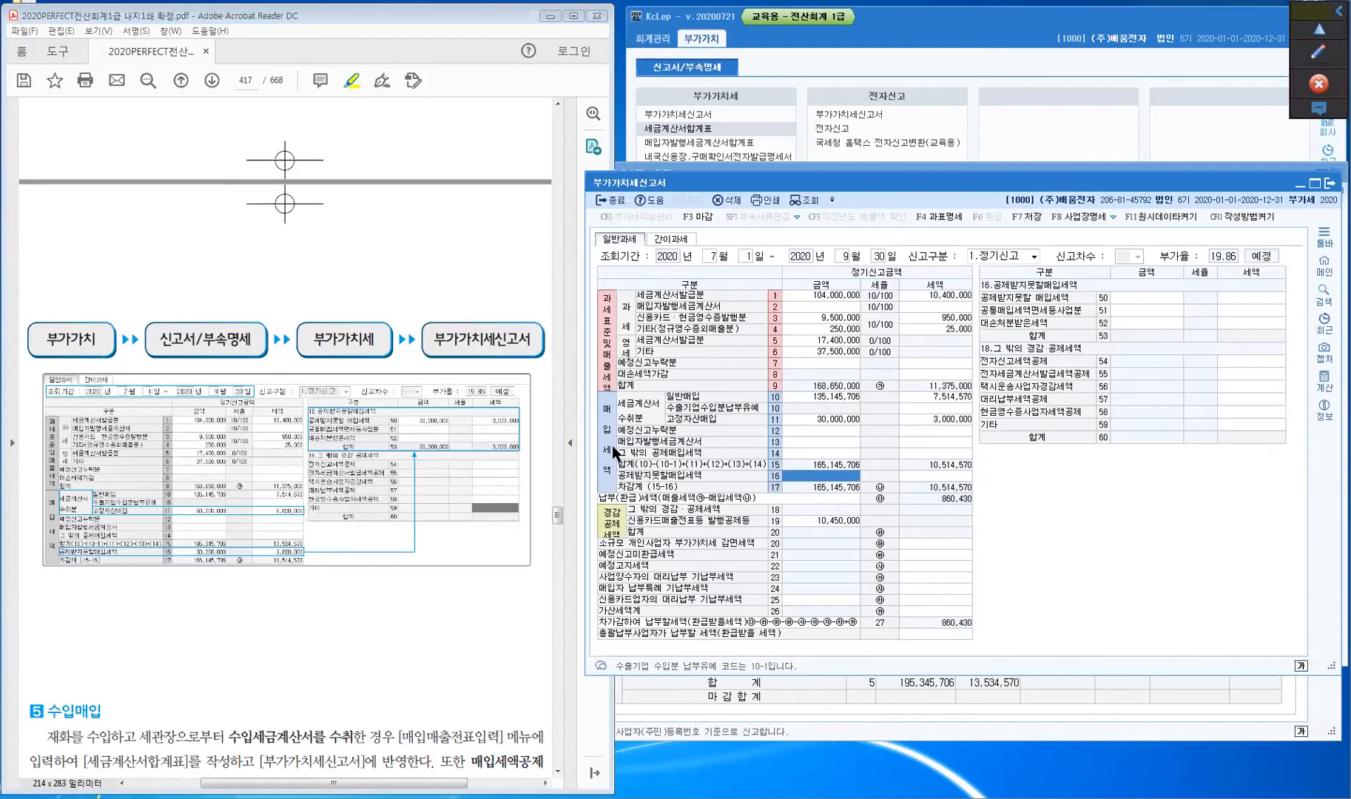
{"action": "left_click", "coordinate": [1326, 57]}
{"action": "left_click", "coordinate": [1320, 120]}
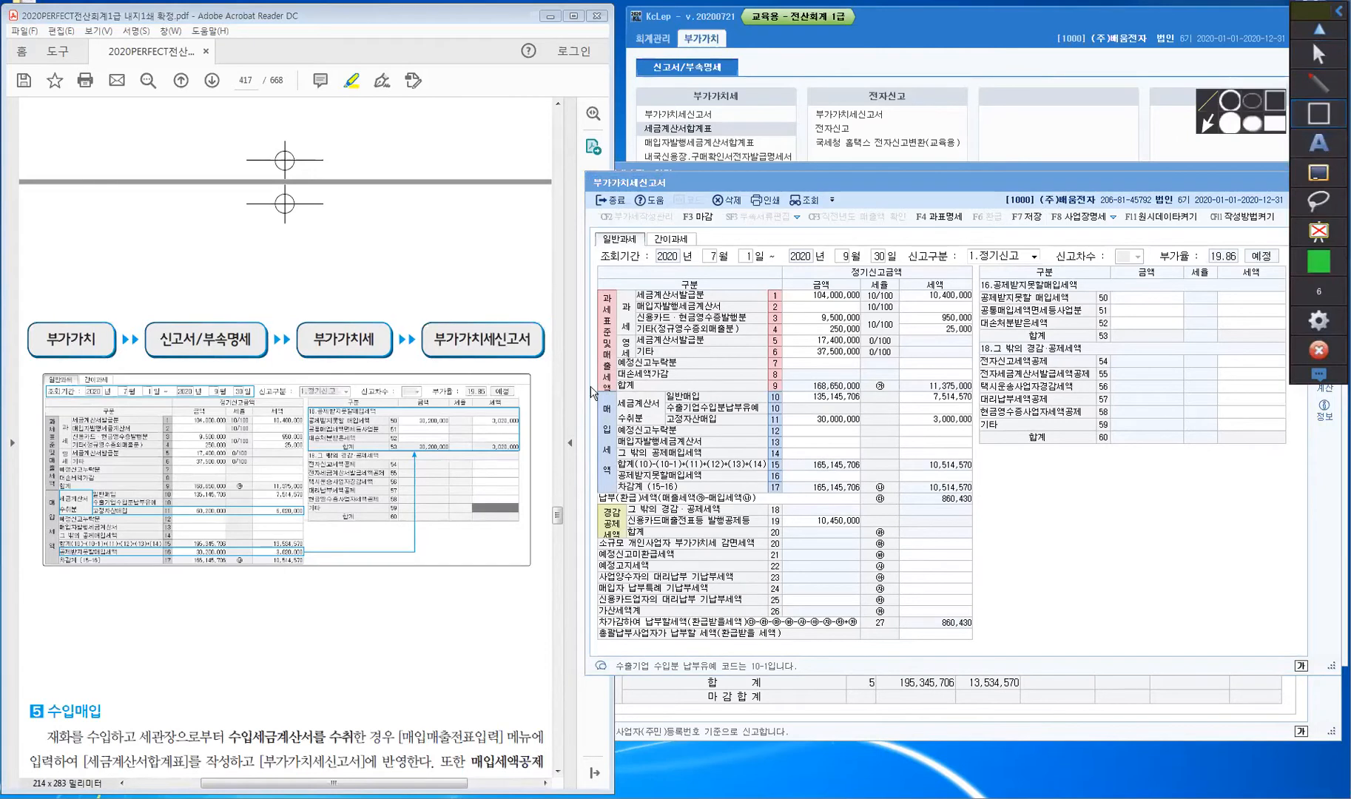
{"action": "mouse_move", "coordinate": [610, 390]}
{"action": "left_mouse_down"}
{"action": "mouse_move", "coordinate": [633, 440]}
{"action": "mouse_move", "coordinate": [666, 433]}
{"action": "left_mouse_up"}
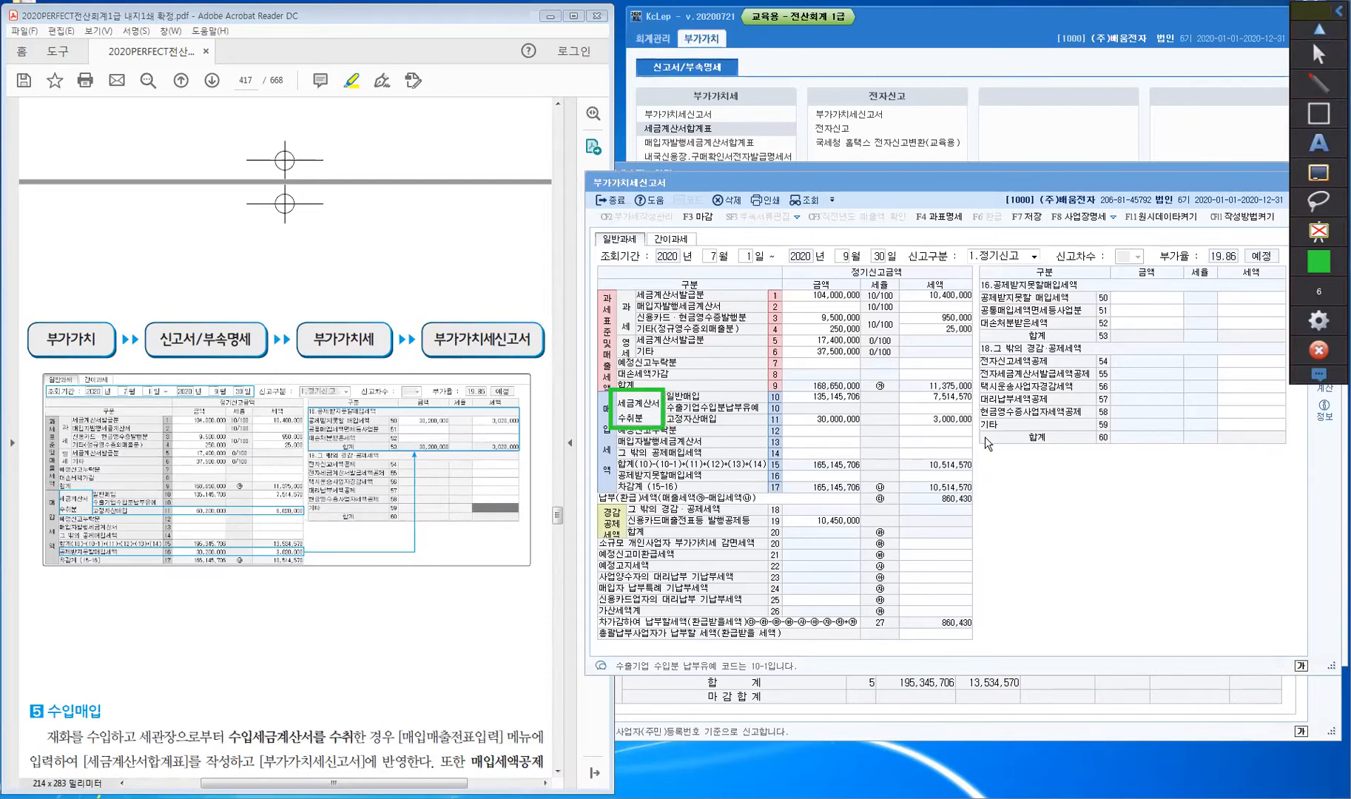
{"action": "left_click_drag", "start_coordinate": [666, 408], "coordinate": [975, 432]}
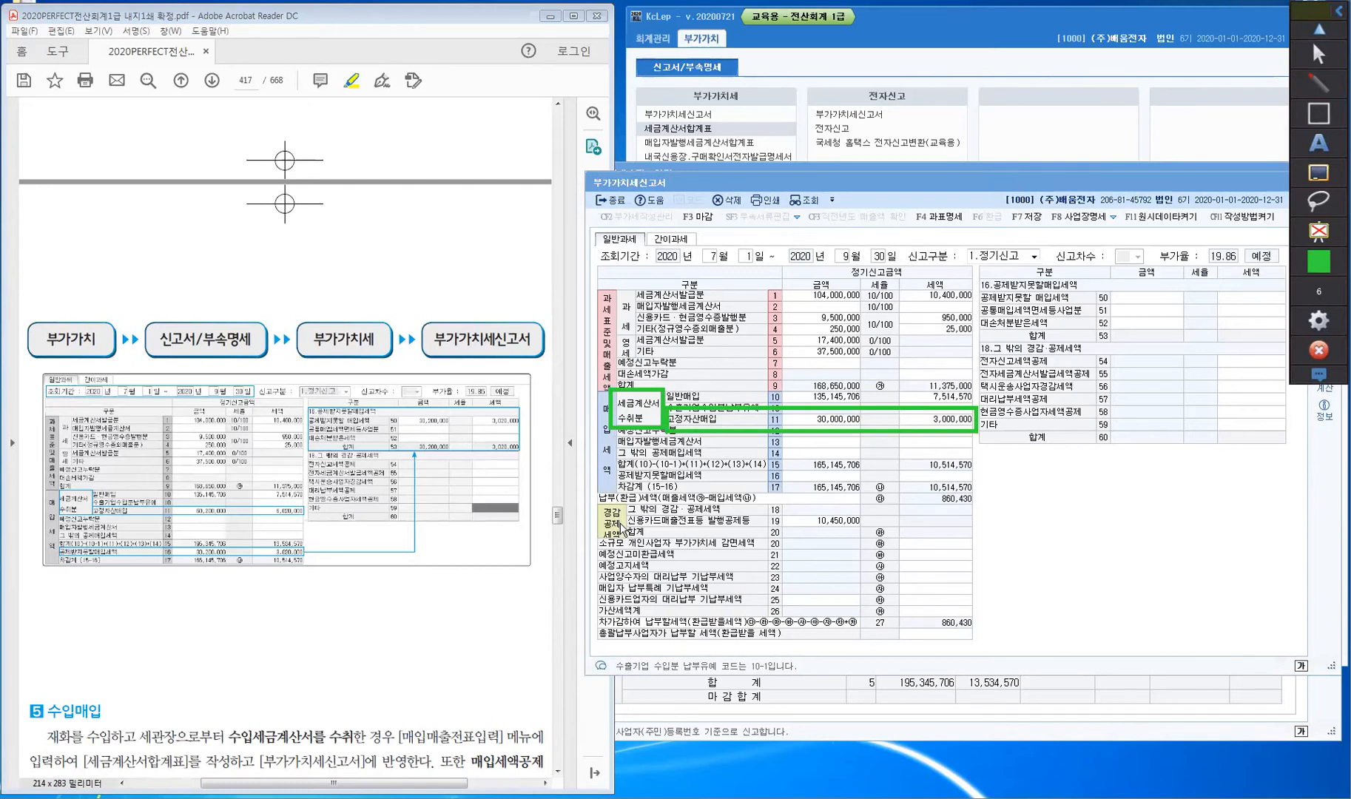
{"action": "mouse_move", "coordinate": [616, 471]}
{"action": "left_mouse_down"}
{"action": "mouse_move", "coordinate": [634, 485]}
{"action": "mouse_move", "coordinate": [979, 488]}
{"action": "left_mouse_up"}
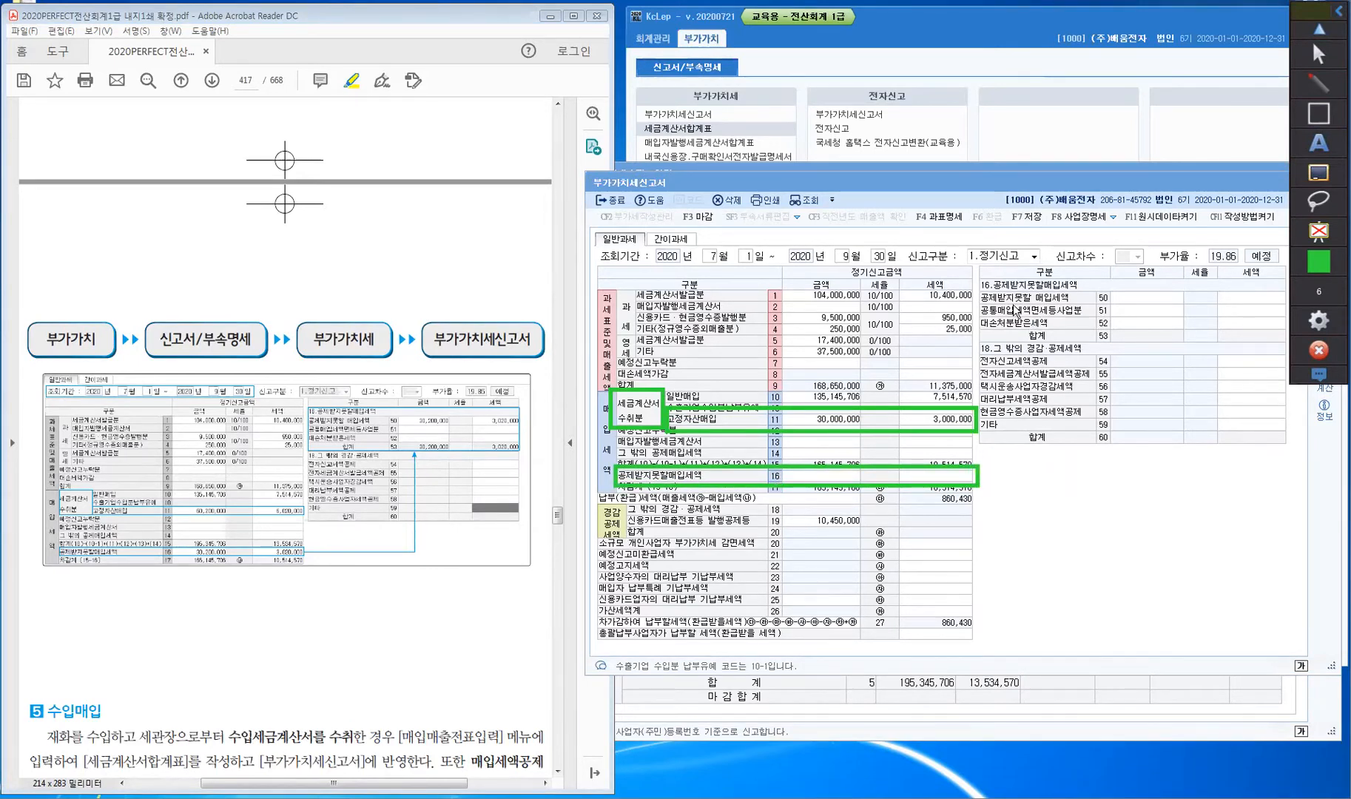
{"action": "mouse_move", "coordinate": [977, 294]}
{"action": "left_mouse_down"}
{"action": "mouse_move", "coordinate": [1045, 310]}
{"action": "mouse_move", "coordinate": [1289, 313]}
{"action": "left_mouse_up"}
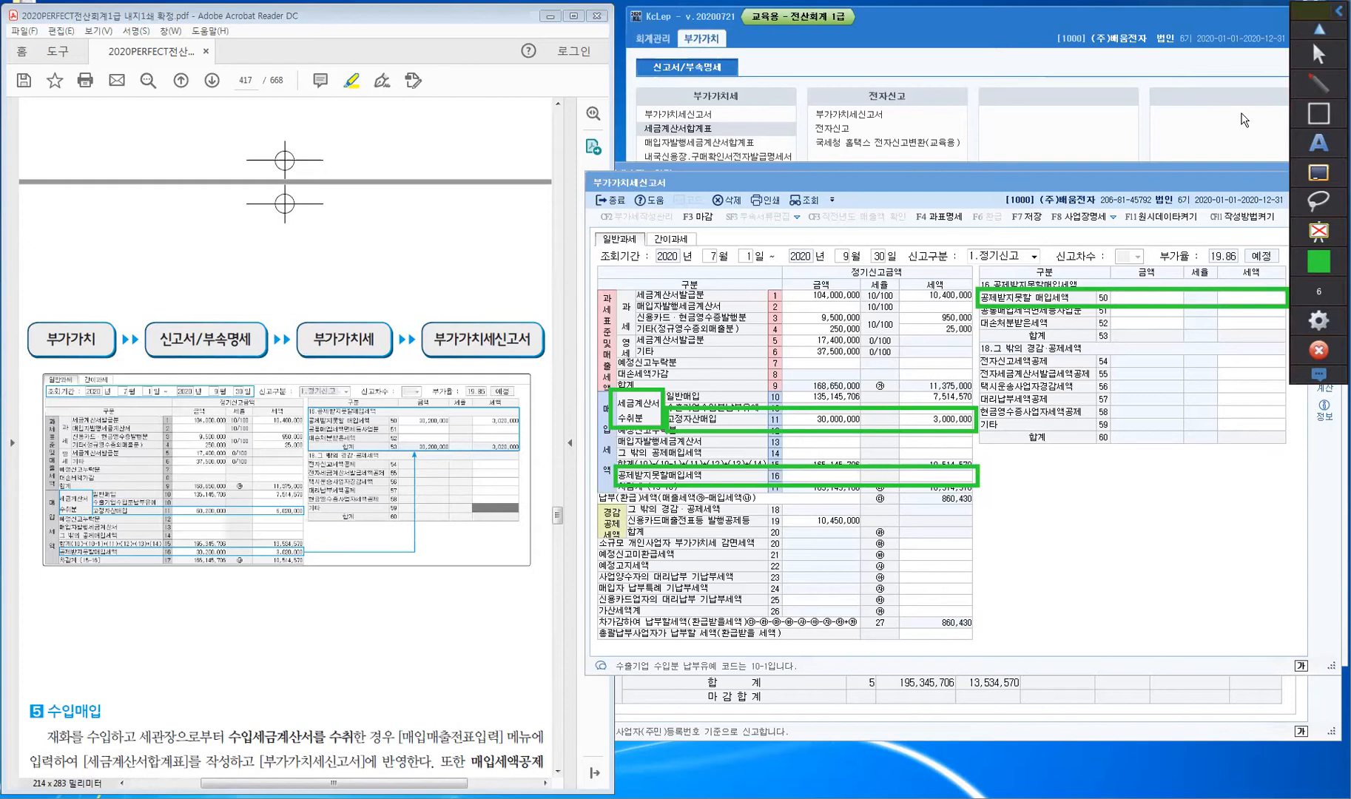
{"action": "left_click", "coordinate": [1318, 83]}
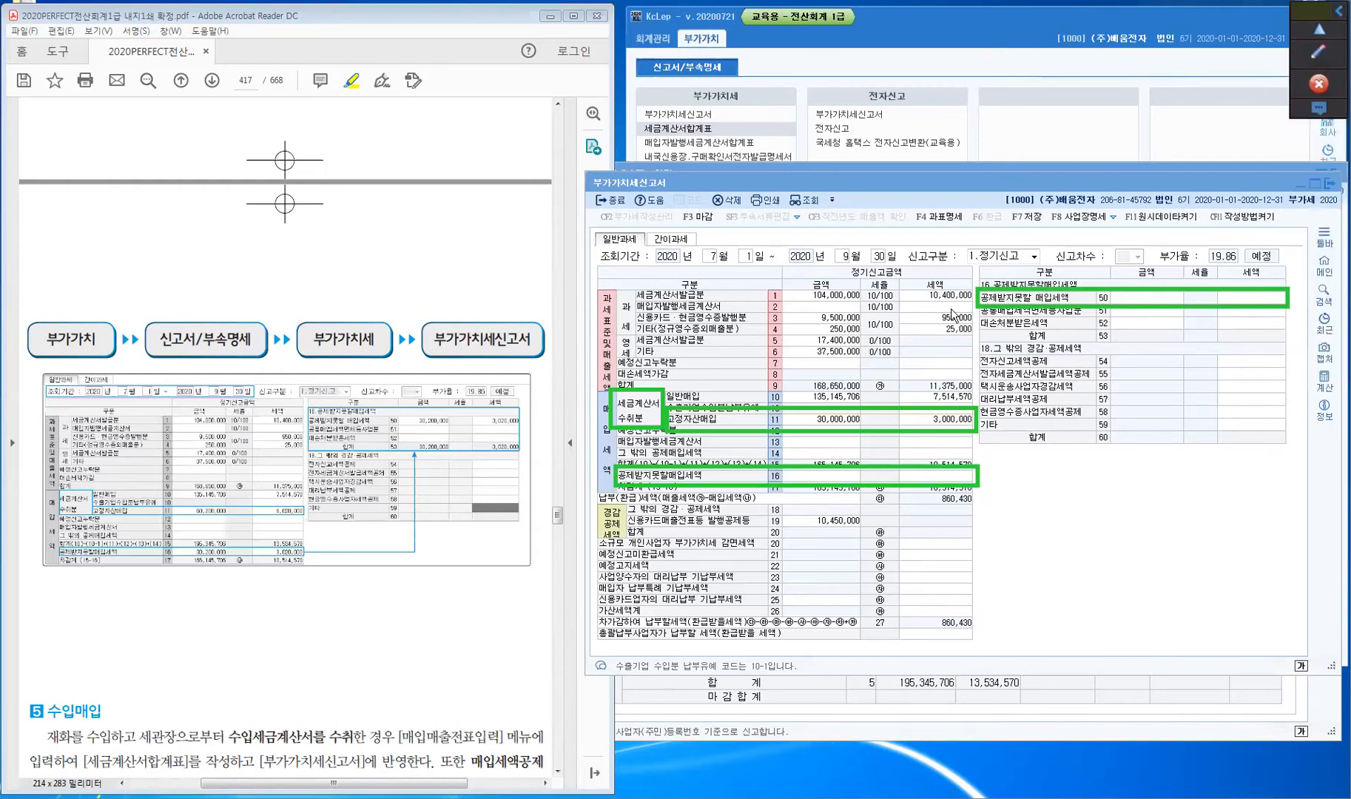
{"action": "left_click", "coordinate": [803, 202]}
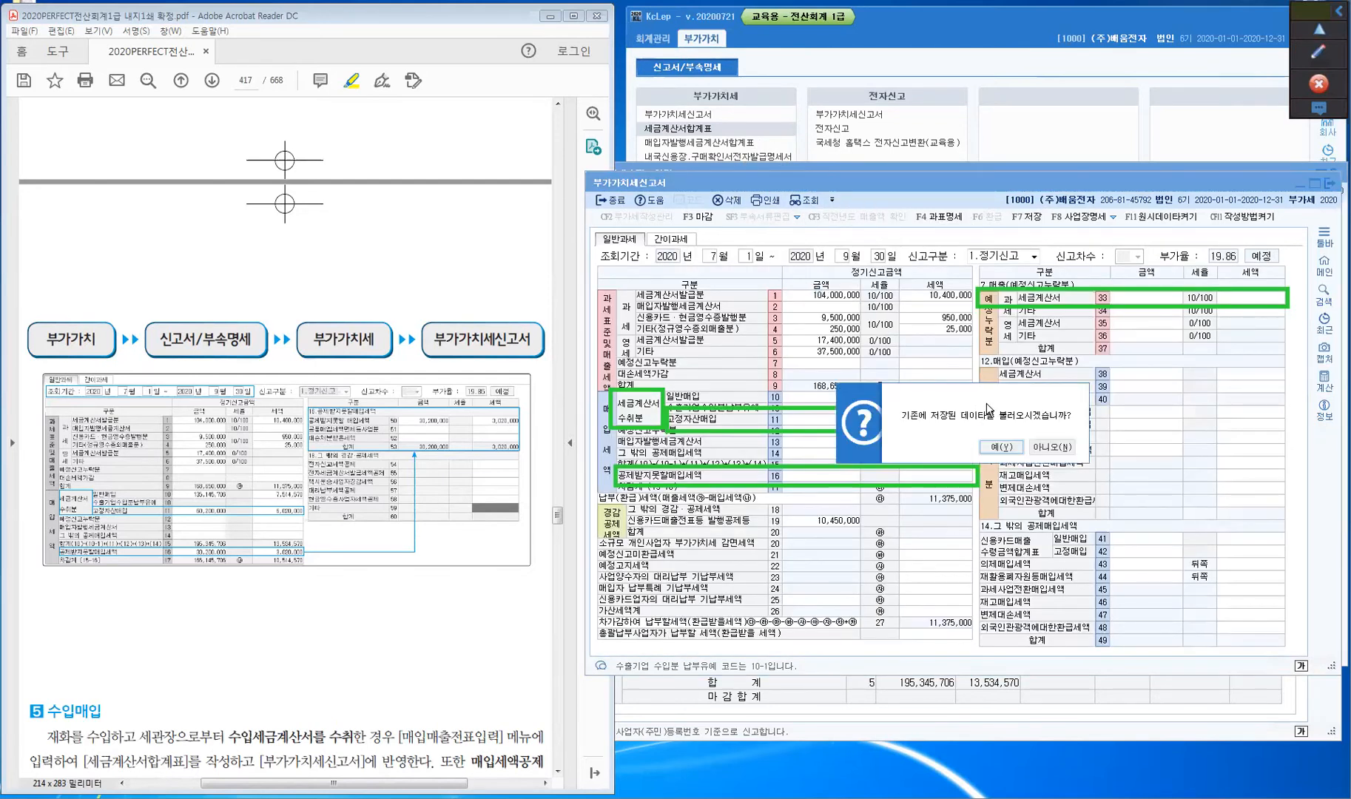
- Decline the saved data so row 16 recalculates to 30,200,000 / 3,020,000, and view its detail
{"action": "left_click", "coordinate": [1052, 448]}
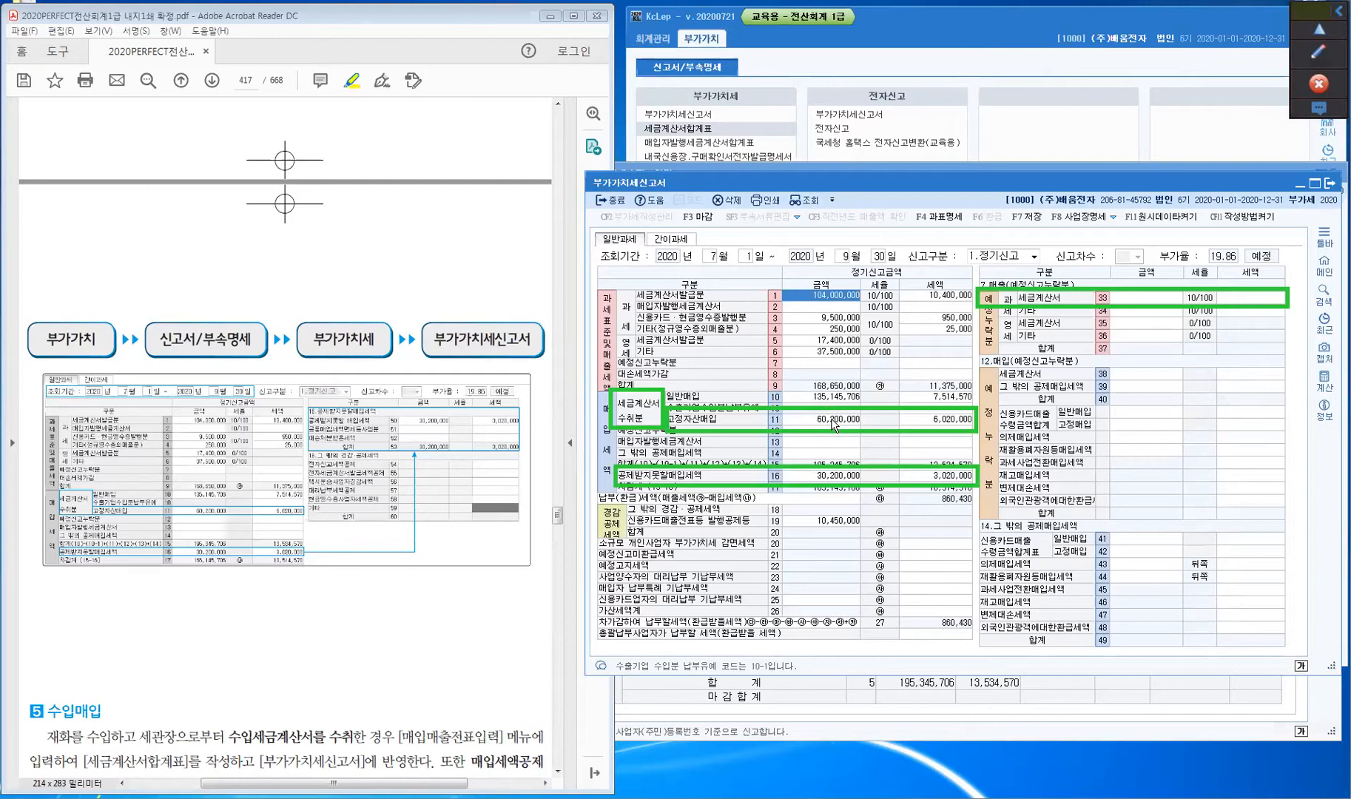
{"action": "left_click", "coordinate": [830, 479]}
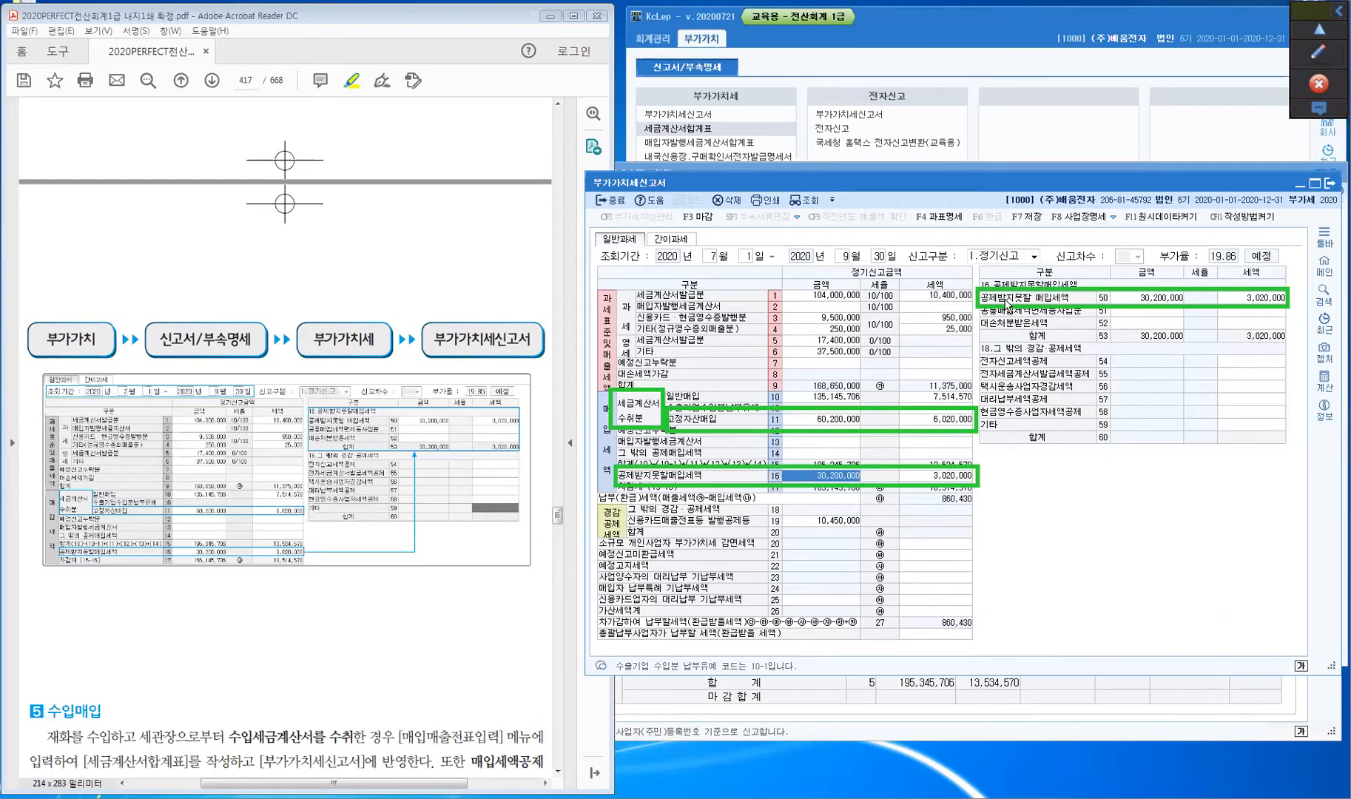
{"action": "left_click", "coordinate": [1309, 56]}
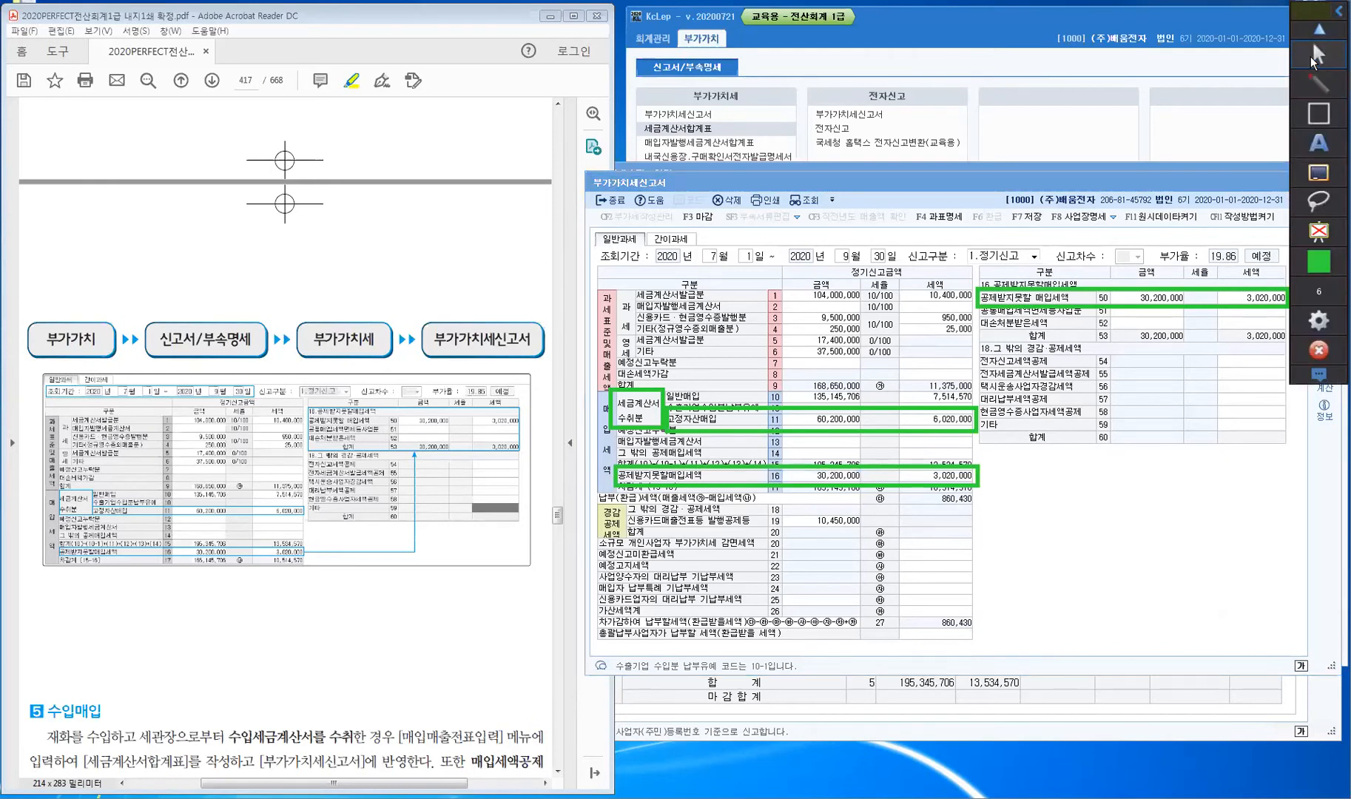
{"action": "mouse_move", "coordinate": [1039, 427]}
{"action": "left_mouse_down"}
{"action": "mouse_move", "coordinate": [1040, 455]}
{"action": "mouse_move", "coordinate": [1080, 448]}
{"action": "mouse_move", "coordinate": [1106, 474]}
{"action": "mouse_move", "coordinate": [1119, 464]}
{"action": "mouse_move", "coordinate": [1096, 459]}
{"action": "mouse_move", "coordinate": [1074, 418]}
{"action": "mouse_move", "coordinate": [1007, 405]}
{"action": "mouse_move", "coordinate": [986, 423]}
{"action": "left_mouse_up"}
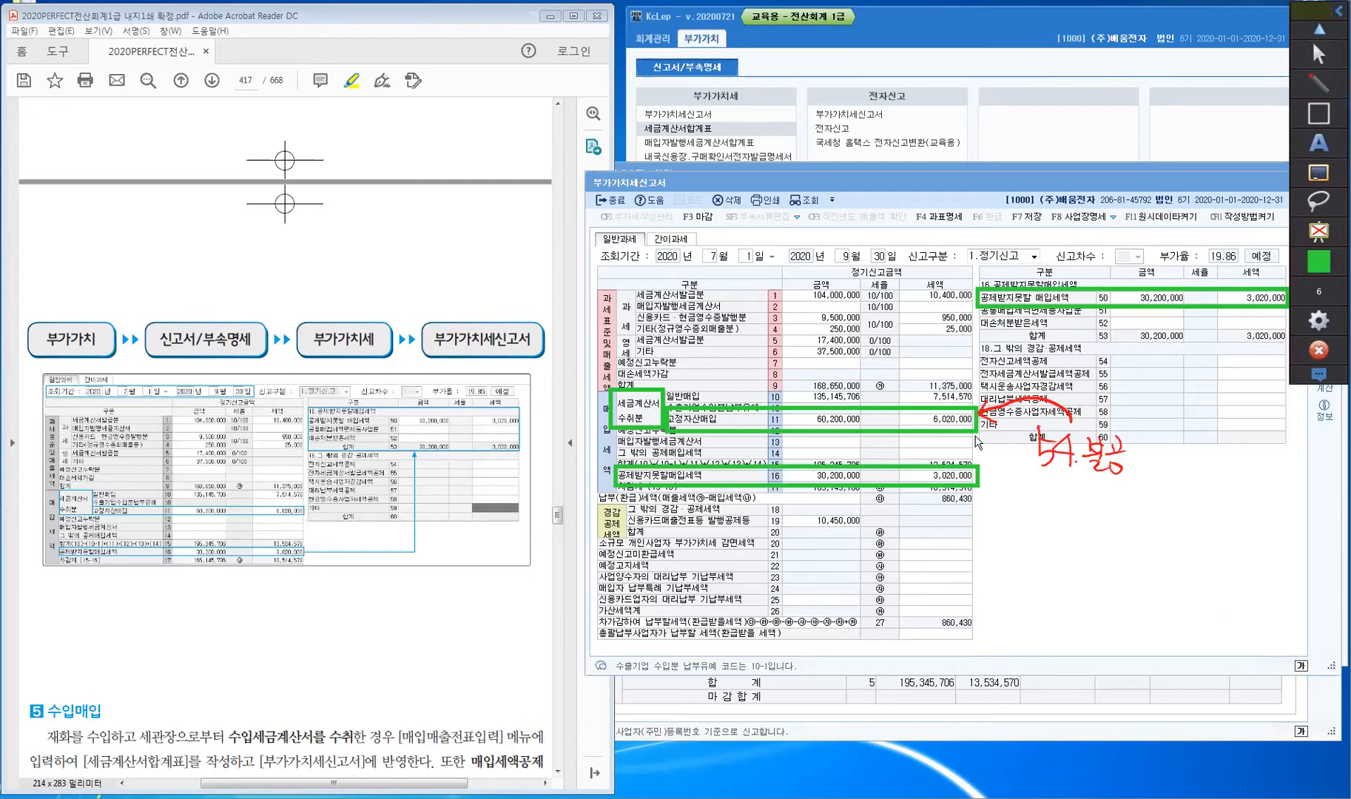
{"action": "mouse_move", "coordinate": [899, 433]}
{"action": "left_mouse_down"}
{"action": "mouse_move", "coordinate": [898, 464]}
{"action": "mouse_move", "coordinate": [910, 452]}
{"action": "left_mouse_up"}
{"action": "left_click_drag", "start_coordinate": [1131, 338], "coordinate": [1125, 306]}
{"action": "mouse_move", "coordinate": [1115, 318]}
{"action": "left_mouse_down"}
{"action": "mouse_move", "coordinate": [1125, 310]}
{"action": "mouse_move", "coordinate": [1132, 373]}
{"action": "mouse_move", "coordinate": [1169, 361]}
{"action": "mouse_move", "coordinate": [1172, 374]}
{"action": "mouse_move", "coordinate": [1188, 353]}
{"action": "mouse_move", "coordinate": [1165, 372]}
{"action": "left_mouse_up"}
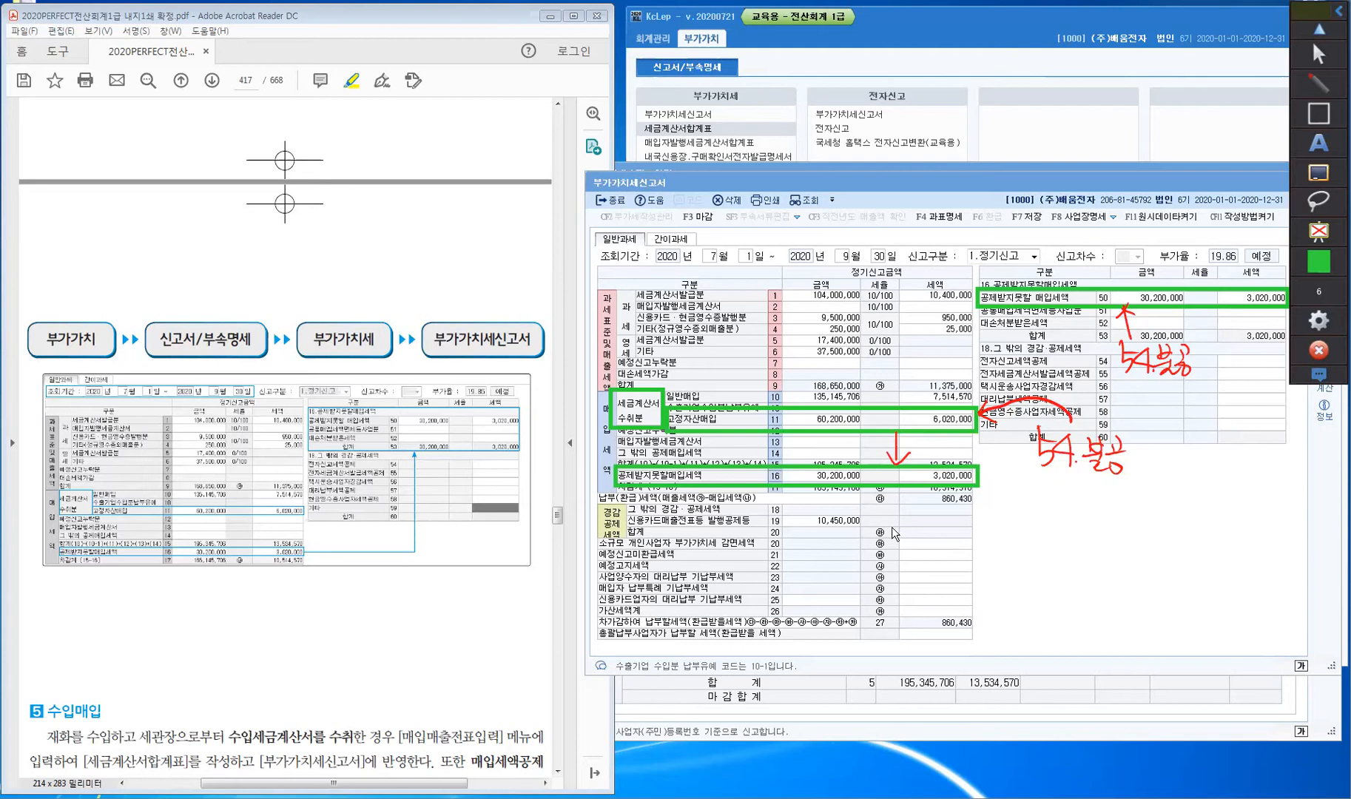
{"action": "left_click", "coordinate": [1317, 173]}
{"action": "left_click", "coordinate": [1316, 175]}
- Scroll to the 수입매입 explanation and highlight 세관장 and 재화를 수입하고
{"action": "left_click", "coordinate": [1317, 61]}
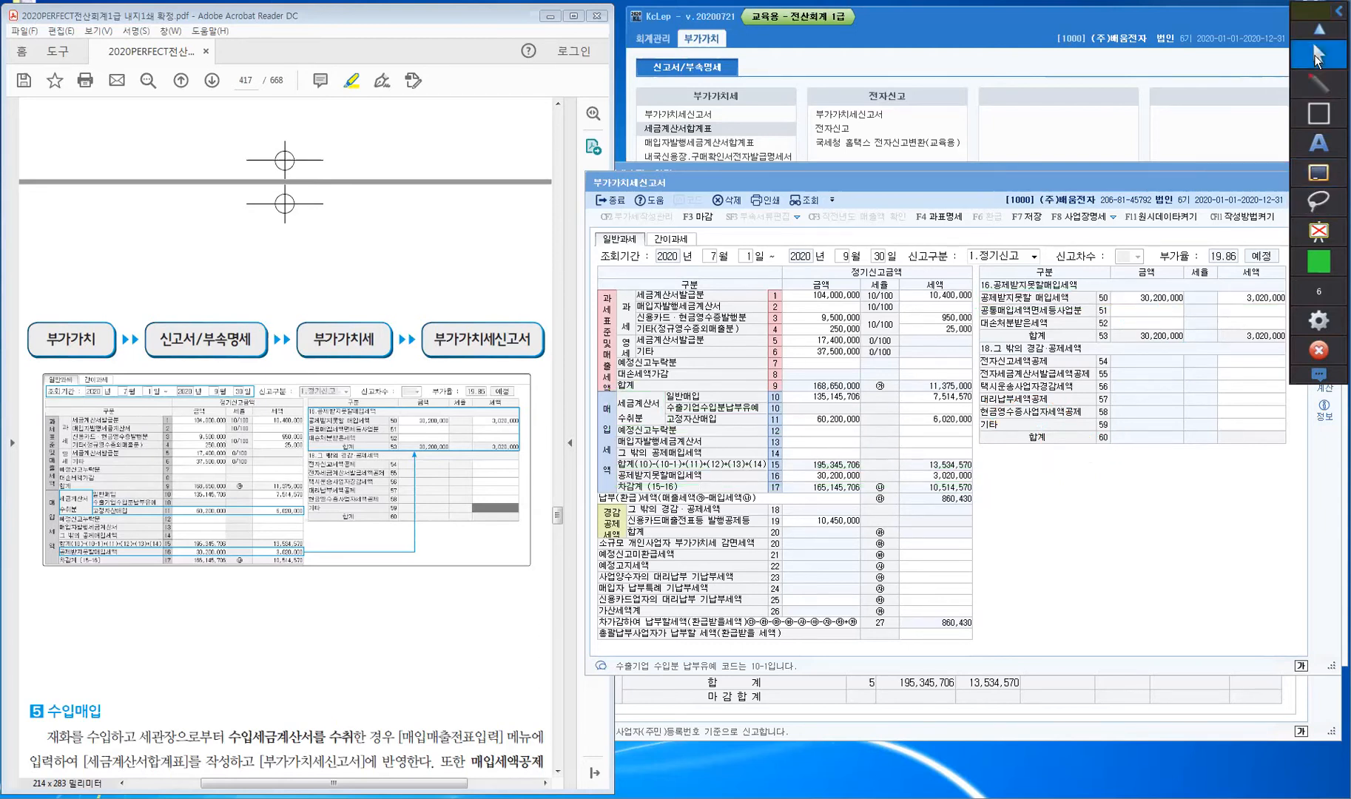
{"action": "left_click", "coordinate": [224, 693]}
{"action": "scroll", "coordinate": [224, 694], "scroll_direction": "down", "scroll_amount": 3}
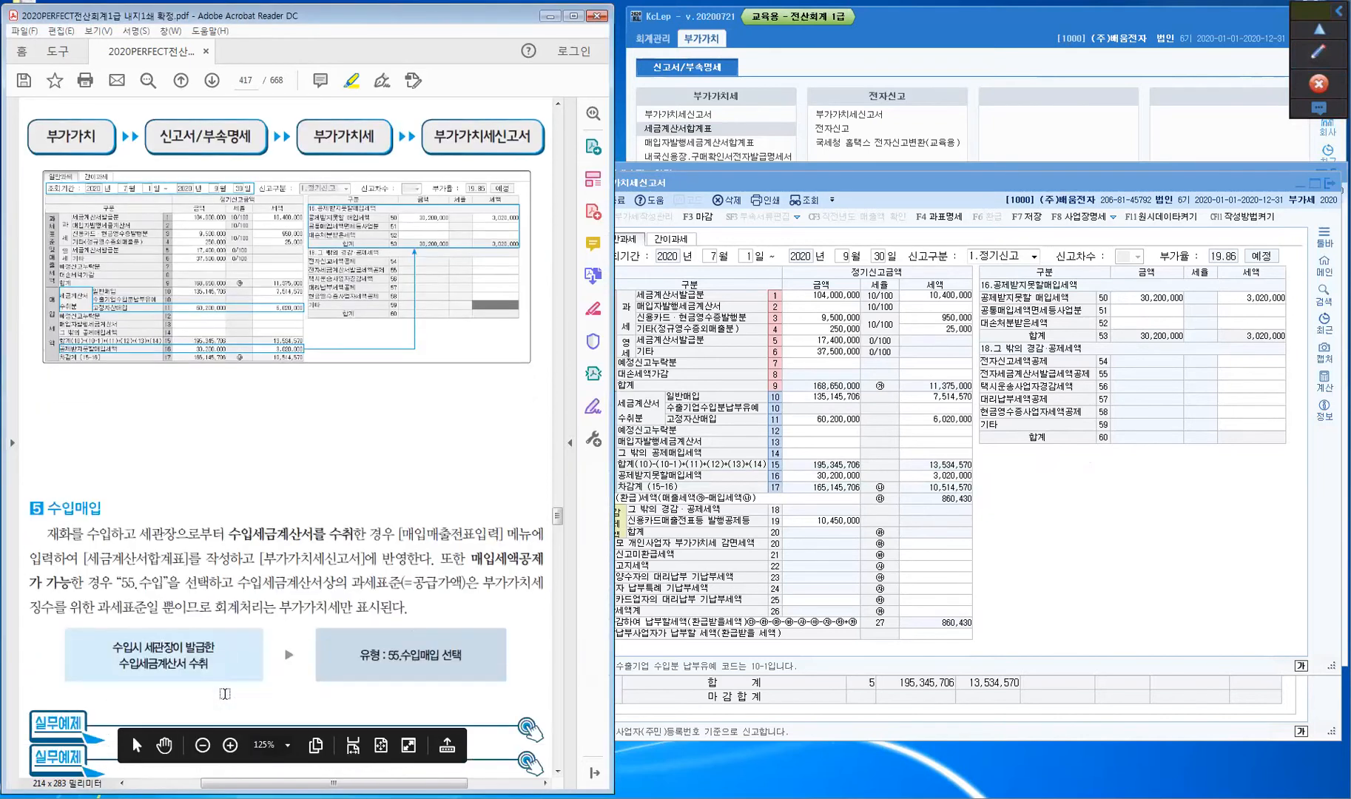
{"action": "scroll", "coordinate": [224, 693], "scroll_direction": "down", "scroll_amount": 4}
{"action": "scroll", "coordinate": [226, 592], "scroll_direction": "down", "scroll_amount": 2}
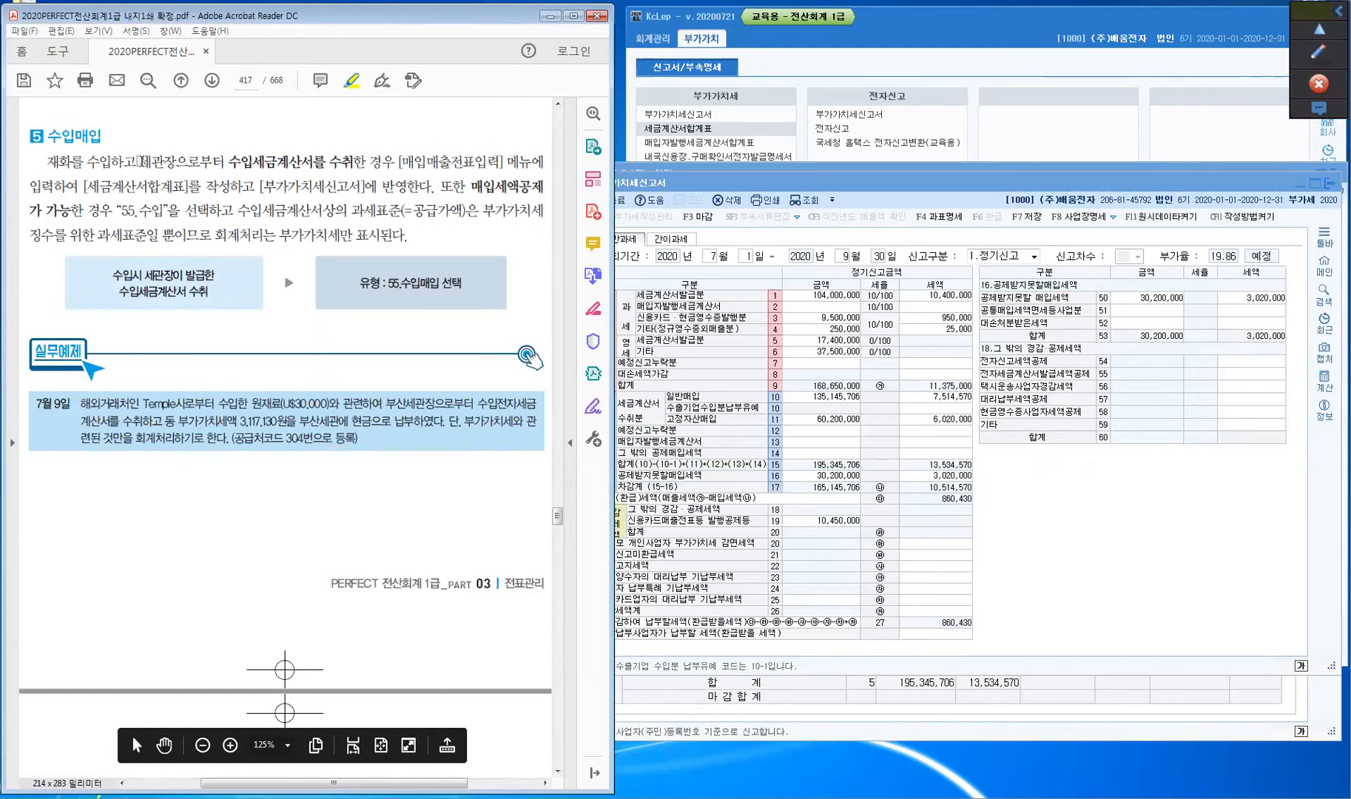
{"action": "left_click_drag", "start_coordinate": [138, 159], "coordinate": [179, 162]}
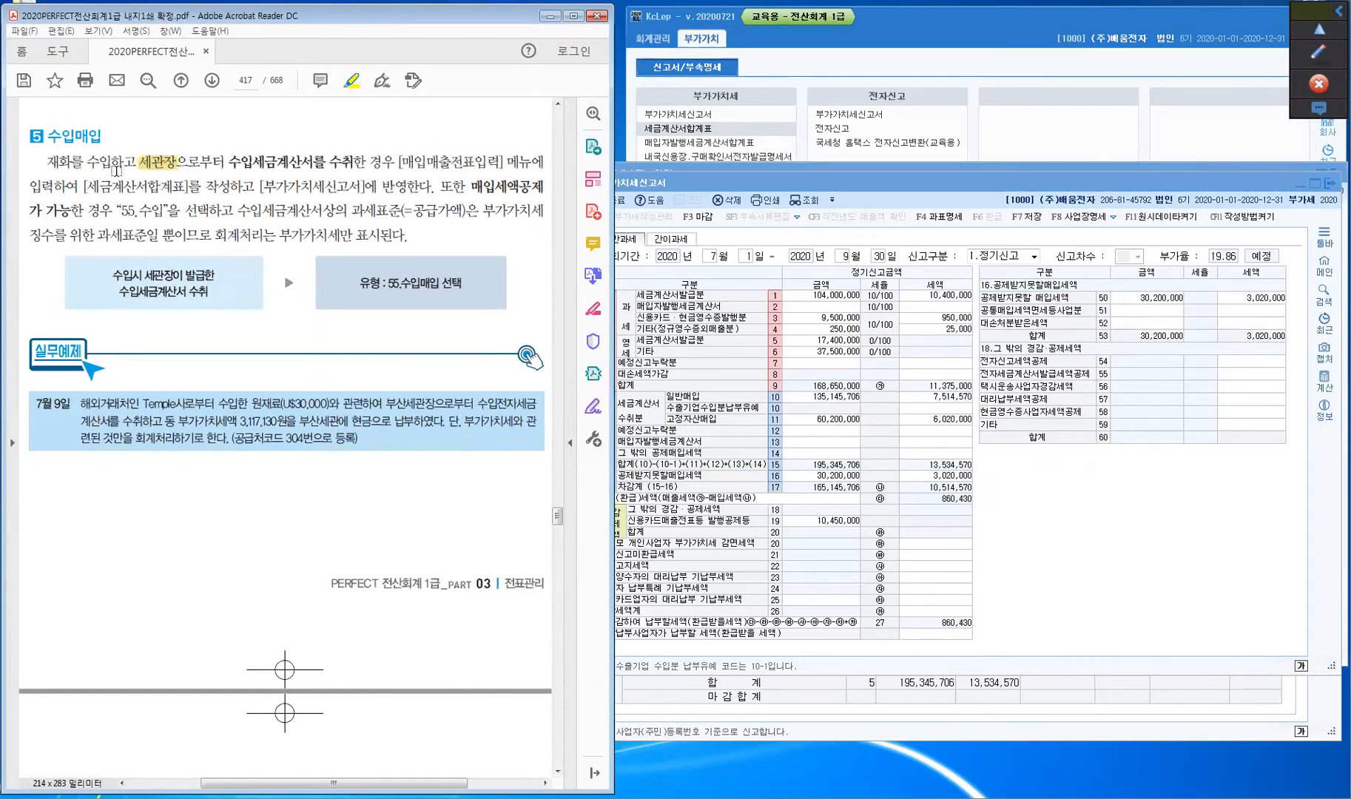
{"action": "left_click_drag", "start_coordinate": [46, 164], "coordinate": [337, 169]}
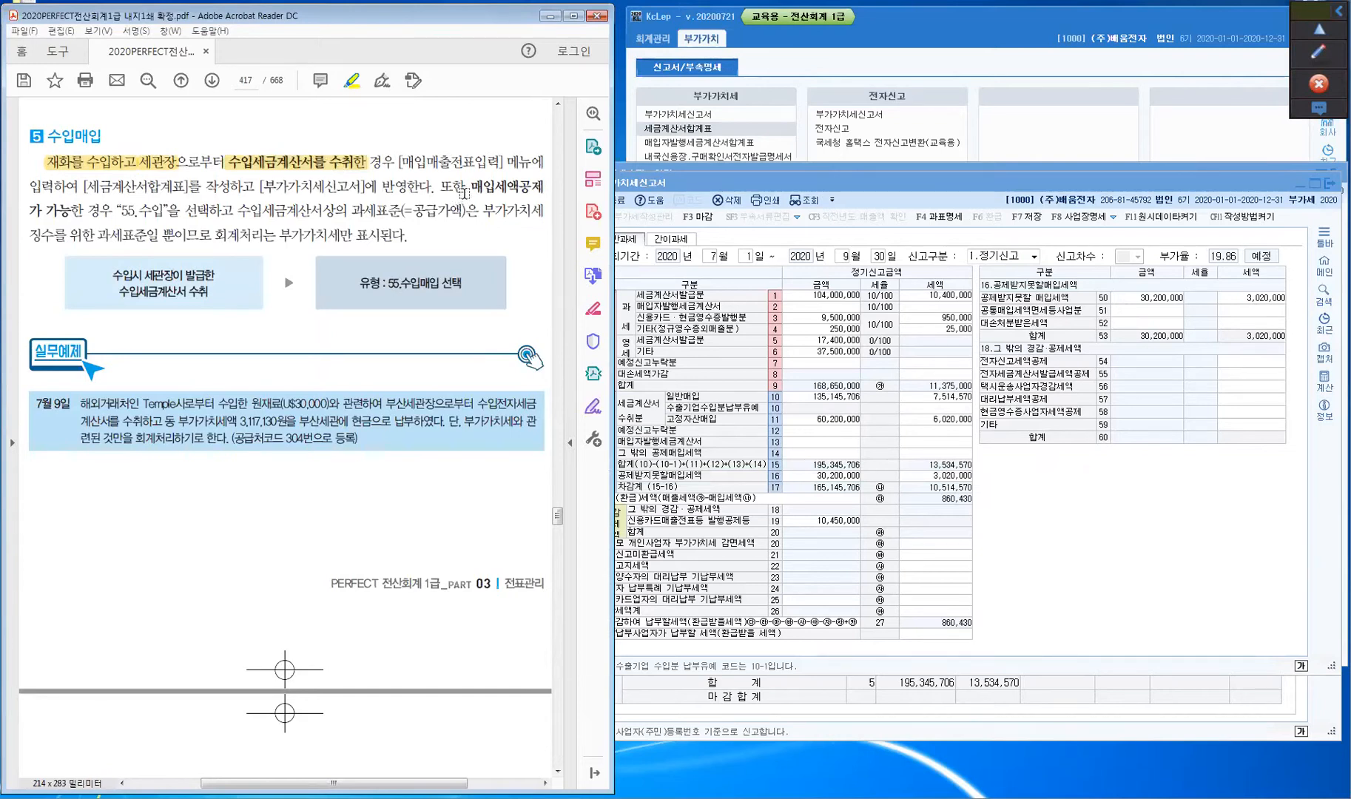
- Highlight 매입세액공제 가 가능한, 과세표준(=공급가액), 부가가치세만 표시된다., 원재료 and 부산세관장
{"action": "left_click_drag", "start_coordinate": [472, 186], "coordinate": [540, 187]}
{"action": "left_click_drag", "start_coordinate": [29, 211], "coordinate": [61, 220]}
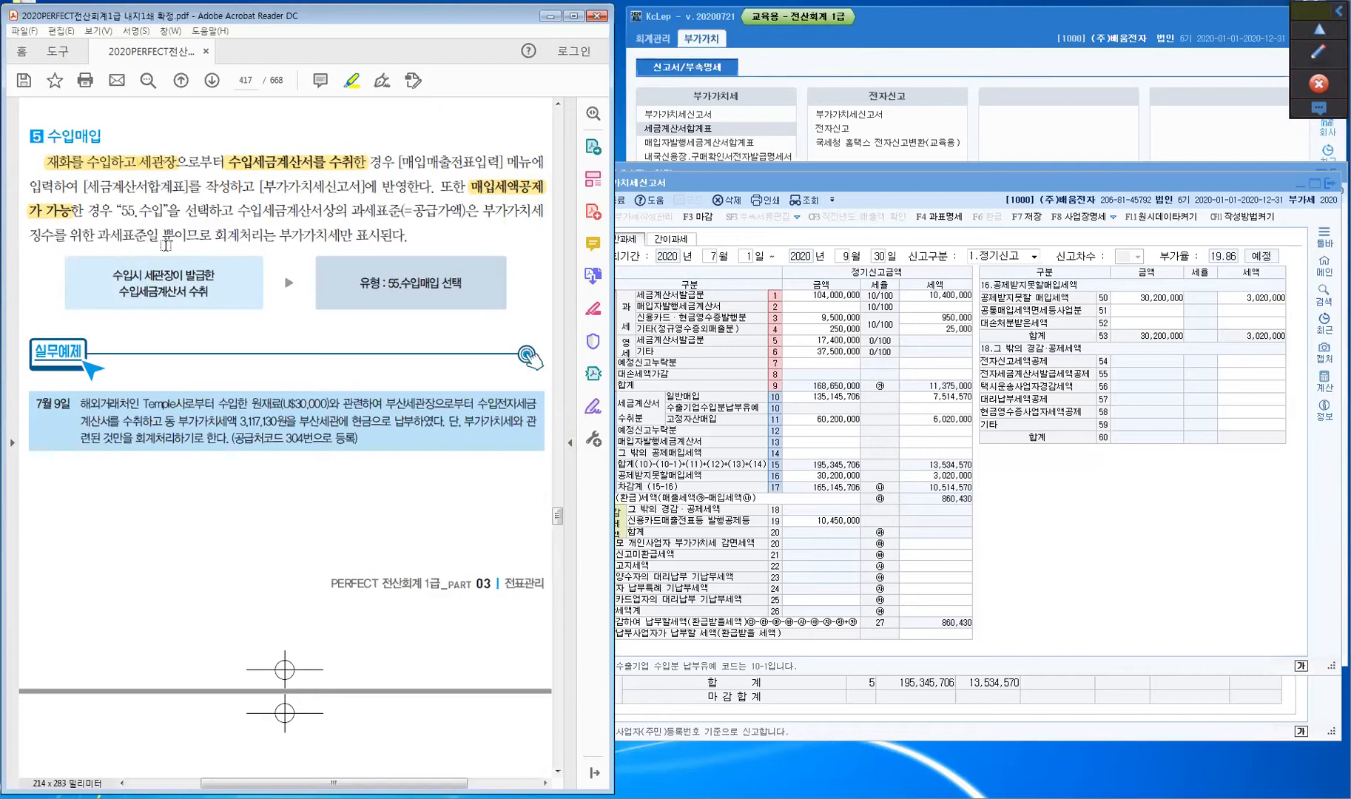
{"action": "left_click_drag", "start_coordinate": [347, 213], "coordinate": [464, 213]}
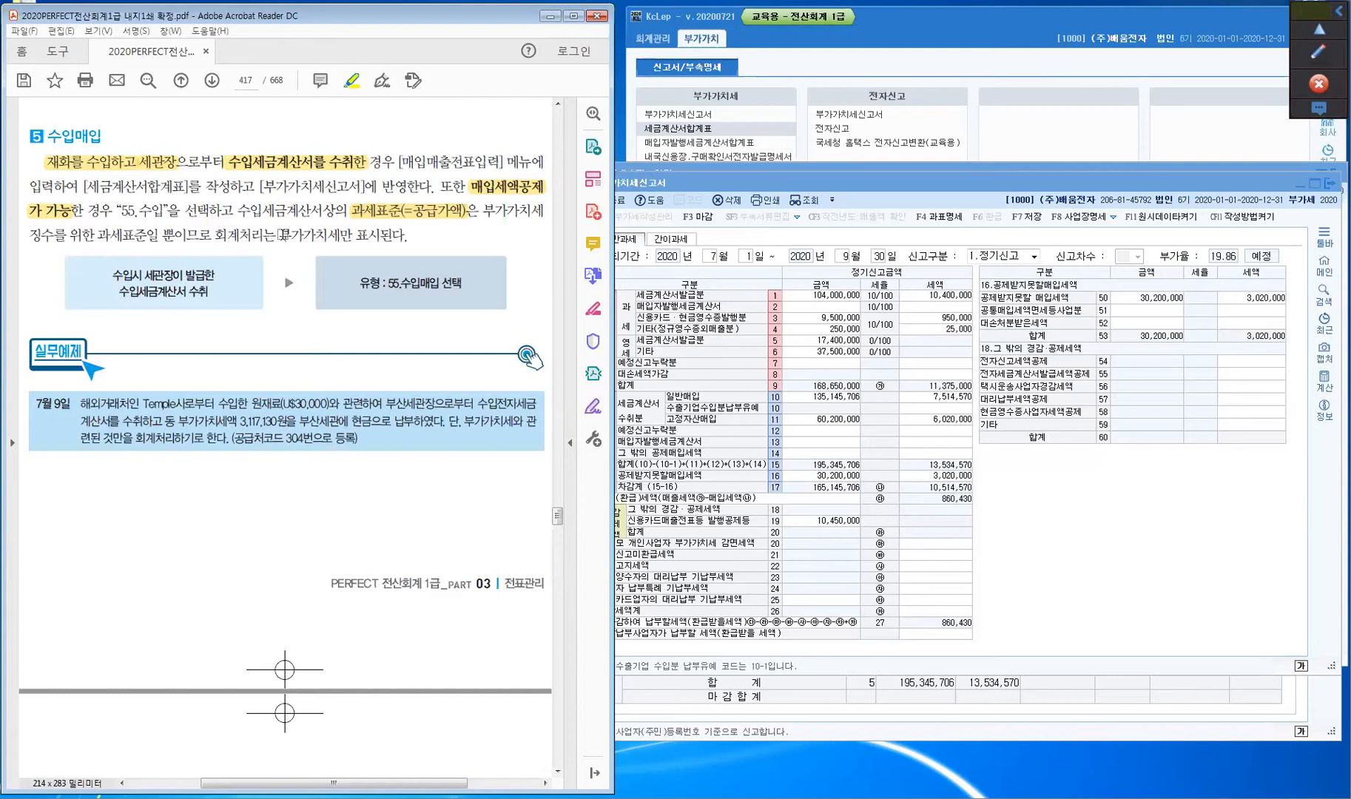
{"action": "left_click_drag", "start_coordinate": [280, 234], "coordinate": [432, 244]}
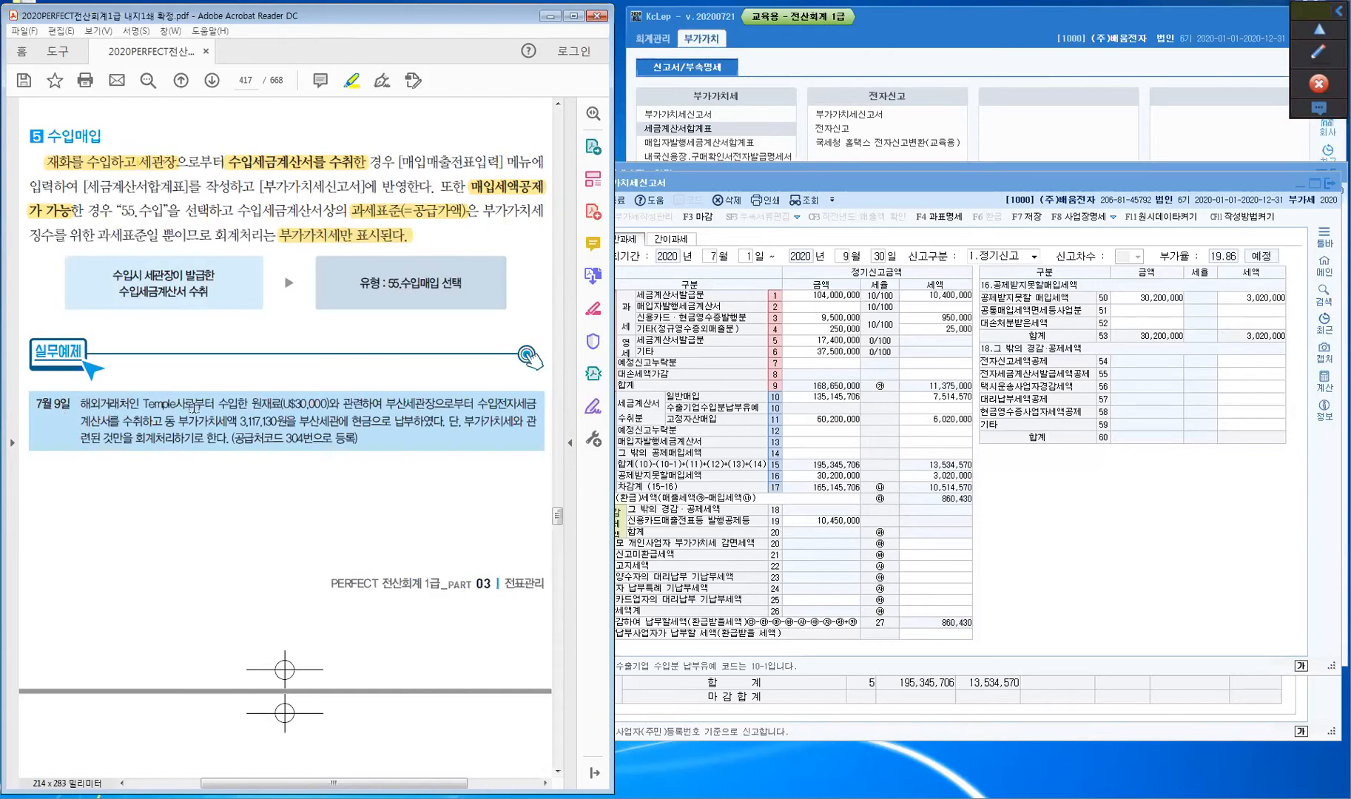
{"action": "left_click_drag", "start_coordinate": [252, 404], "coordinate": [283, 403]}
{"action": "left_click_drag", "start_coordinate": [385, 403], "coordinate": [117, 422]}
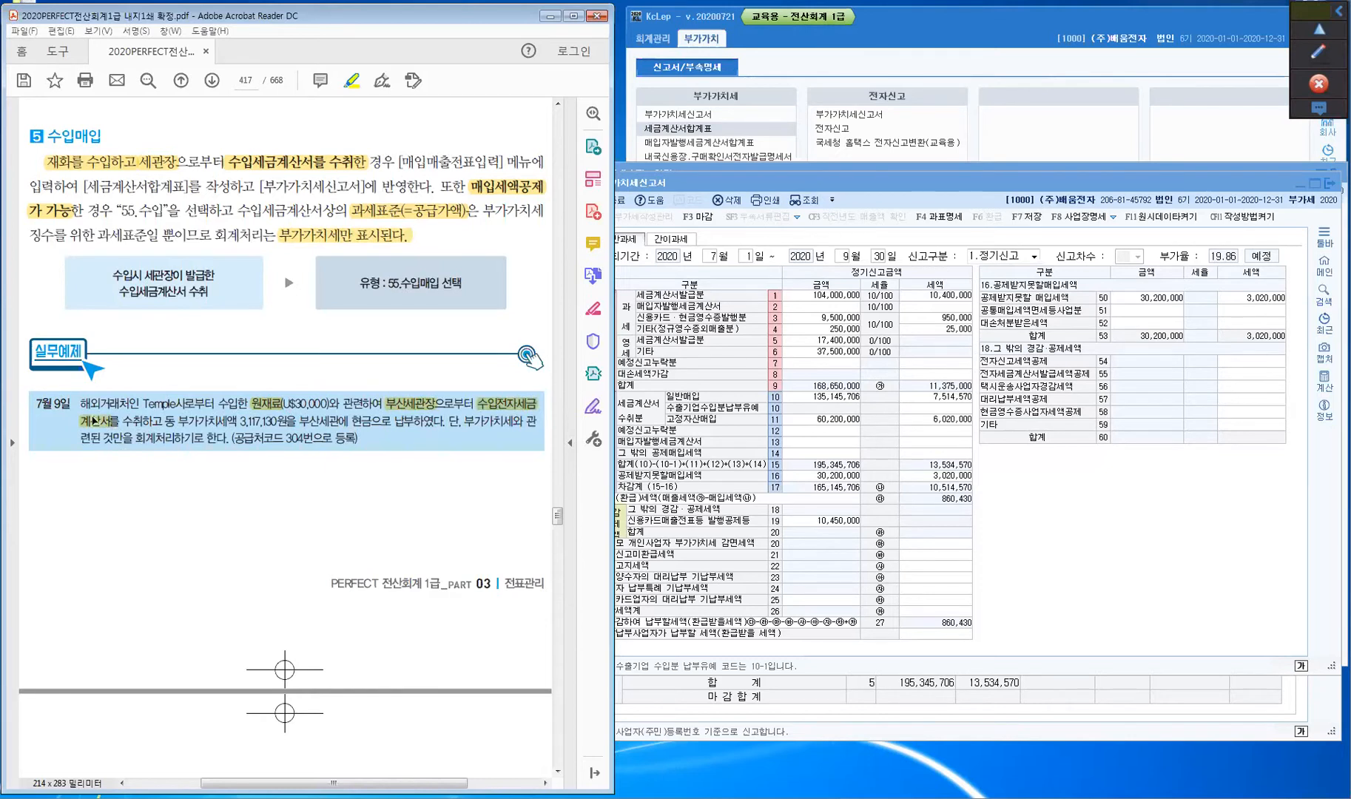
- Highlight 부가가치세액 3,117,130원을 and 현금 in the July 9 example
{"action": "left_click_drag", "start_coordinate": [178, 420], "coordinate": [295, 421]}
{"action": "left_click", "coordinate": [253, 421]}
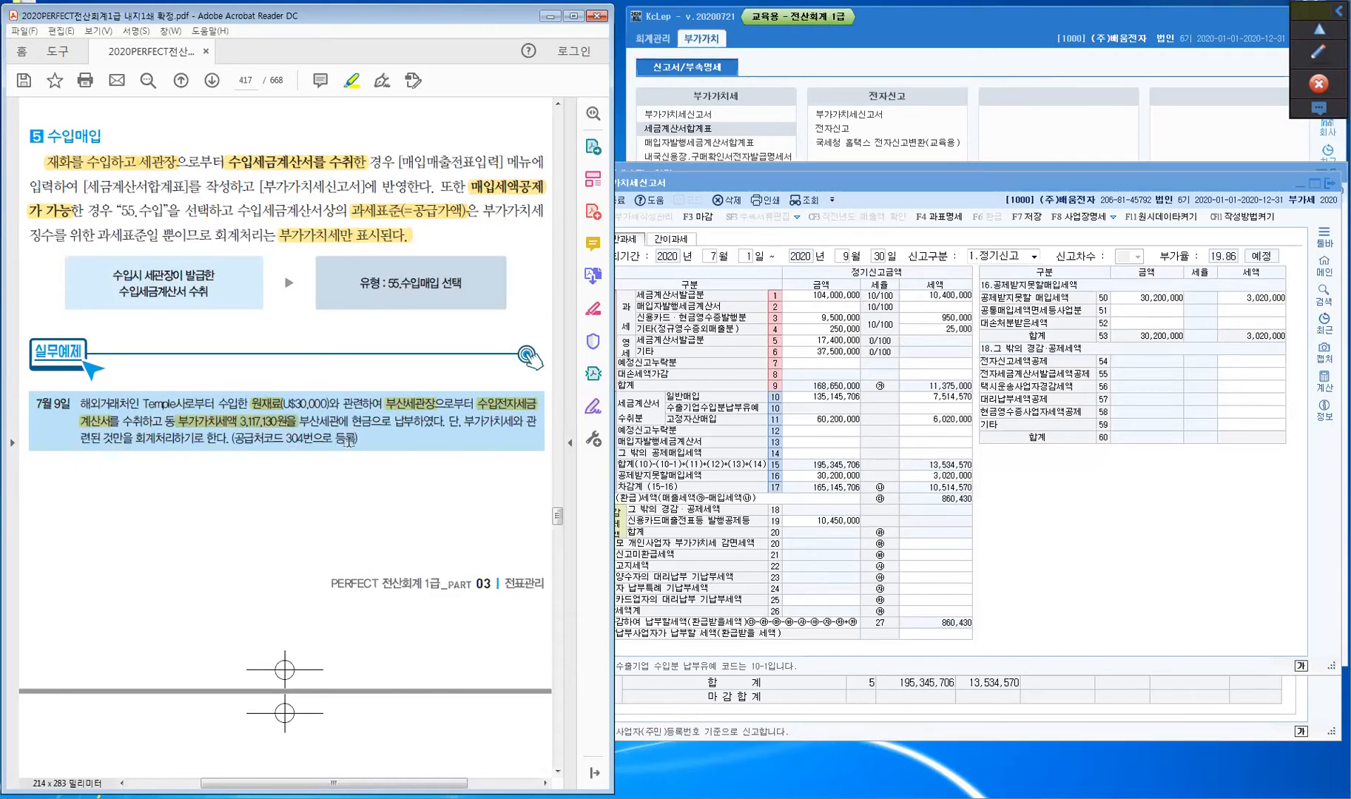
{"action": "left_click_drag", "start_coordinate": [351, 422], "coordinate": [372, 423]}
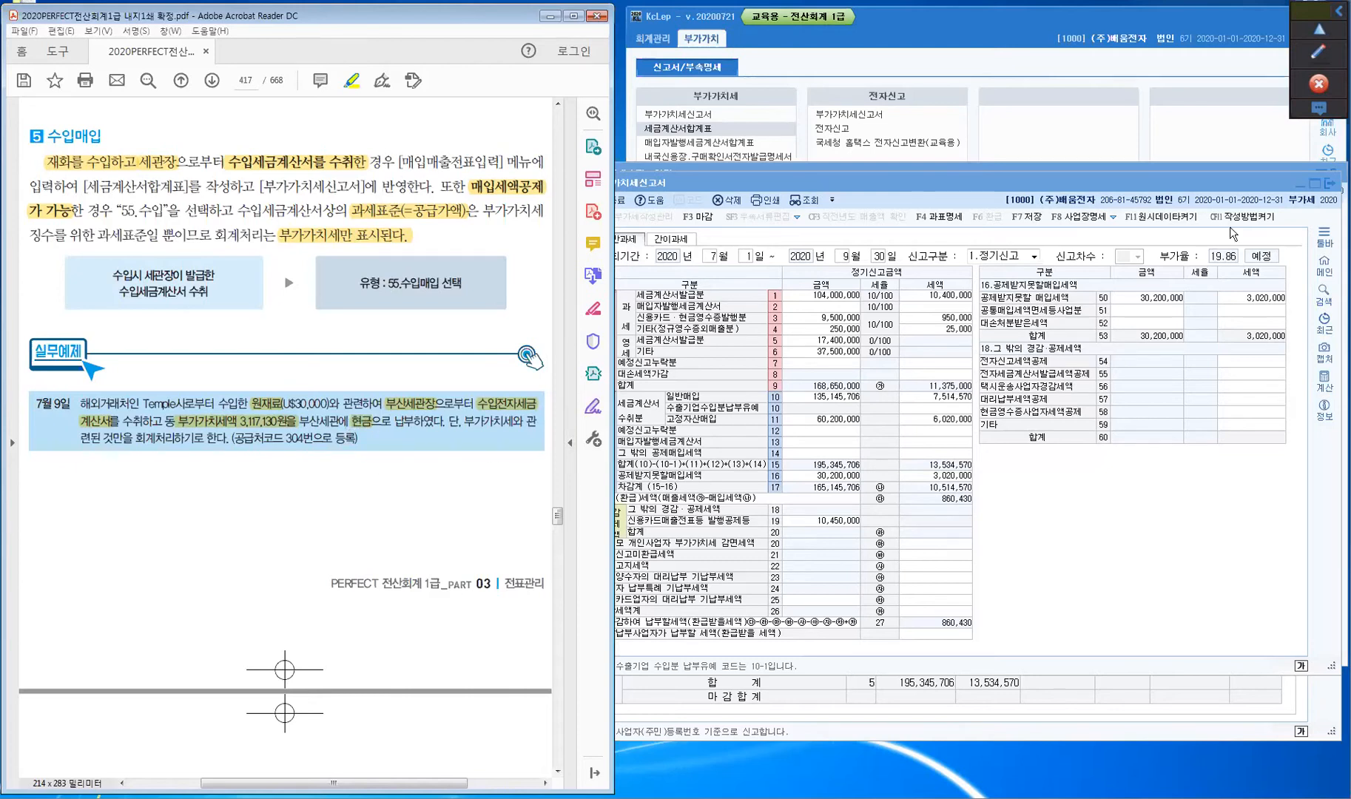
- Sketch temporary arrows and underlines around 현금 and 부산세관장, then erase them
{"action": "left_click", "coordinate": [1317, 60]}
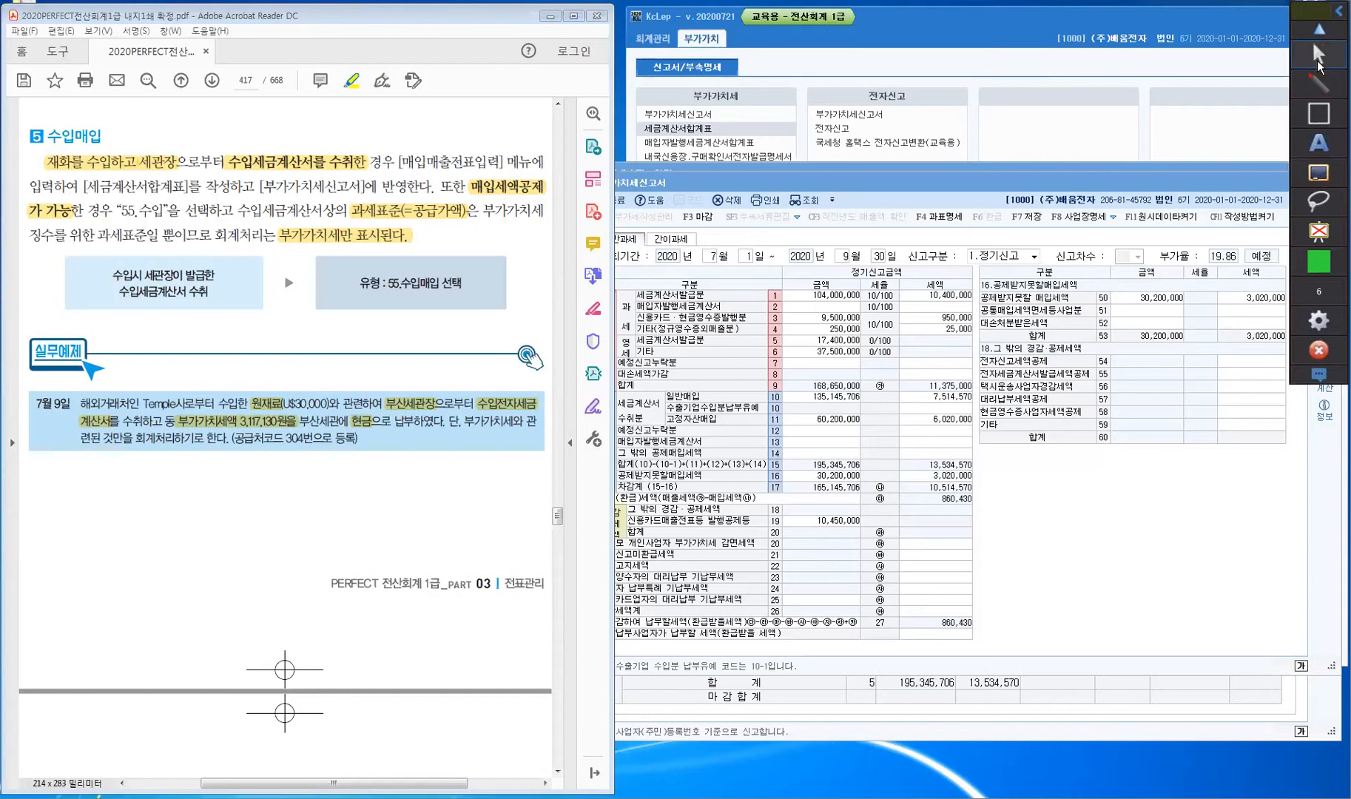
{"action": "mouse_move", "coordinate": [369, 430]}
{"action": "left_mouse_down"}
{"action": "mouse_move", "coordinate": [377, 466]}
{"action": "mouse_move", "coordinate": [384, 443]}
{"action": "mouse_move", "coordinate": [418, 507]}
{"action": "left_mouse_up"}
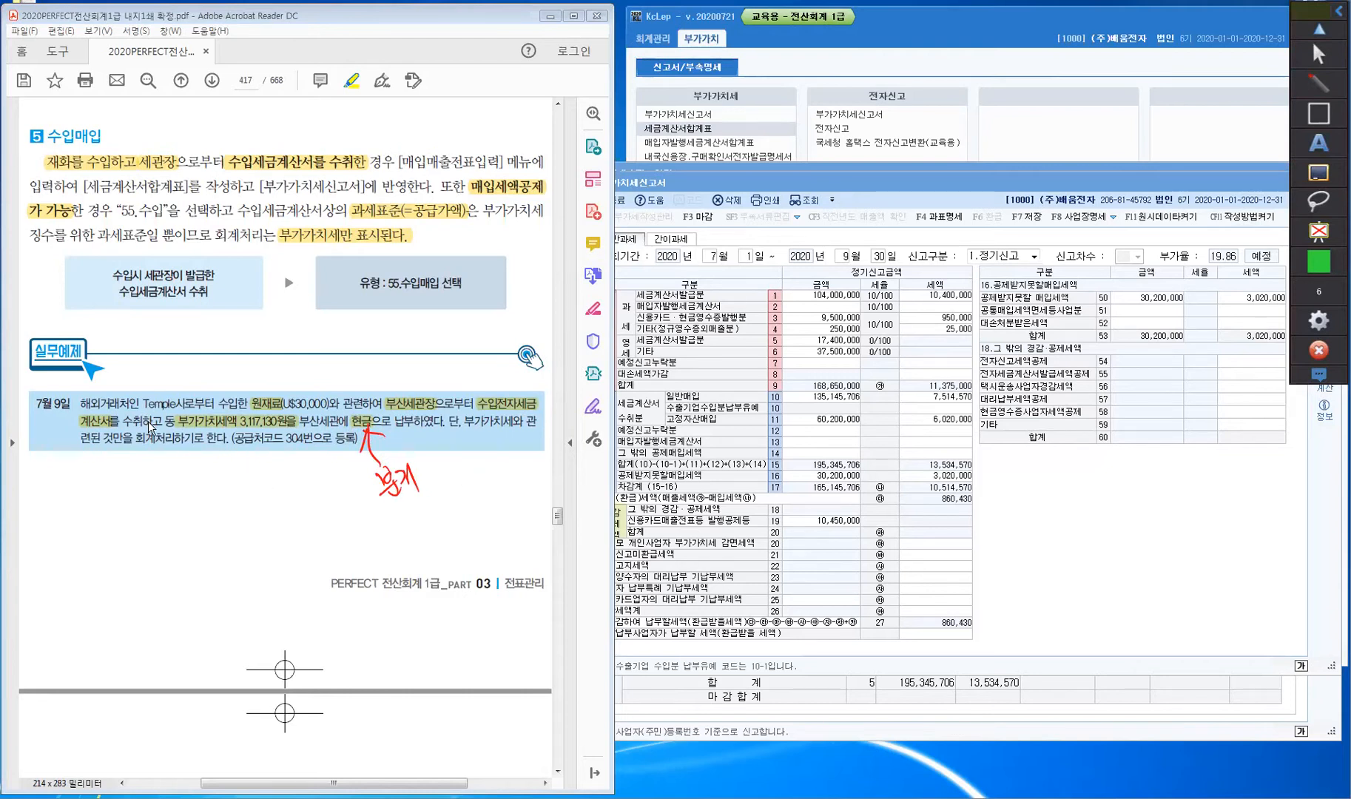
{"action": "mouse_move", "coordinate": [424, 389]}
{"action": "left_mouse_down"}
{"action": "mouse_move", "coordinate": [410, 358]}
{"action": "mouse_move", "coordinate": [307, 397]}
{"action": "mouse_move", "coordinate": [308, 437]}
{"action": "mouse_move", "coordinate": [317, 422]}
{"action": "left_mouse_up"}
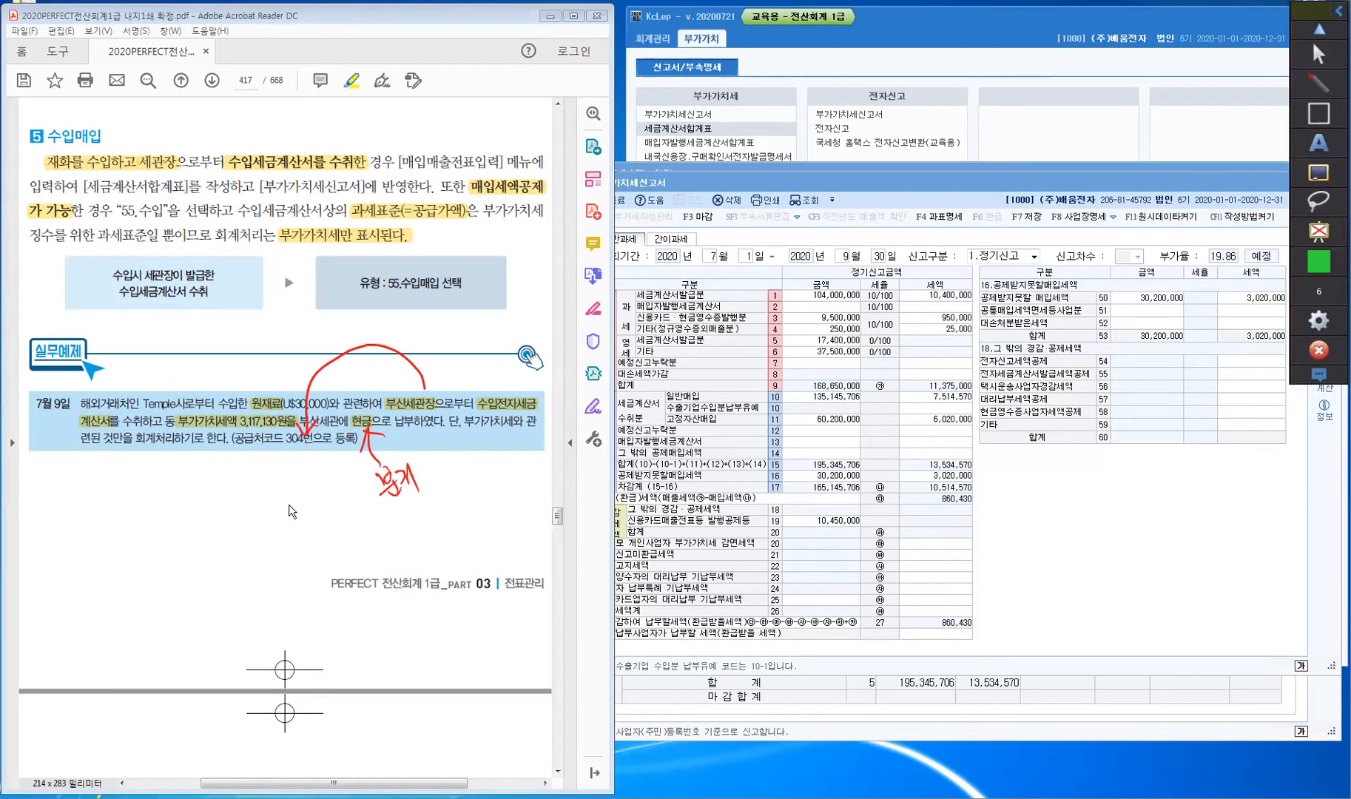
{"action": "mouse_move", "coordinate": [148, 389]}
{"action": "left_mouse_down"}
{"action": "mouse_move", "coordinate": [164, 380]}
{"action": "mouse_move", "coordinate": [155, 417]}
{"action": "left_mouse_up"}
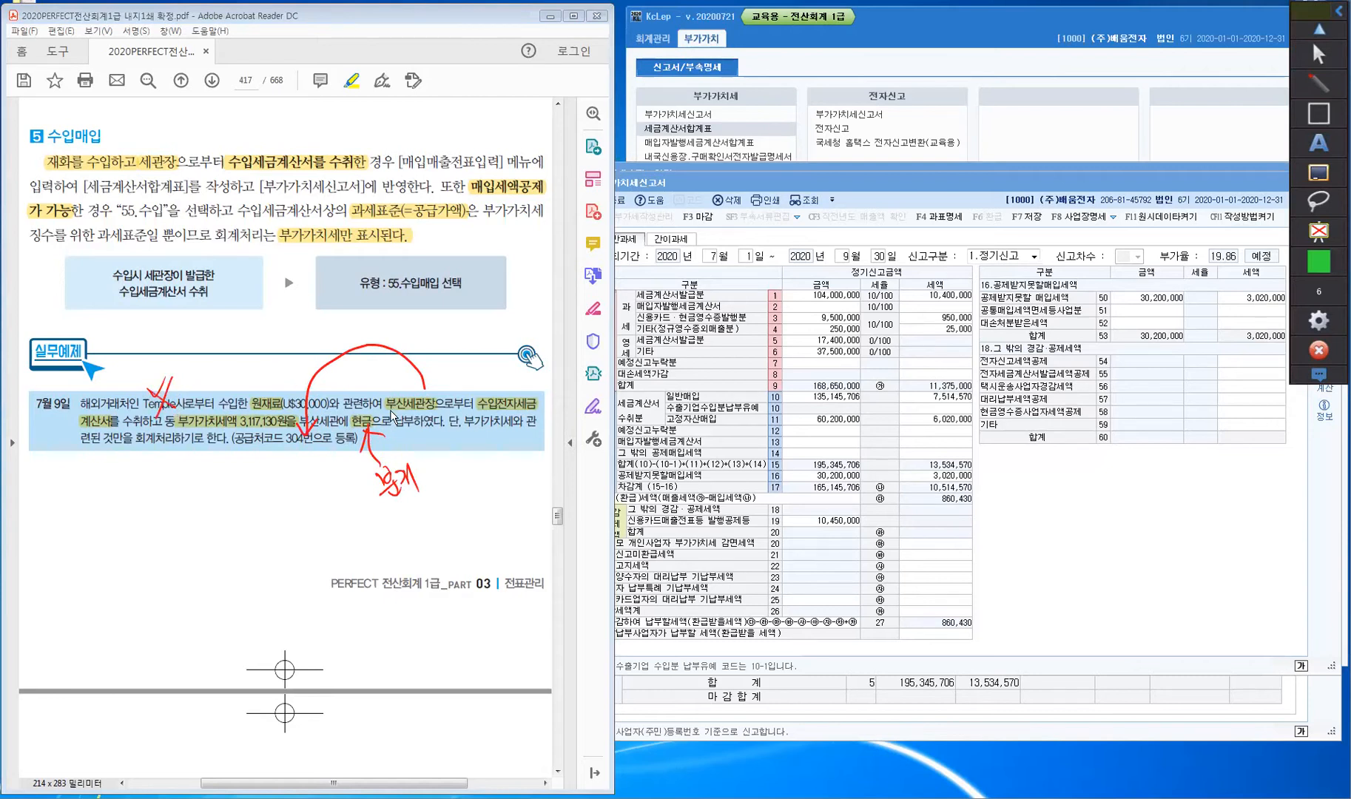
{"action": "left_click_drag", "start_coordinate": [384, 409], "coordinate": [435, 408]}
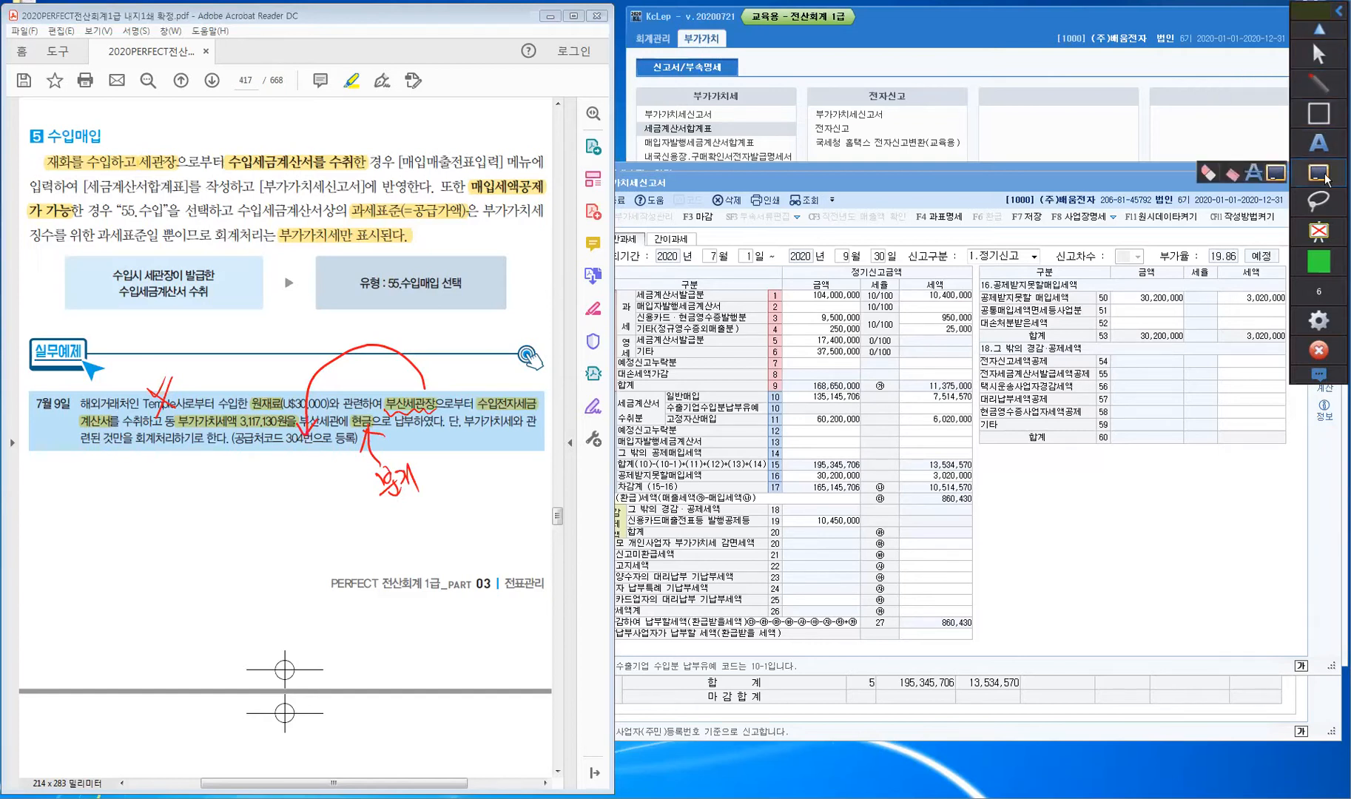
{"action": "left_click", "coordinate": [1318, 54]}
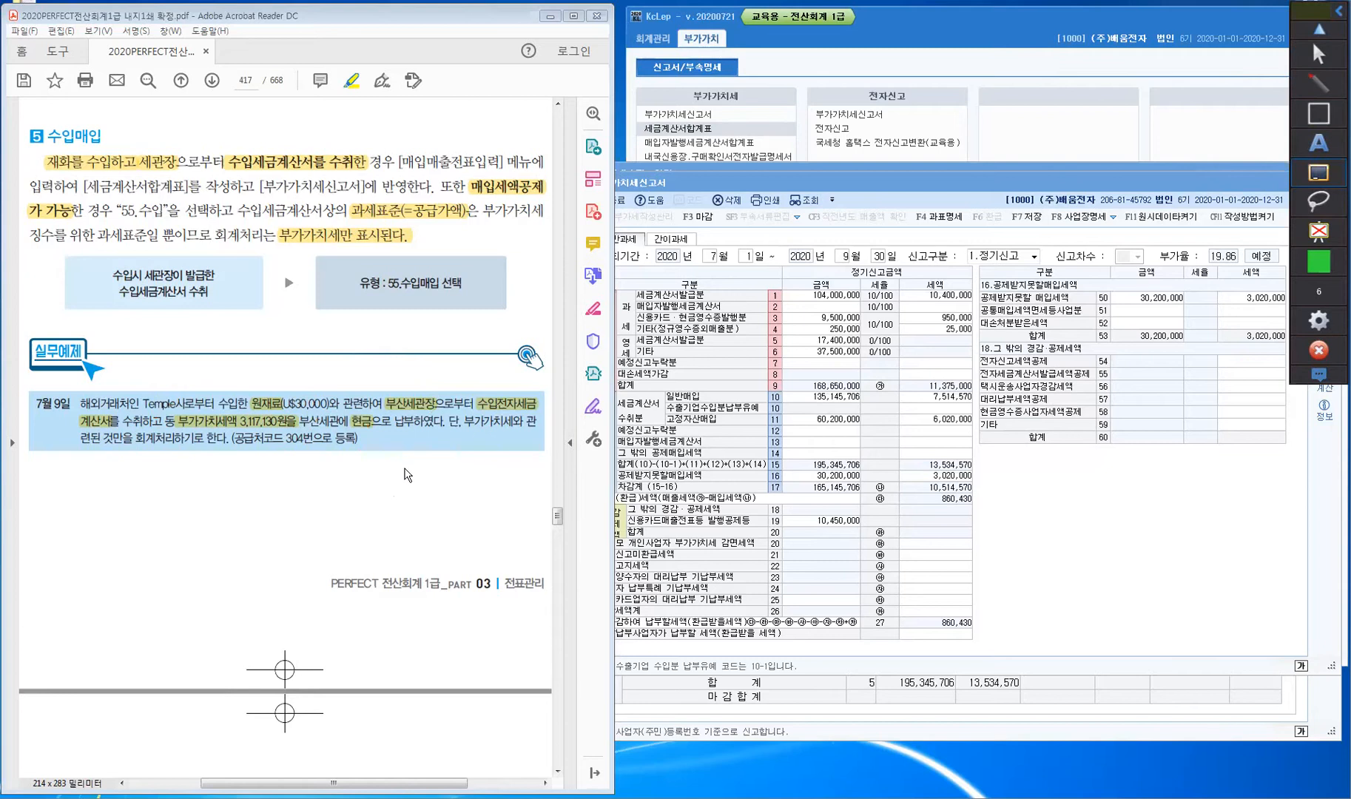
{"action": "left_click", "coordinate": [1319, 59]}
- Scroll to page 418 and highlight 수입전자 in the import invoice form title
{"action": "left_click", "coordinate": [319, 502]}
{"action": "scroll", "coordinate": [324, 504], "scroll_direction": "down", "scroll_amount": 4}
{"action": "scroll", "coordinate": [324, 504], "scroll_direction": "down", "scroll_amount": 3}
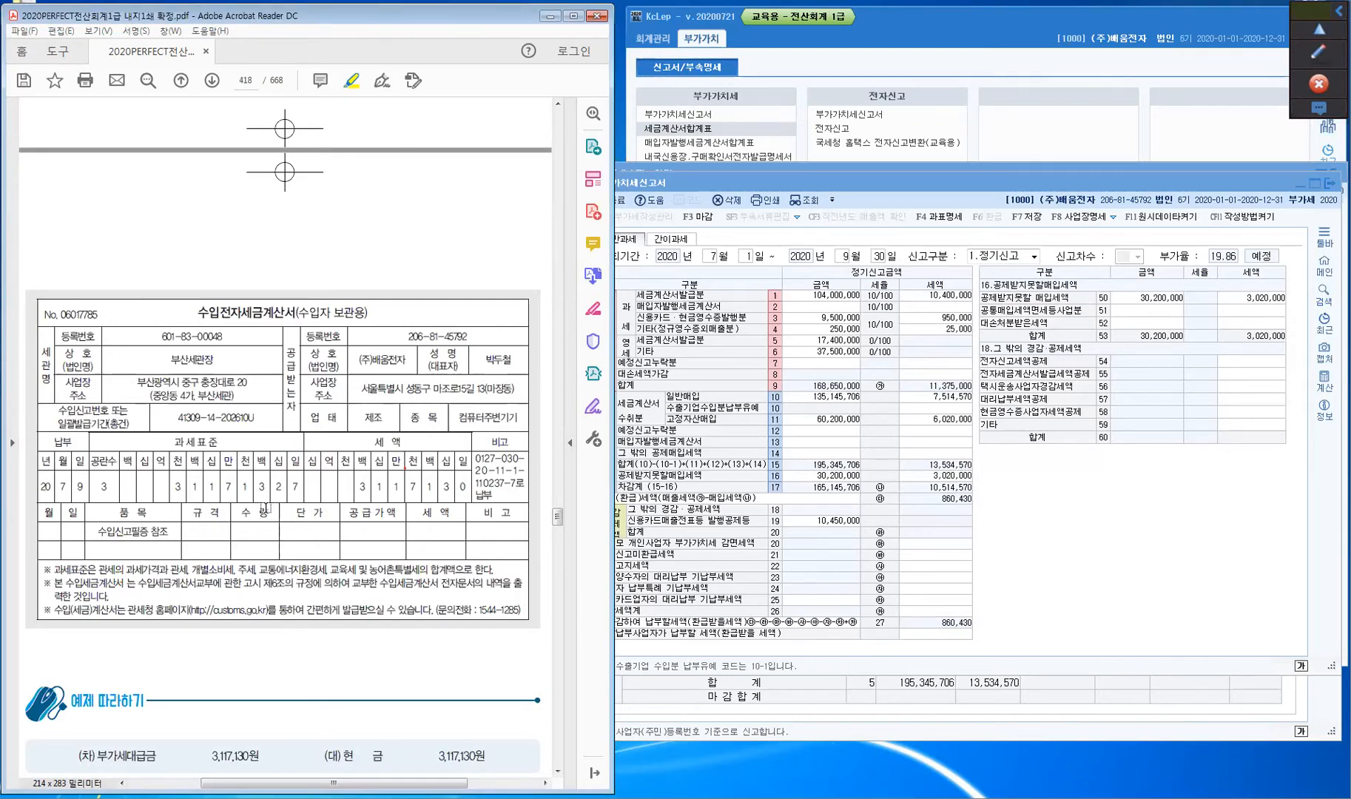
{"action": "left_click_drag", "start_coordinate": [196, 310], "coordinate": [242, 317]}
- Highlight 부산세관장 in 상호 plus the 과세표준 and 세 액 column headings
{"action": "left_click_drag", "start_coordinate": [169, 360], "coordinate": [219, 363]}
{"action": "left_click_drag", "start_coordinate": [174, 443], "coordinate": [212, 444]}
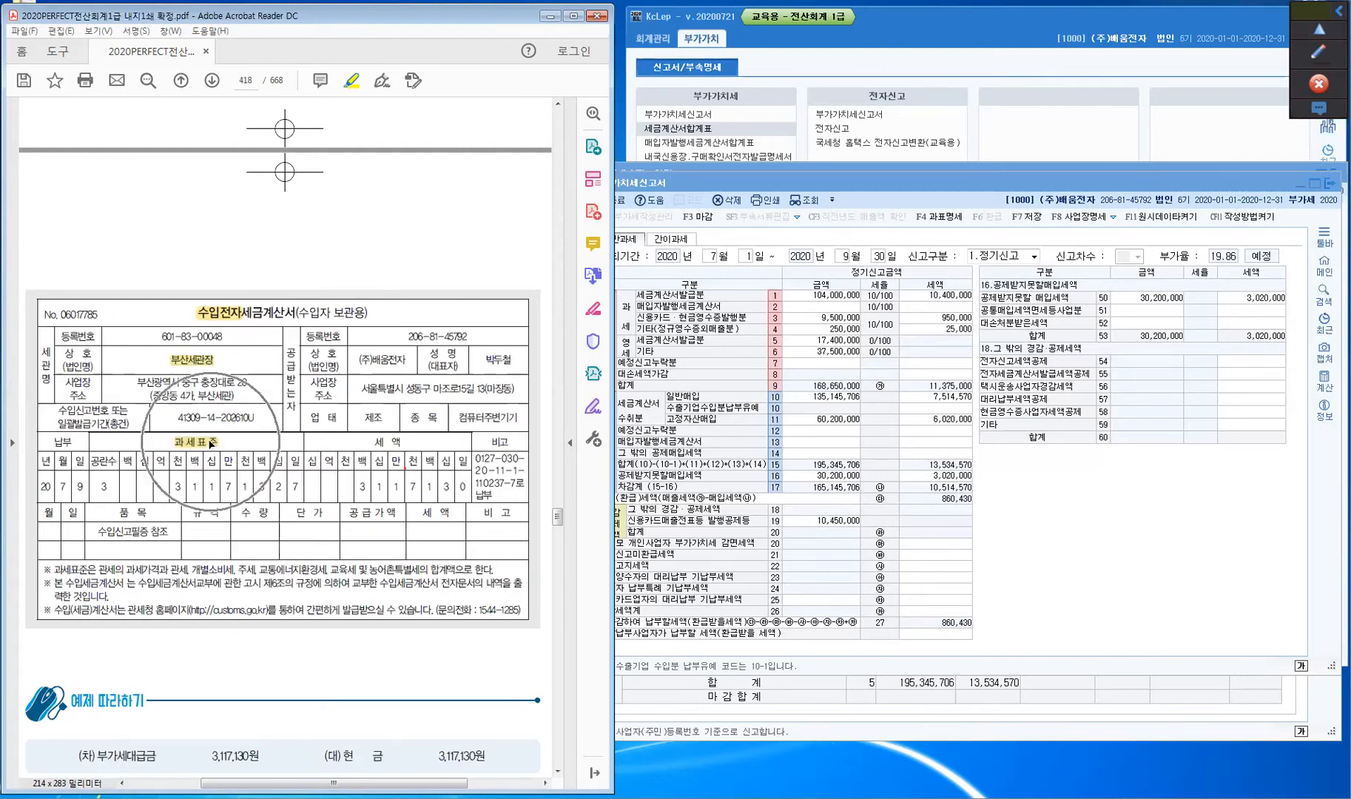
{"action": "left_click_drag", "start_coordinate": [374, 442], "coordinate": [404, 442]}
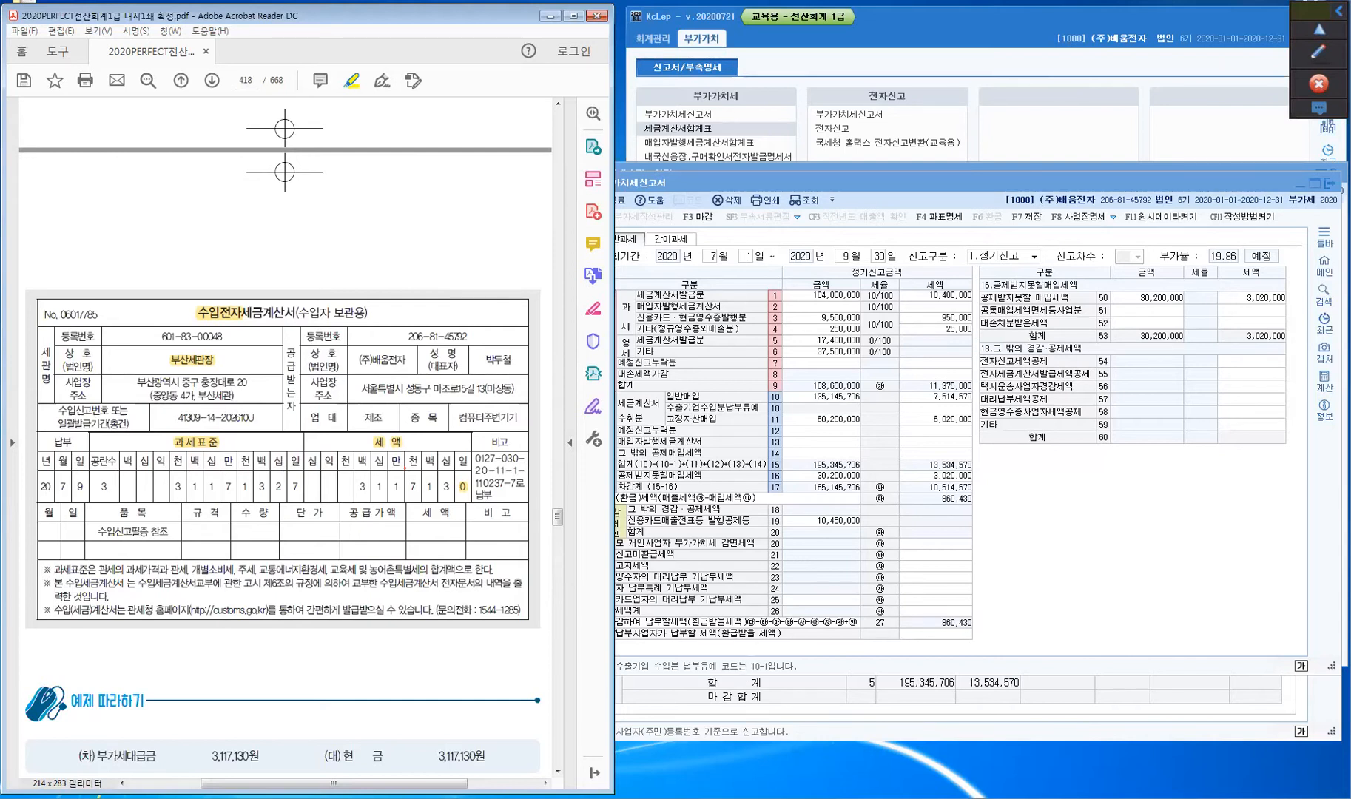
- Start a new July 9 voucher row of type 55 수입 with item 원재료
{"action": "left_click", "coordinate": [688, 797]}
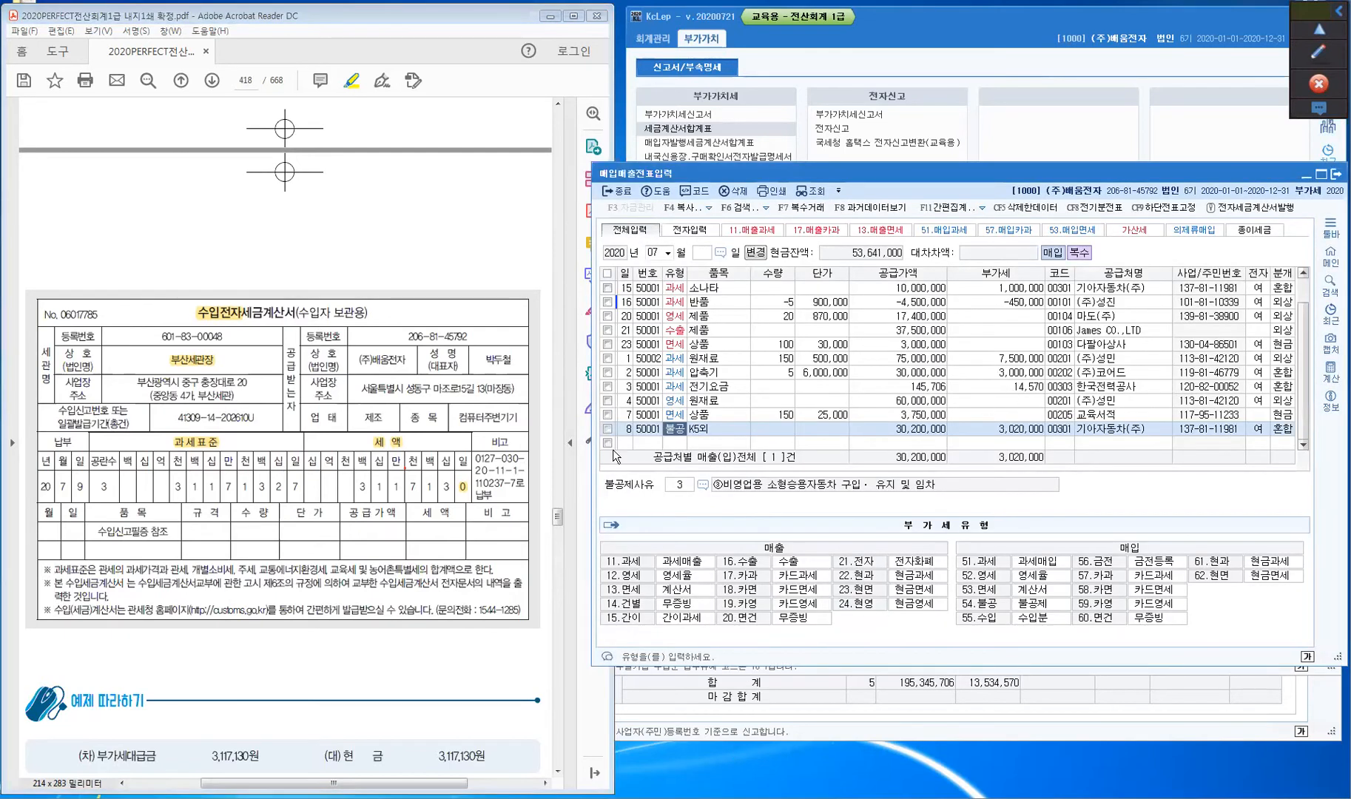
{"action": "left_click", "coordinate": [623, 442]}
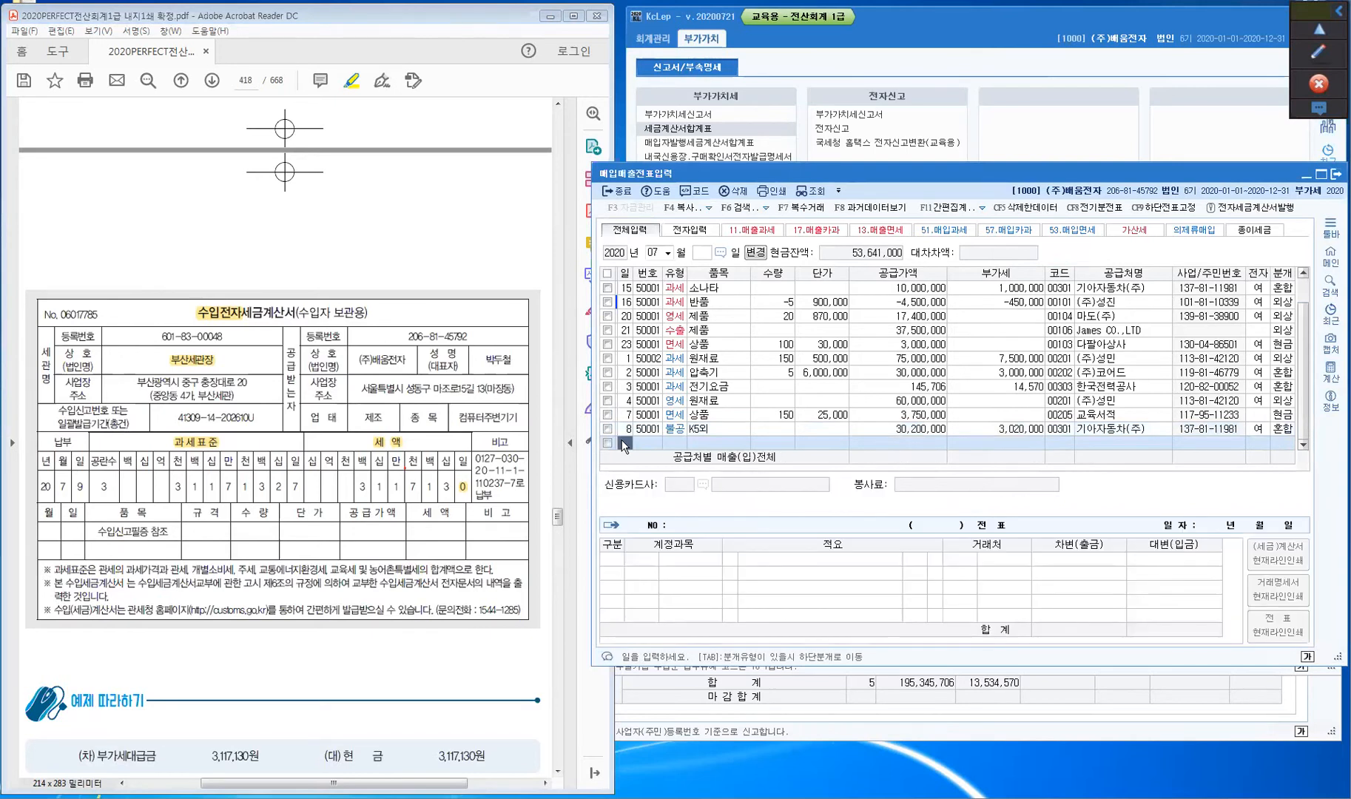
{"action": "key", "text": "Return"}
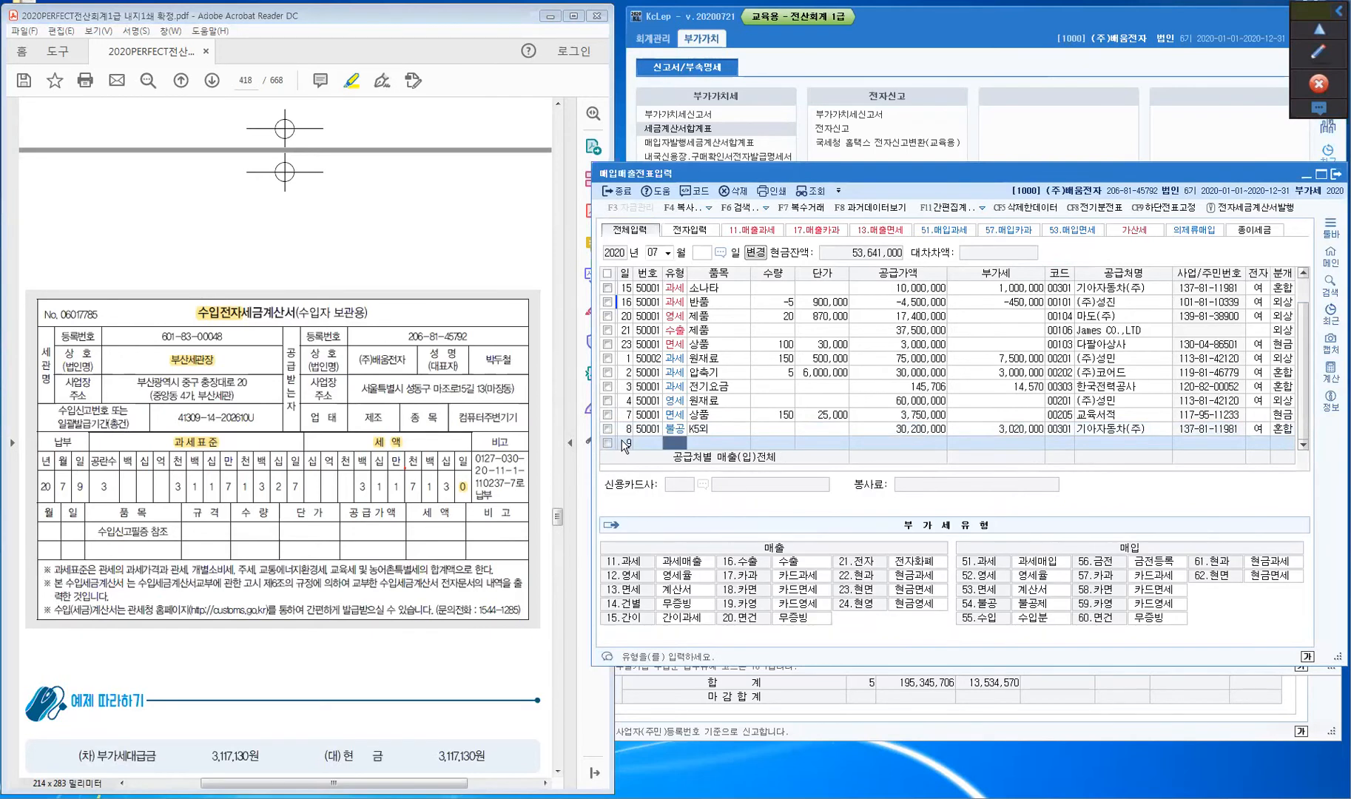
{"action": "type", "text": "55"}
{"action": "key", "text": "Return"}
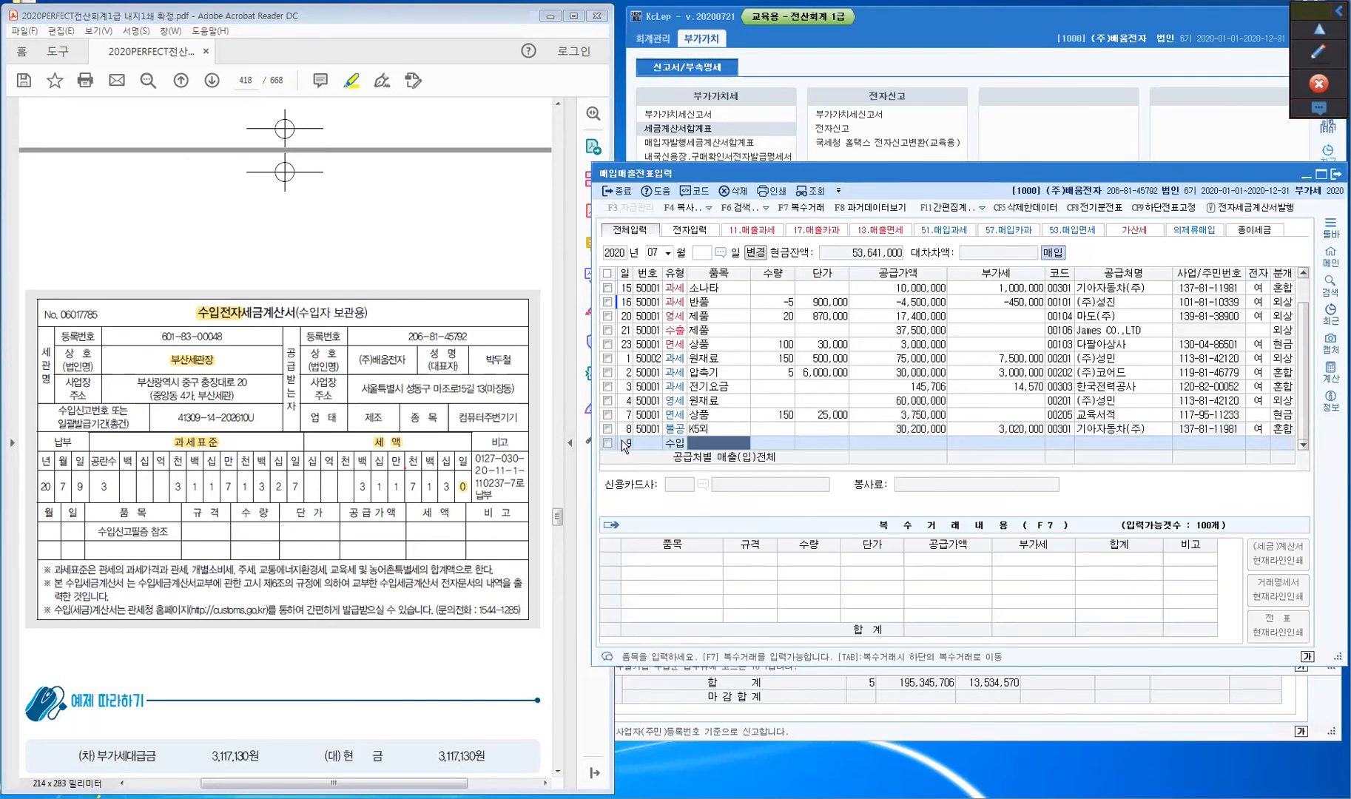
{"action": "type", "text": "원재ㄹ"}
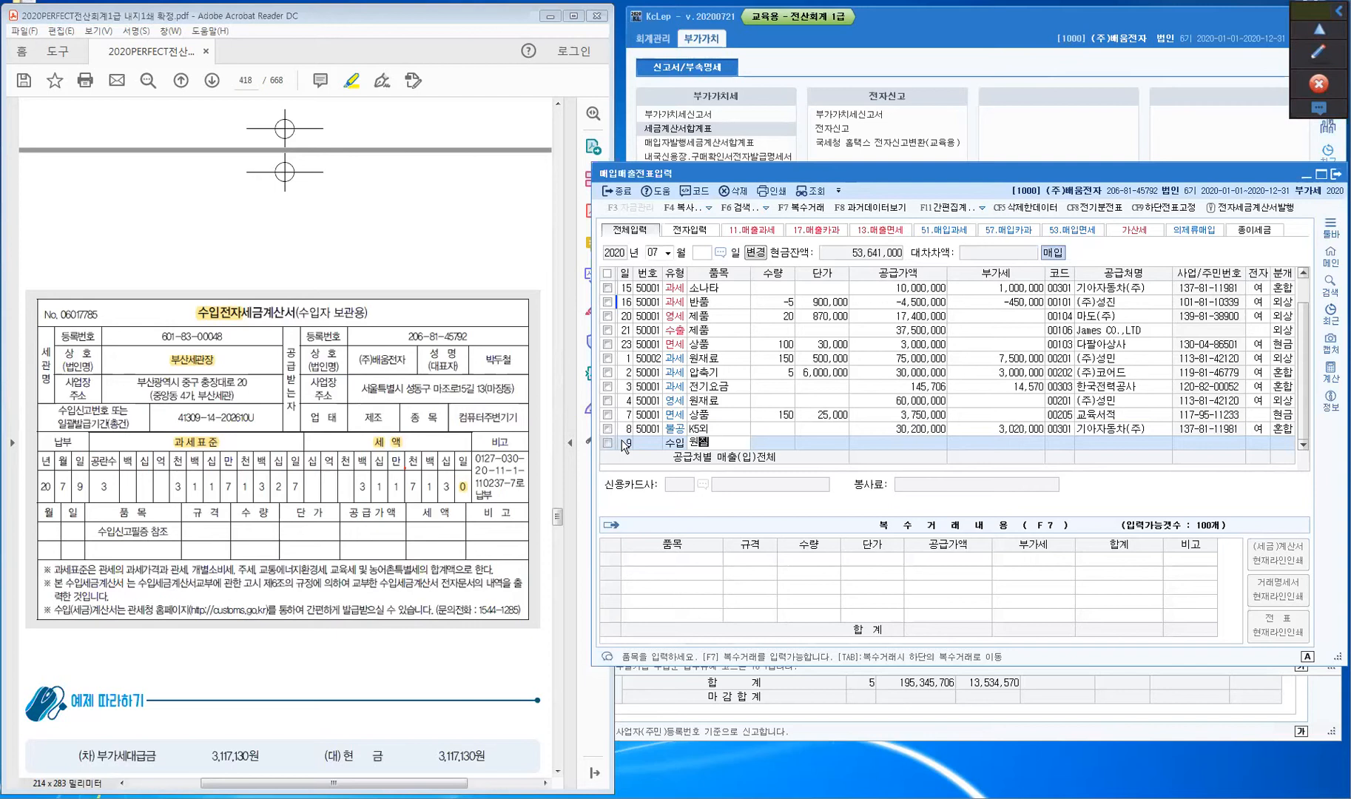
{"action": "type", "text": "료"}
{"action": "key", "text": "Return"}
{"action": "key", "text": "Return"}
{"action": "key", "text": "Return"}
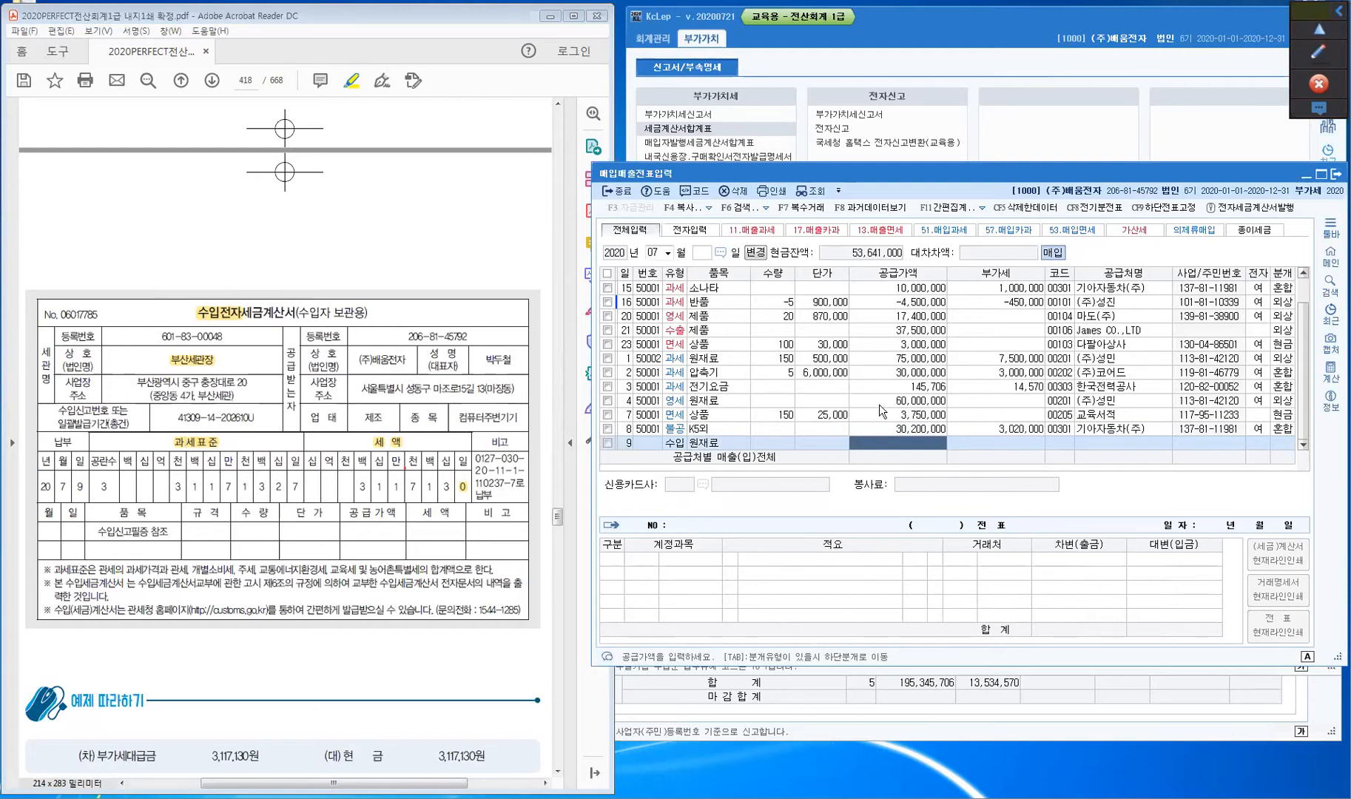
- Enter supply amount 31,171,327, accept VAT 3,117,130, and name new supplier 부산세관장
{"action": "type", "text": "31171"}
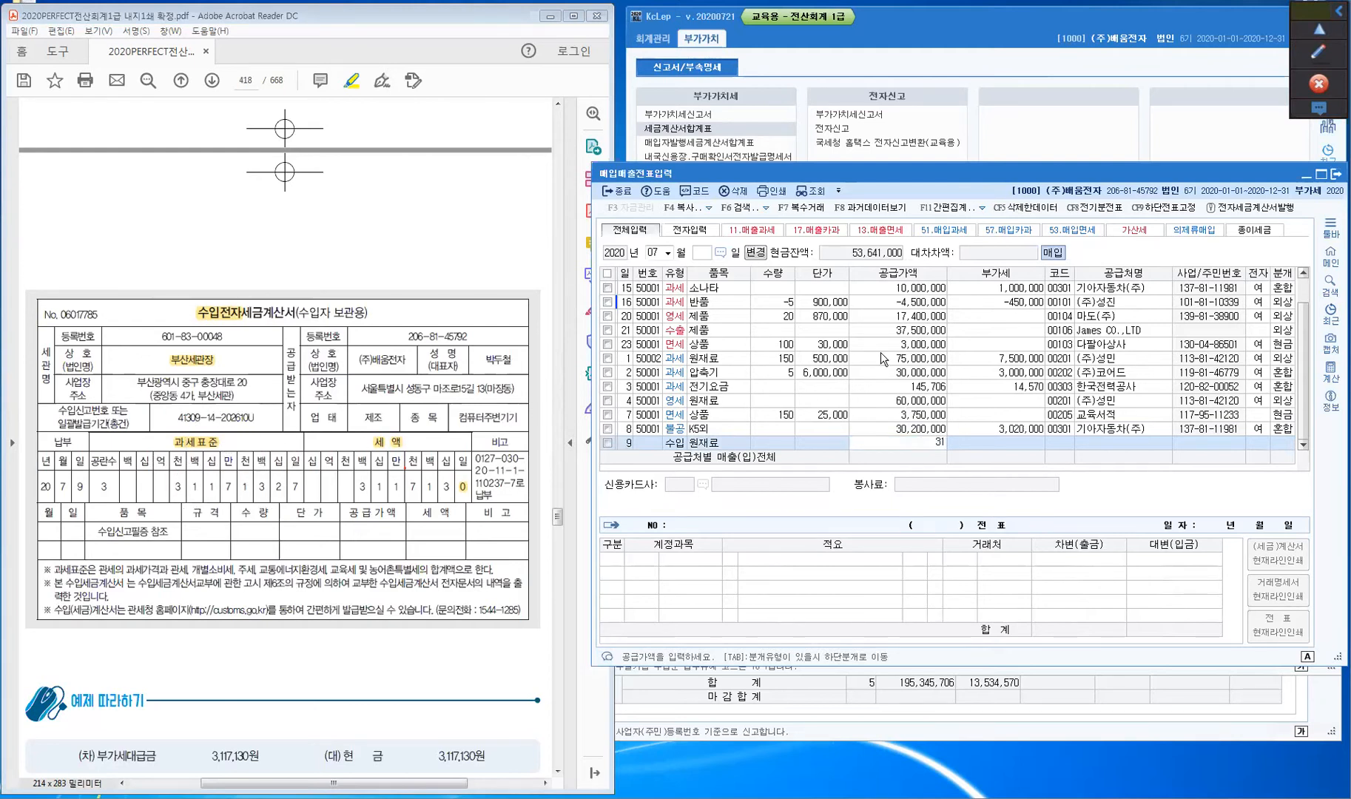
{"action": "type", "text": "327"}
{"action": "key", "text": "Return"}
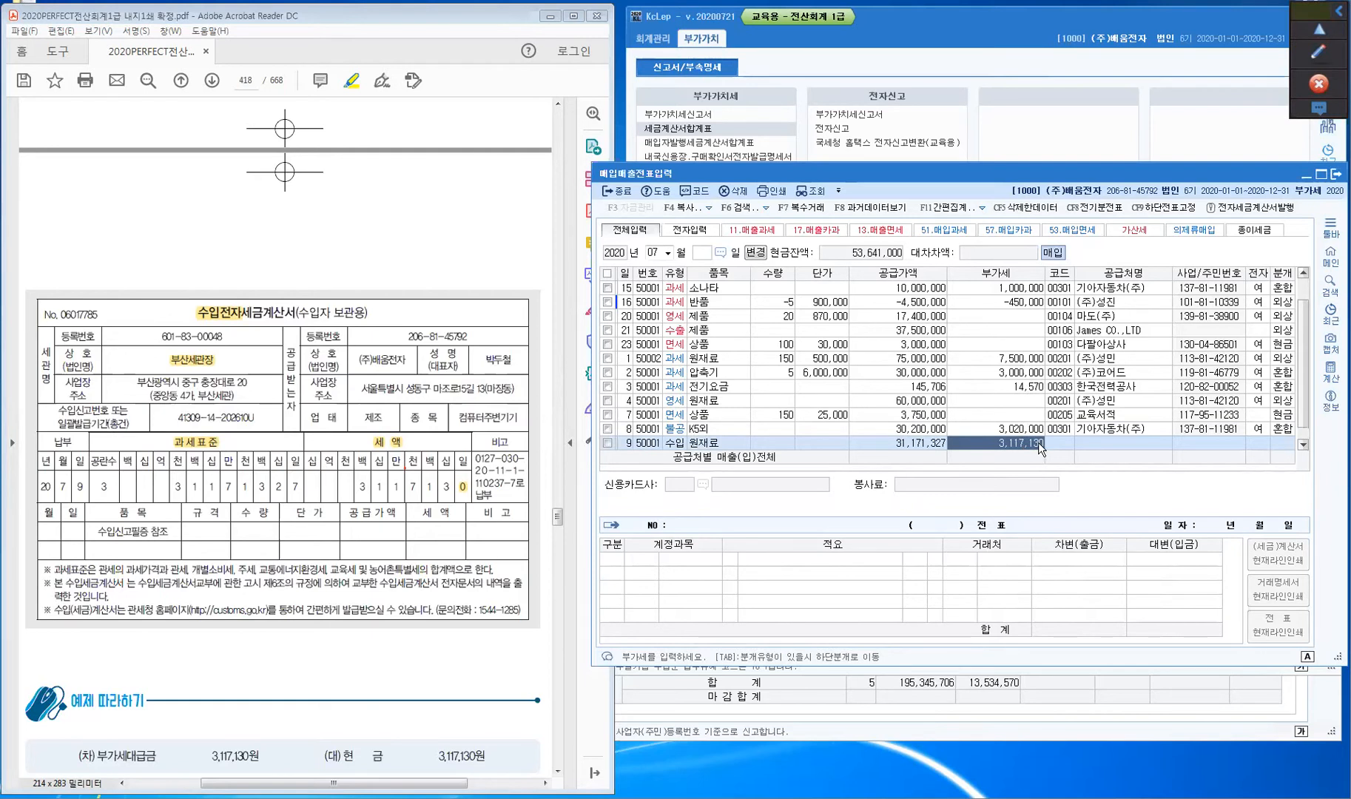
{"action": "key", "text": "Return"}
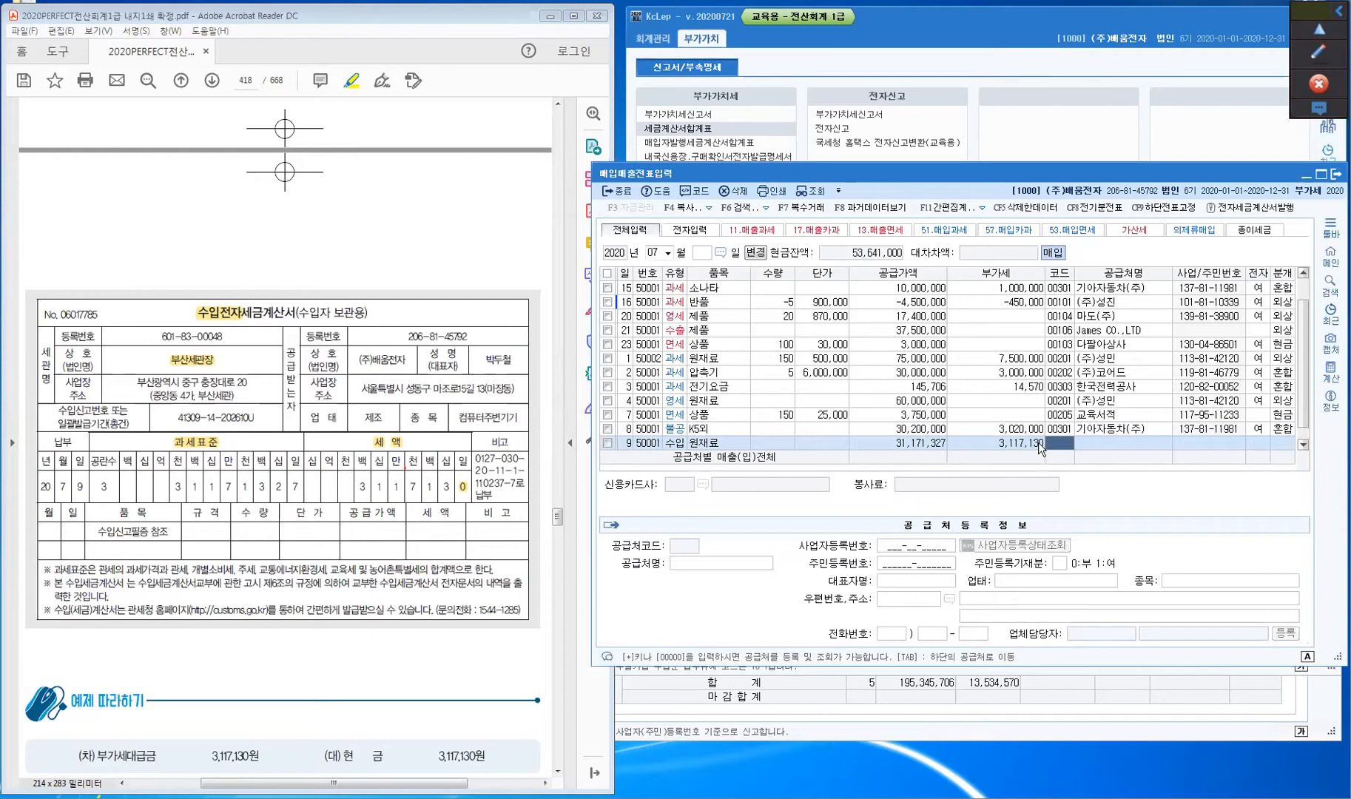
{"action": "key", "text": "Return"}
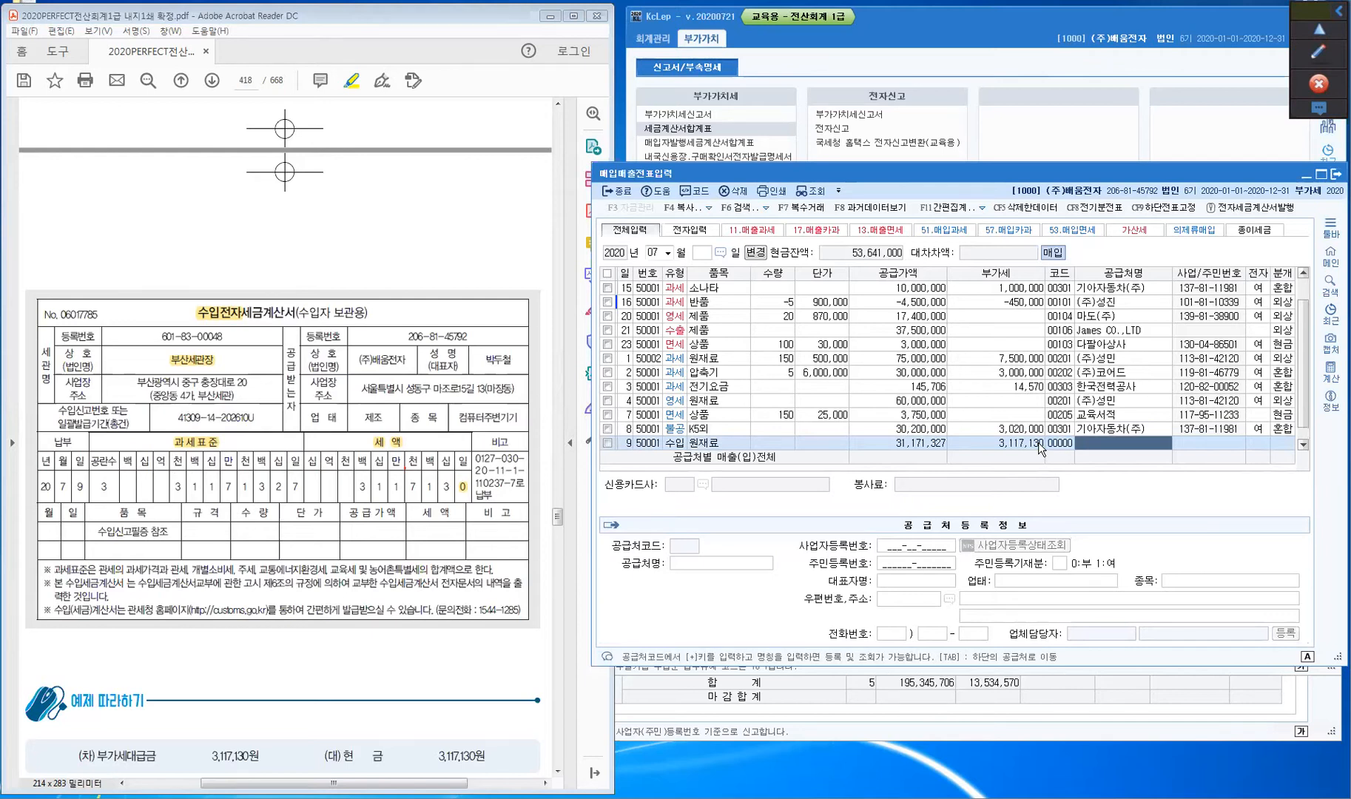
{"action": "type", "text": "부산세관장"}
- Register 부산세관장 under supplier code 00304, replacing 00108, as the textbook example specifies
{"action": "key", "text": "Return"}
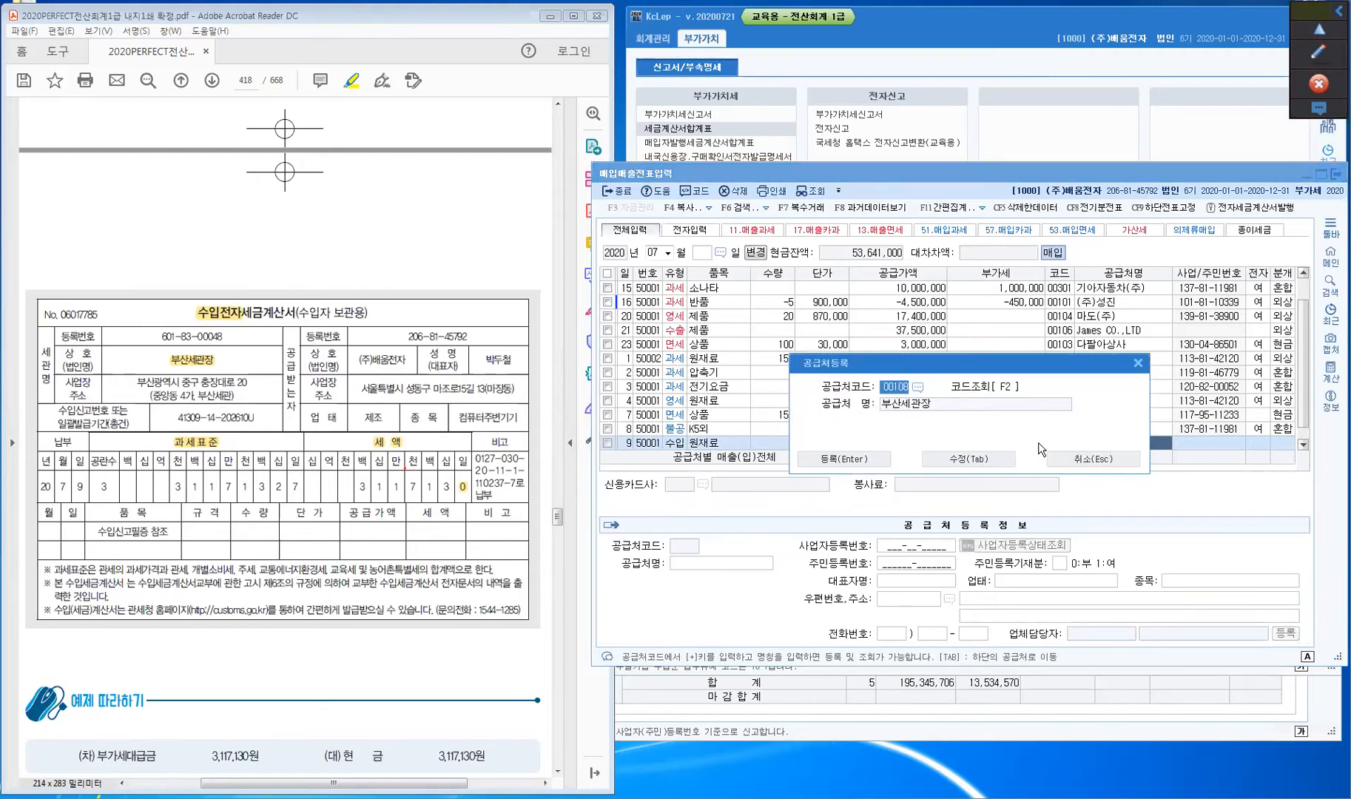
{"action": "left_click", "coordinate": [310, 622]}
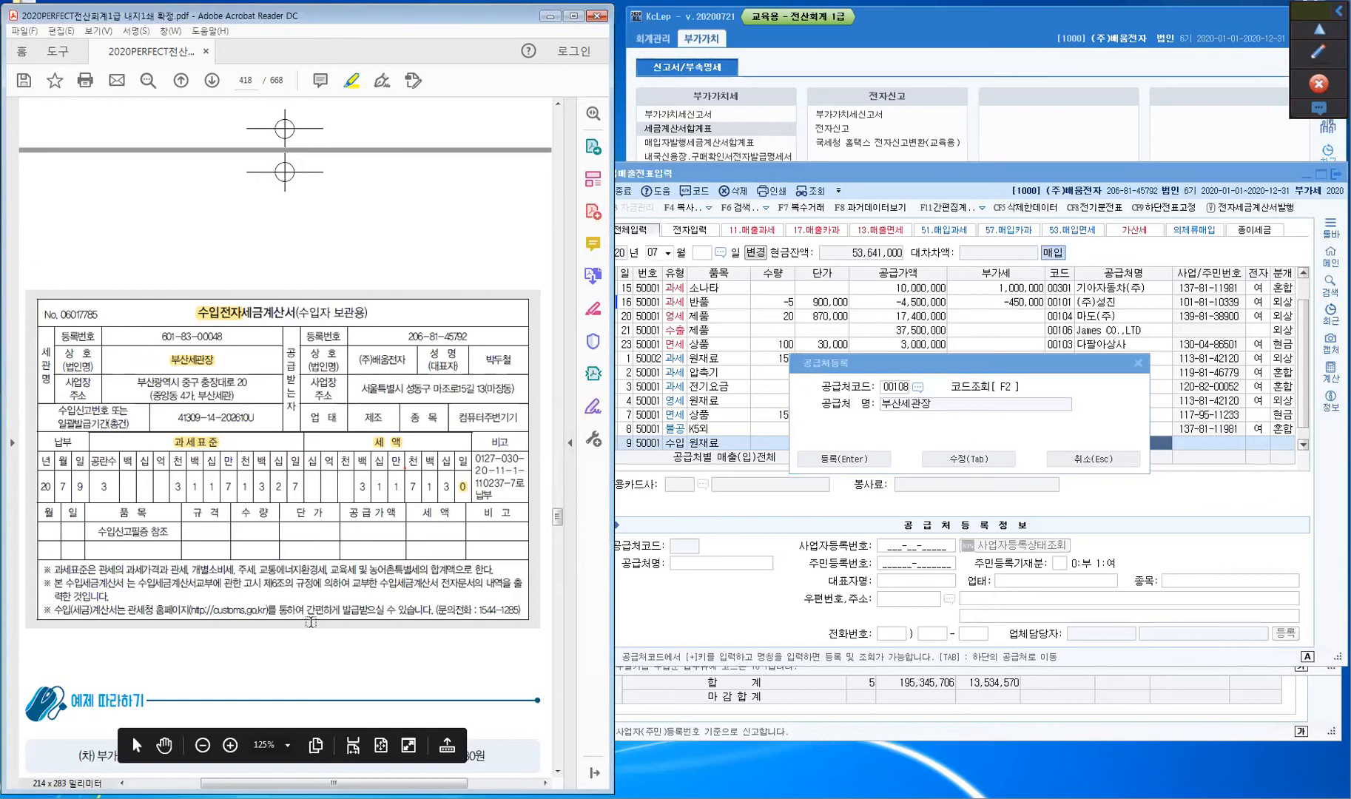
{"action": "scroll", "coordinate": [311, 622], "scroll_direction": "up", "scroll_amount": 10}
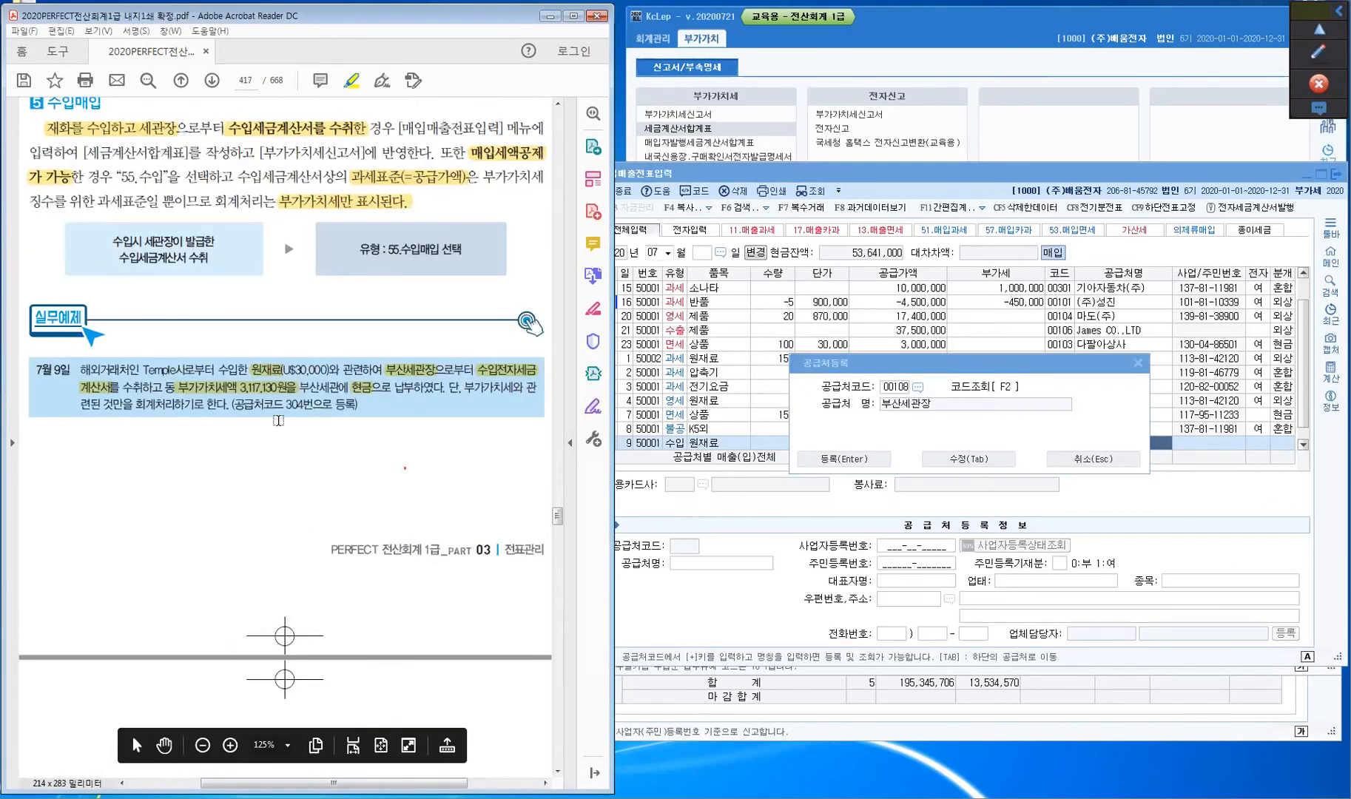
{"action": "left_click_drag", "start_coordinate": [285, 404], "coordinate": [332, 404]}
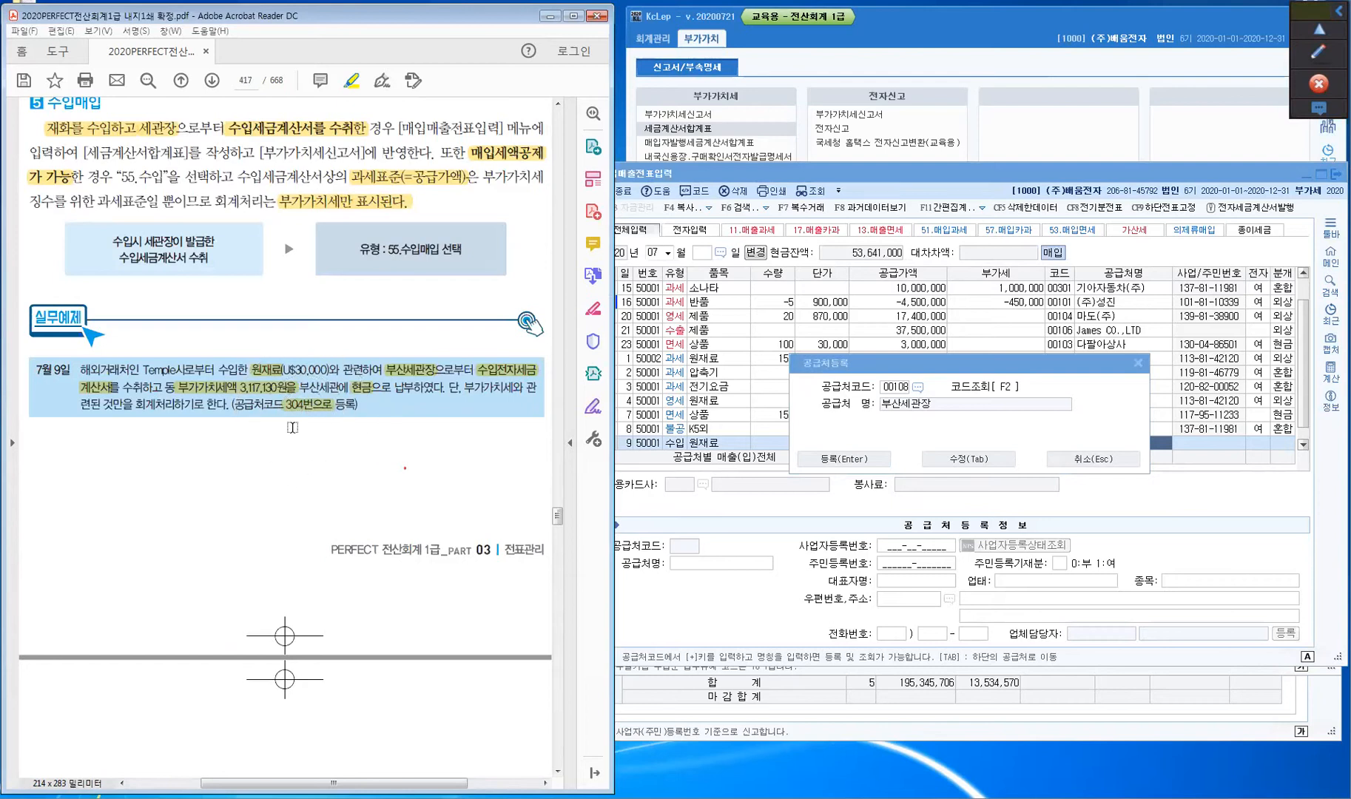
{"action": "scroll", "coordinate": [292, 427], "scroll_direction": "down", "scroll_amount": 9}
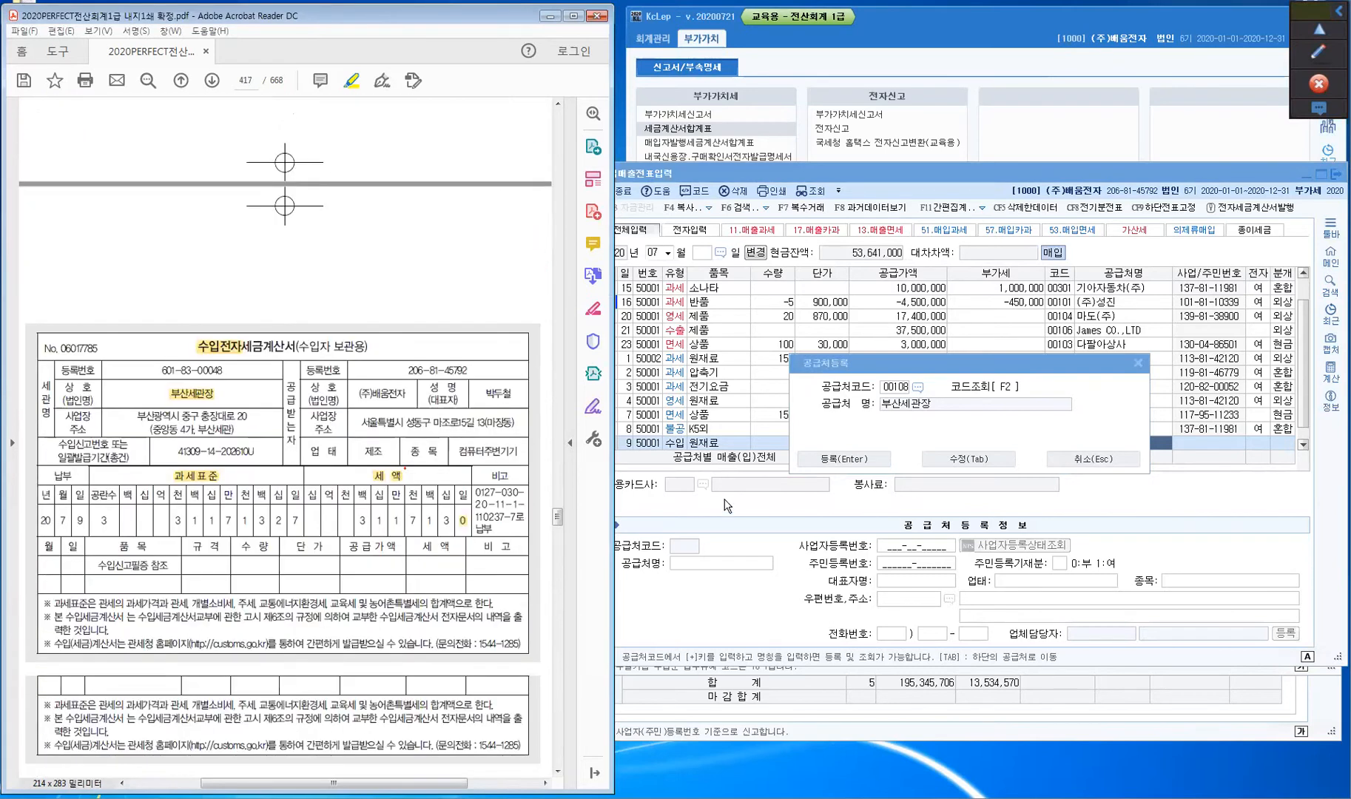
{"action": "left_click", "coordinate": [901, 387]}
{"action": "type", "text": "304"}
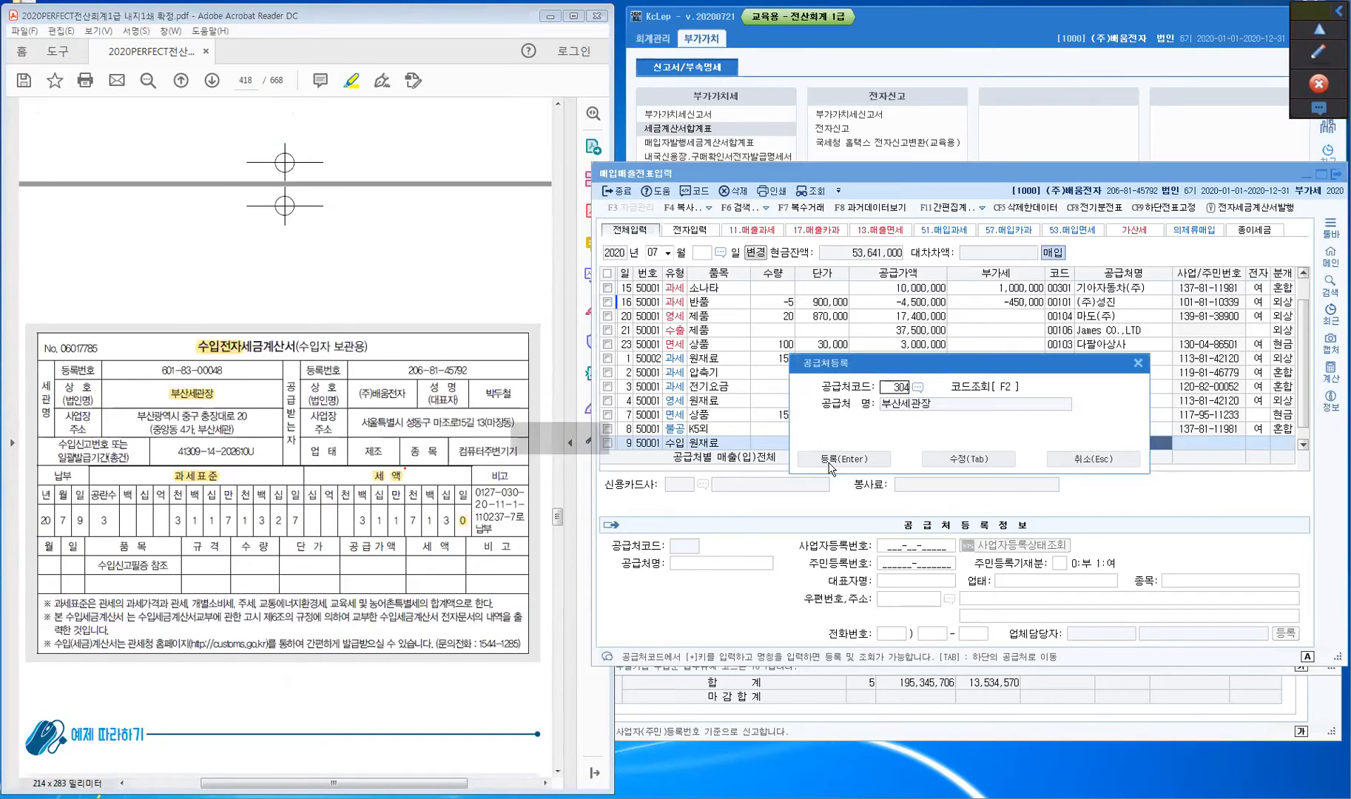
{"action": "left_click", "coordinate": [963, 459]}
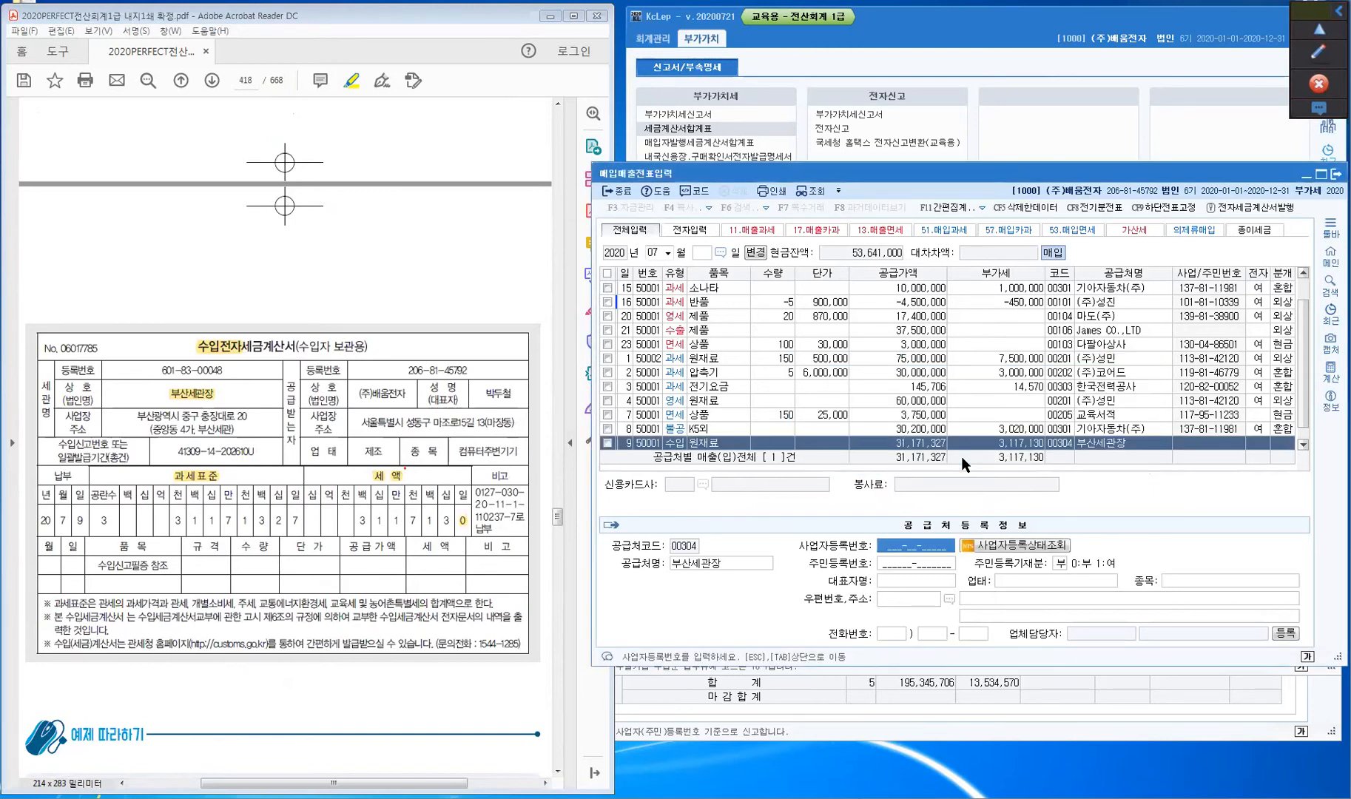
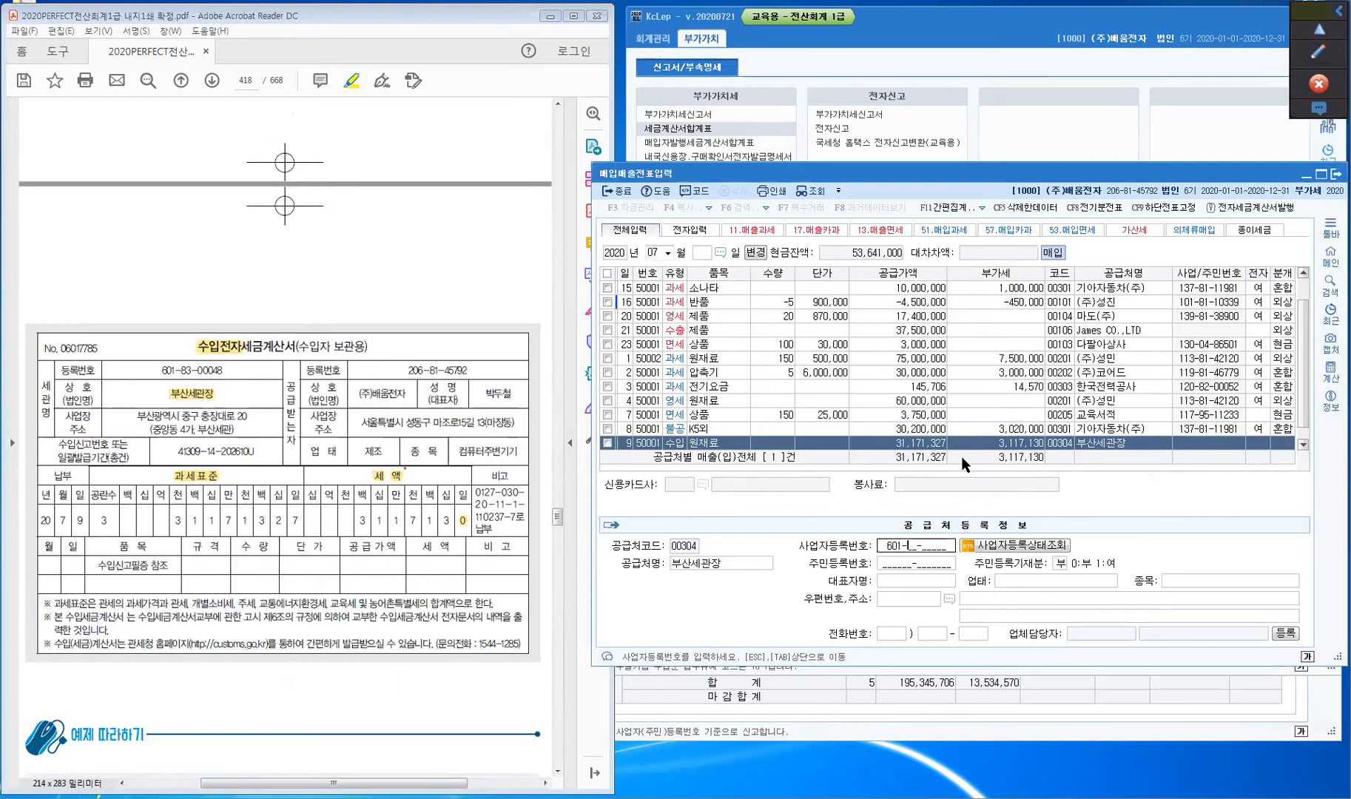
- Enter the customs office's business registration number on 부산세관장's card, skipping the remaining detail fields
{"action": "key", "text": "Return"}
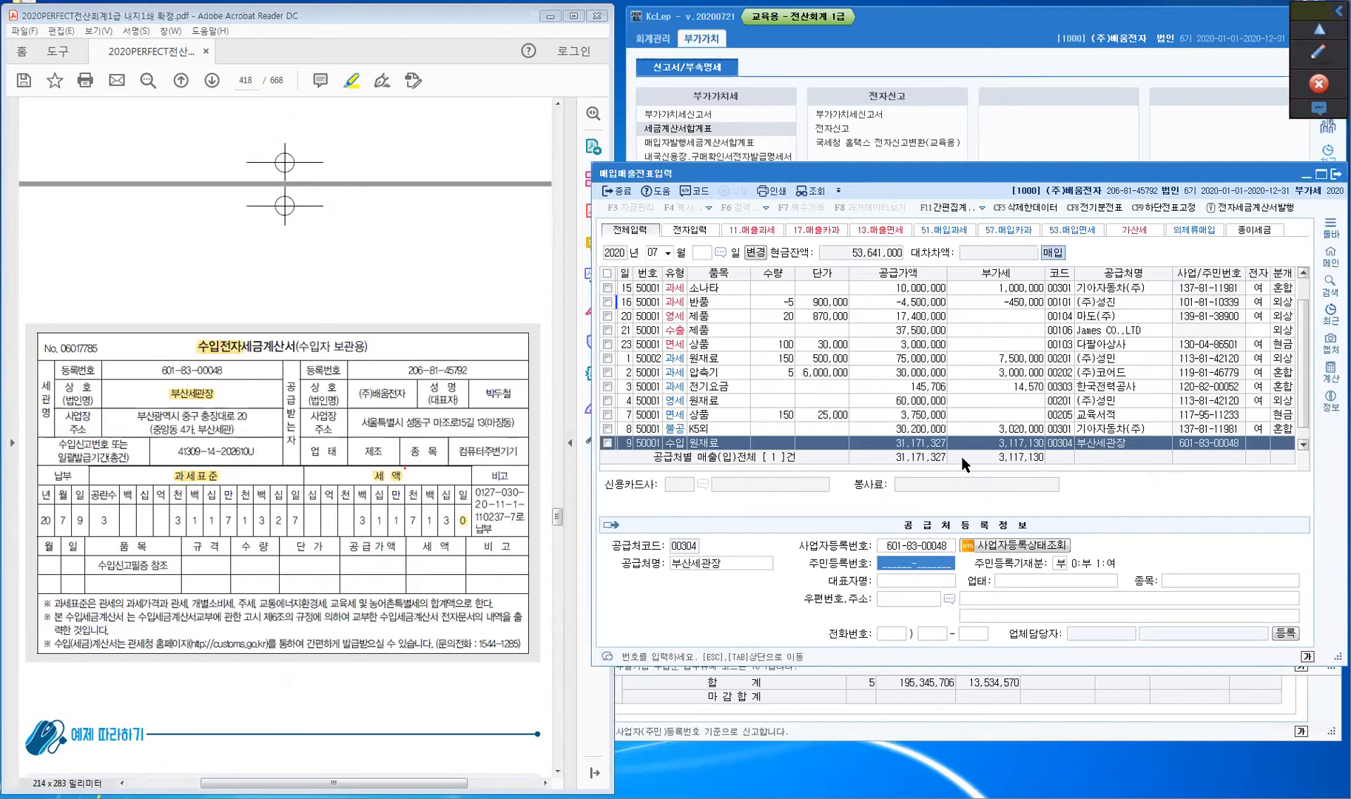
{"action": "key", "text": "Return"}
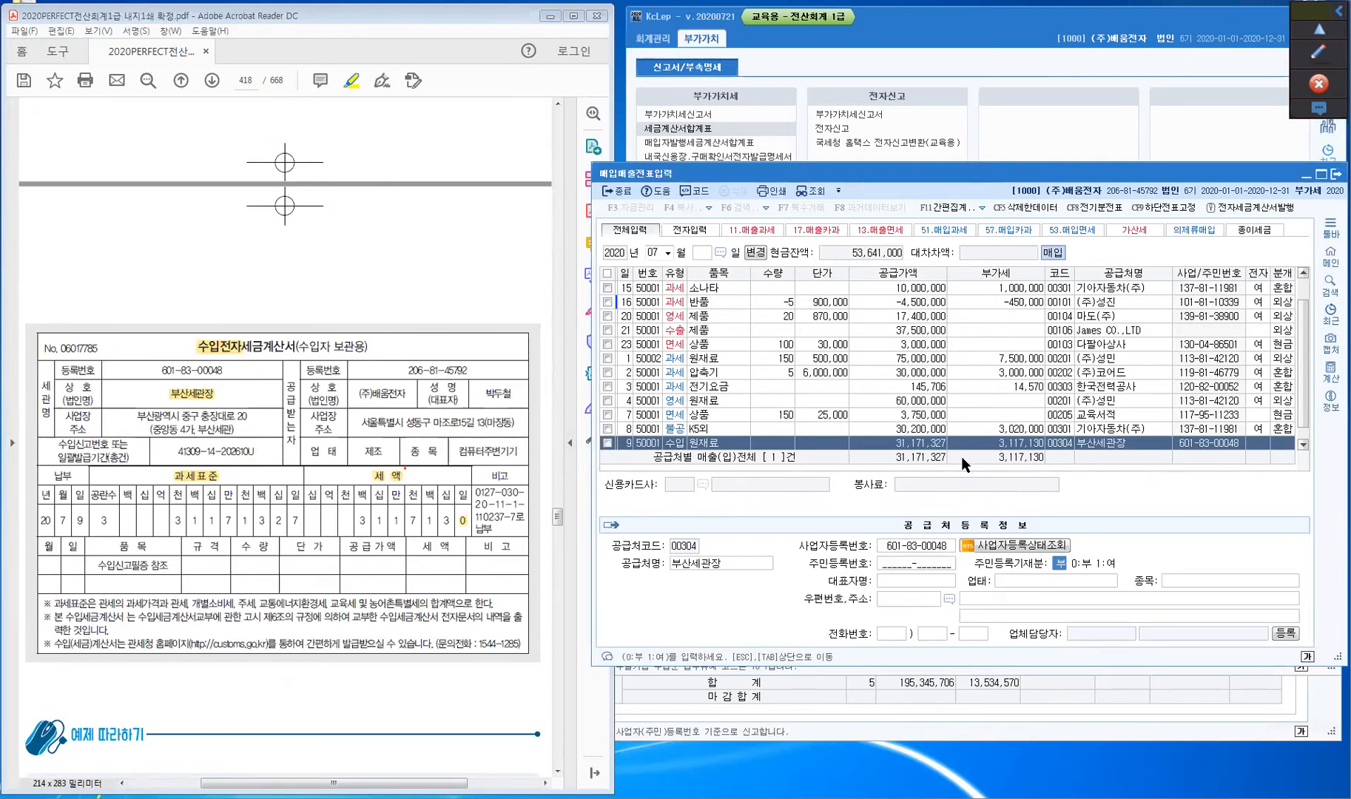
{"action": "key", "text": "Return"}
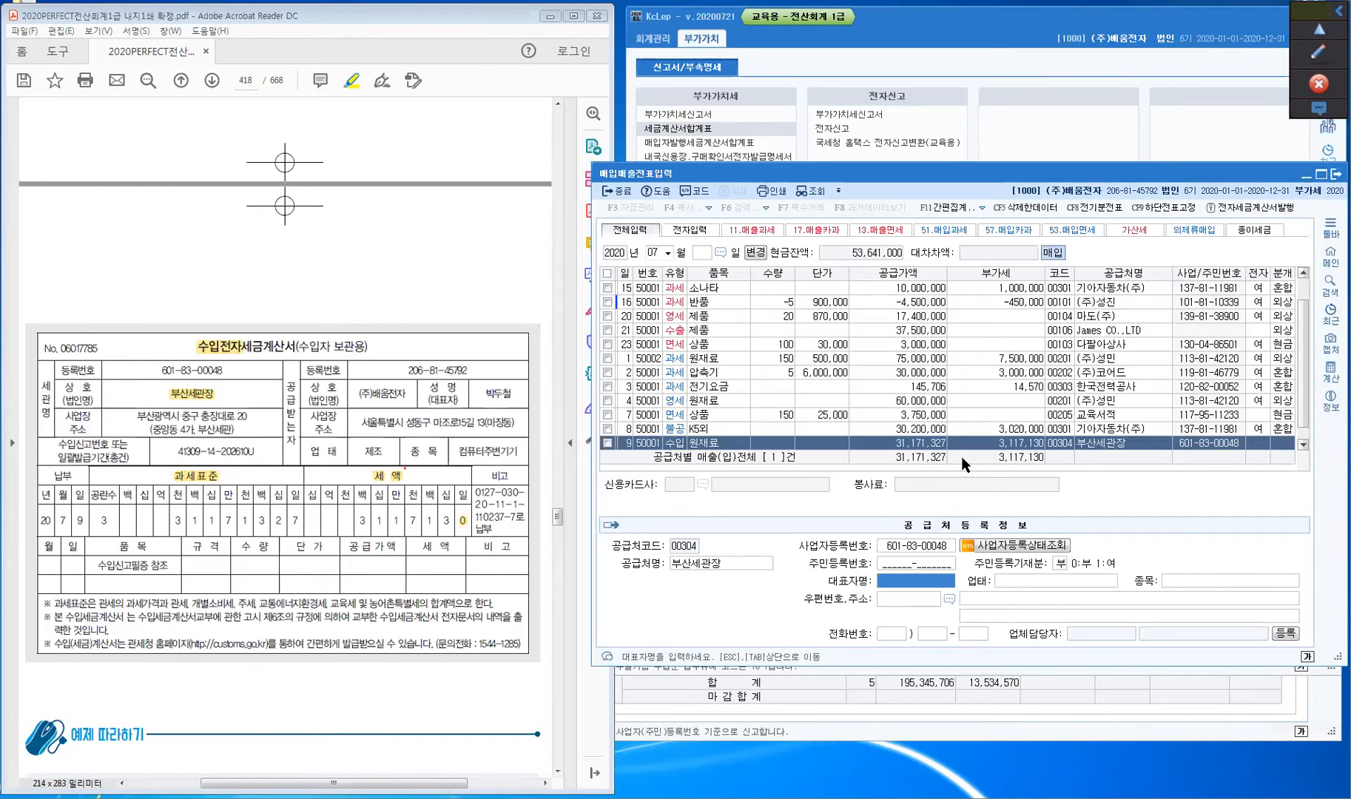
{"action": "key", "text": "Return"}
{"action": "key", "text": "Return"}
{"action": "key", "text": "Return"}
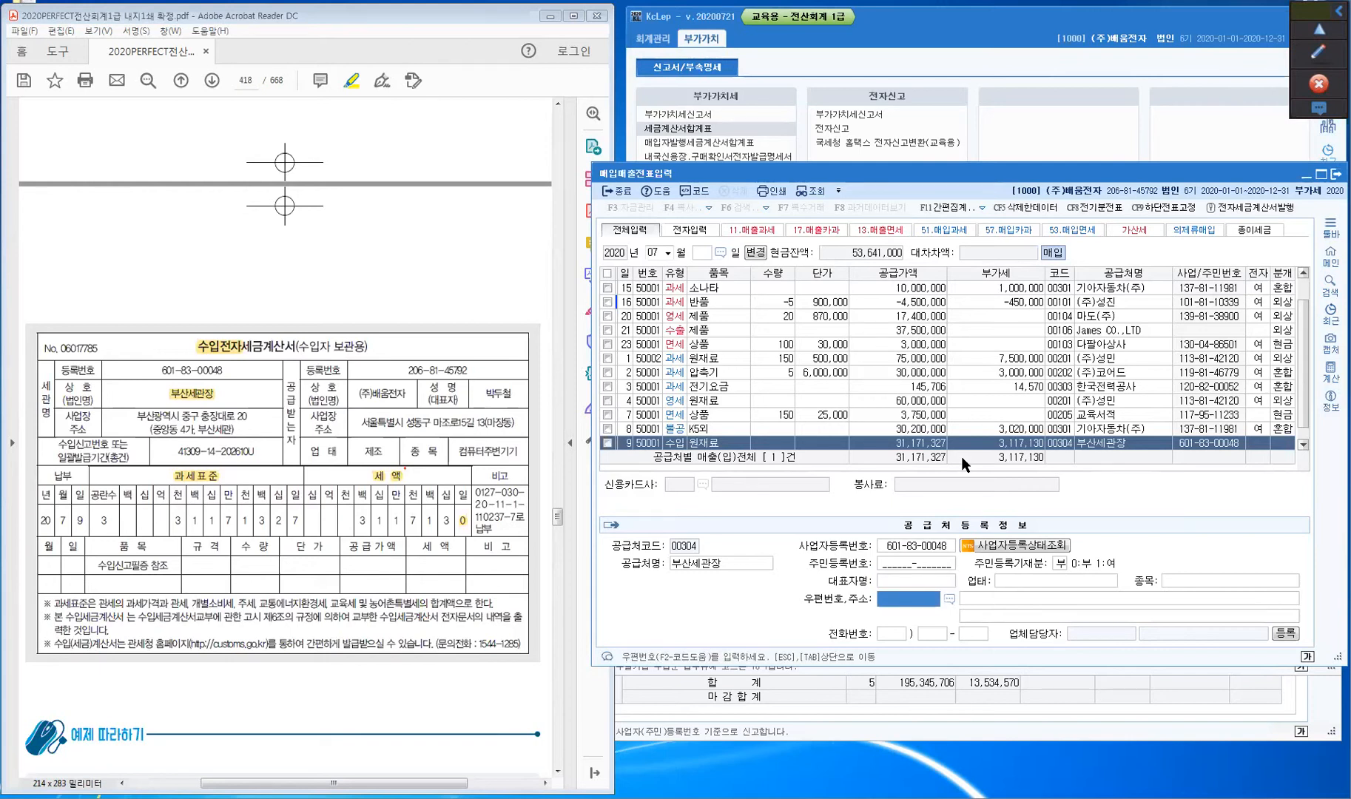
- Look up the customs office's road address and fill in 부산세관장's zip code and street address
{"action": "key", "text": "F2"}
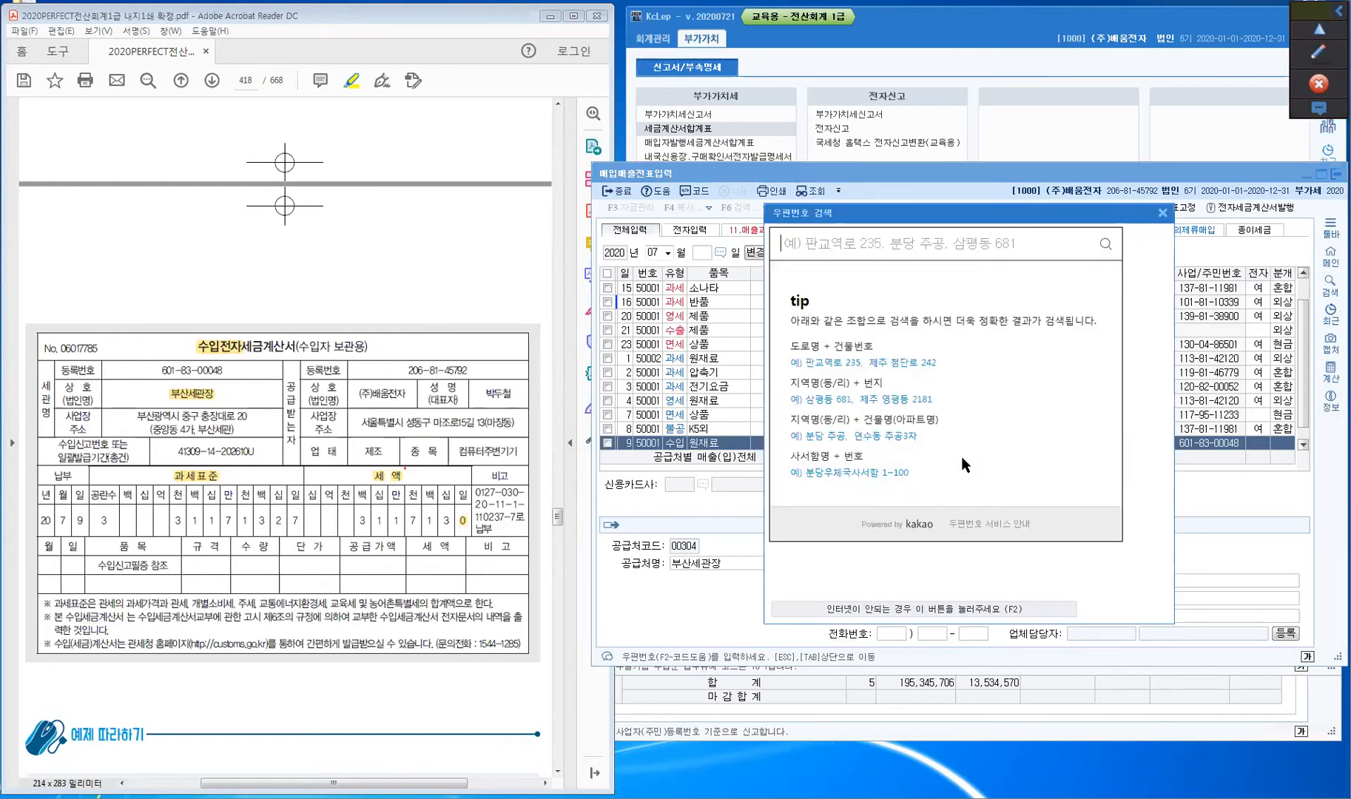
{"action": "type", "text": "충장대로"}
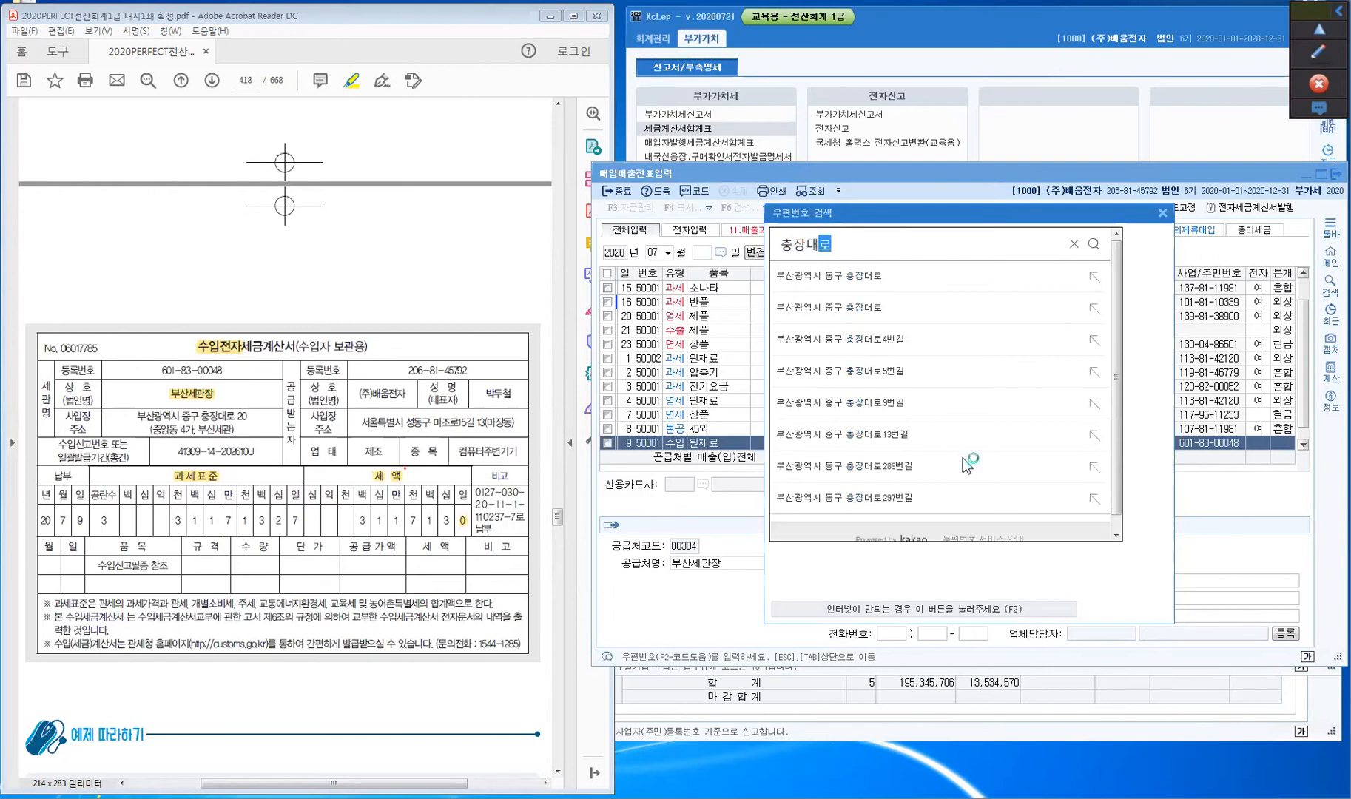
{"action": "type", "text": " 20"}
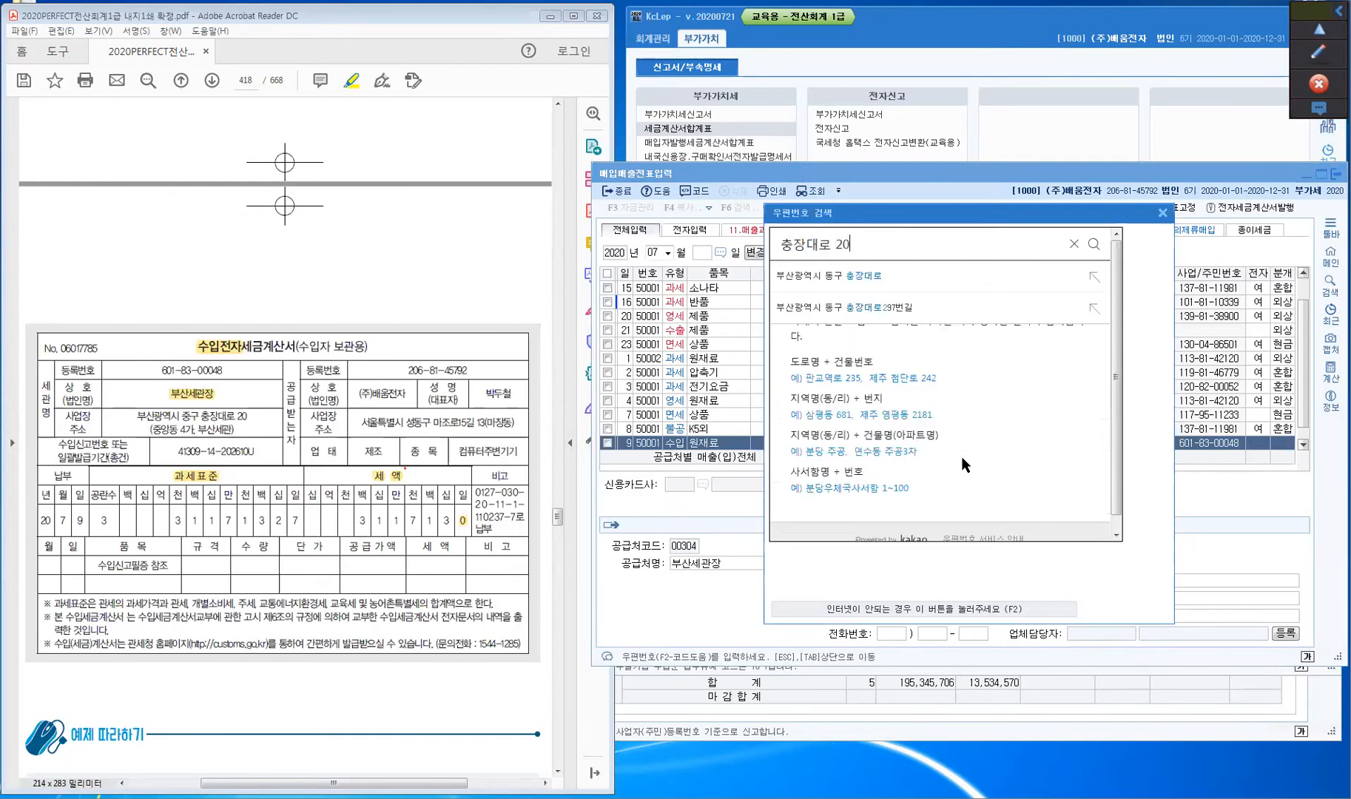
{"action": "key", "text": "Return"}
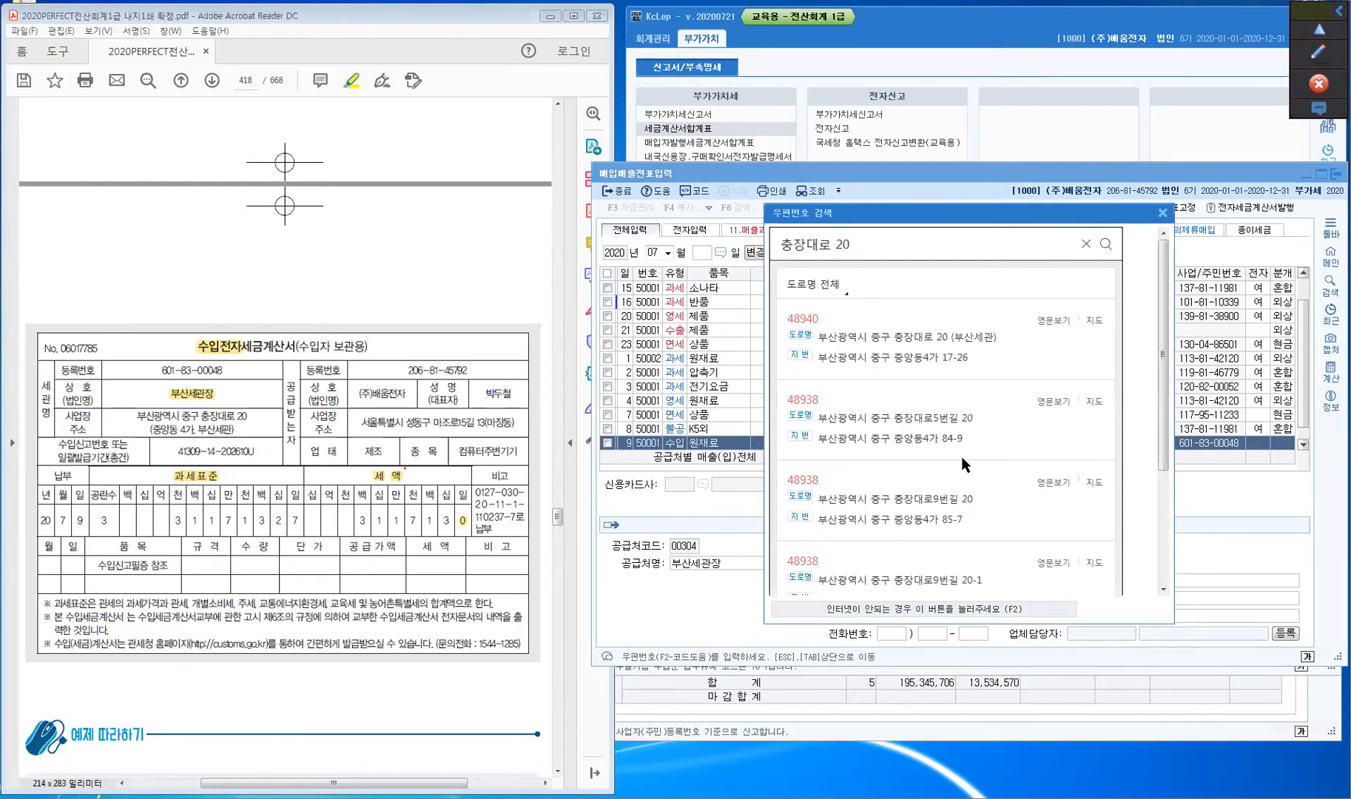
{"action": "left_click", "coordinate": [984, 346]}
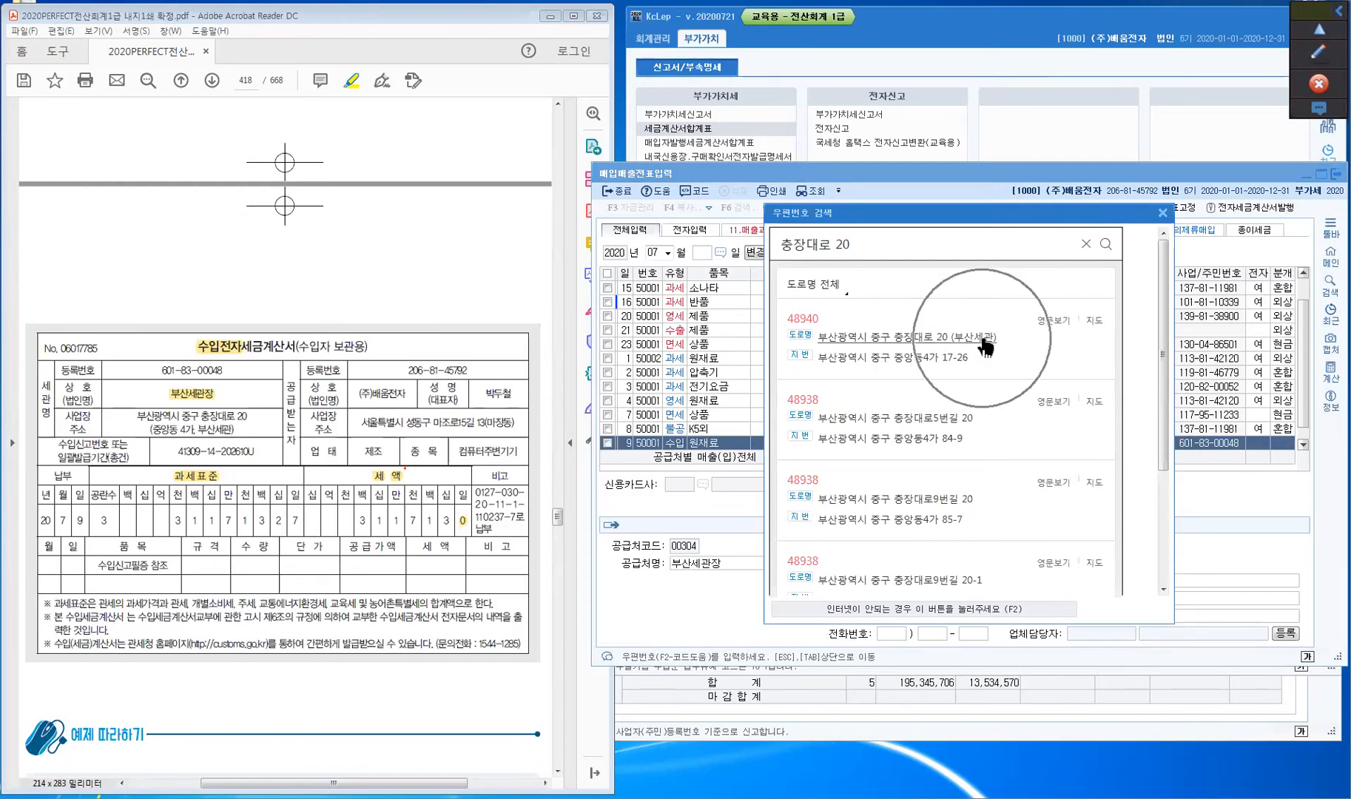
{"action": "double_click", "coordinate": [985, 346]}
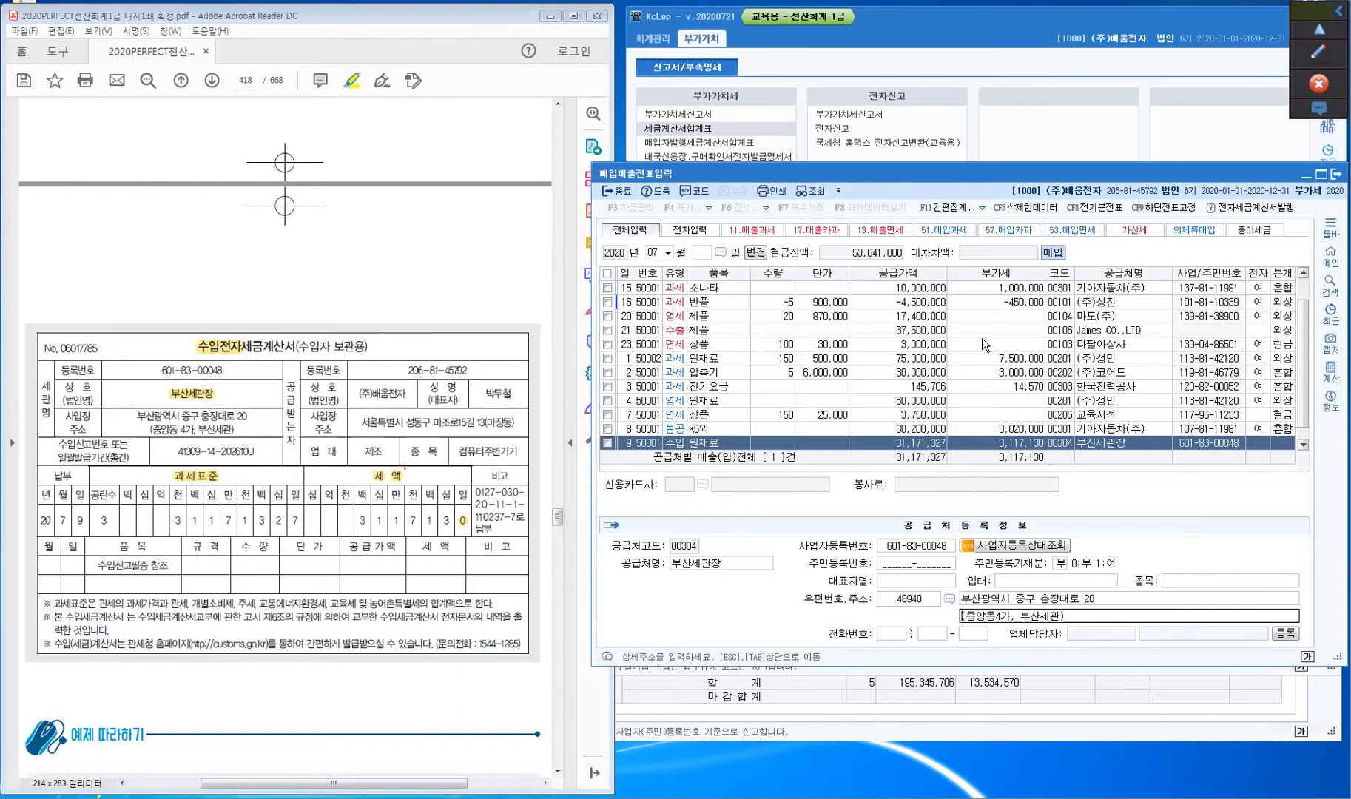
{"action": "key", "text": "Return"}
{"action": "key", "text": "Return"}
{"action": "key", "text": "Return"}
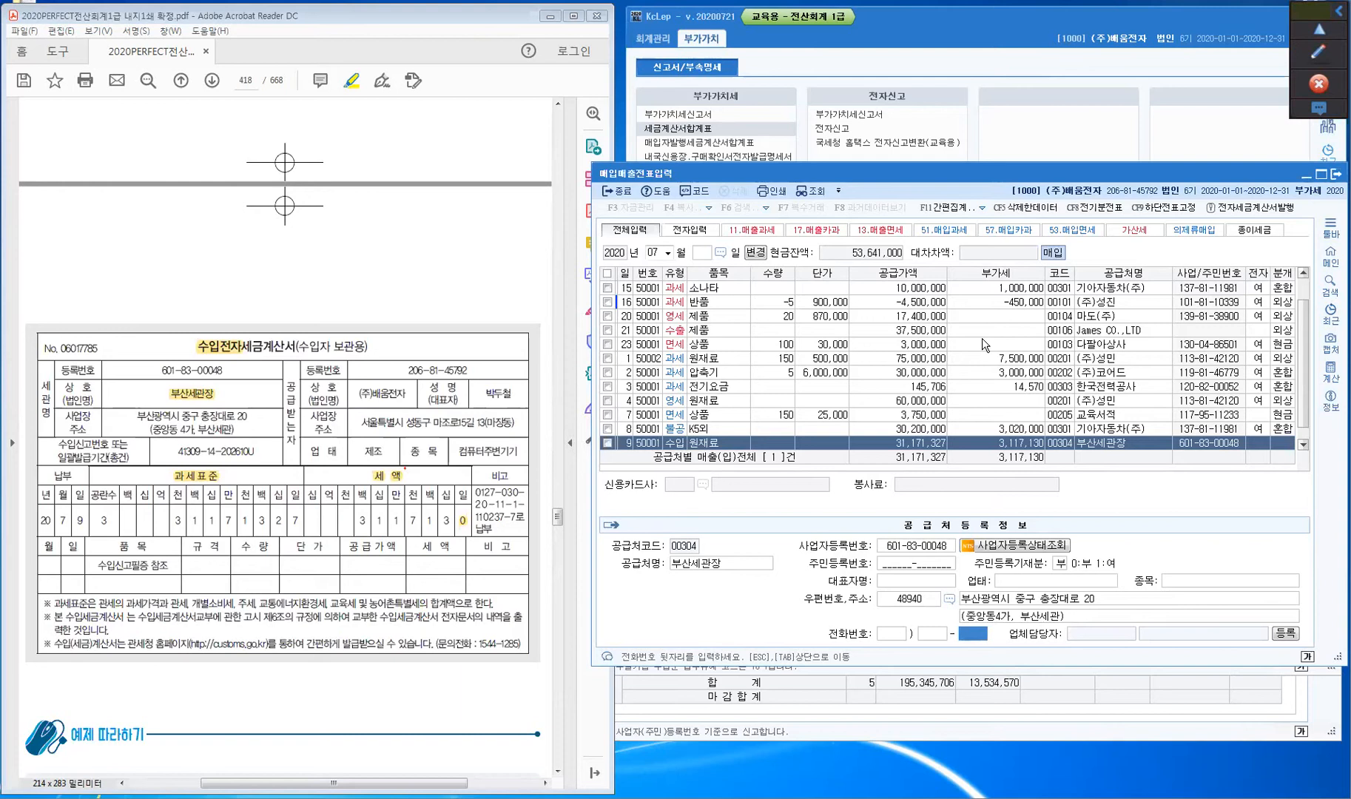
{"action": "key", "text": "Return"}
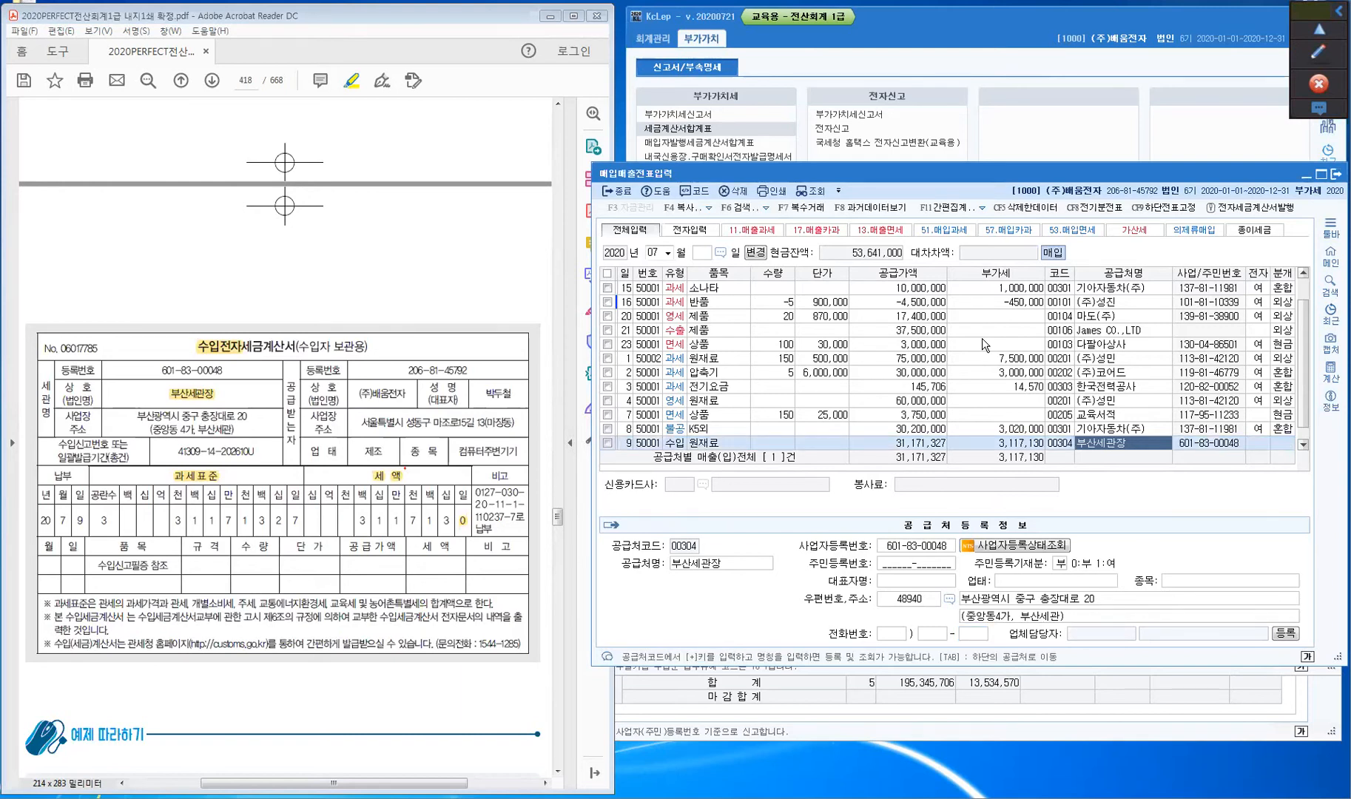
- Mark the July 9 import as an electronic invoice with journal type 1 (현금), checking its VAT amount
{"action": "key", "text": "Return"}
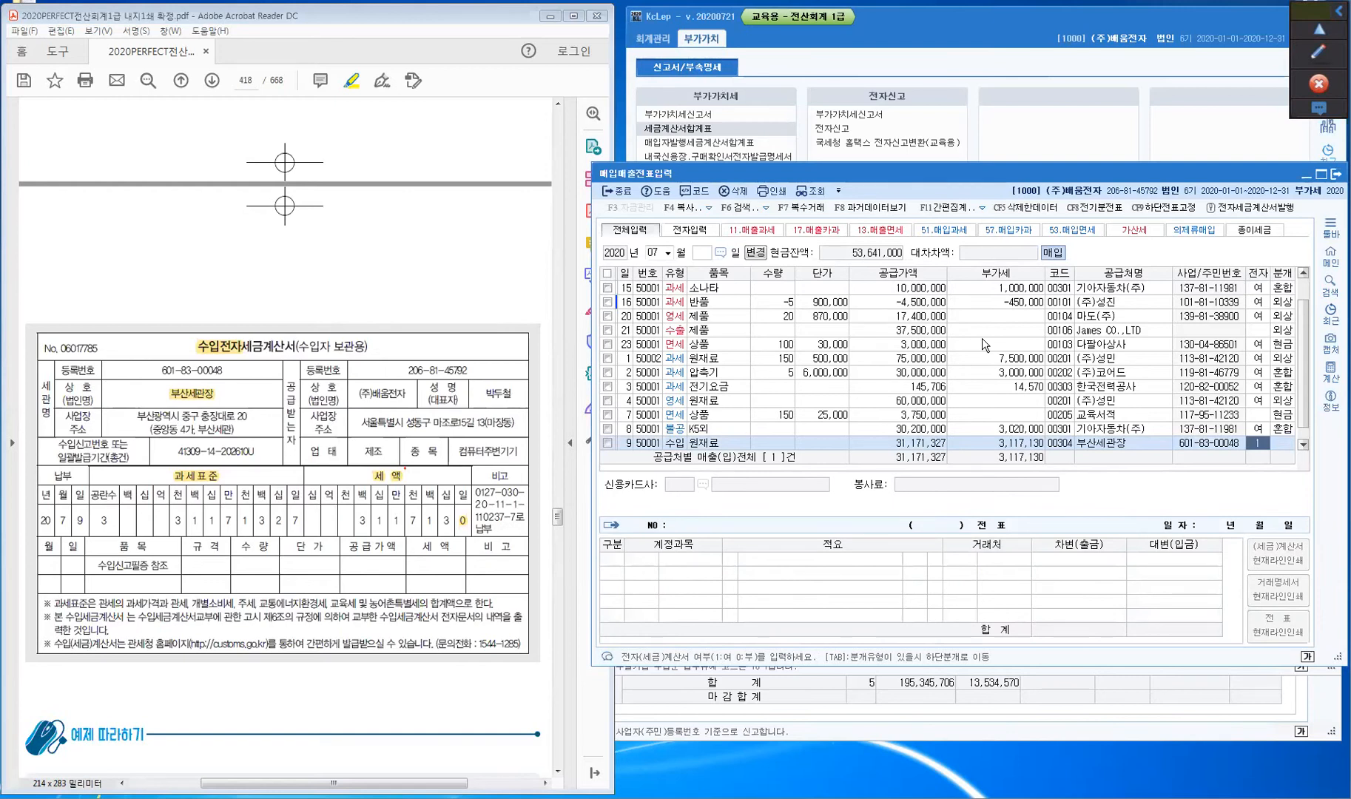
{"action": "key", "text": "Return"}
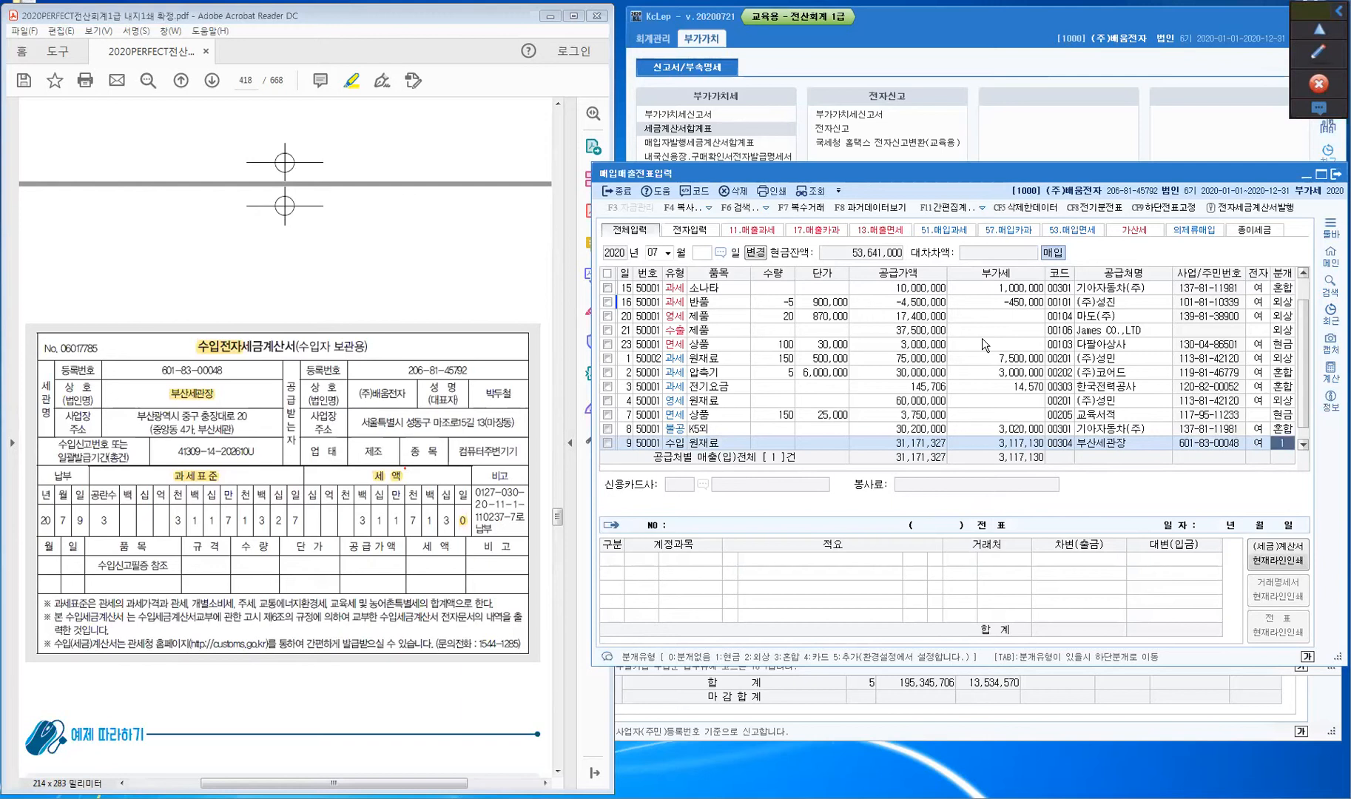
{"action": "type", "text": "1"}
{"action": "key", "text": "Return"}
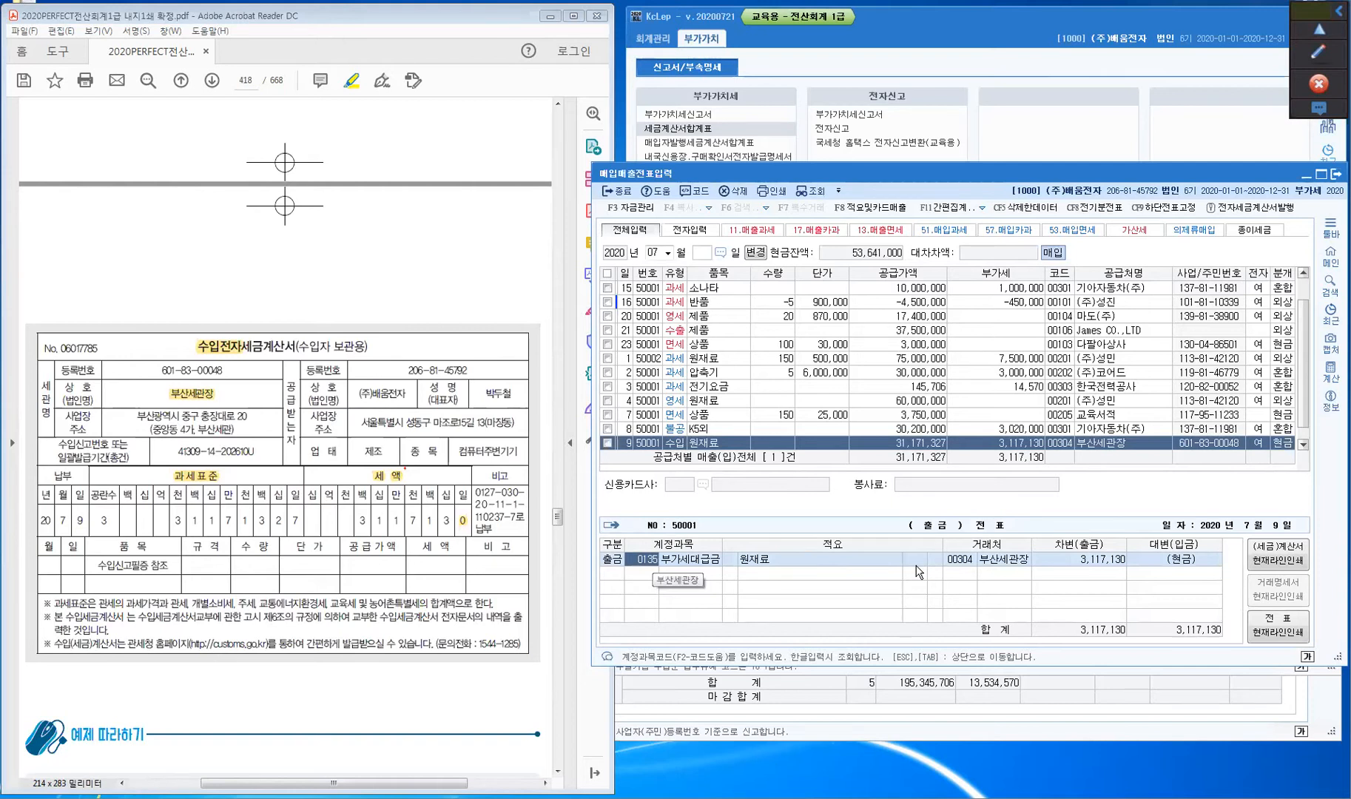
{"action": "left_click", "coordinate": [1287, 446]}
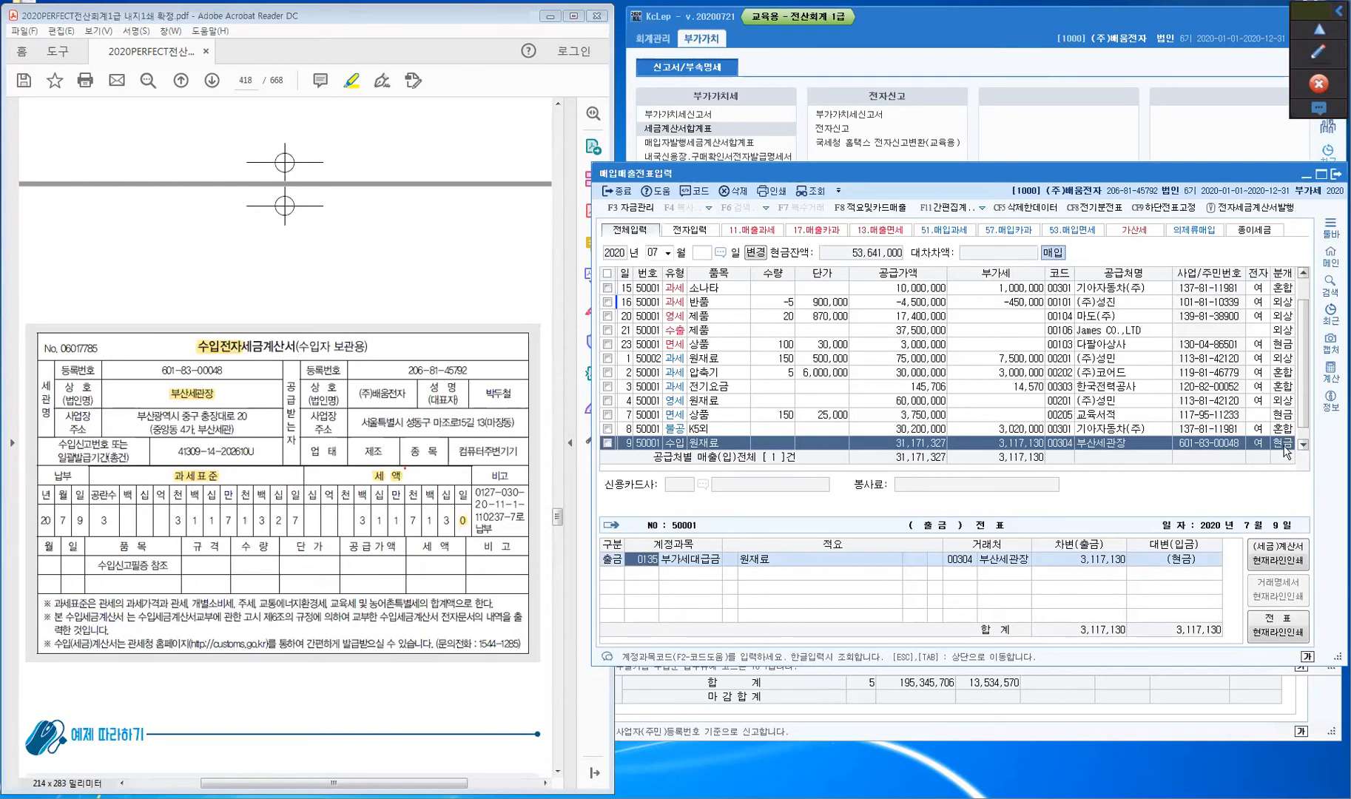
{"action": "left_click", "coordinate": [1282, 442]}
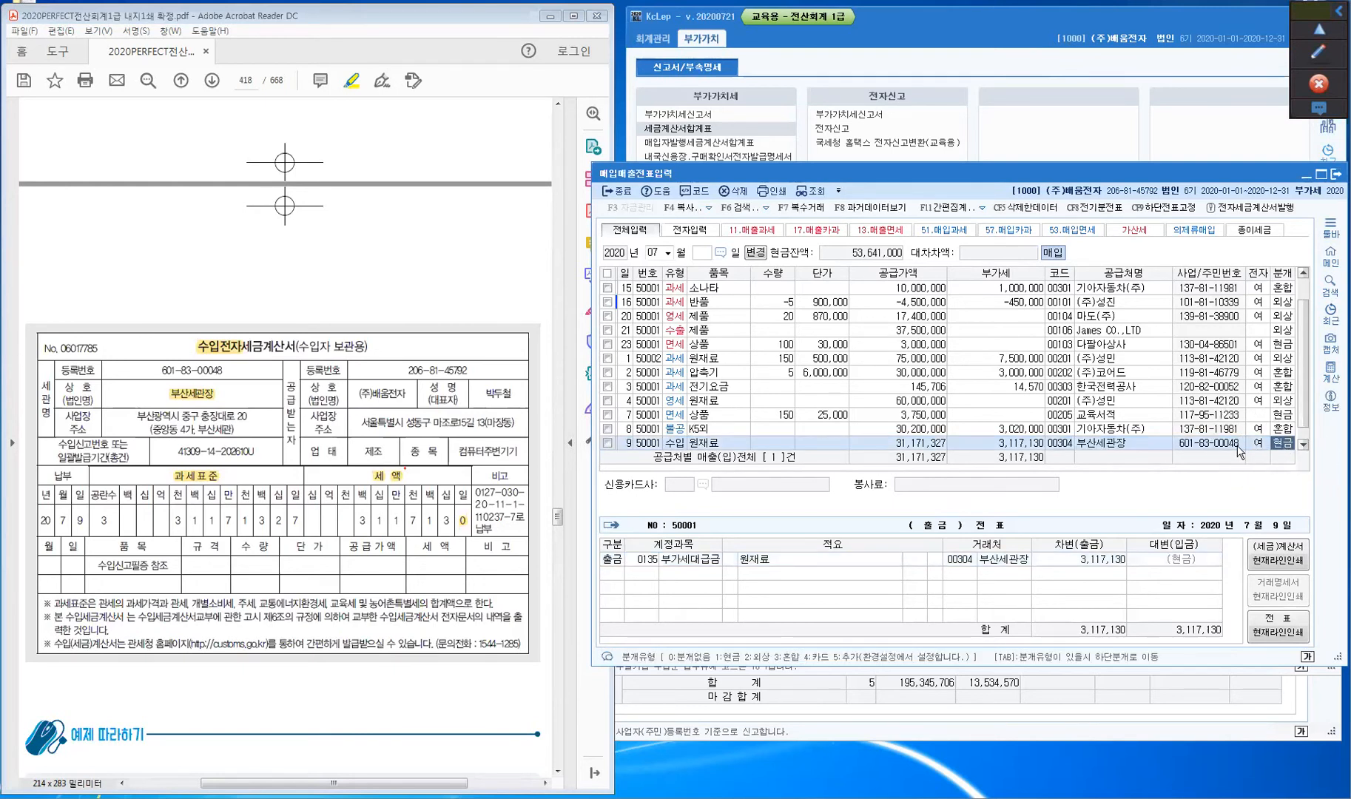
{"action": "left_click", "coordinate": [1020, 444]}
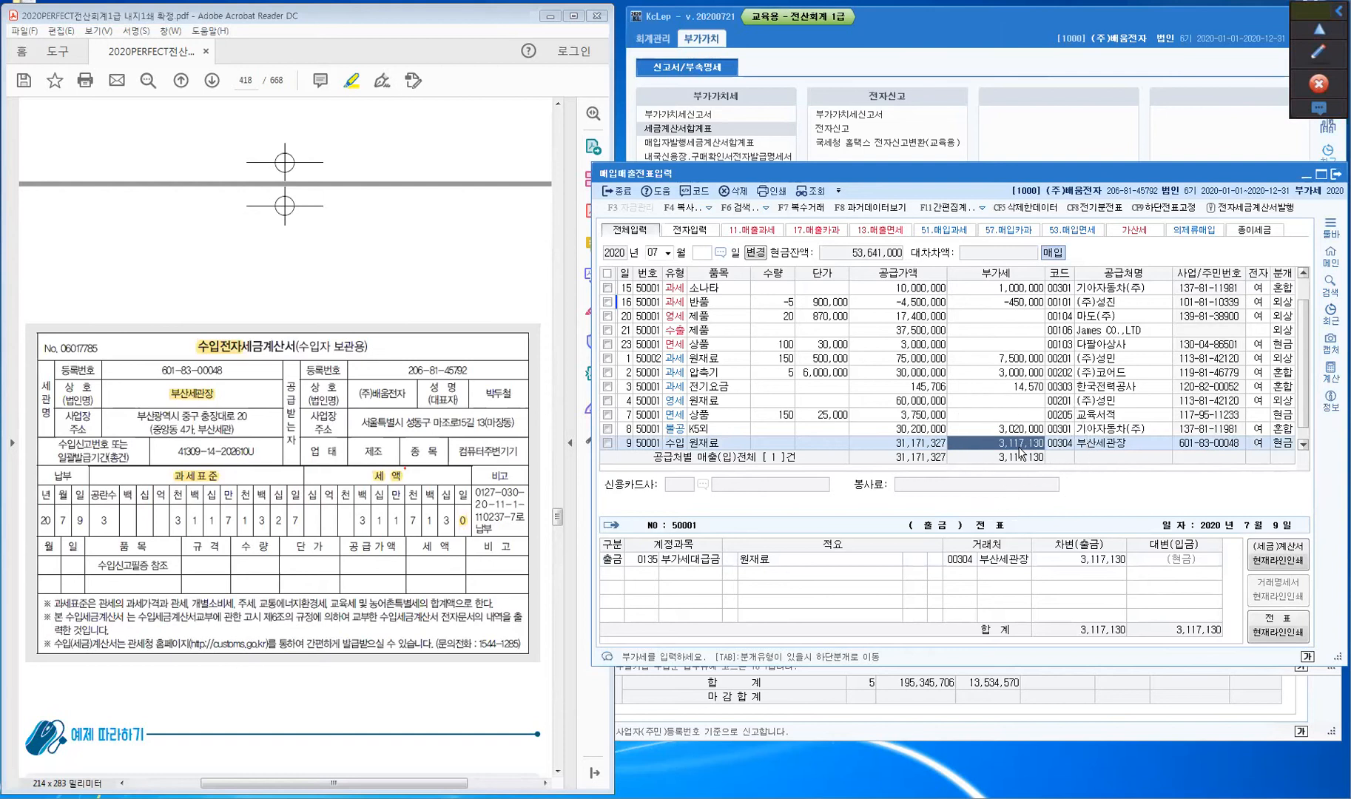
{"action": "left_click", "coordinate": [1279, 444]}
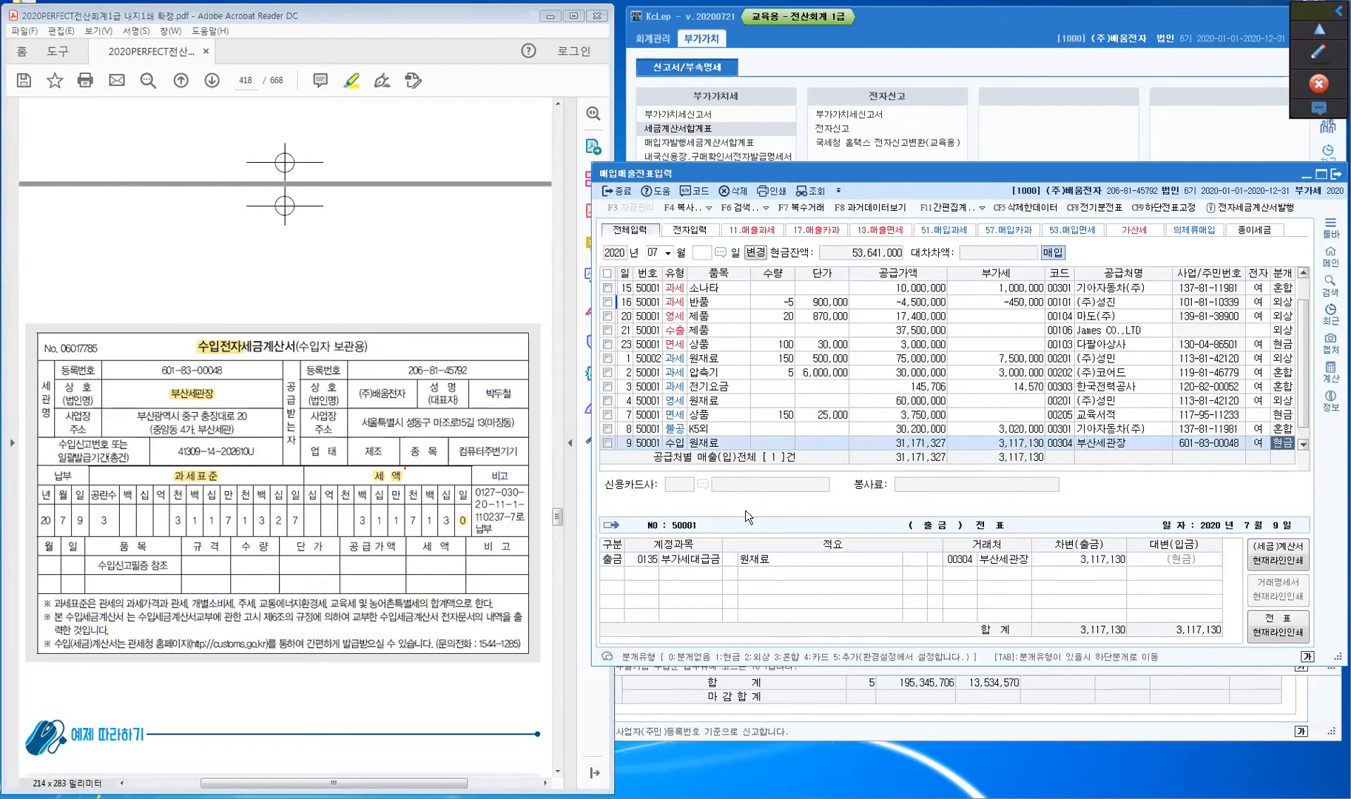
{"action": "left_click", "coordinate": [700, 444]}
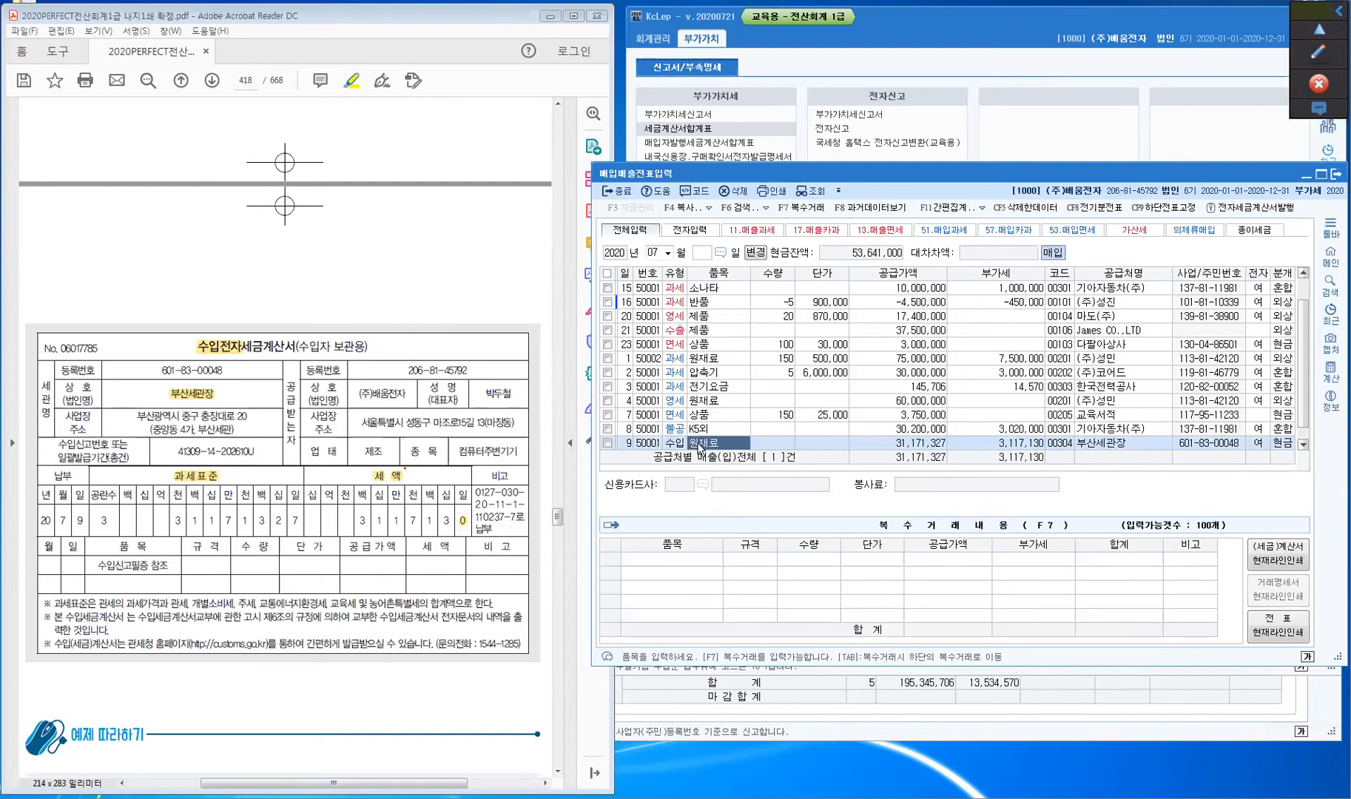
{"action": "left_click", "coordinate": [1279, 444]}
- Save the July 9 import with the cash journal 부가세대급금 3,117,130 and review the saved lines
{"action": "key", "text": "1"}
{"action": "key", "text": "Return"}
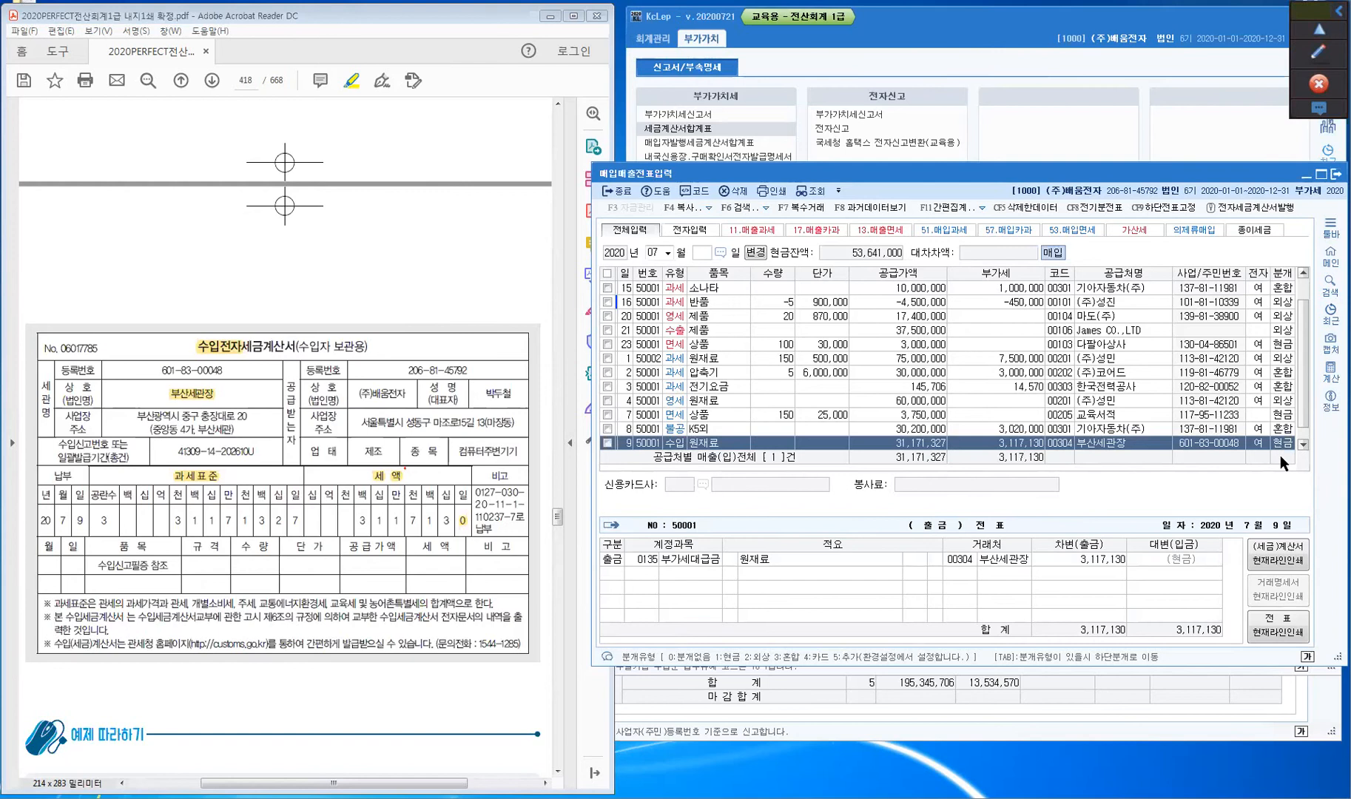
{"action": "key", "text": "Tab"}
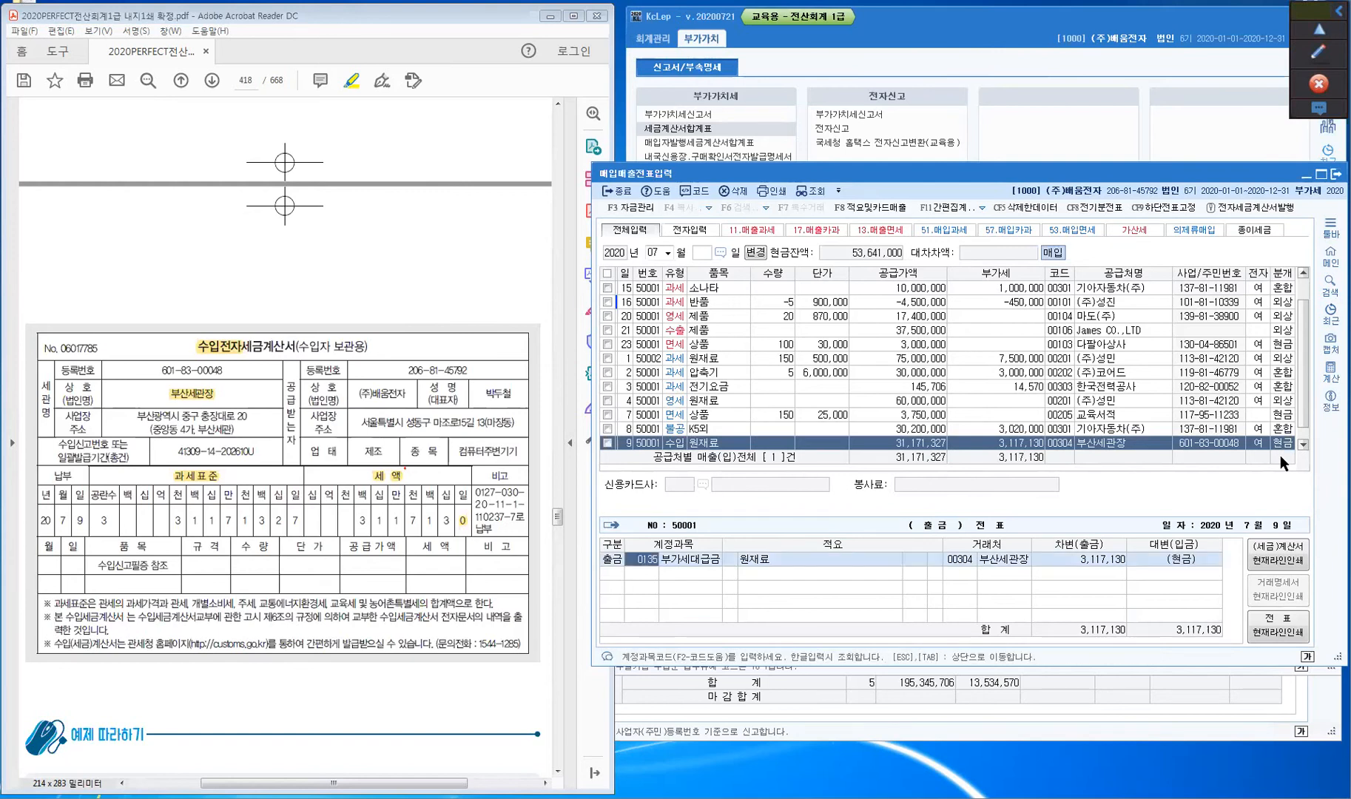
{"action": "key", "text": "Return"}
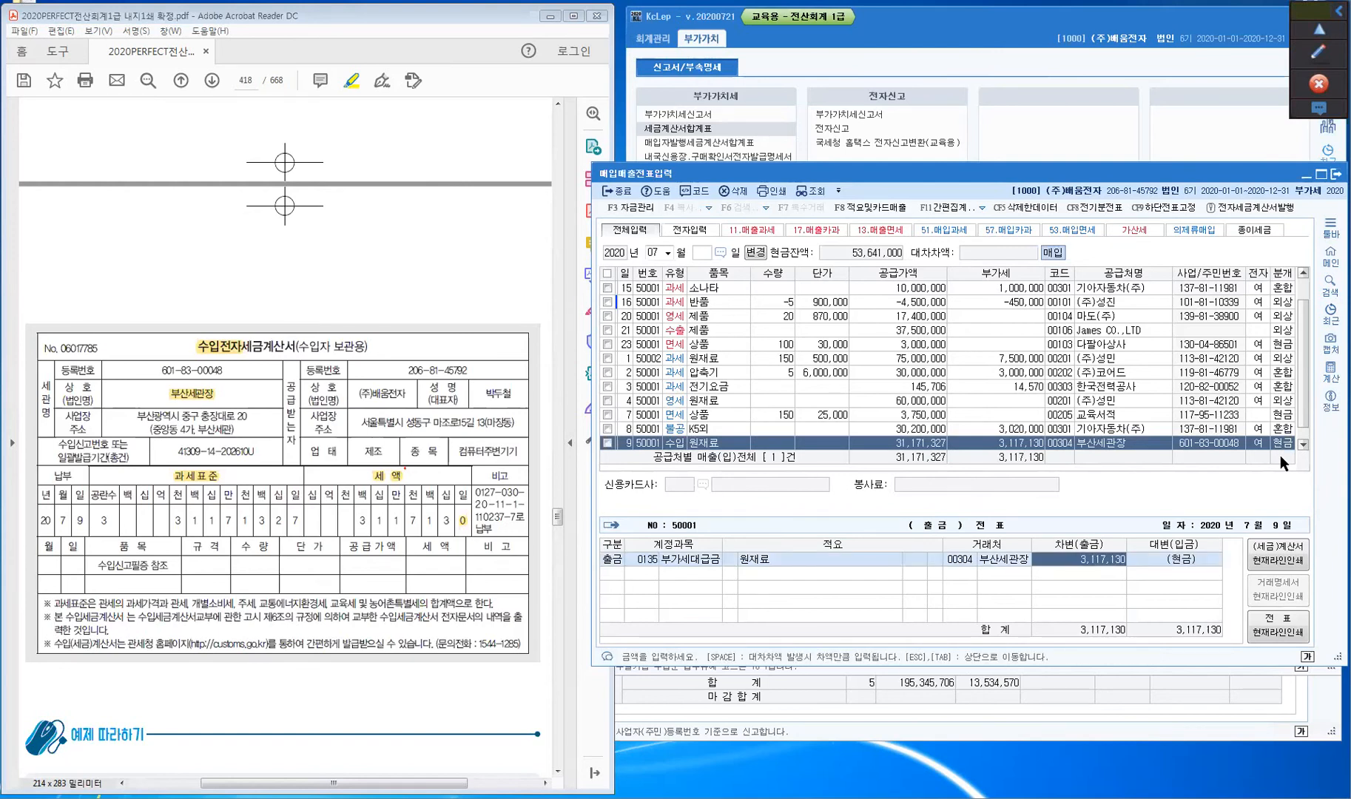
{"action": "key", "text": "Return"}
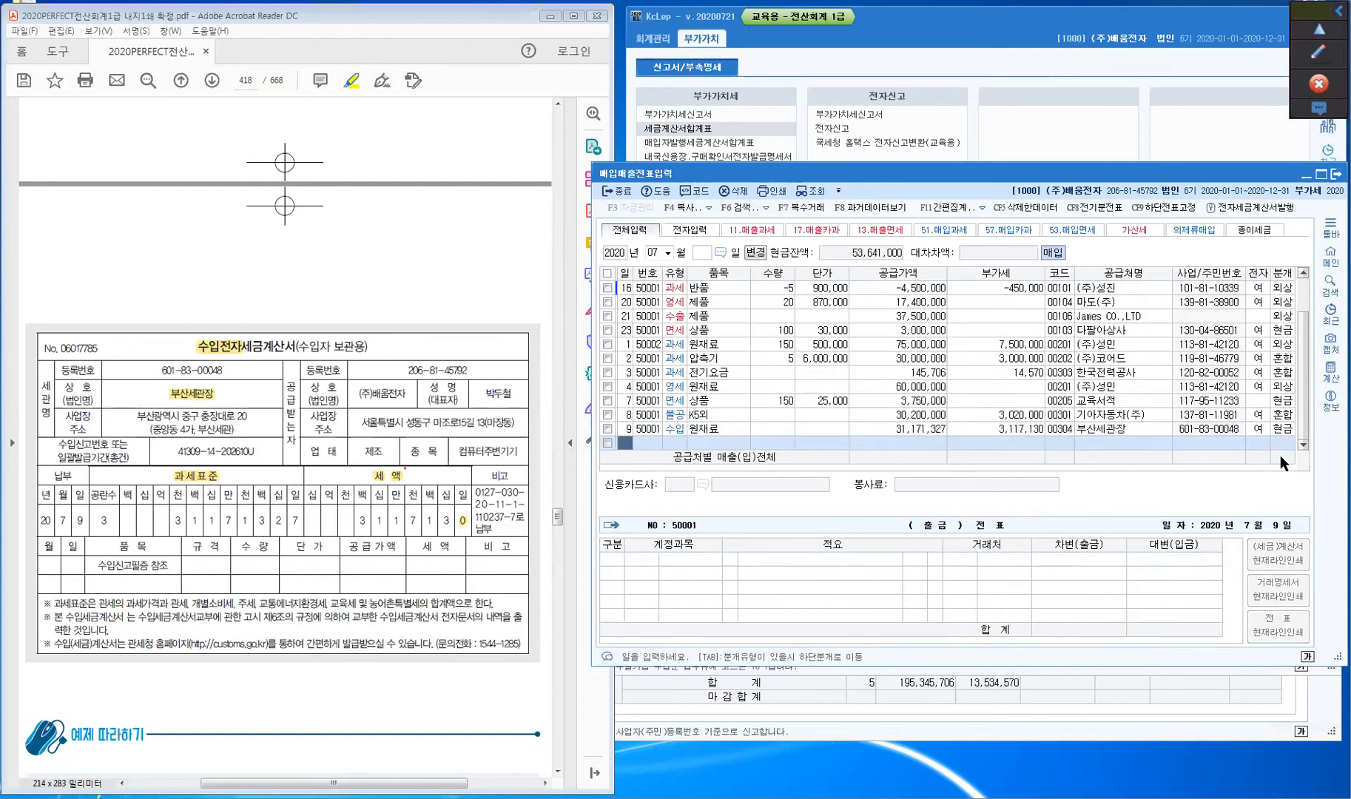
{"action": "key", "text": "Up"}
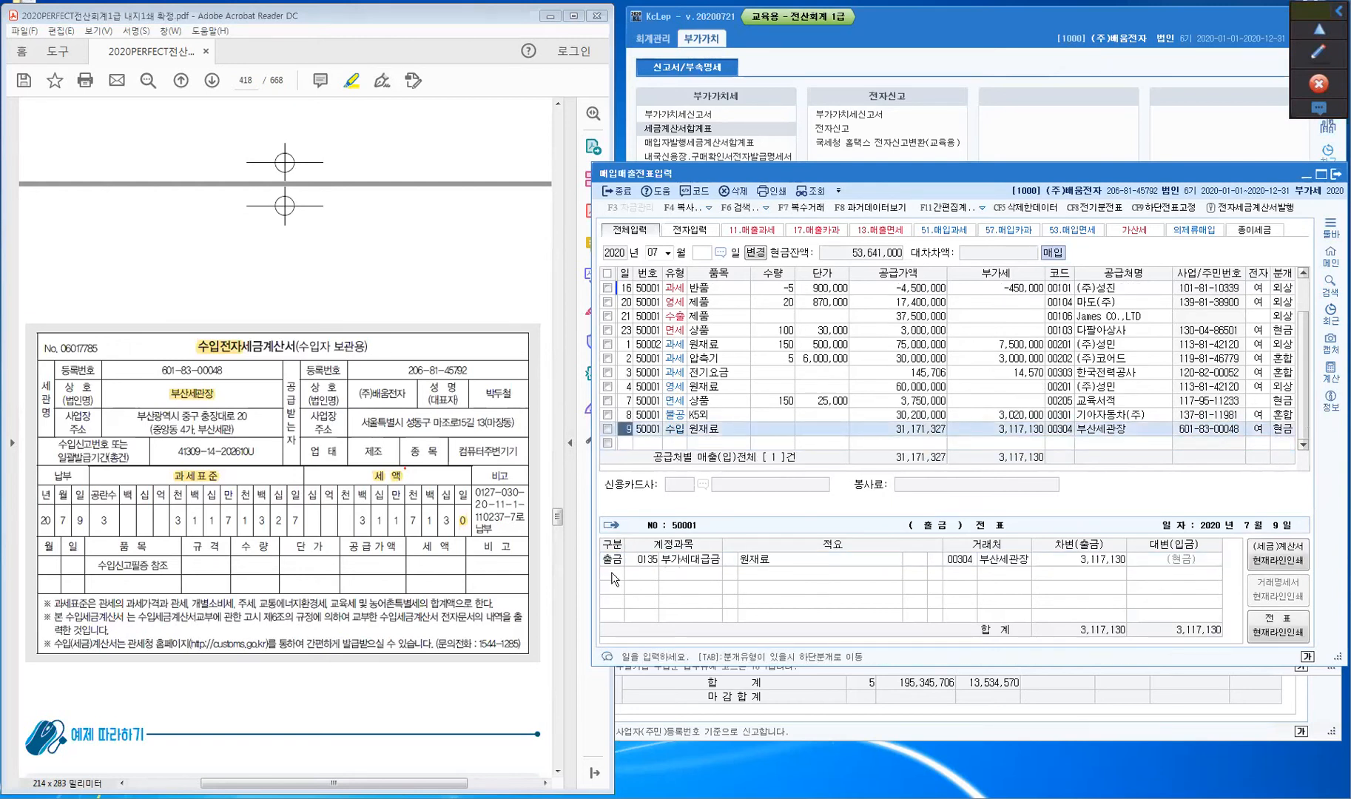
{"action": "key", "text": "Tab"}
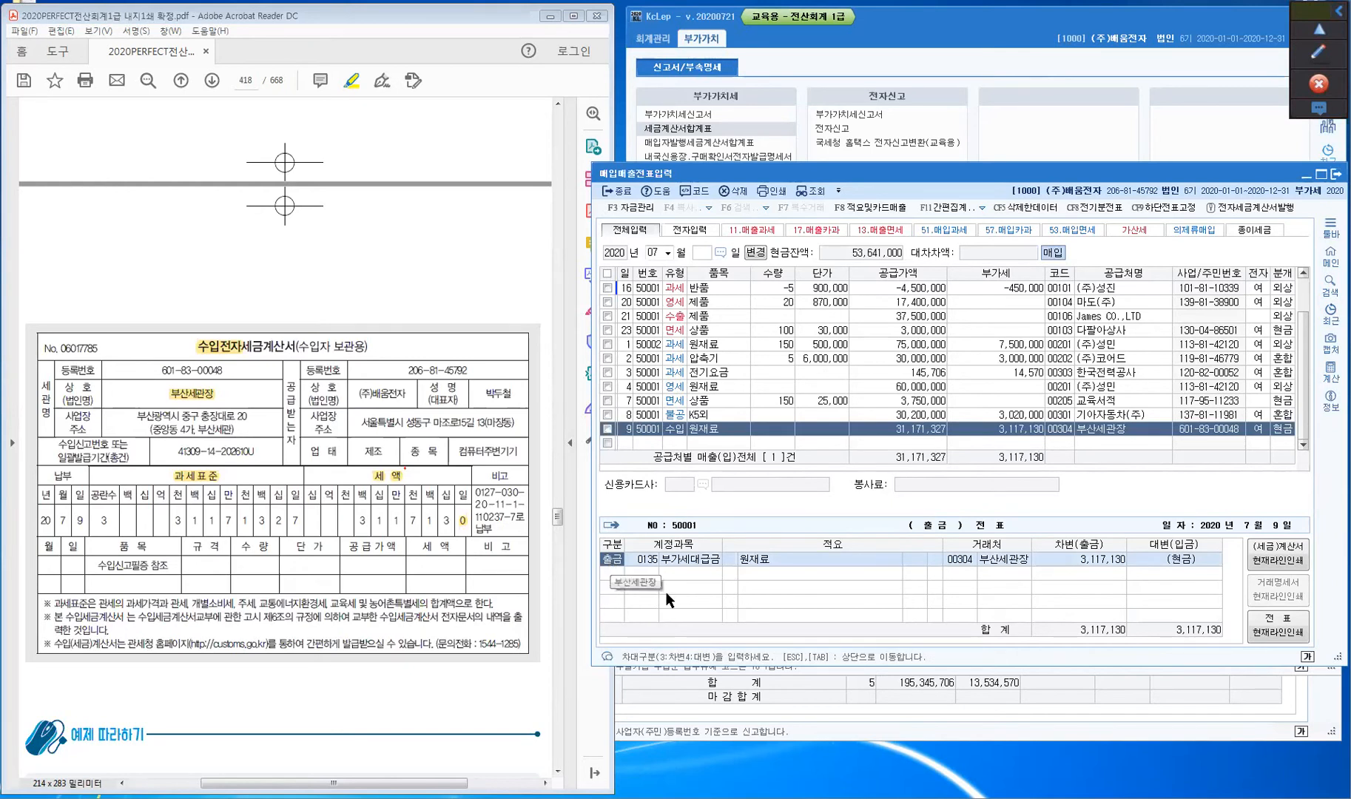
{"action": "left_click", "coordinate": [1283, 435]}
{"action": "left_click", "coordinate": [1284, 429]}
- Switch row 9's journal type to 3 (혼합) for the 부산세관장 import entry
{"action": "key", "text": "ctrl"}
{"action": "key", "text": "ctrl"}
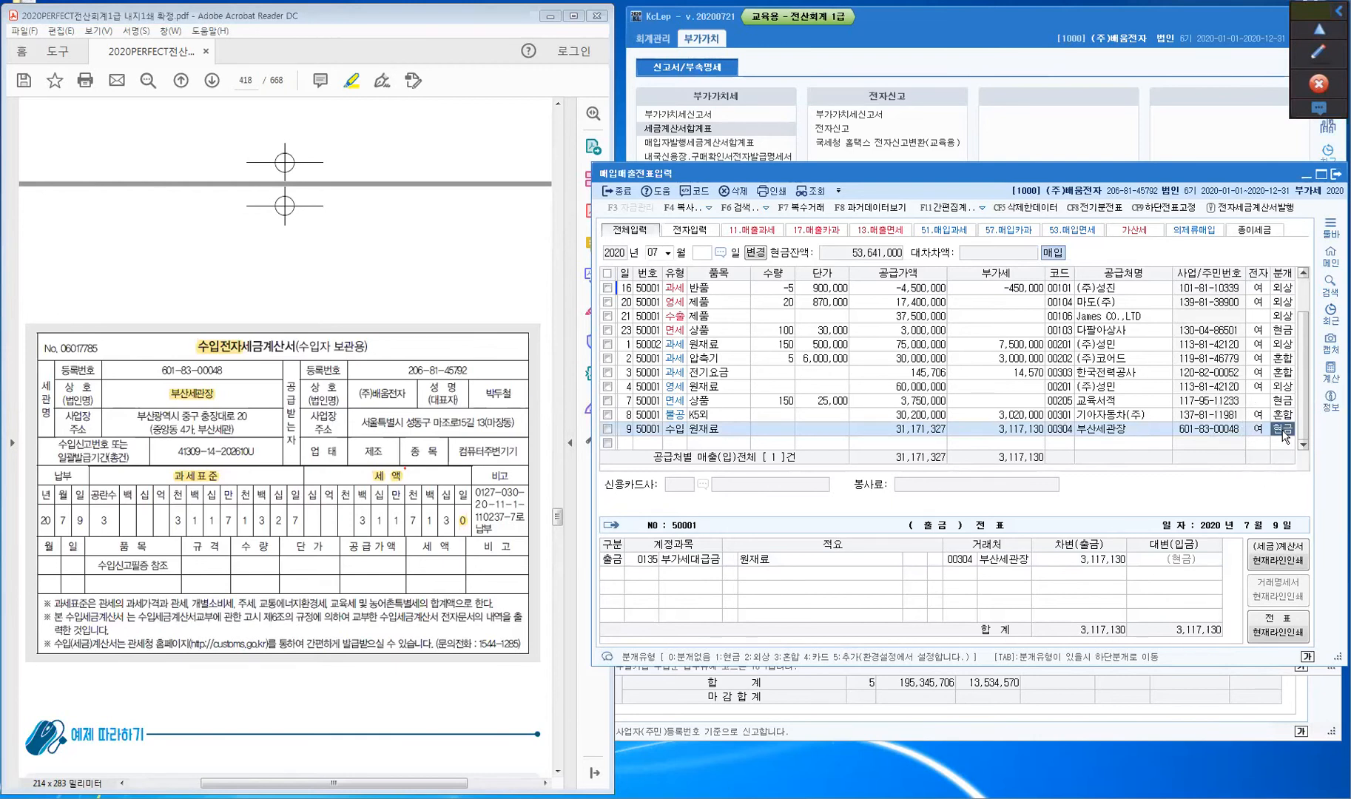
{"action": "type", "text": "3"}
{"action": "key", "text": "Return"}
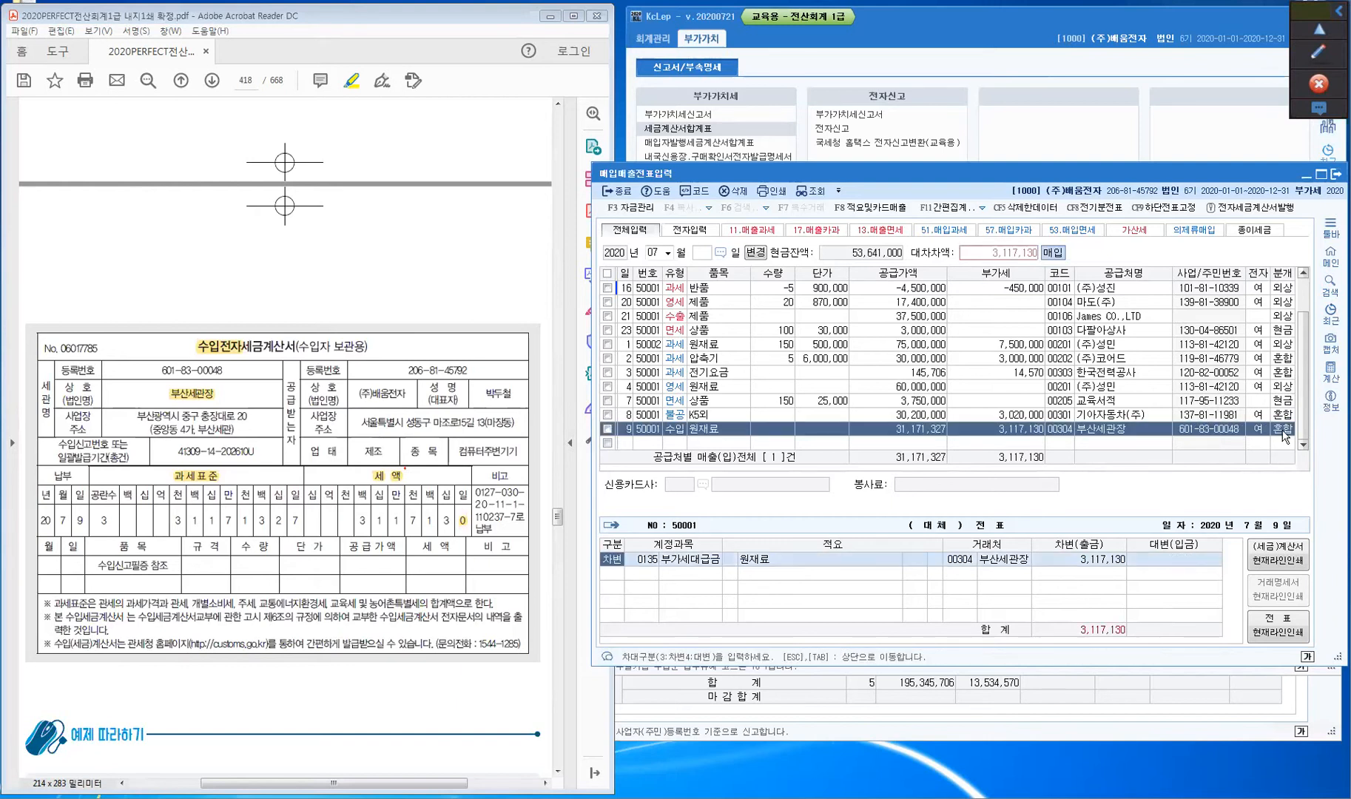
{"action": "key", "text": "Return"}
{"action": "key", "text": "Return"}
{"action": "key", "text": "Return"}
{"action": "key", "text": "Return"}
{"action": "key", "text": "Return"}
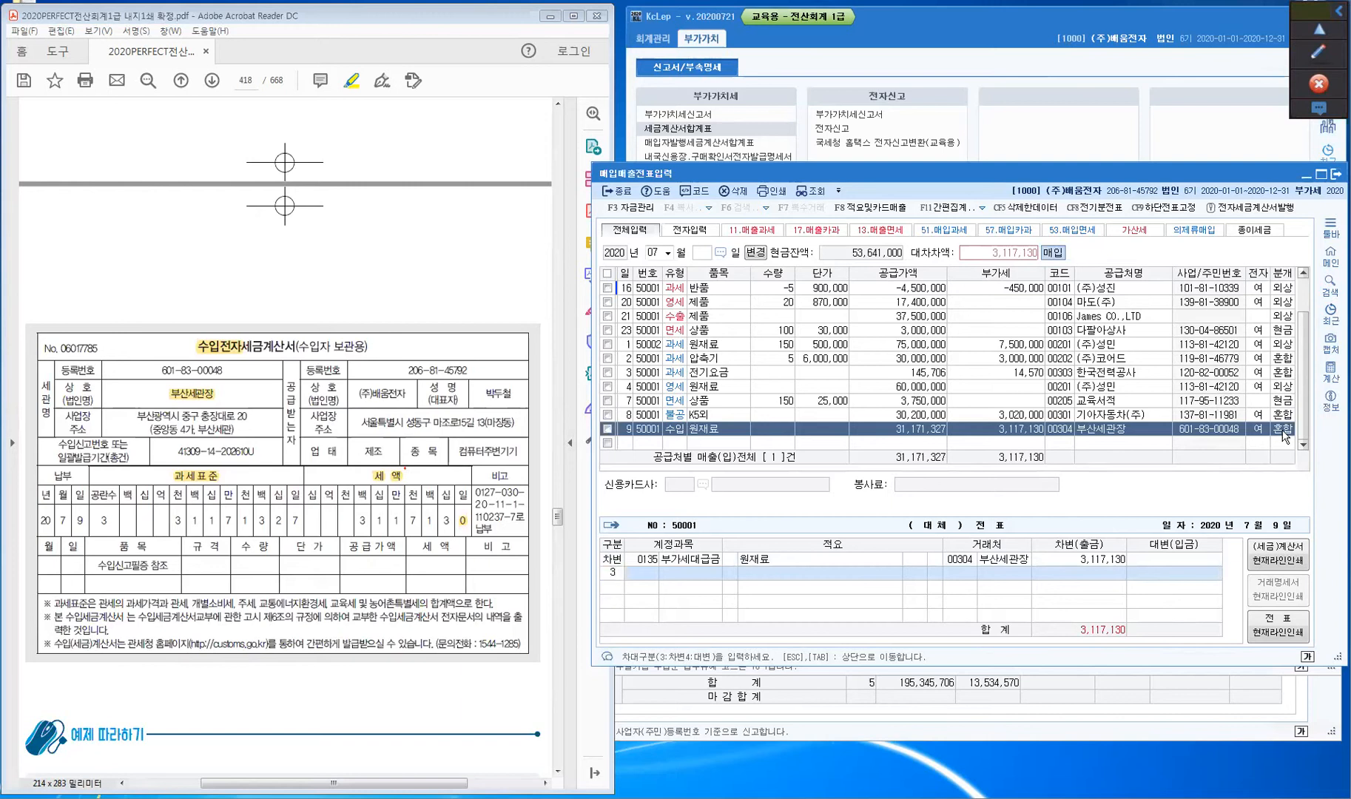
- Add a debit 0153 원재료 50,000 line and a credit 현금 3,167,130 line
{"action": "type", "text": "3"}
{"action": "key", "text": "Return"}
{"action": "type", "text": "15"}
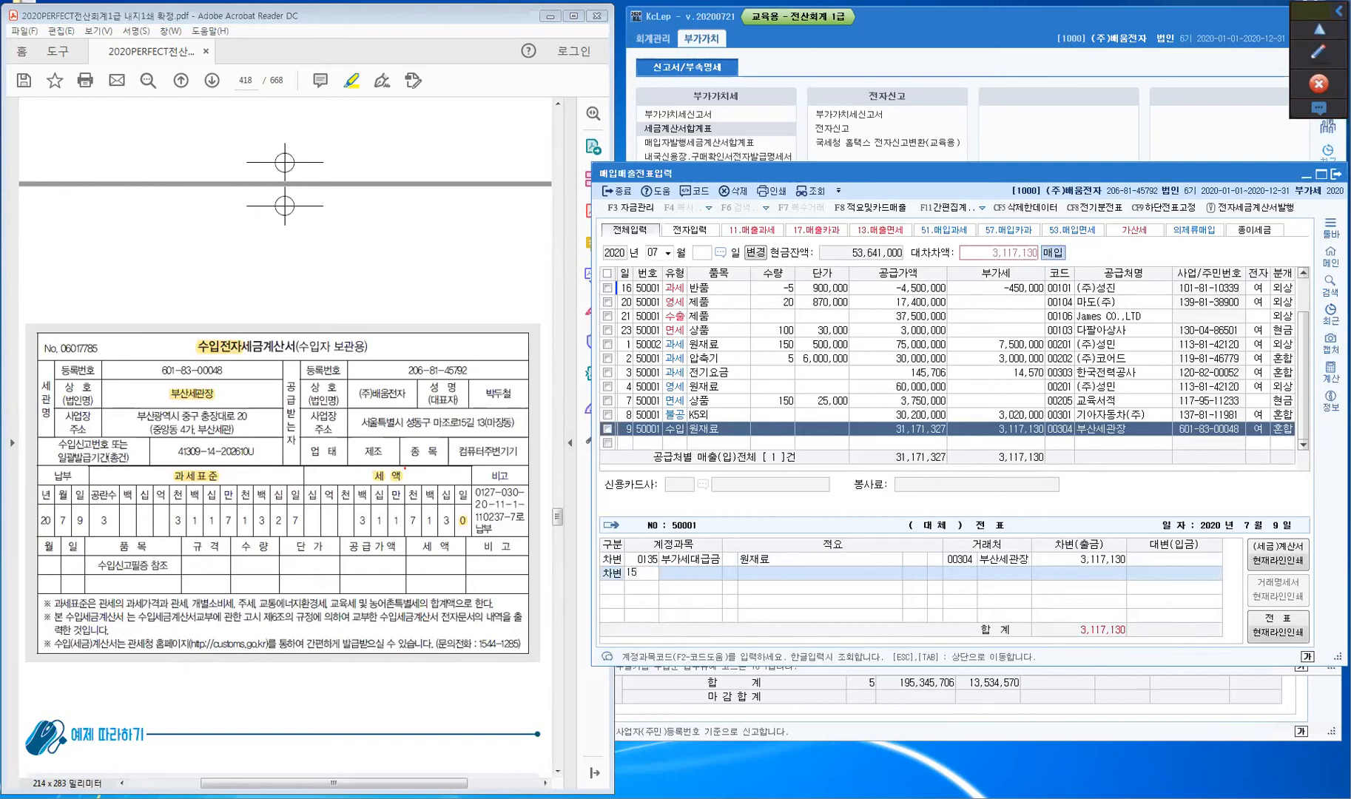
{"action": "type", "text": "3"}
{"action": "key", "text": "Return"}
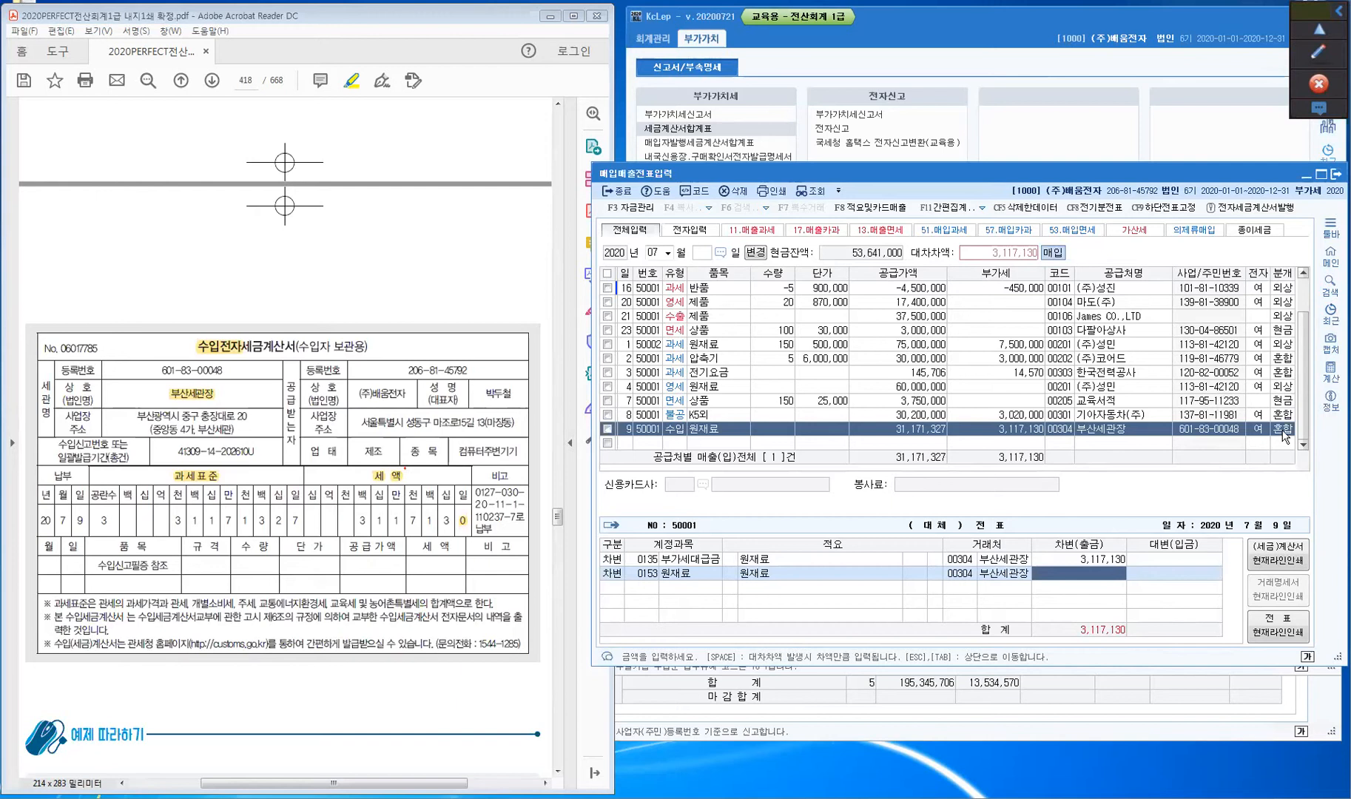
{"action": "type", "text": "50"}
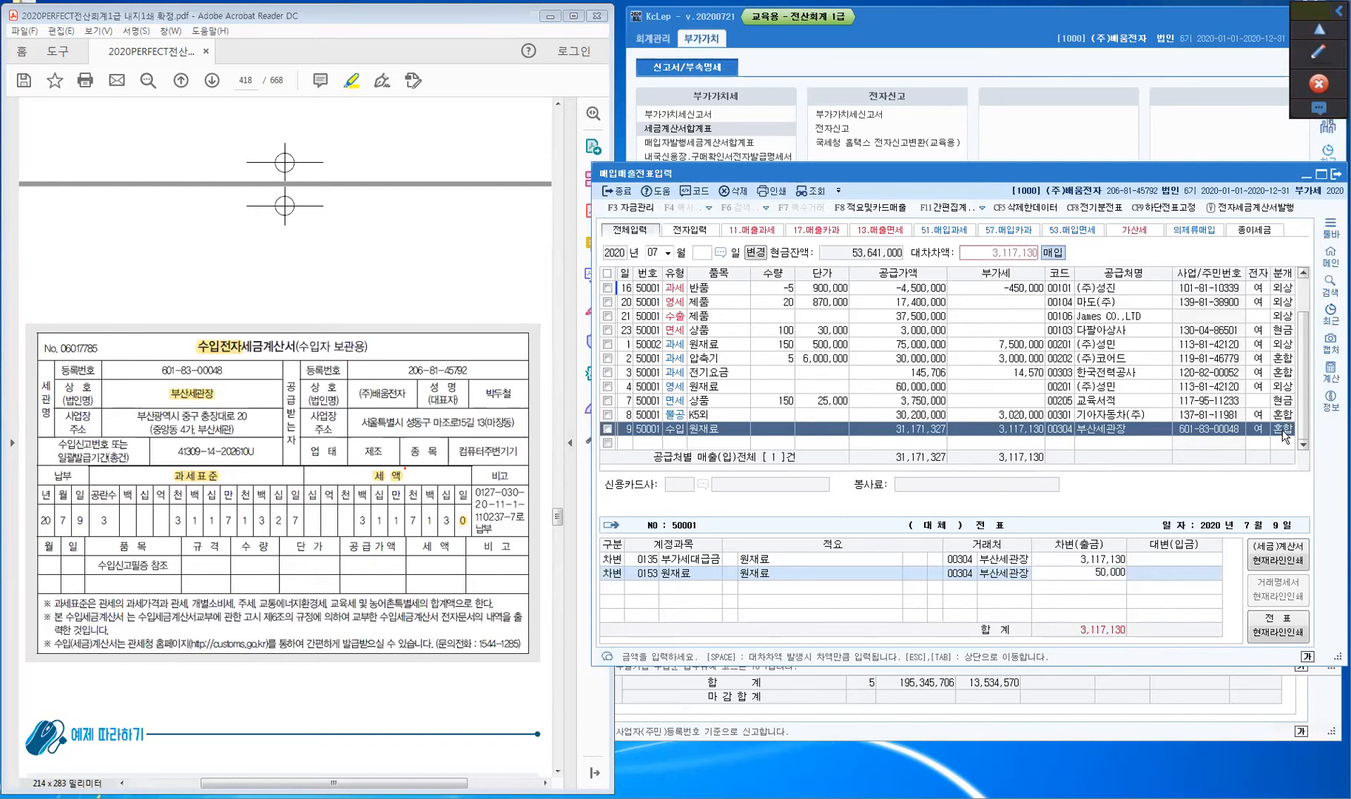
{"action": "key", "text": "Return"}
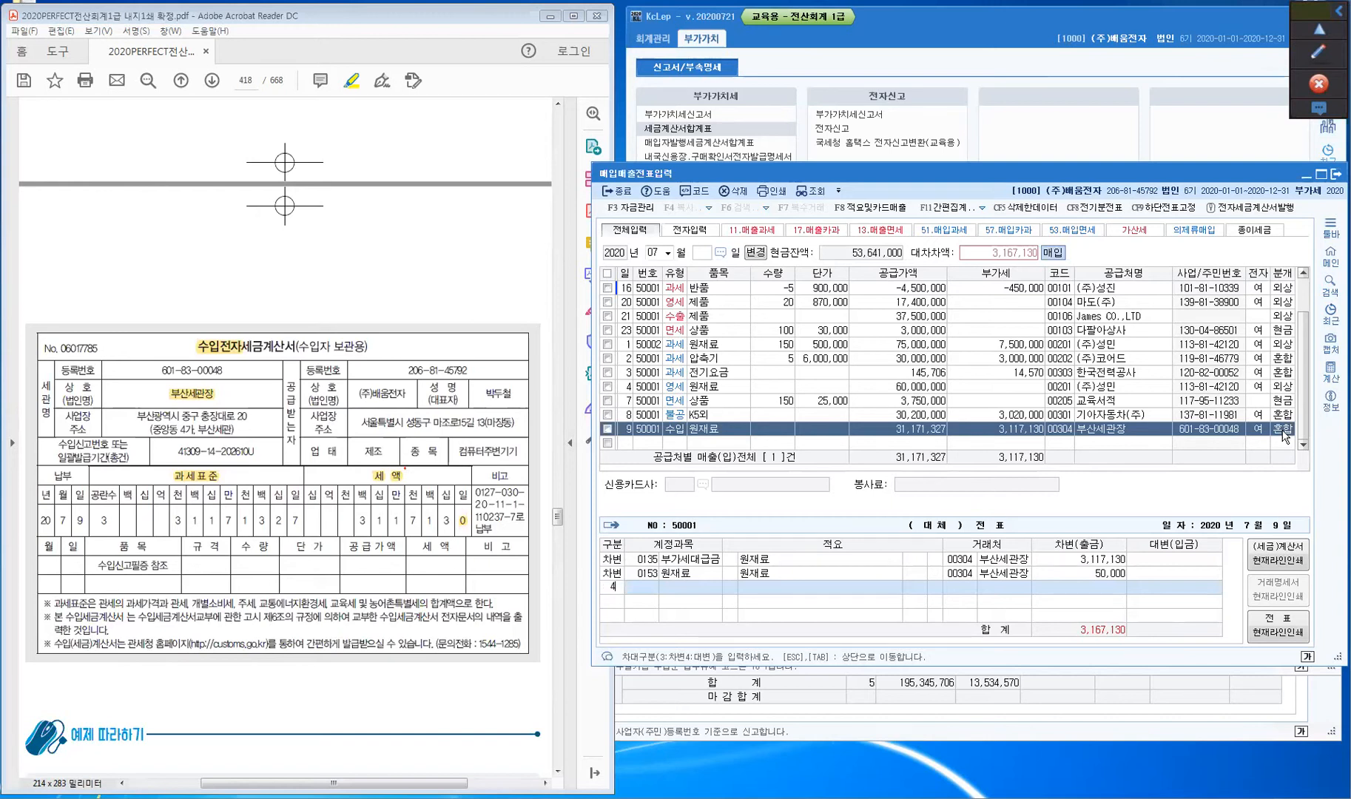
{"action": "type", "text": "4101"}
{"action": "key", "text": "Return"}
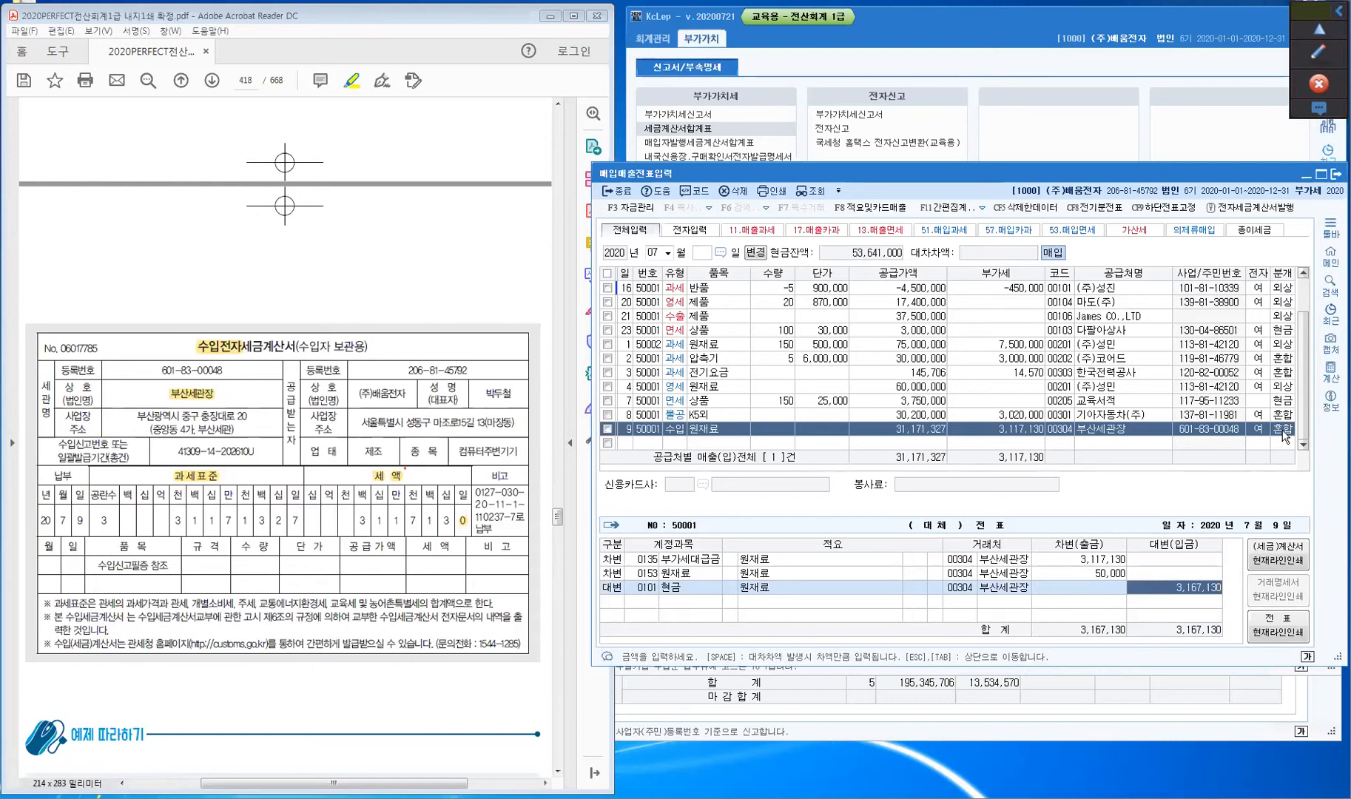
{"action": "left_click", "coordinate": [1282, 432]}
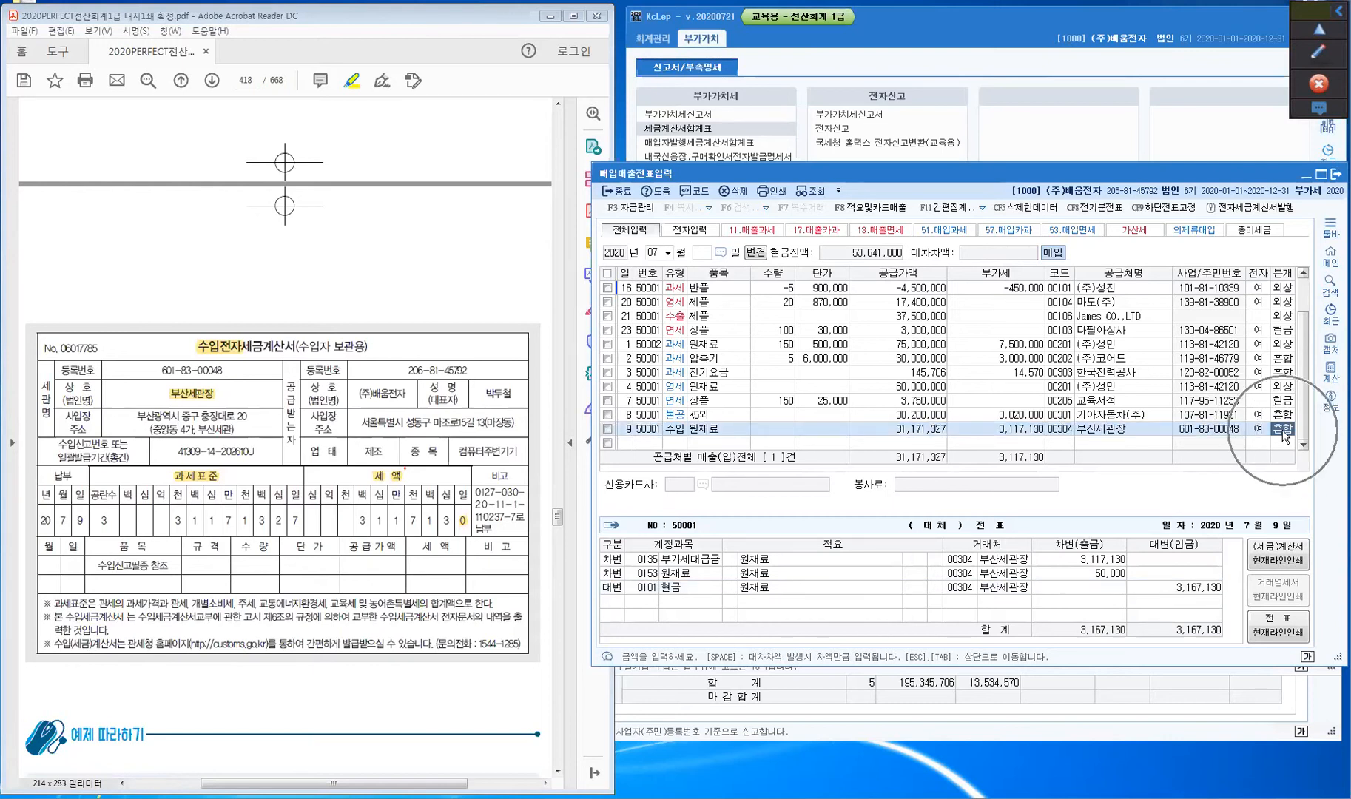
- Restore row 9's journal type to 1 (현금), paying out only 부가세대급금 3,117,130
{"action": "key", "text": "Return"}
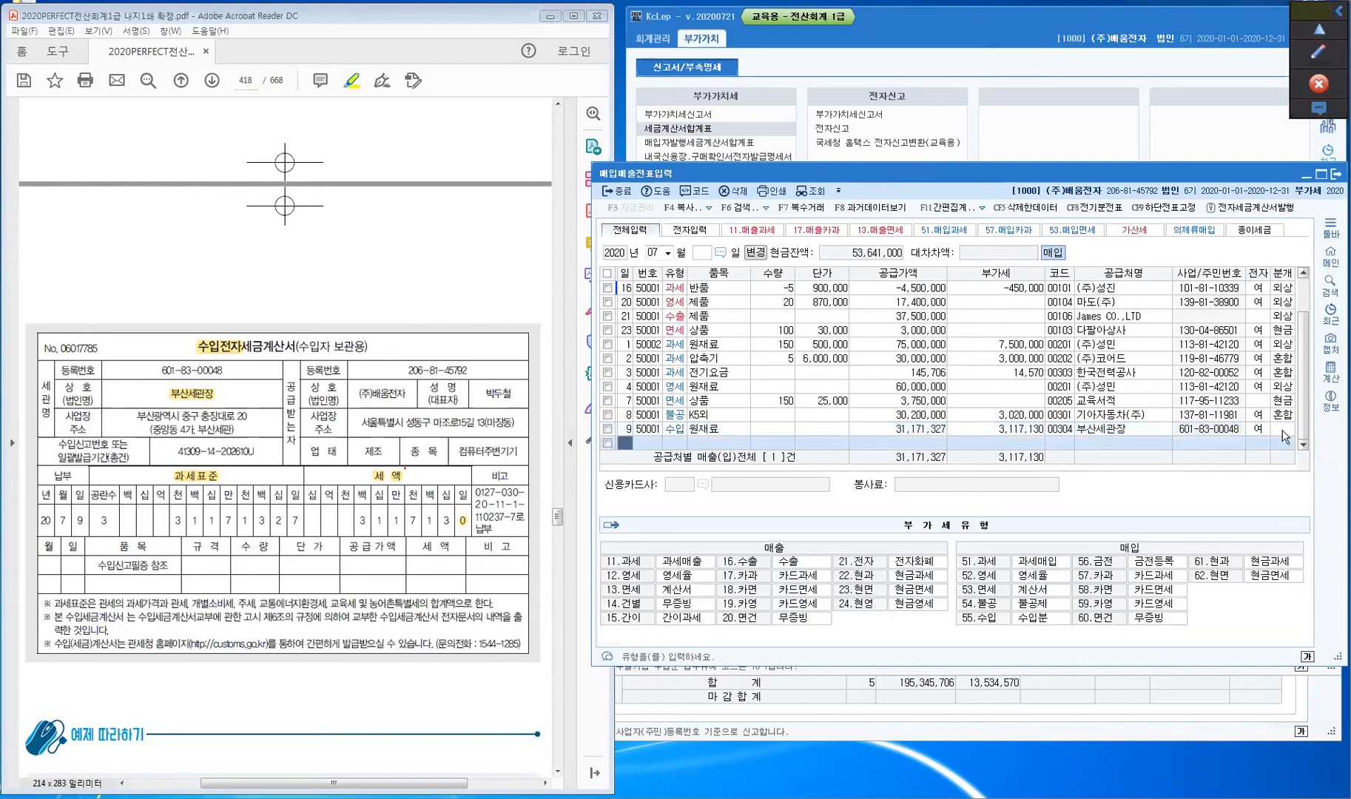
{"action": "left_click", "coordinate": [1283, 430]}
{"action": "type", "text": "1"}
{"action": "key", "text": "Return"}
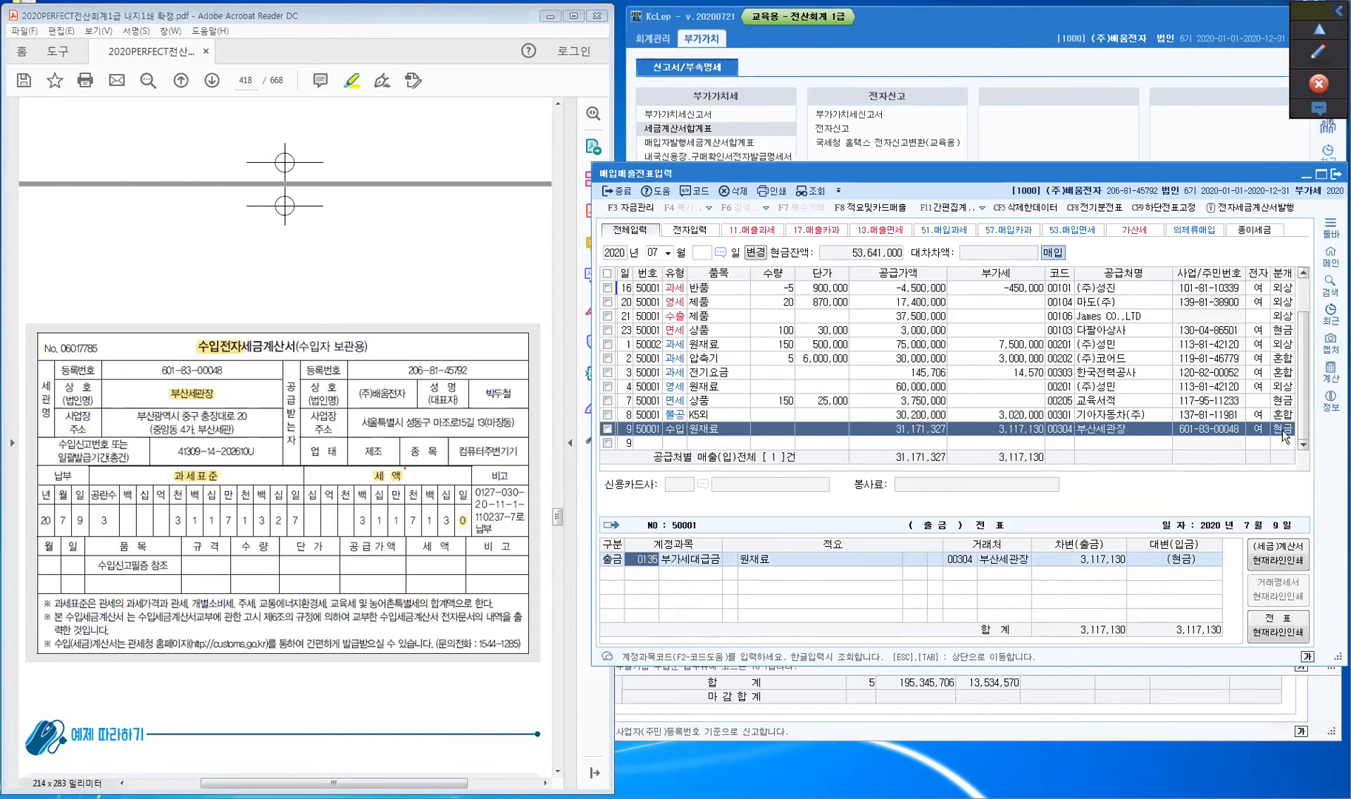
{"action": "key", "text": "Return"}
{"action": "key", "text": "Return"}
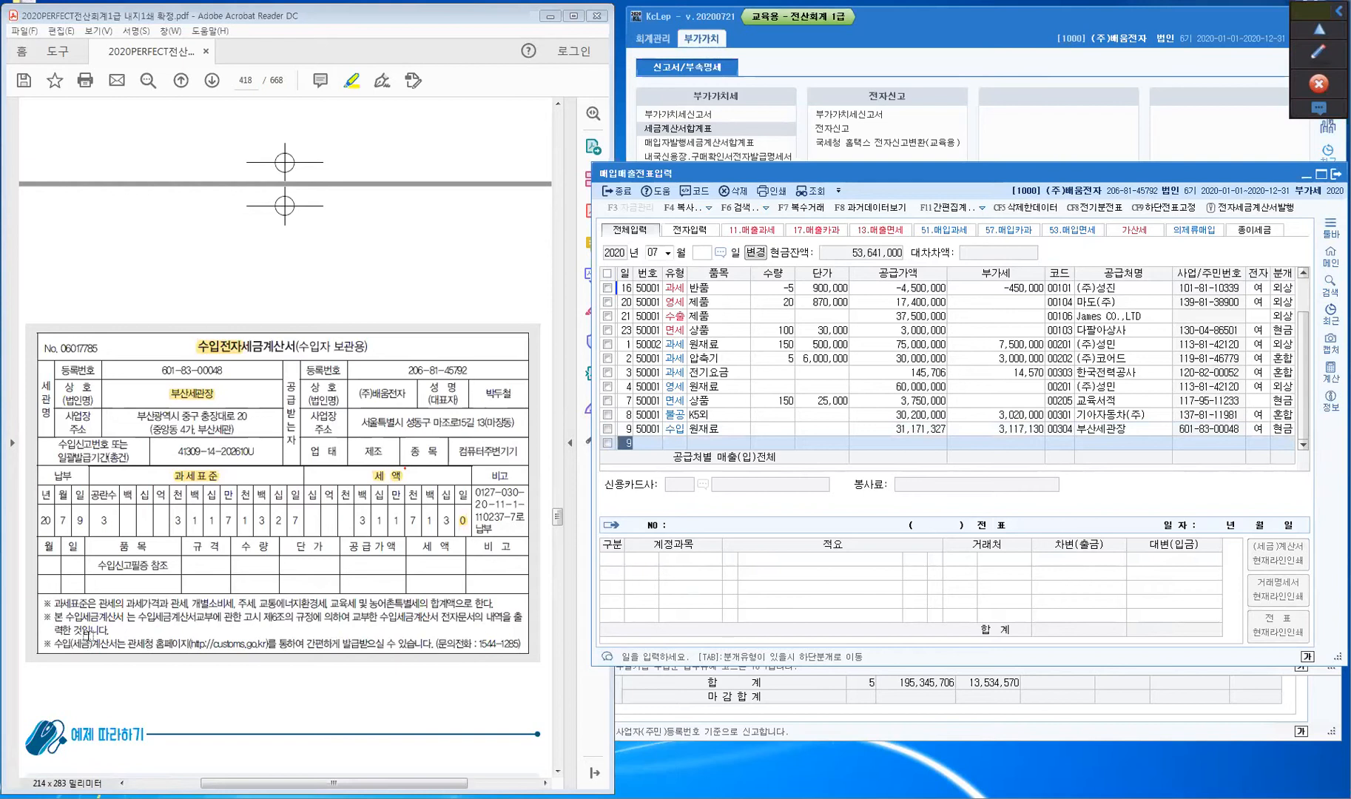
- Scroll the textbook PDF to the 결과확인하기 screenshots of the tax invoice summary and VAT return
{"action": "left_click", "coordinate": [132, 690]}
{"action": "scroll", "coordinate": [132, 690], "scroll_direction": "down", "scroll_amount": 10}
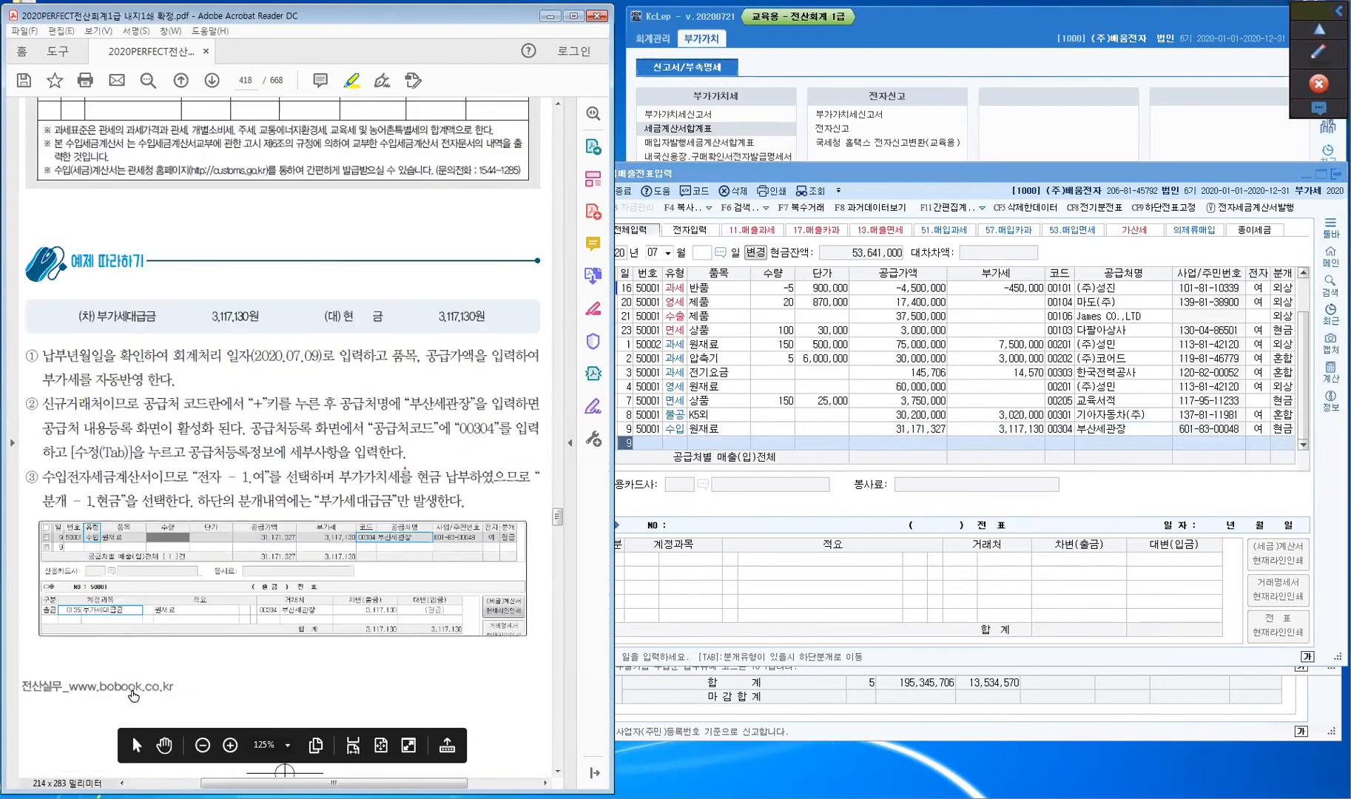
{"action": "scroll", "coordinate": [131, 686], "scroll_direction": "down", "scroll_amount": 3}
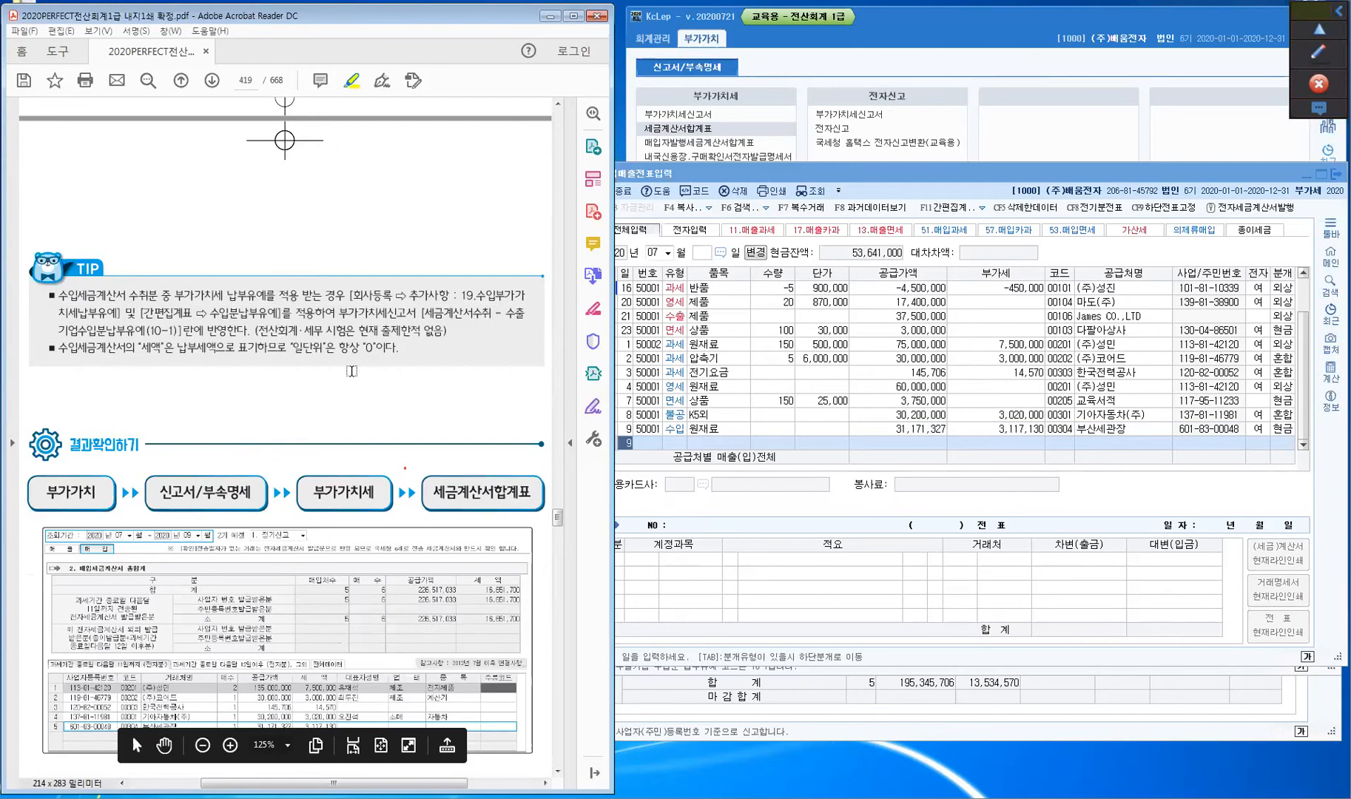
{"action": "scroll", "coordinate": [344, 379], "scroll_direction": "down", "scroll_amount": 1}
{"action": "scroll", "coordinate": [344, 379], "scroll_direction": "down", "scroll_amount": 3}
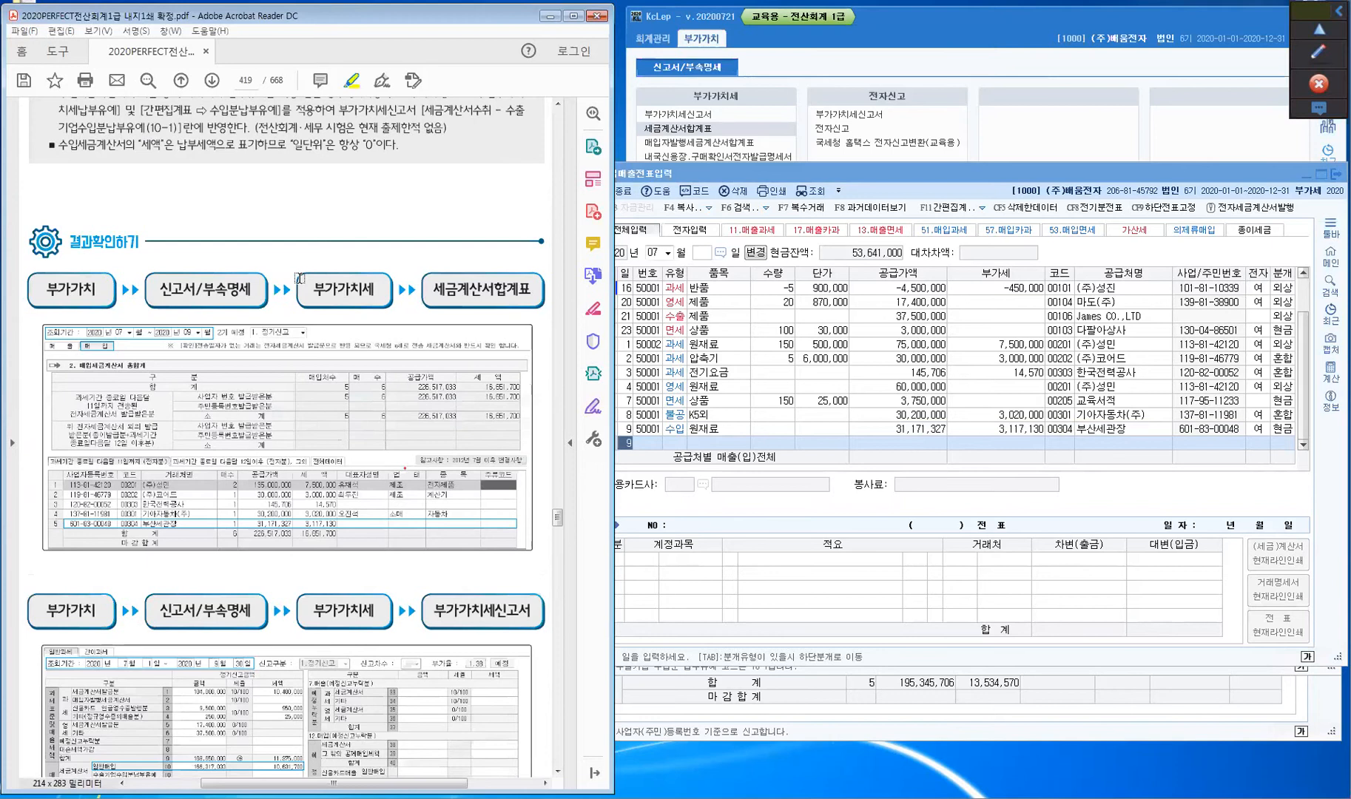
{"action": "scroll", "coordinate": [290, 266], "scroll_direction": "down", "scroll_amount": 3}
{"action": "scroll", "coordinate": [281, 254], "scroll_direction": "up", "scroll_amount": 2}
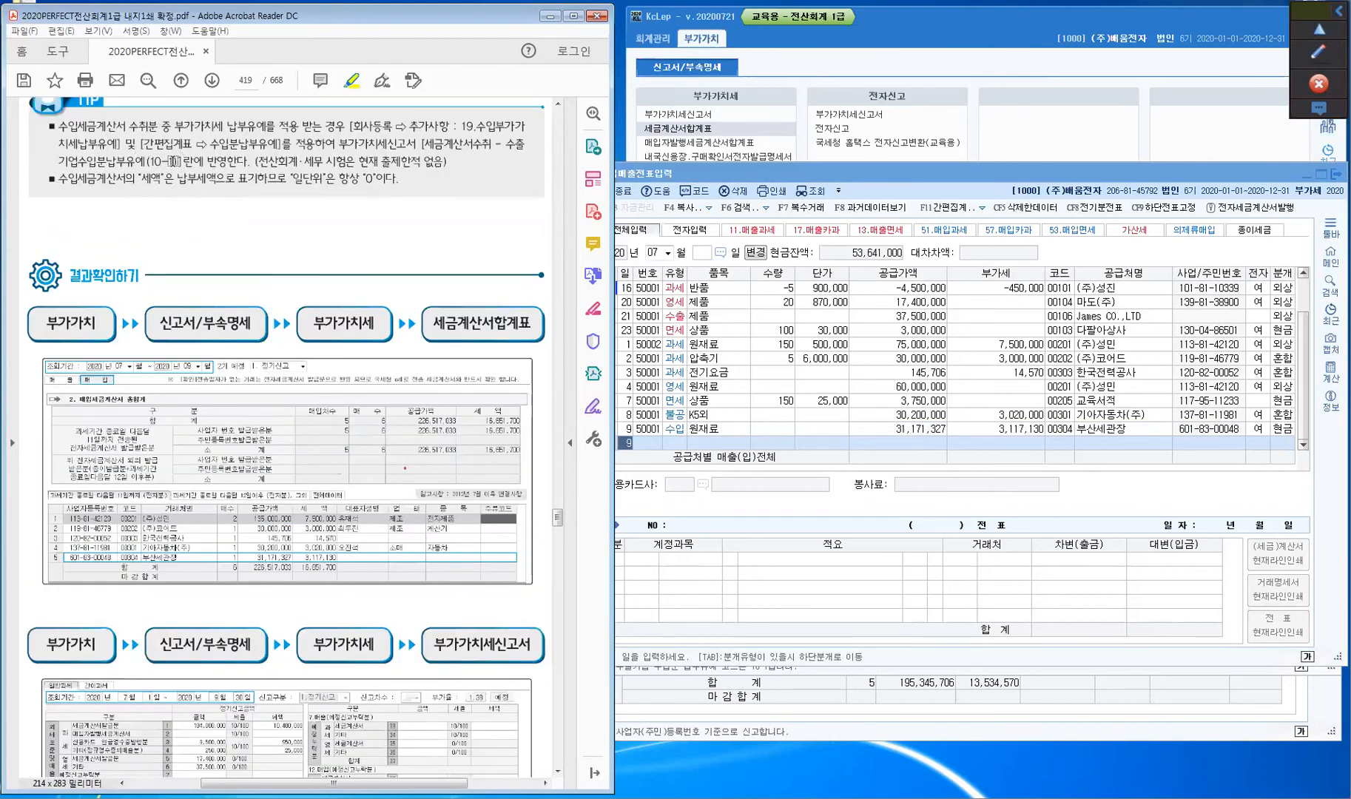
{"action": "scroll", "coordinate": [154, 249], "scroll_direction": "down", "scroll_amount": 4}
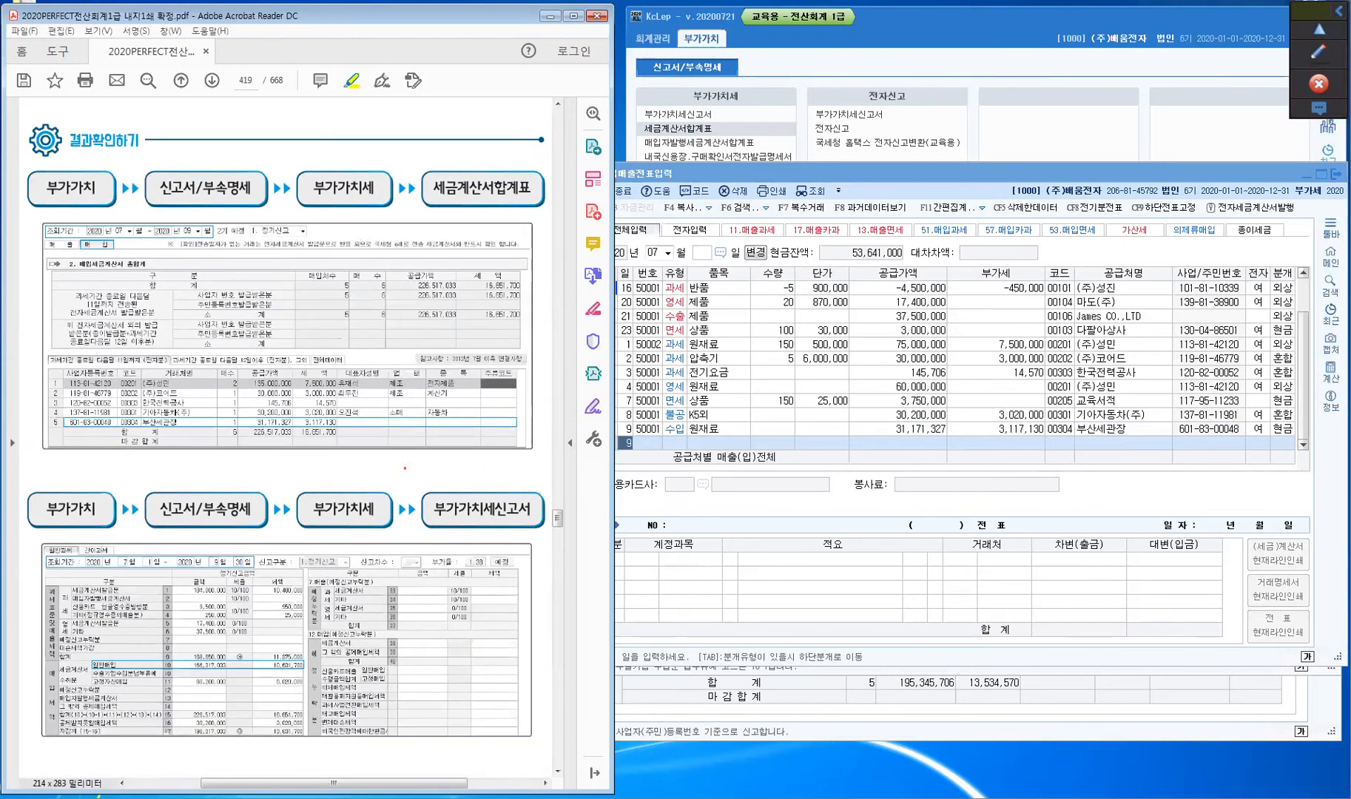
{"action": "left_click", "coordinate": [711, 710]}
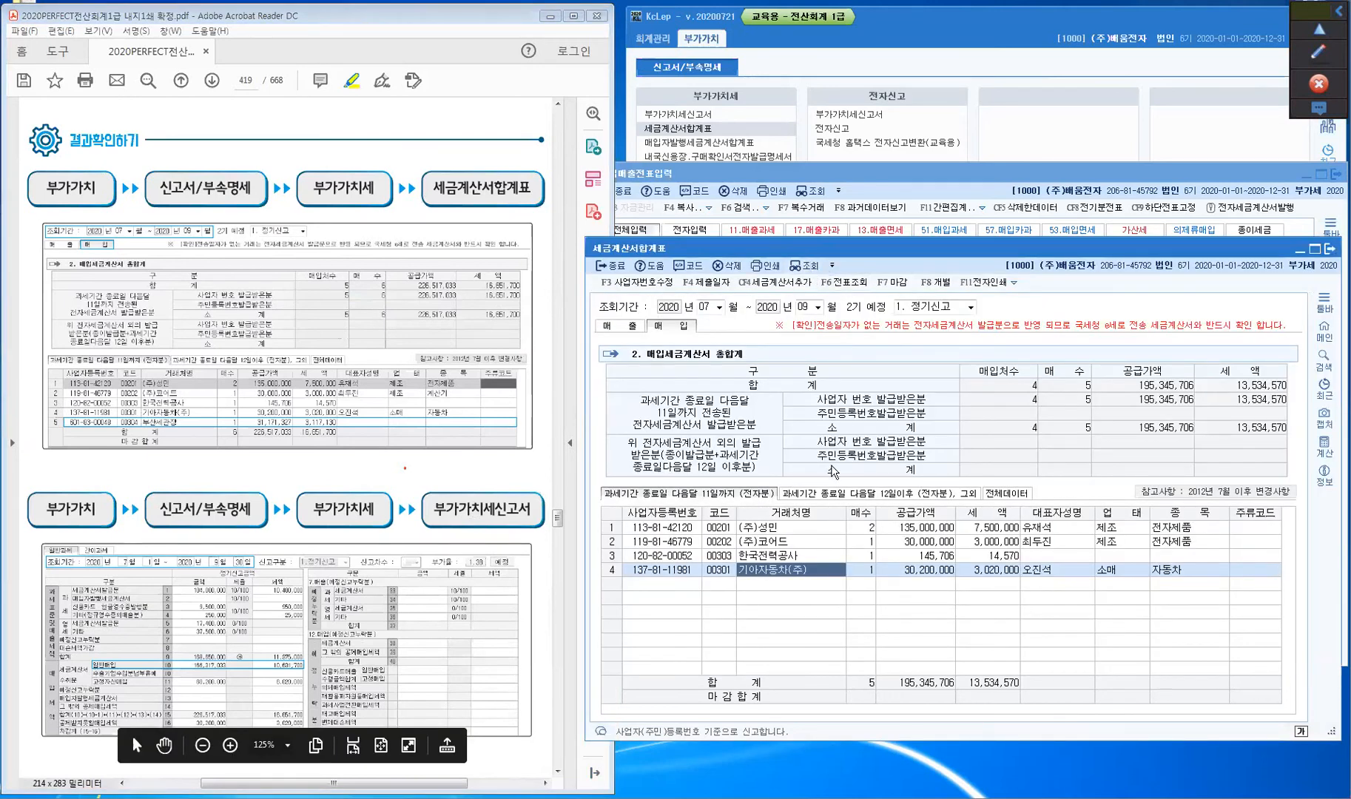
- Re-query the purchase summary to include 부산세관장 (226,517,033 / 16,651,700), then switch to the VAT return
{"action": "left_click", "coordinate": [773, 590]}
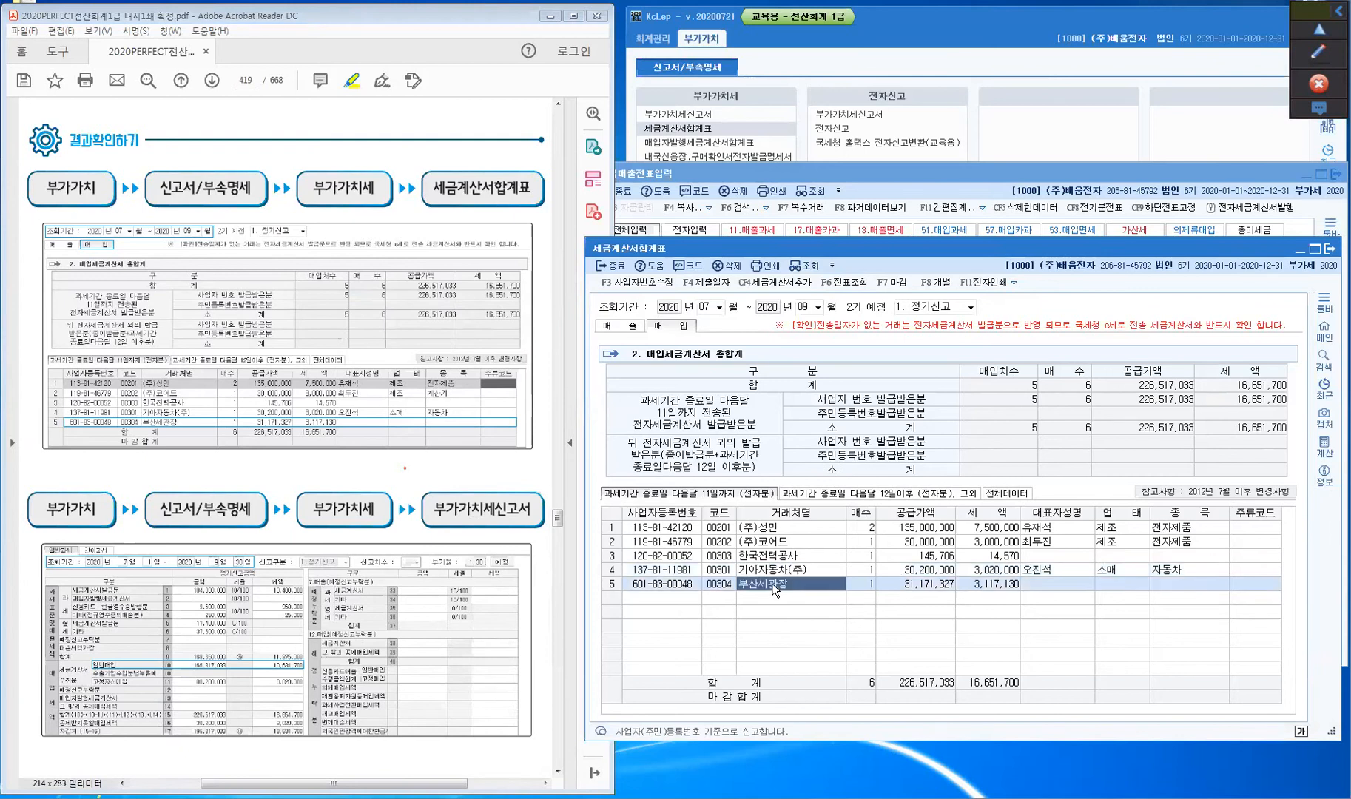
{"action": "key", "text": "ctrl"}
{"action": "key", "text": "ctrl"}
{"action": "key", "text": "alt+Tab"}
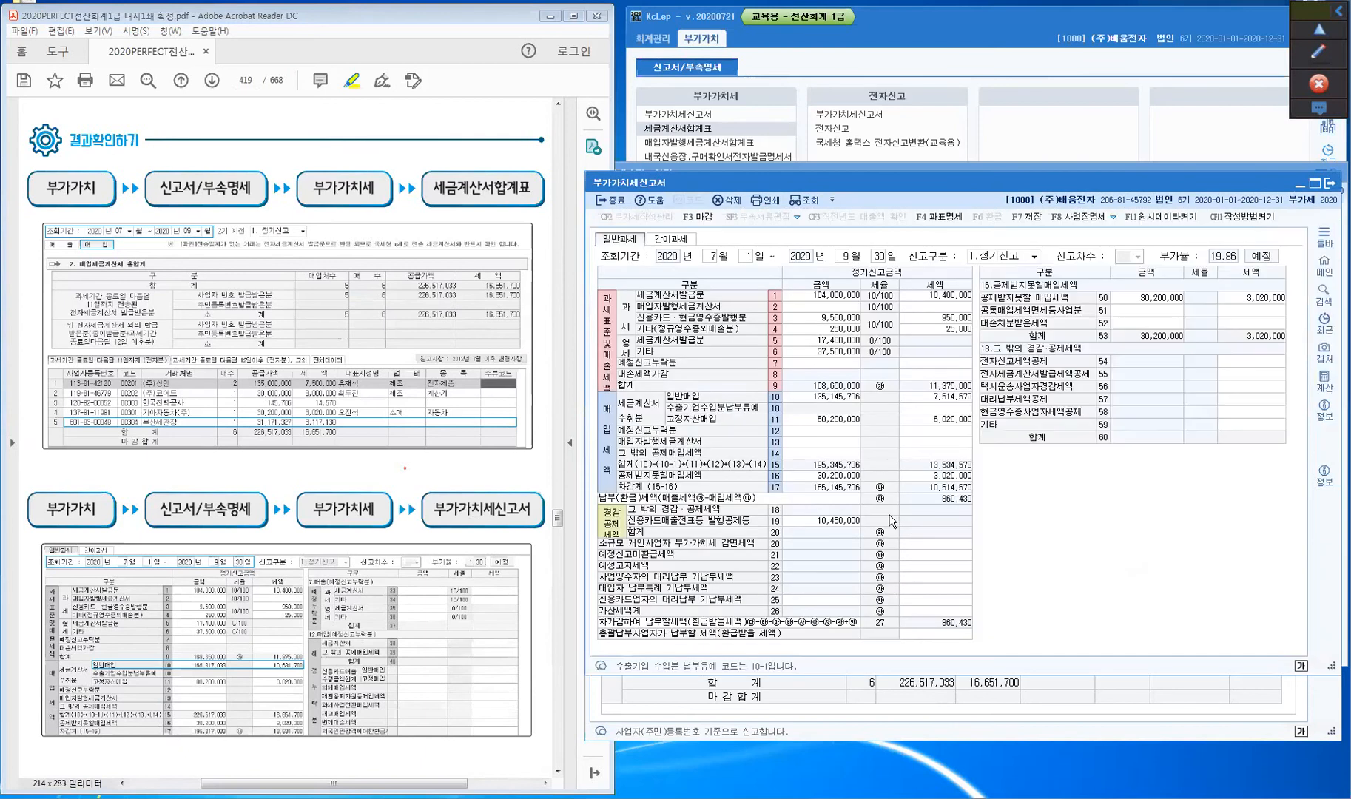
- Recalculate the July–September VAT return without saved data and check 일반매입 166,317,033 / 10,631,700
{"action": "left_click", "coordinate": [806, 200]}
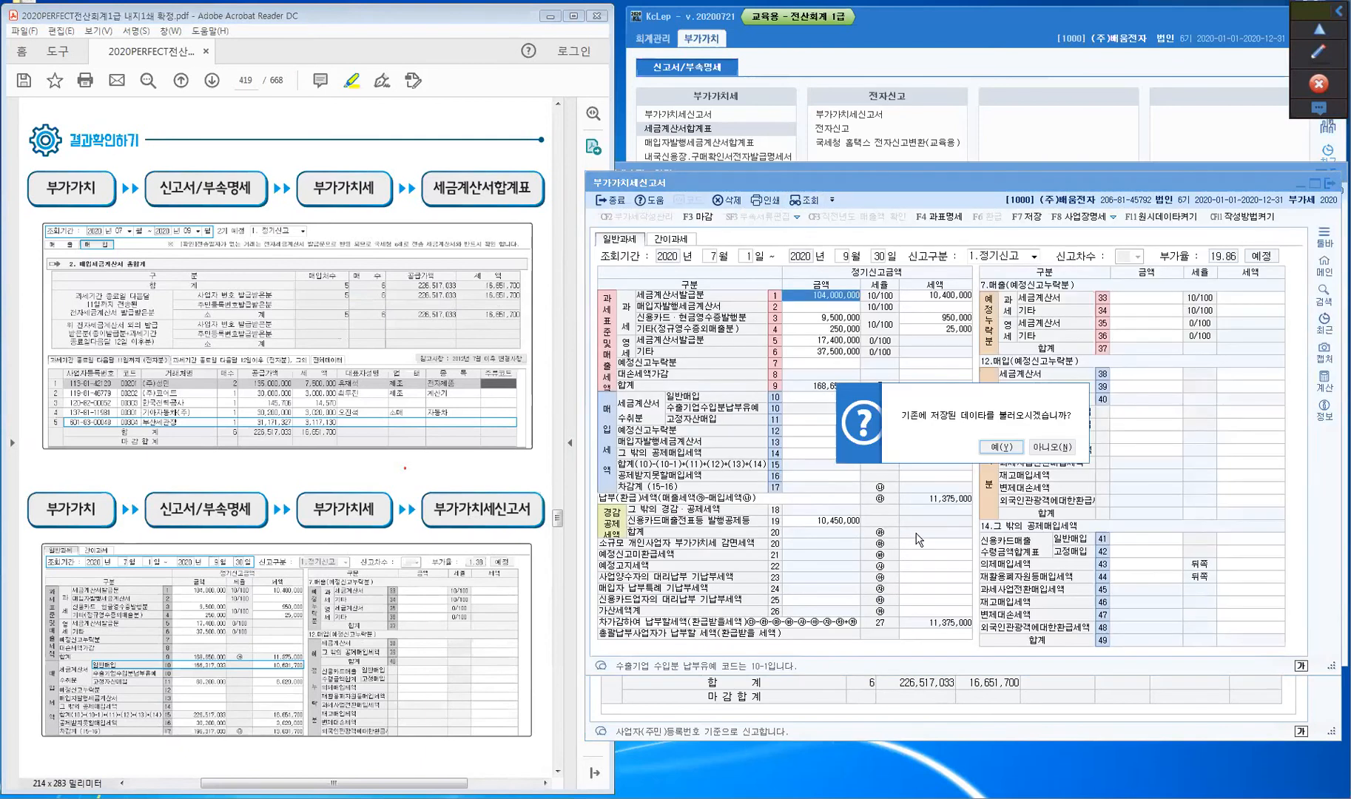
{"action": "left_click", "coordinate": [1052, 446]}
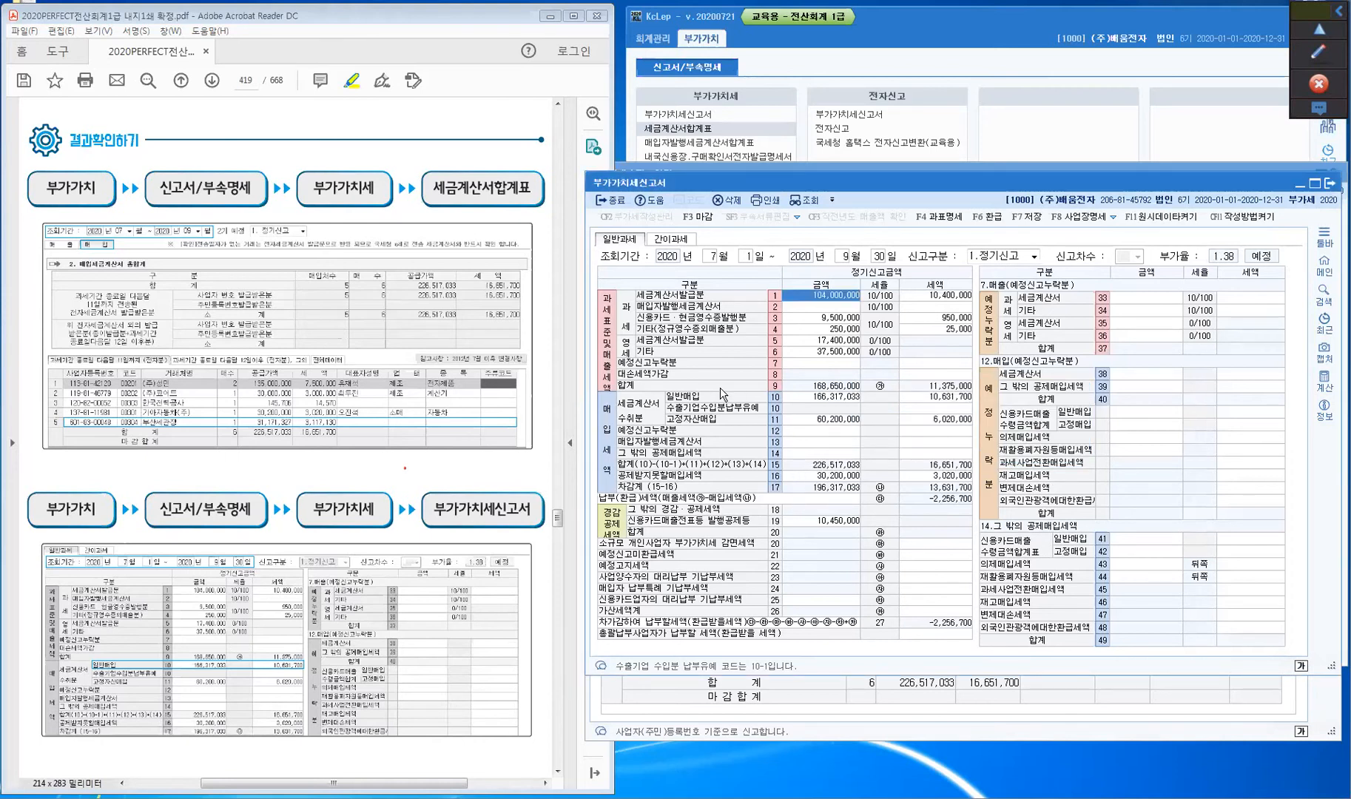
{"action": "left_click", "coordinate": [789, 395]}
{"action": "left_click", "coordinate": [805, 407]}
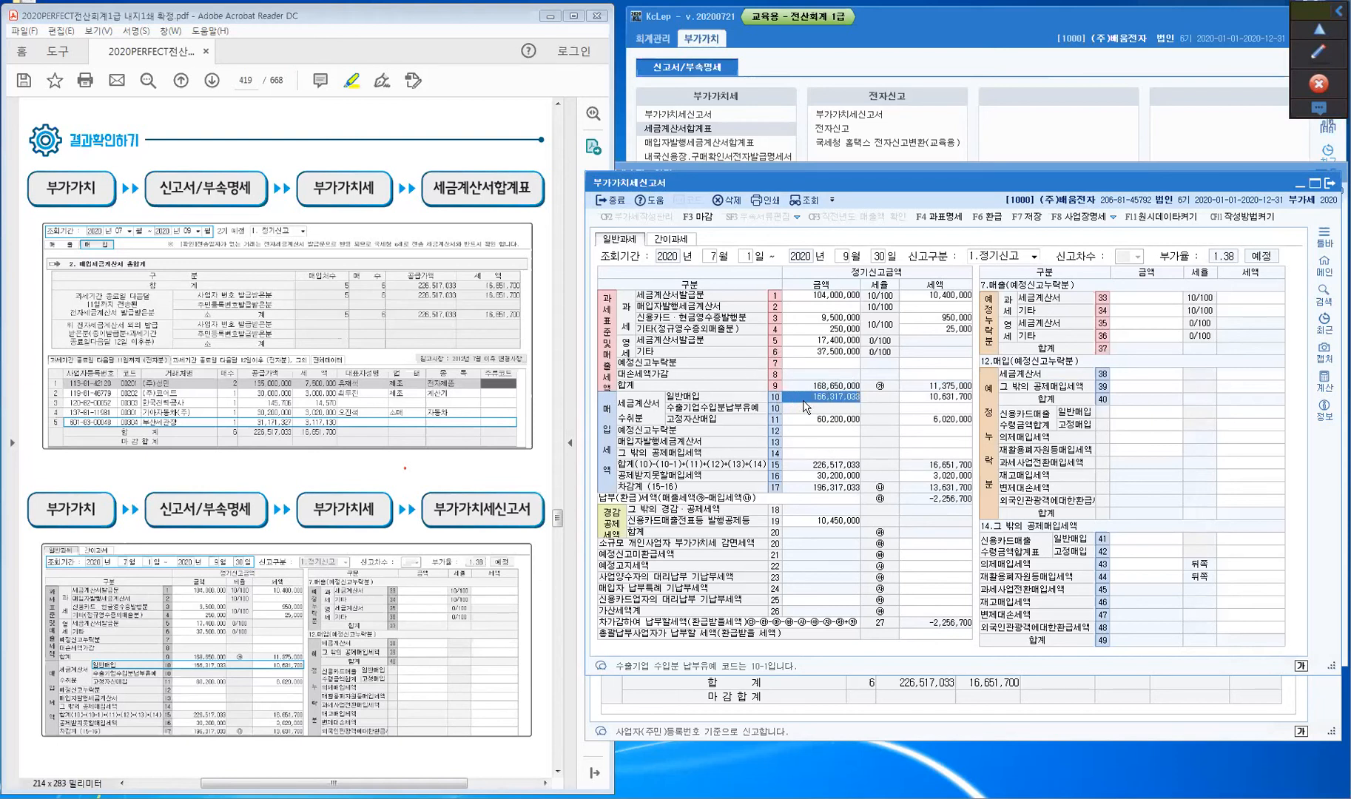
{"action": "left_click", "coordinate": [805, 405]}
{"action": "left_click", "coordinate": [805, 402]}
{"action": "left_click", "coordinate": [428, 474]}
- Scroll the textbook to page 420's 카드매입 section with the July 10 다물아상사 330,000원 example
{"action": "scroll", "coordinate": [428, 475], "scroll_direction": "down", "scroll_amount": 5}
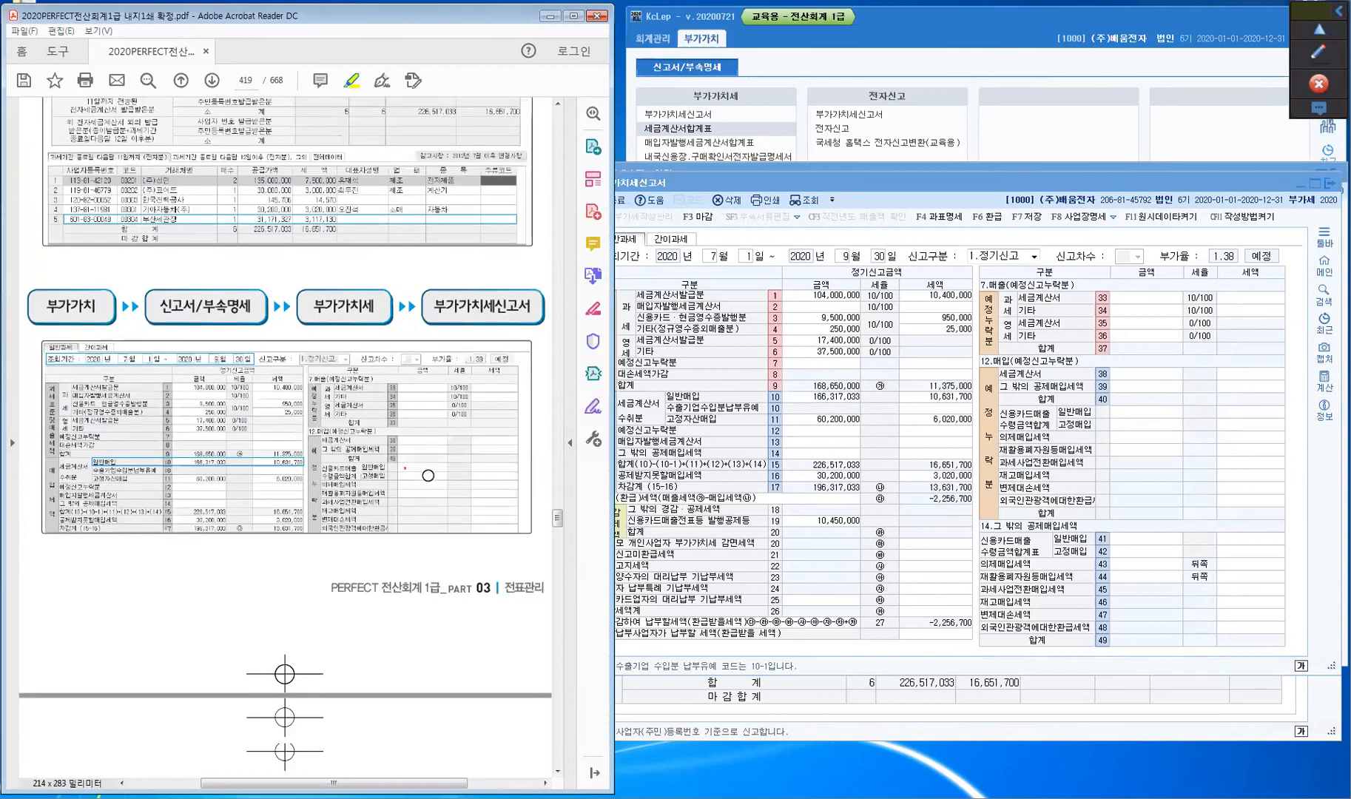
{"action": "scroll", "coordinate": [427, 475], "scroll_direction": "down", "scroll_amount": 9}
{"action": "scroll", "coordinate": [428, 473], "scroll_direction": "down", "scroll_amount": 7}
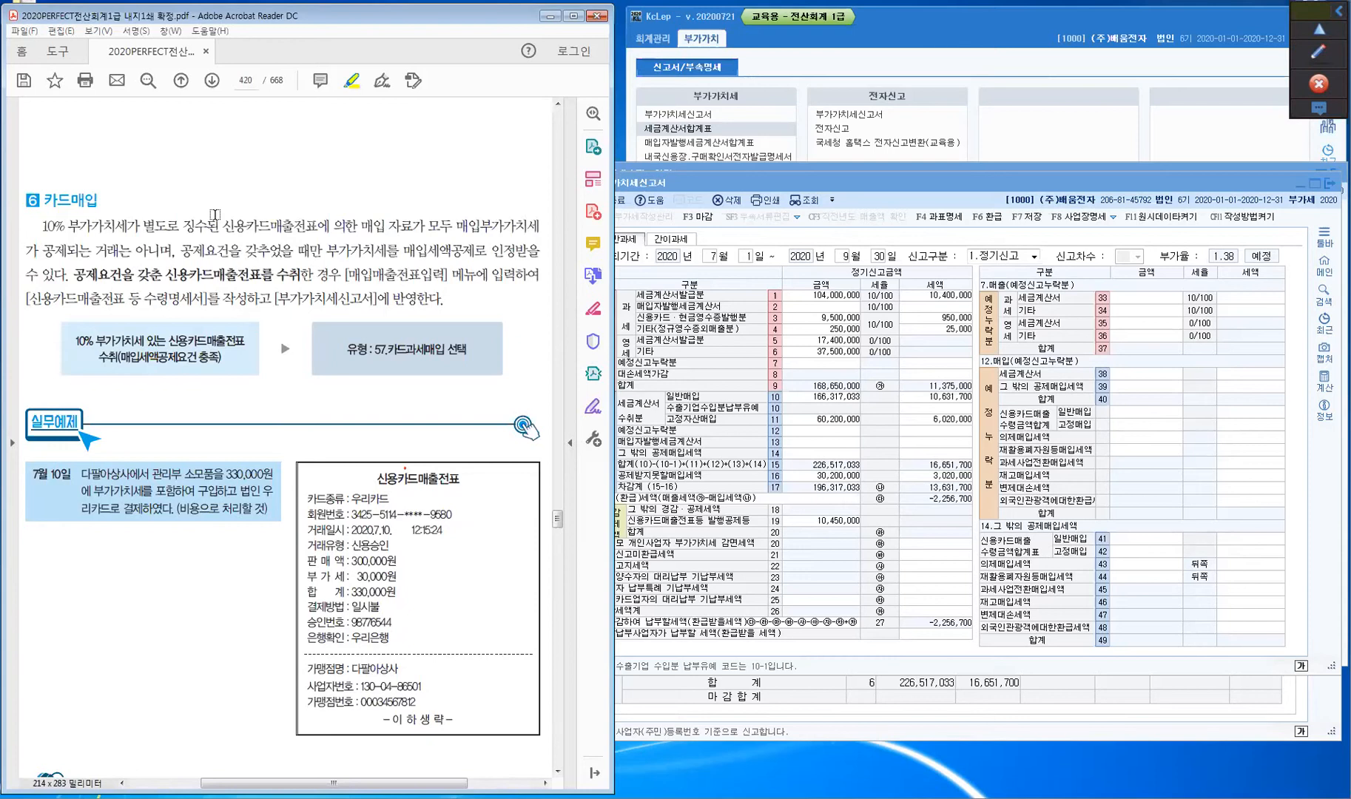
{"action": "scroll", "coordinate": [213, 214], "scroll_direction": "down", "scroll_amount": 1}
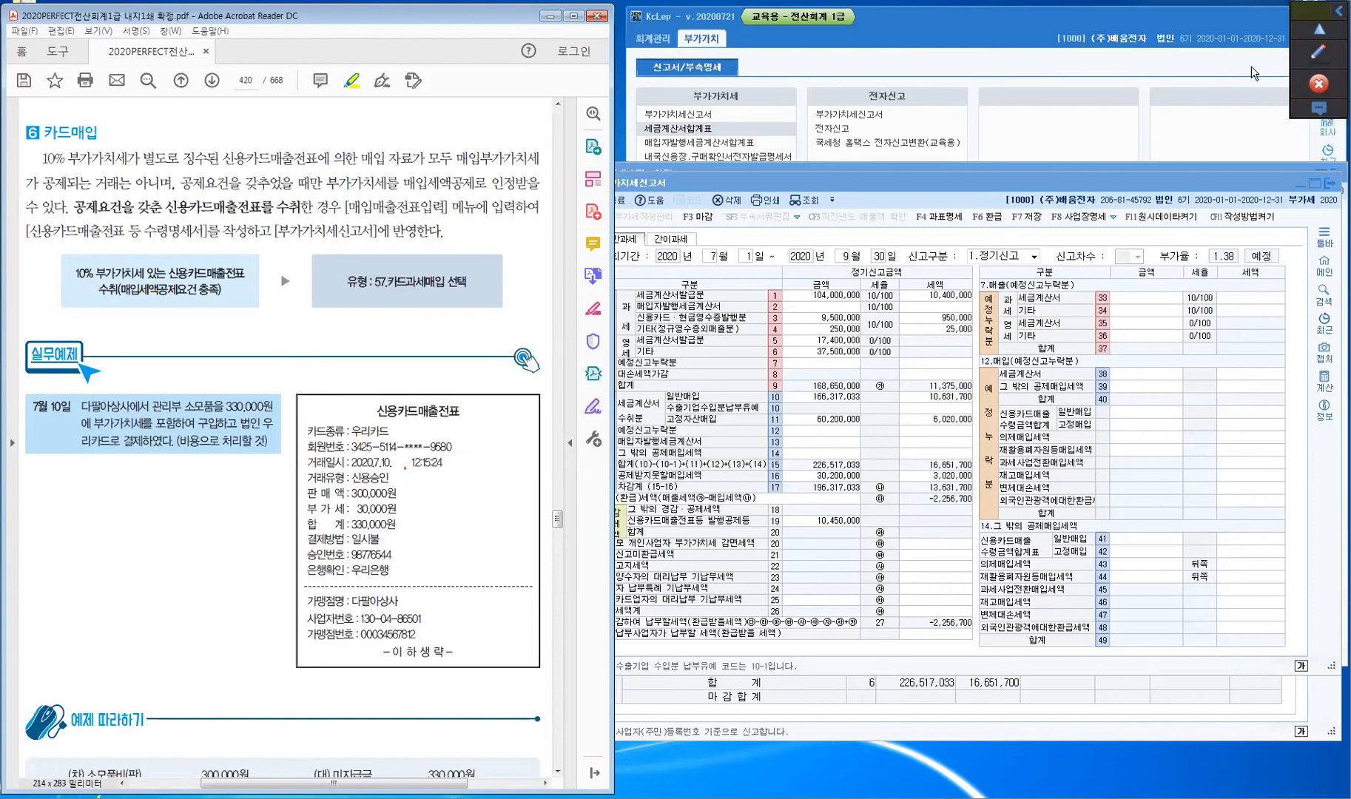
- Highlight the card-receipt deduction conditions, 매입세액공제요건 충족 and 57.카드과세매입 on page 420
{"action": "left_click_drag", "start_coordinate": [164, 207], "coordinate": [292, 210]}
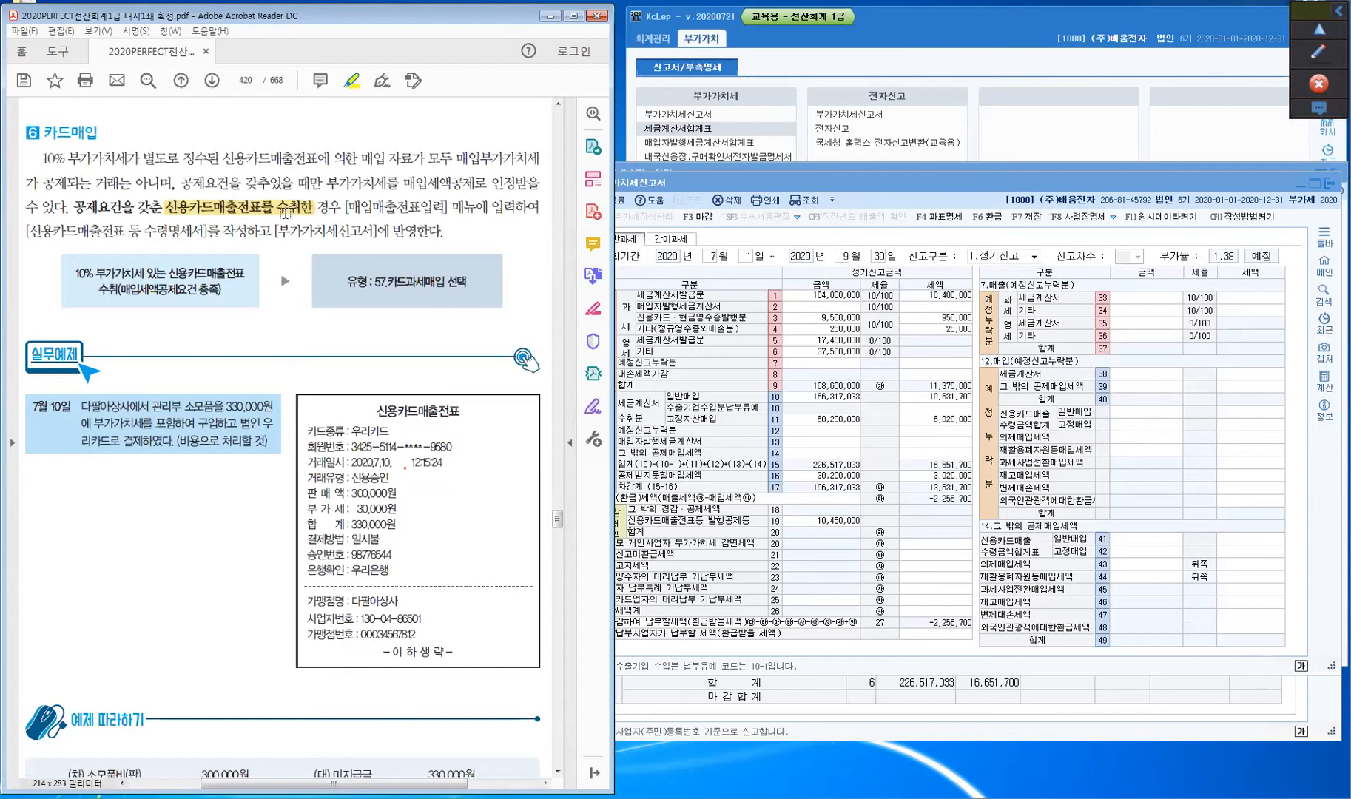
{"action": "double_click", "coordinate": [109, 208]}
{"action": "left_click_drag", "start_coordinate": [139, 209], "coordinate": [167, 212]}
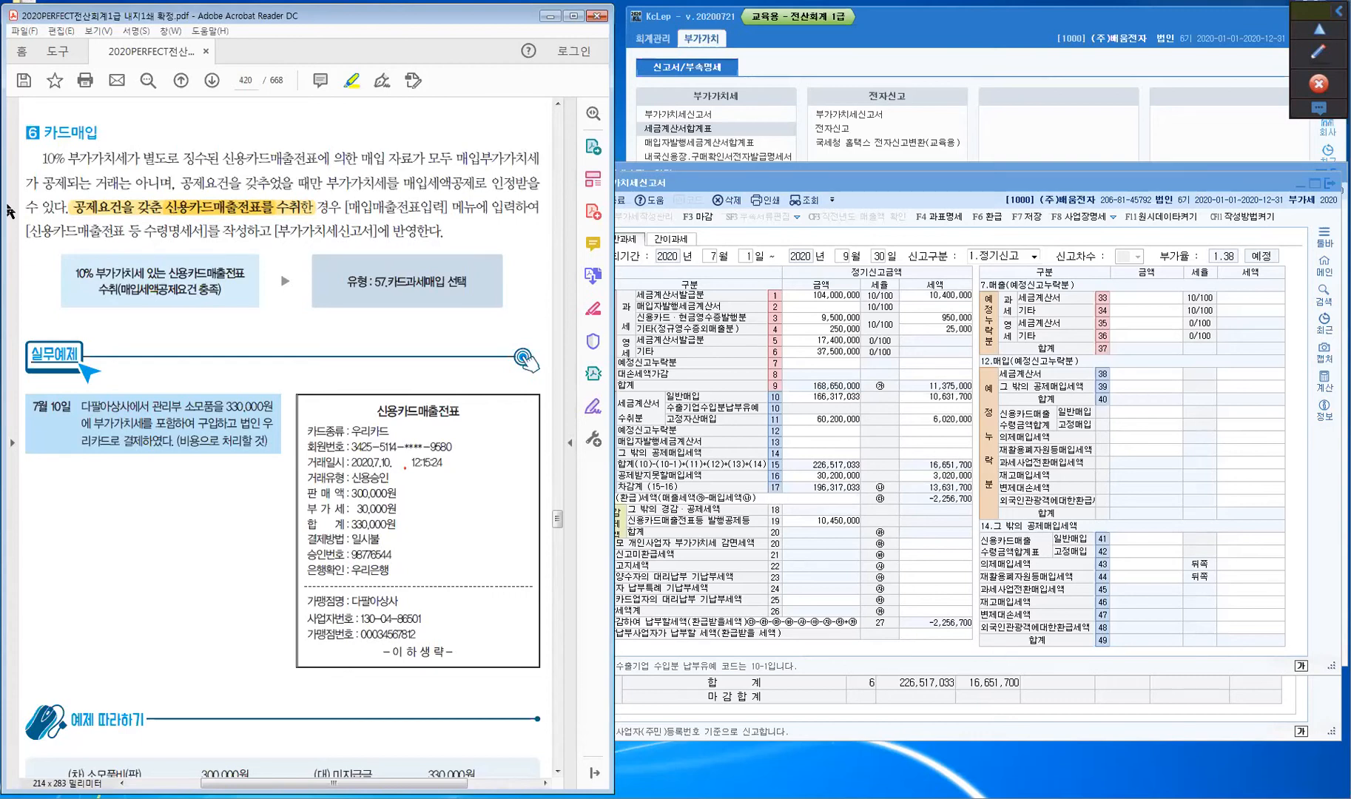
{"action": "left_click_drag", "start_coordinate": [120, 292], "coordinate": [222, 294]}
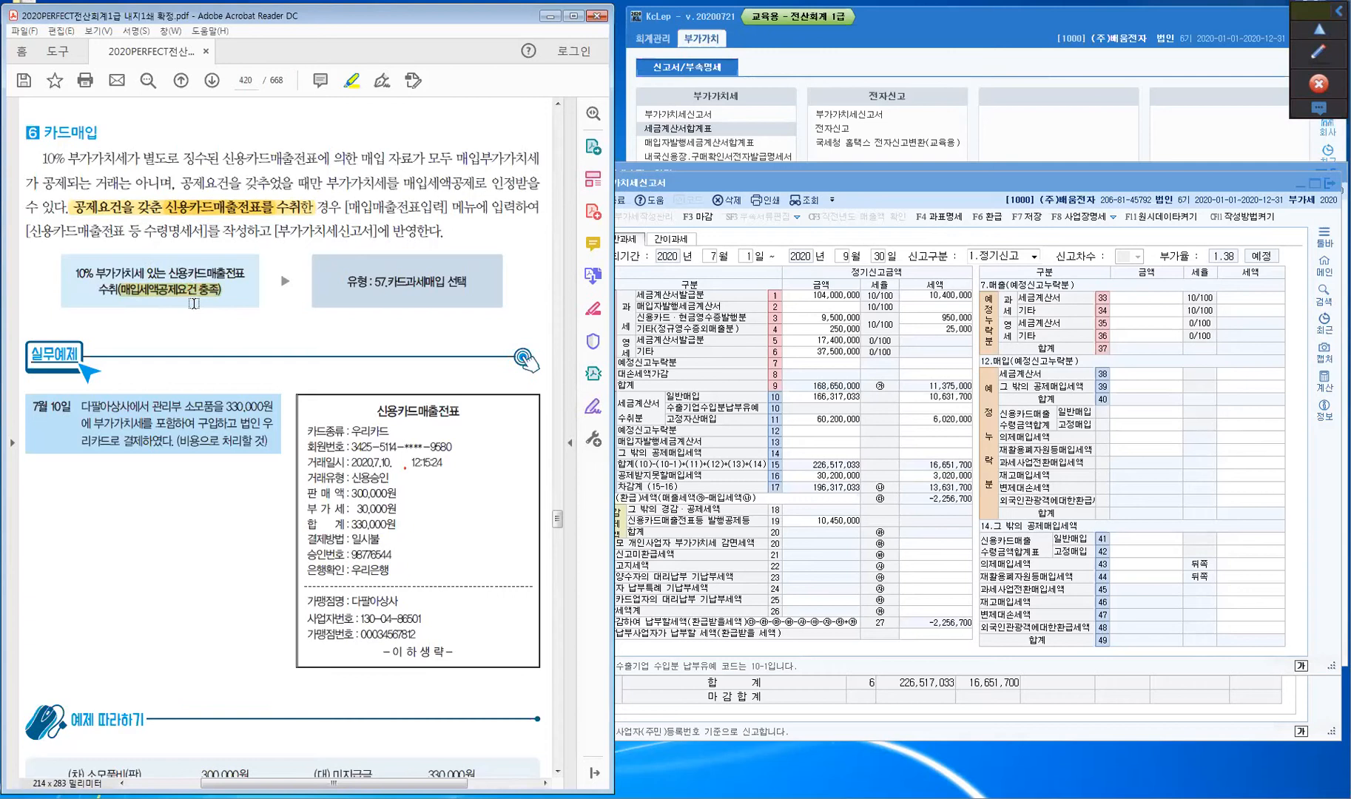
{"action": "left_click_drag", "start_coordinate": [370, 284], "coordinate": [424, 288]}
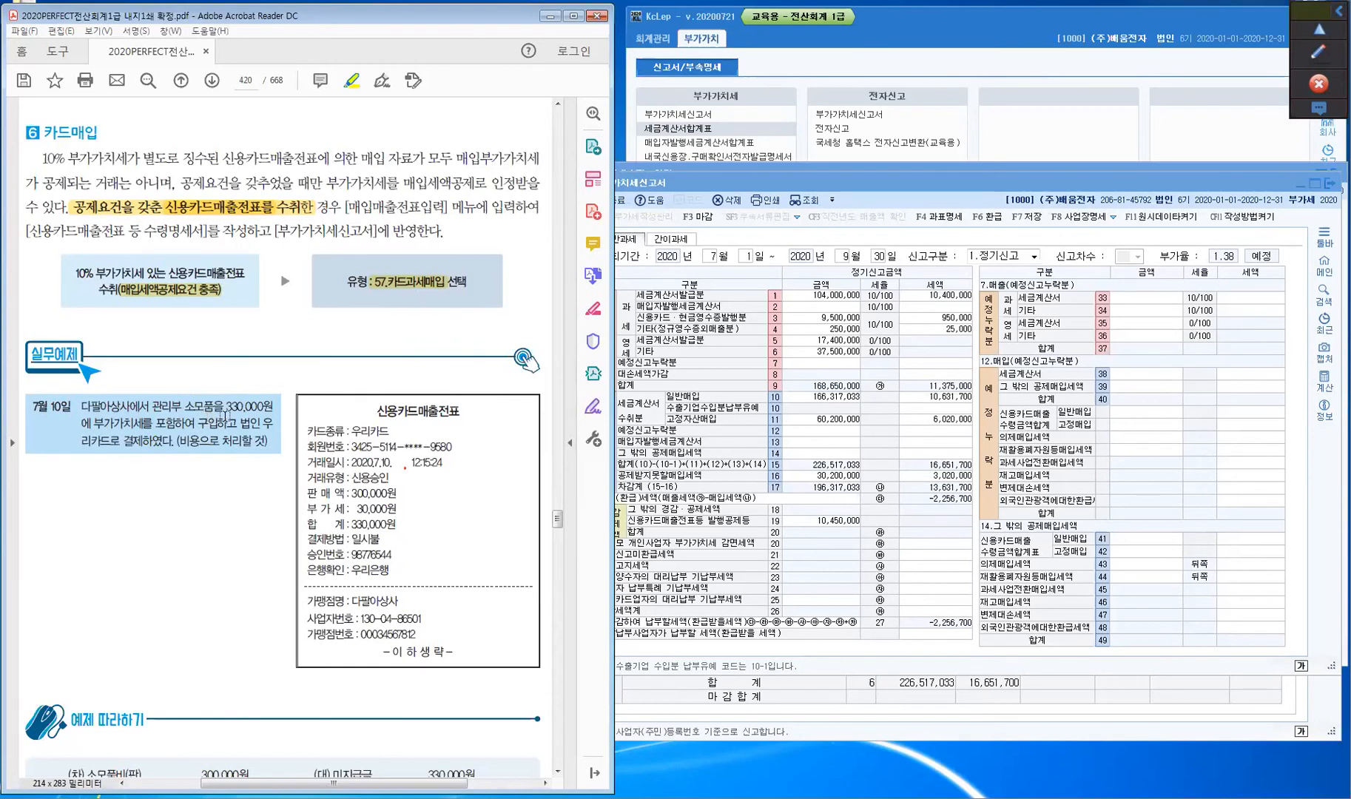
{"action": "left_click_drag", "start_coordinate": [103, 424], "coordinate": [160, 425]}
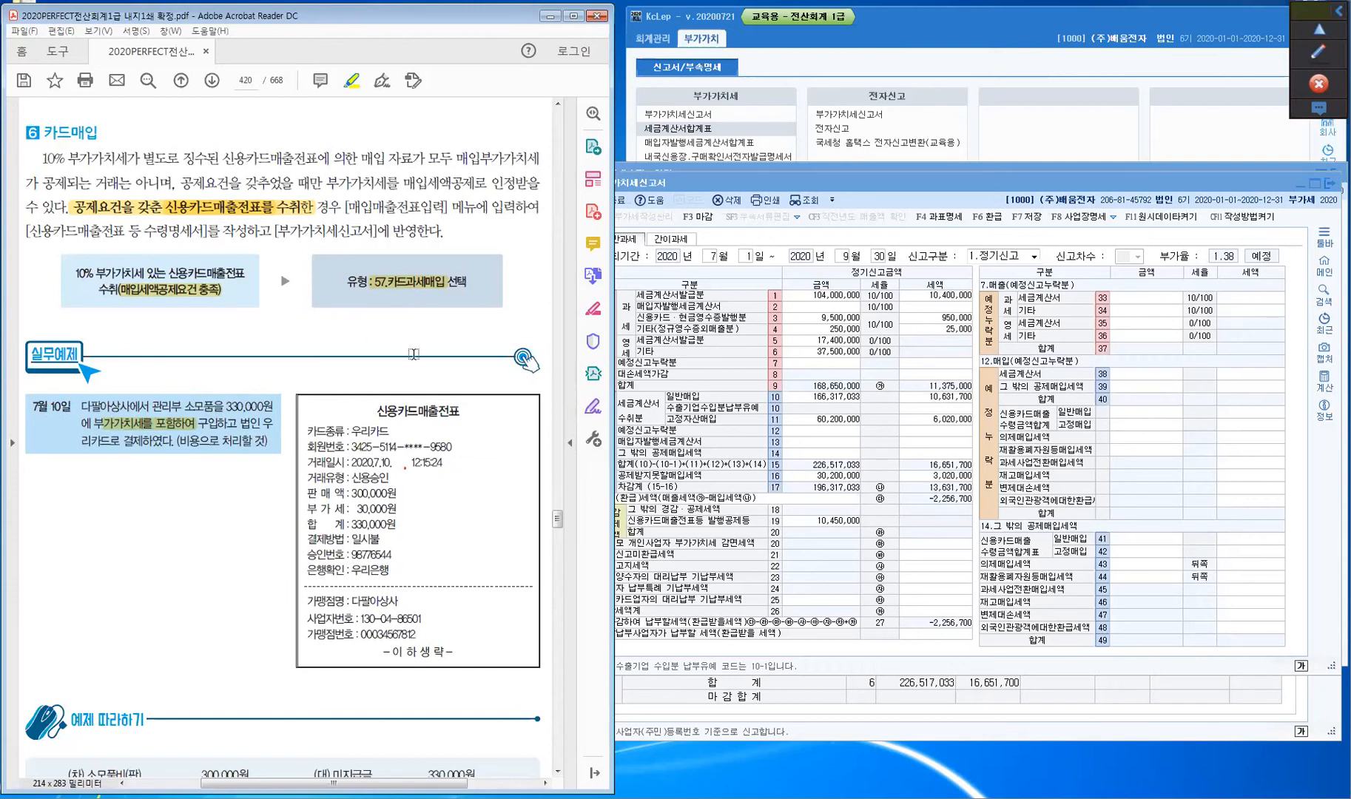
- Mark 우리카드, 2020.7.10, the sale/VAT/total lines, 다팔아상사, the expense note and 관리부 on the receipt example
{"action": "left_click_drag", "start_coordinate": [352, 429], "coordinate": [389, 431]}
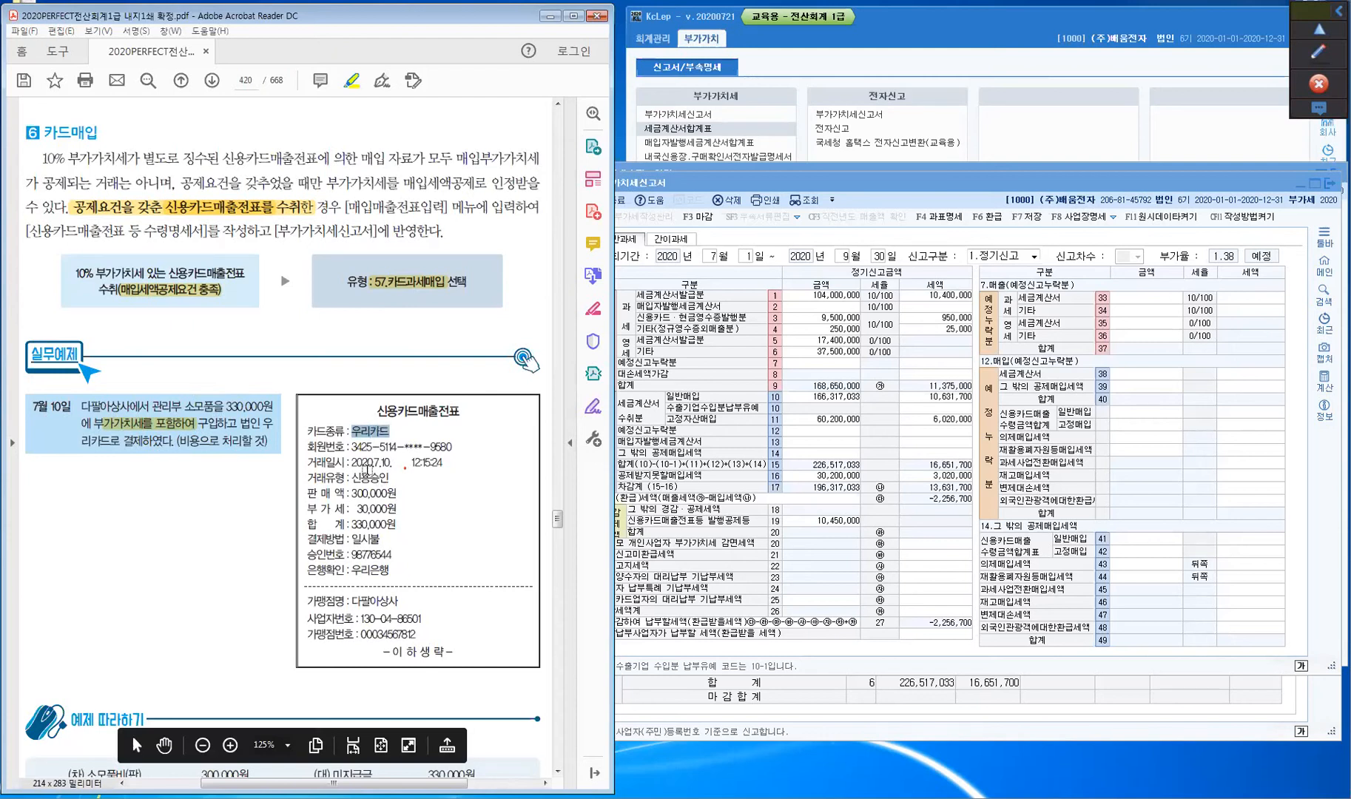
{"action": "left_click_drag", "start_coordinate": [352, 462], "coordinate": [392, 463]}
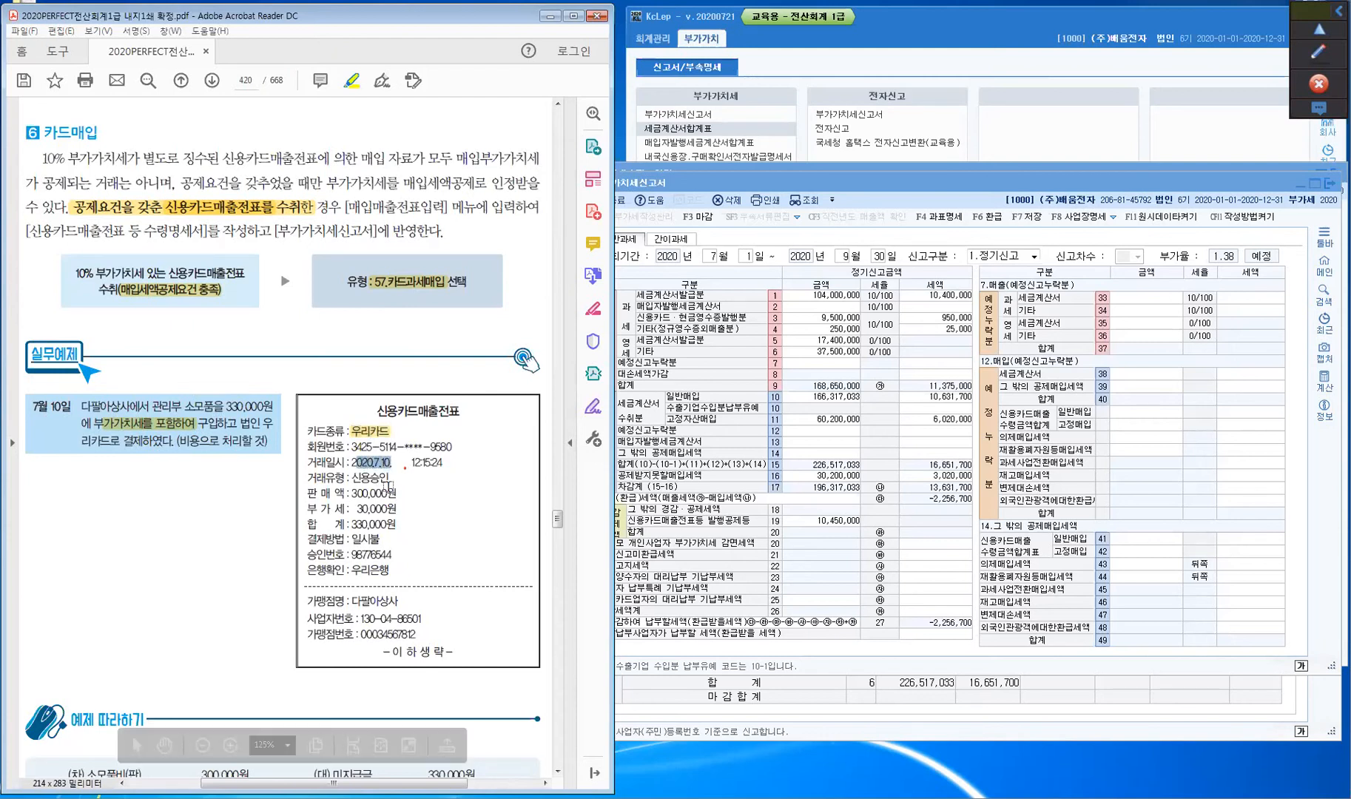
{"action": "left_click_drag", "start_coordinate": [307, 491], "coordinate": [398, 526]}
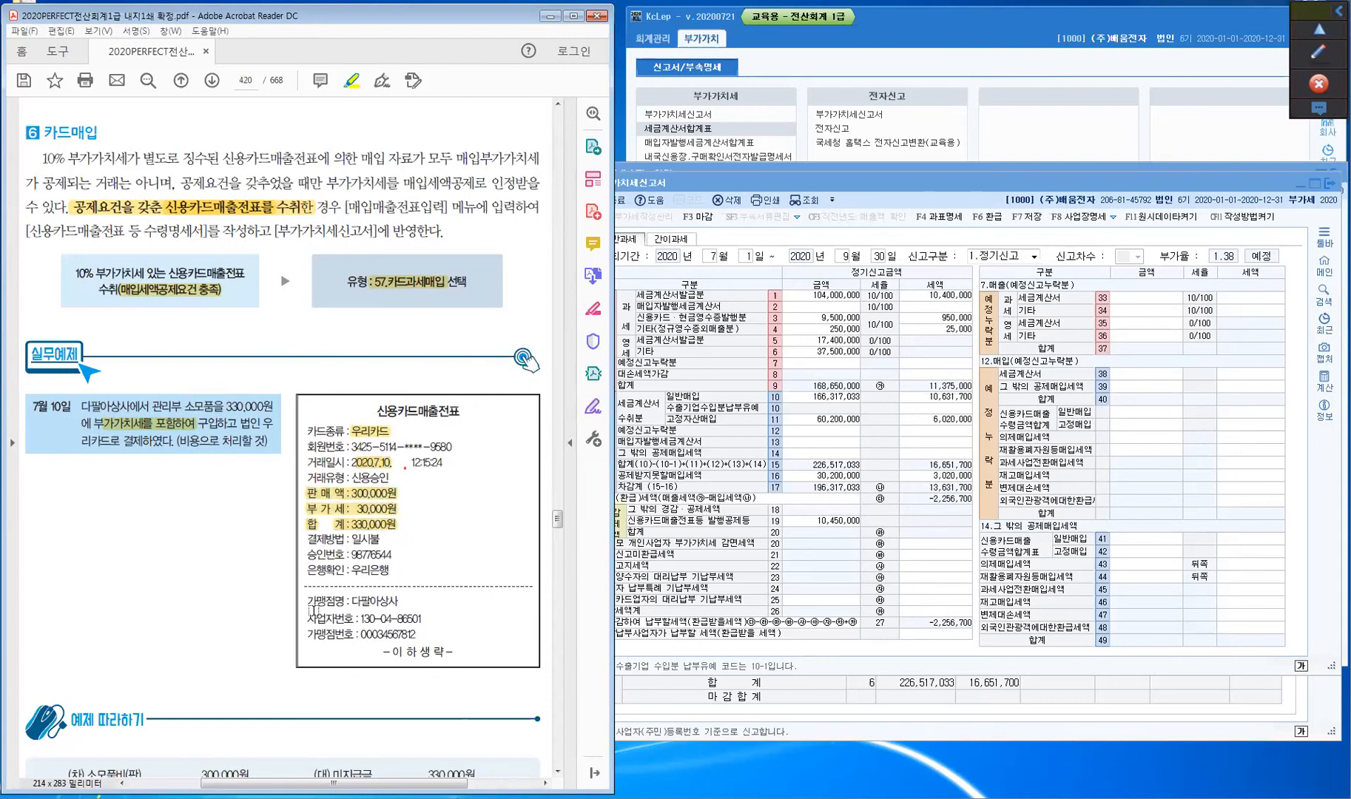
{"action": "left_click_drag", "start_coordinate": [352, 602], "coordinate": [399, 602]}
{"action": "left_click_drag", "start_coordinate": [176, 441], "coordinate": [200, 442]}
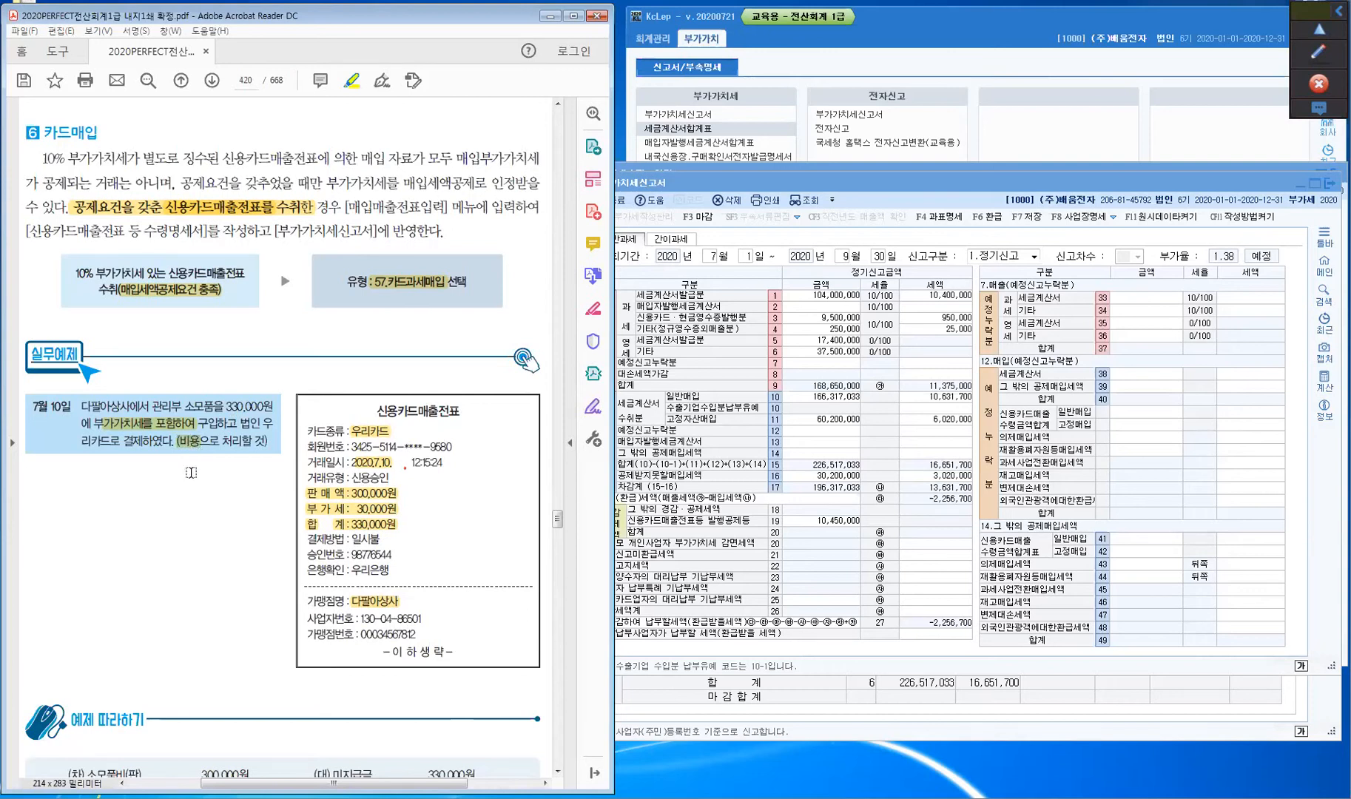
{"action": "left_click_drag", "start_coordinate": [152, 404], "coordinate": [183, 404]}
- Start a July 10 type 57 카과 purchase entry for item 소모품
{"action": "left_click", "coordinate": [740, 798]}
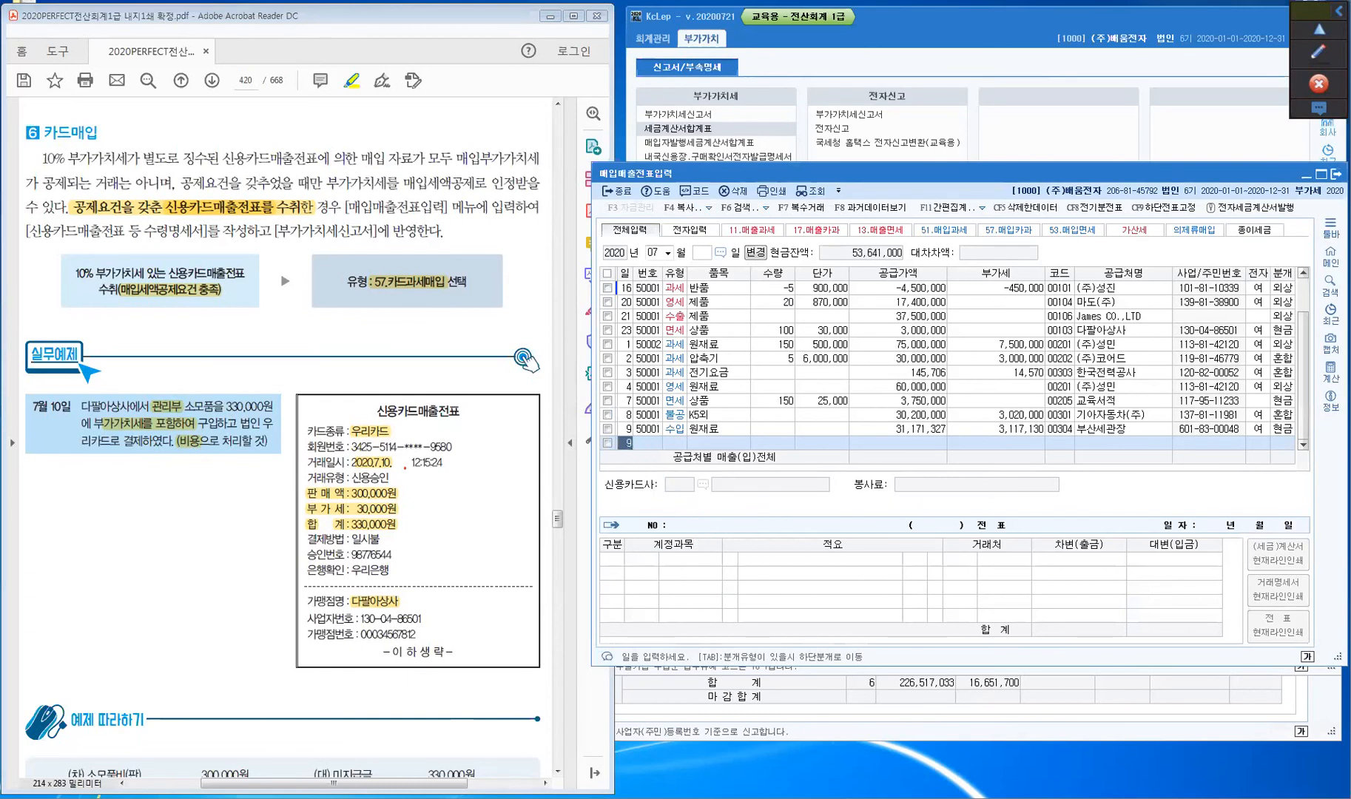
{"action": "type", "text": "10"}
{"action": "key", "text": "Return"}
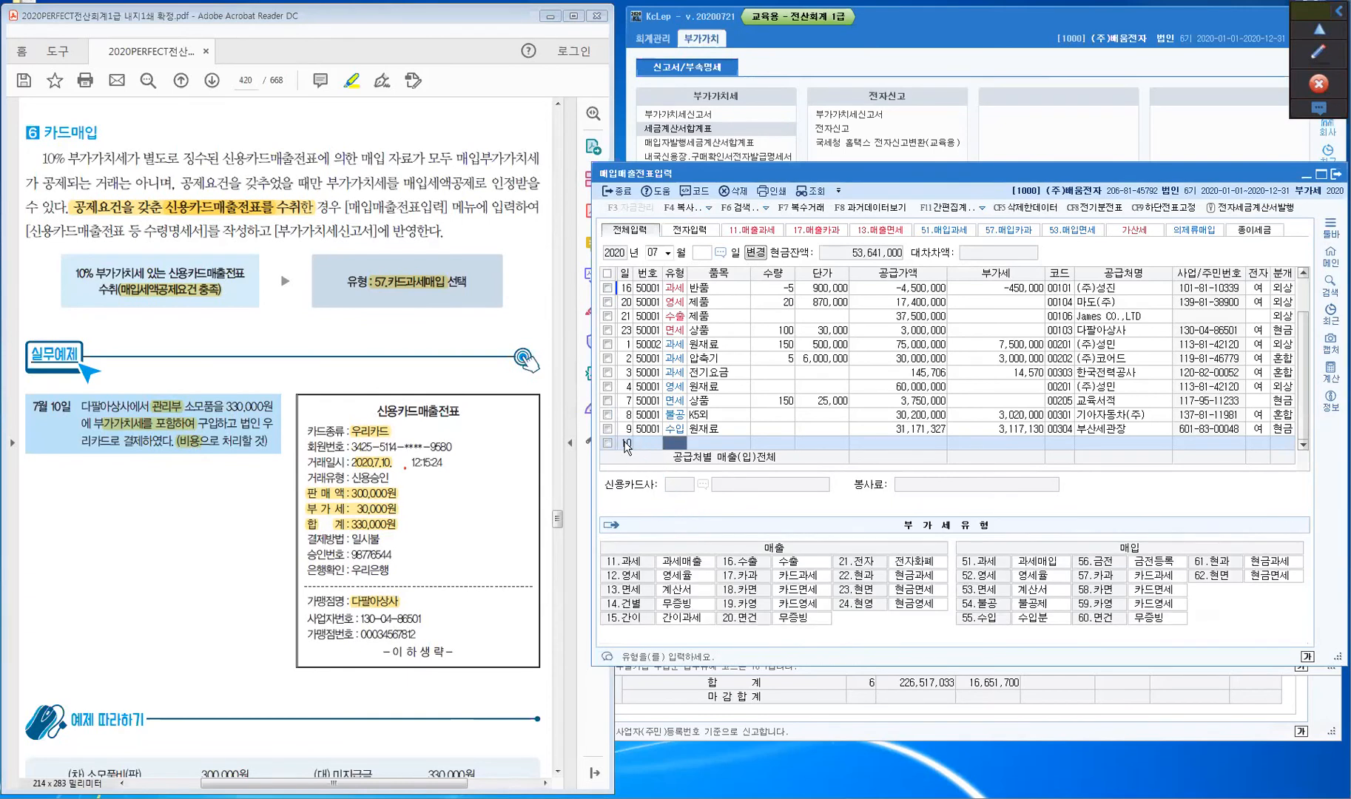
{"action": "type", "text": "57"}
{"action": "key", "text": "Return"}
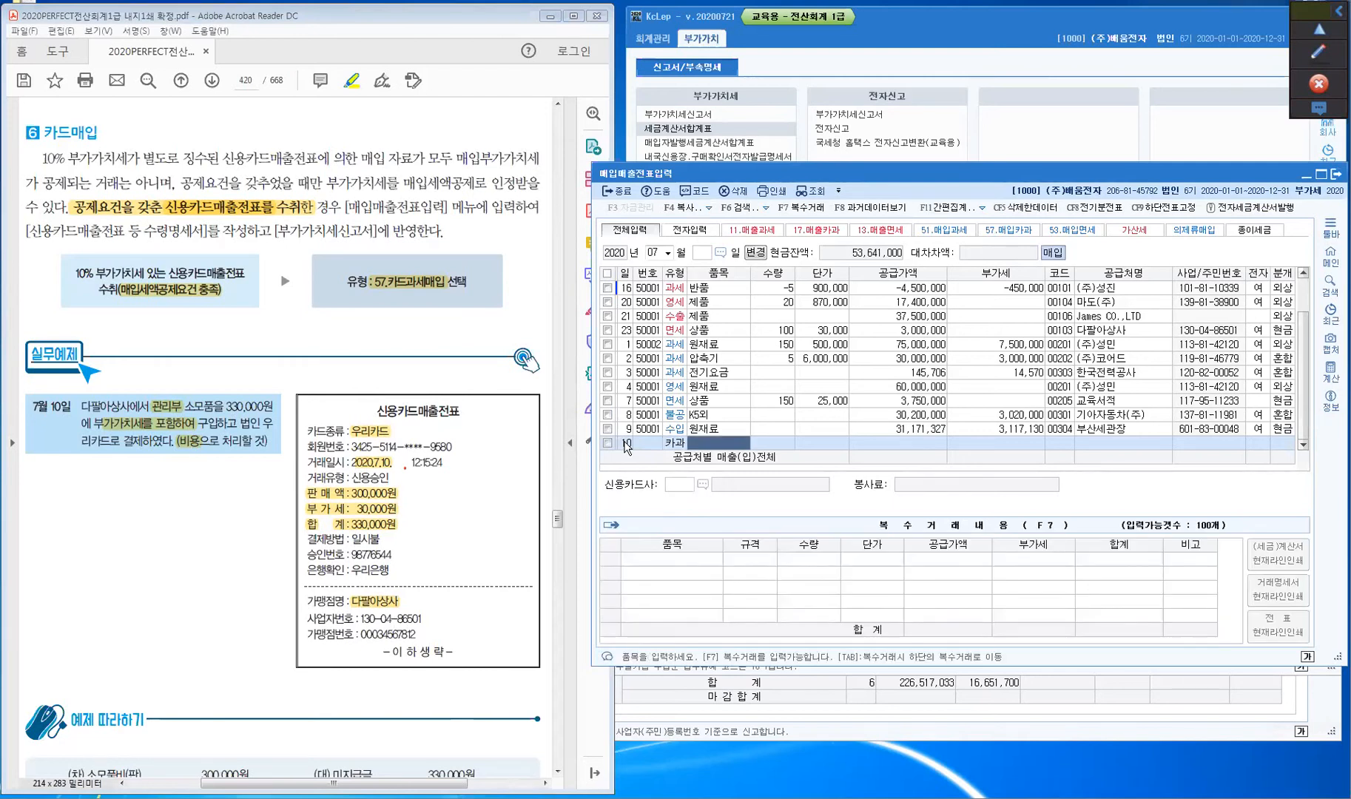
{"action": "type", "text": "소모품"}
{"action": "key", "text": "Return"}
{"action": "key", "text": "Return"}
{"action": "key", "text": "Return"}
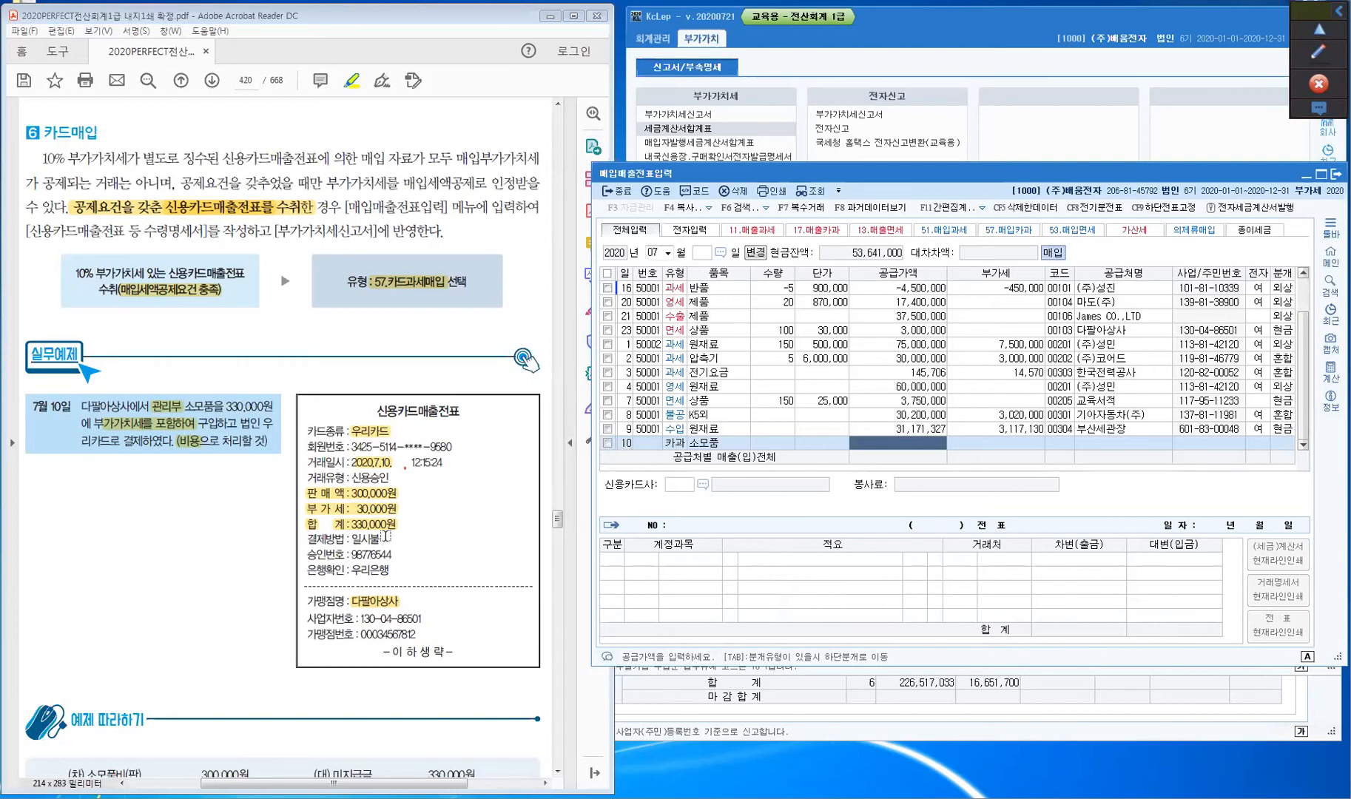
- Enter 330,000 to split into 300,000 supply and 30,000 VAT, then search supplier 다팔
{"action": "key", "text": "ctrl"}
{"action": "key", "text": "ctrl"}
{"action": "type", "text": "3300000"}
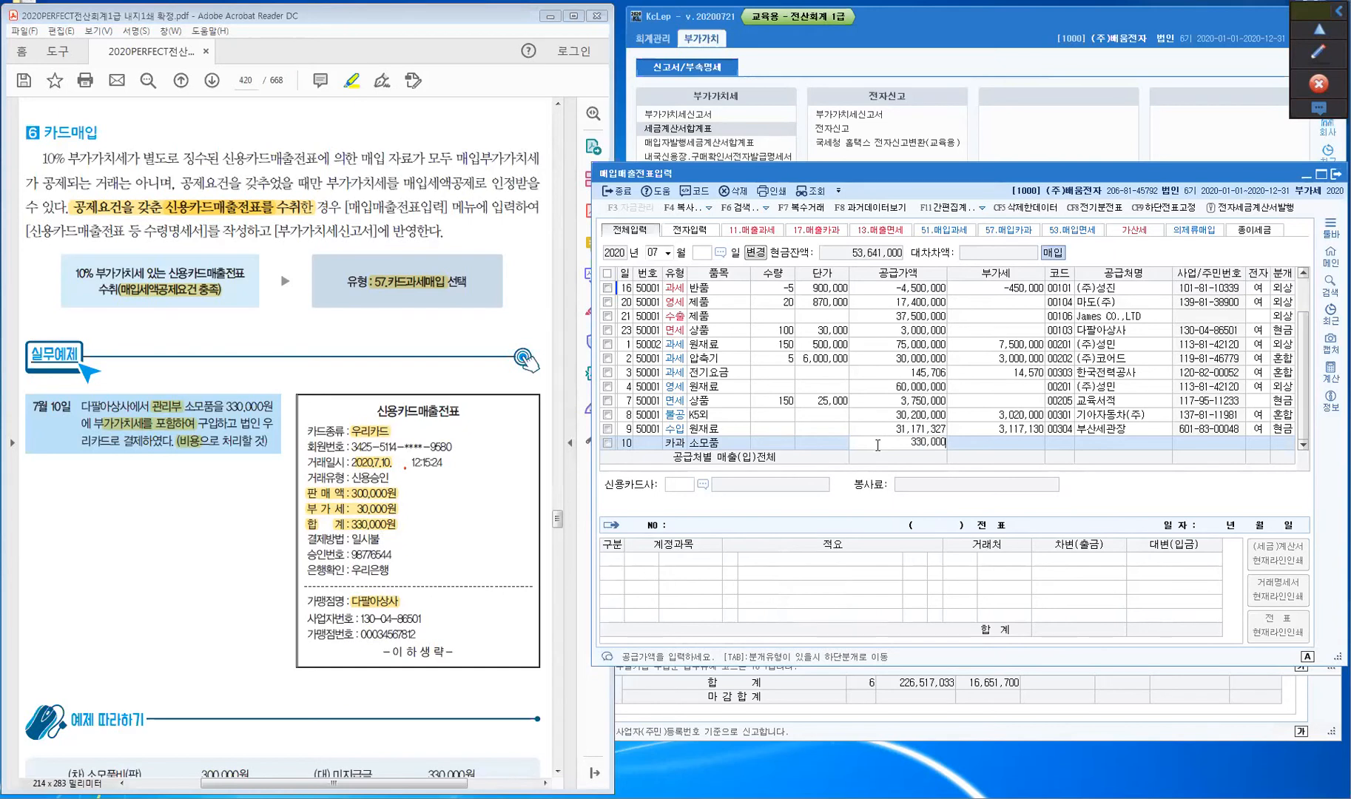
{"action": "key", "text": "Return"}
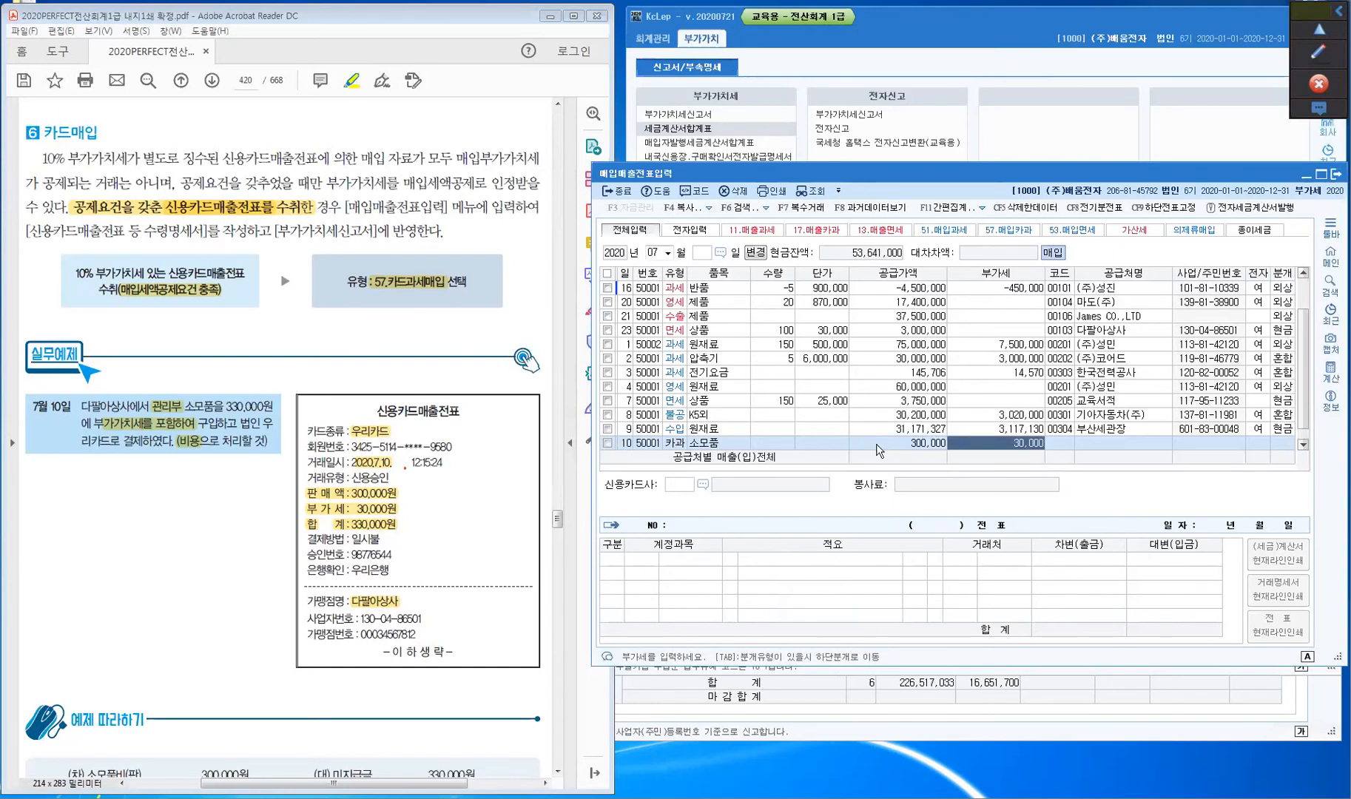
{"action": "key", "text": "Return"}
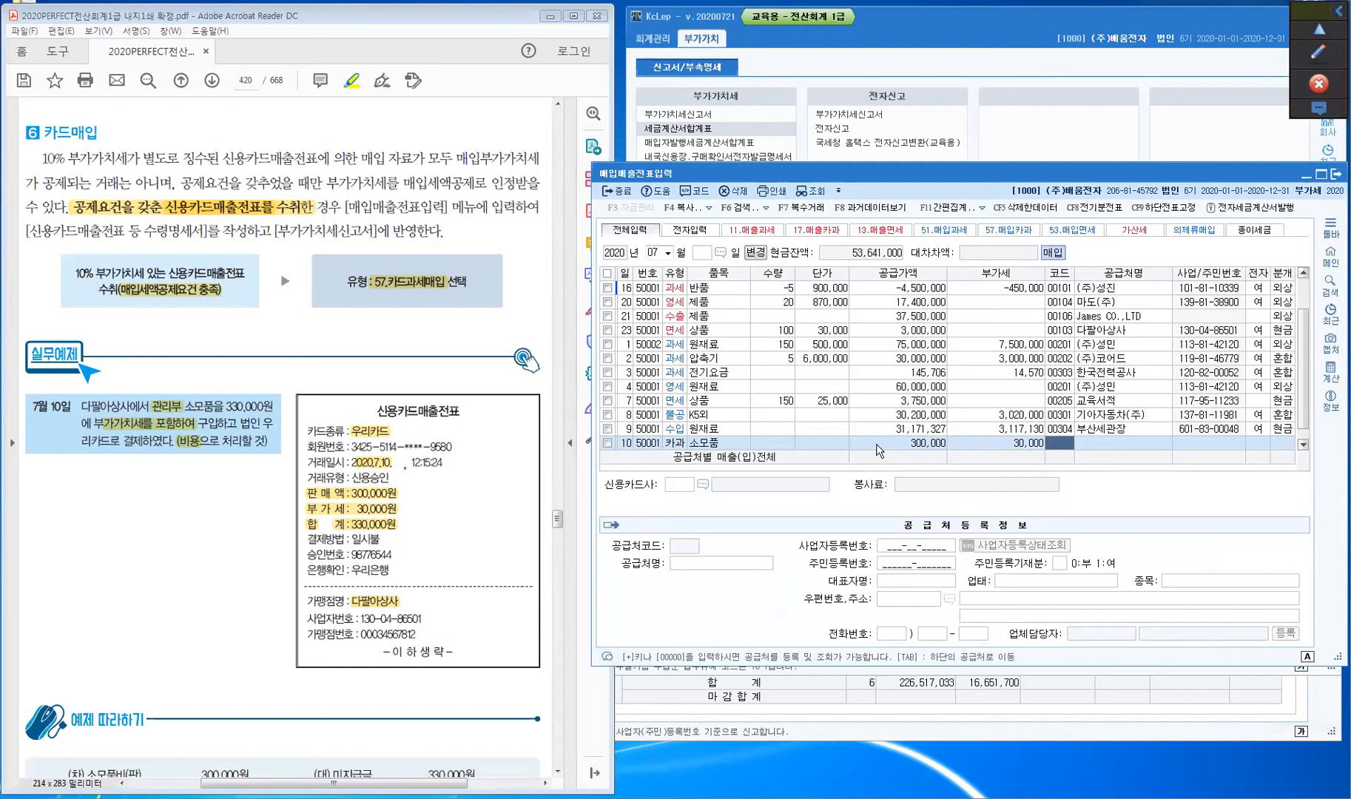
{"action": "type", "text": "다팔"}
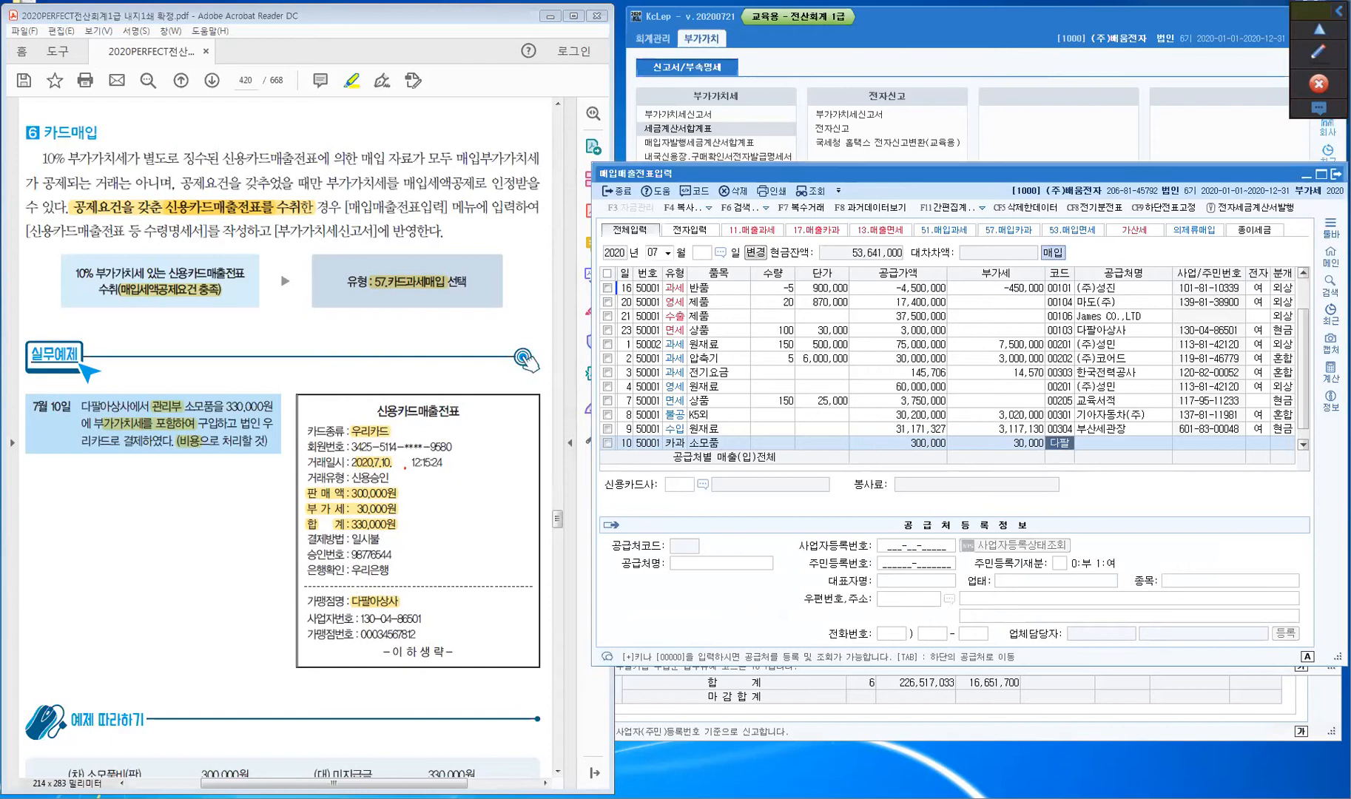
{"action": "key", "text": "Return"}
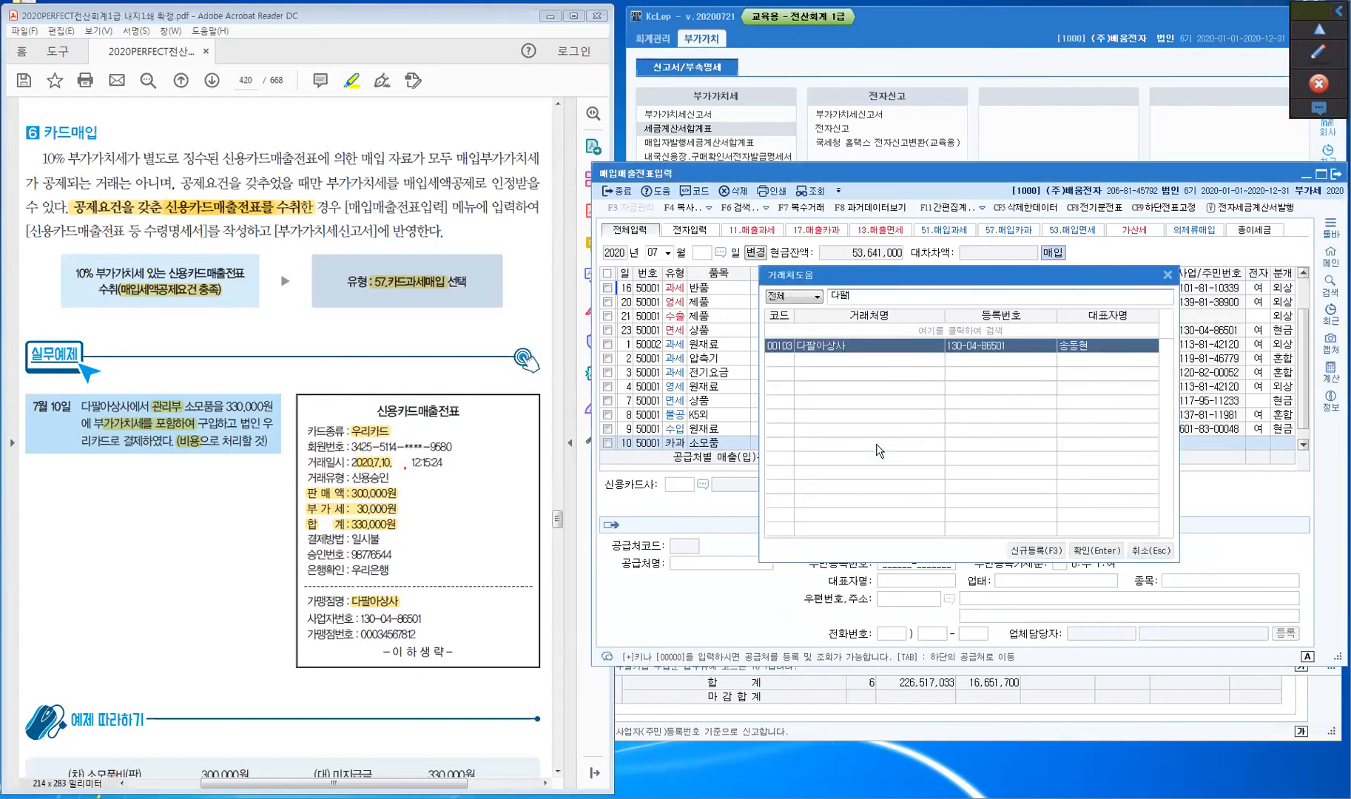
- Set supplier 다팔아상사 and card company 우리카드, and journal the entry as card (4)
{"action": "key", "text": "Return"}
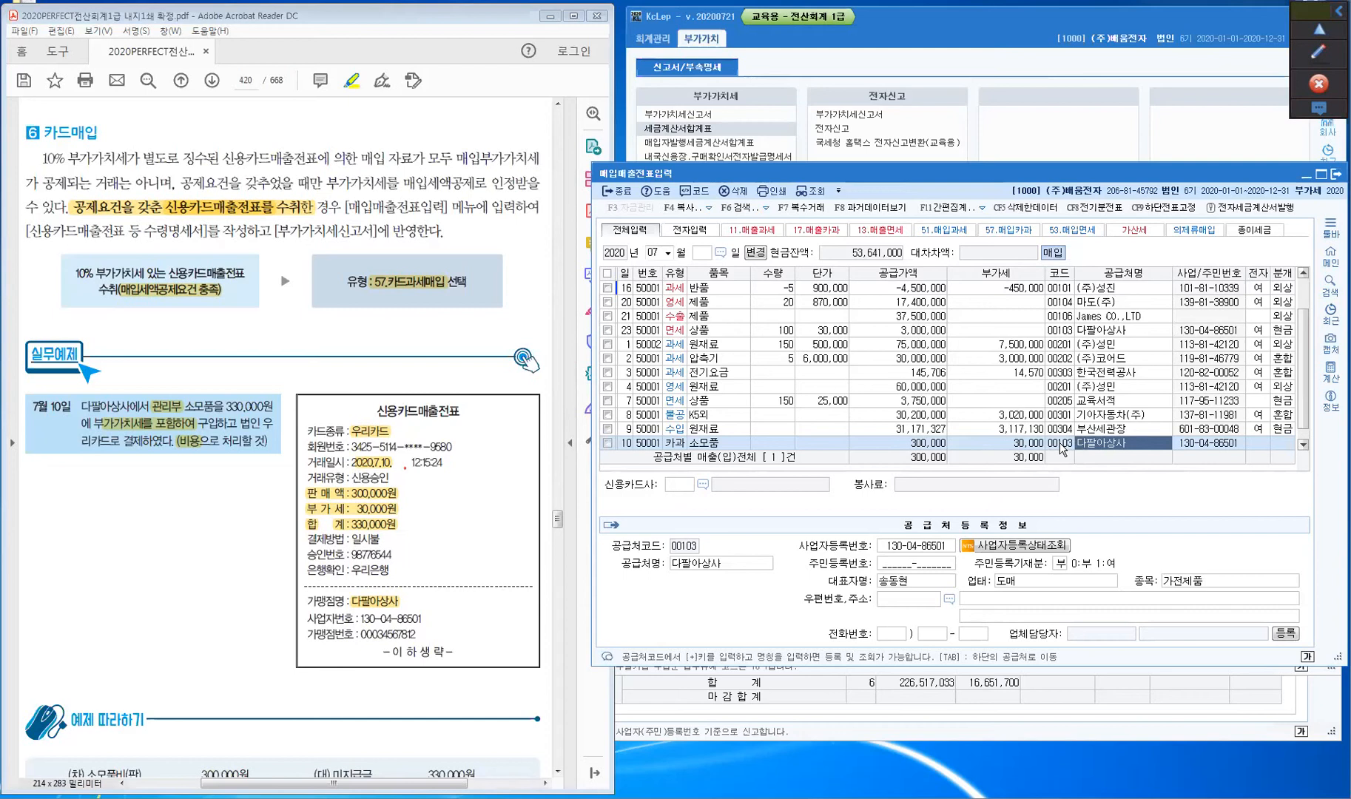
{"action": "key", "text": "ctrl"}
{"action": "key", "text": "ctrl"}
{"action": "key", "text": "Return"}
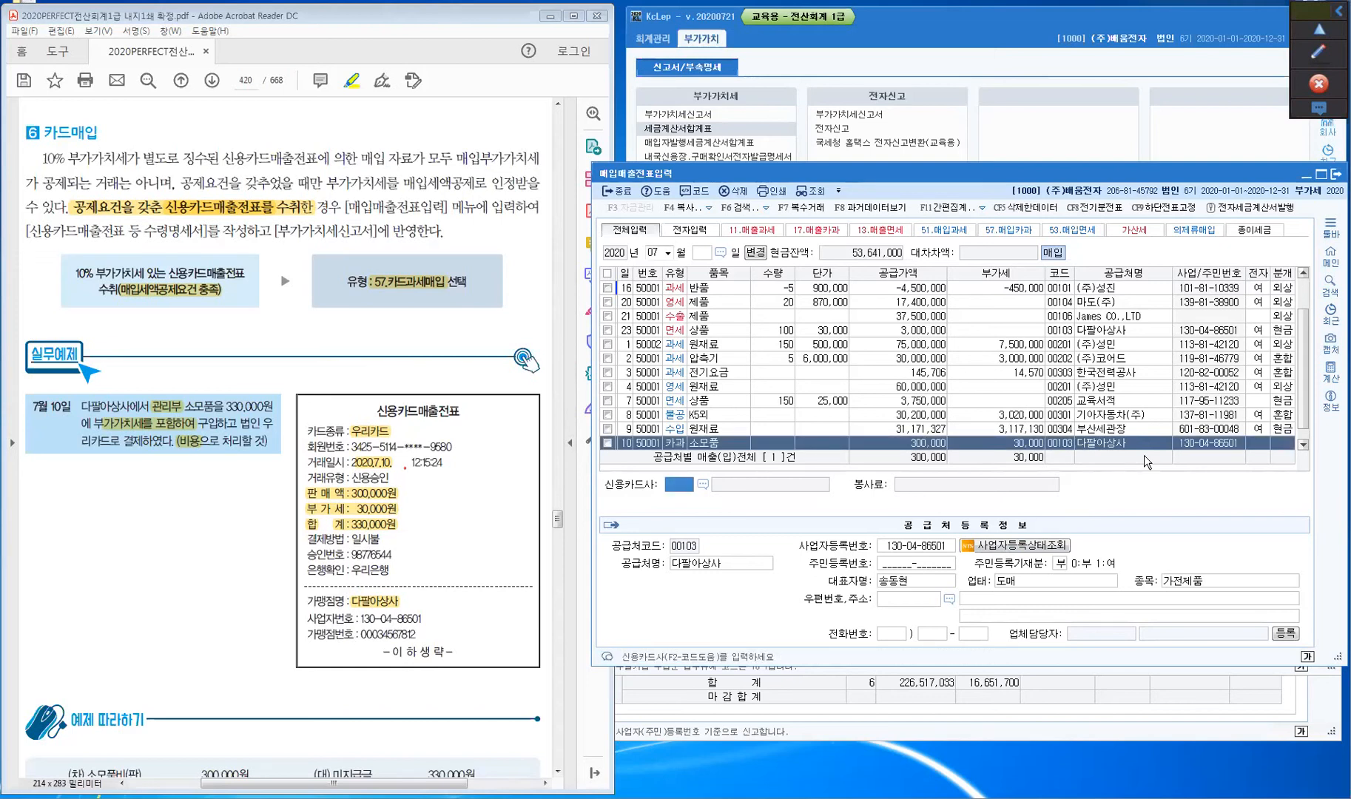
{"action": "key", "text": "F2"}
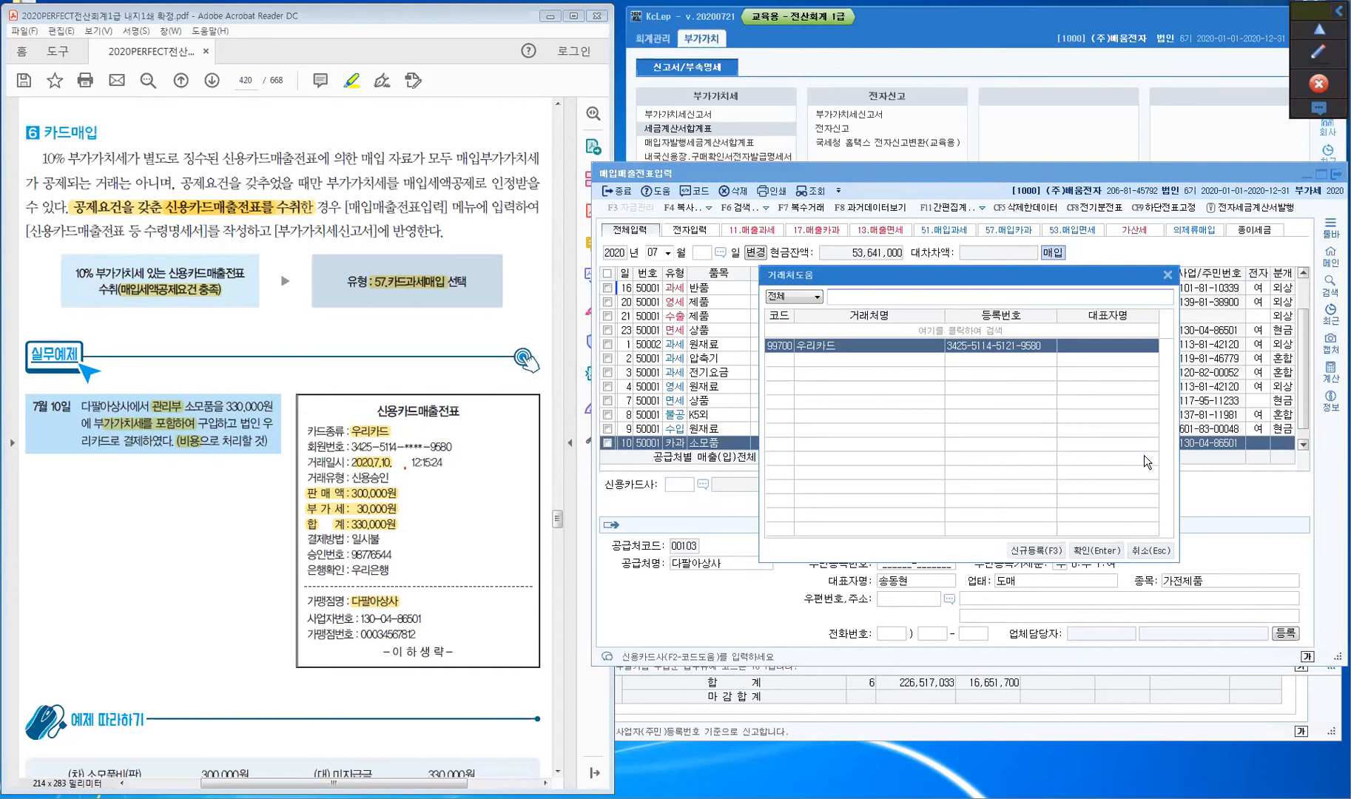
{"action": "key", "text": "Return"}
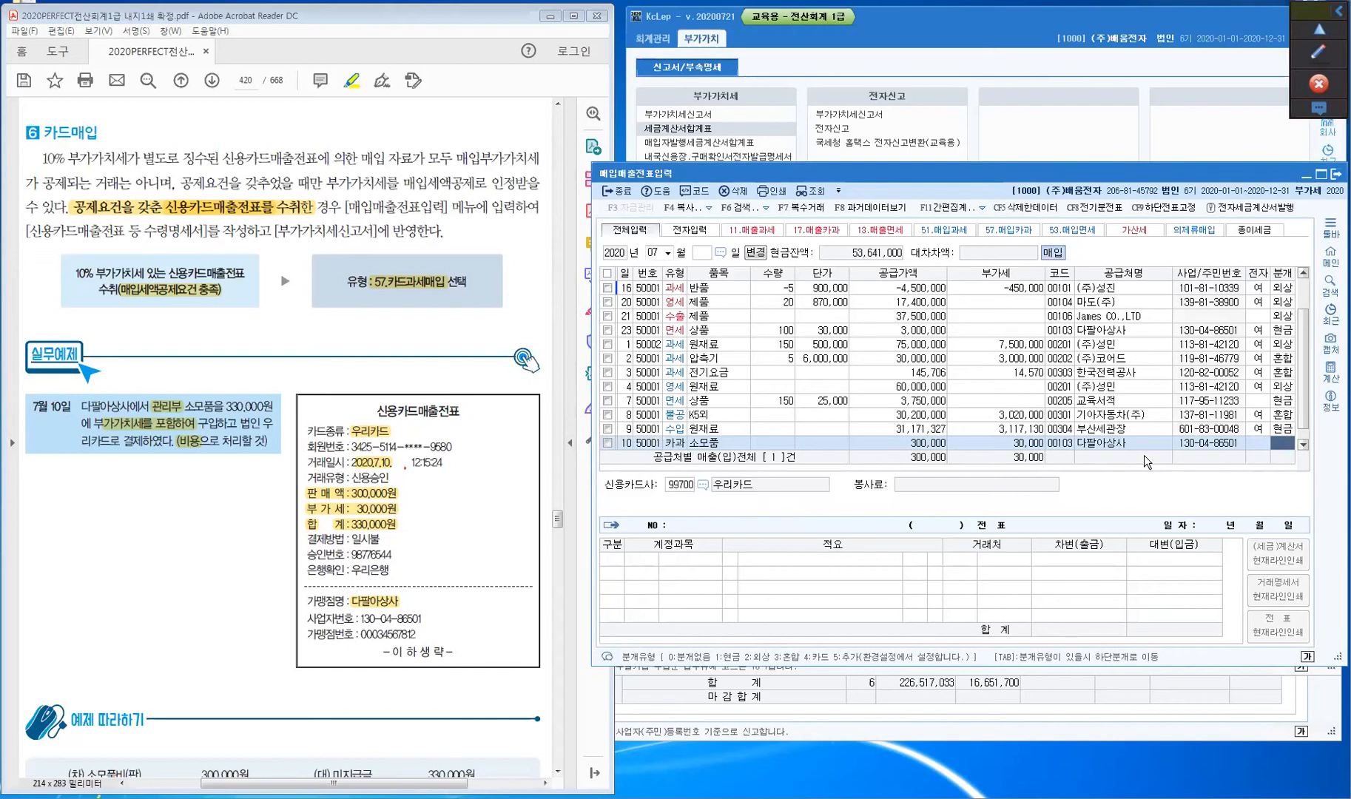
{"action": "type", "text": "4"}
{"action": "key", "text": "Return"}
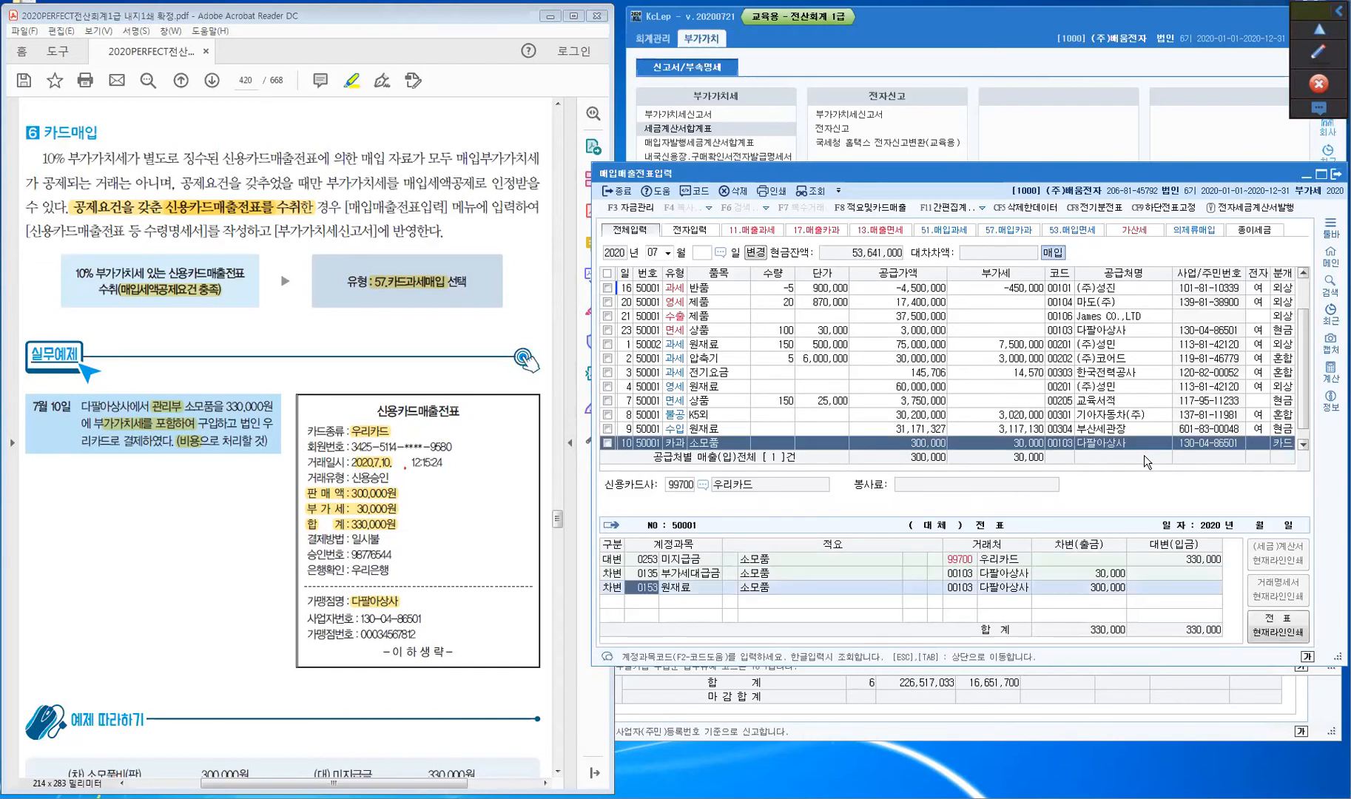
- Replace the 0153 원재료 debit line with 0830 소모품비 for 300,000
{"action": "left_click", "coordinate": [645, 560]}
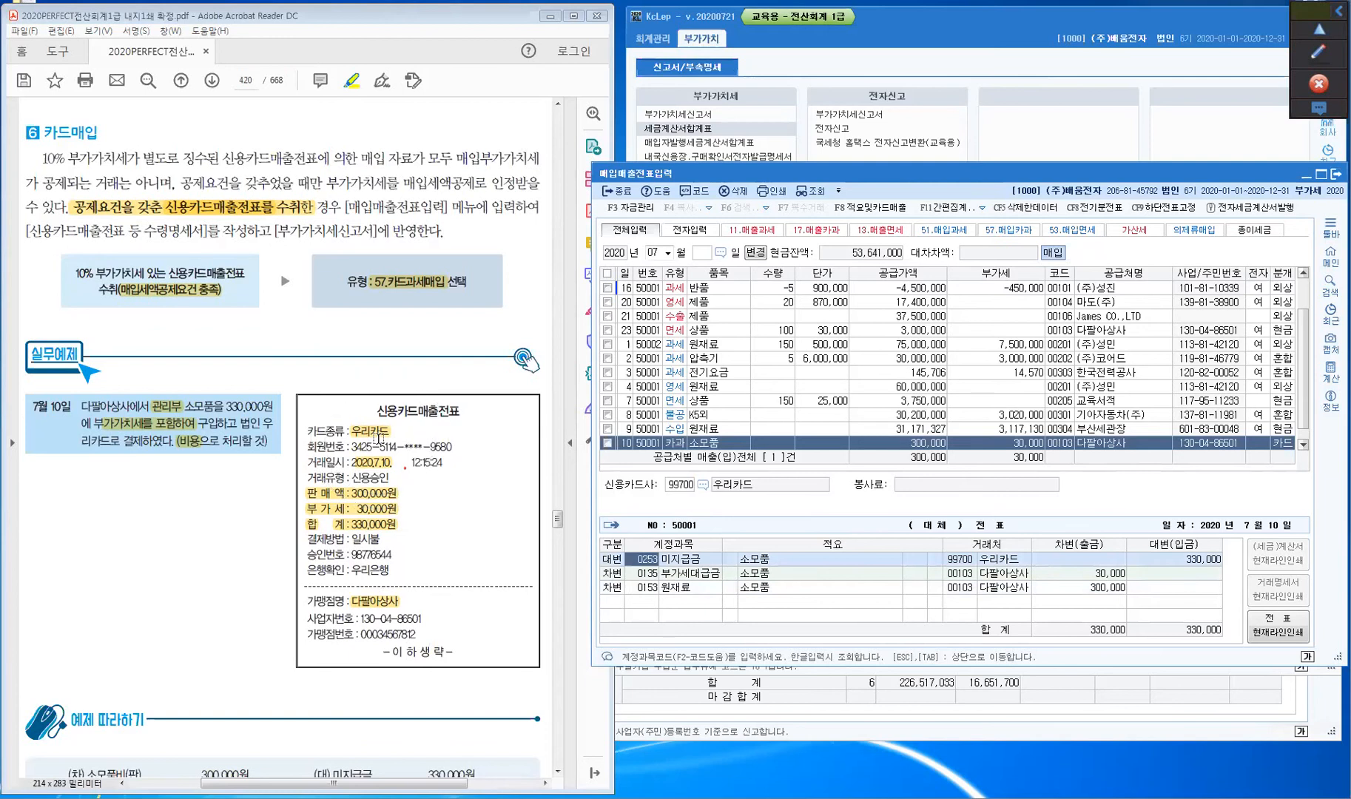
{"action": "key", "text": "ctrl"}
{"action": "key", "text": "ctrl"}
{"action": "left_click", "coordinate": [628, 573]}
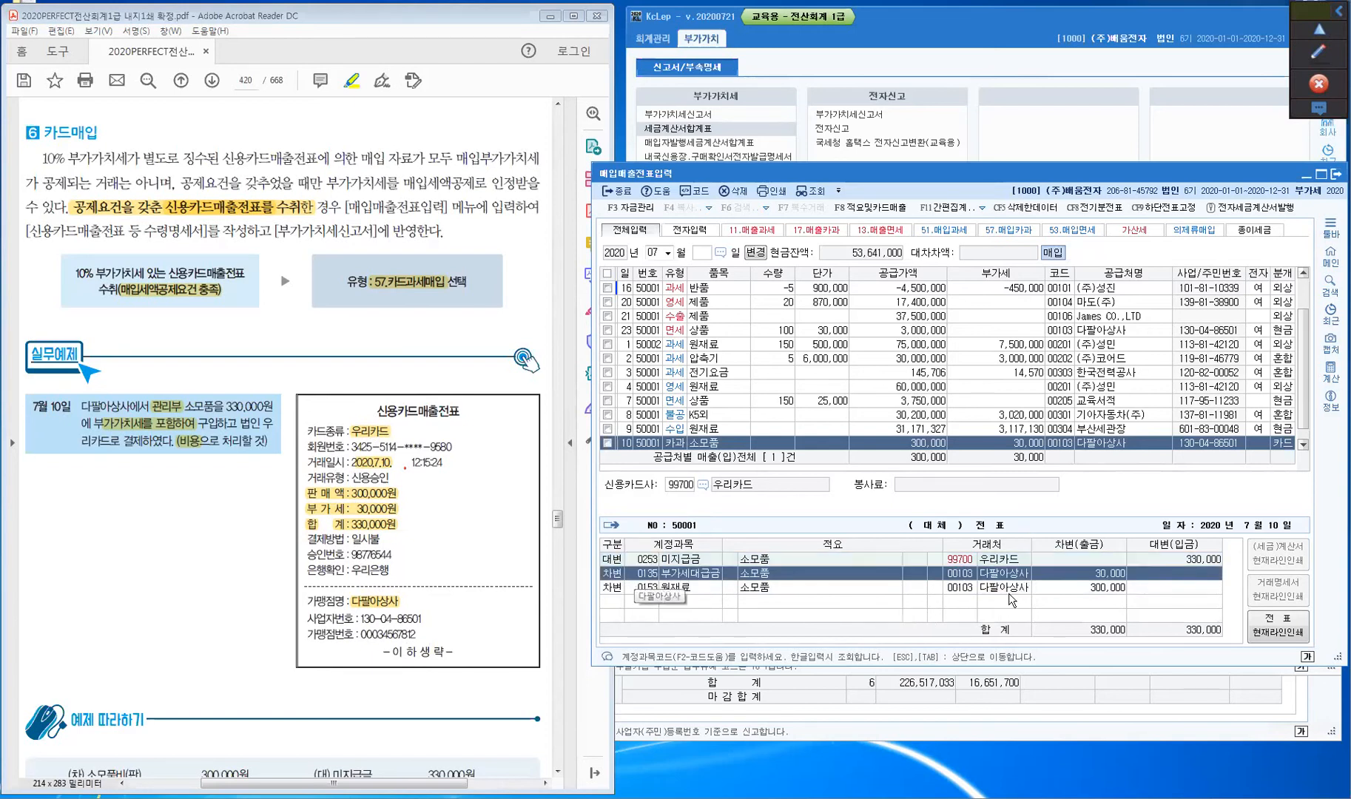
{"action": "left_click", "coordinate": [645, 589]}
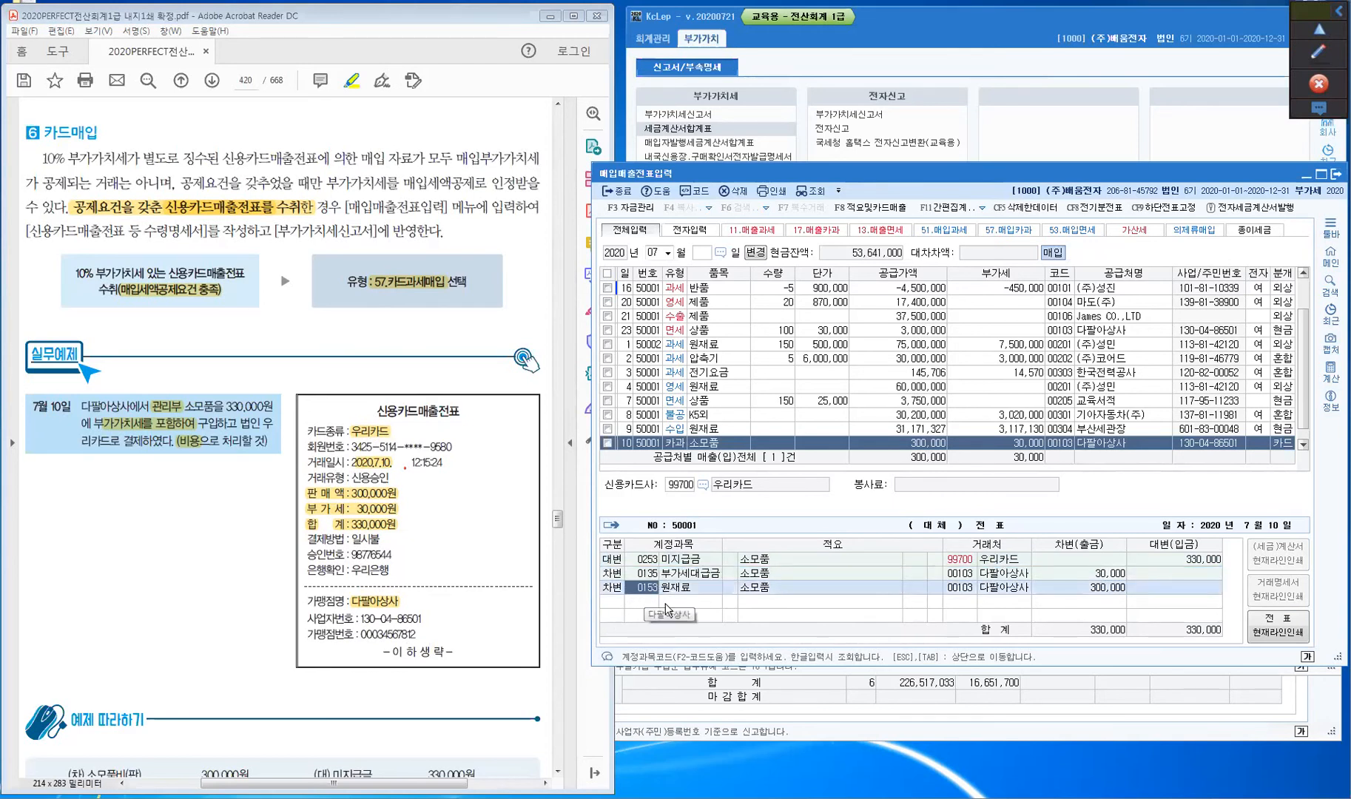
{"action": "type", "text": "소모"}
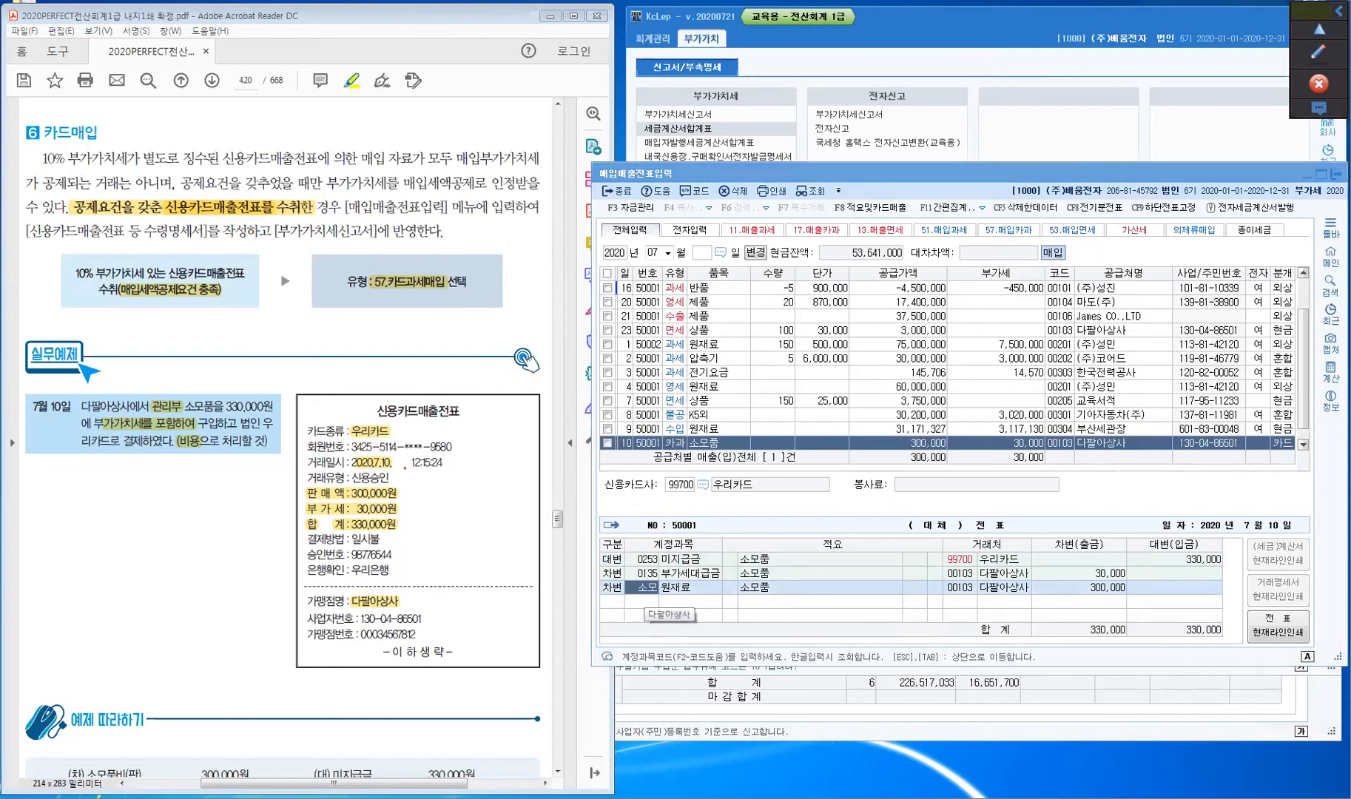
{"action": "key", "text": "Return"}
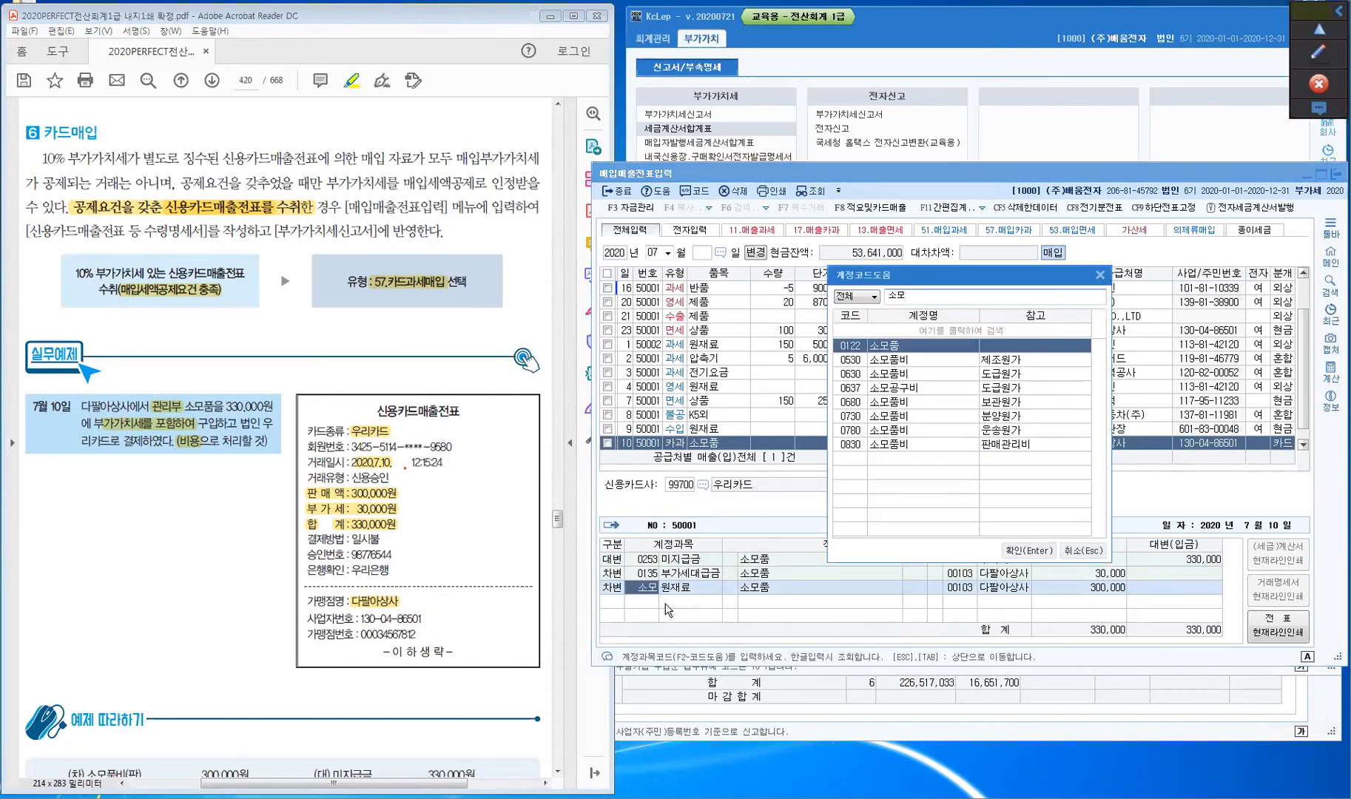
{"action": "key", "text": "Down"}
{"action": "key", "text": "Down"}
{"action": "key", "text": "Down"}
{"action": "key", "text": "Down"}
{"action": "key", "text": "Down"}
{"action": "key", "text": "Down"}
{"action": "key", "text": "Down"}
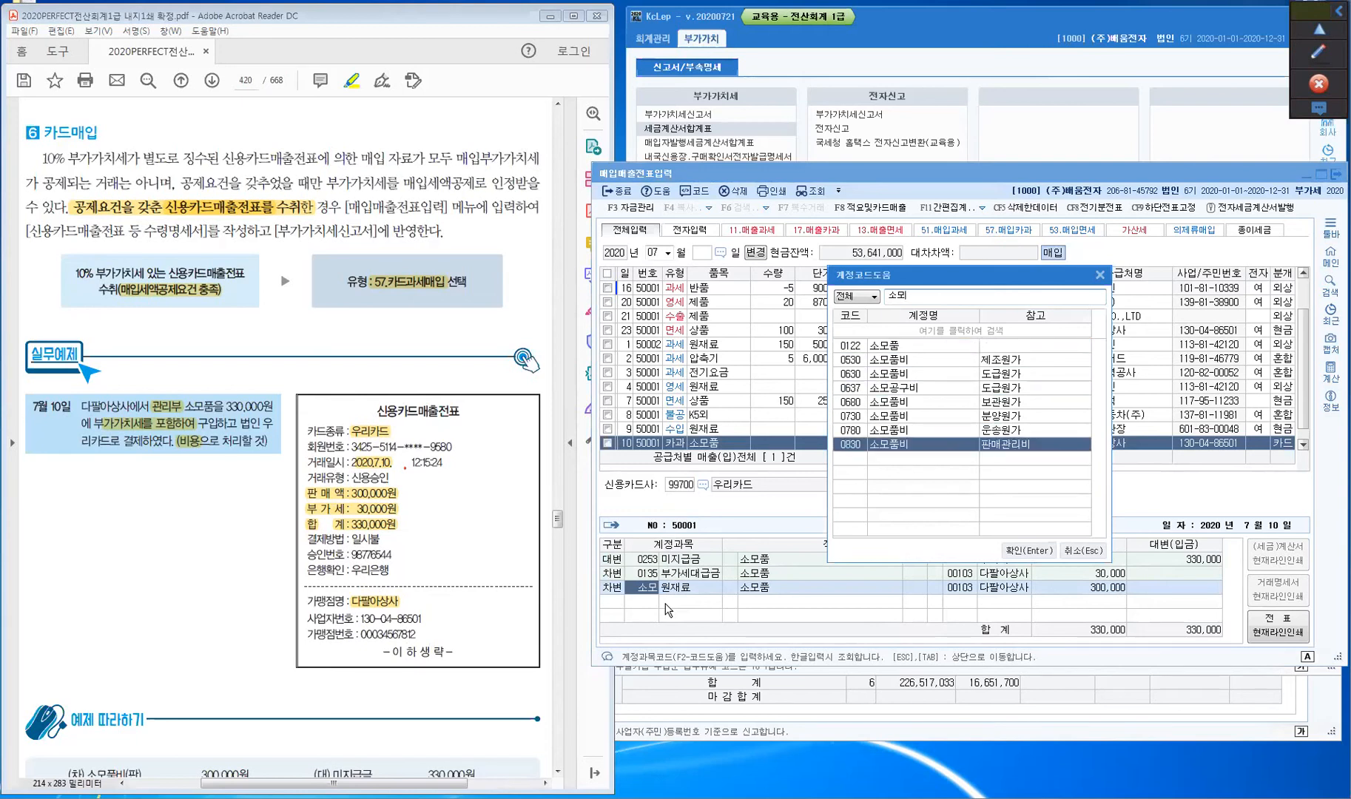
{"action": "key", "text": "Return"}
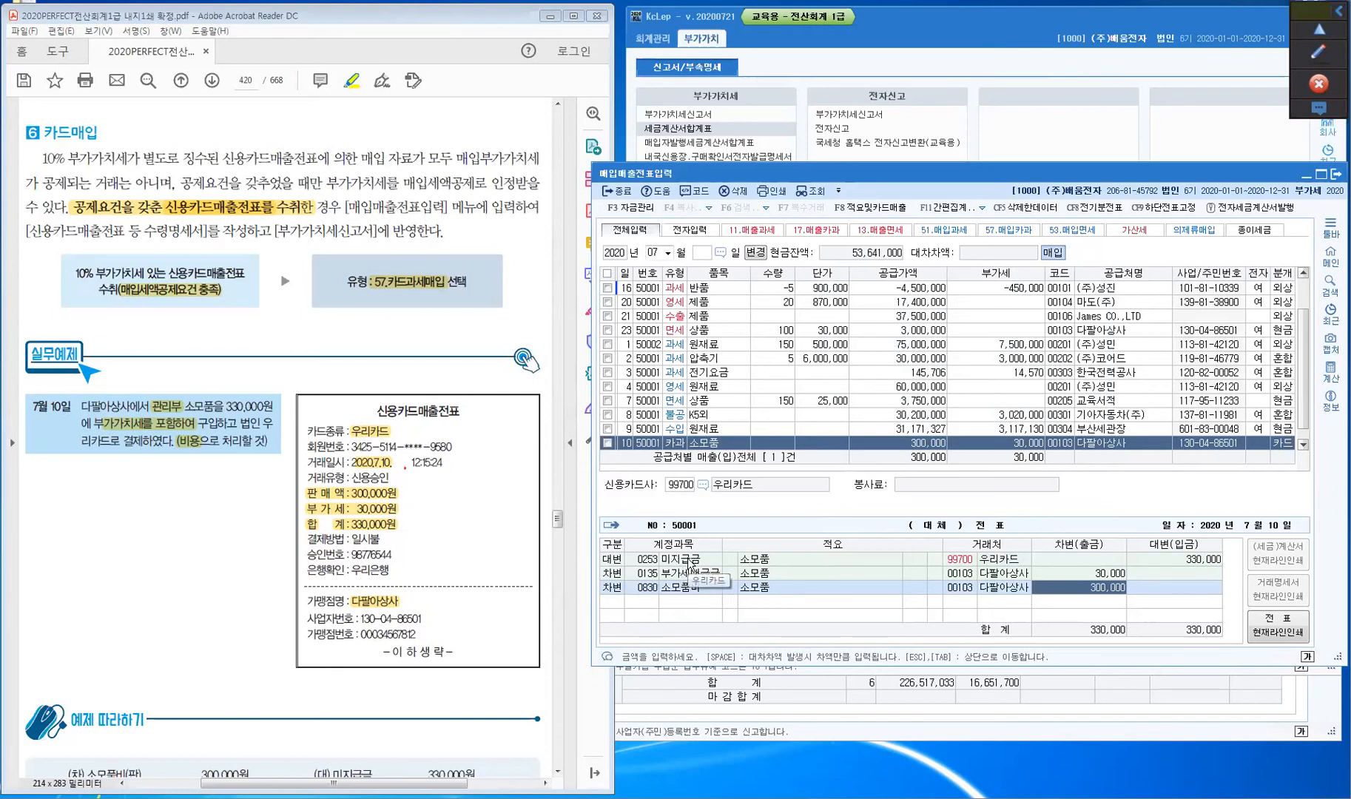
{"action": "left_click", "coordinate": [648, 561]}
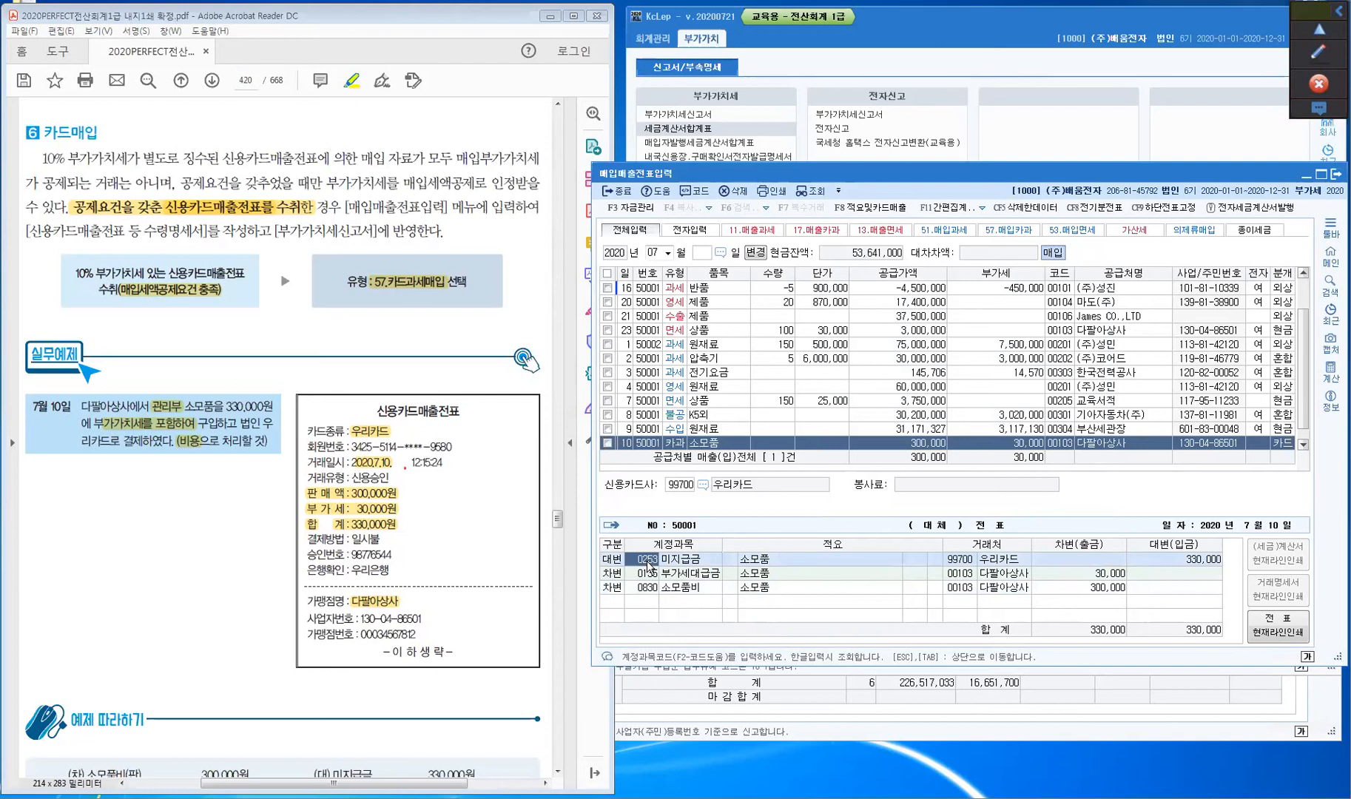
- Highlight the cash-receipt condition, blue-box deductibility note, amount lines and (지출증빙용) label
{"action": "left_click", "coordinate": [238, 555]}
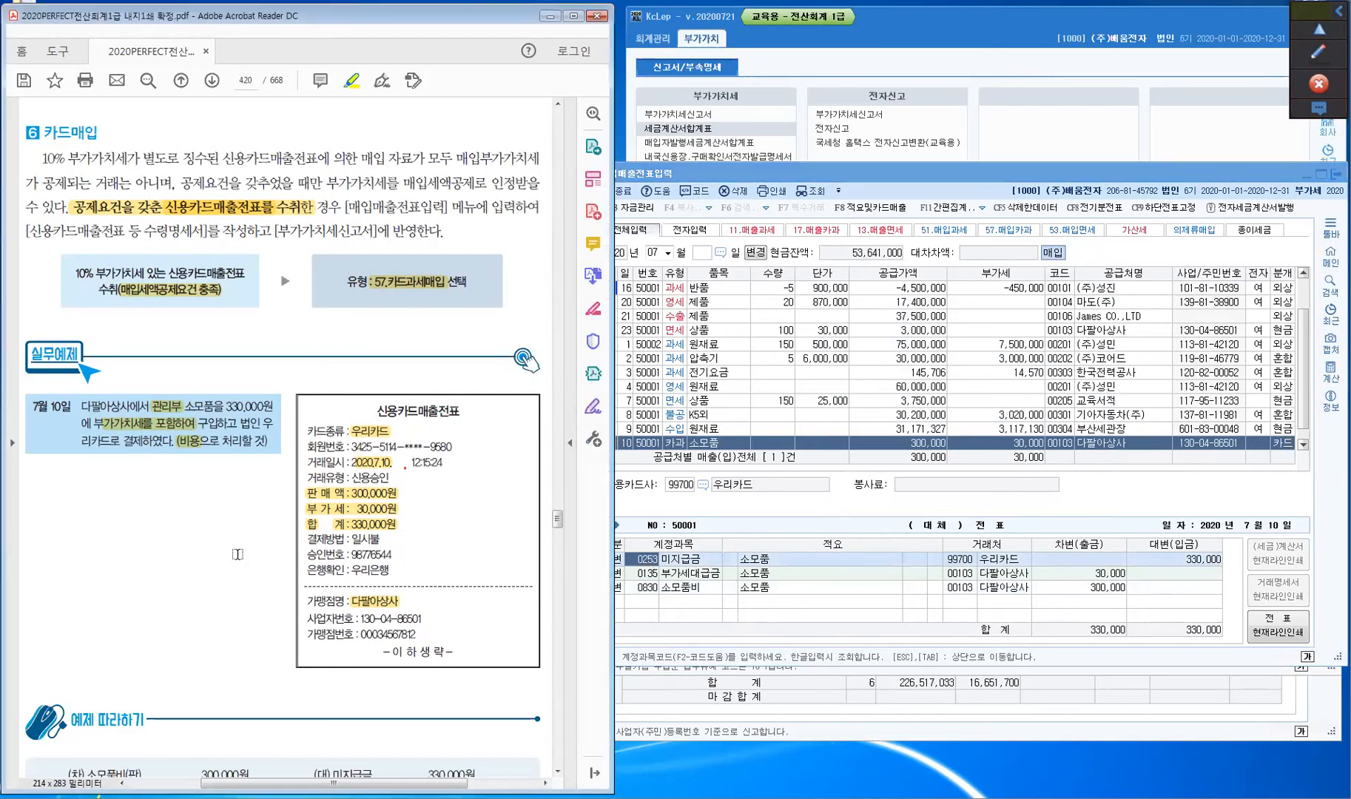
{"action": "scroll", "coordinate": [237, 554], "scroll_direction": "down", "scroll_amount": 2}
{"action": "scroll", "coordinate": [237, 554], "scroll_direction": "down", "scroll_amount": 20}
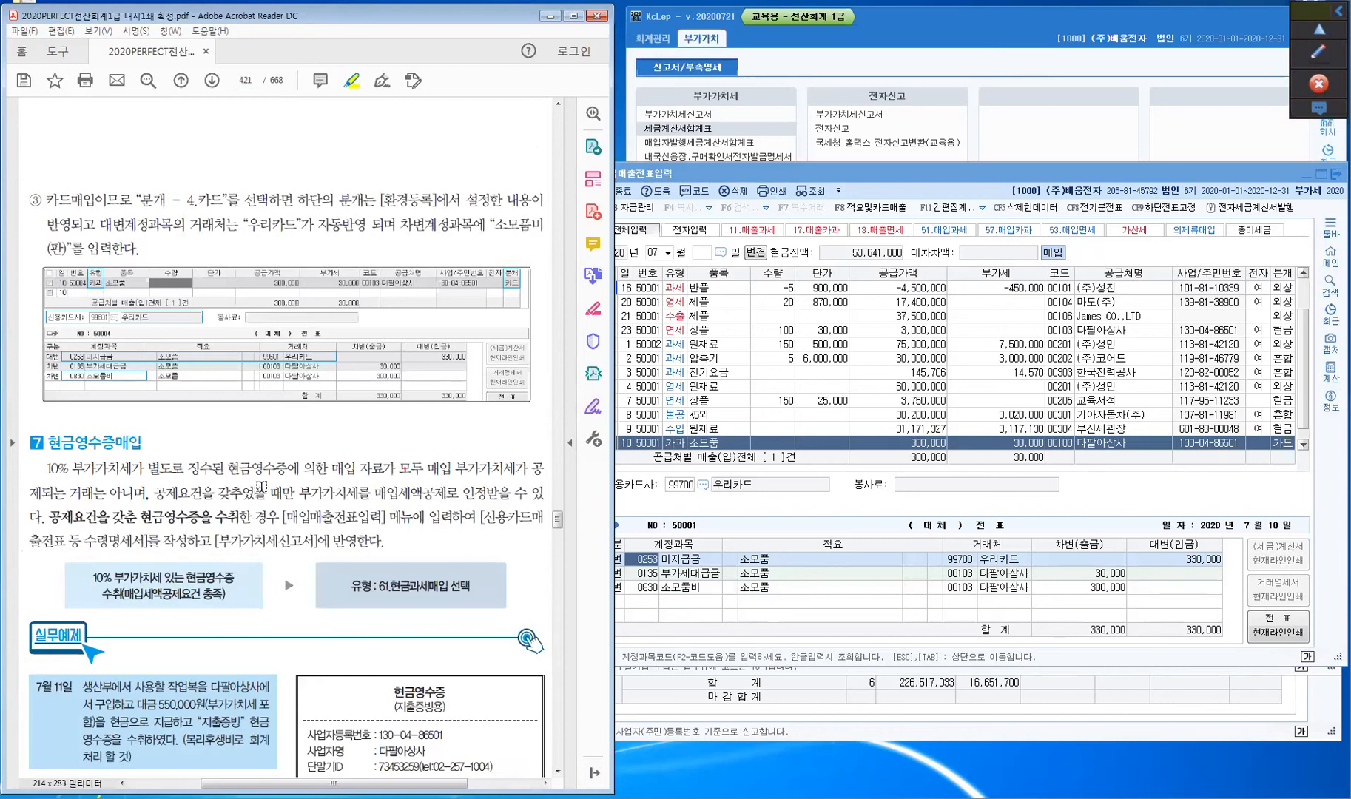
{"action": "scroll", "coordinate": [259, 489], "scroll_direction": "down", "scroll_amount": 3}
{"action": "scroll", "coordinate": [263, 486], "scroll_direction": "down", "scroll_amount": 1}
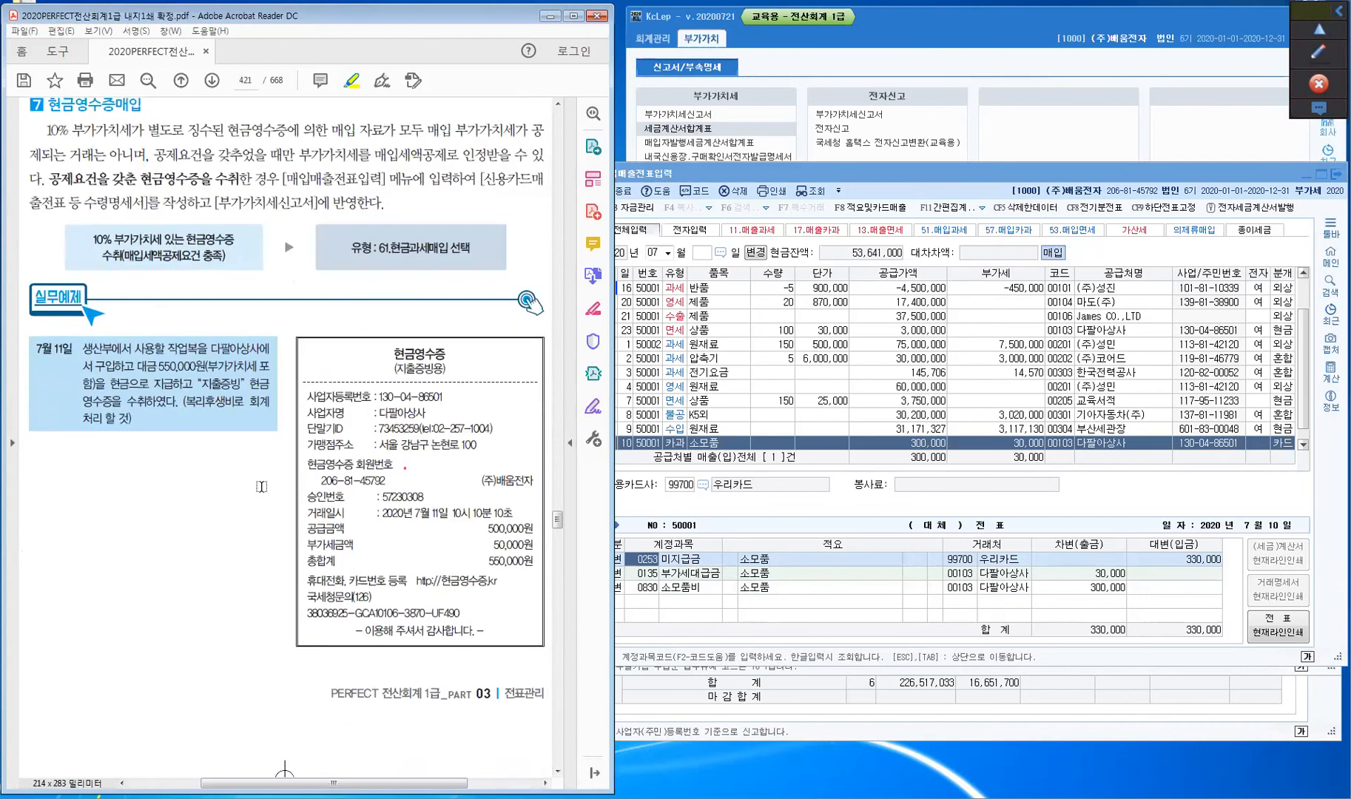
{"action": "scroll", "coordinate": [261, 486], "scroll_direction": "up", "scroll_amount": 1}
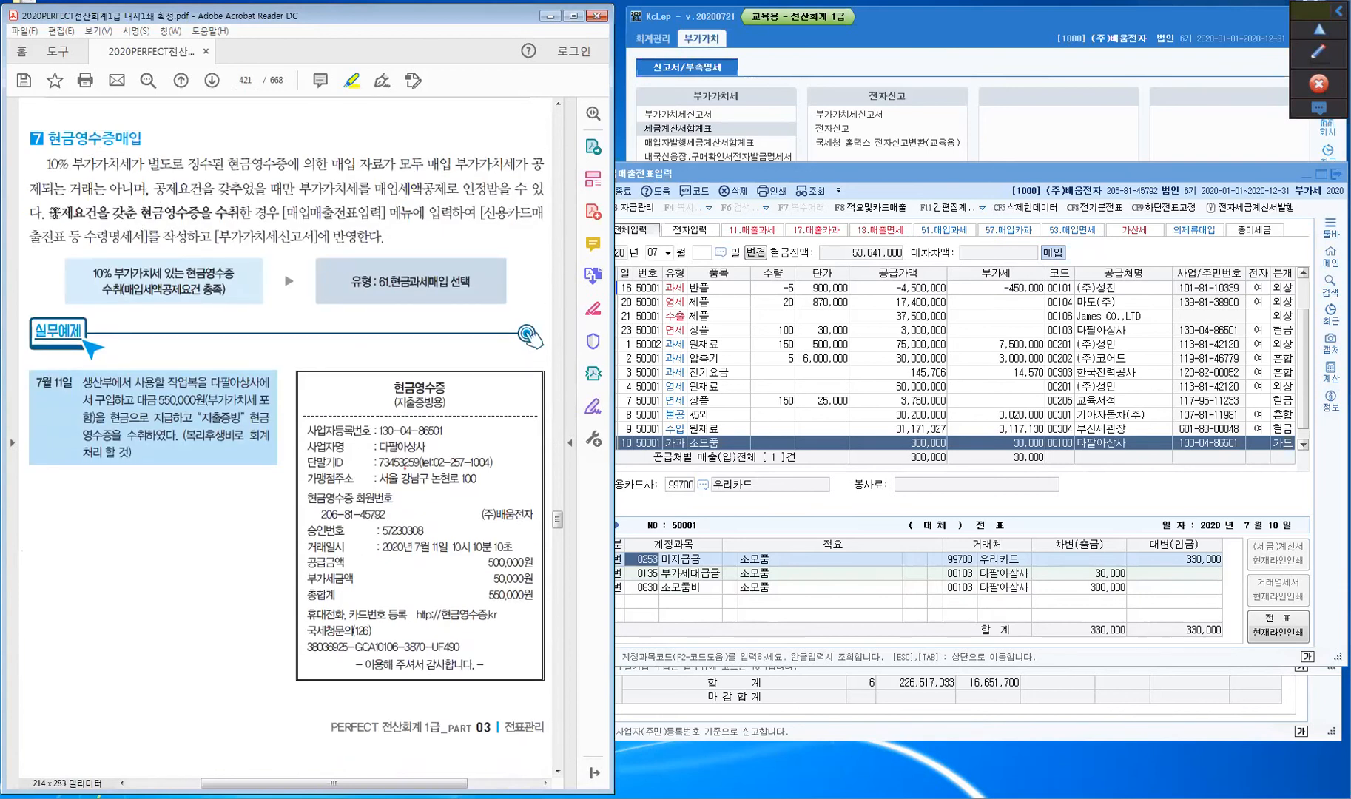
{"action": "left_click_drag", "start_coordinate": [62, 214], "coordinate": [233, 215]}
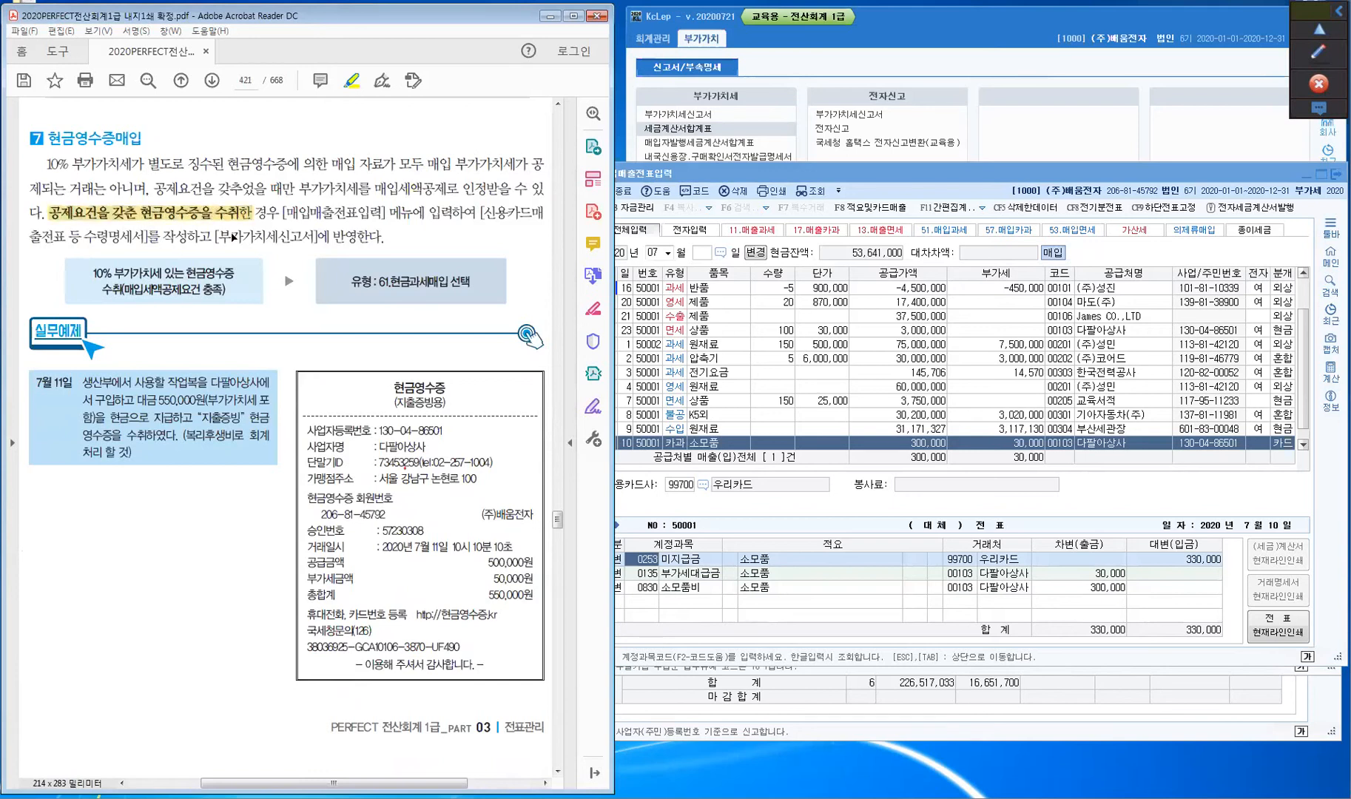
{"action": "left_click_drag", "start_coordinate": [122, 291], "coordinate": [214, 293]}
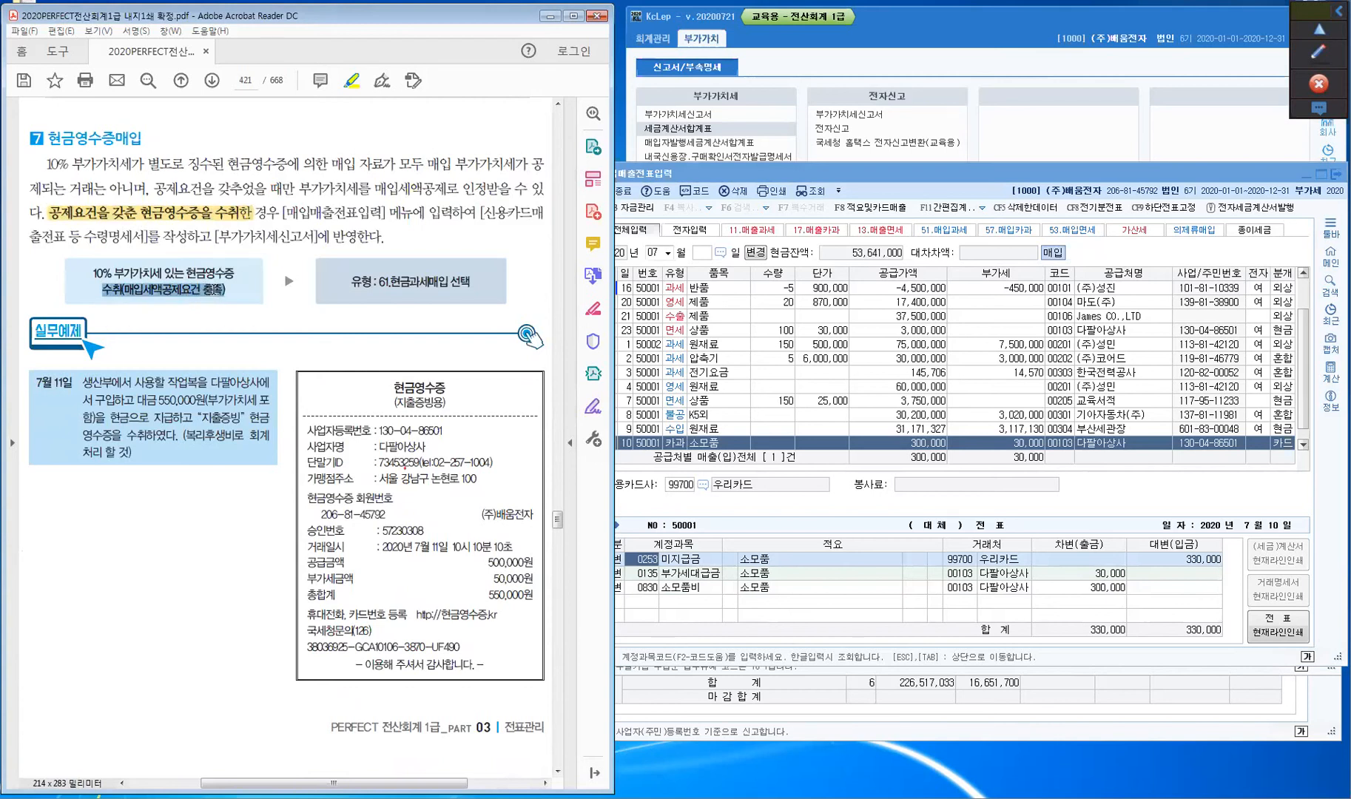
{"action": "left_click_drag", "start_coordinate": [213, 289], "coordinate": [218, 296]}
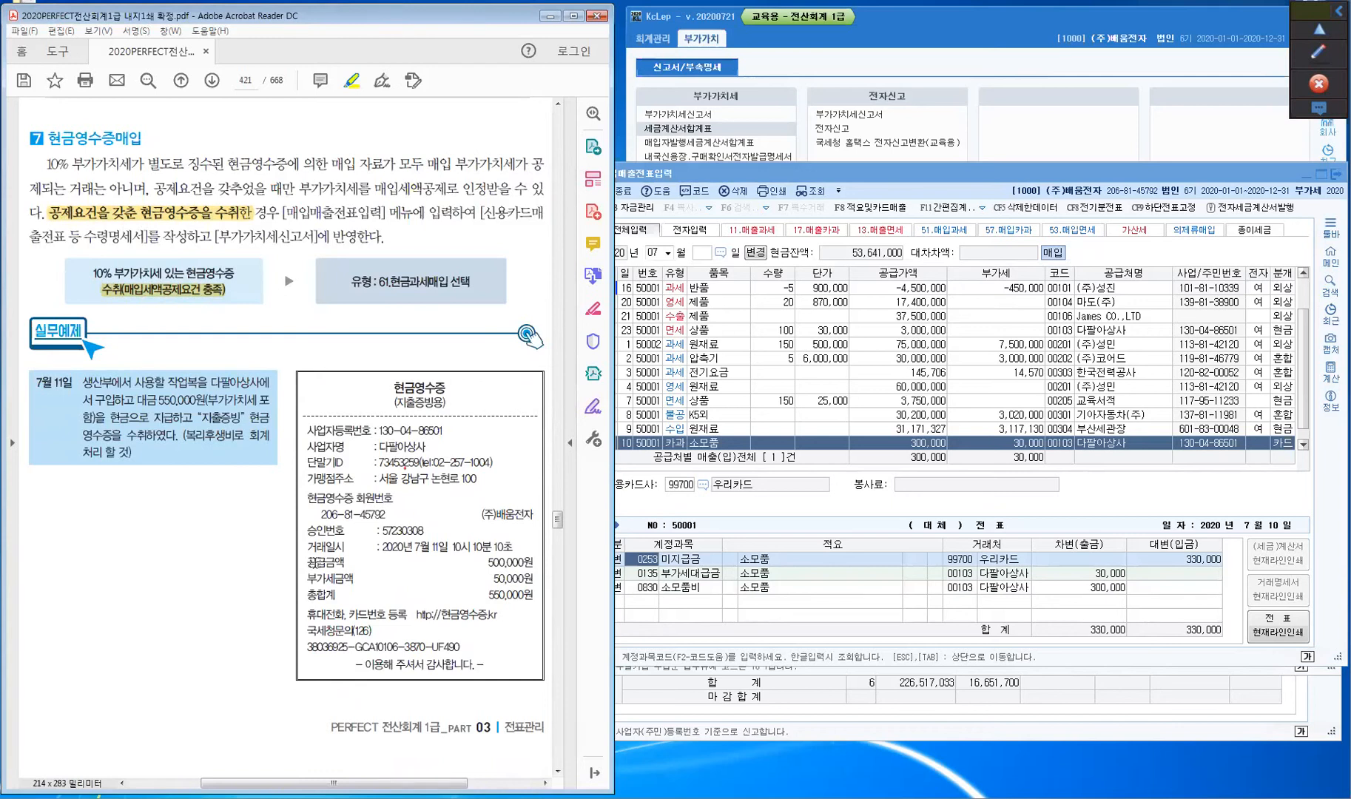
{"action": "left_click_drag", "start_coordinate": [305, 562], "coordinate": [534, 594]}
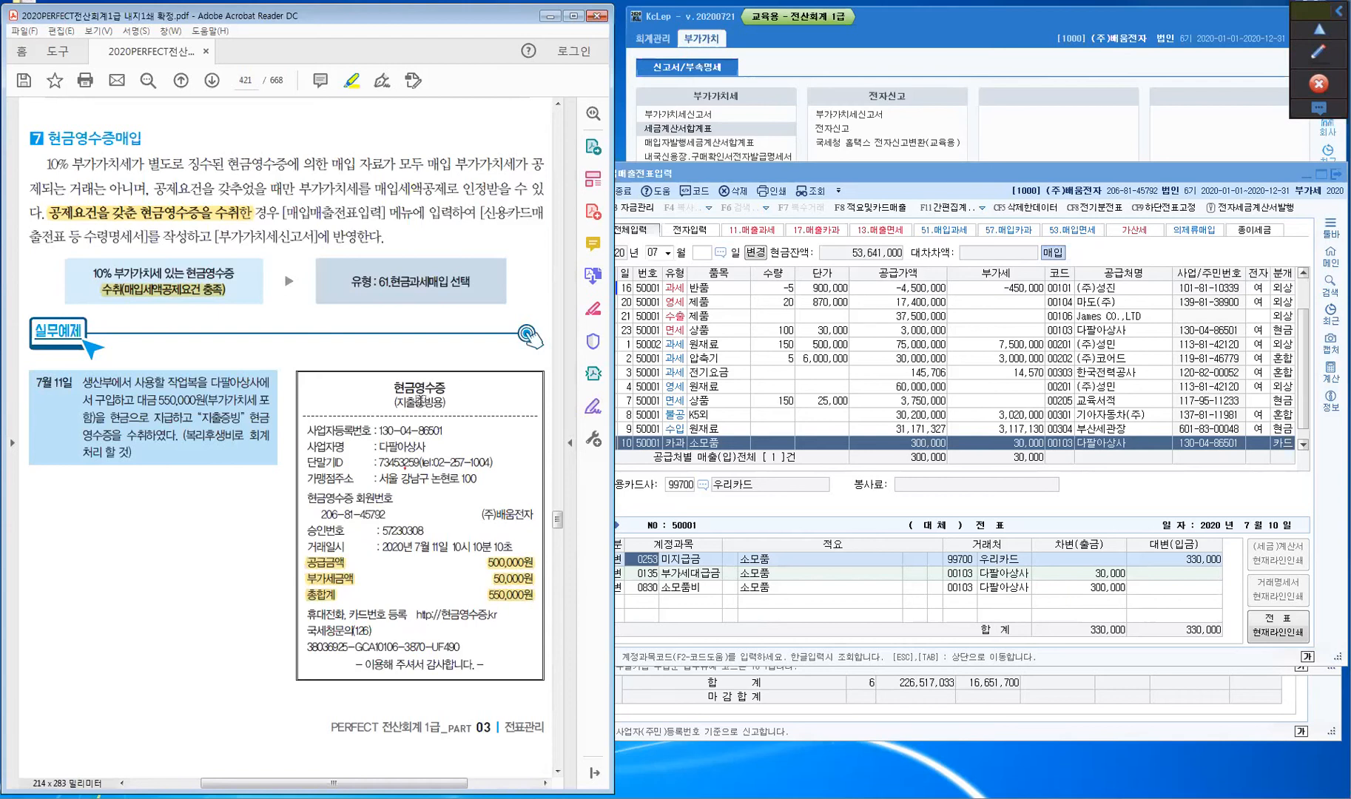
{"action": "left_click_drag", "start_coordinate": [389, 403], "coordinate": [449, 411]}
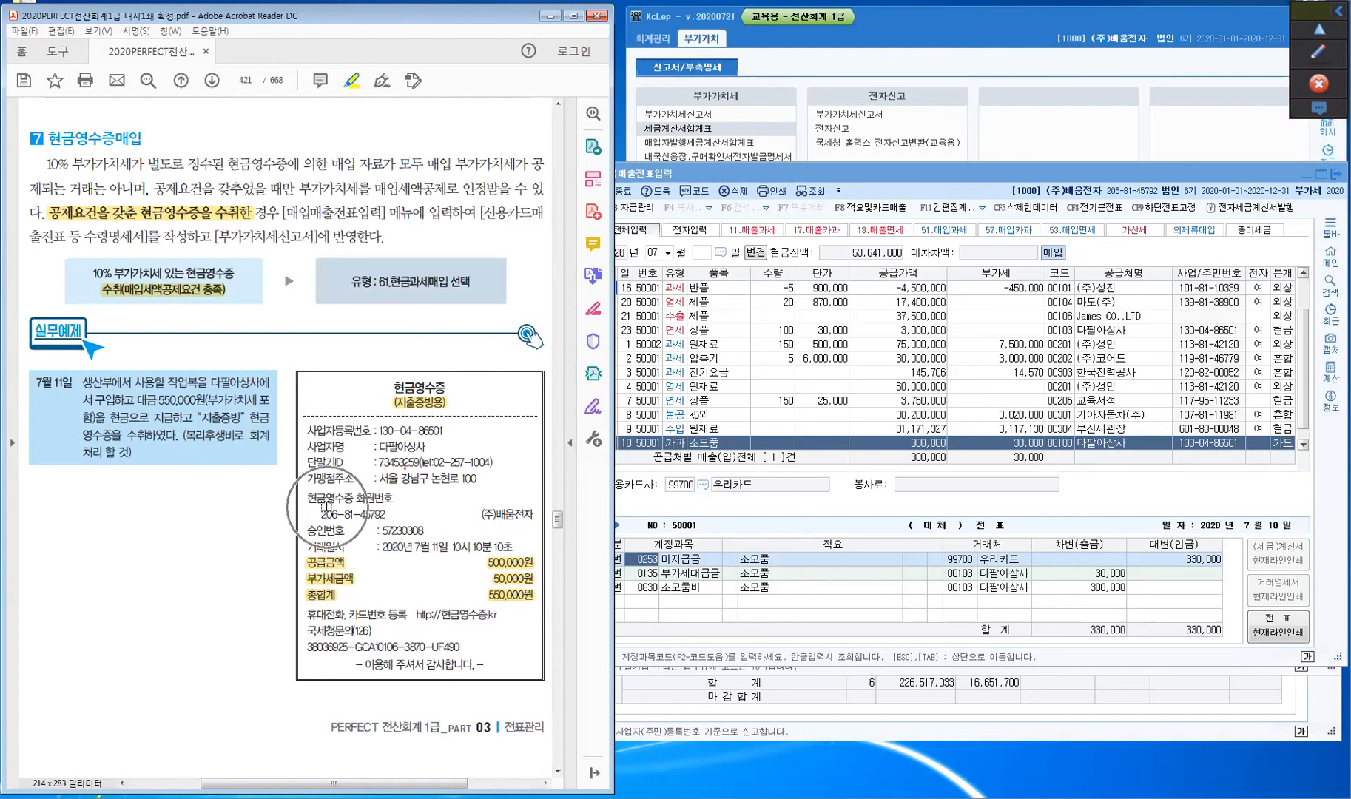
- Highlight the member number, 7월 11일, 다팔아상사 and the 생산부 작업복 phrase on the July 11 receipt
{"action": "left_click_drag", "start_coordinate": [314, 516], "coordinate": [390, 513]}
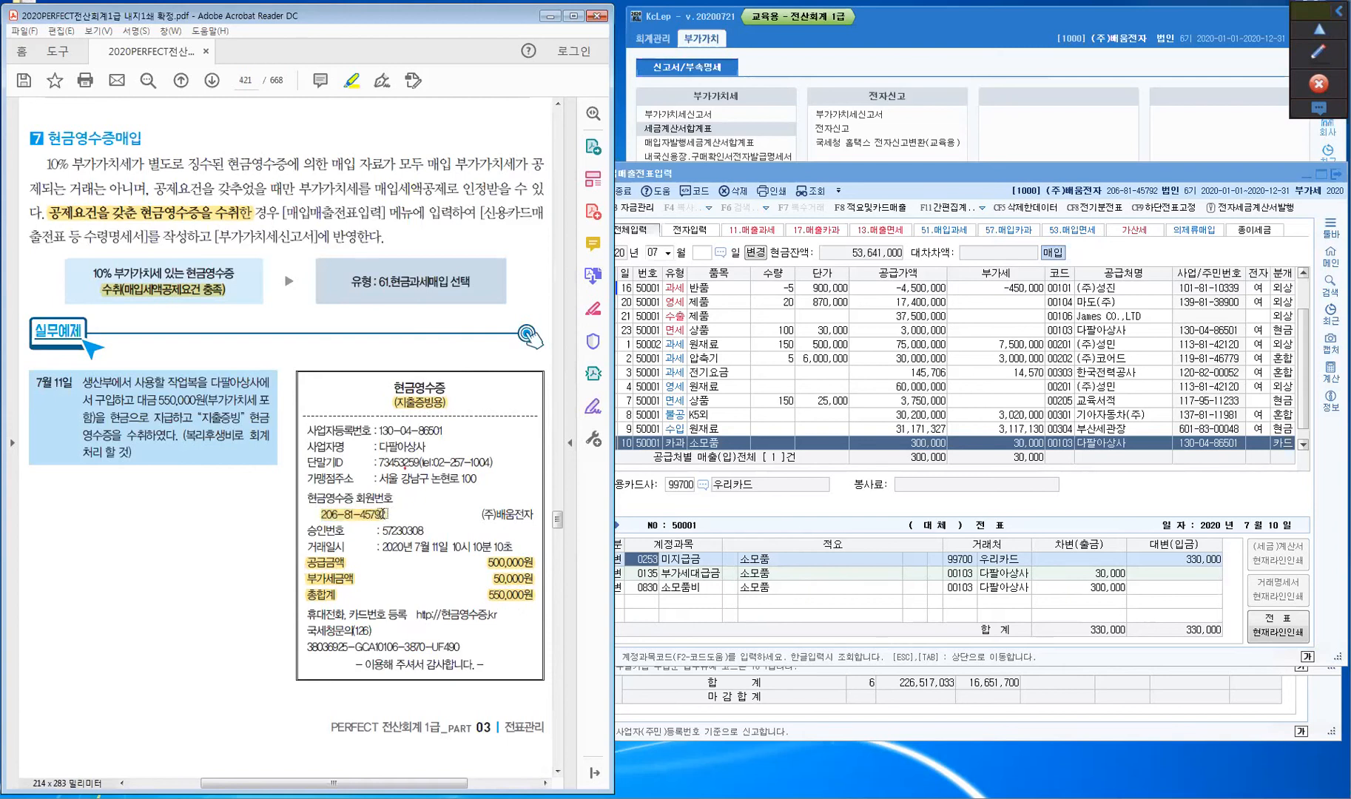
{"action": "key", "text": "ctrl"}
{"action": "key", "text": "ctrl"}
{"action": "key", "text": "ctrl"}
{"action": "left_click", "coordinate": [361, 517]}
{"action": "left_click_drag", "start_coordinate": [414, 548], "coordinate": [446, 550]}
{"action": "left_click_drag", "start_coordinate": [389, 449], "coordinate": [430, 449]}
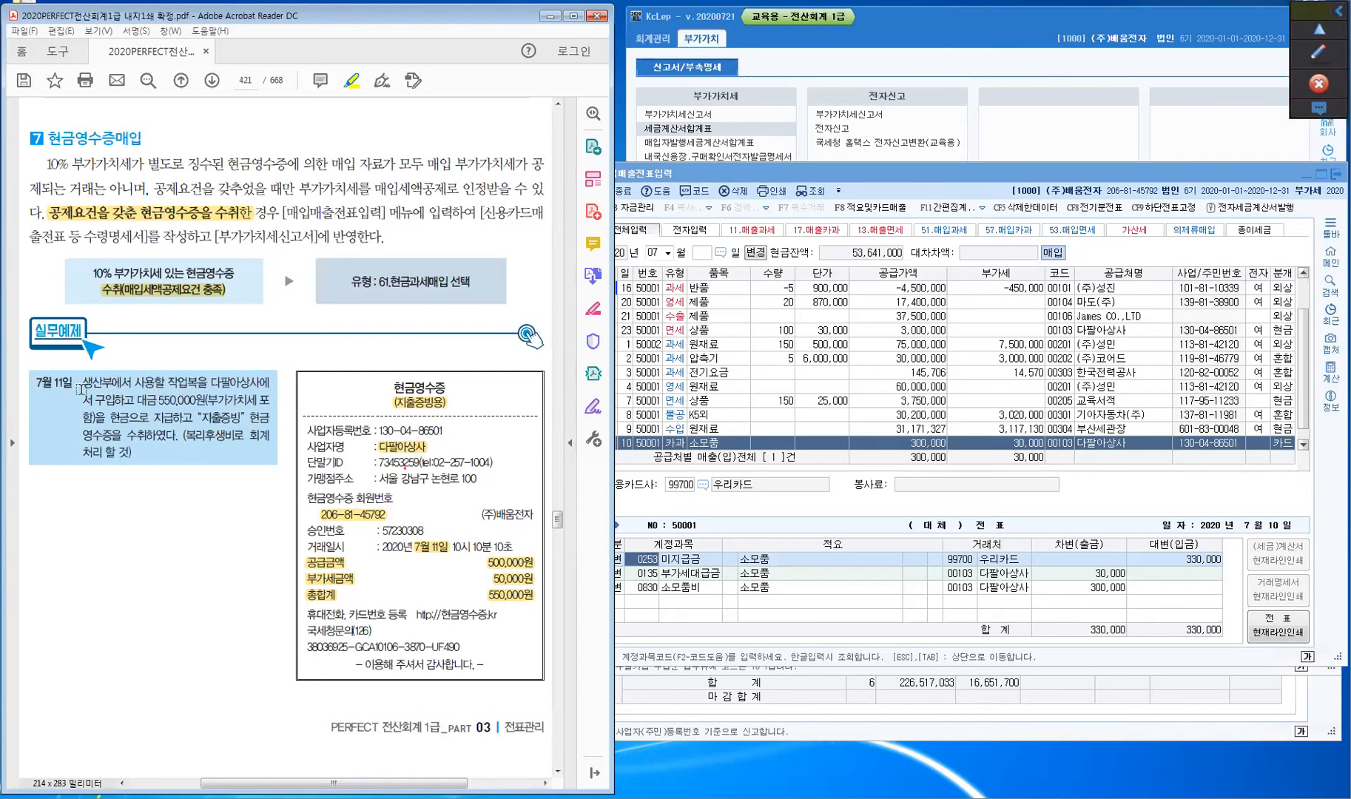
{"action": "left_click_drag", "start_coordinate": [83, 382], "coordinate": [209, 381]}
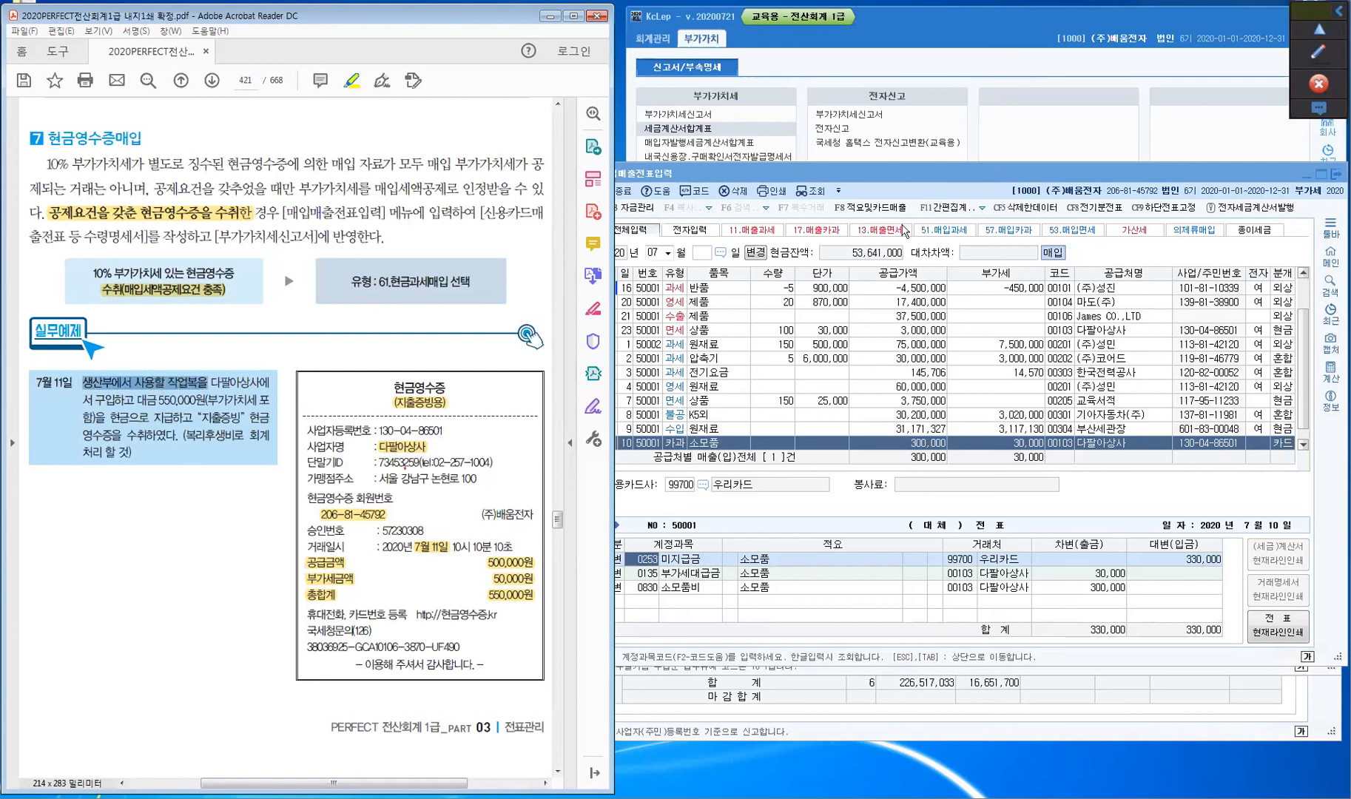
{"action": "left_click", "coordinate": [1321, 53]}
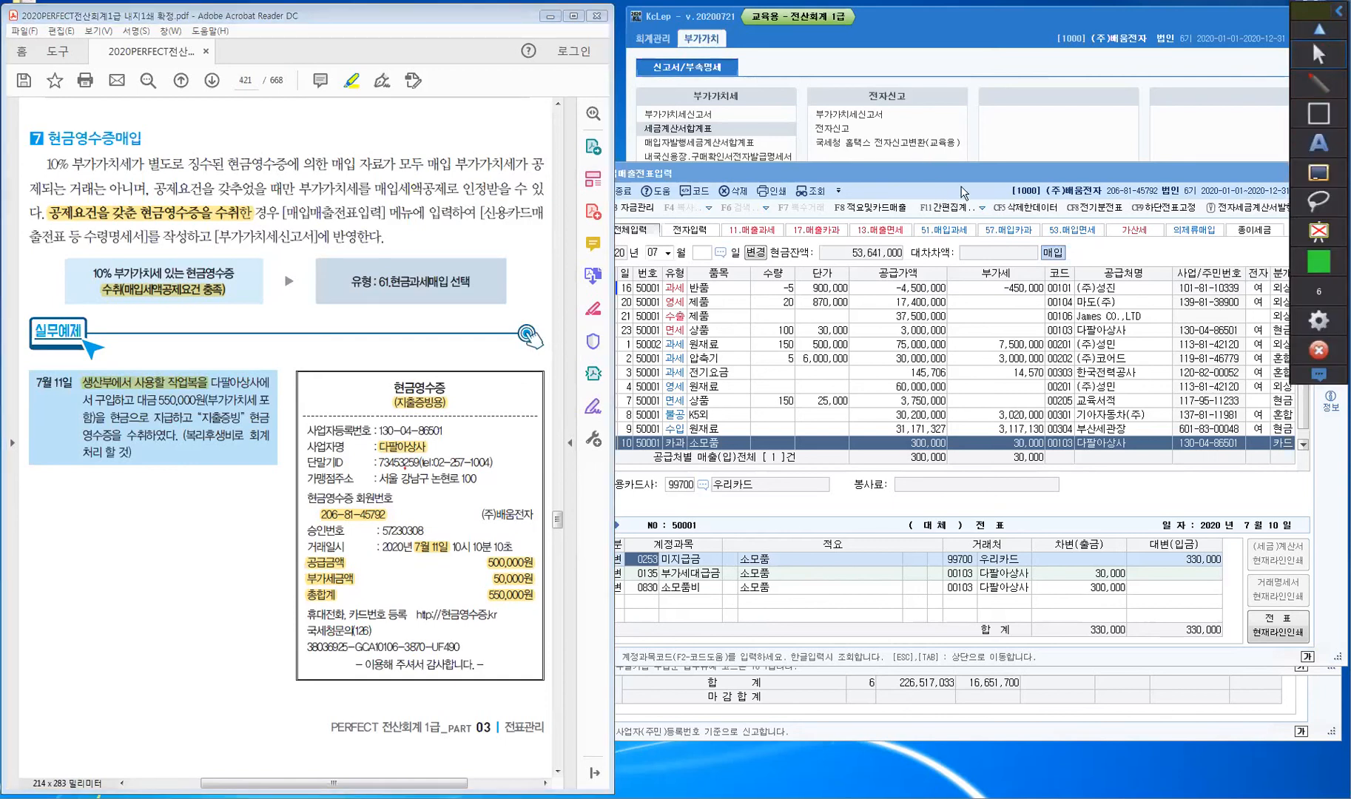
- Draw red arrows and notes on the July 11 example and underline 복리후생비
{"action": "left_click", "coordinate": [1303, 82]}
{"action": "left_click", "coordinate": [1303, 80]}
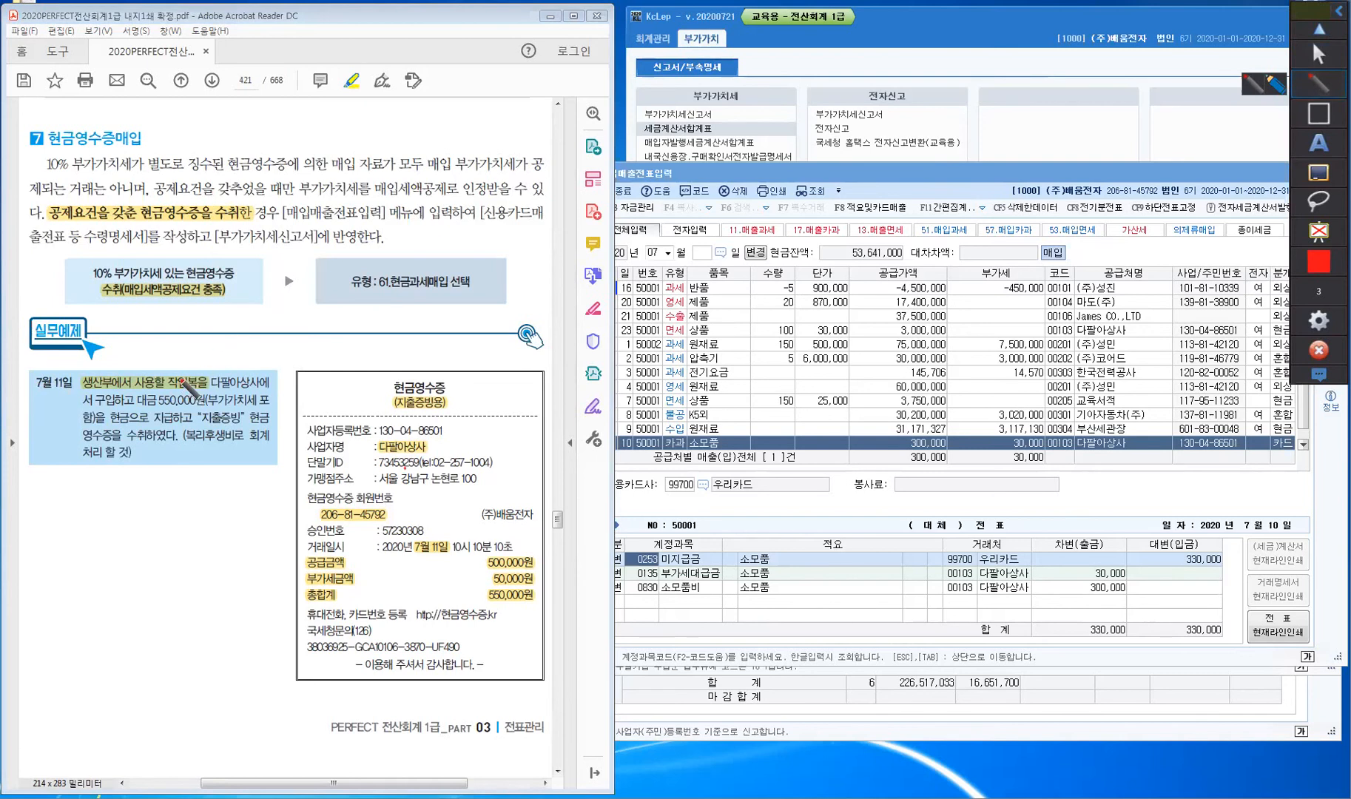
{"action": "mouse_move", "coordinate": [198, 342]}
{"action": "left_mouse_down"}
{"action": "mouse_move", "coordinate": [181, 371]}
{"action": "mouse_move", "coordinate": [205, 332]}
{"action": "mouse_move", "coordinate": [222, 342]}
{"action": "mouse_move", "coordinate": [270, 307]}
{"action": "mouse_move", "coordinate": [279, 336]}
{"action": "left_mouse_up"}
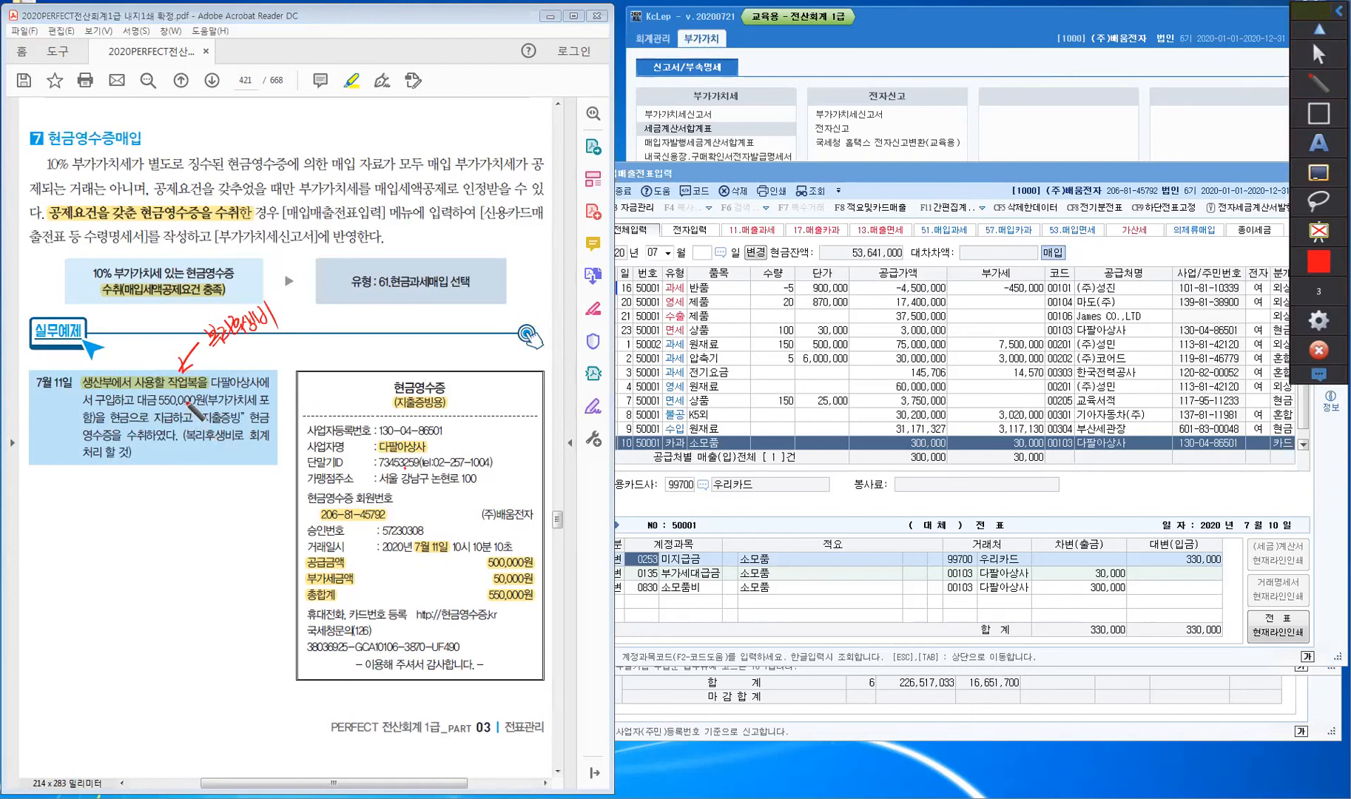
{"action": "left_click_drag", "start_coordinate": [182, 392], "coordinate": [265, 381]}
{"action": "mouse_move", "coordinate": [273, 342]}
{"action": "left_mouse_down"}
{"action": "mouse_move", "coordinate": [314, 322]}
{"action": "mouse_move", "coordinate": [331, 342]}
{"action": "mouse_move", "coordinate": [338, 328]}
{"action": "mouse_move", "coordinate": [327, 333]}
{"action": "left_mouse_up"}
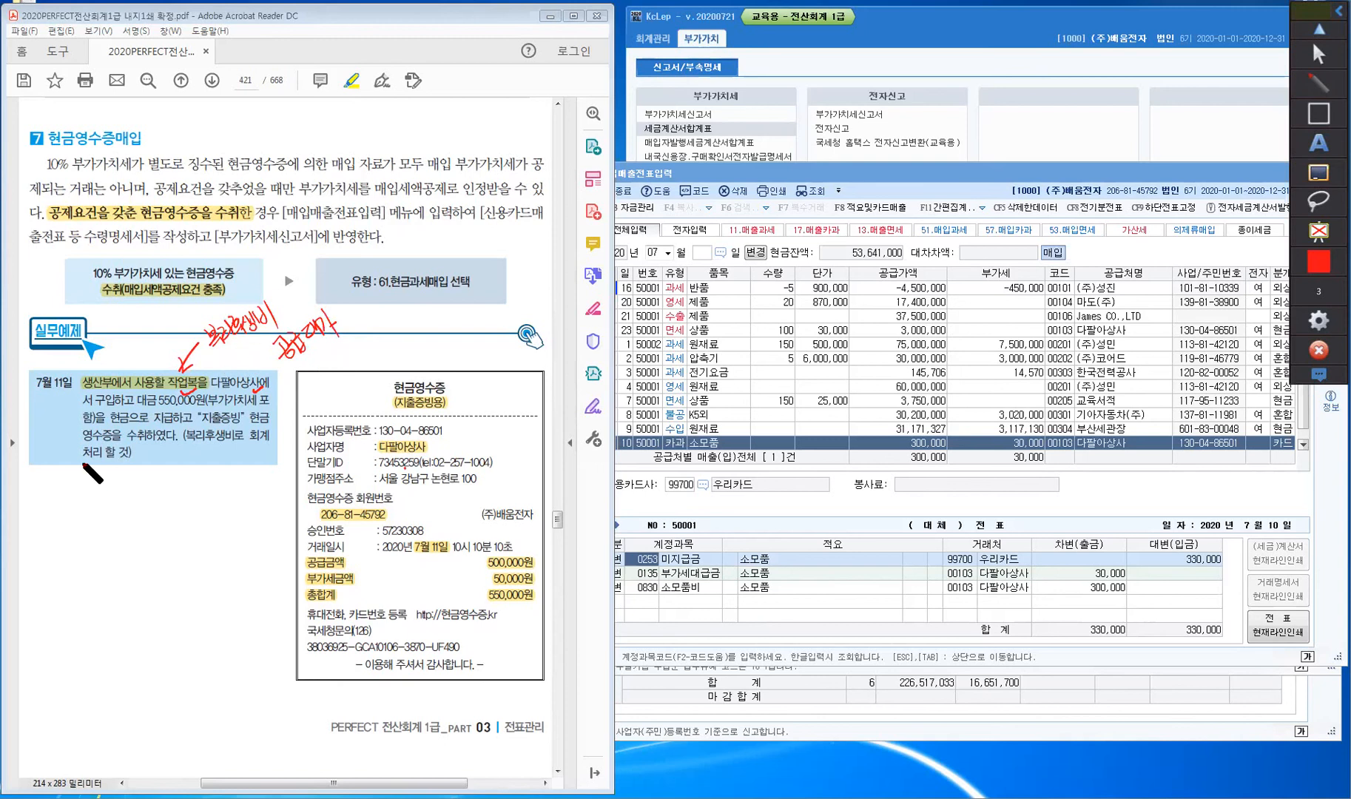
{"action": "left_click_drag", "start_coordinate": [117, 404], "coordinate": [127, 396]}
{"action": "mouse_move", "coordinate": [168, 518]}
{"action": "left_mouse_down"}
{"action": "mouse_move", "coordinate": [121, 422]}
{"action": "mouse_move", "coordinate": [115, 442]}
{"action": "left_mouse_up"}
{"action": "left_click_drag", "start_coordinate": [120, 423], "coordinate": [139, 433]}
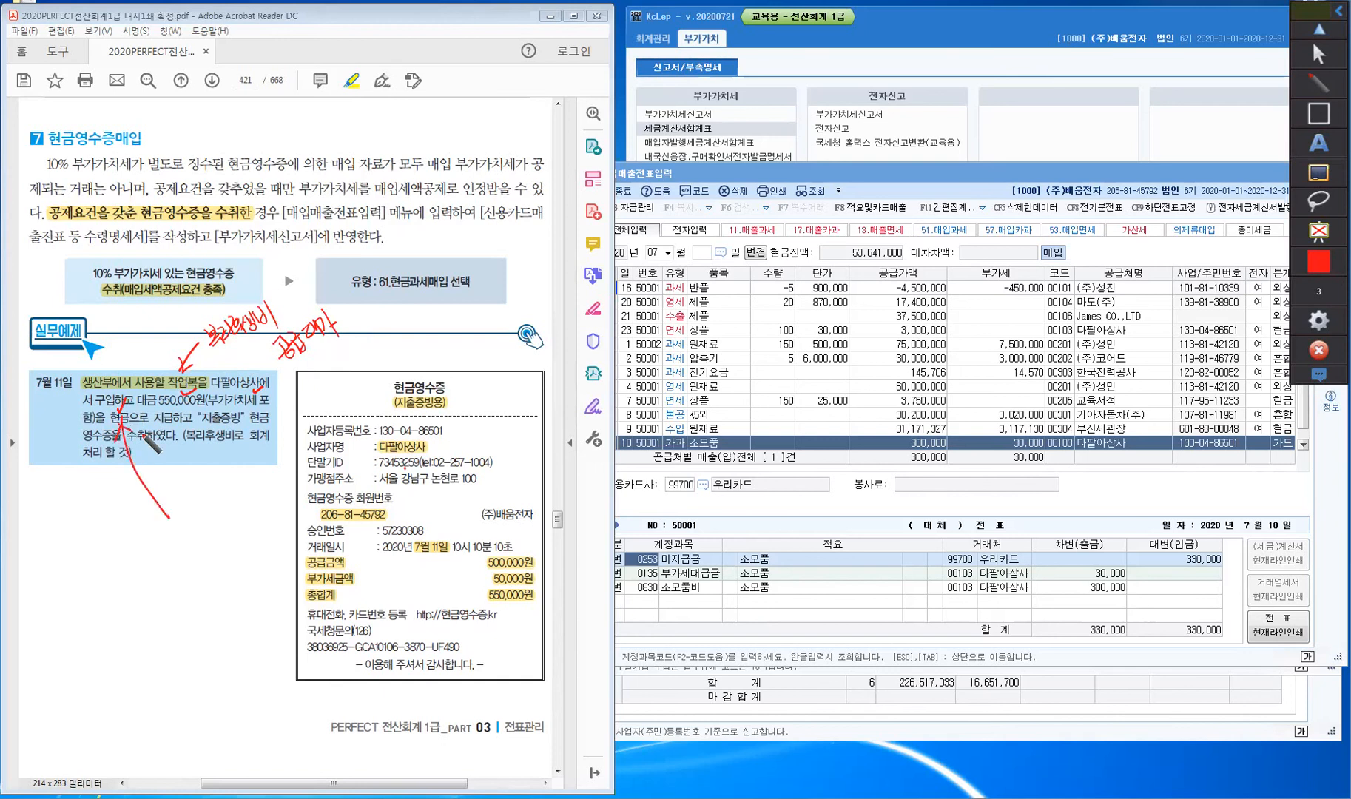
{"action": "mouse_move", "coordinate": [171, 527]}
{"action": "left_mouse_down"}
{"action": "mouse_move", "coordinate": [200, 551]}
{"action": "mouse_move", "coordinate": [211, 534]}
{"action": "mouse_move", "coordinate": [218, 552]}
{"action": "left_mouse_up"}
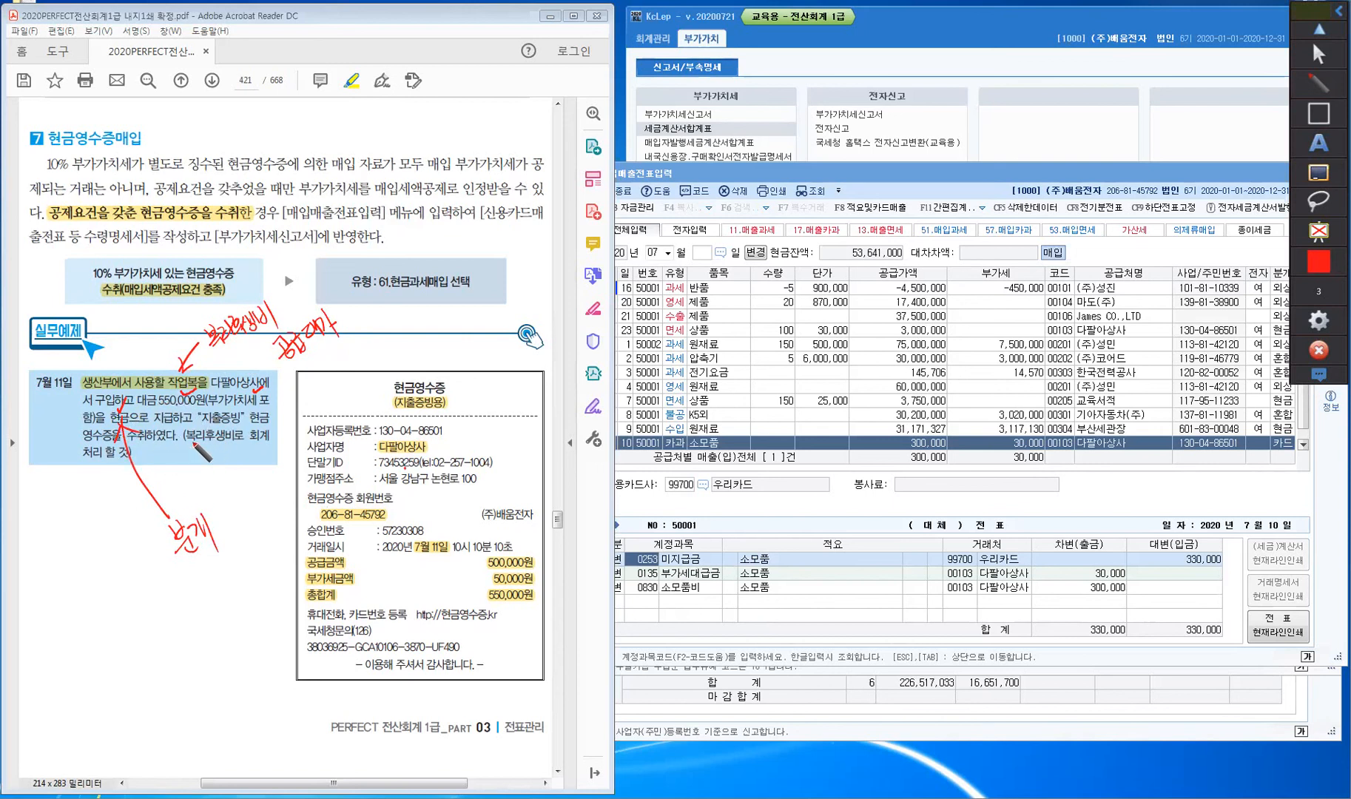
{"action": "left_click_drag", "start_coordinate": [188, 440], "coordinate": [224, 443]}
- Close the drawing tools and save the July 10 row in KcLep, starting a new entry
{"action": "left_click", "coordinate": [1318, 54]}
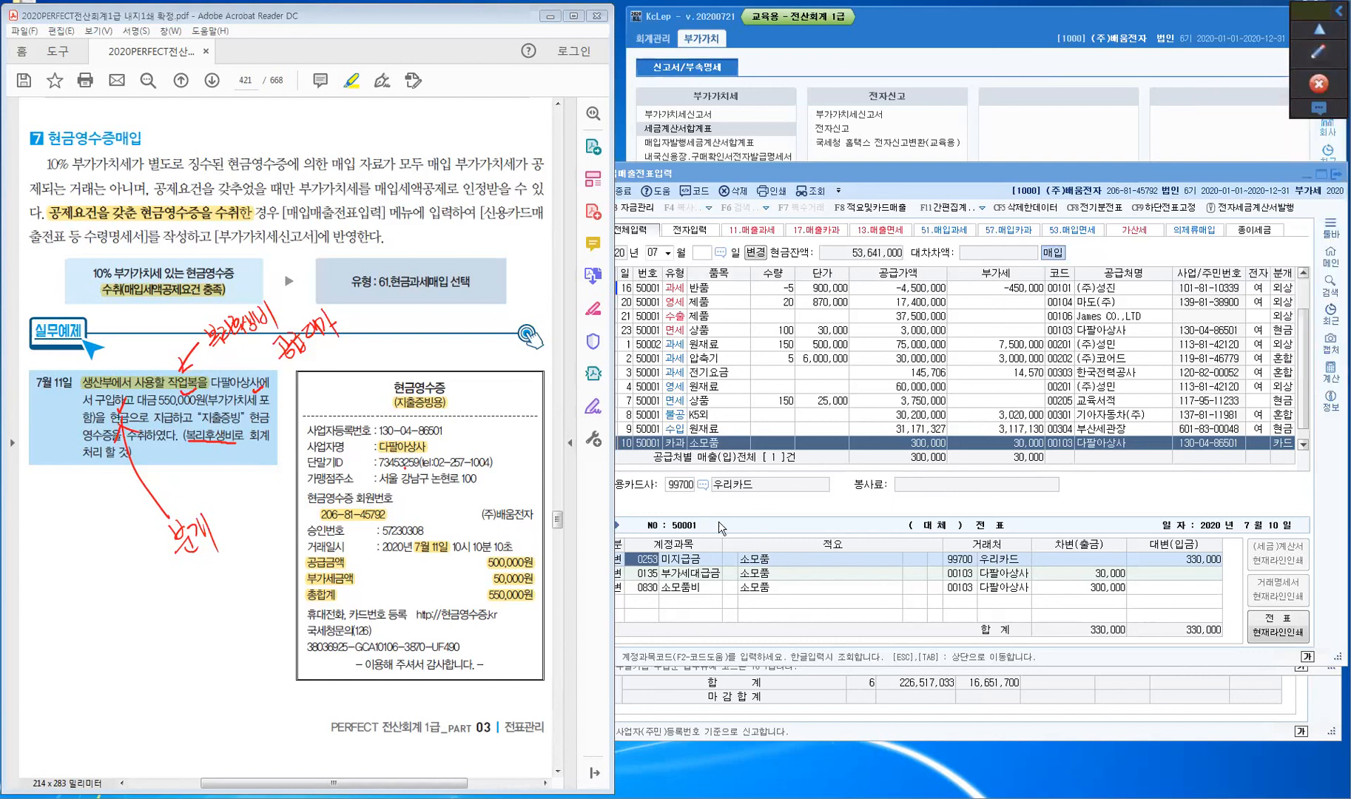
{"action": "left_click", "coordinate": [656, 586]}
{"action": "key", "text": "Return"}
{"action": "key", "text": "Return"}
{"action": "key", "text": "Return"}
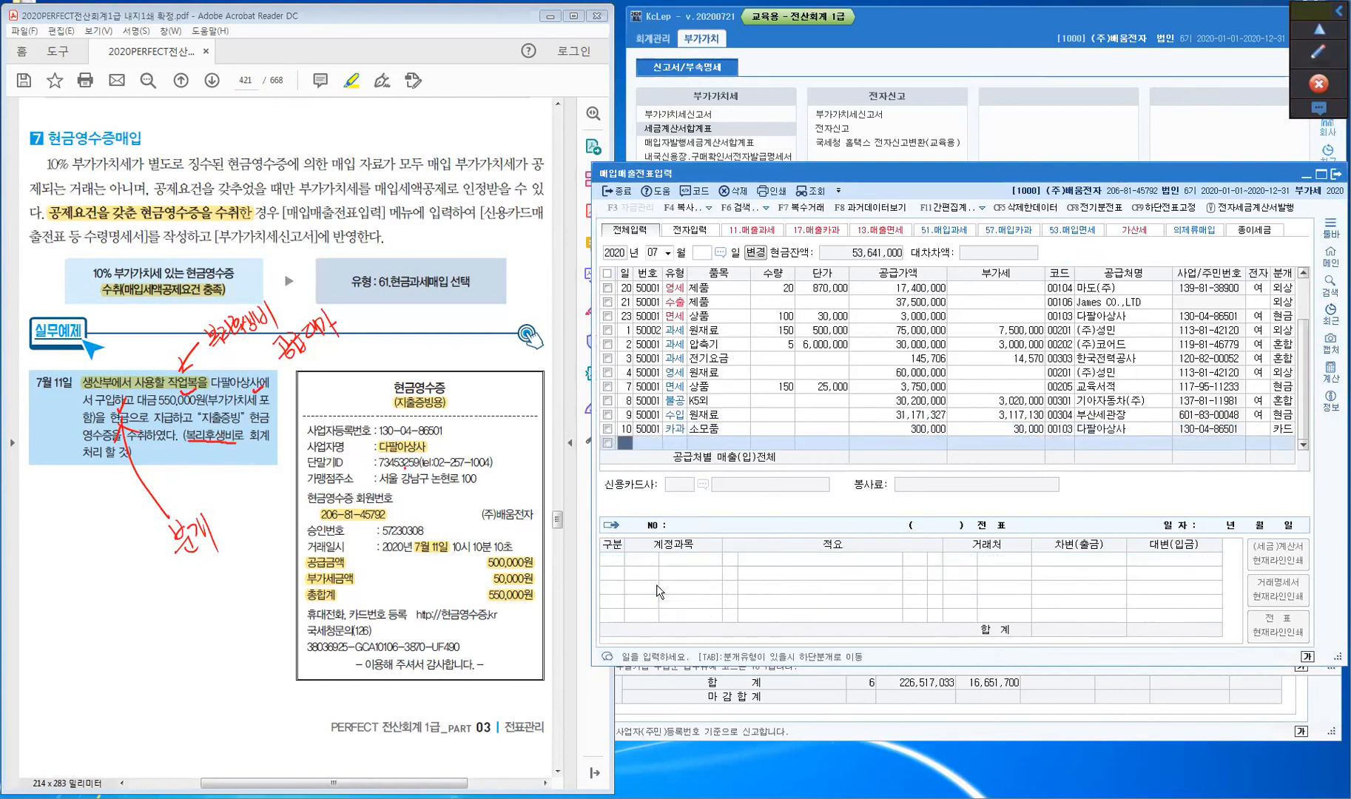
- Enter a July 11 type 61 현과 row for 작업복 at 550,000 and search supplier 다팔
{"action": "type", "text": "11"}
{"action": "key", "text": "Return"}
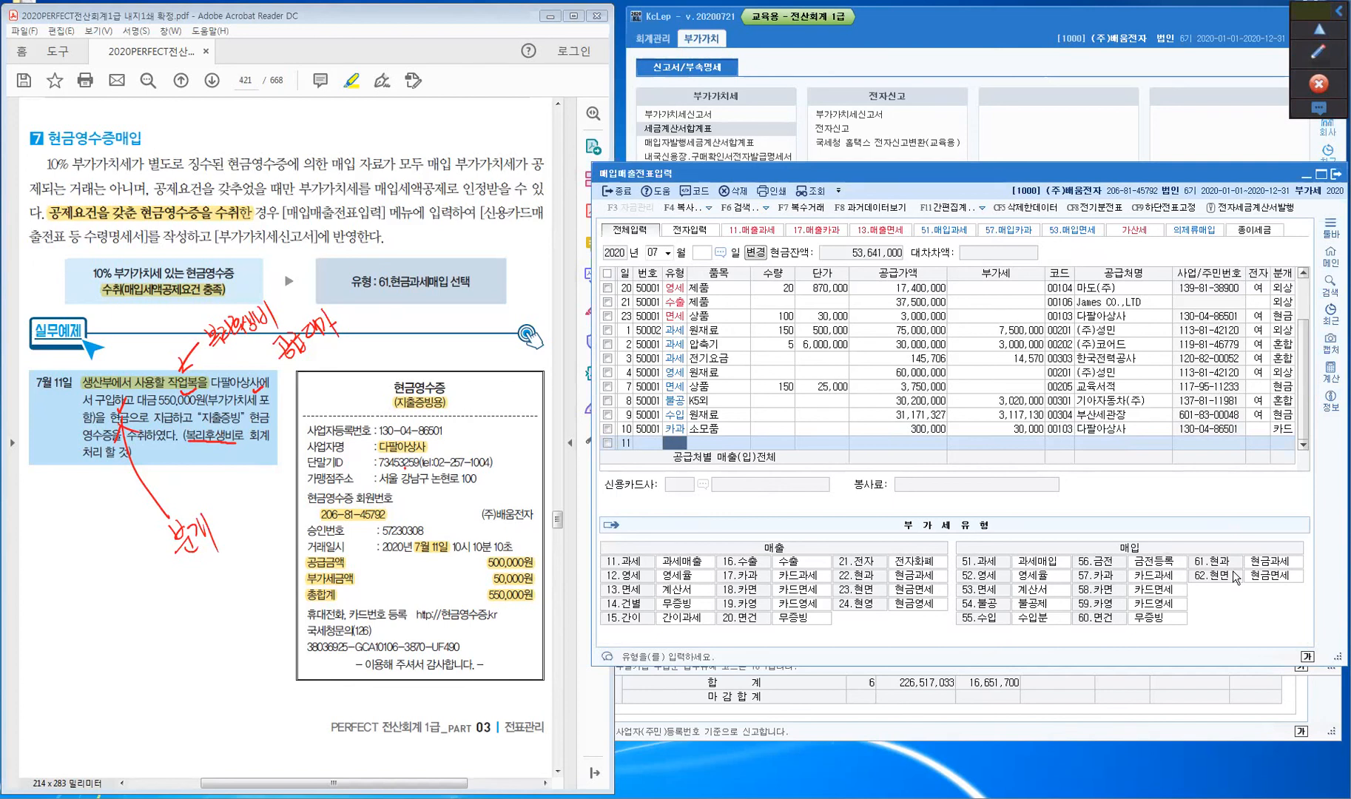
{"action": "left_click", "coordinate": [1273, 569]}
{"action": "left_click", "coordinate": [1272, 569]}
{"action": "type", "text": "작업복"}
{"action": "key", "text": "Return"}
{"action": "key", "text": "Return"}
{"action": "key", "text": "Return"}
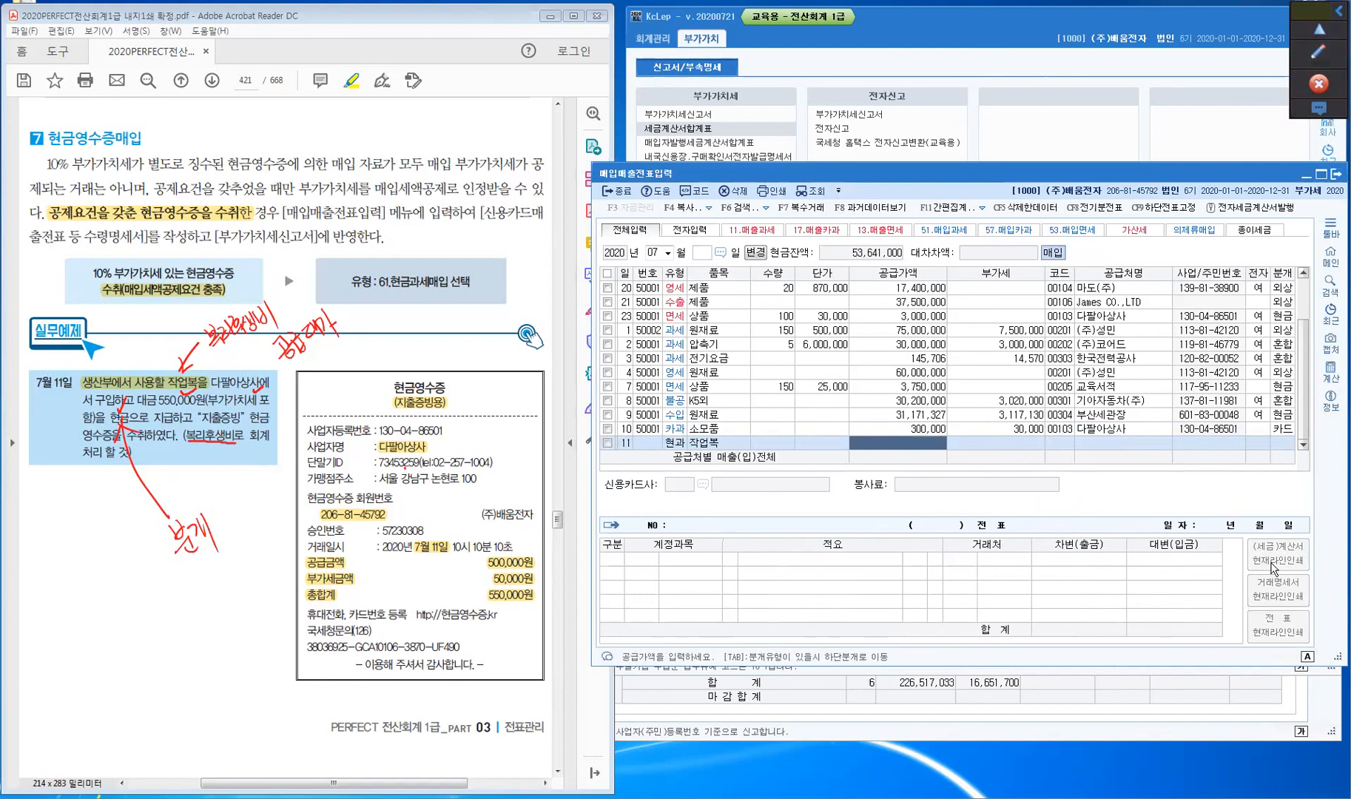
{"action": "type", "text": "5500000"}
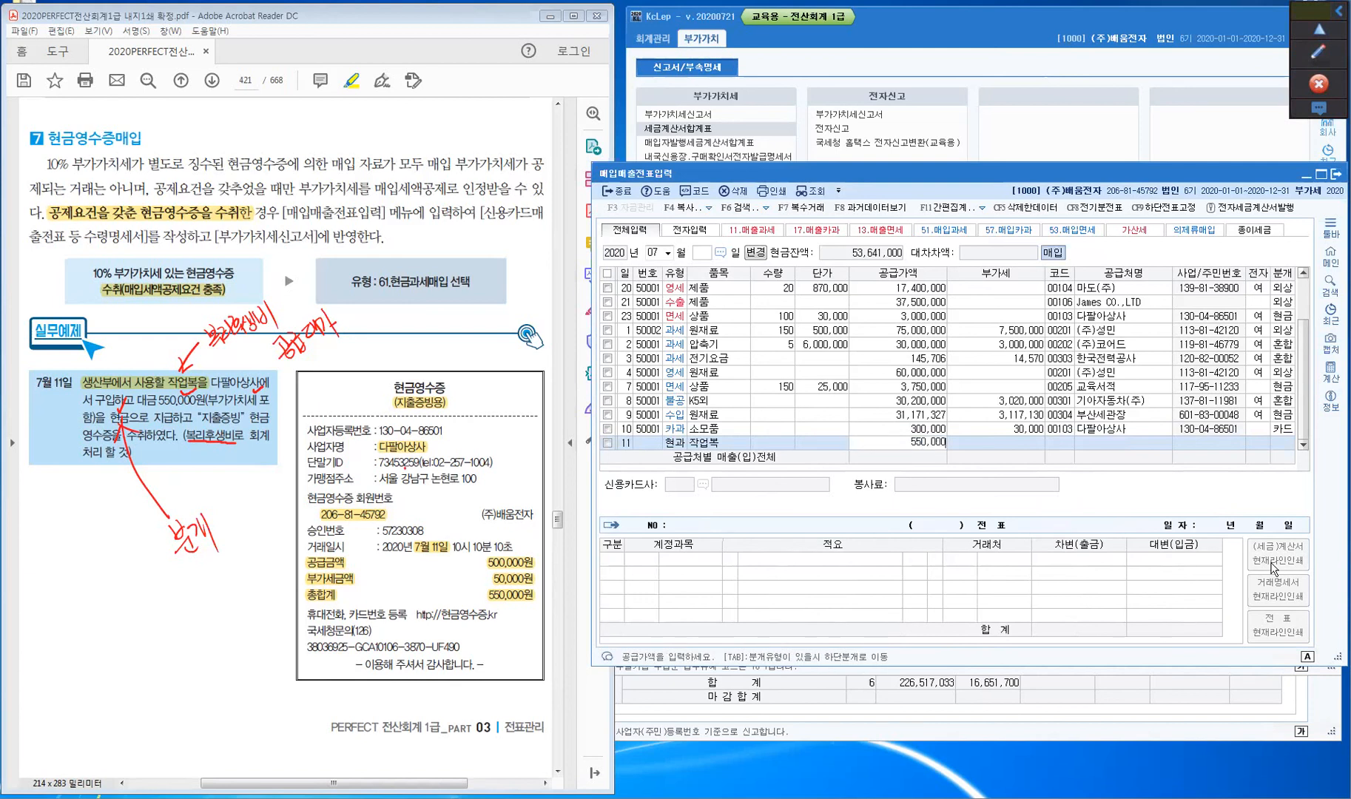
{"action": "key", "text": "Return"}
{"action": "key", "text": "Return"}
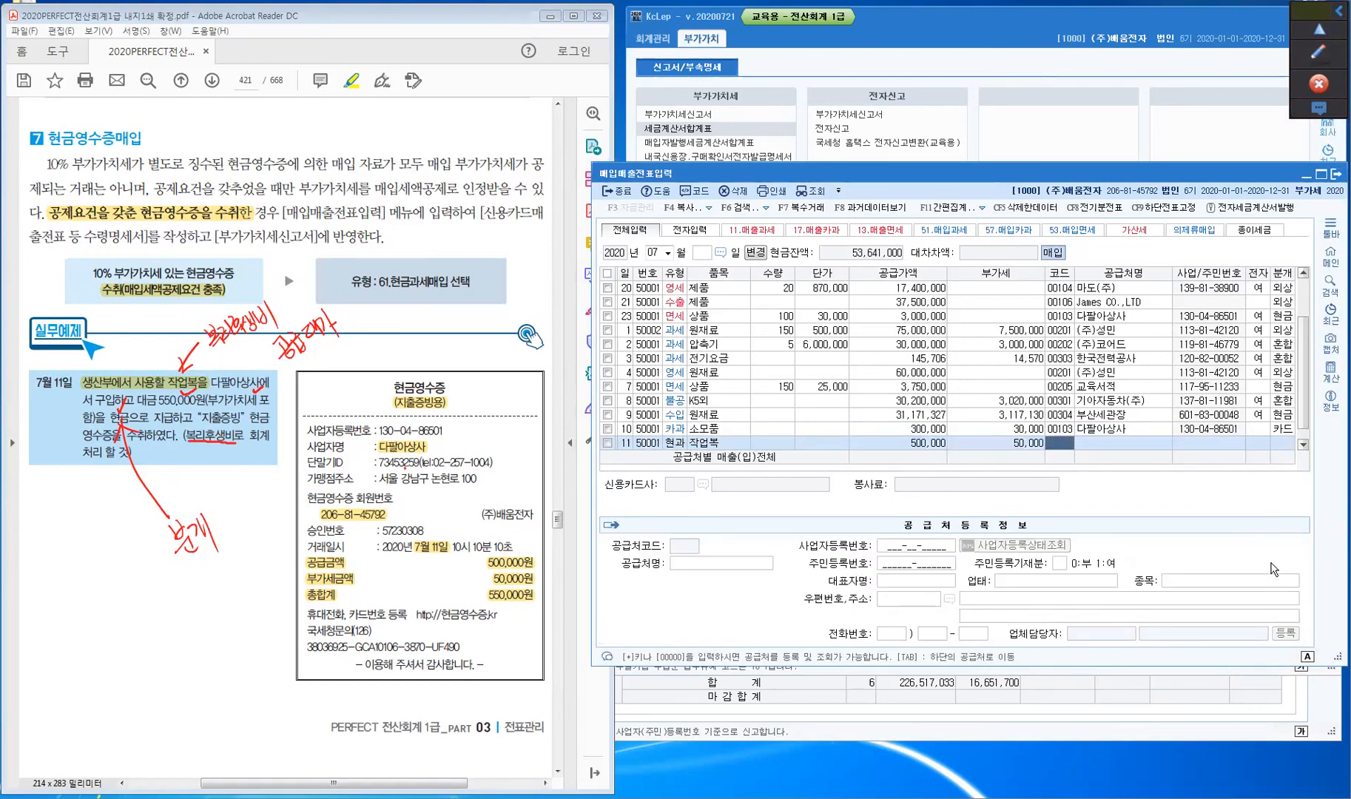
{"action": "type", "text": "다팔"}
{"action": "key", "text": "Return"}
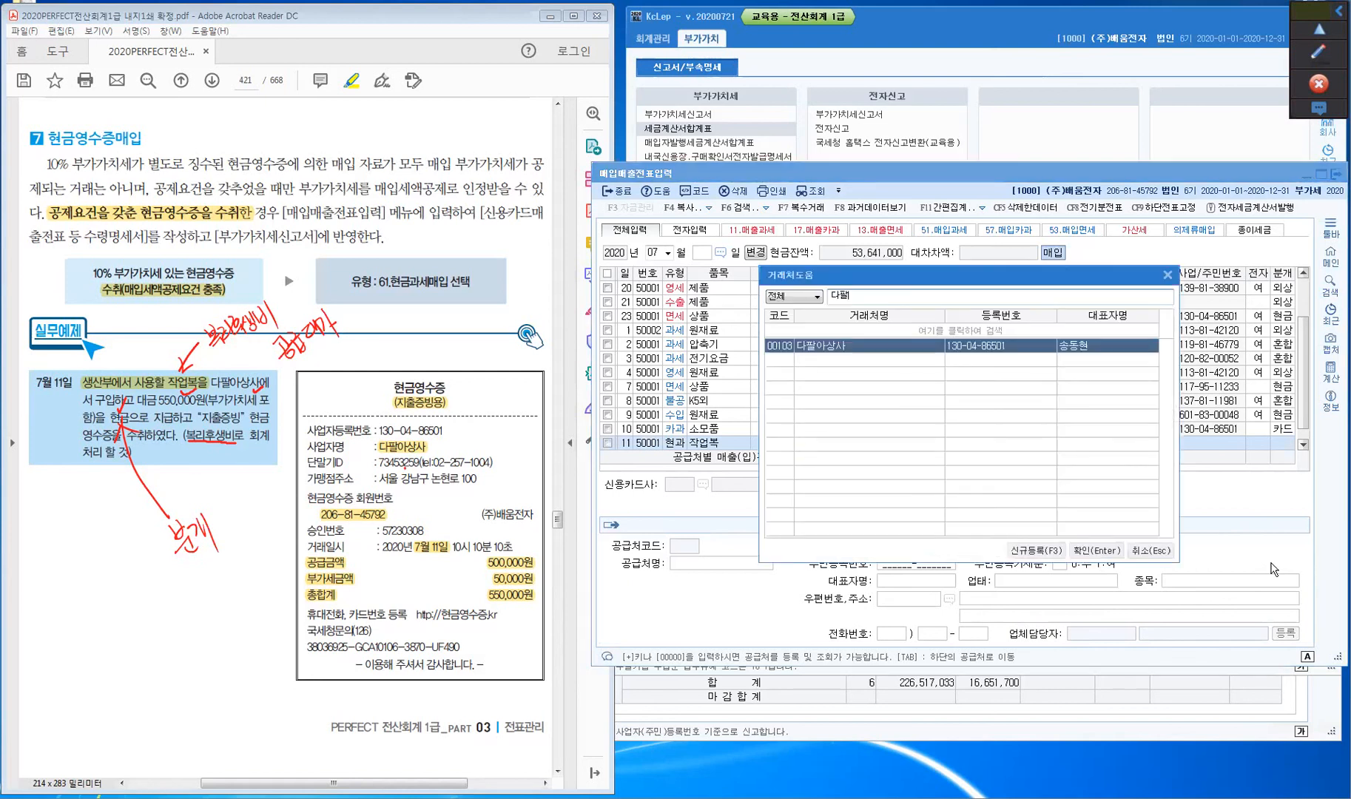
- Assign supplier 다팔아상사, set the cash journal (1), and search accounts for 복리
{"action": "key", "text": "Return"}
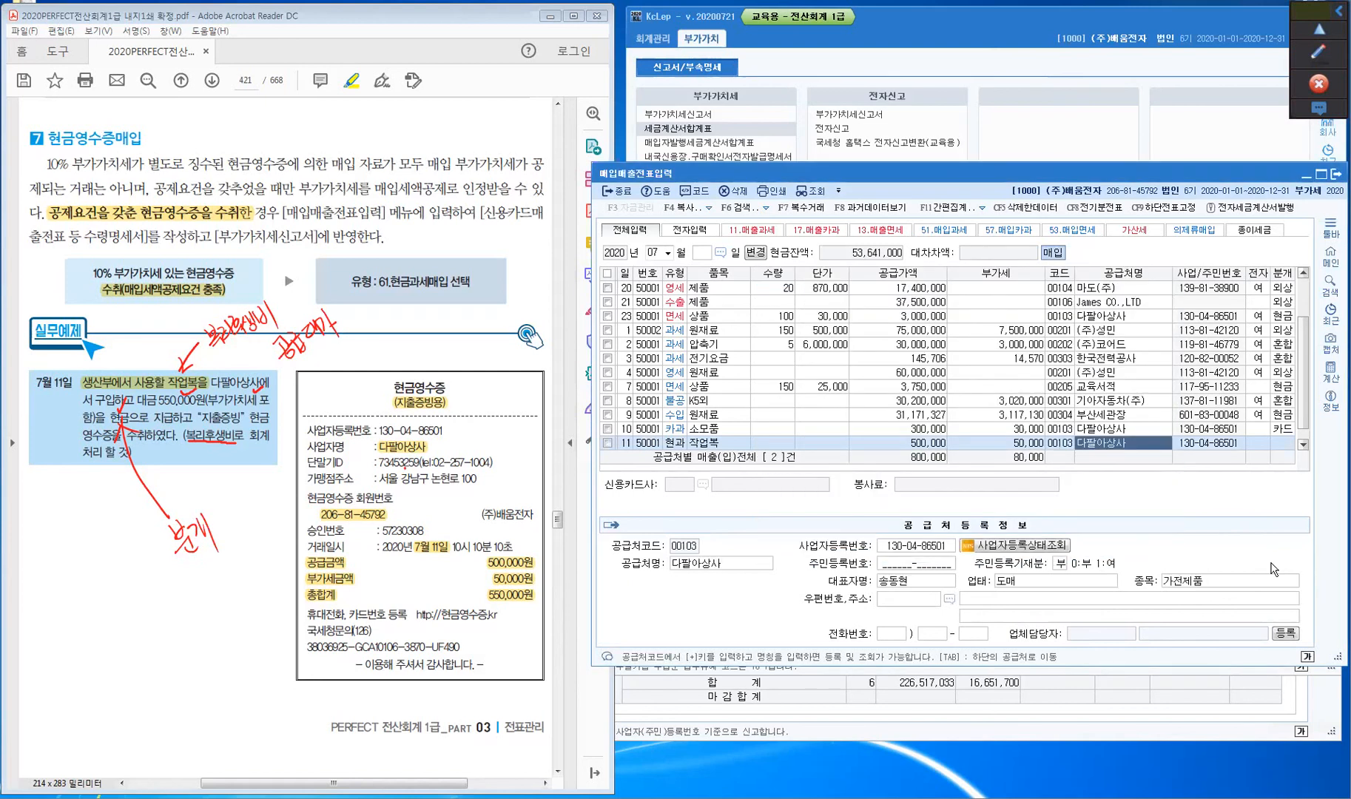
{"action": "key", "text": "Return"}
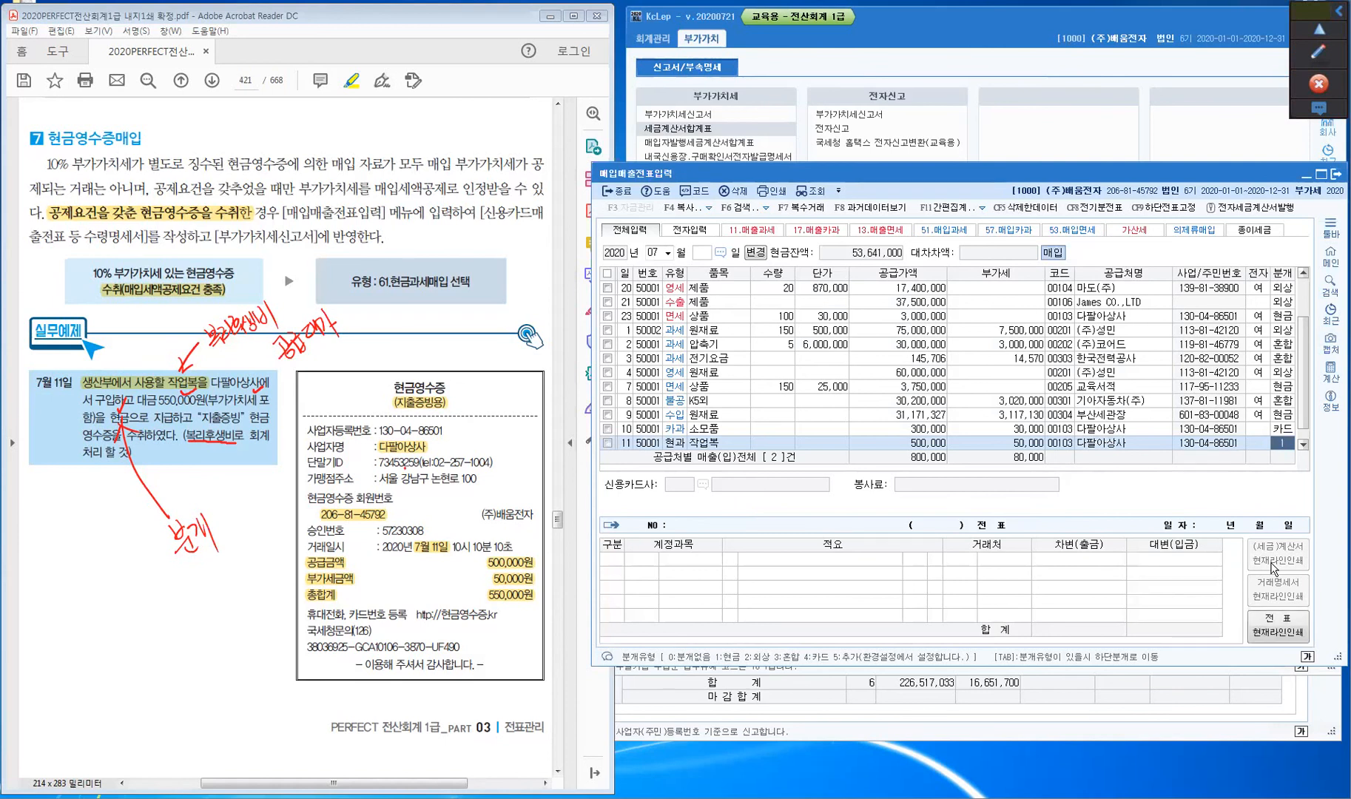
{"action": "type", "text": "1"}
{"action": "key", "text": "Return"}
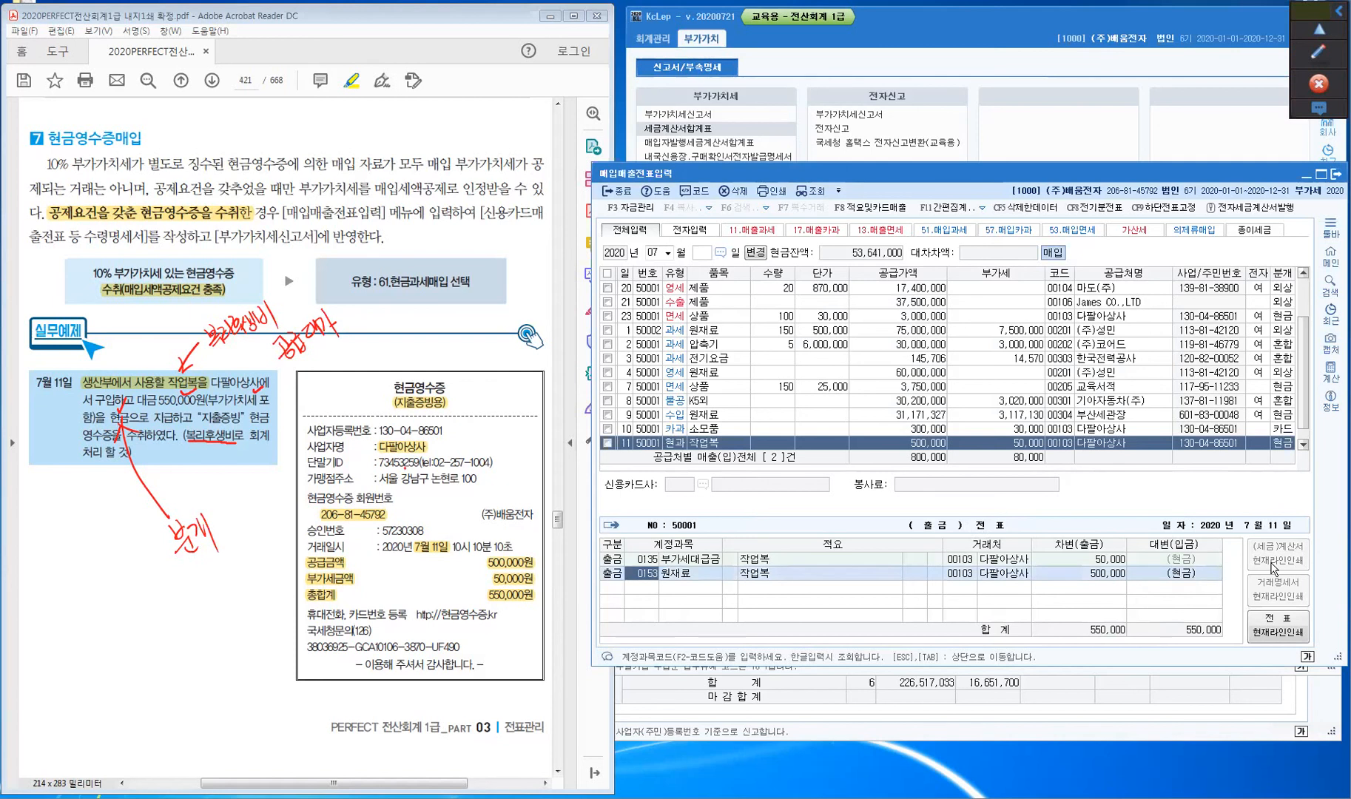
{"action": "key", "text": "ctrl"}
{"action": "key", "text": "ctrl"}
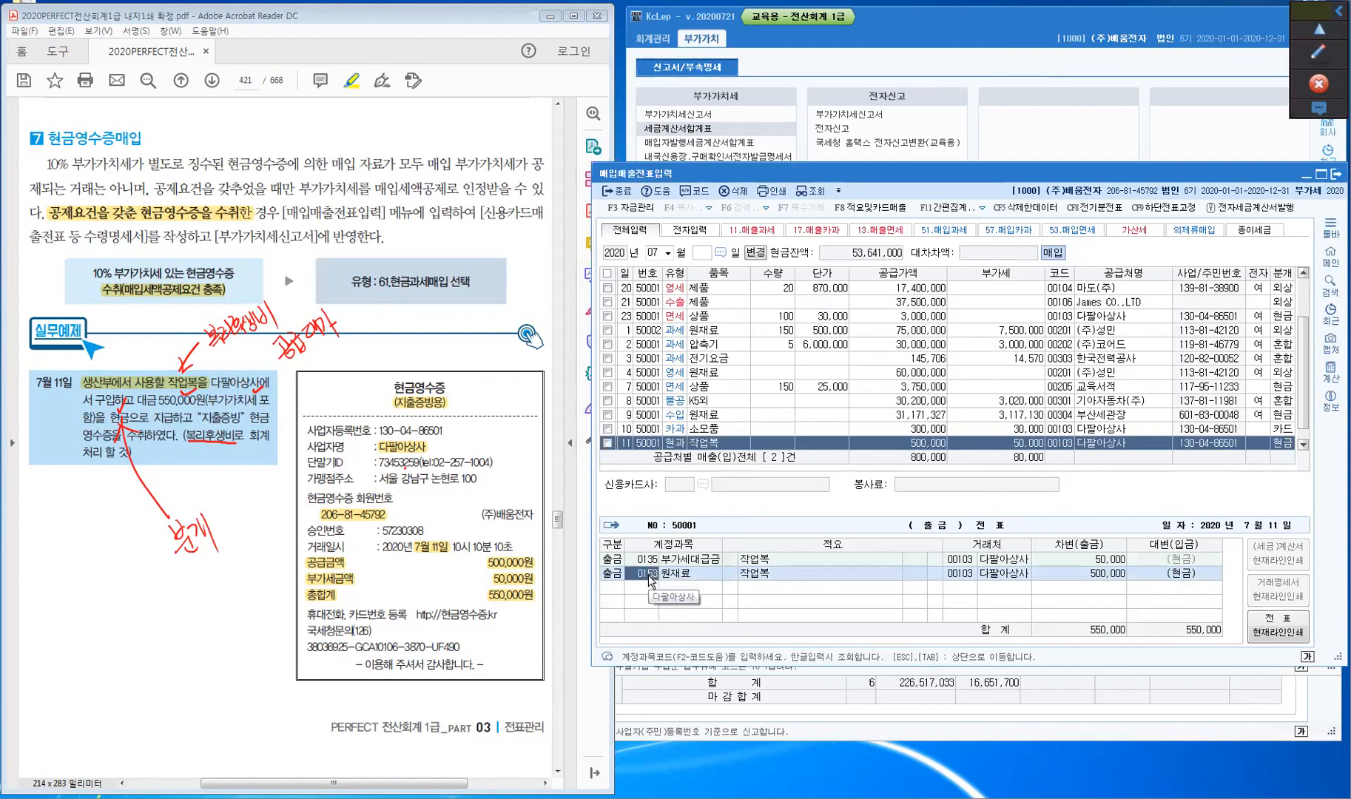
{"action": "key", "text": "ctrl"}
{"action": "type", "text": "복리"}
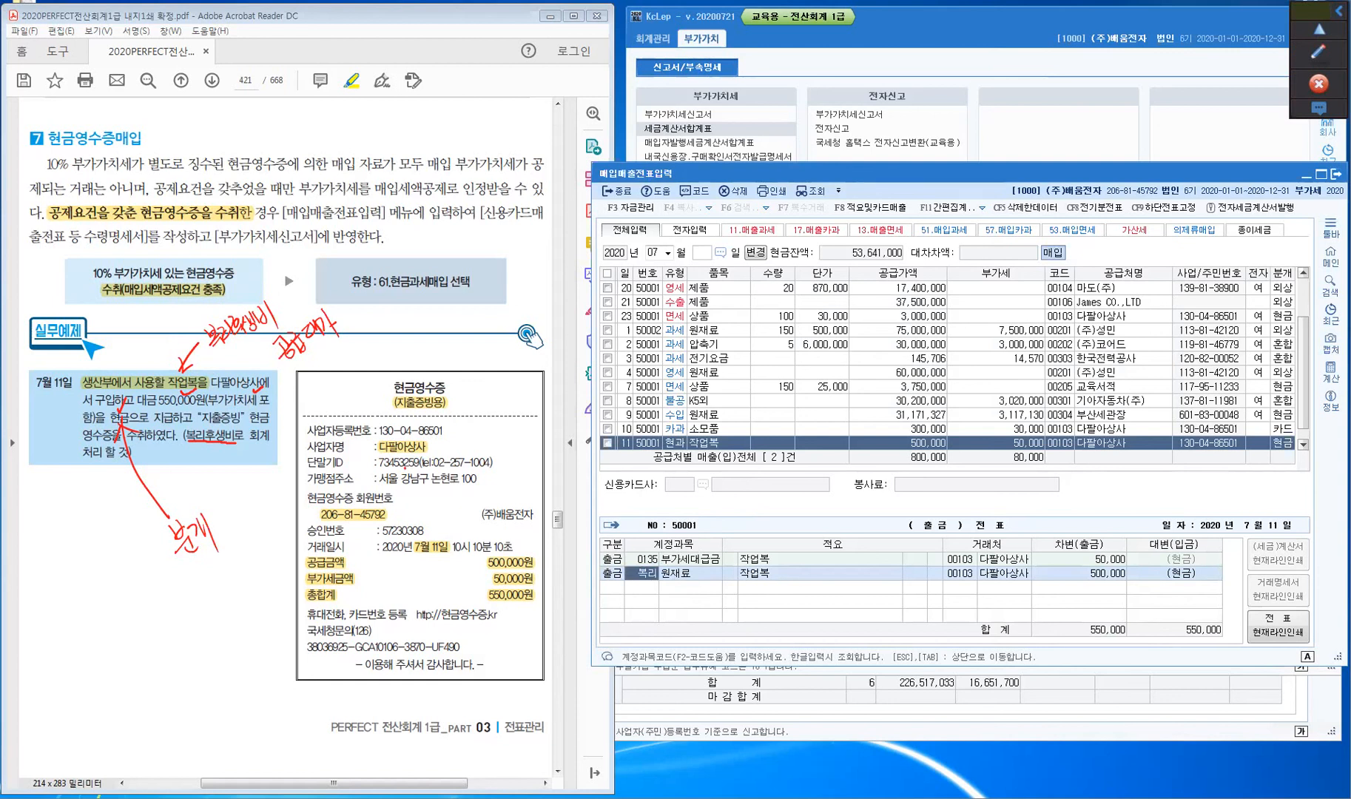
{"action": "key", "text": "Return"}
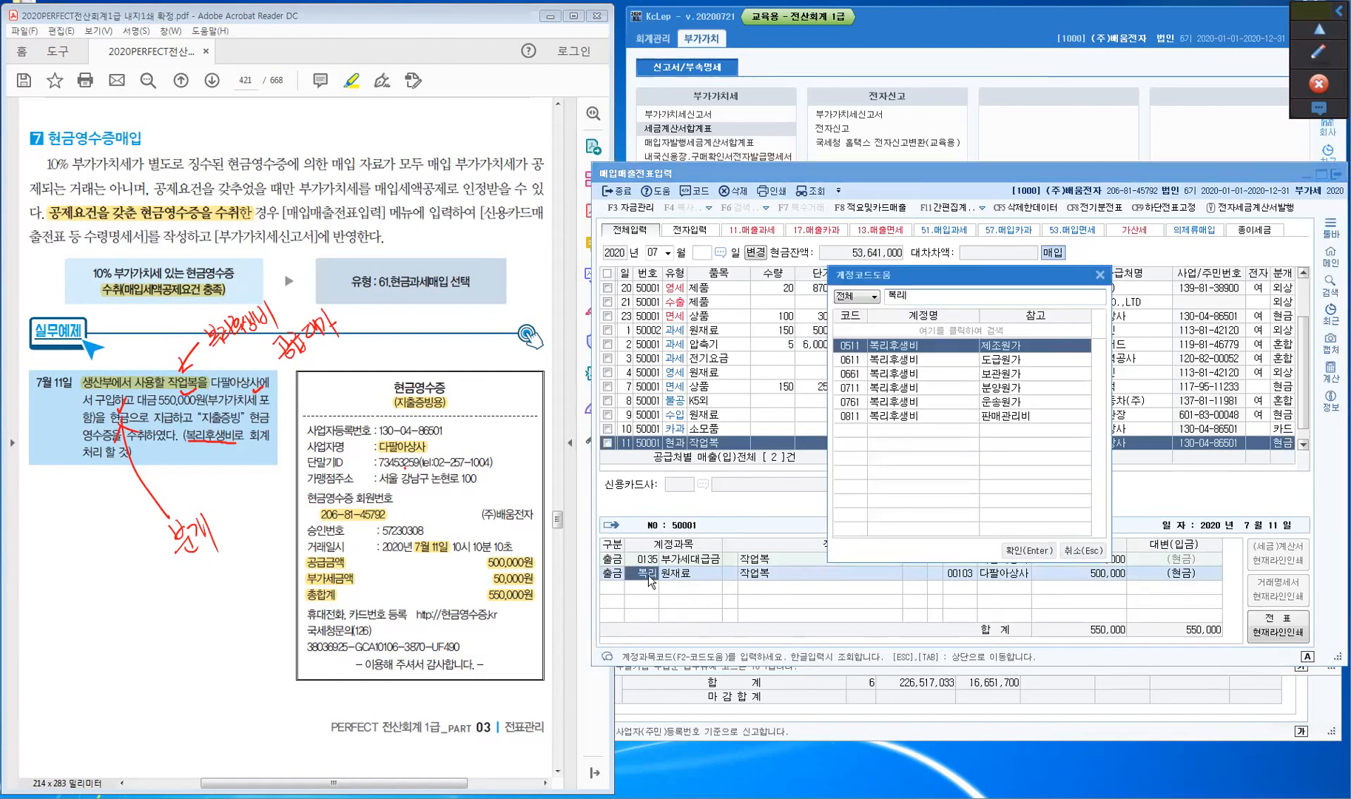
- Post the 500,000 expense line to 0511 복리후생비 and switch to the 부가가치세신고서 window
{"action": "left_click", "coordinate": [856, 349]}
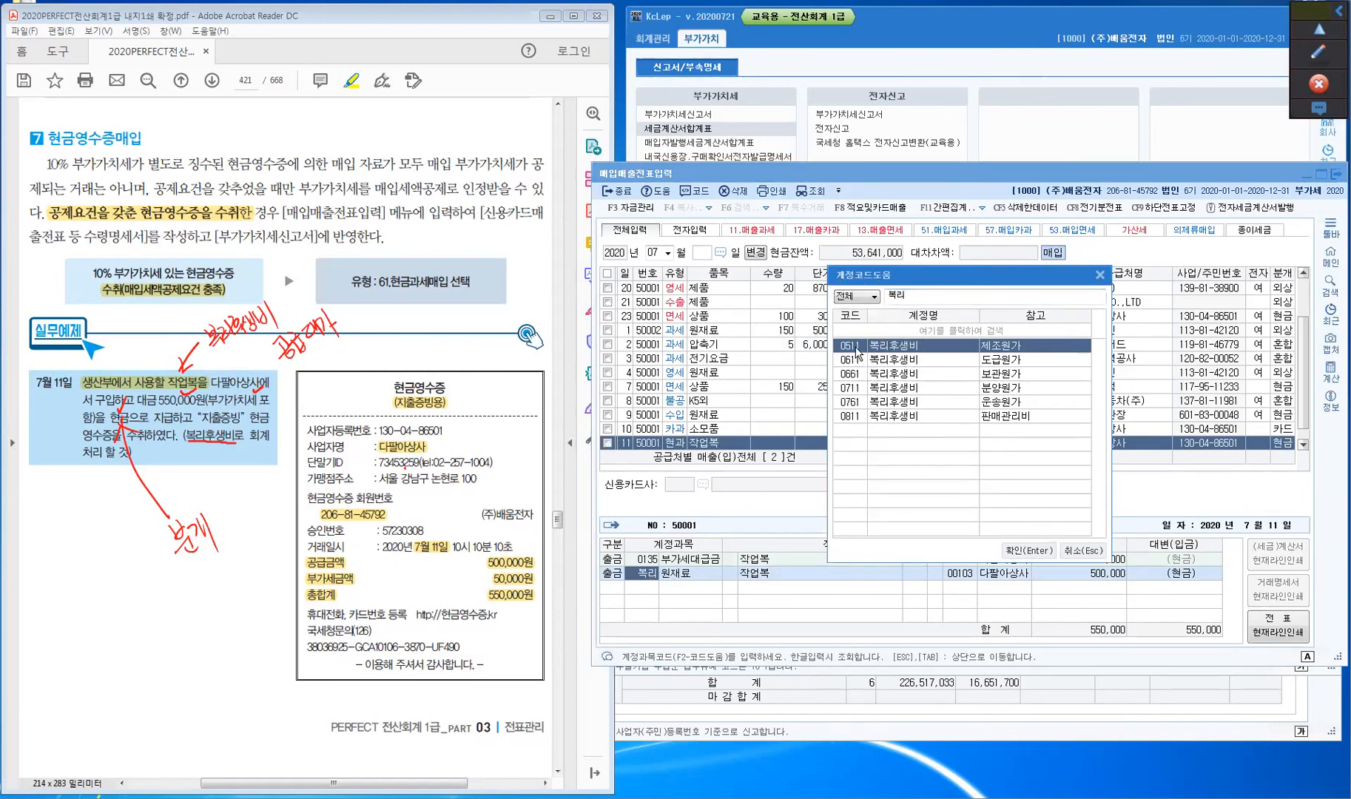
{"action": "left_click", "coordinate": [1028, 551]}
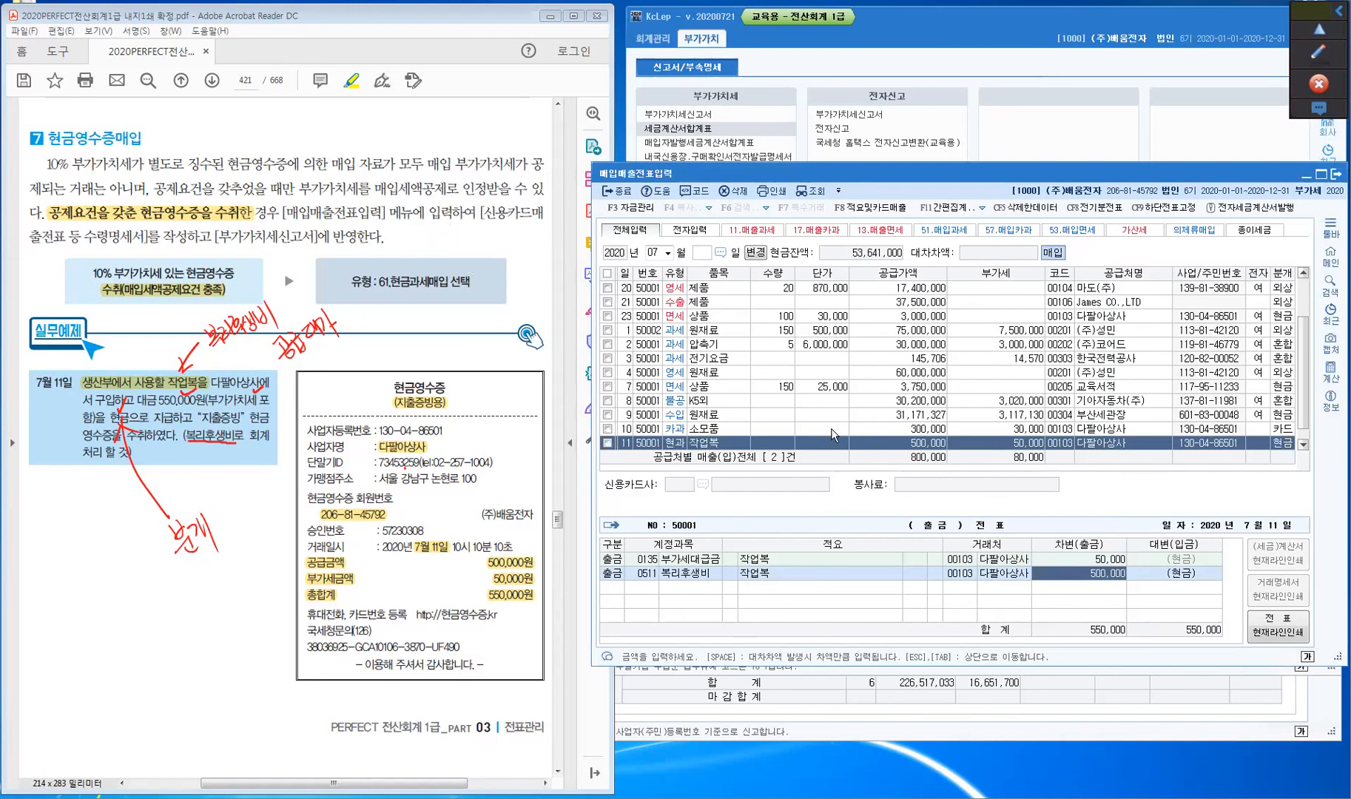
{"action": "mouse_move", "coordinate": [816, 796]}
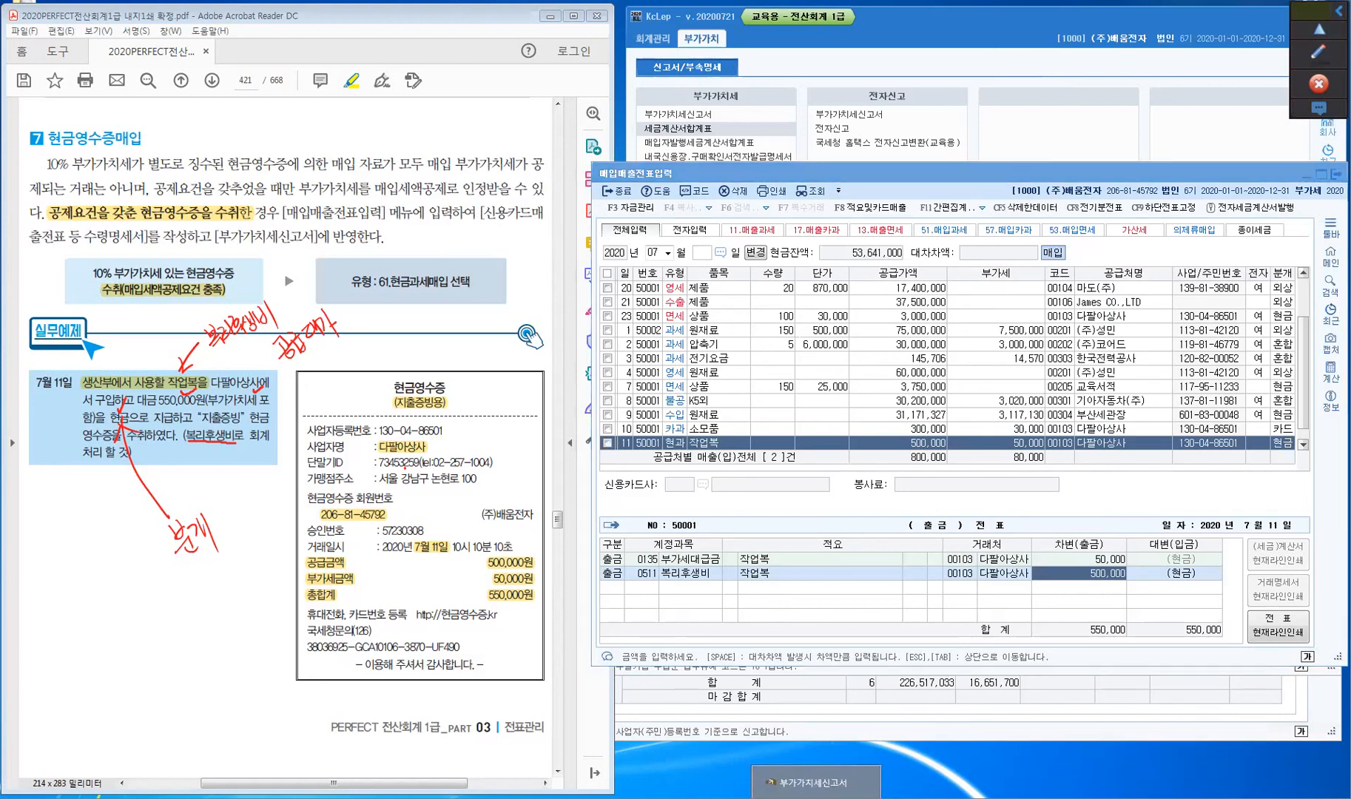
{"action": "left_click", "coordinate": [814, 782]}
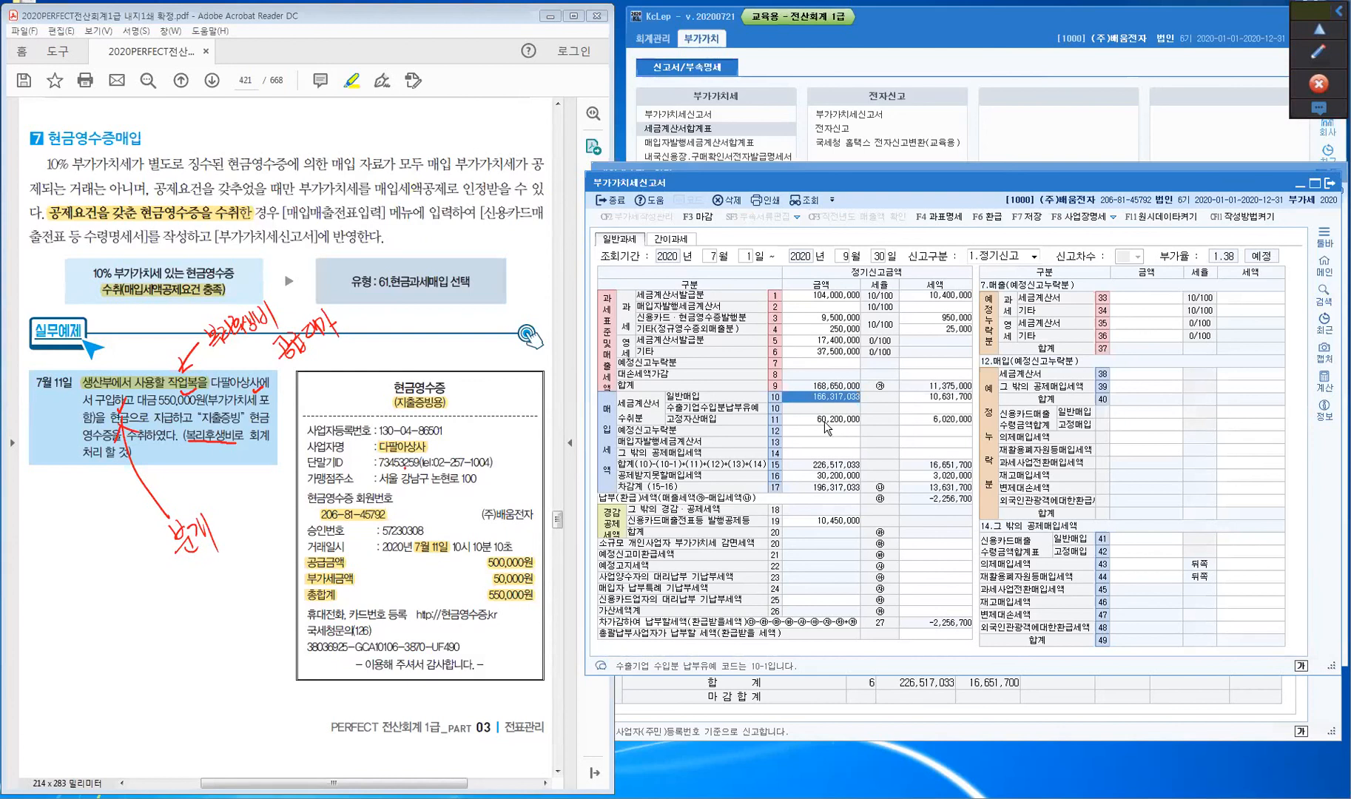
- Check the pre-refresh amounts on VAT return rows 14, 41 and 42
{"action": "key", "text": "ctrl"}
{"action": "key", "text": "ctrl"}
{"action": "key", "text": "ctrl"}
{"action": "left_click", "coordinate": [805, 454]}
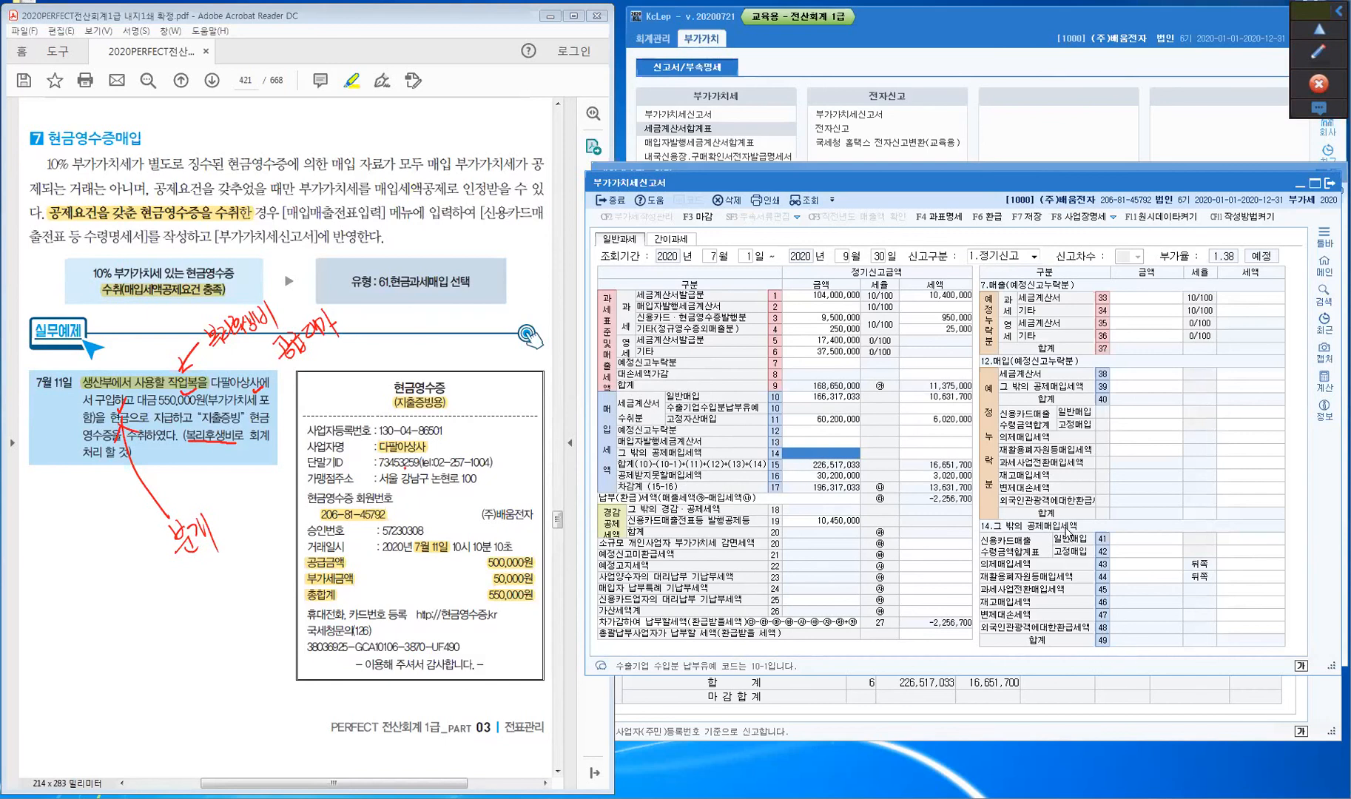
{"action": "key", "text": "ctrl"}
{"action": "key", "text": "ctrl"}
{"action": "key", "text": "ctrl"}
{"action": "key", "text": "ctrl"}
{"action": "left_click", "coordinate": [1146, 539]}
{"action": "left_click", "coordinate": [1145, 552]}
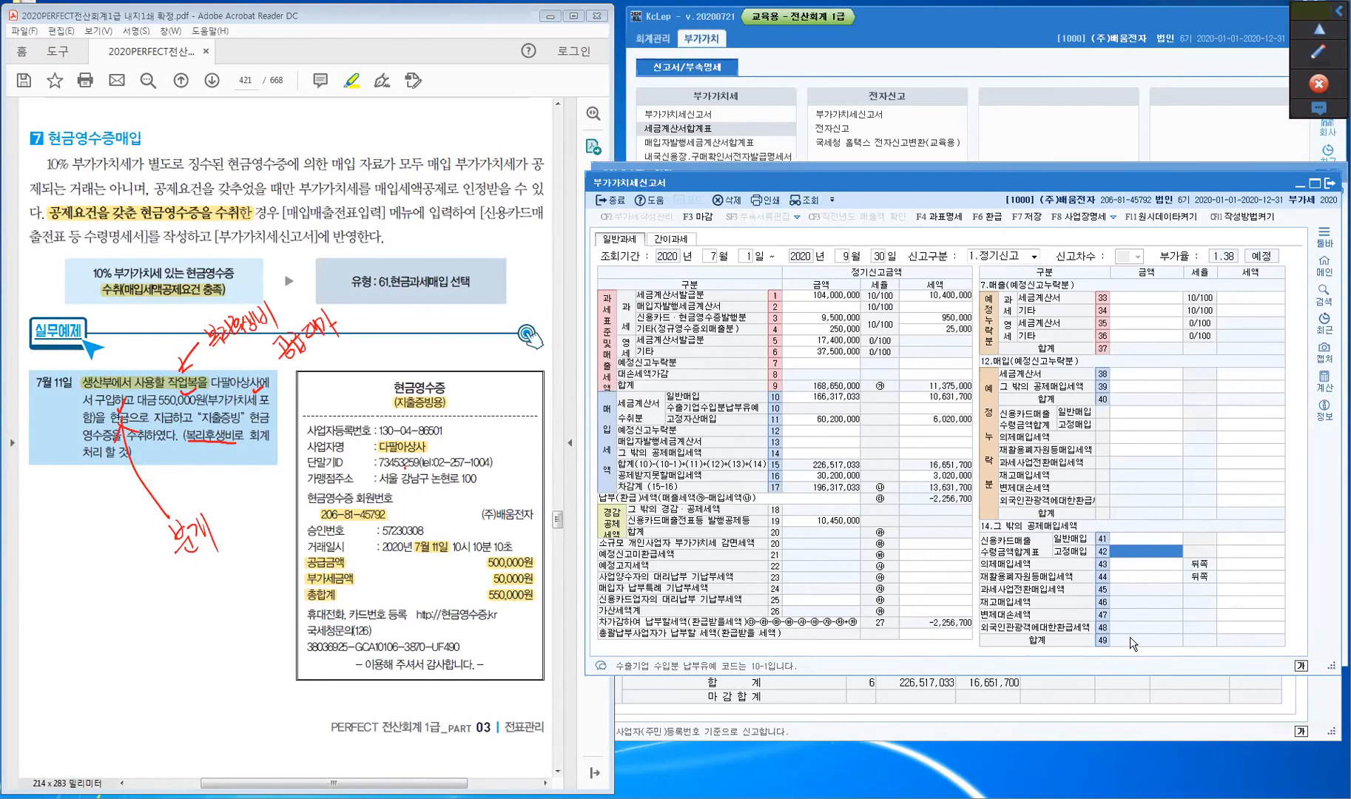
{"action": "left_click", "coordinate": [1127, 553]}
- Recalculate the return without loading saved data, confirming rows 14 and 41 show 800,000 / 80,000
{"action": "left_click", "coordinate": [805, 203]}
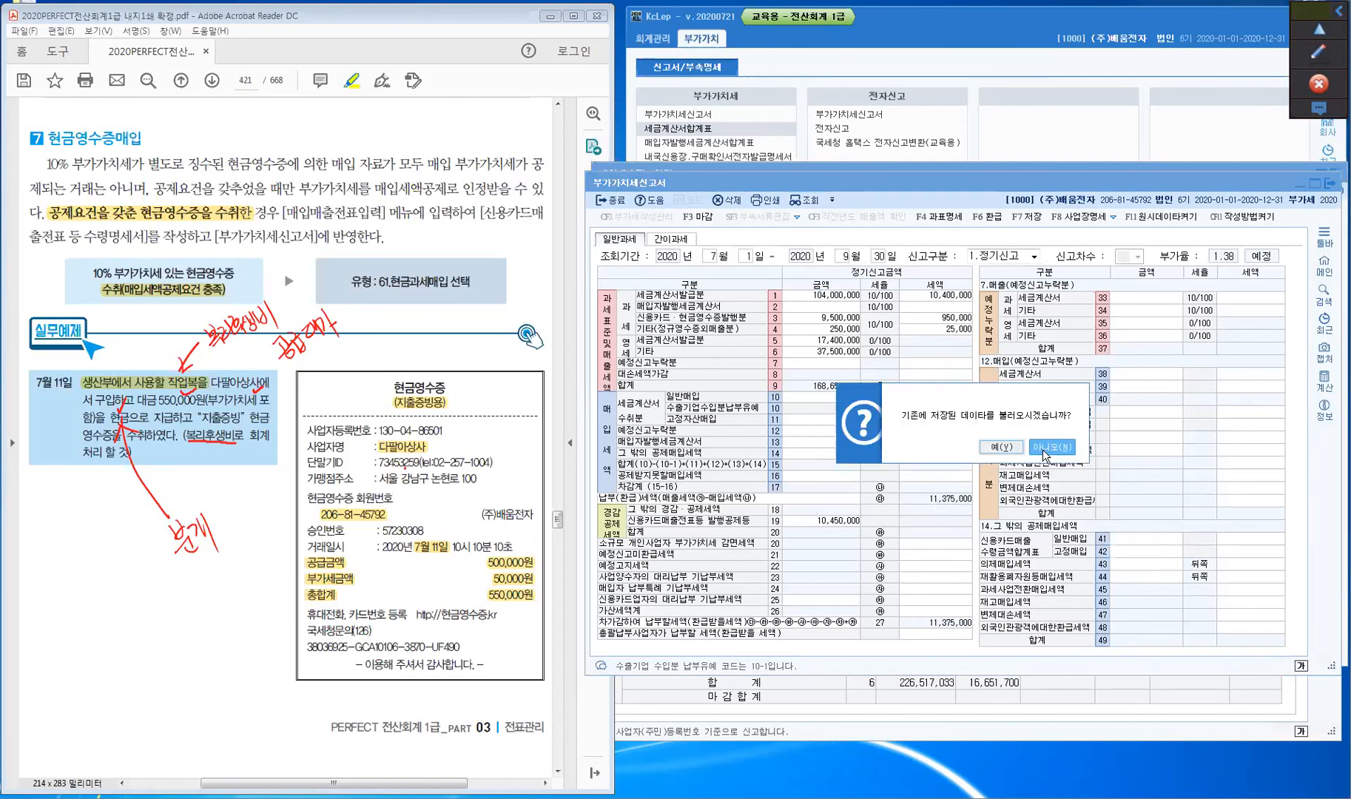
{"action": "left_click", "coordinate": [1042, 448]}
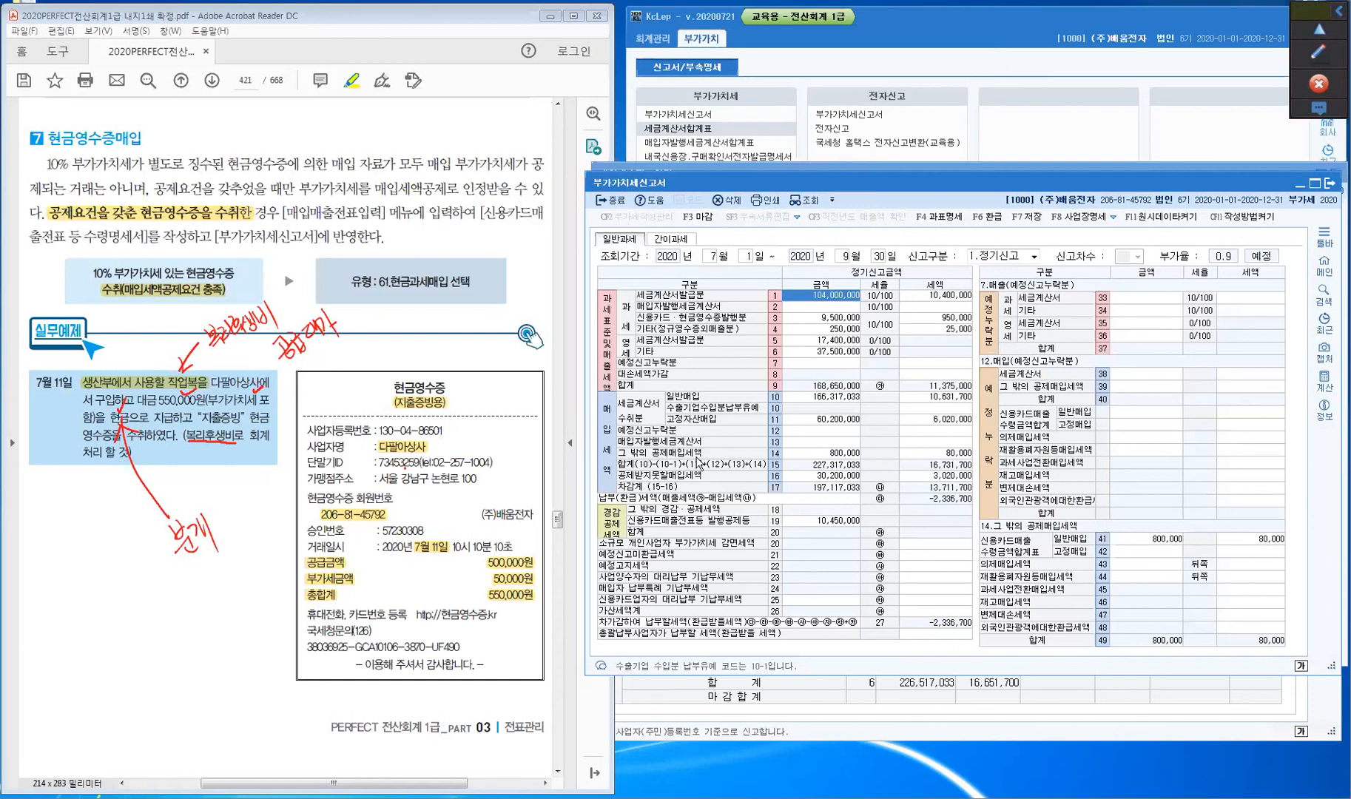
{"action": "left_click", "coordinate": [807, 454]}
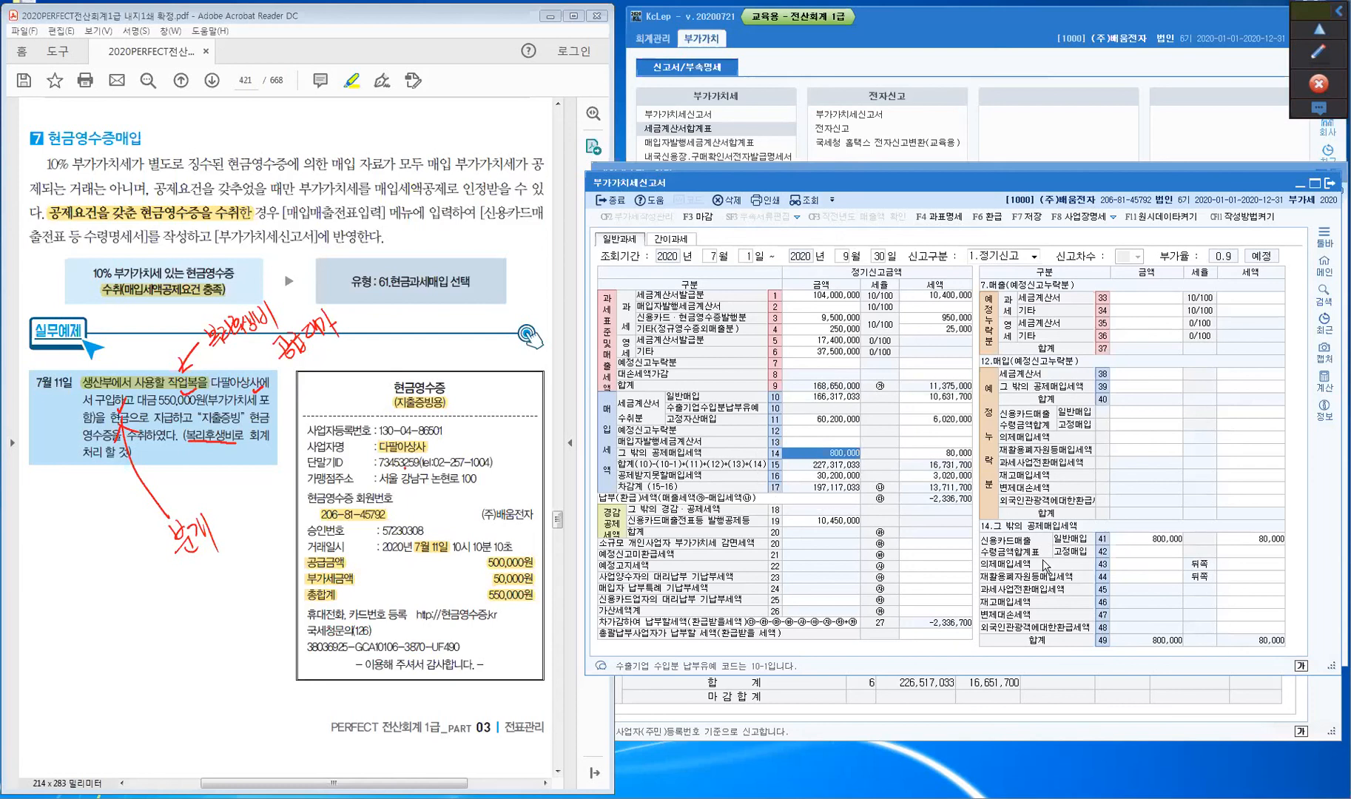
{"action": "key", "text": "ctrl"}
{"action": "key", "text": "ctrl"}
{"action": "left_click", "coordinate": [1137, 540]}
{"action": "key", "text": "ctrl"}
{"action": "key", "text": "ctrl"}
{"action": "key", "text": "ctrl"}
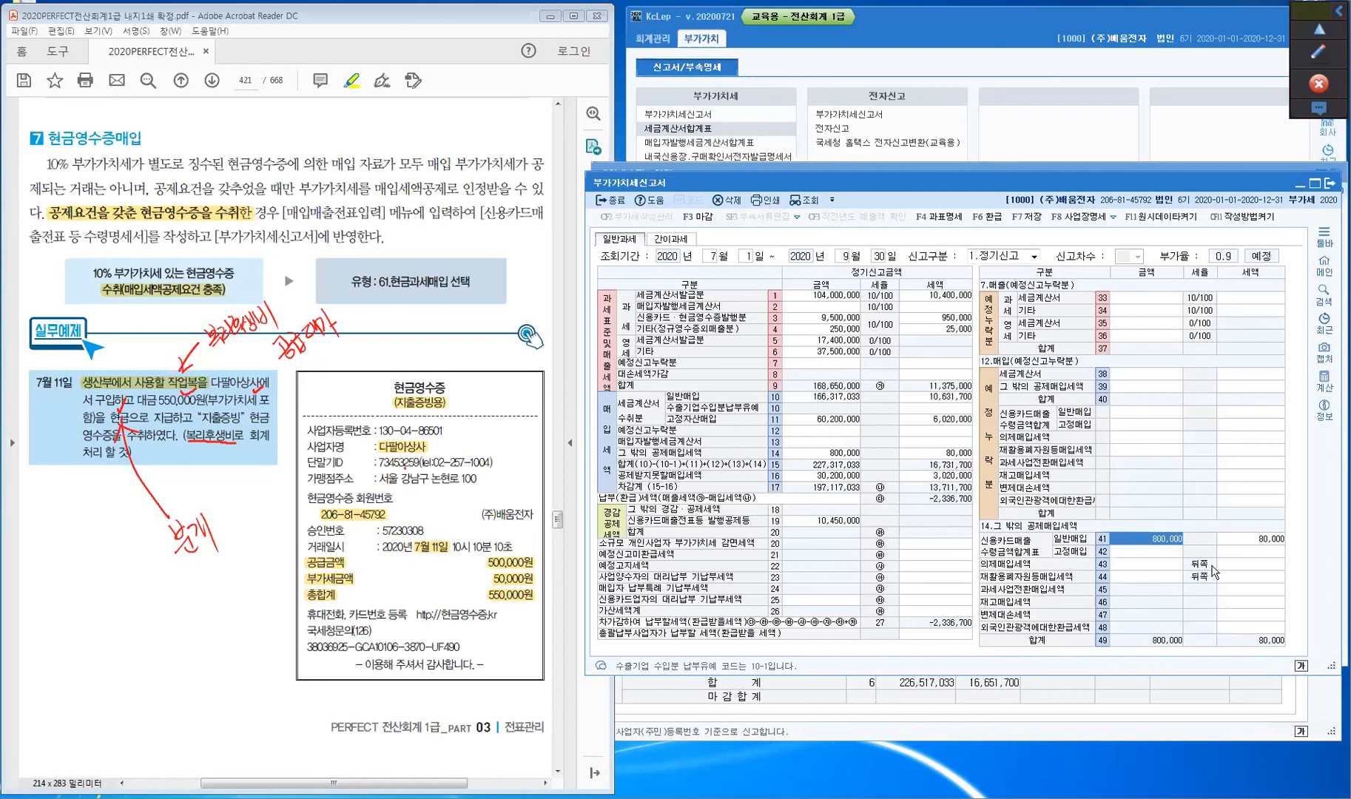
{"action": "left_click", "coordinate": [1158, 552]}
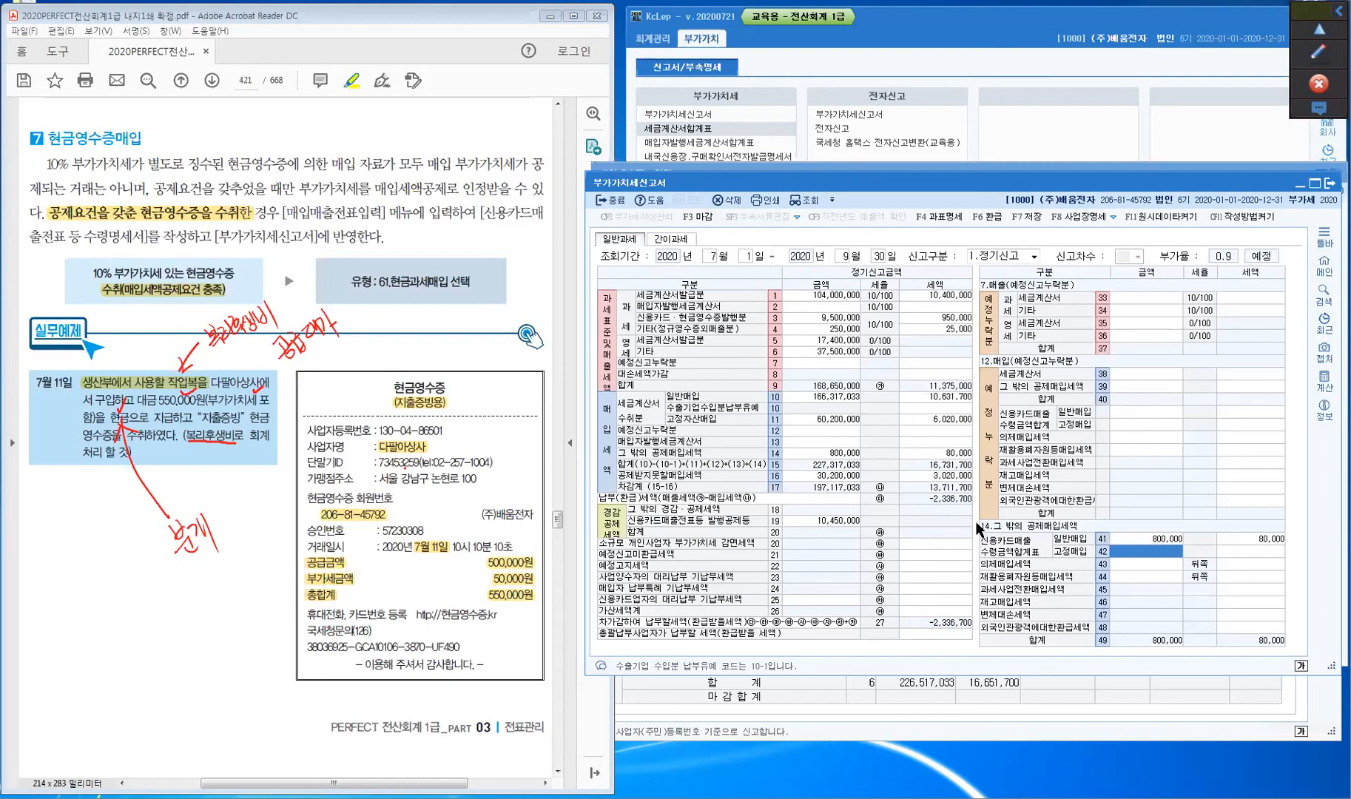
{"action": "left_click", "coordinate": [82, 526]}
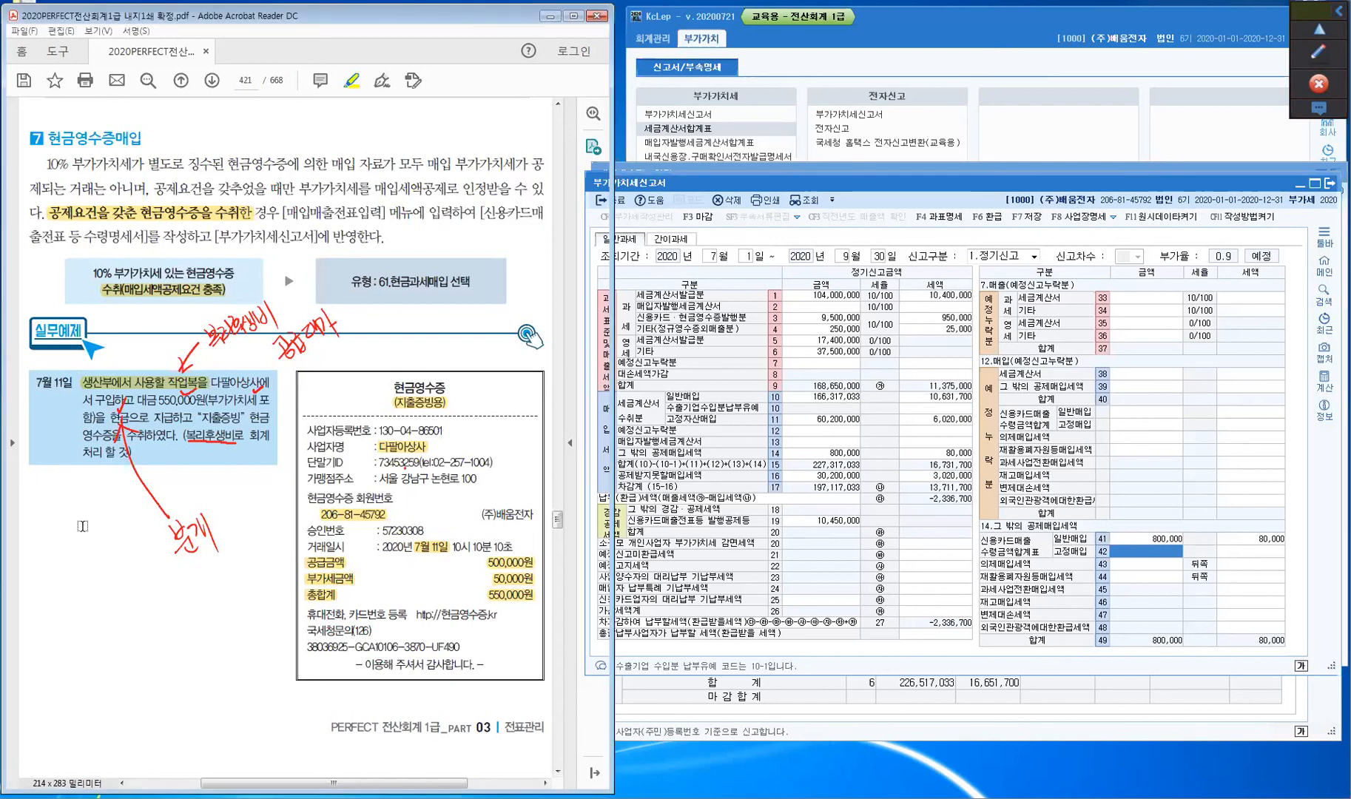
- Erase all red pen markings from the textbook screen
{"action": "scroll", "coordinate": [82, 526], "scroll_direction": "down", "scroll_amount": 5}
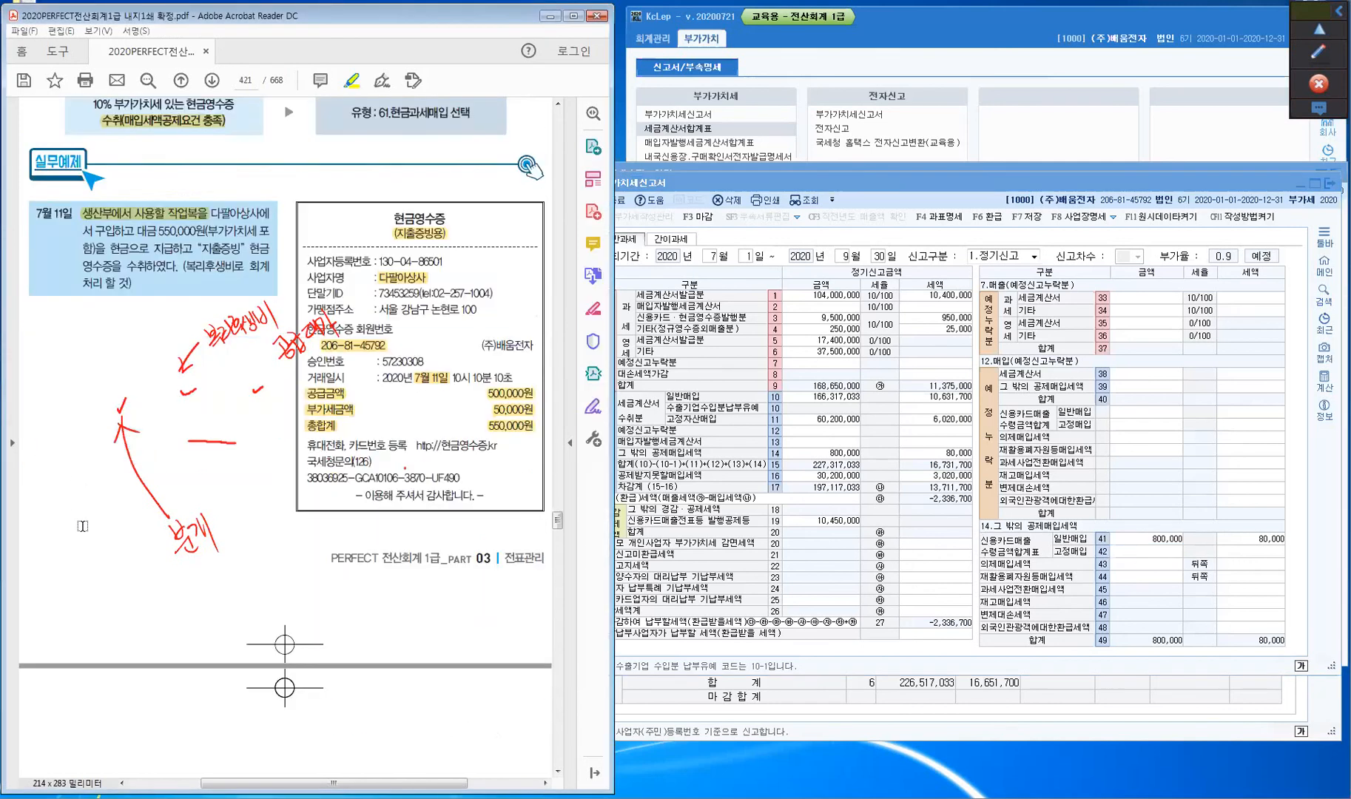
{"action": "left_click", "coordinate": [1322, 64]}
{"action": "mouse_move", "coordinate": [1323, 162]}
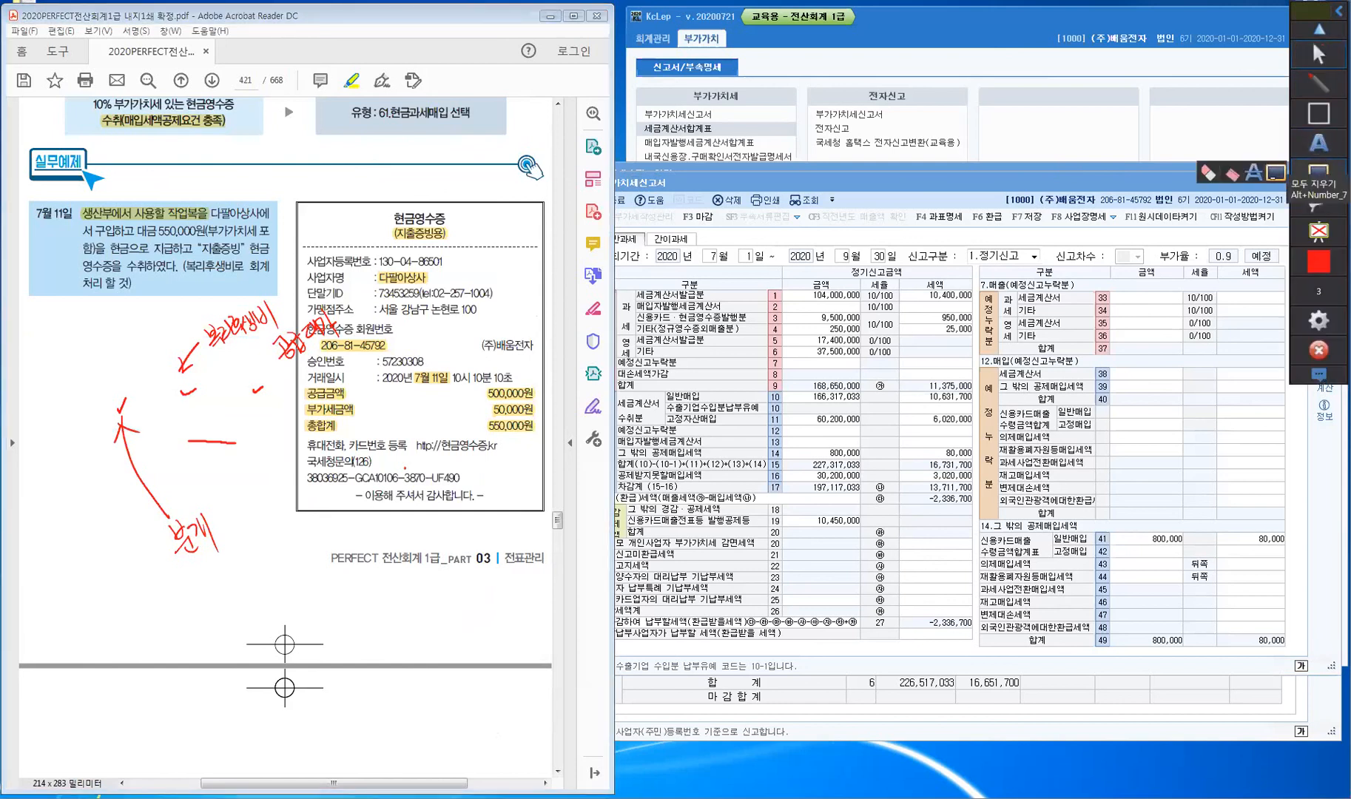
{"action": "left_click", "coordinate": [1275, 172]}
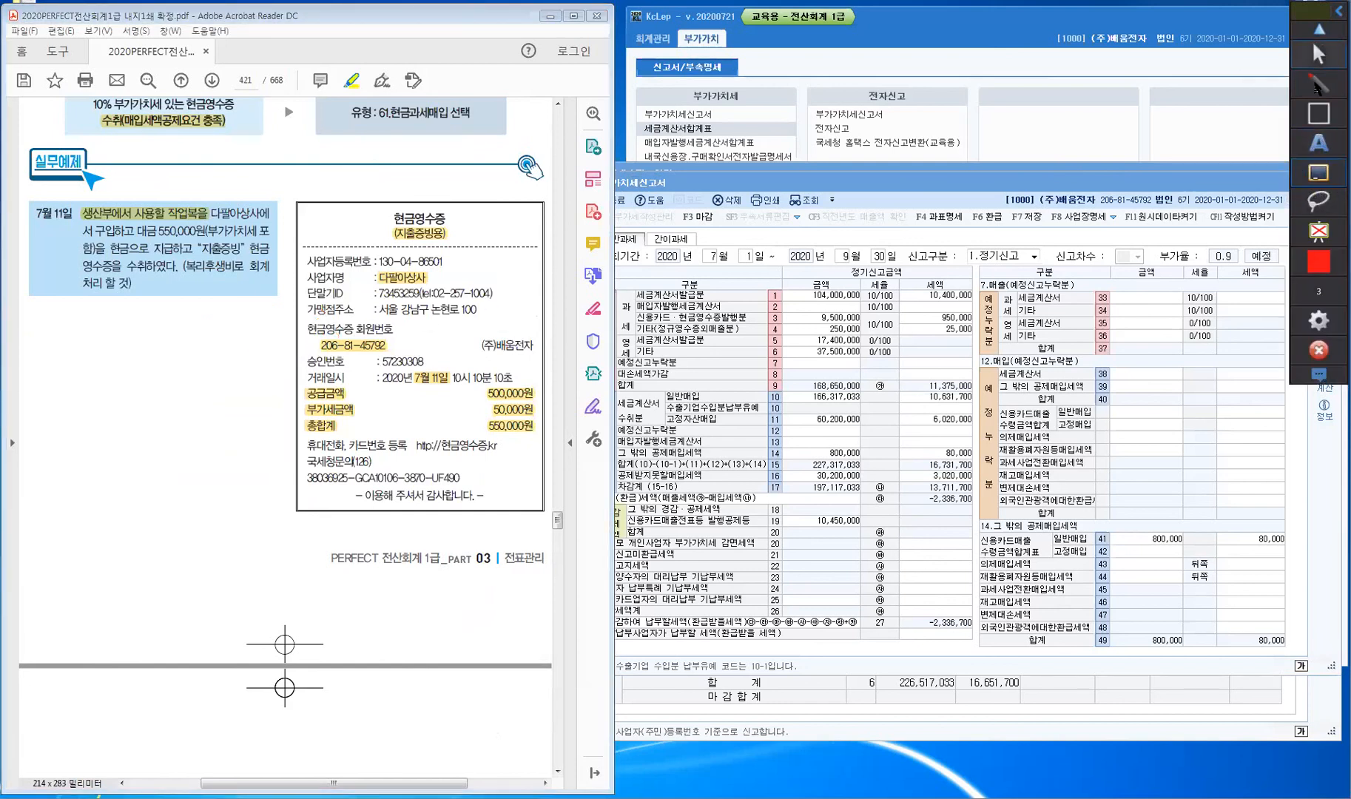
{"action": "left_click", "coordinate": [1318, 55]}
{"action": "left_click", "coordinate": [125, 401]}
- Scroll the textbook to the page 422 TIP and select its environment-settings heading
{"action": "scroll", "coordinate": [125, 400], "scroll_direction": "down", "scroll_amount": 1}
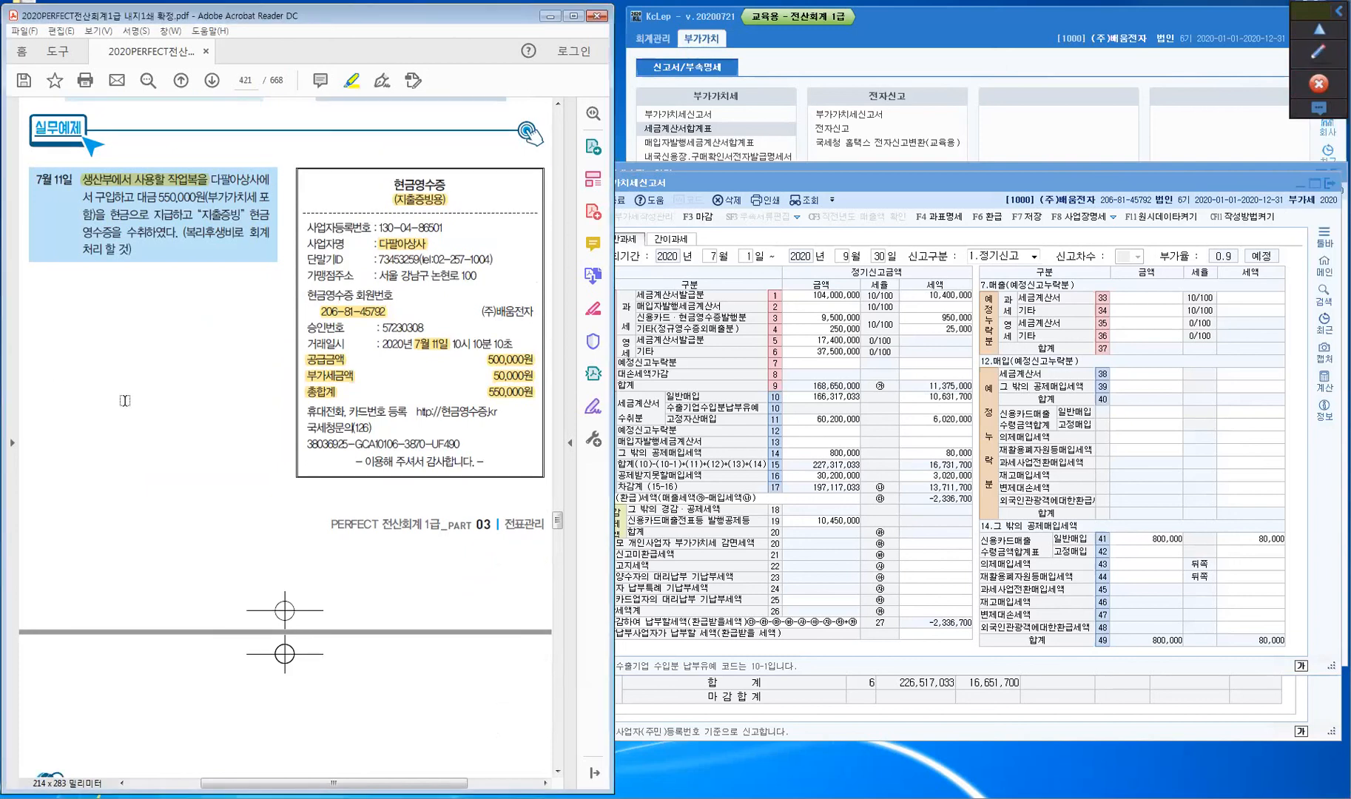
{"action": "scroll", "coordinate": [125, 401], "scroll_direction": "down", "scroll_amount": 10}
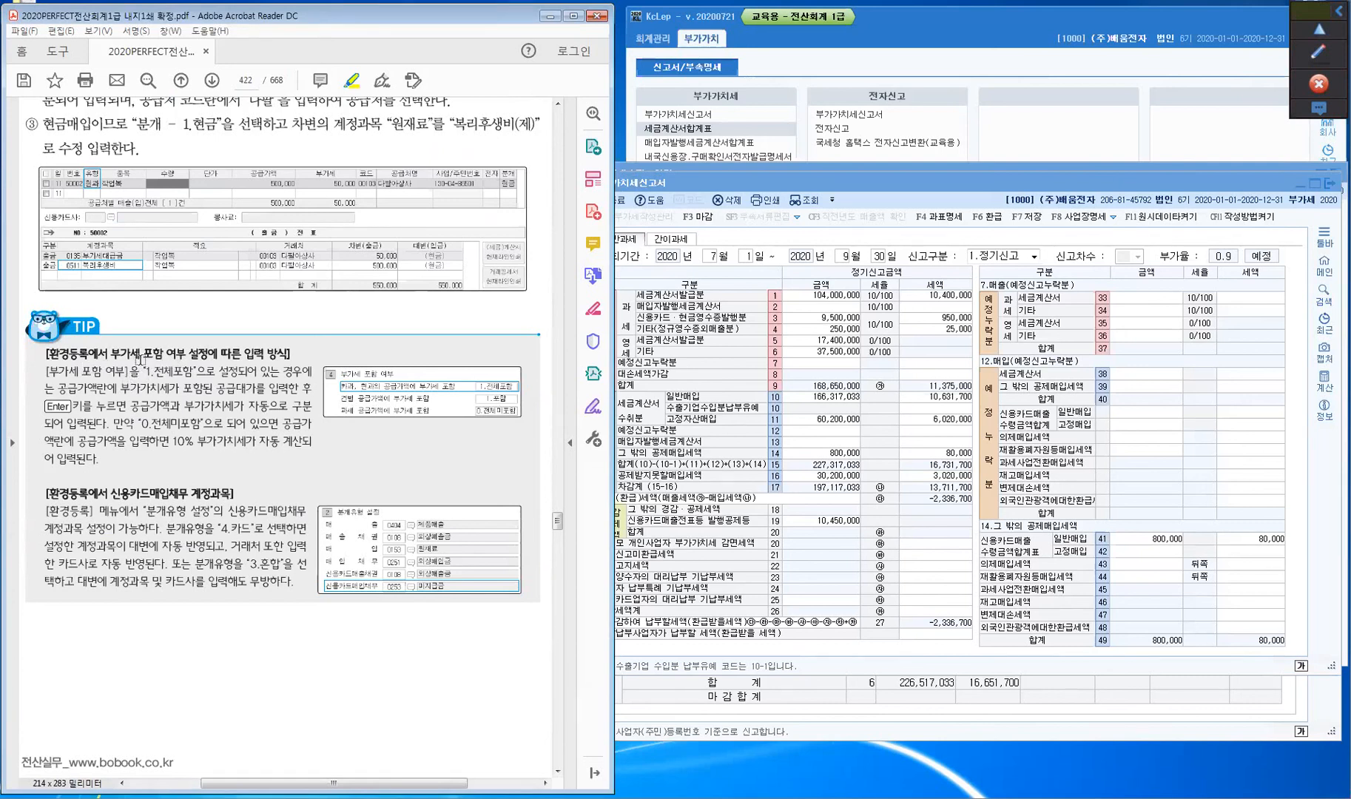
{"action": "left_click_drag", "start_coordinate": [47, 354], "coordinate": [99, 356]}
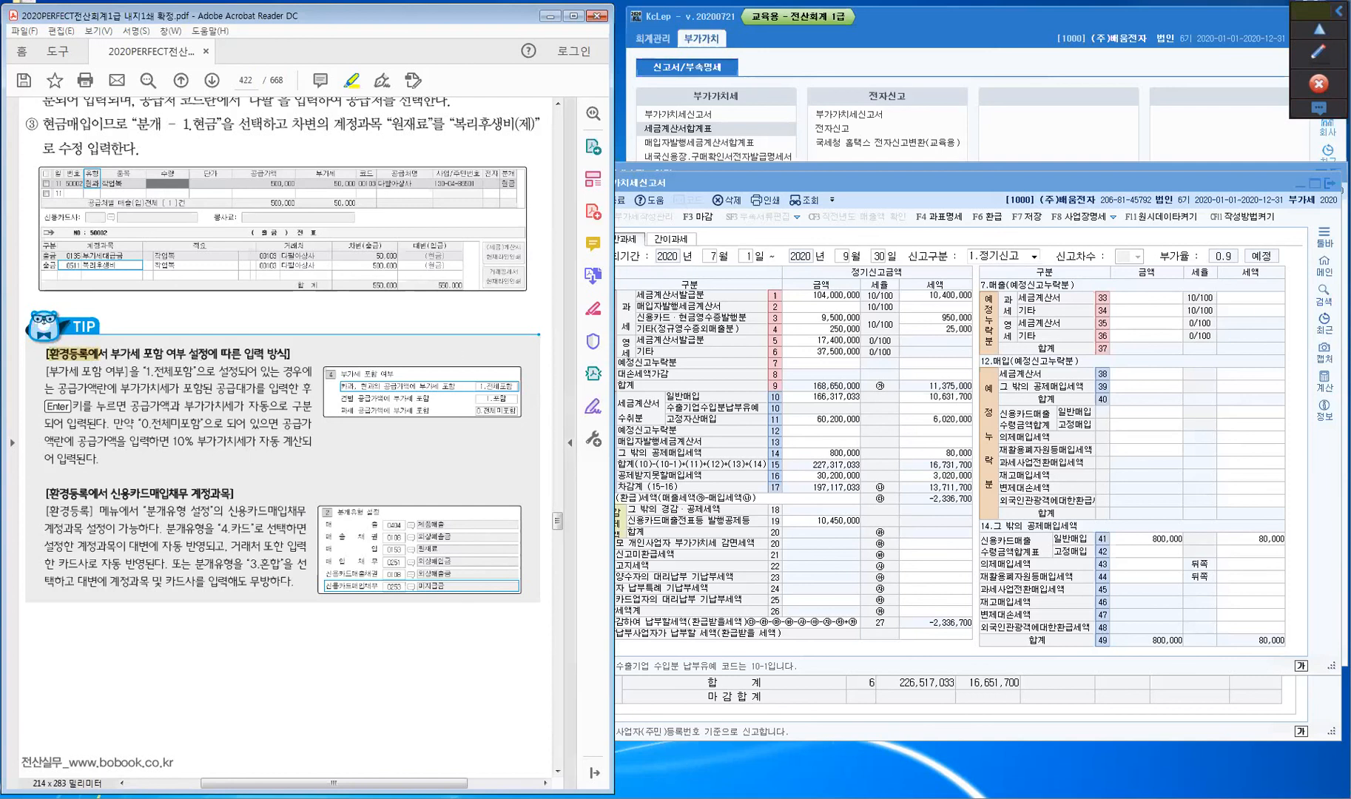
{"action": "left_click", "coordinate": [788, 167]}
{"action": "key", "text": "ctrl"}
{"action": "key", "text": "ctrl"}
{"action": "key", "text": "ctrl"}
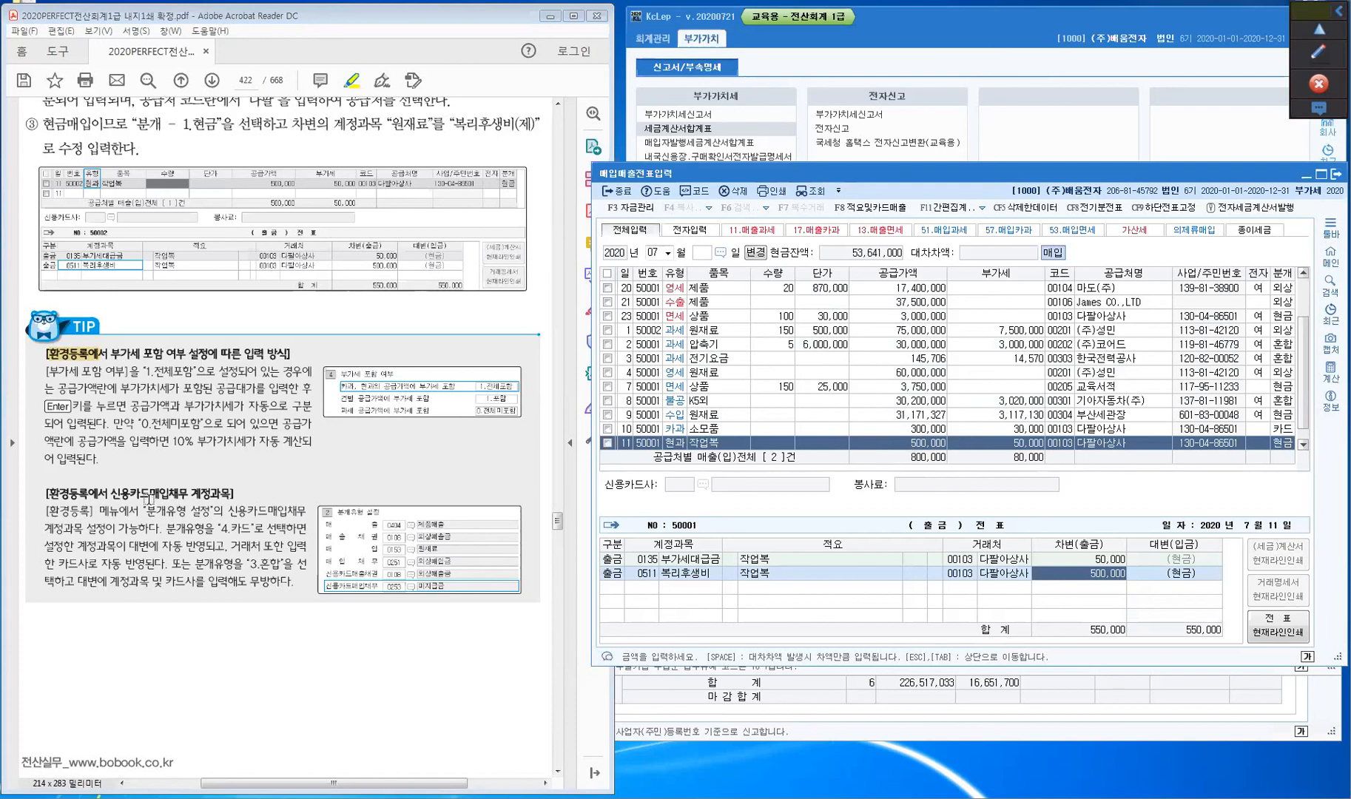
- Highlight 매입채무, then view the July 10 소모품 card purchase and its journal lines
{"action": "left_click_drag", "start_coordinate": [149, 494], "coordinate": [191, 494]}
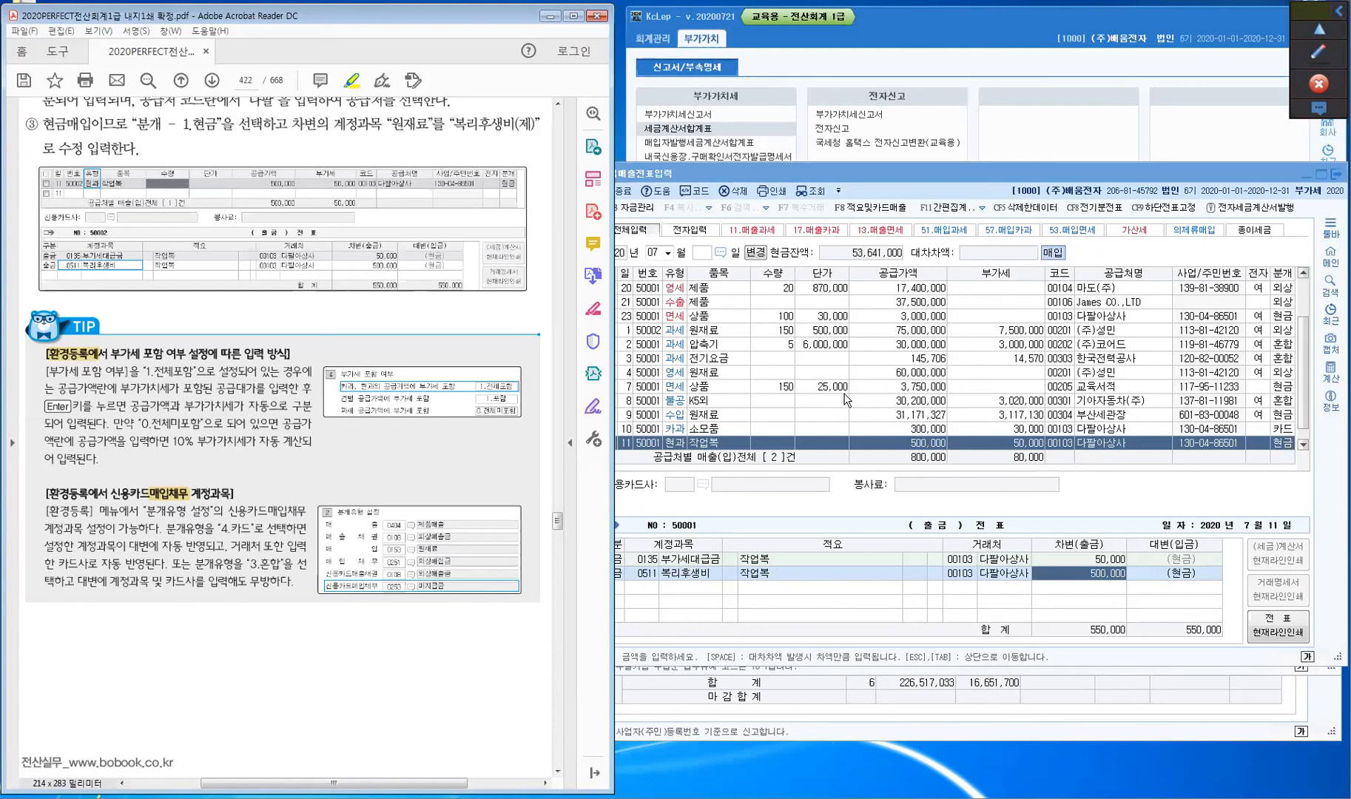
{"action": "left_click", "coordinate": [727, 435]}
{"action": "left_click", "coordinate": [727, 432]}
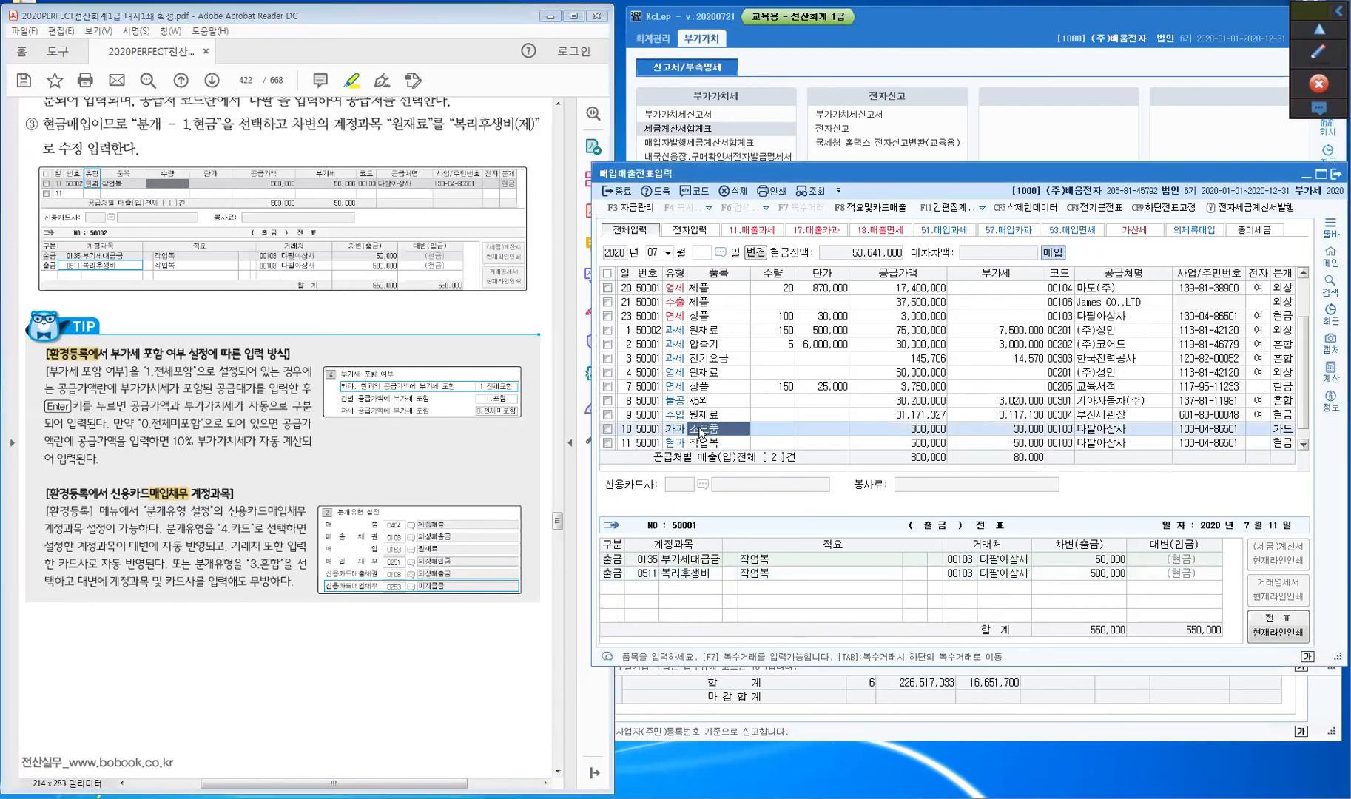
{"action": "left_click", "coordinate": [625, 429]}
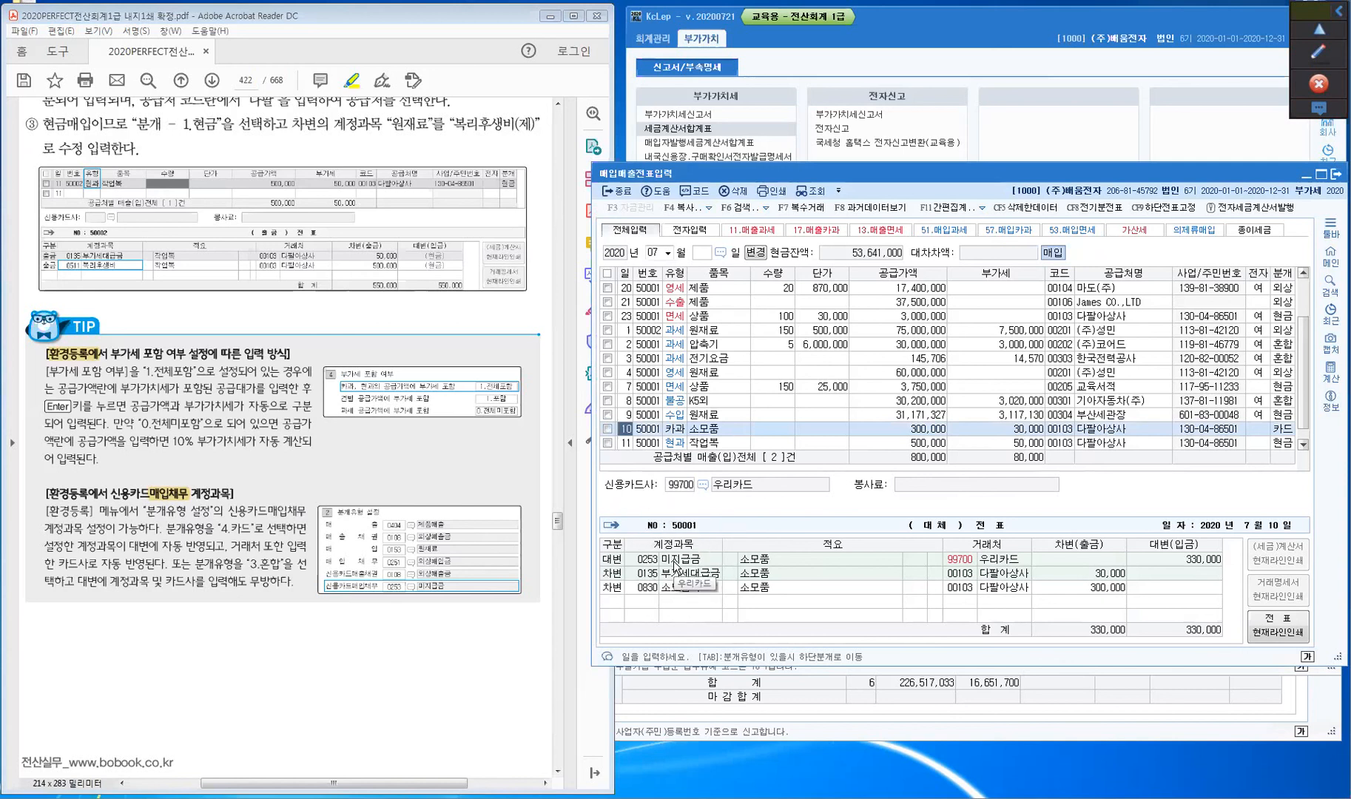
- Scroll the textbook forward to page 423
{"action": "left_click", "coordinate": [247, 662]}
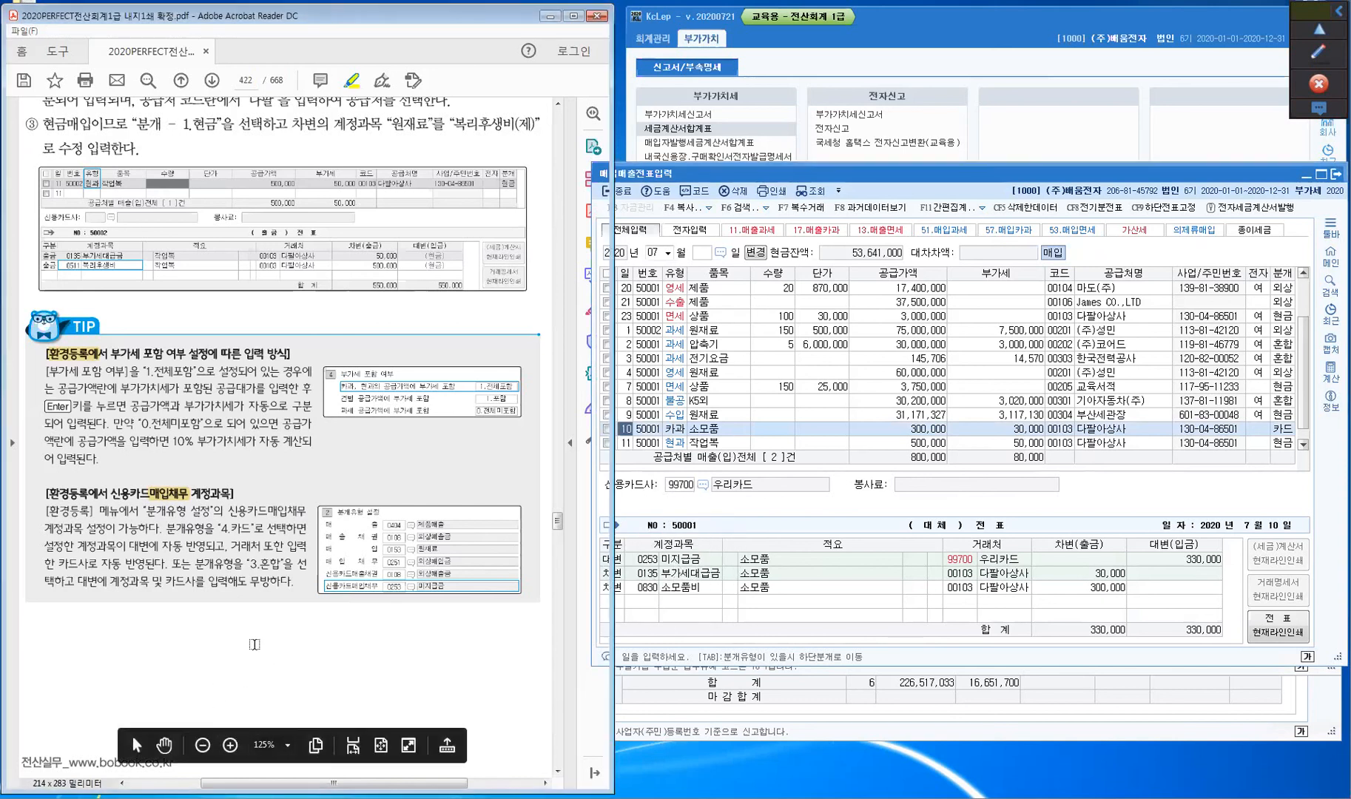
{"action": "scroll", "coordinate": [248, 662], "scroll_direction": "down", "scroll_amount": 10}
{"action": "scroll", "coordinate": [254, 645], "scroll_direction": "down", "scroll_amount": 5}
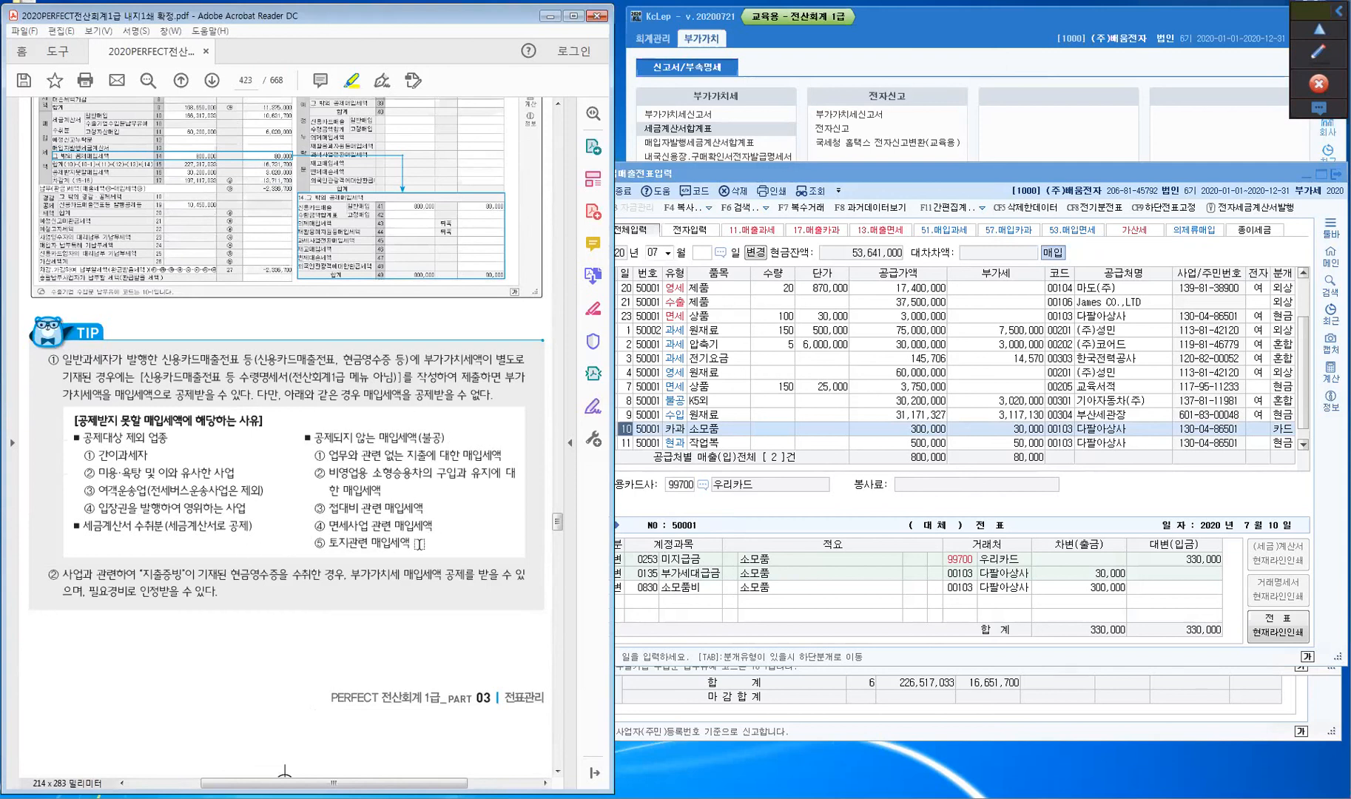
- Highlight the non-deductible input tax heading, 공제대상 제외 업종, 세금계산서 수취분, 신용카드매출전표 등 수령명세서 and 지출증빙
{"action": "left_click_drag", "start_coordinate": [72, 422], "coordinate": [275, 421]}
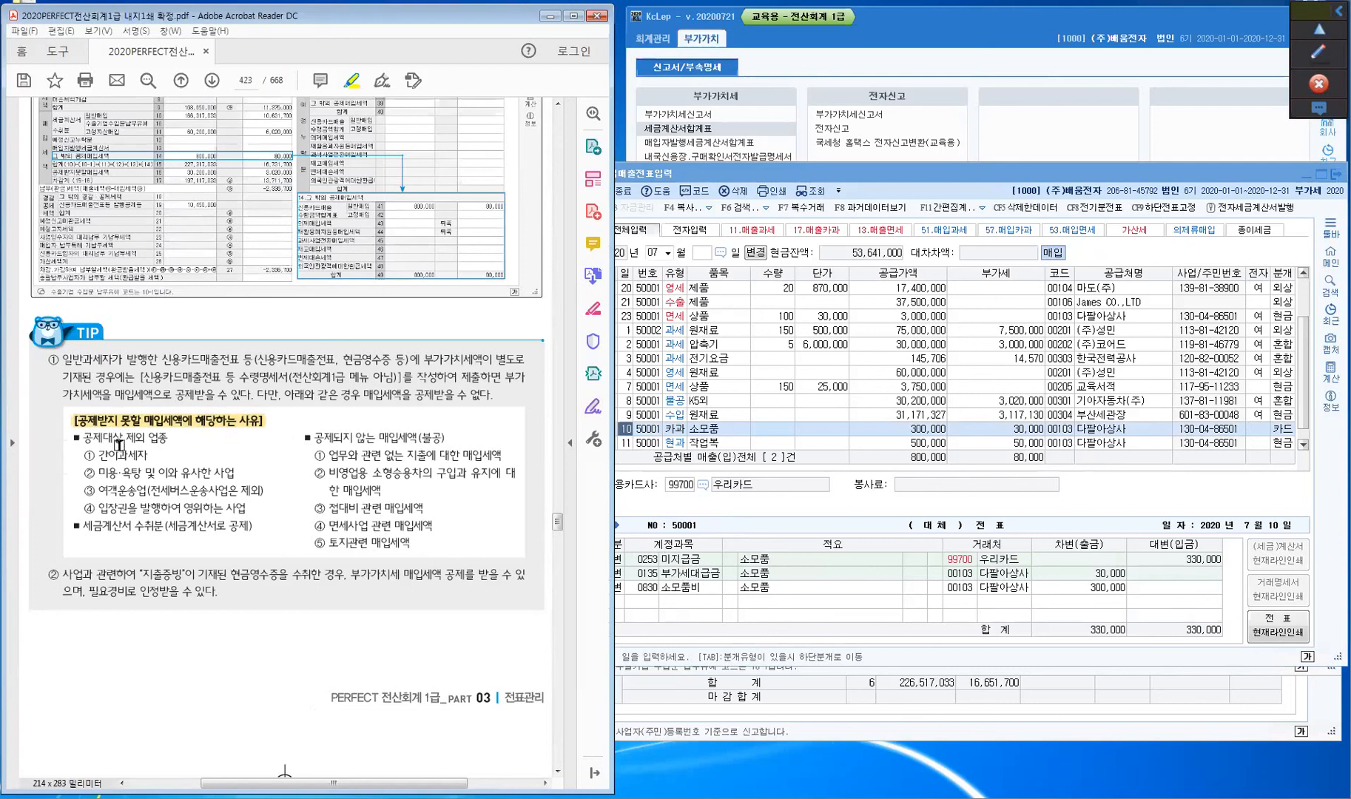
{"action": "left_click_drag", "start_coordinate": [80, 437], "coordinate": [169, 446]}
{"action": "left_click_drag", "start_coordinate": [79, 527], "coordinate": [153, 531]}
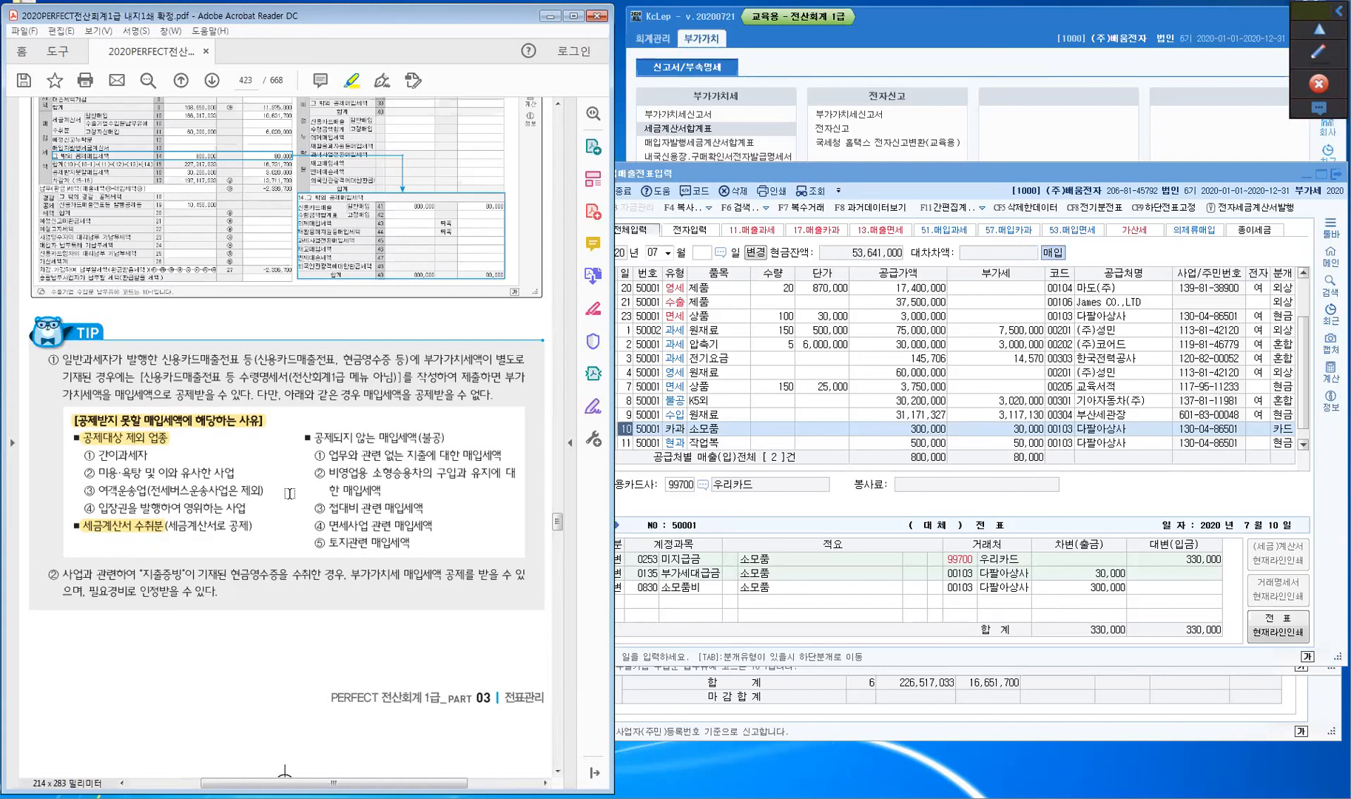
{"action": "left_click", "coordinate": [268, 426]}
{"action": "left_click_drag", "start_coordinate": [140, 377], "coordinate": [285, 373]}
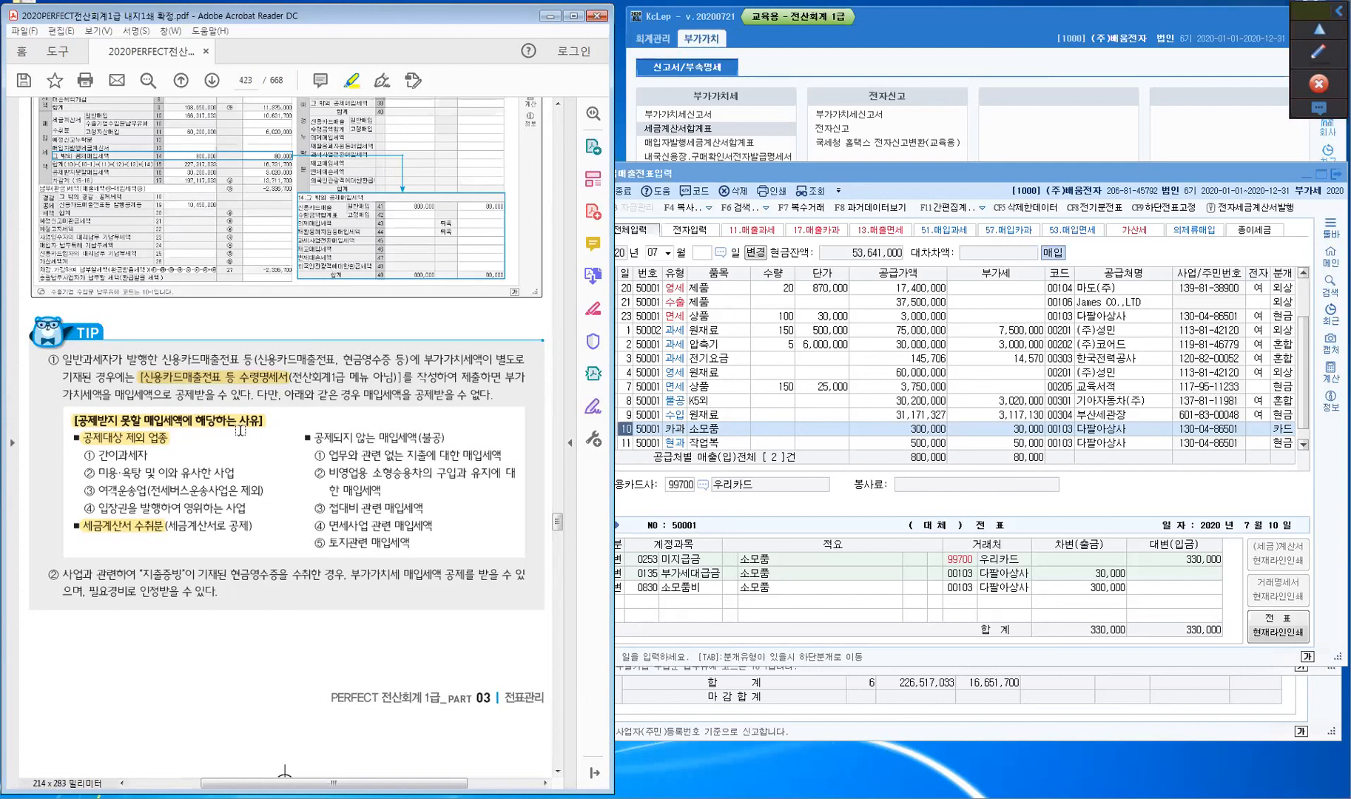
{"action": "left_click_drag", "start_coordinate": [137, 574], "coordinate": [187, 574]}
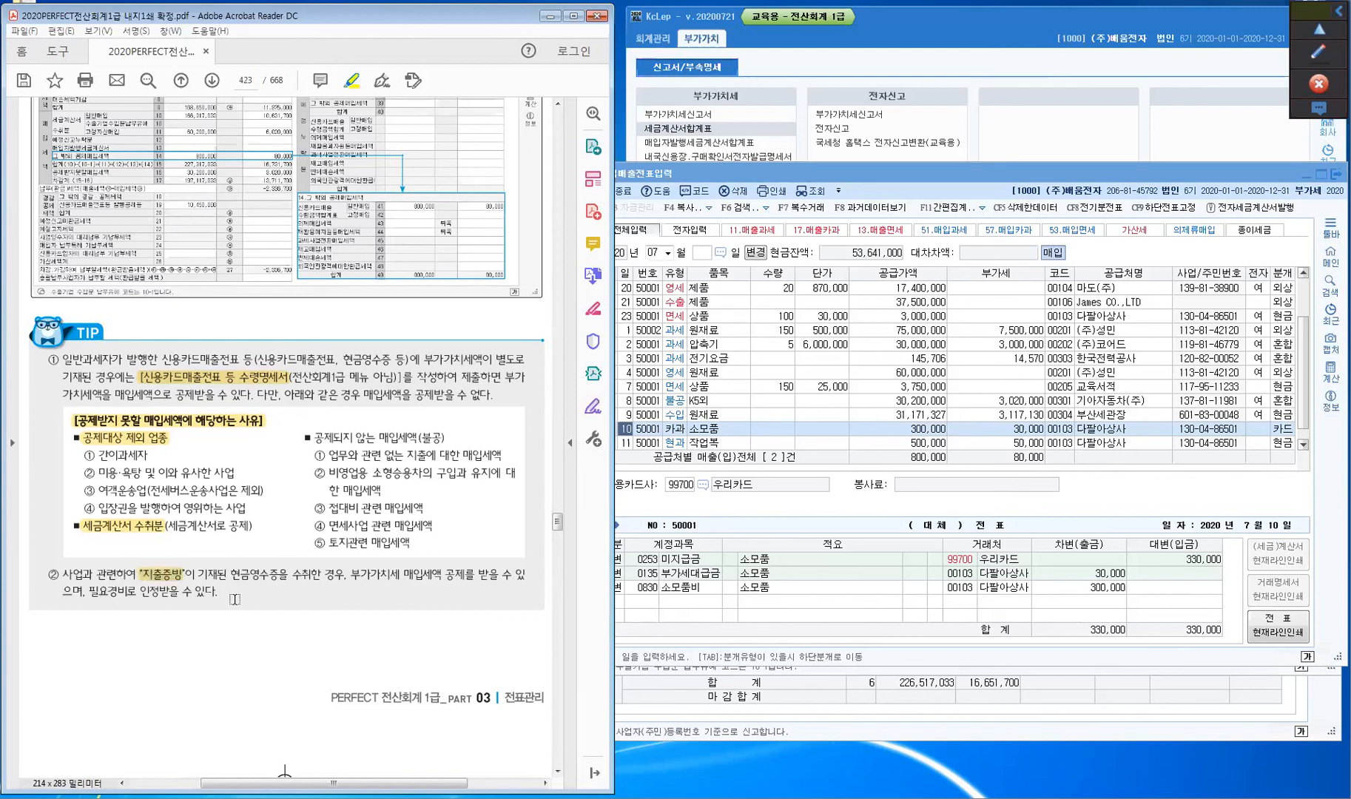